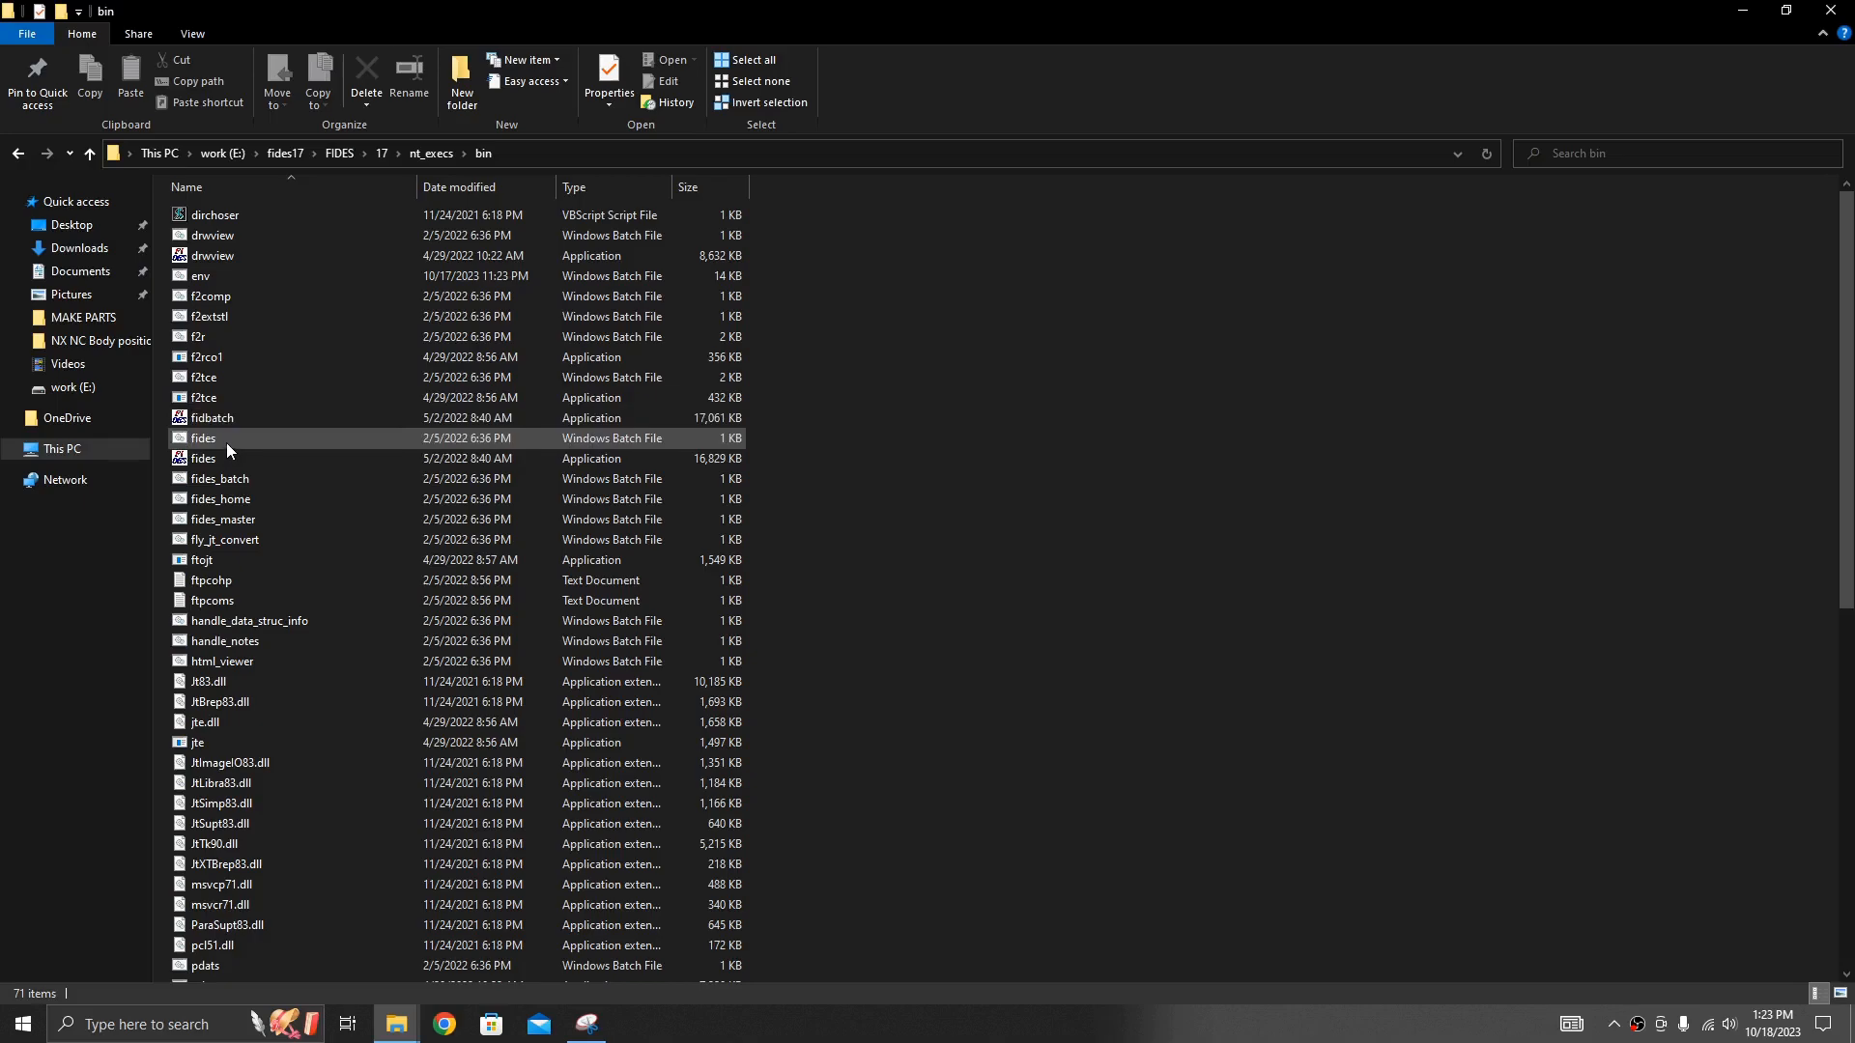
- Open the env batch file from the bin folder in Notepad++
click(232, 277)
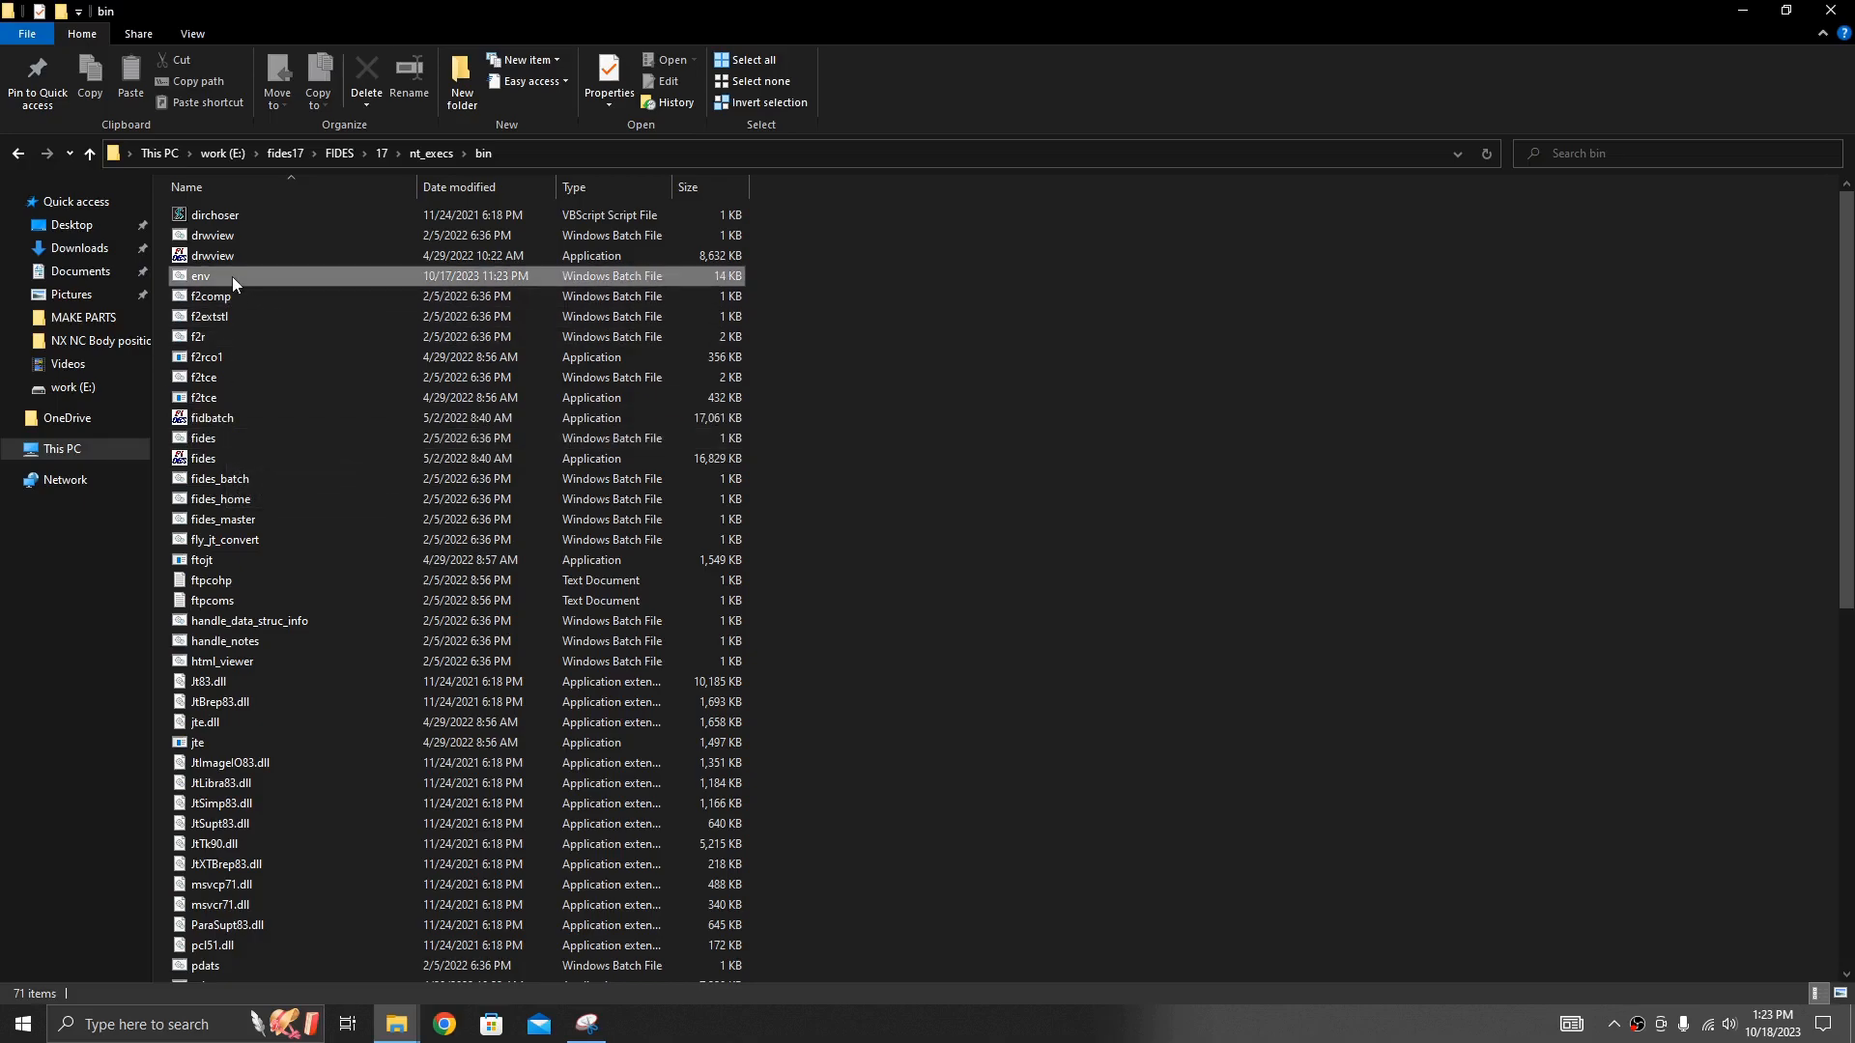
right_click(232, 276)
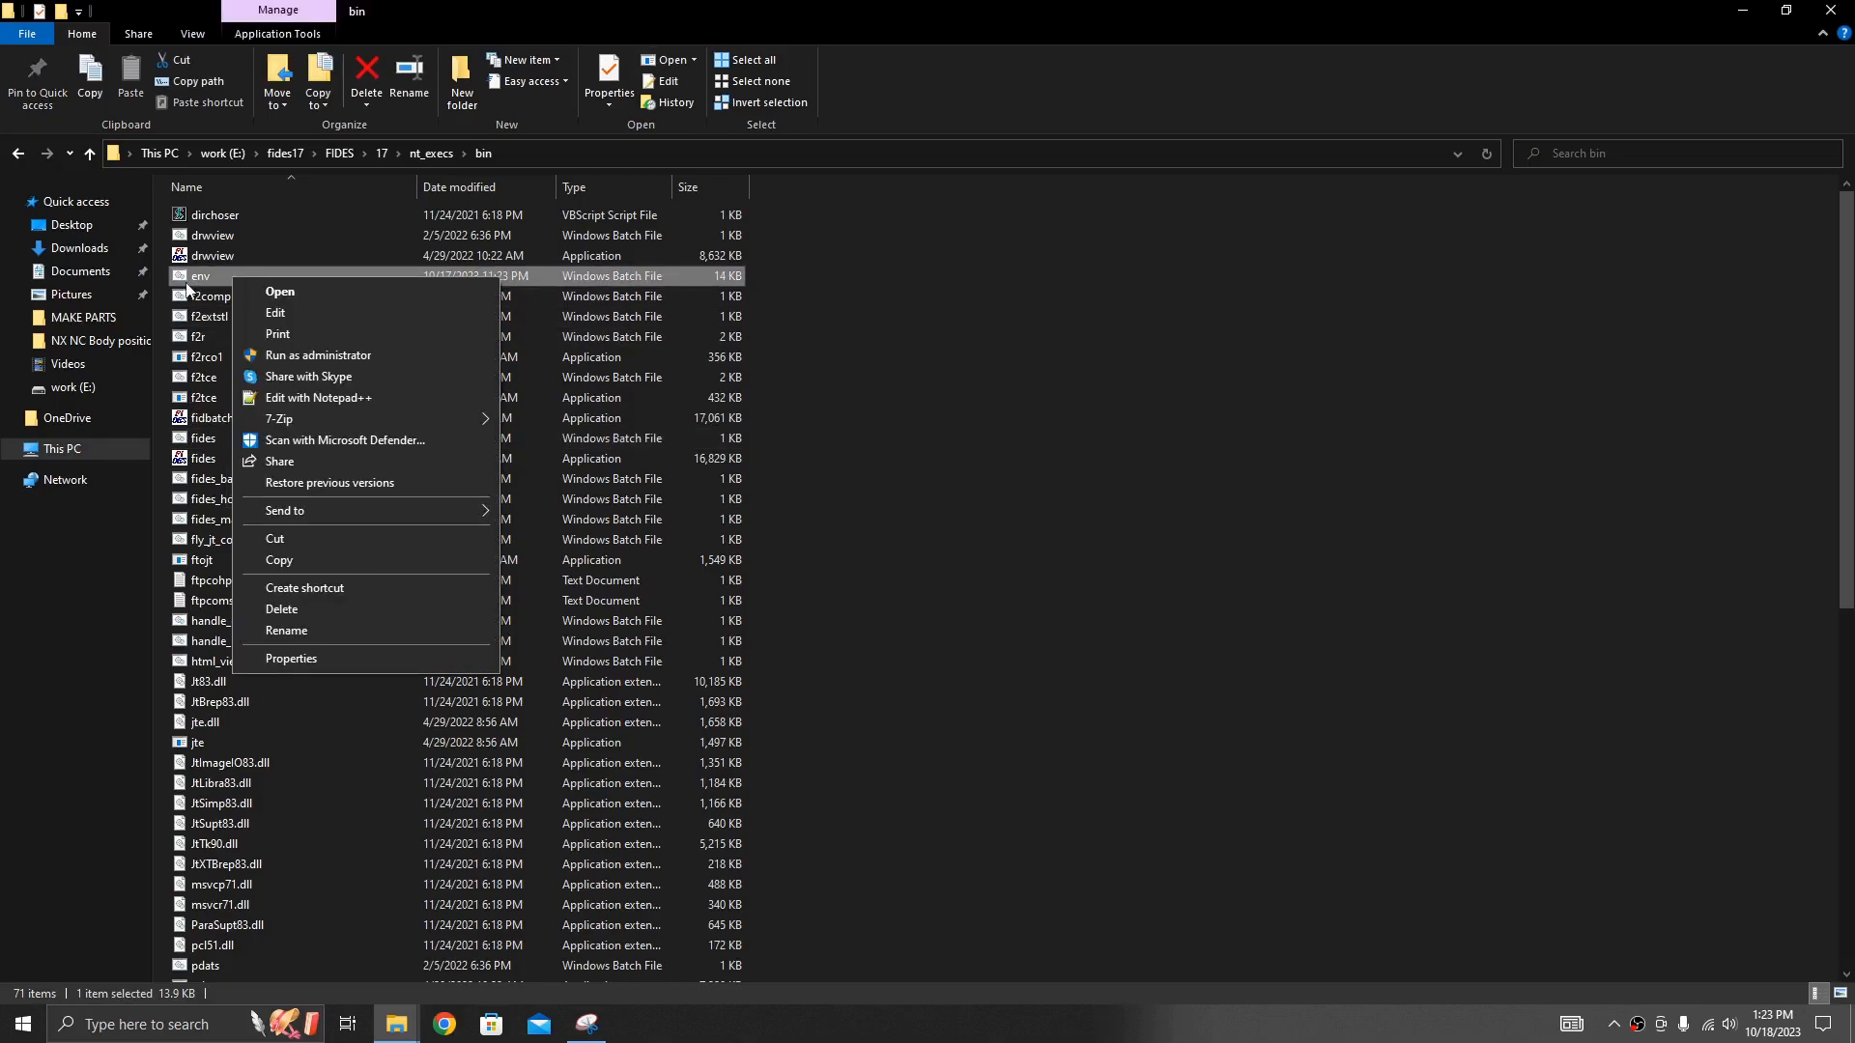
click(344, 399)
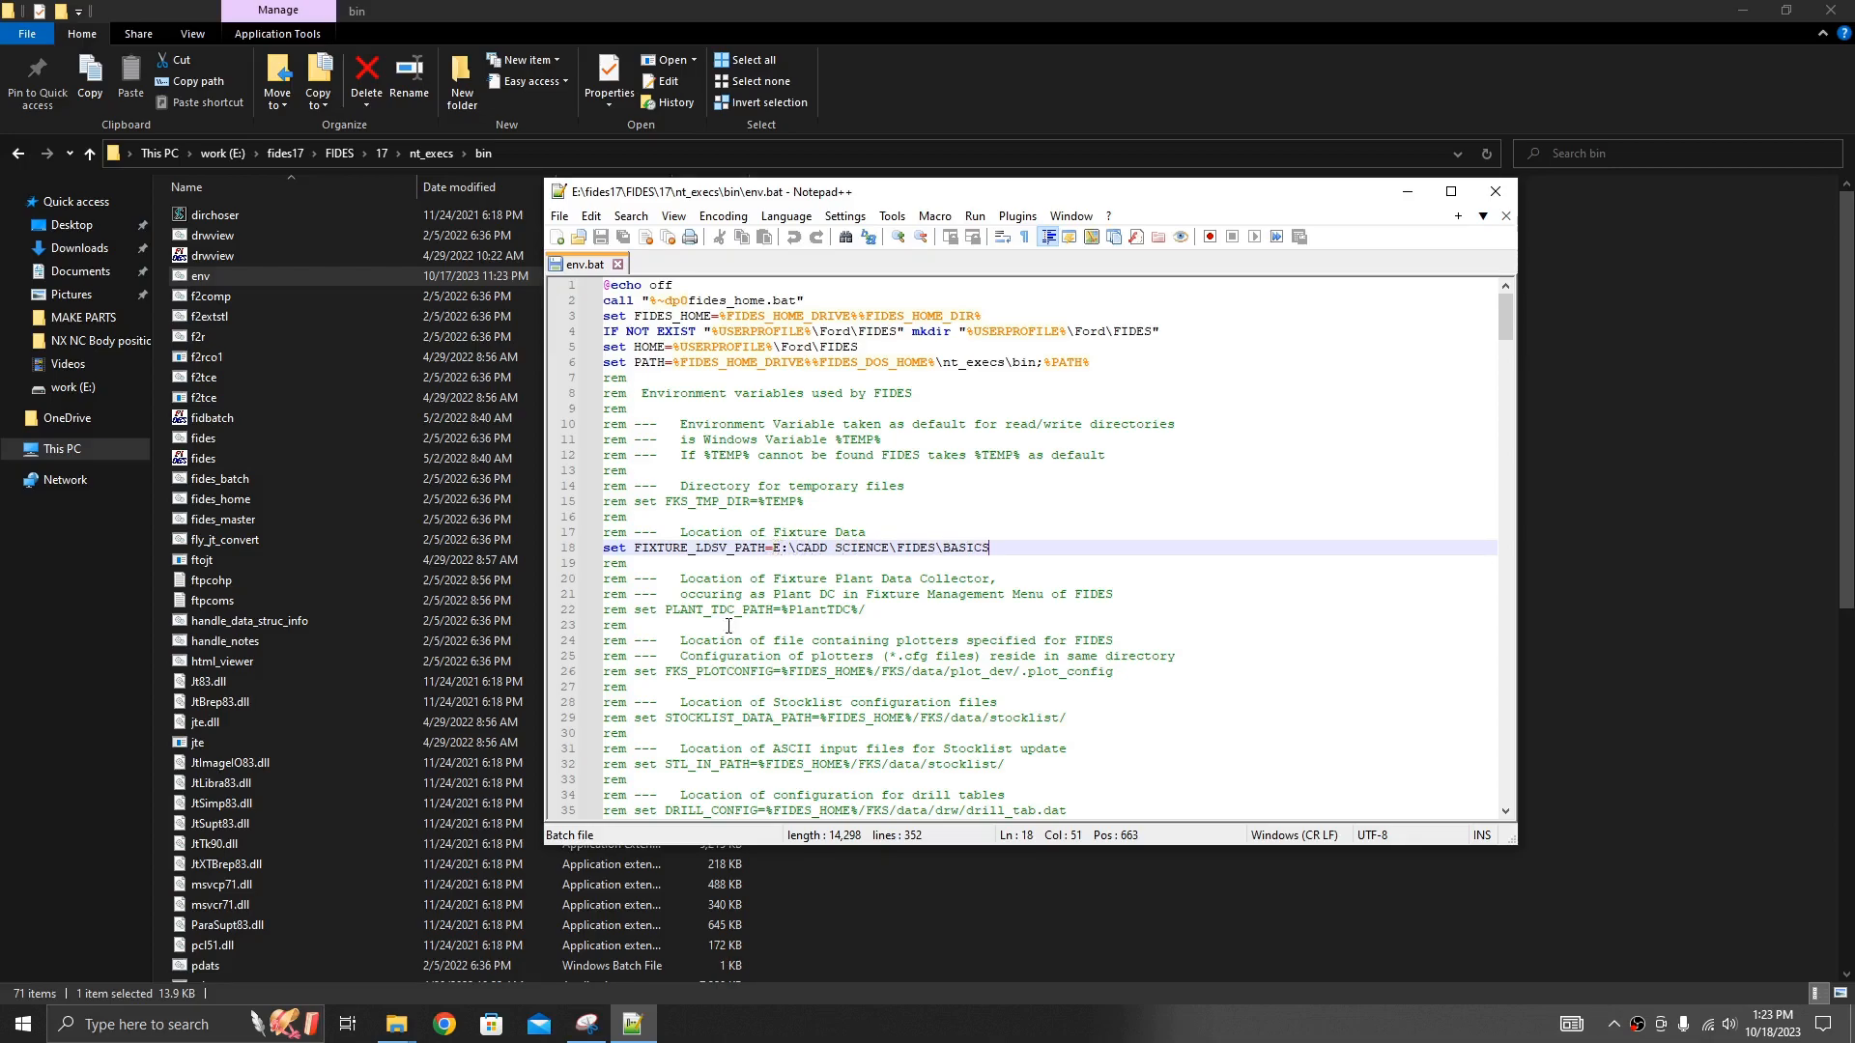
- Copy the address of the CADD SCIENCE\FIDES\BASICS folder as text and minimize that folder's window
mouse_move(396, 1022)
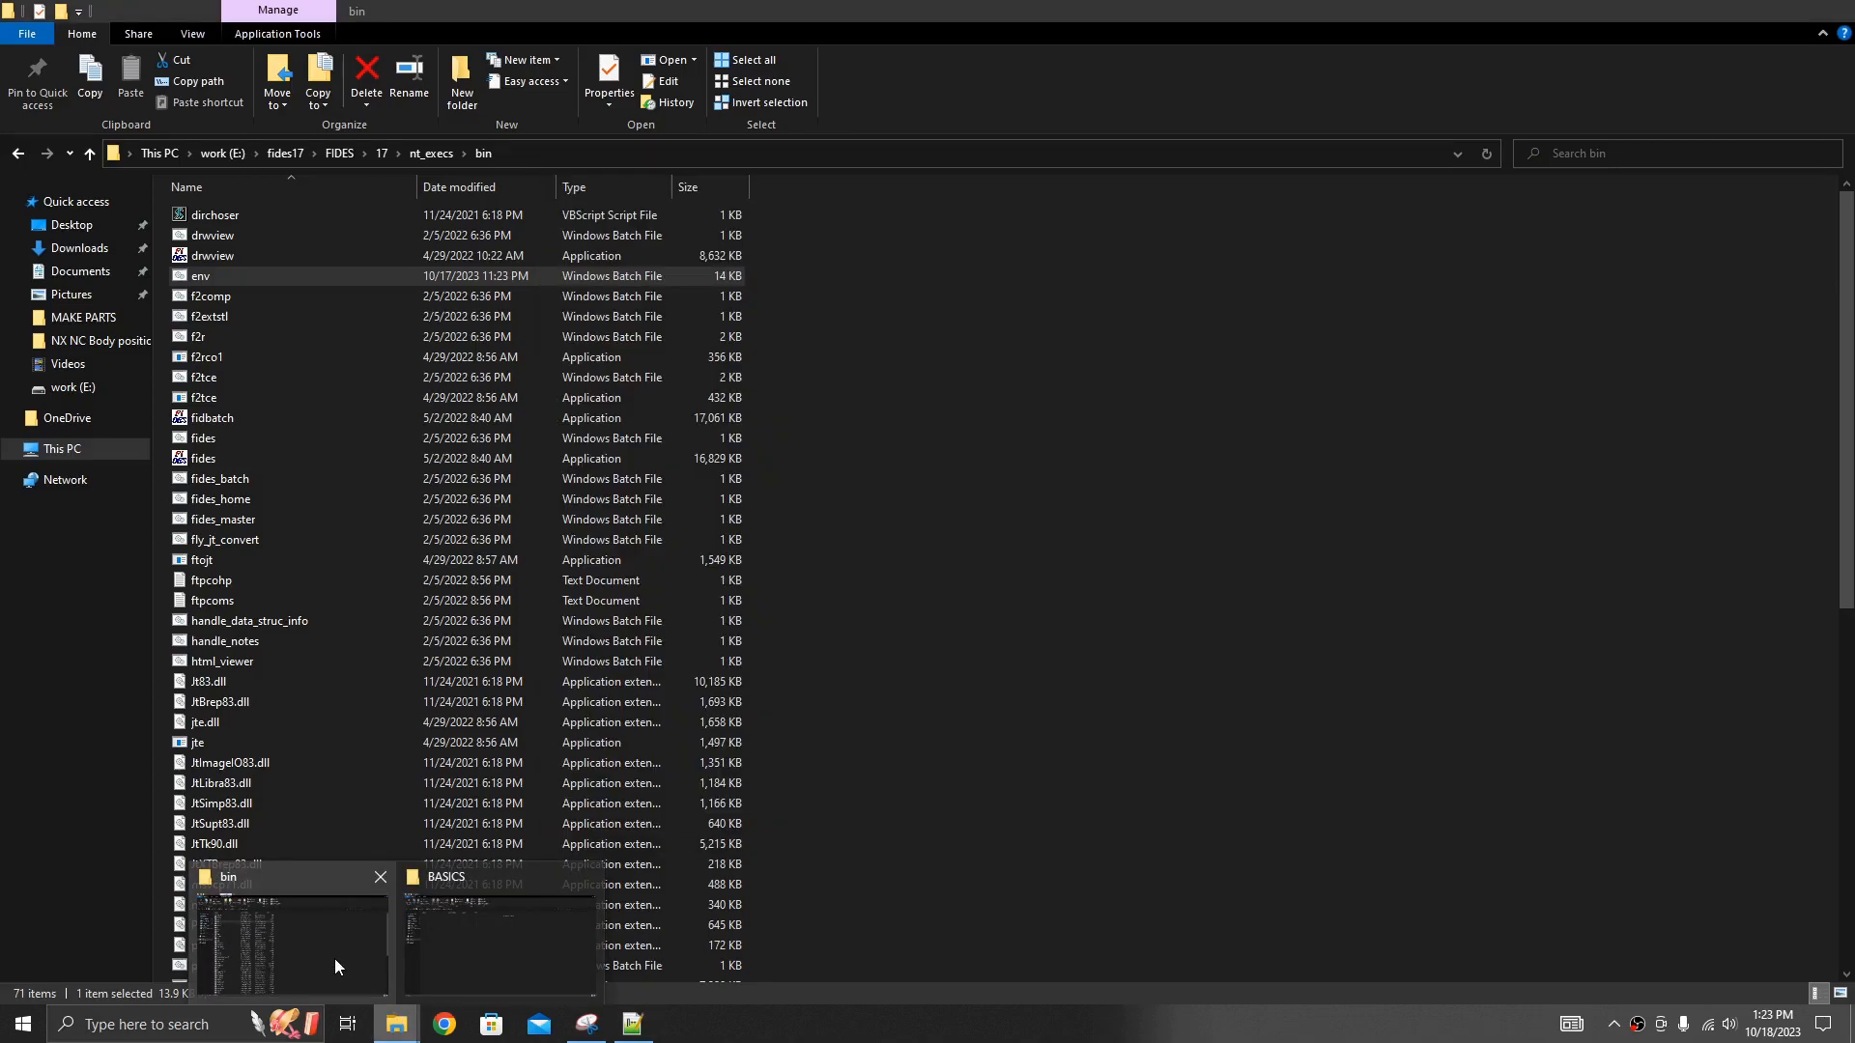
click(497, 947)
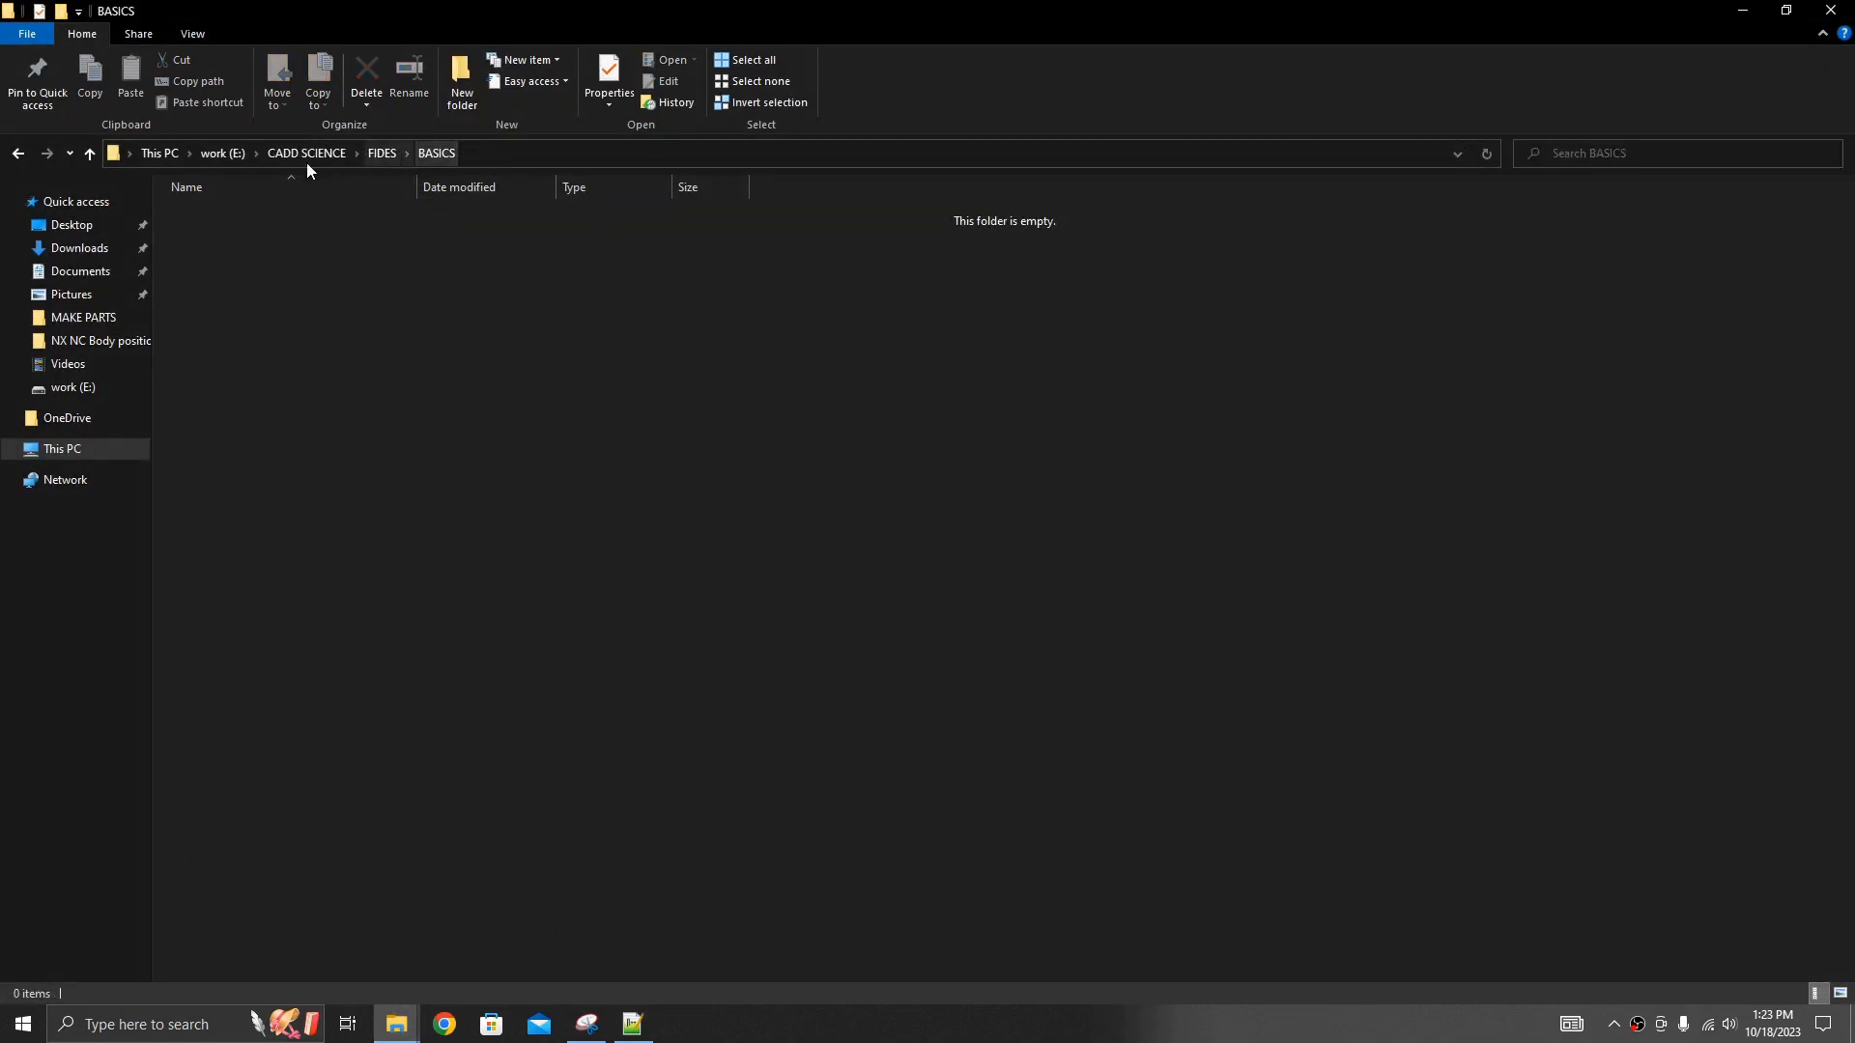
right_click(441, 159)
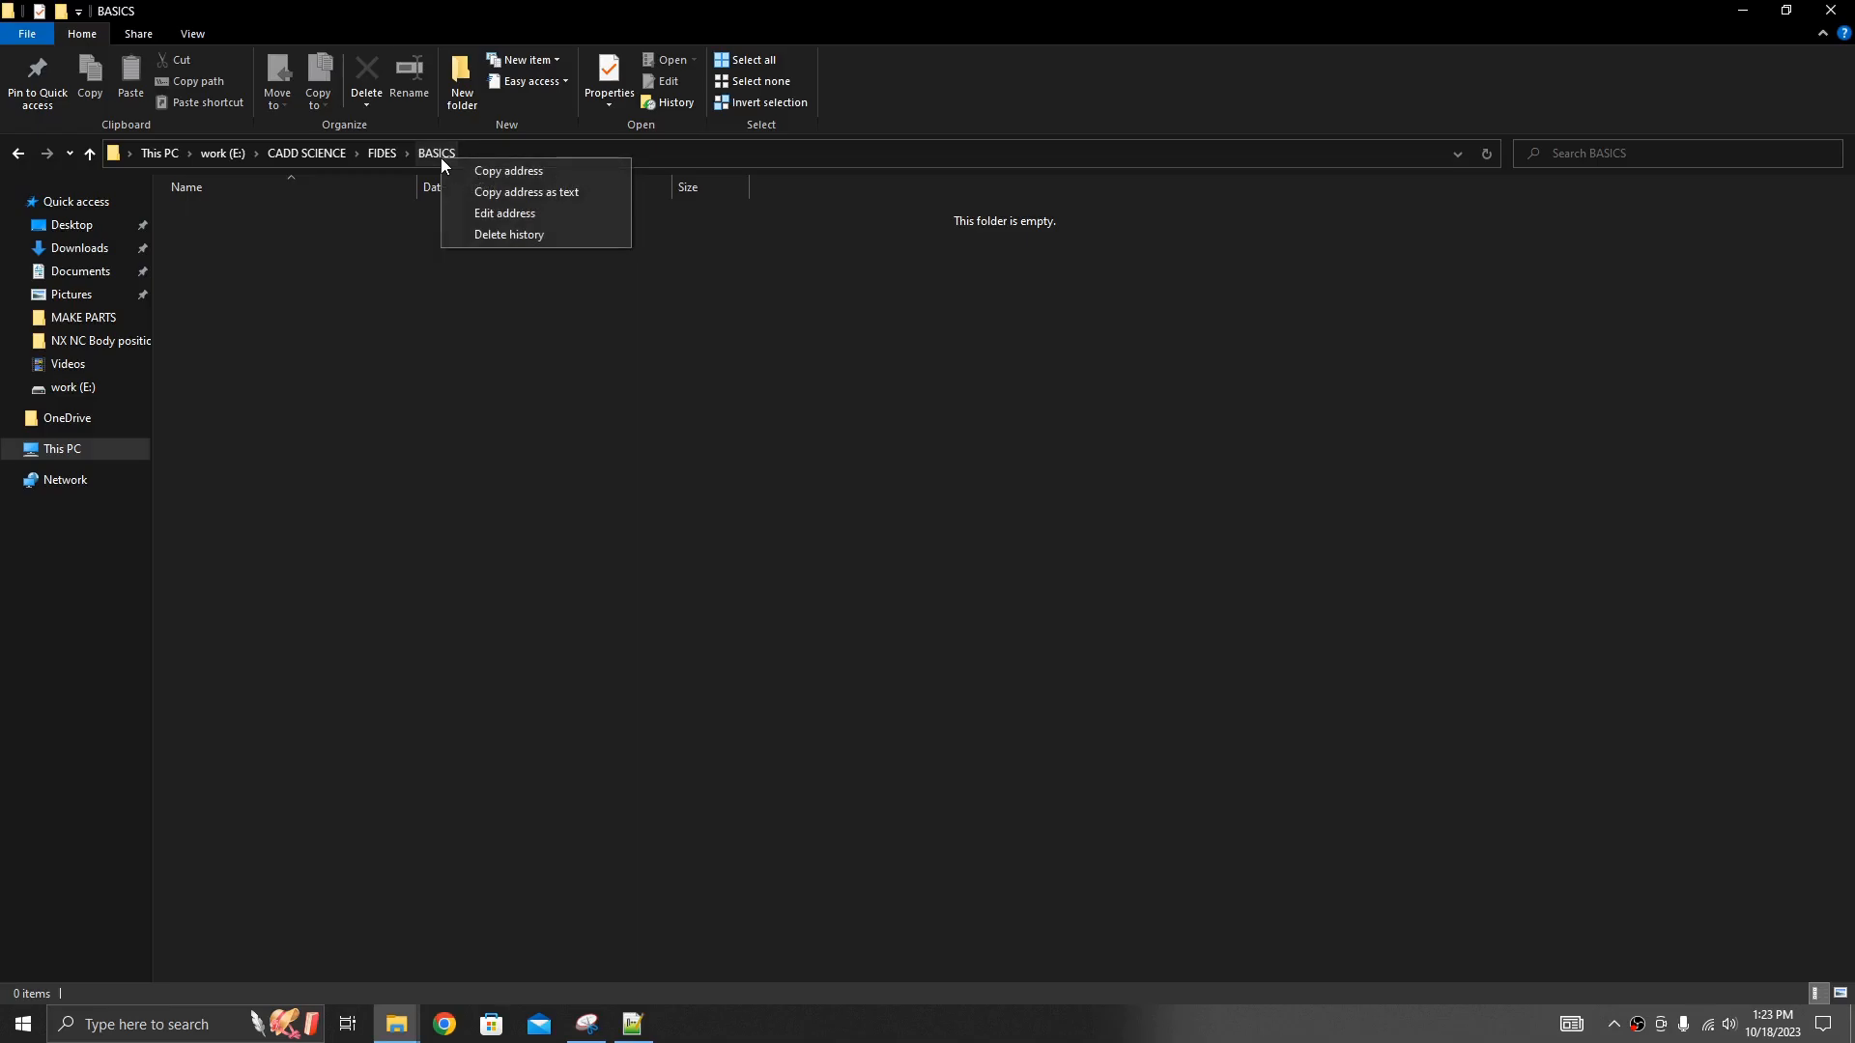
click(525, 191)
click(1747, 11)
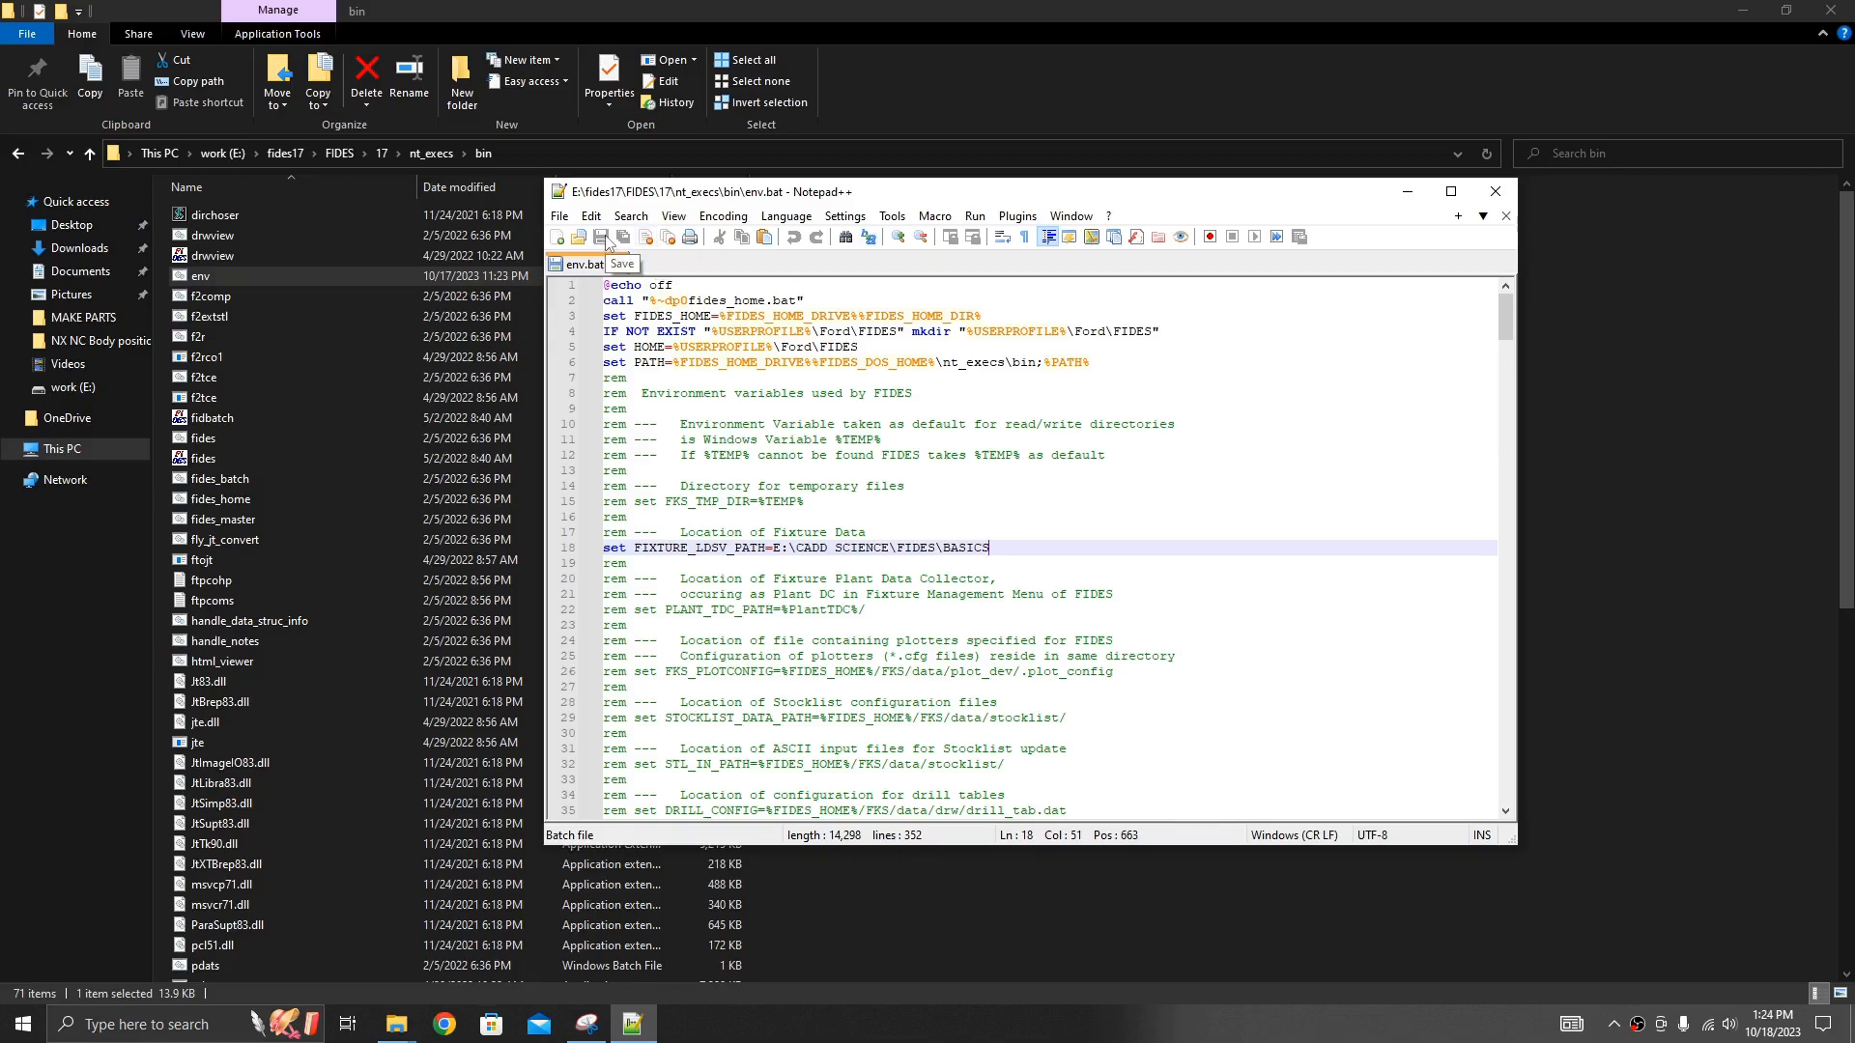
- Close env.bat and launch FIDES by running the fides batch file in the bin folder
click(1513, 199)
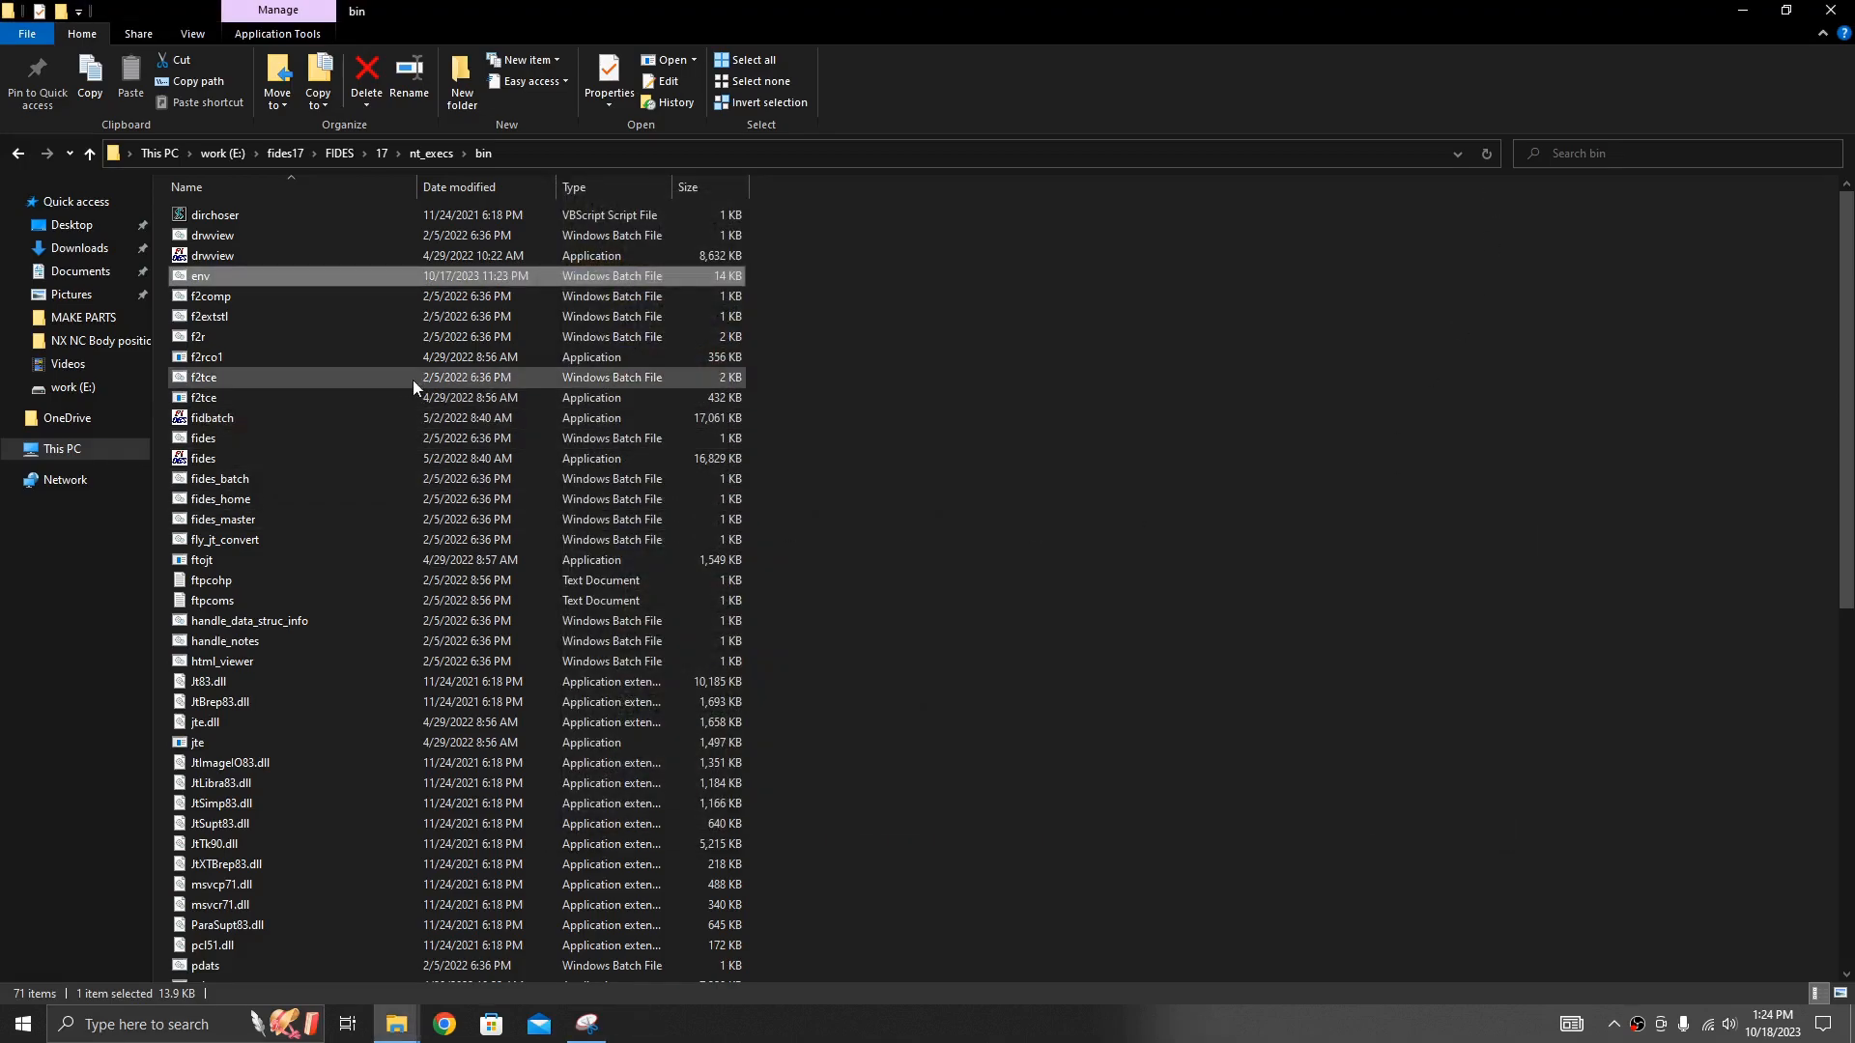
click(1034, 716)
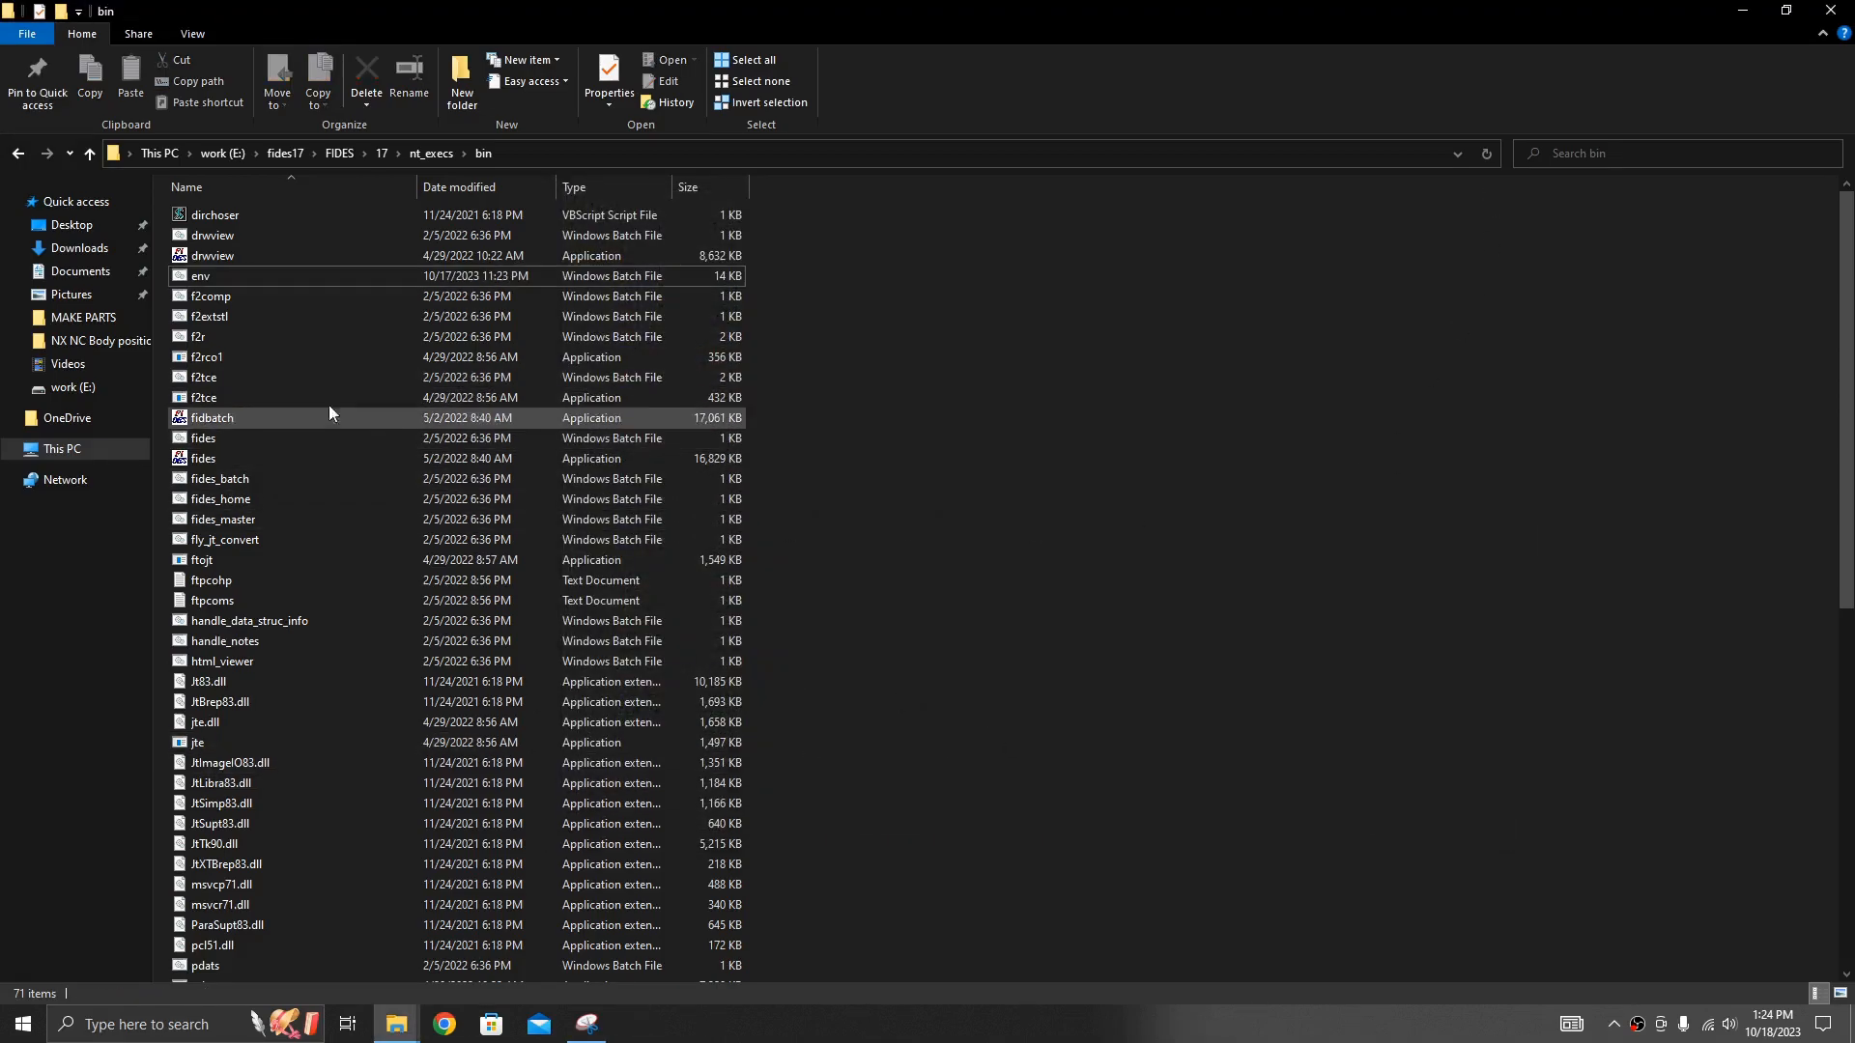
double_click(234, 436)
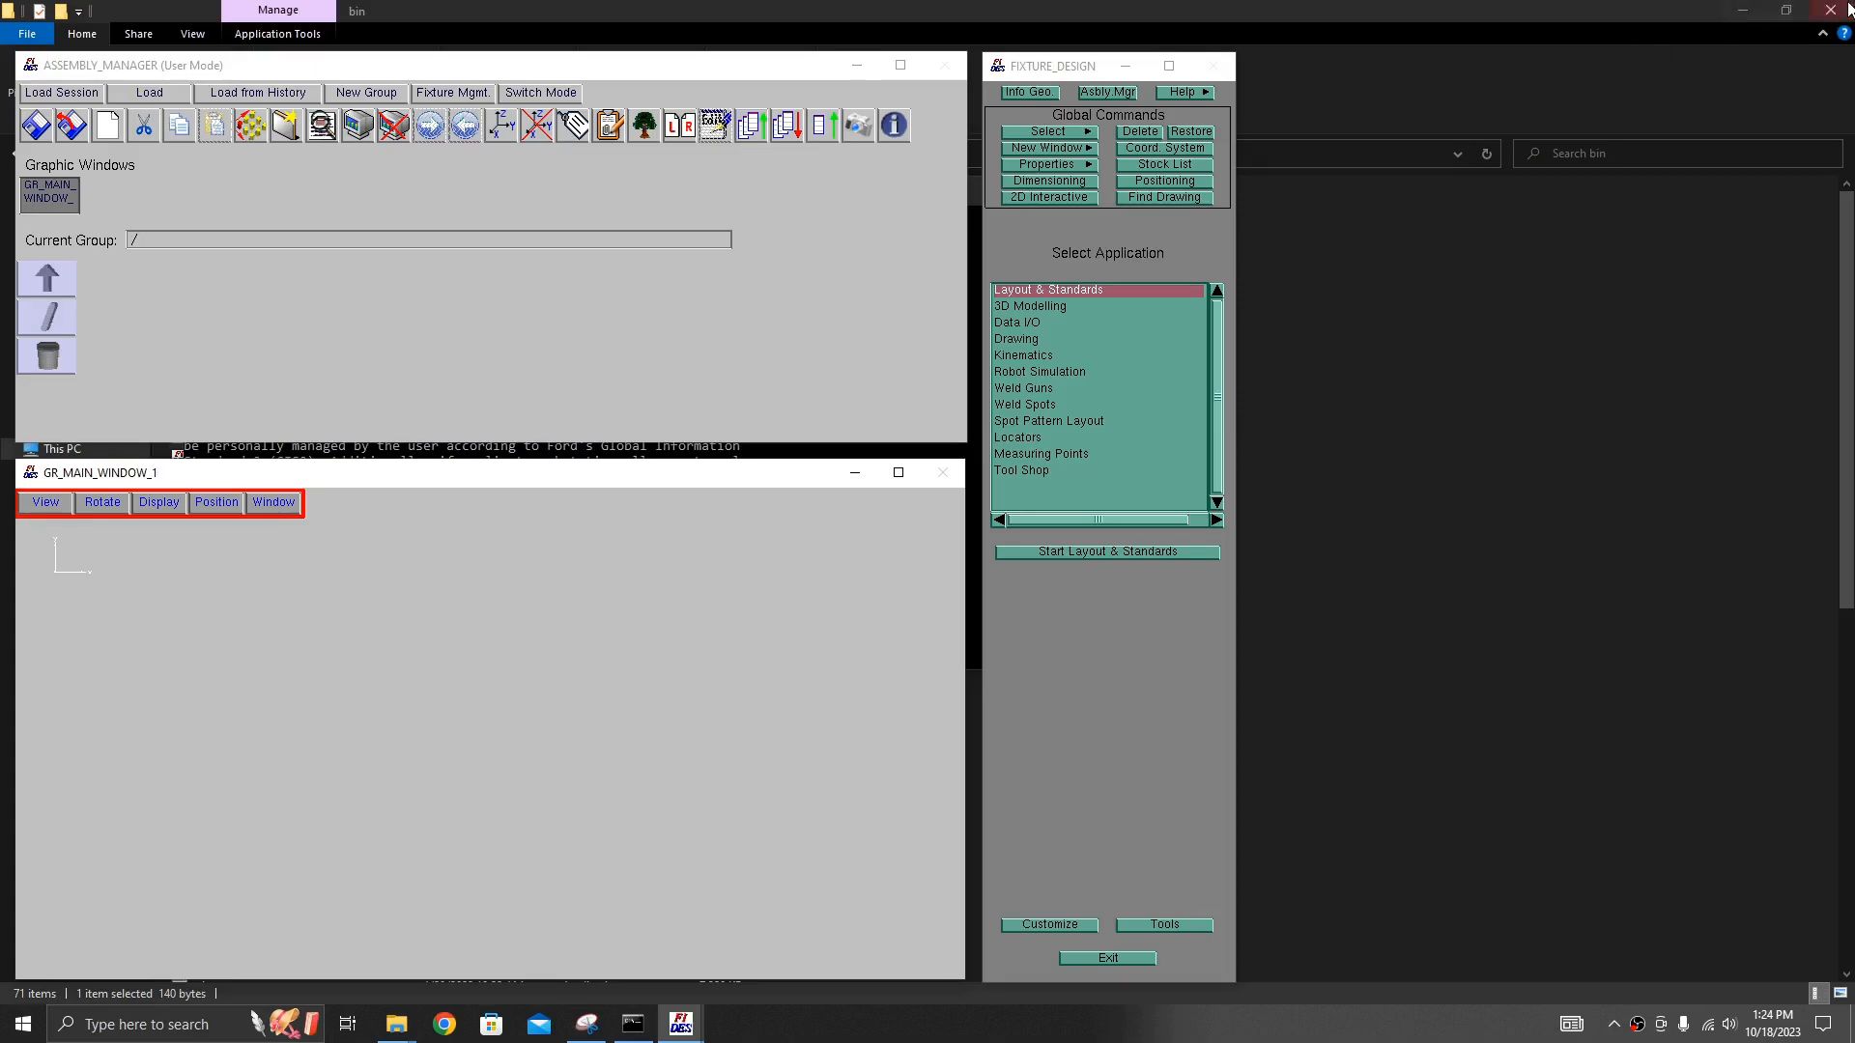
- Minimize File Explorer and arrange the FIDES windows without overlap: Assembly Manager above an enlarged GR_MAIN_WINDOW_1, with Fixture Design beside them
click(1750, 10)
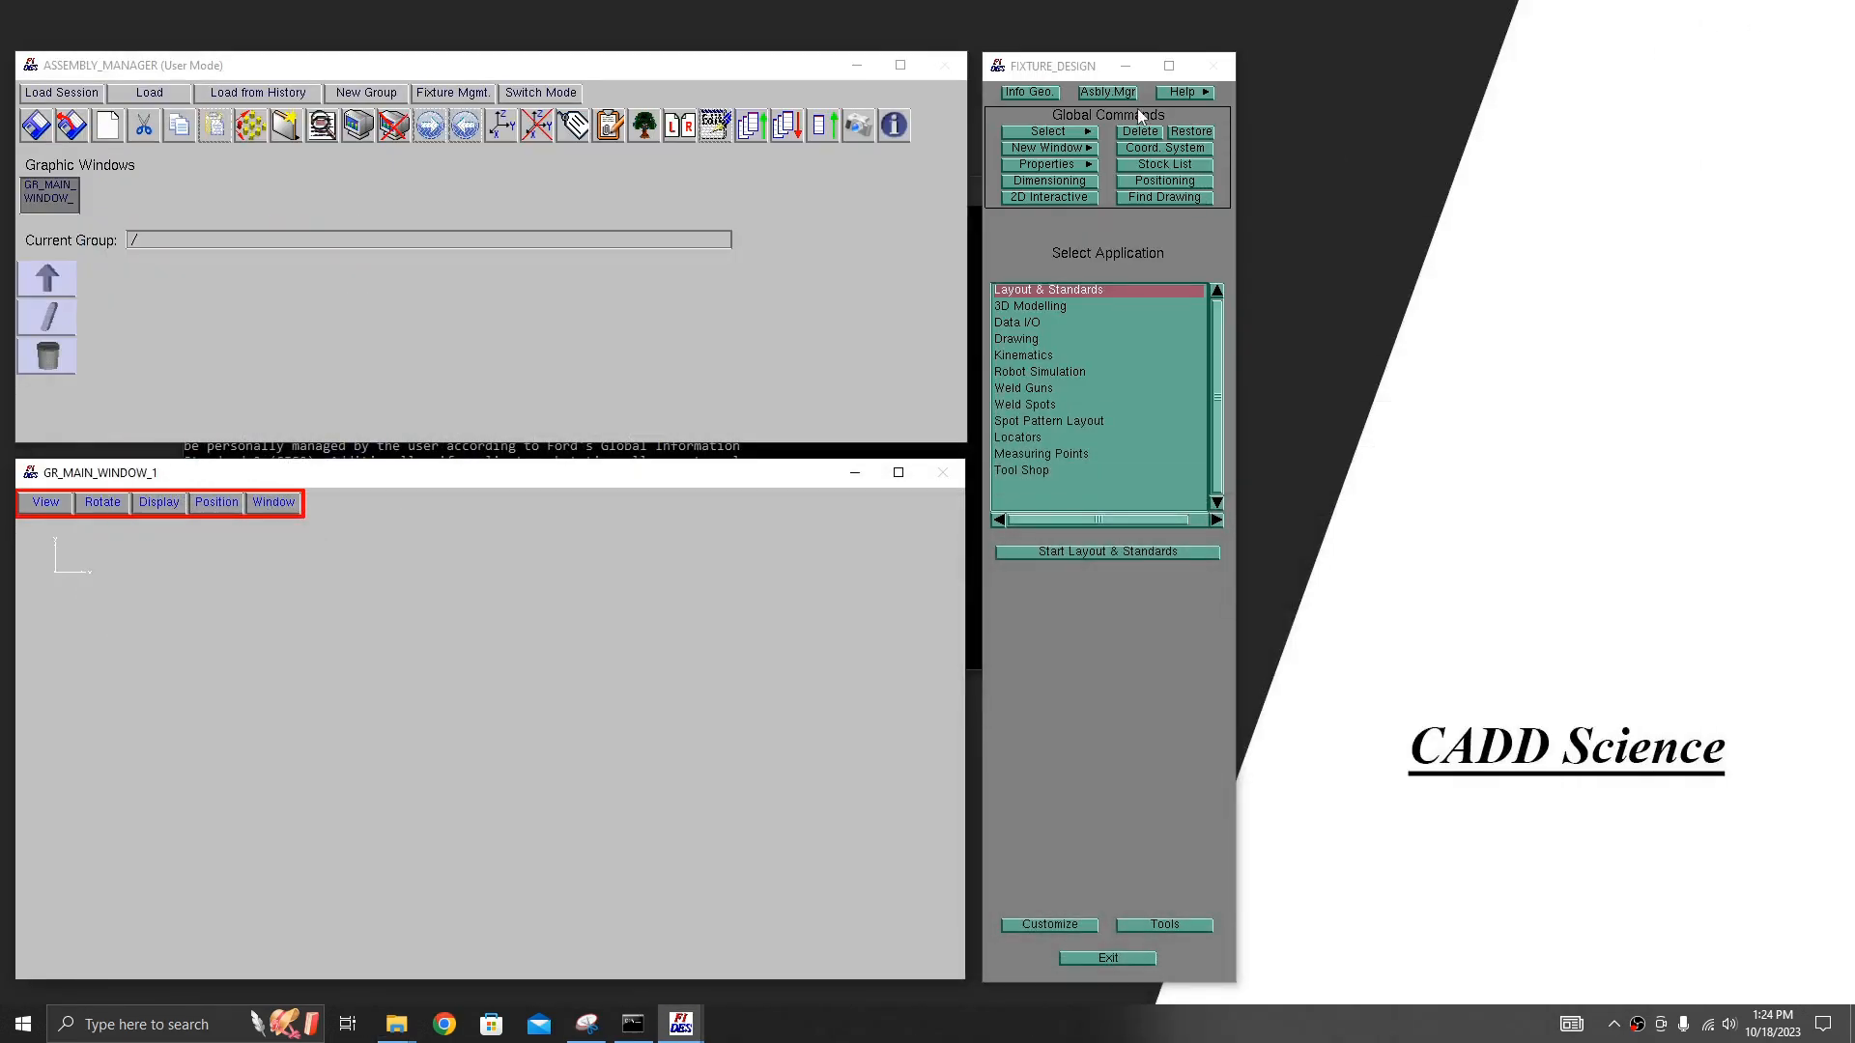
drag(1062, 68, 1677, 19)
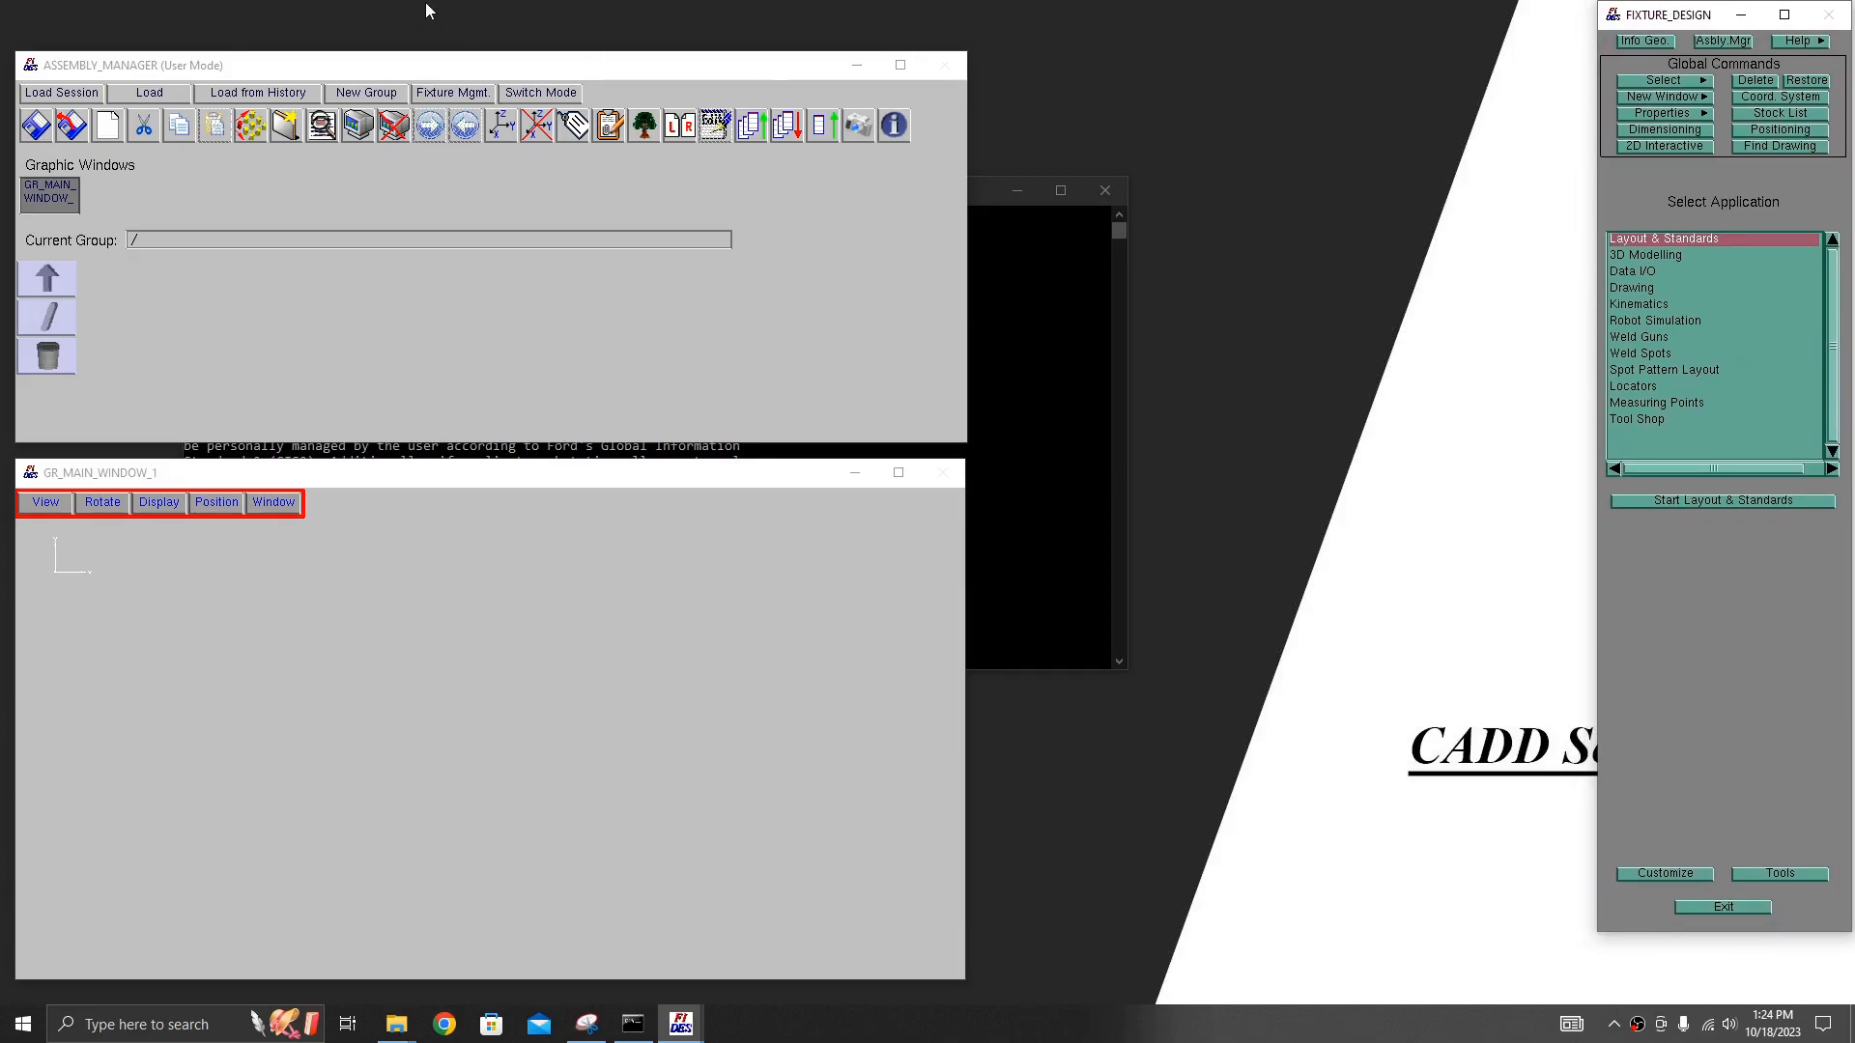
drag(443, 73, 428, 27)
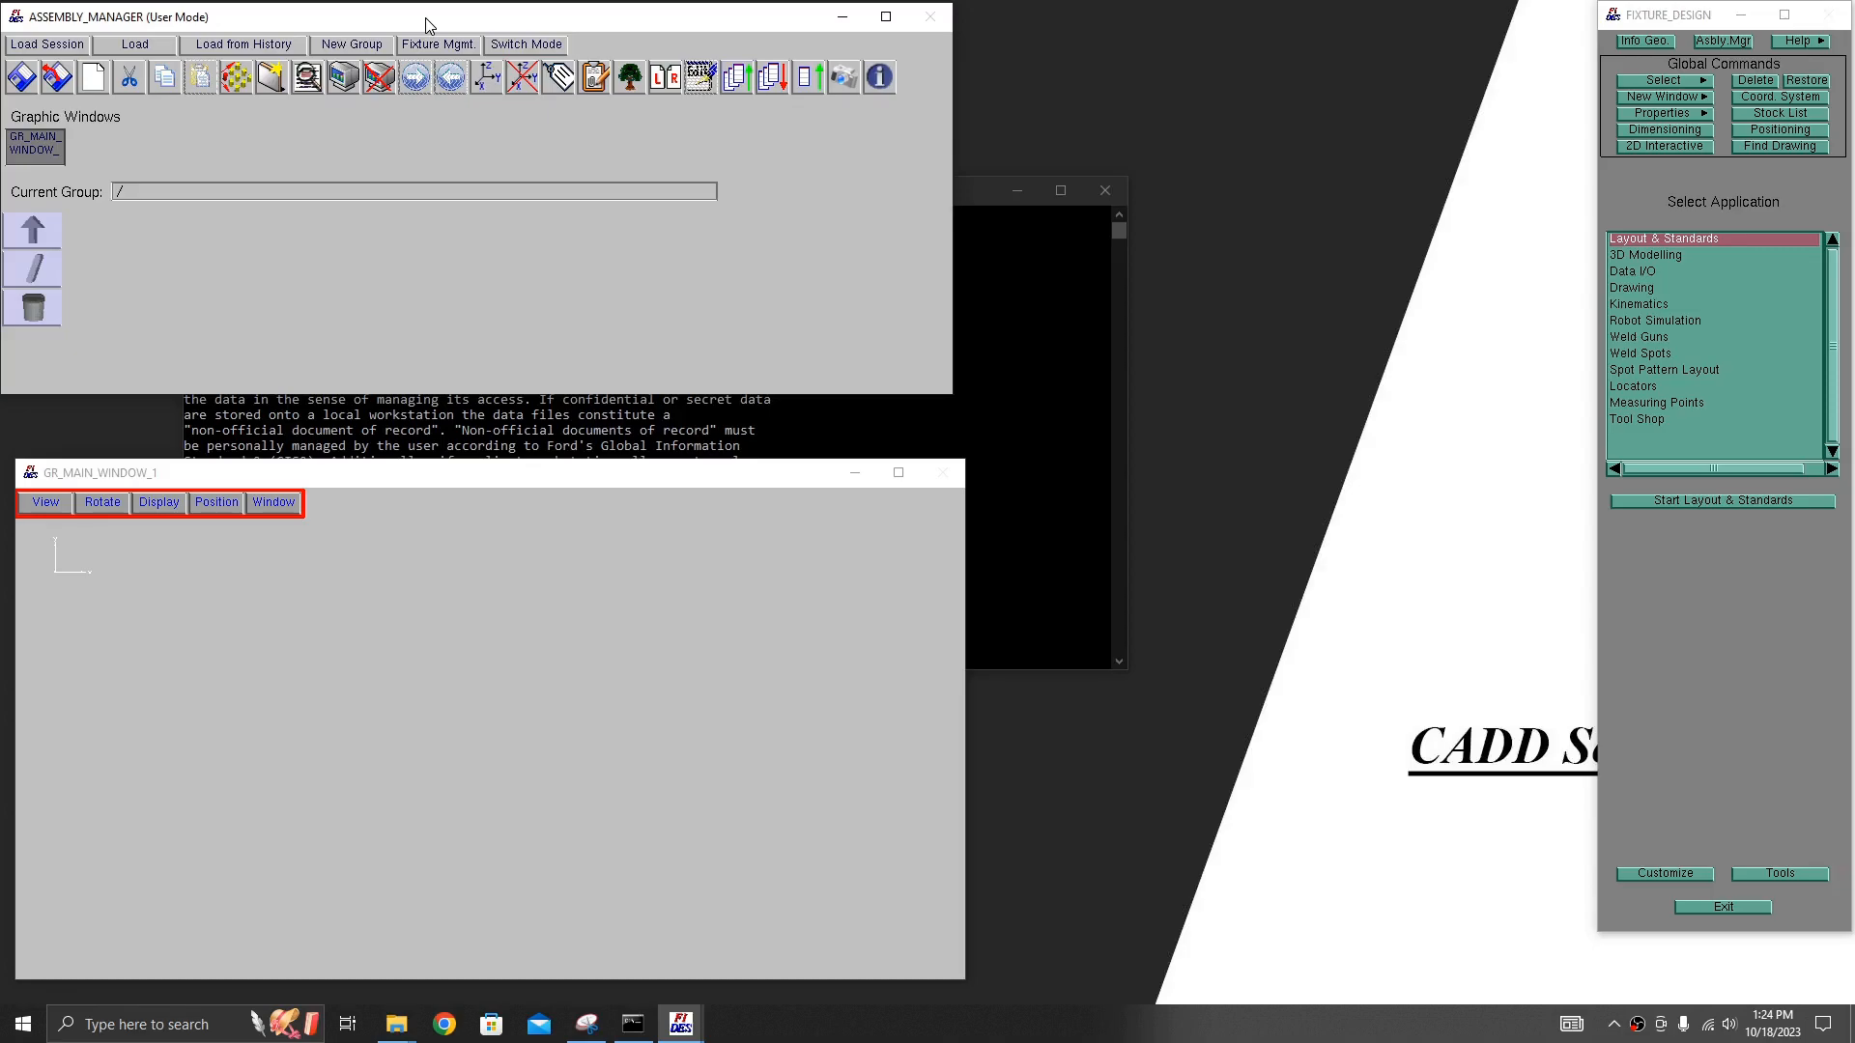
drag(504, 474, 492, 410)
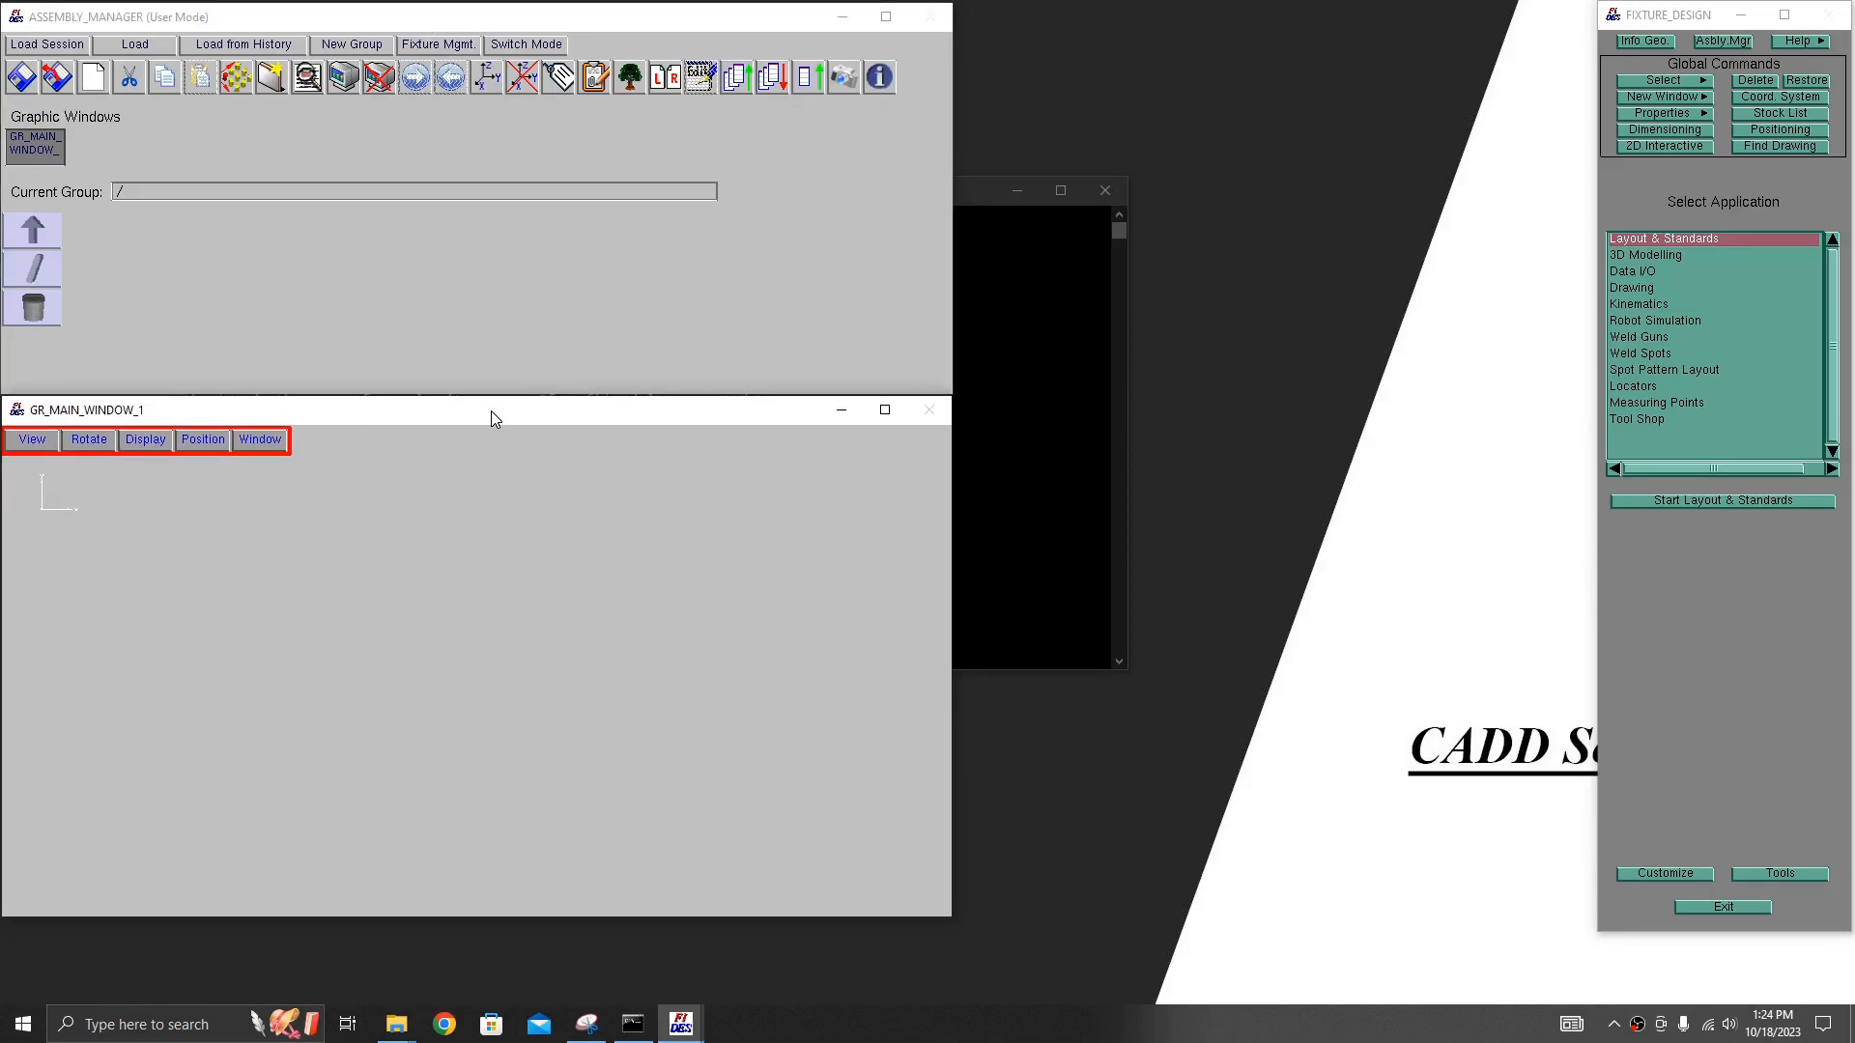
drag(947, 920, 1590, 1004)
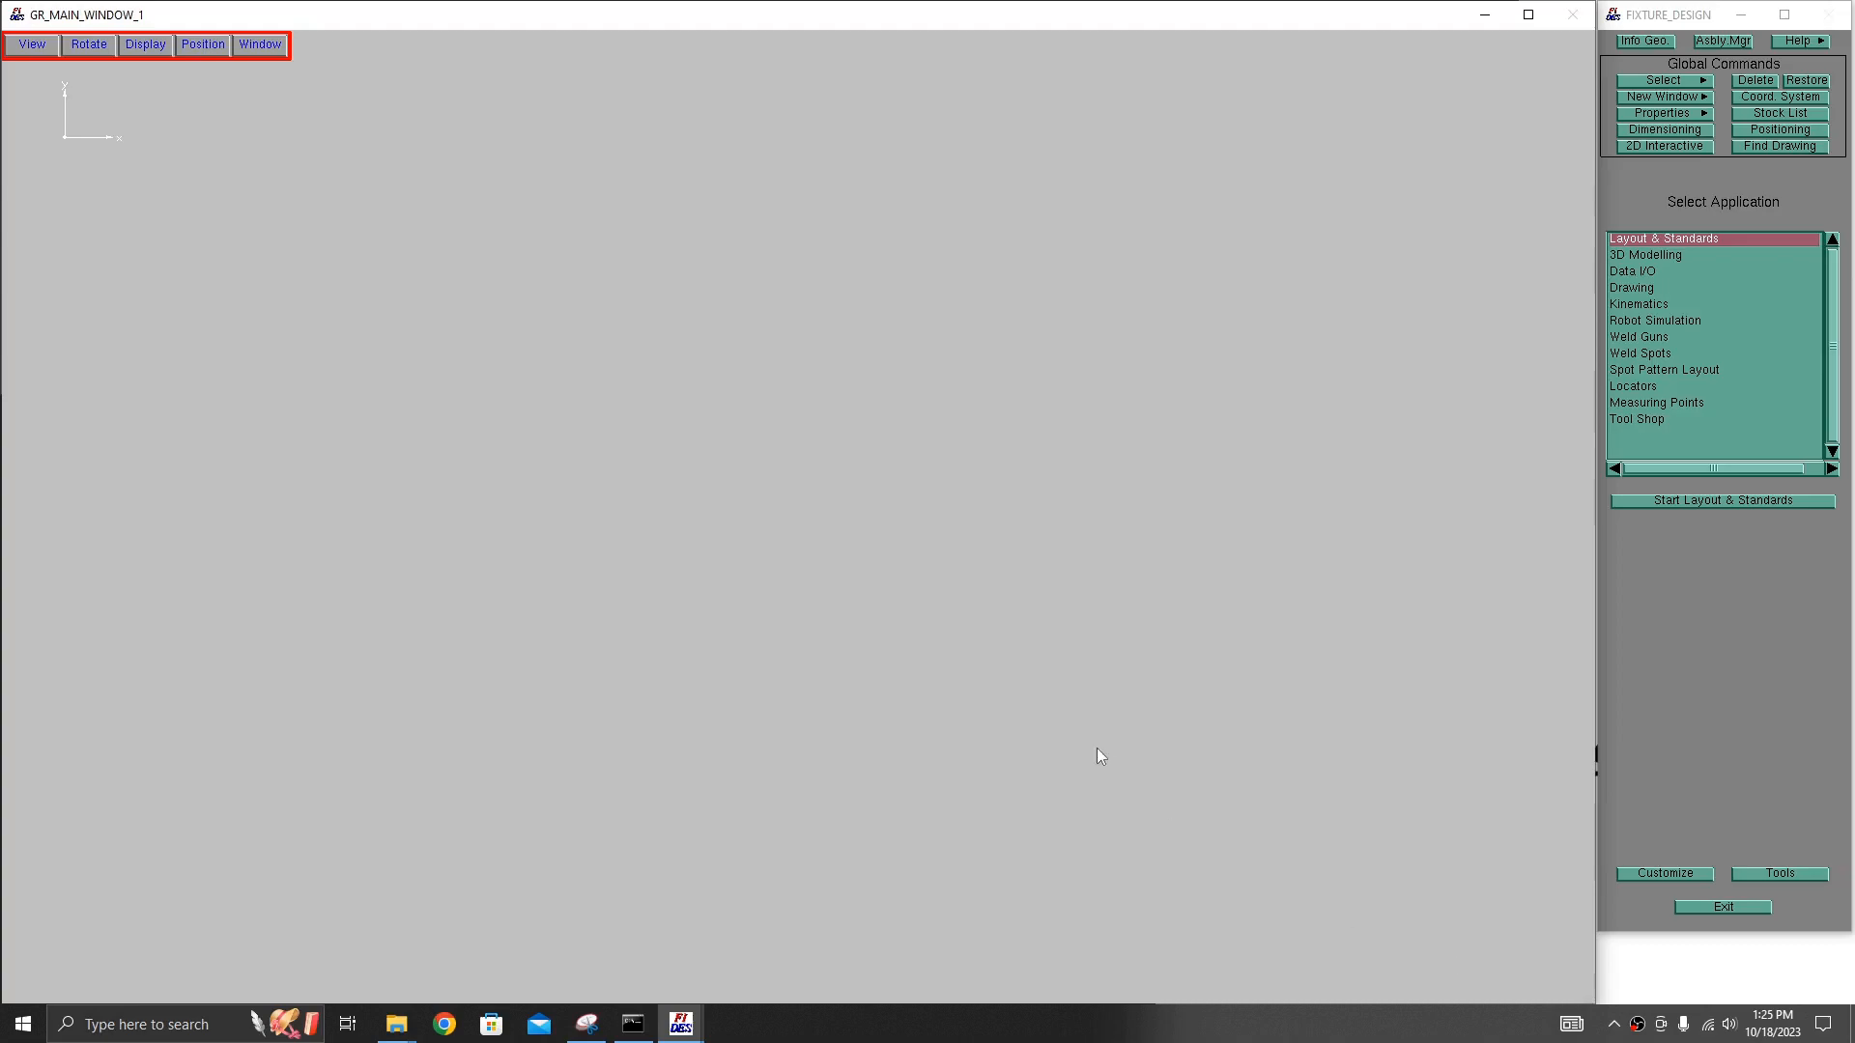
drag(1057, 2, 1031, 399)
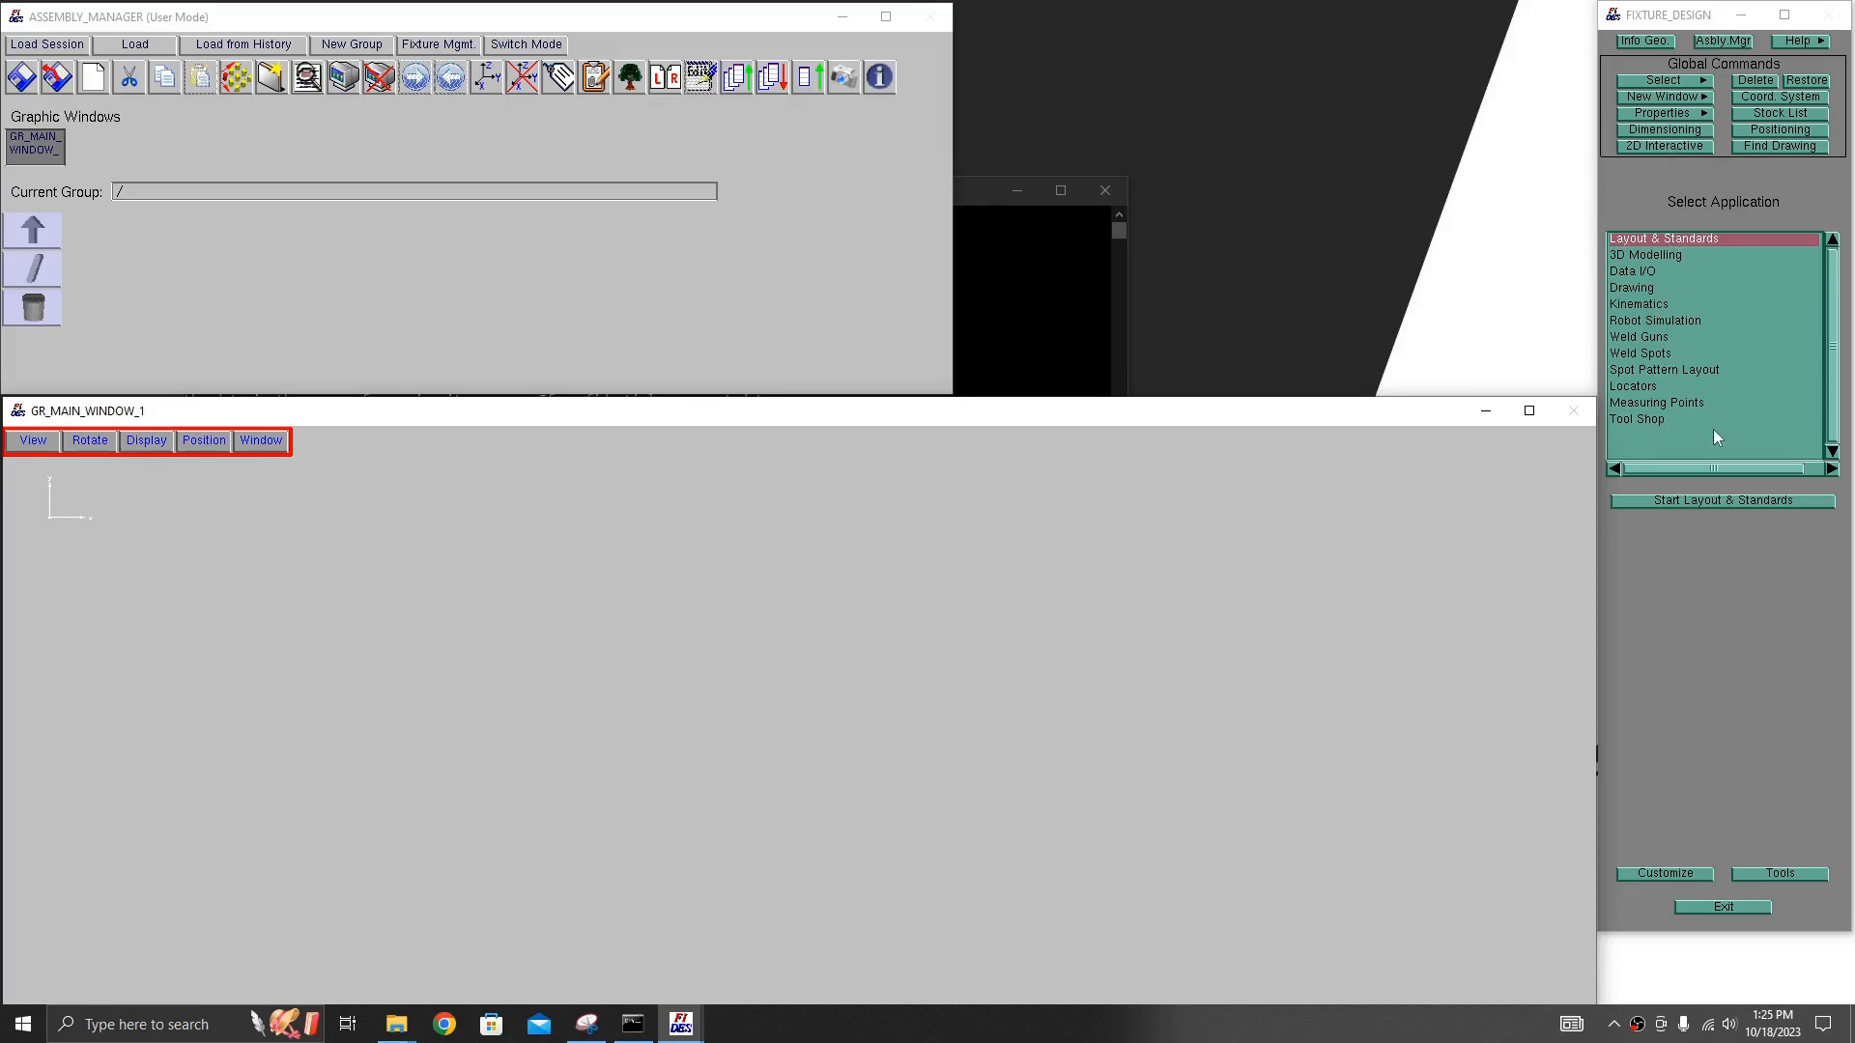
- View the Layout & Standards commands, return to the application list and select Tool Shop
click(1722, 501)
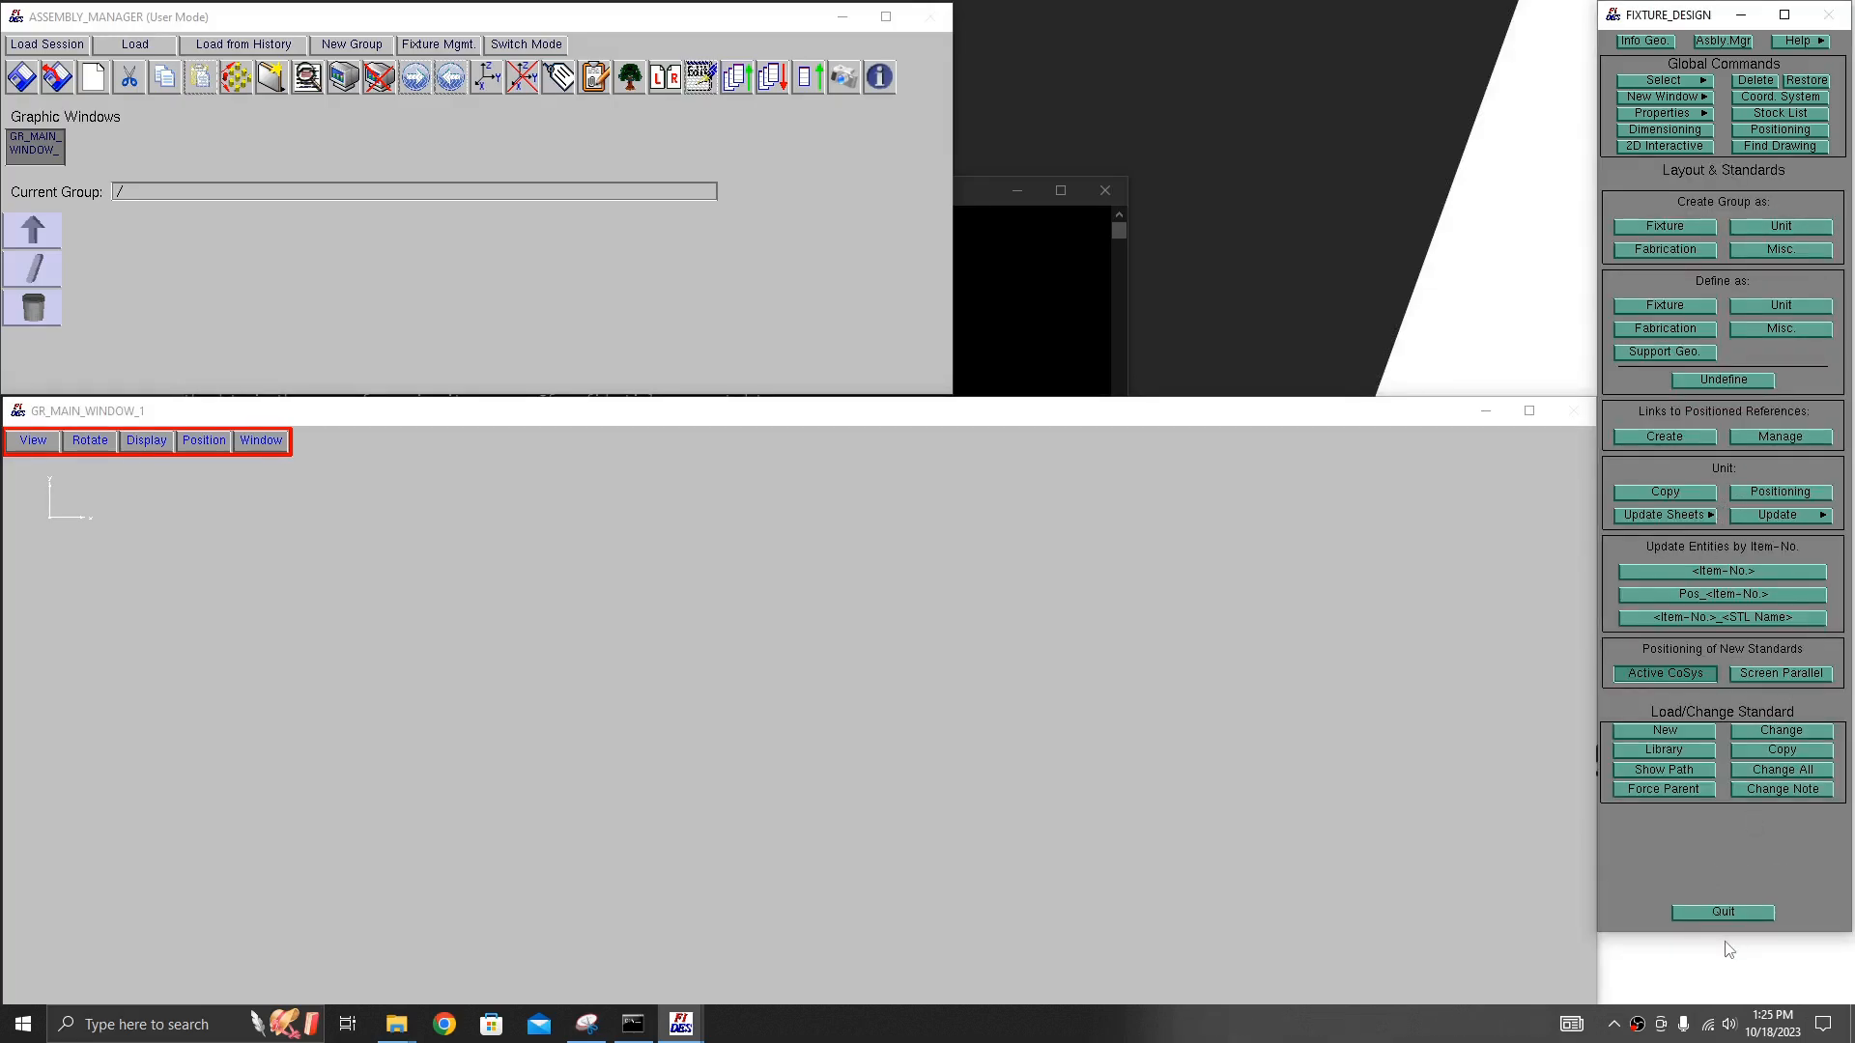
click(1730, 913)
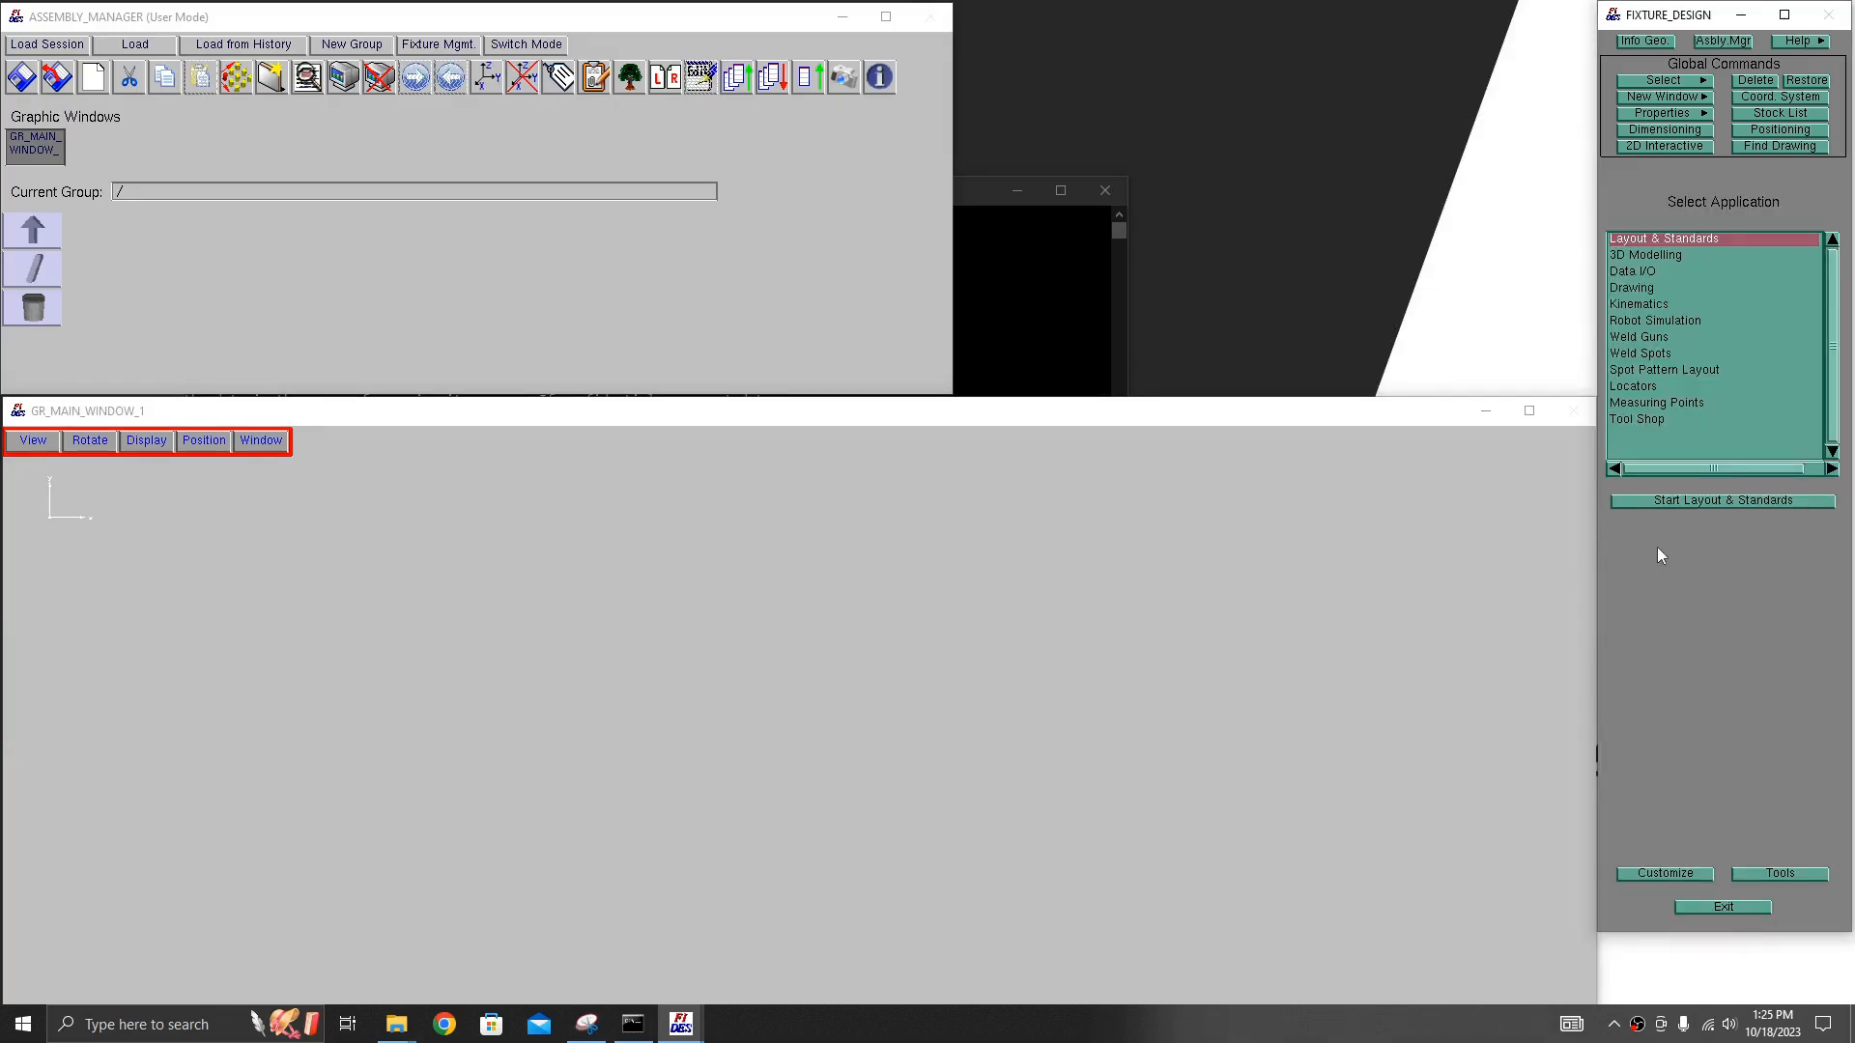
click(1672, 417)
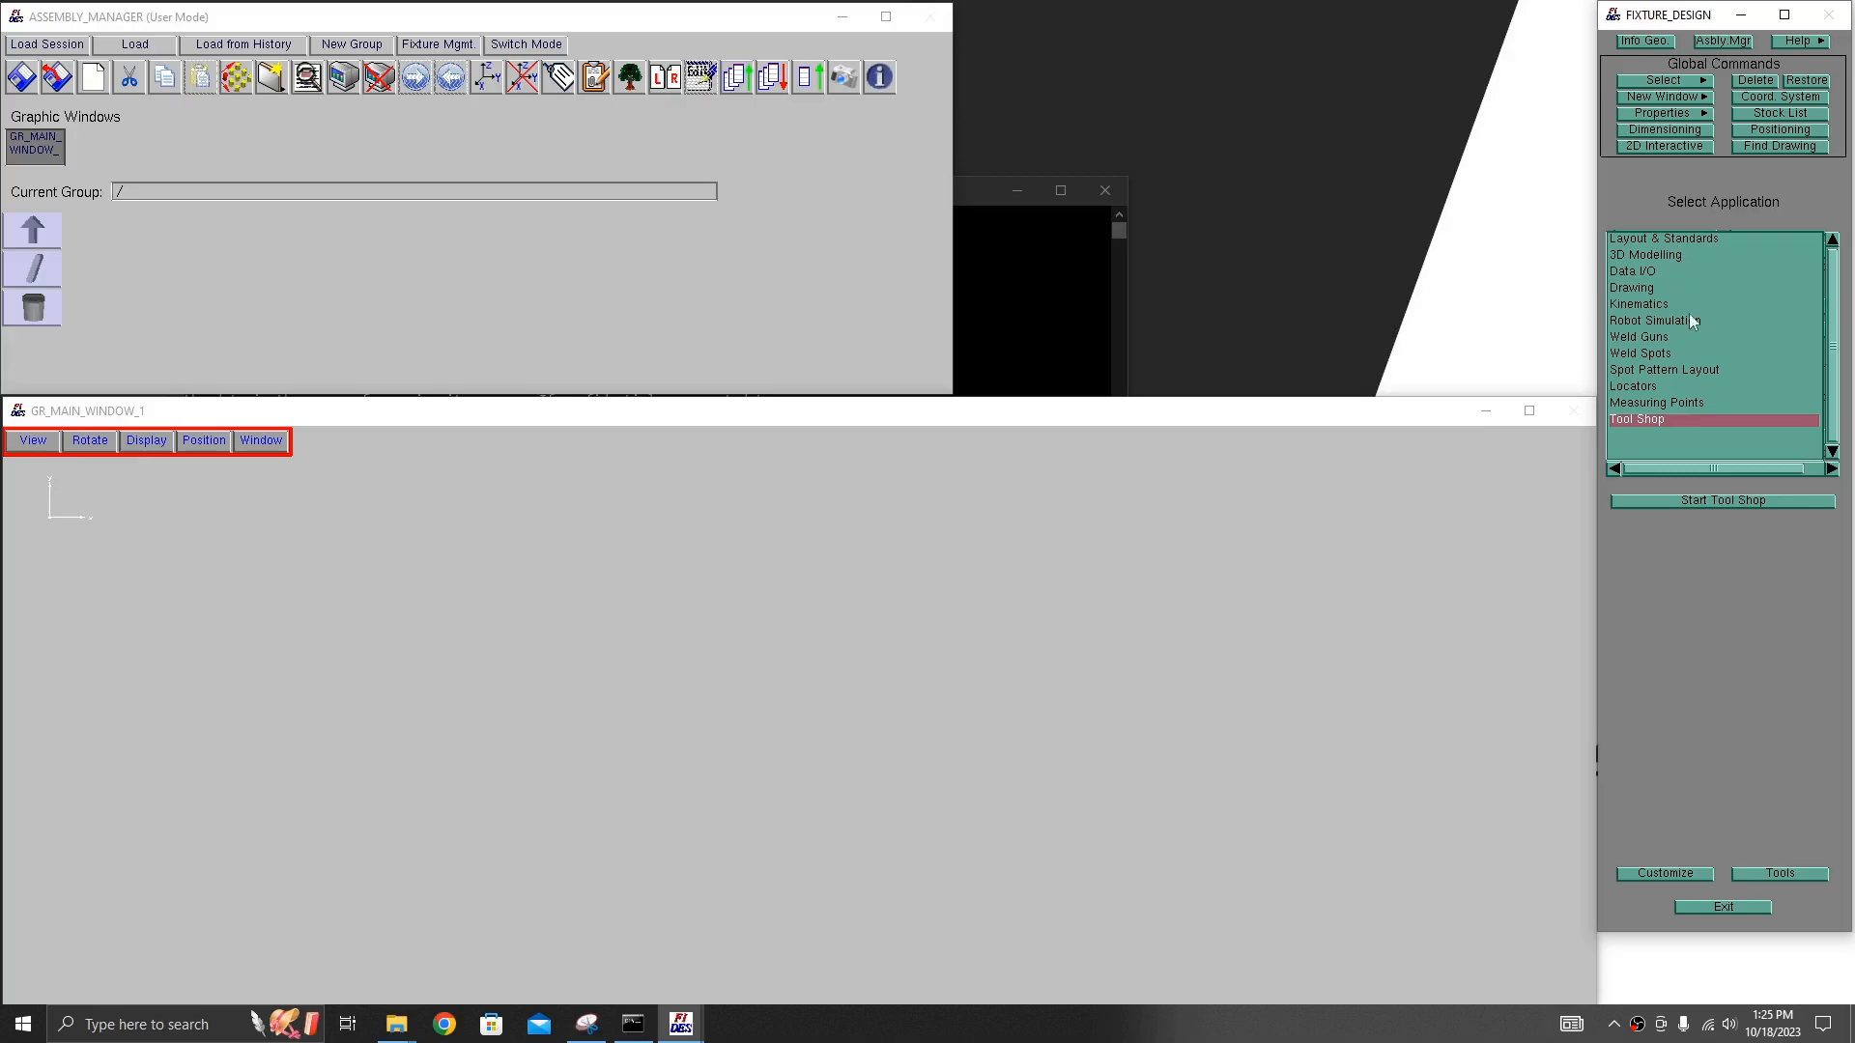
- In the Windows customization settings, capture the current geometry for the main, other and Master.gif graphic windows and accept it
click(1701, 873)
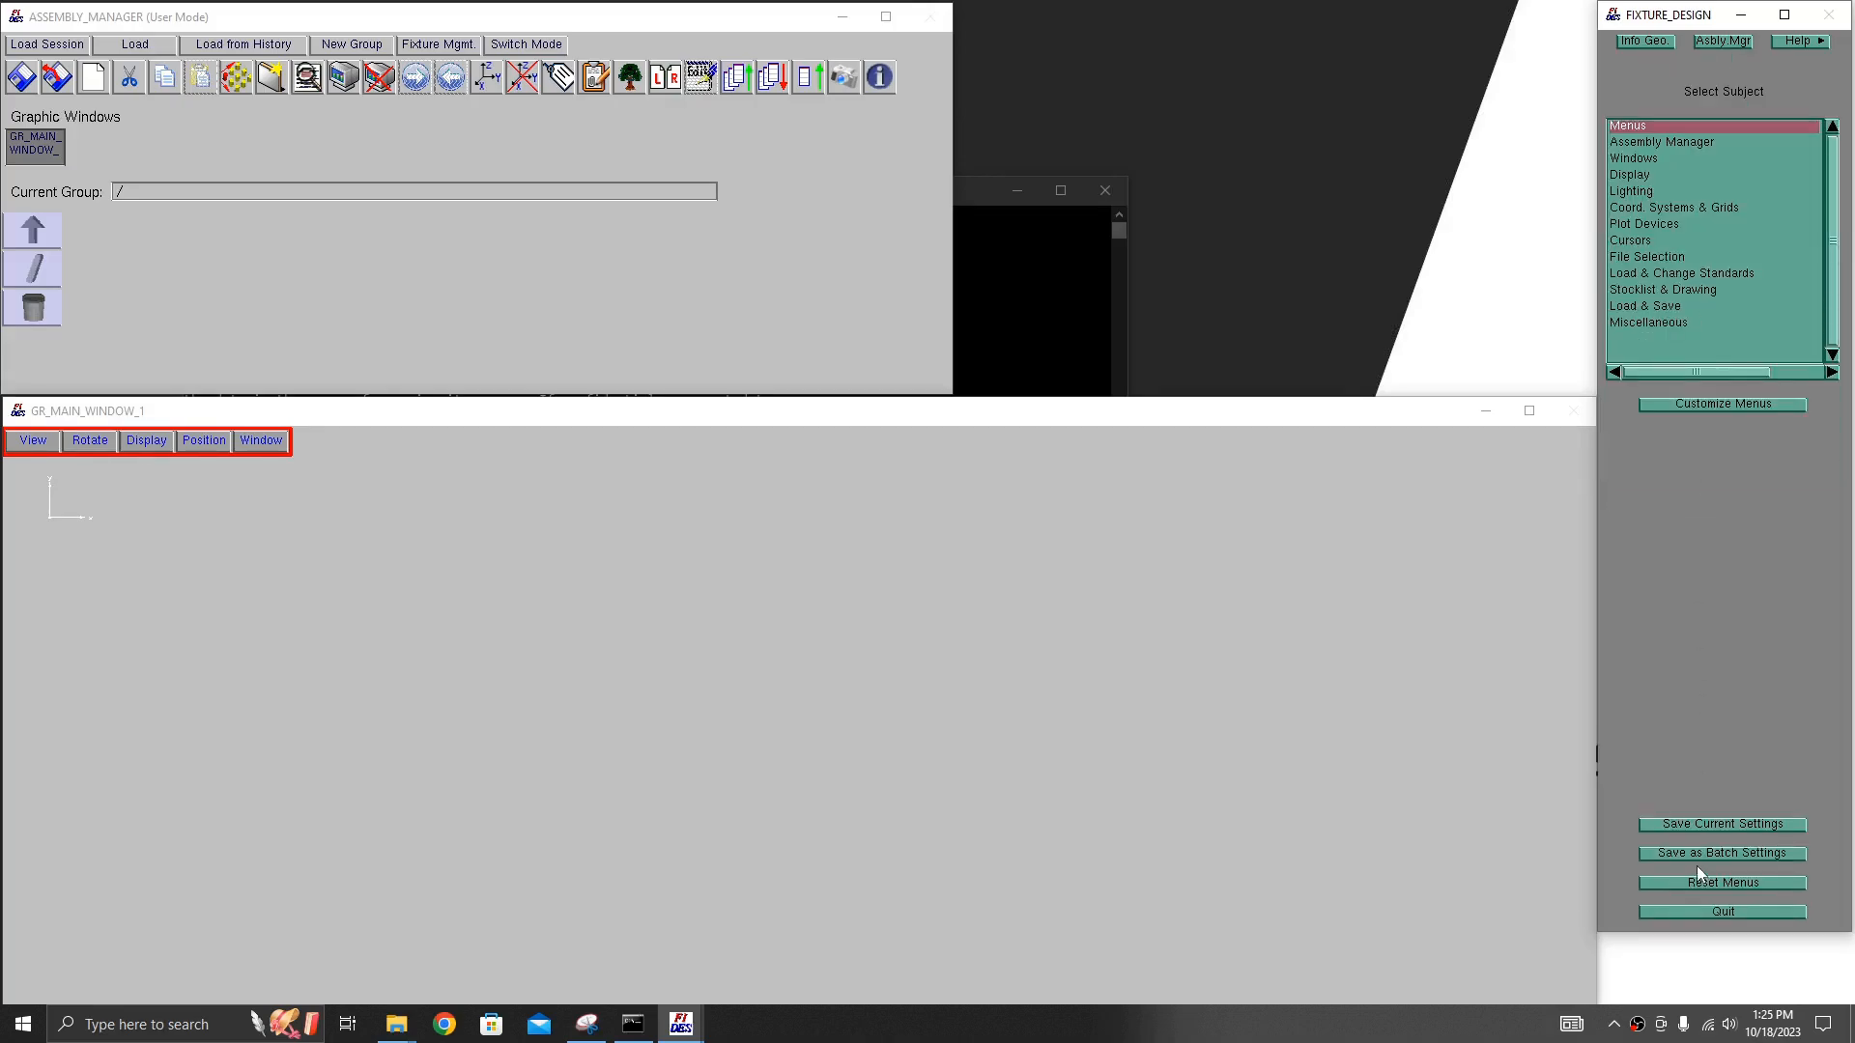
click(1667, 159)
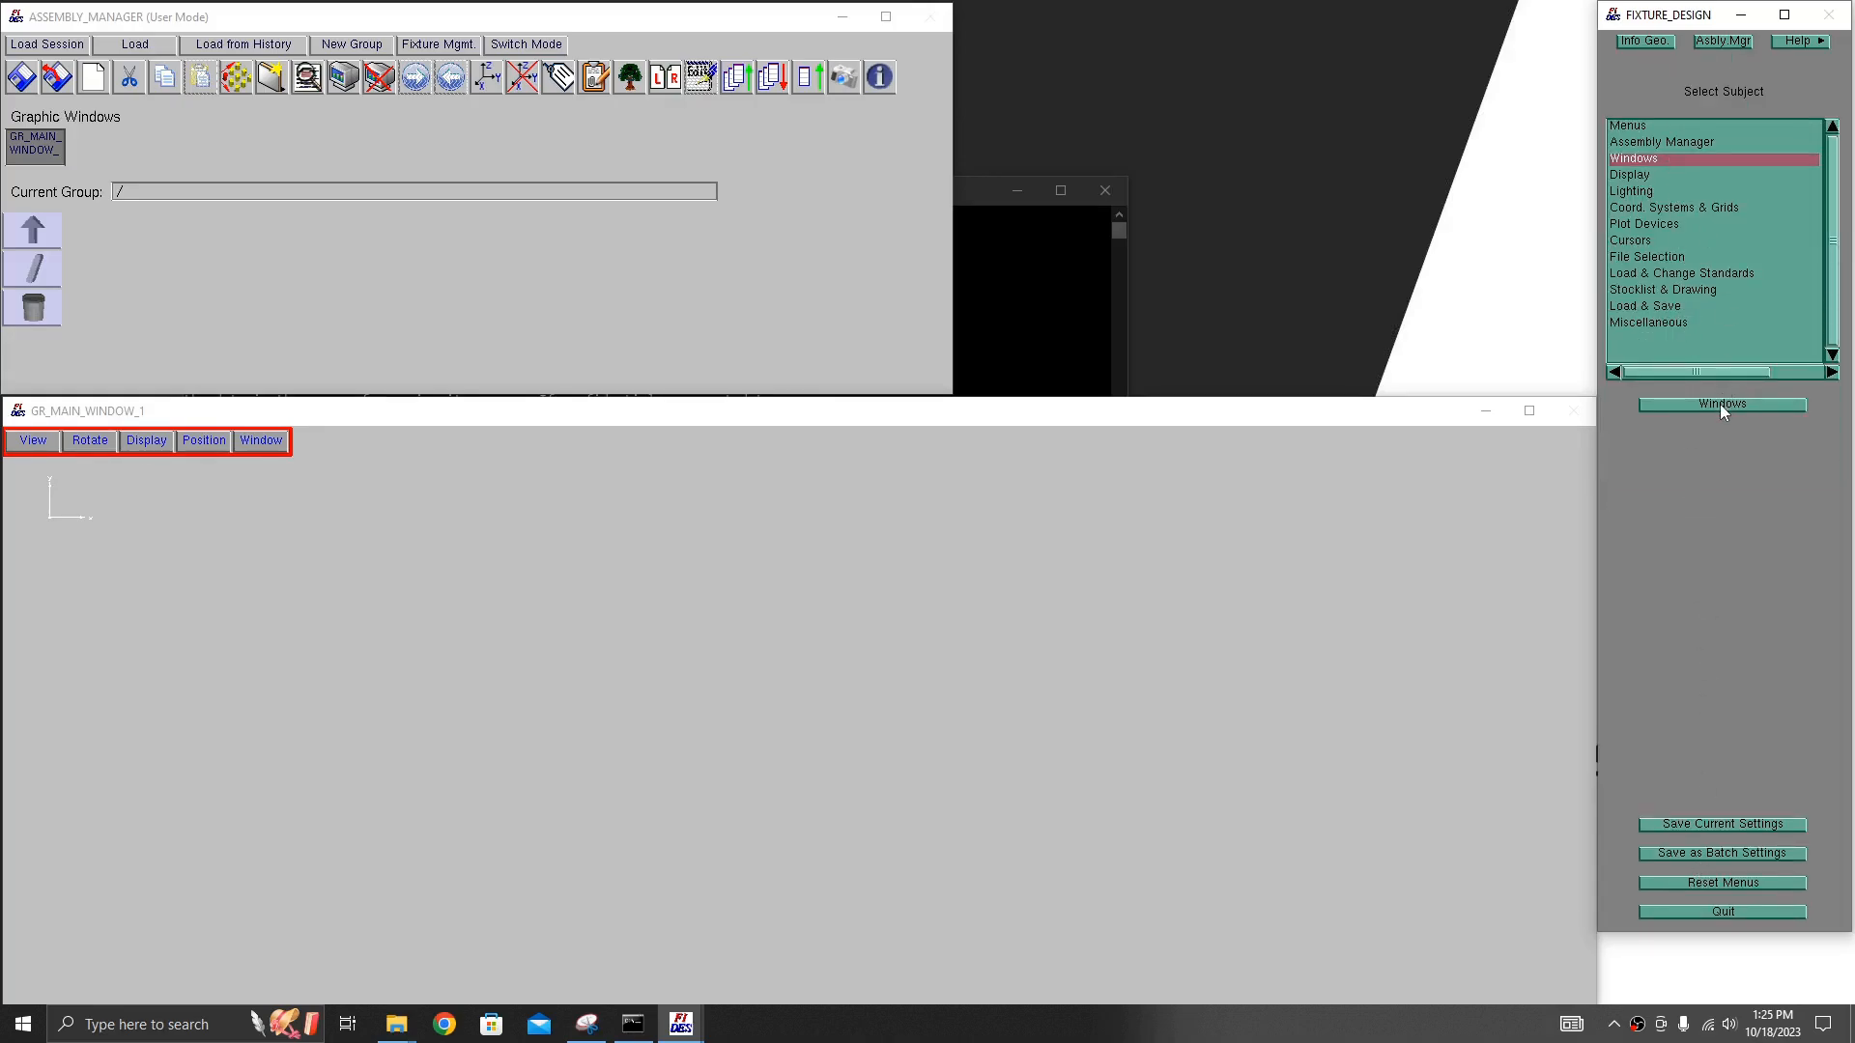
click(1721, 406)
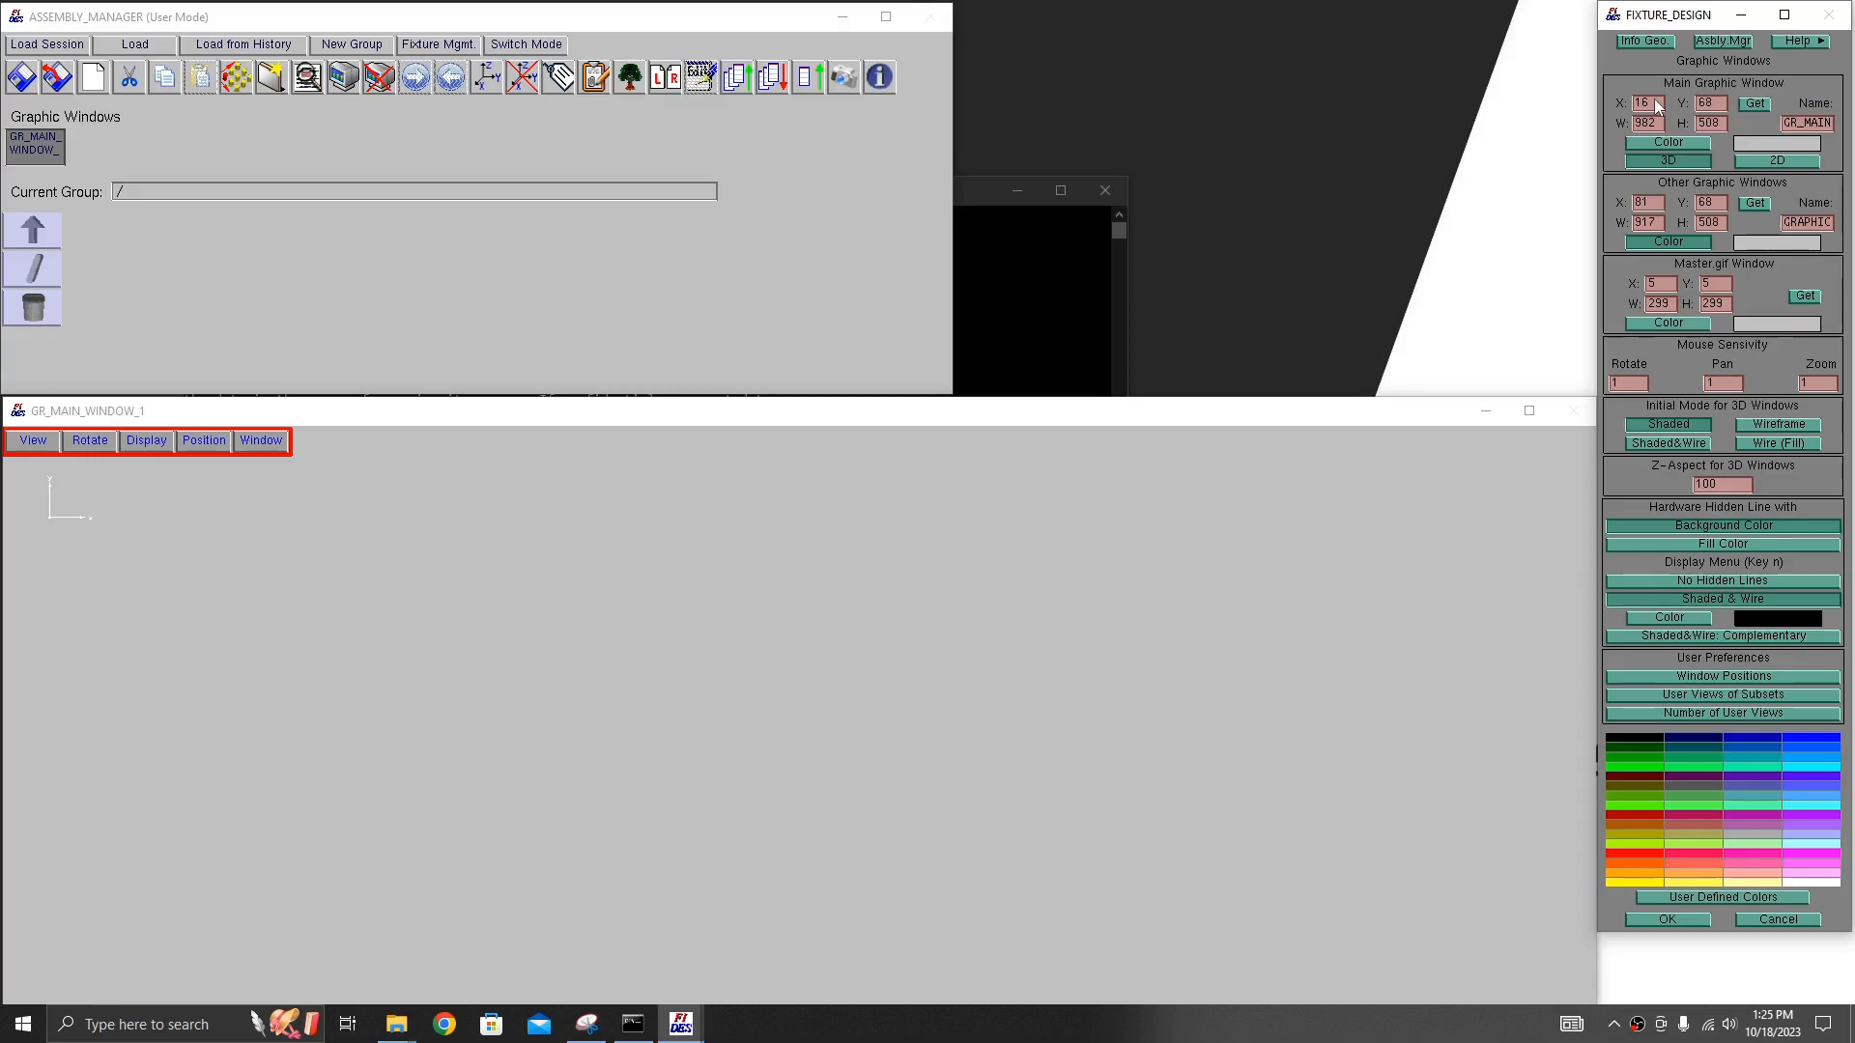
click(1755, 104)
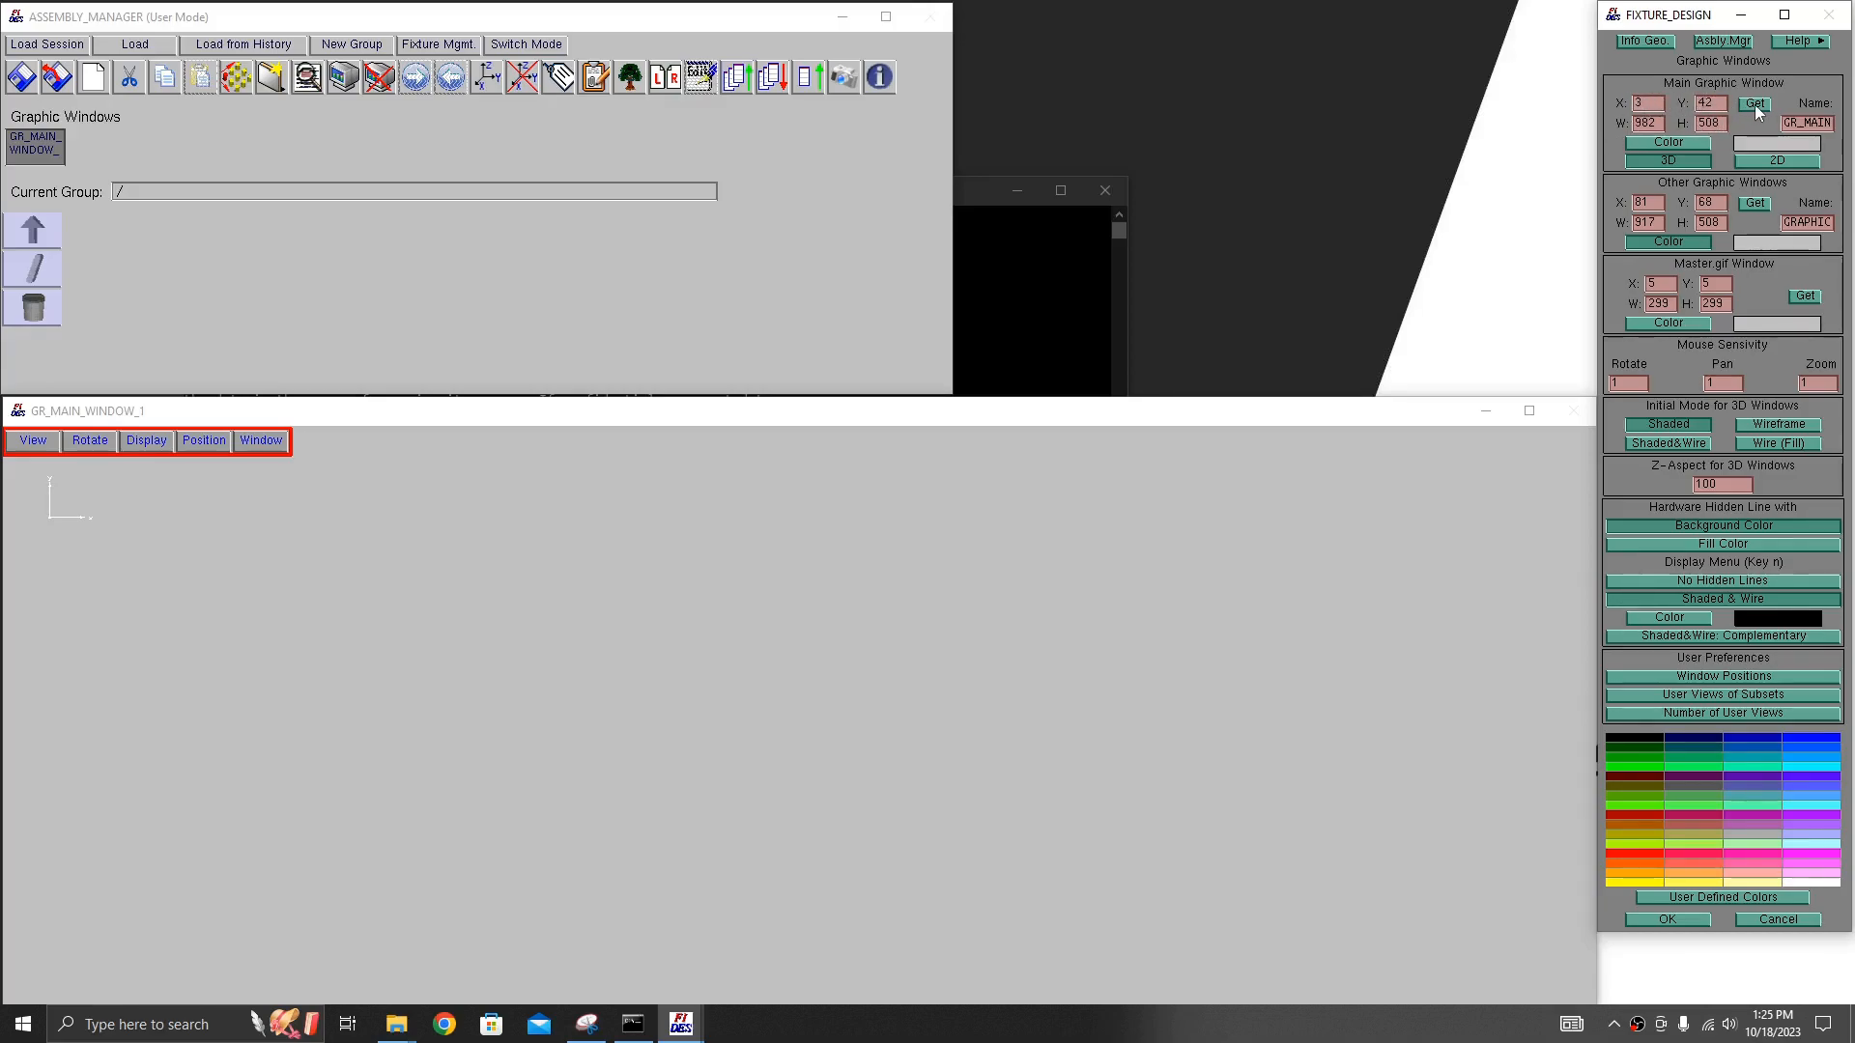
click(1756, 203)
click(1805, 299)
click(1689, 921)
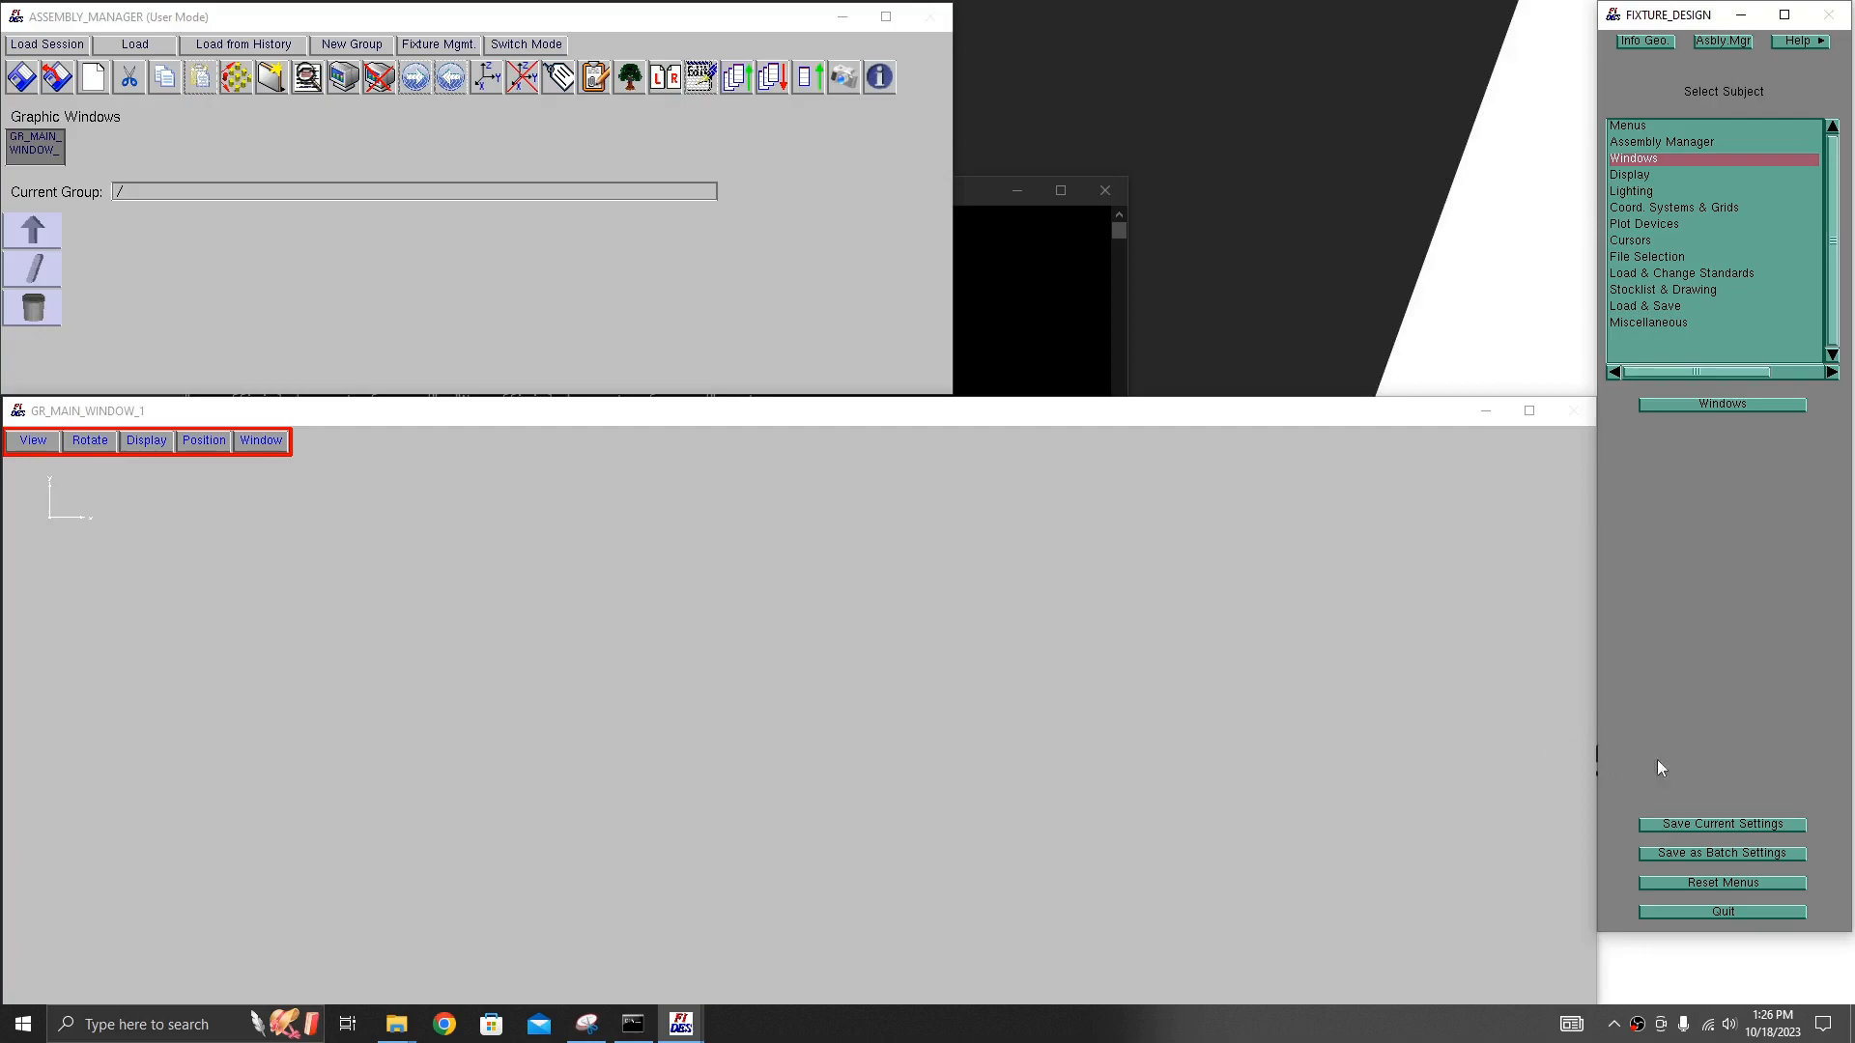
click(1729, 913)
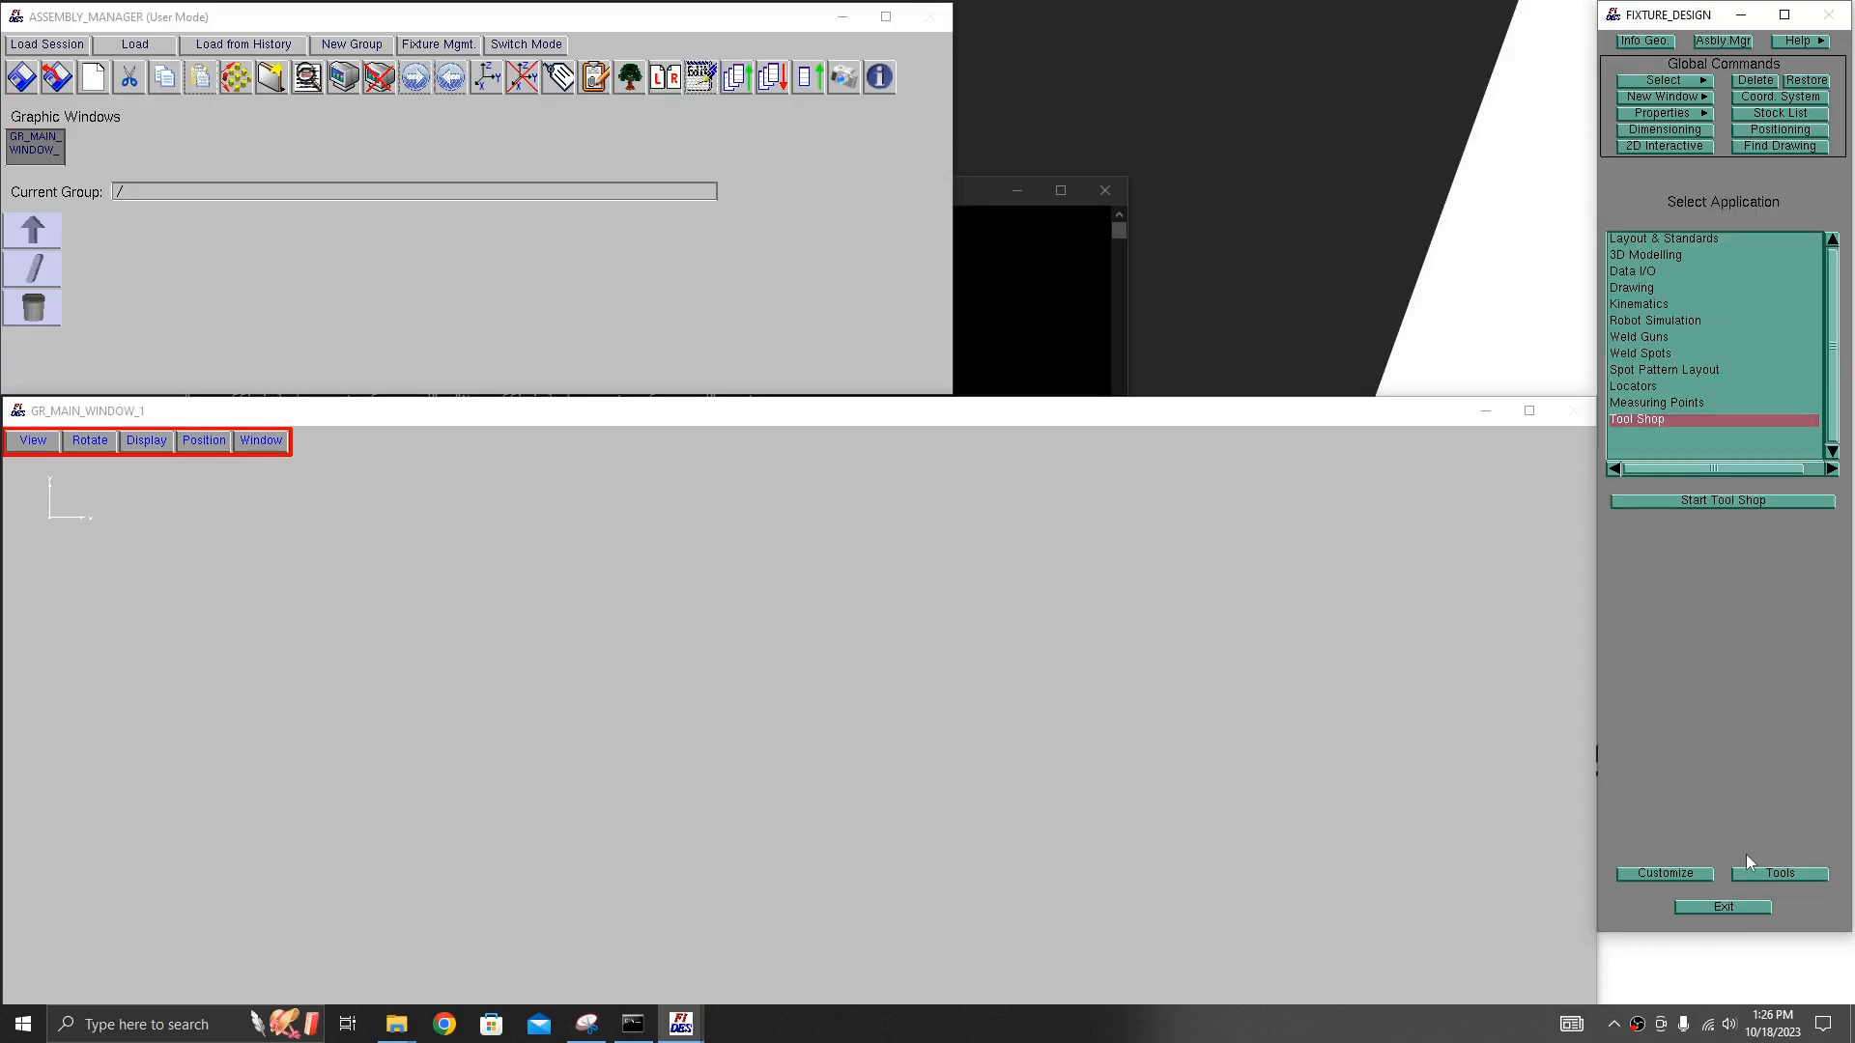
- Exit FIDES, confirm the exit, and relaunch it from the fides batch file in the bin folder
click(1740, 910)
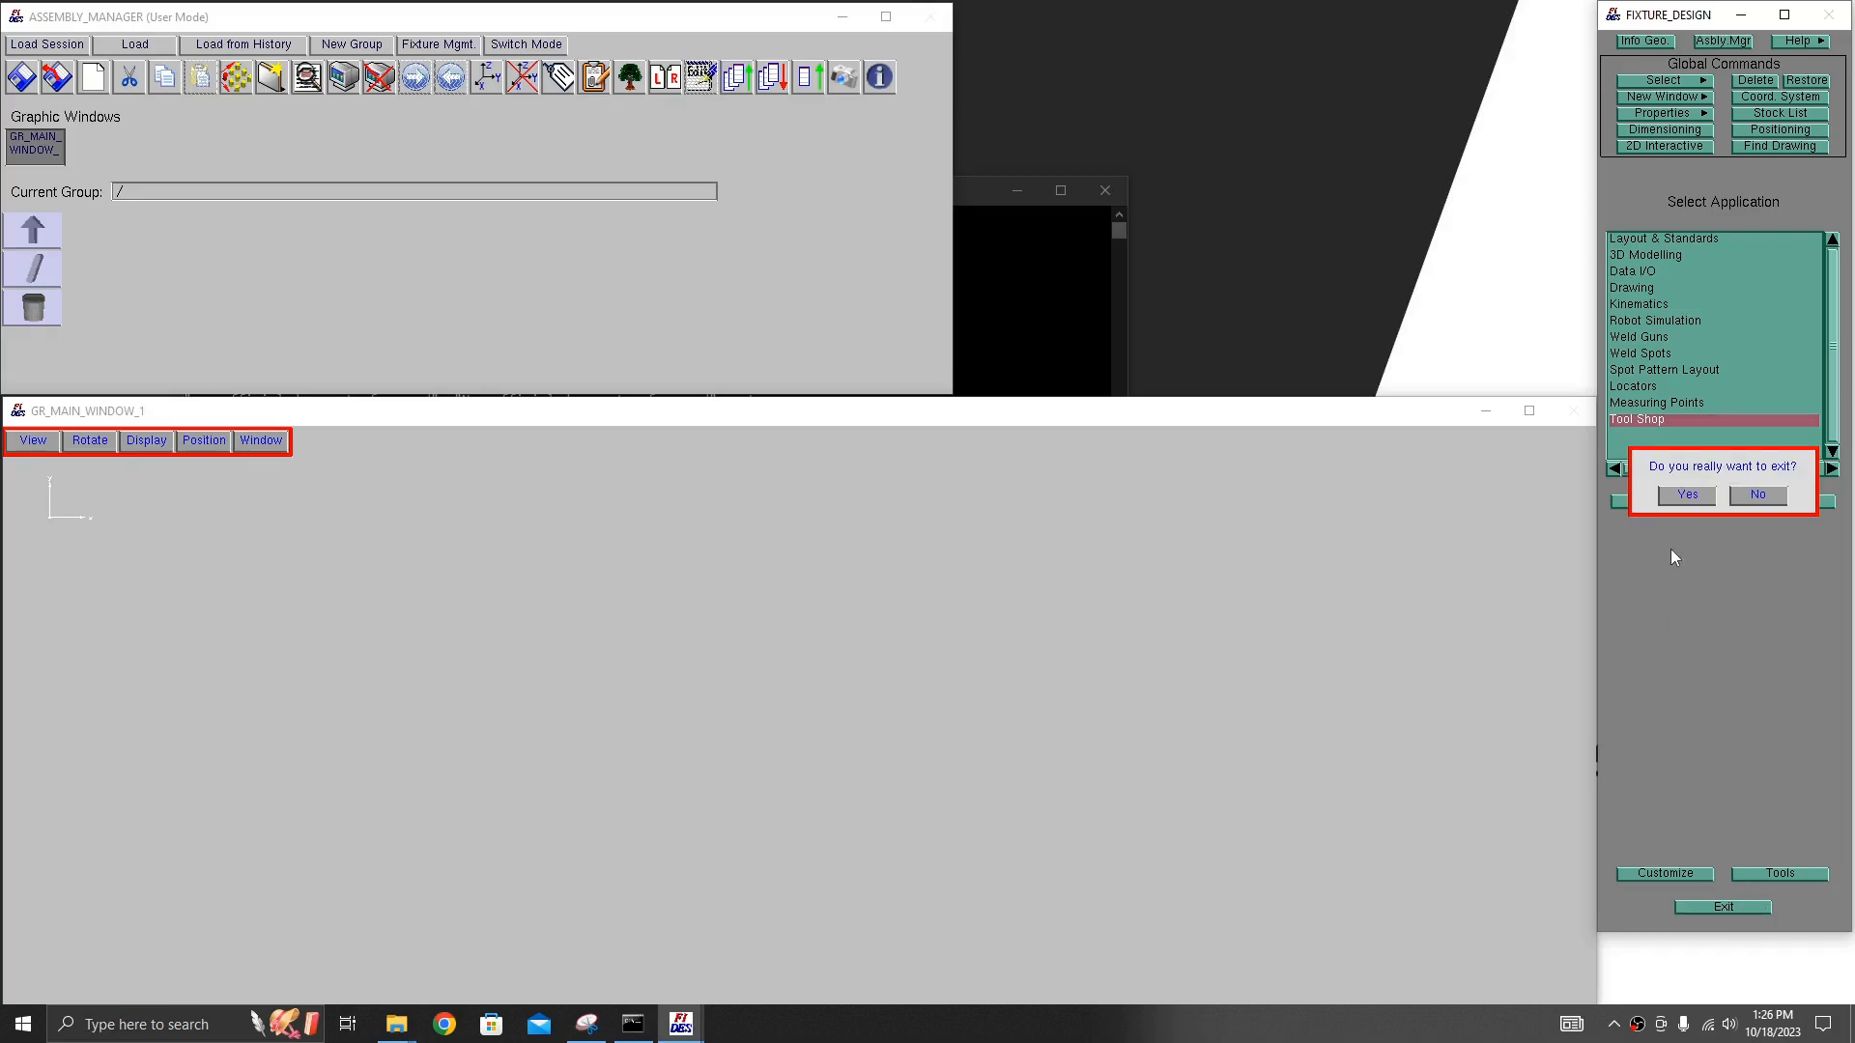
click(1690, 493)
mouse_move(401, 1023)
click(418, 935)
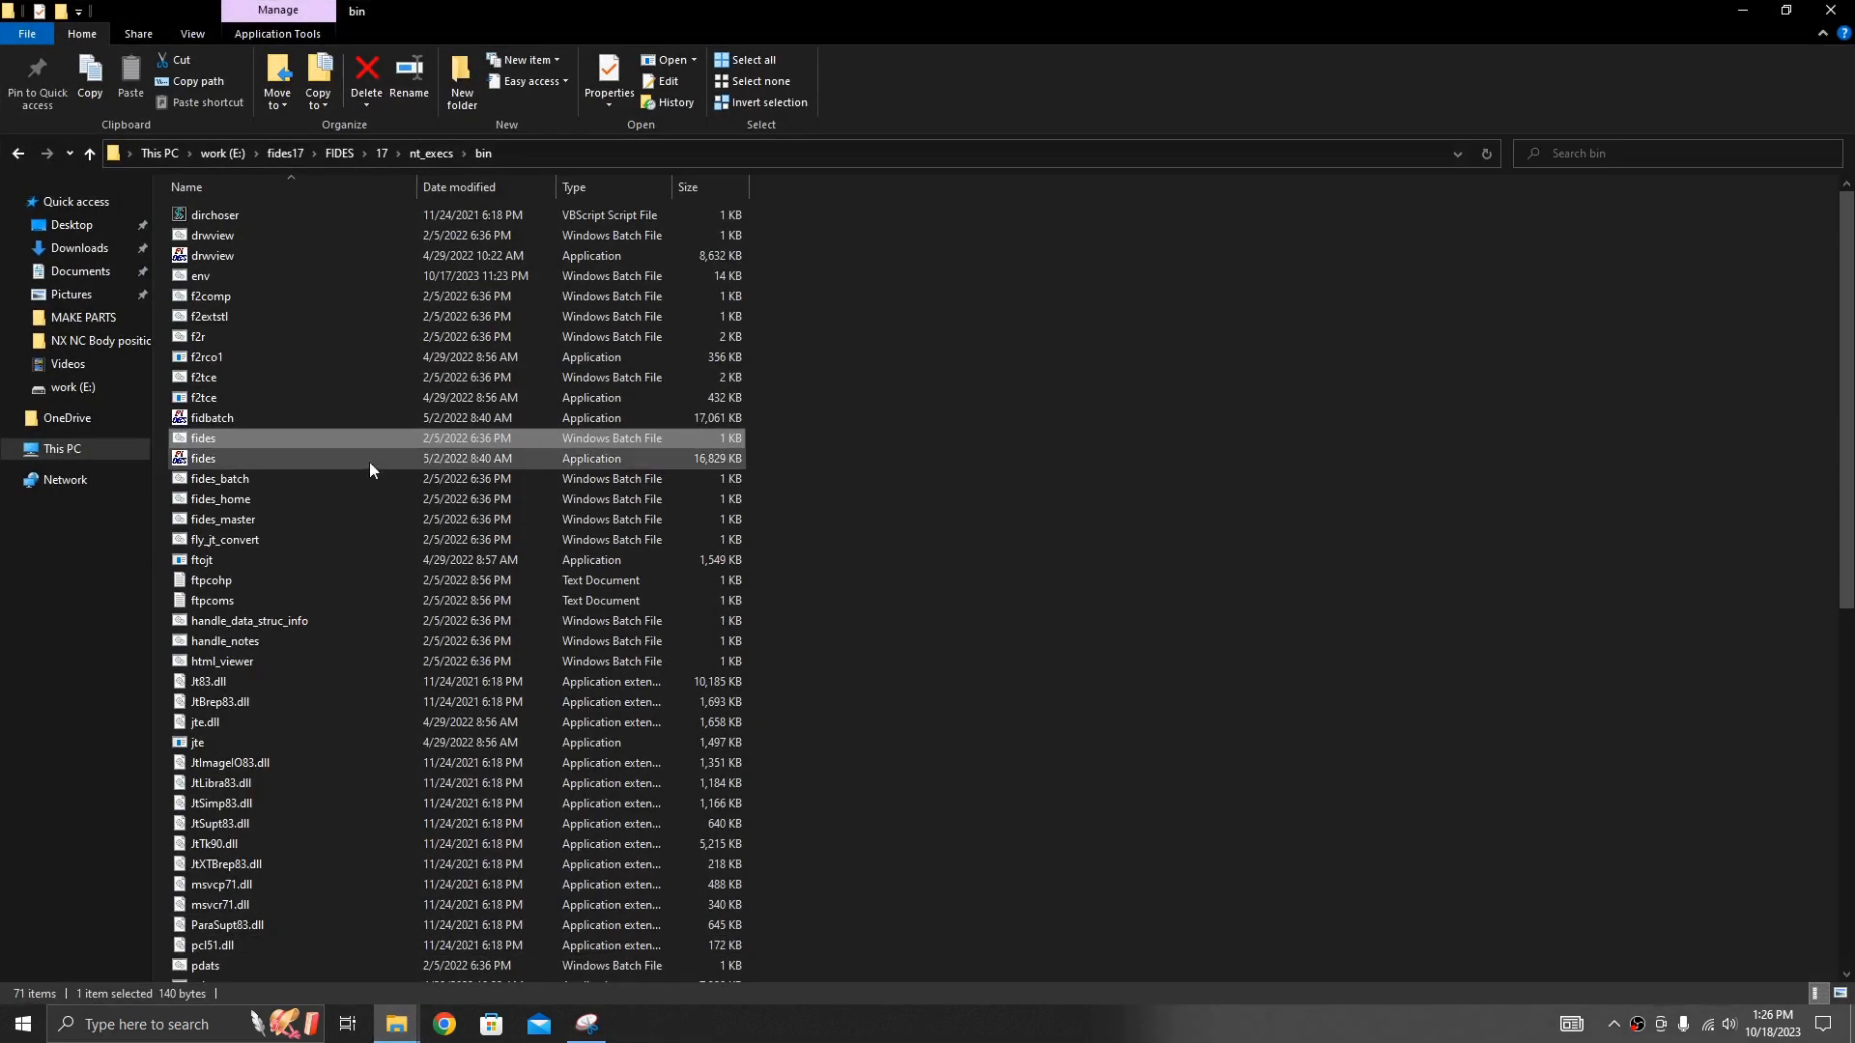
double_click(257, 439)
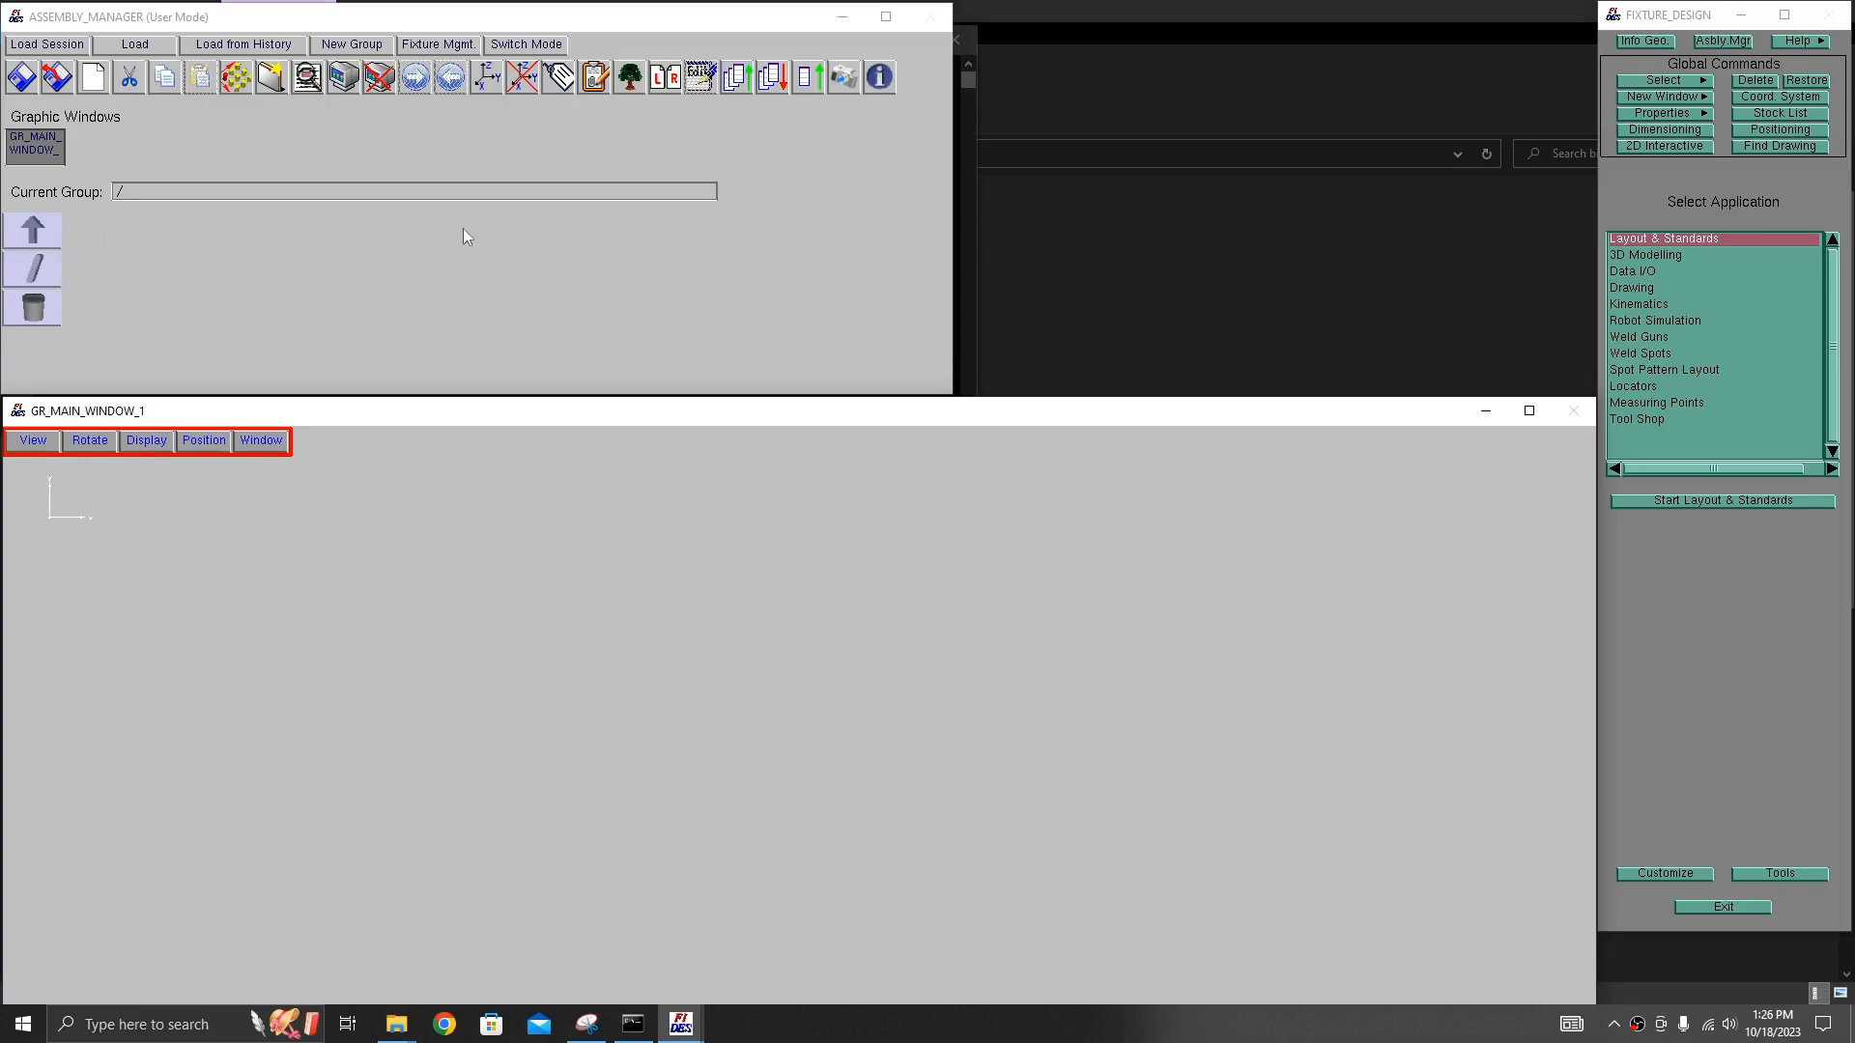
- Minimize the Assembly Manager and main graphics windows, and bring the bin folder window in front of the remaining FIDES windows
click(44, 271)
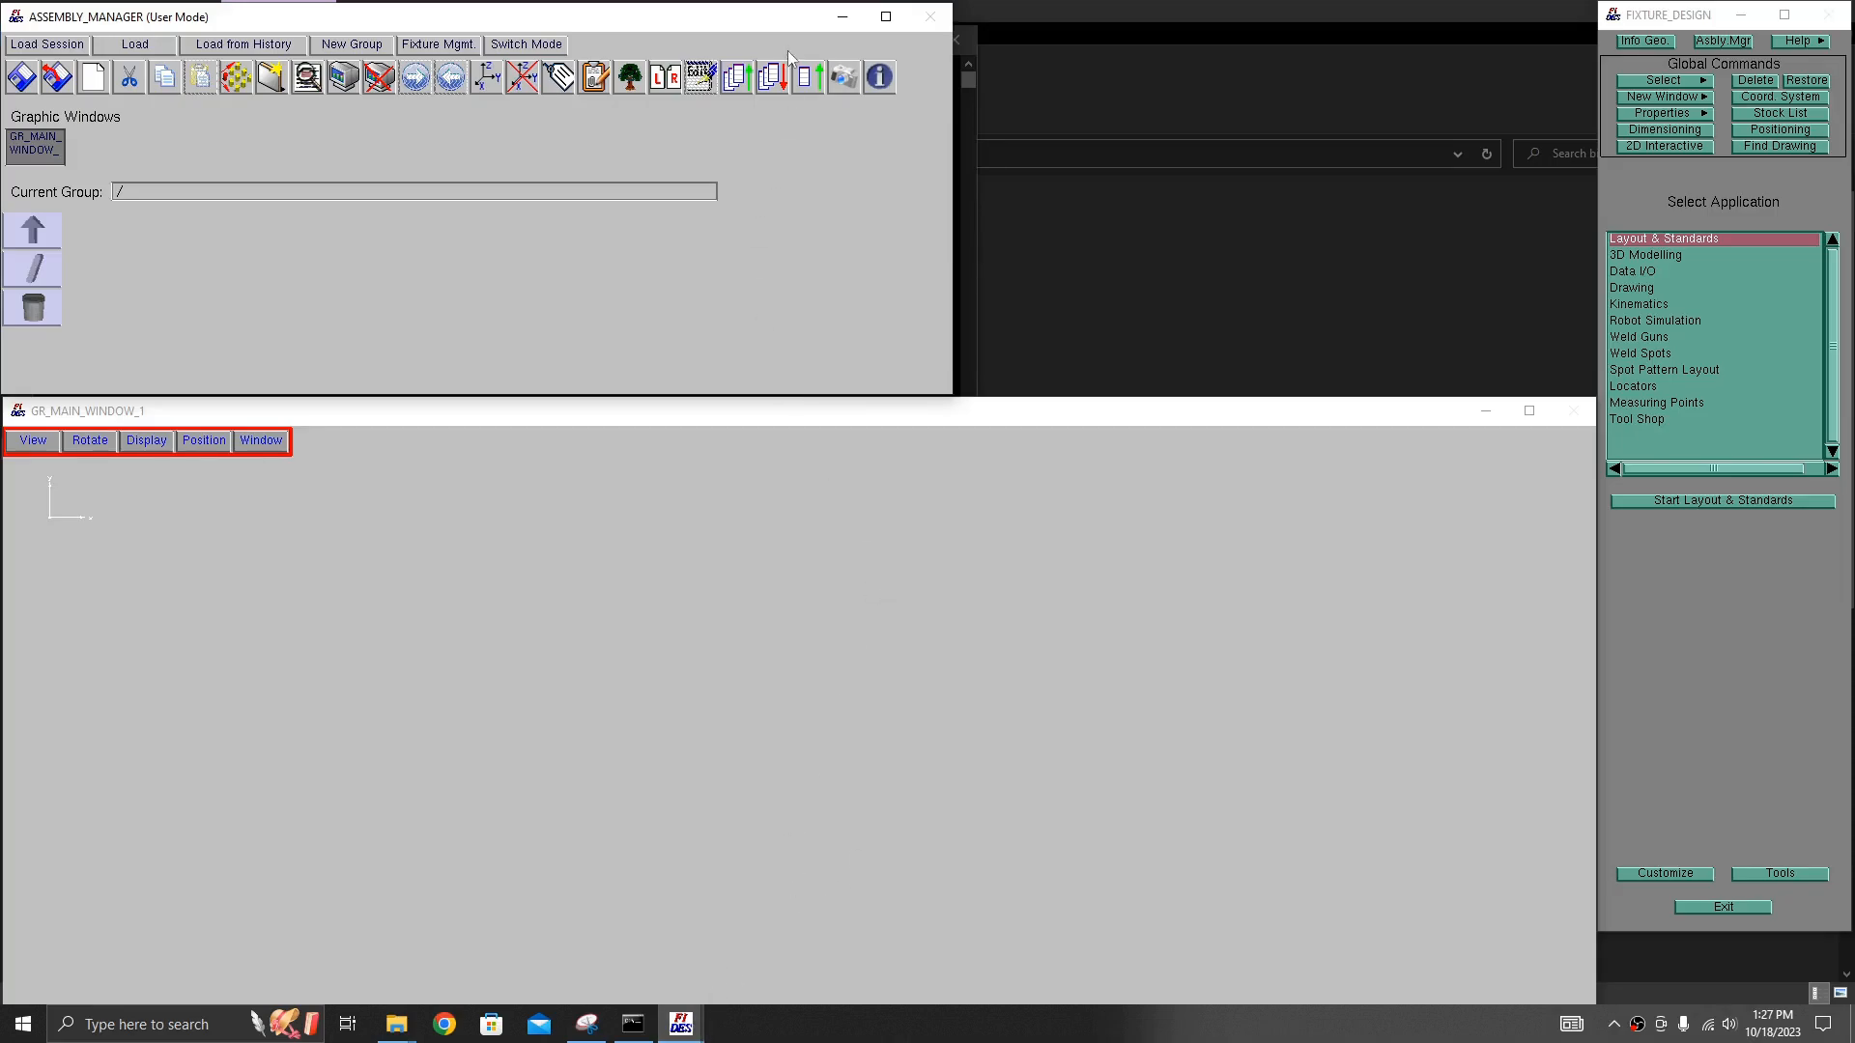
click(839, 17)
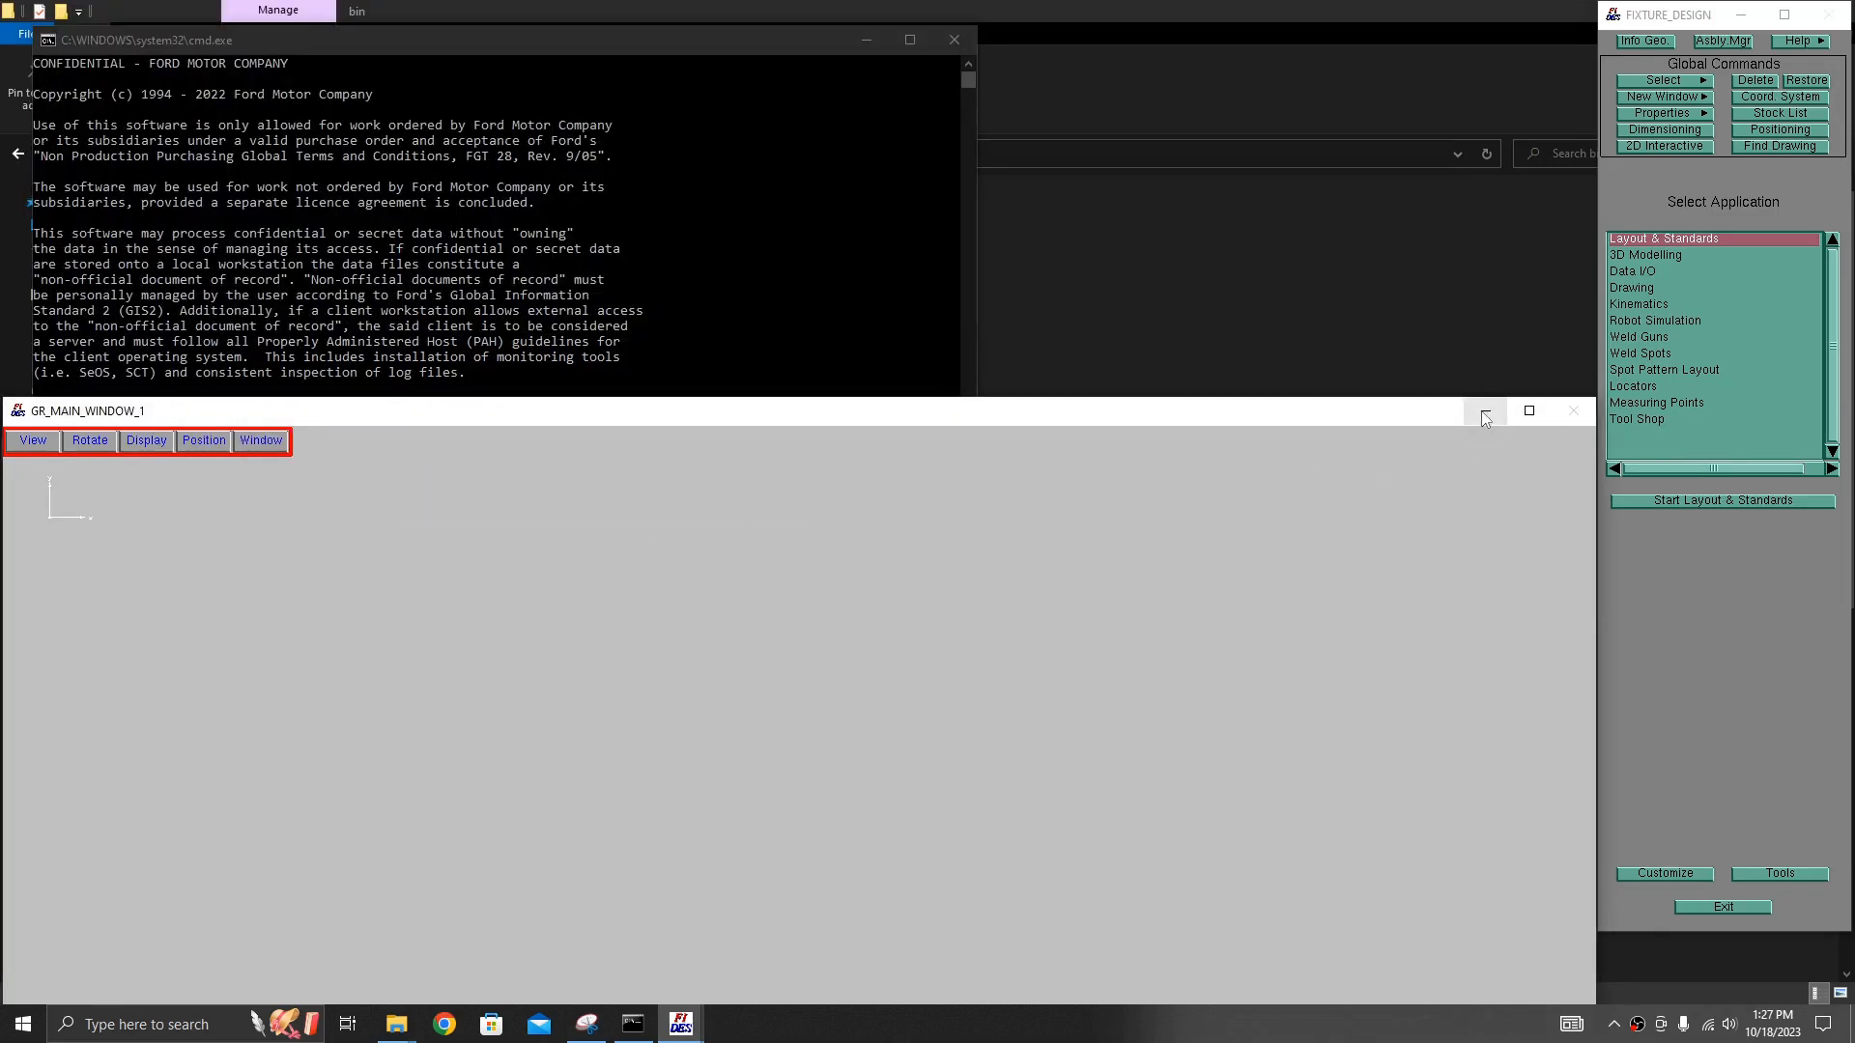
click(1485, 410)
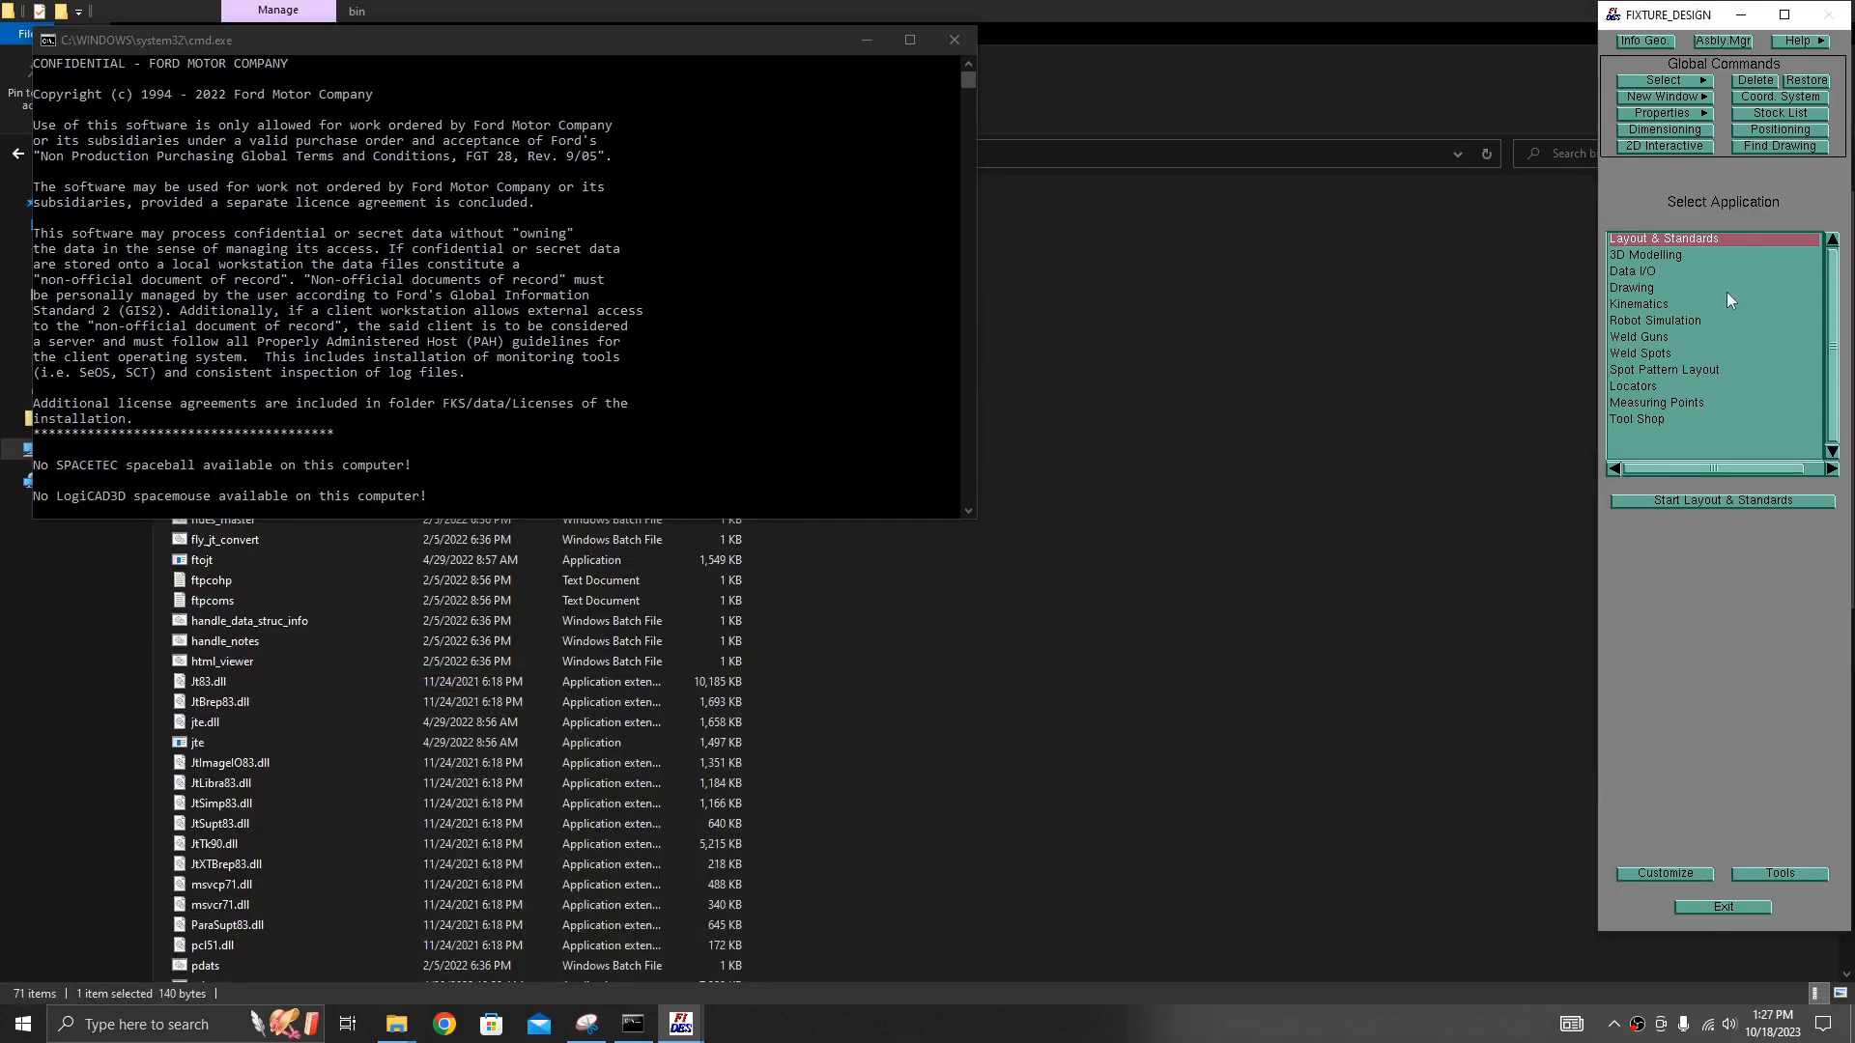
click(1360, 369)
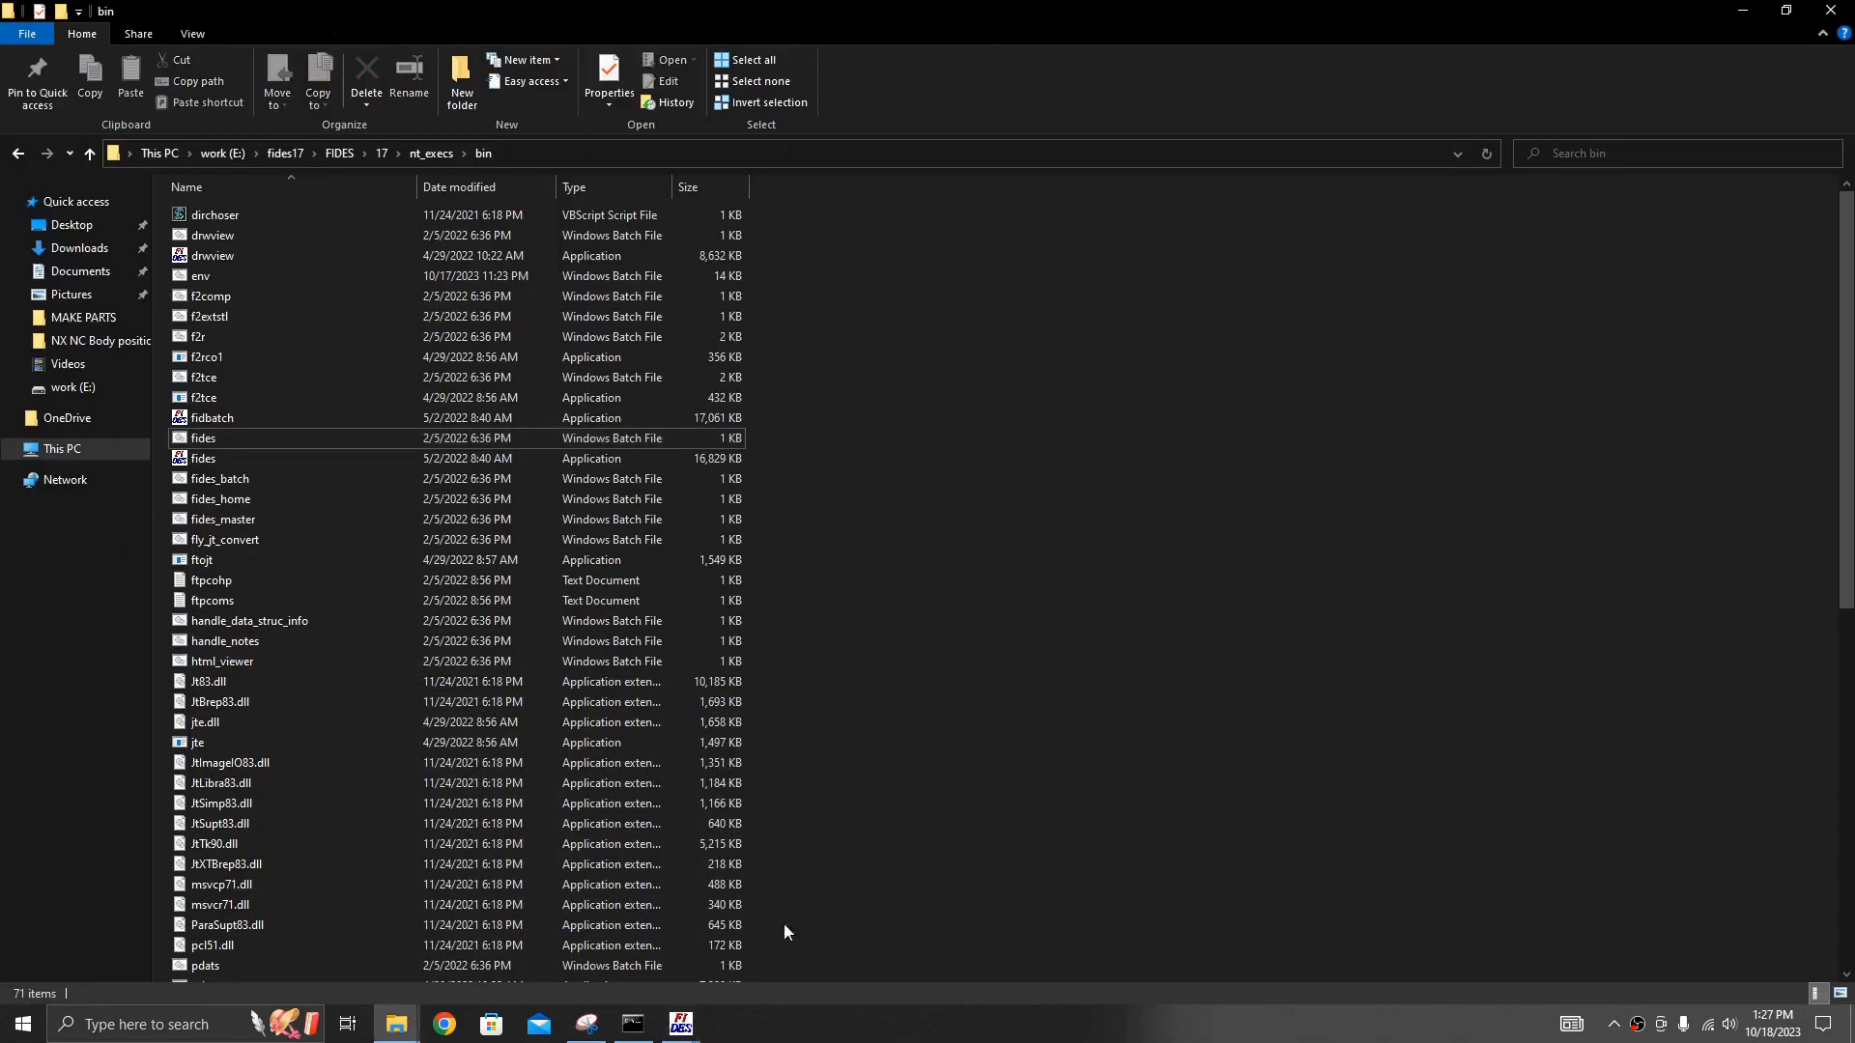
- Restore the Assembly Manager and use its window commands to raise all FIDES windows, and send them all behind the other windows
mouse_move(684, 1026)
click(552, 944)
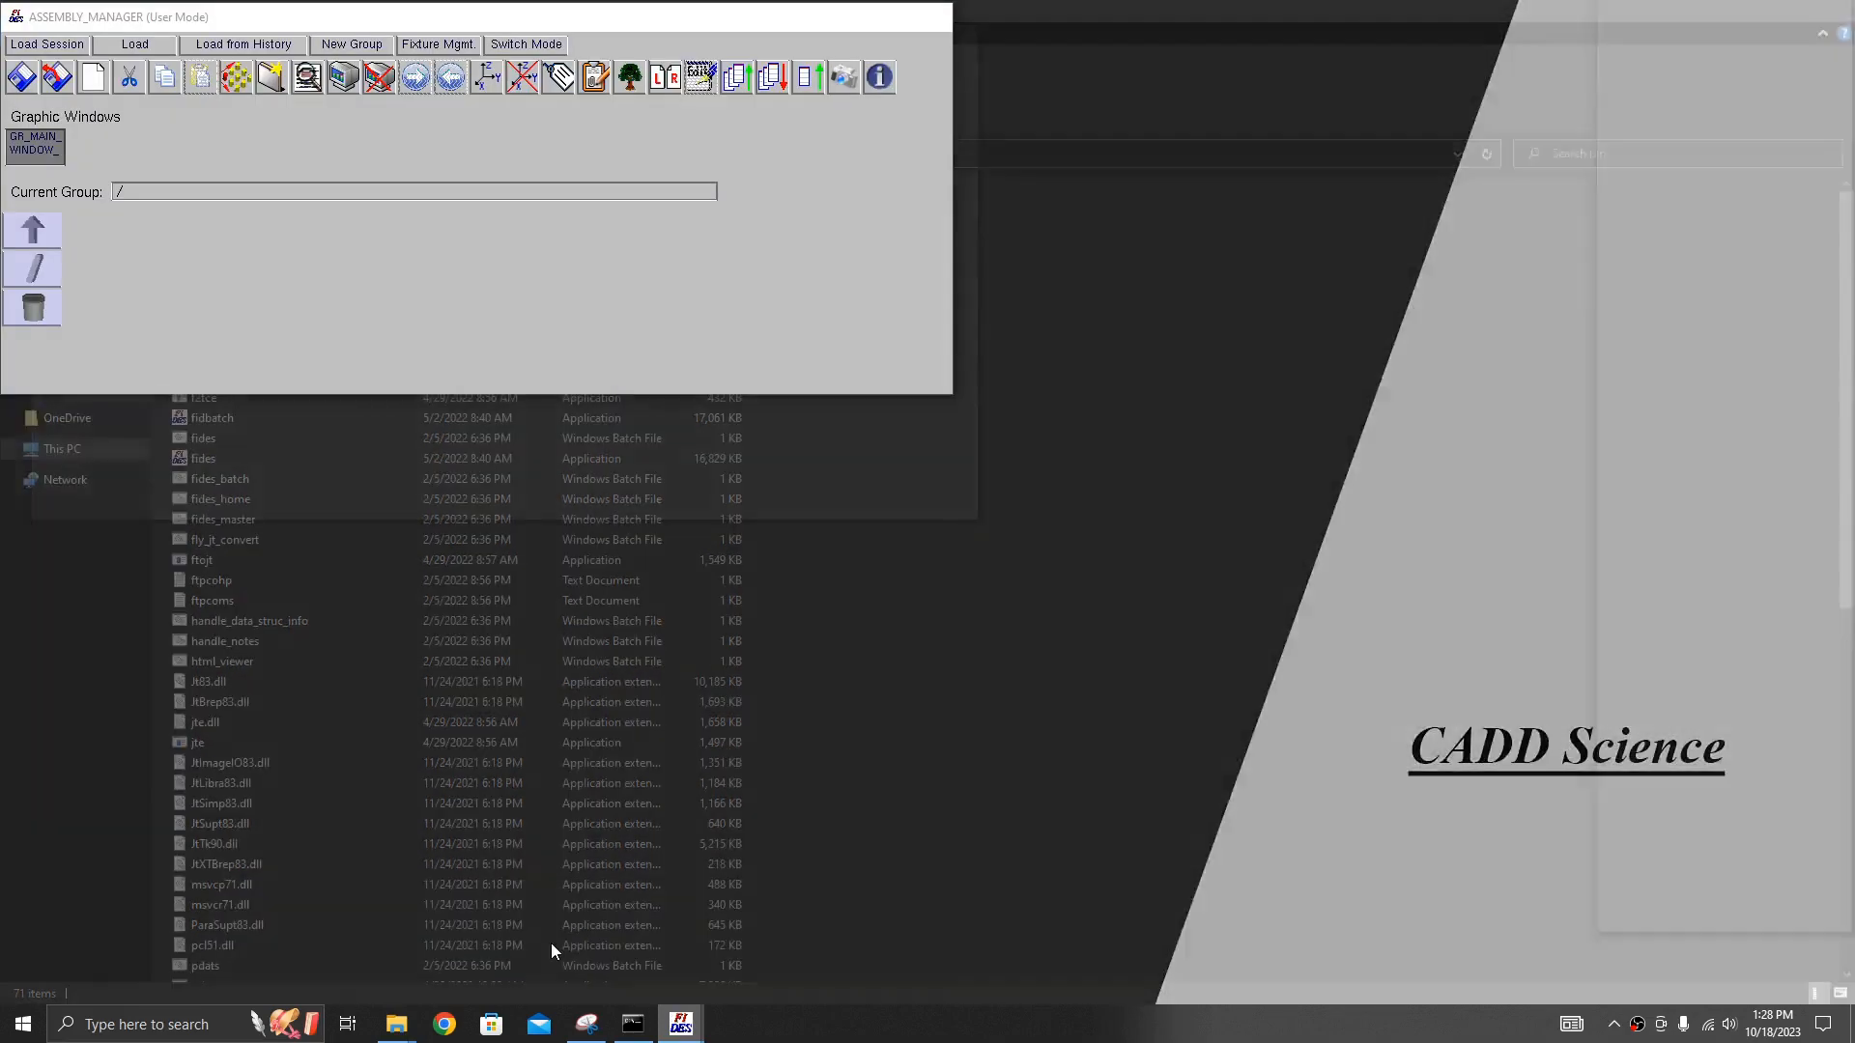
click(739, 77)
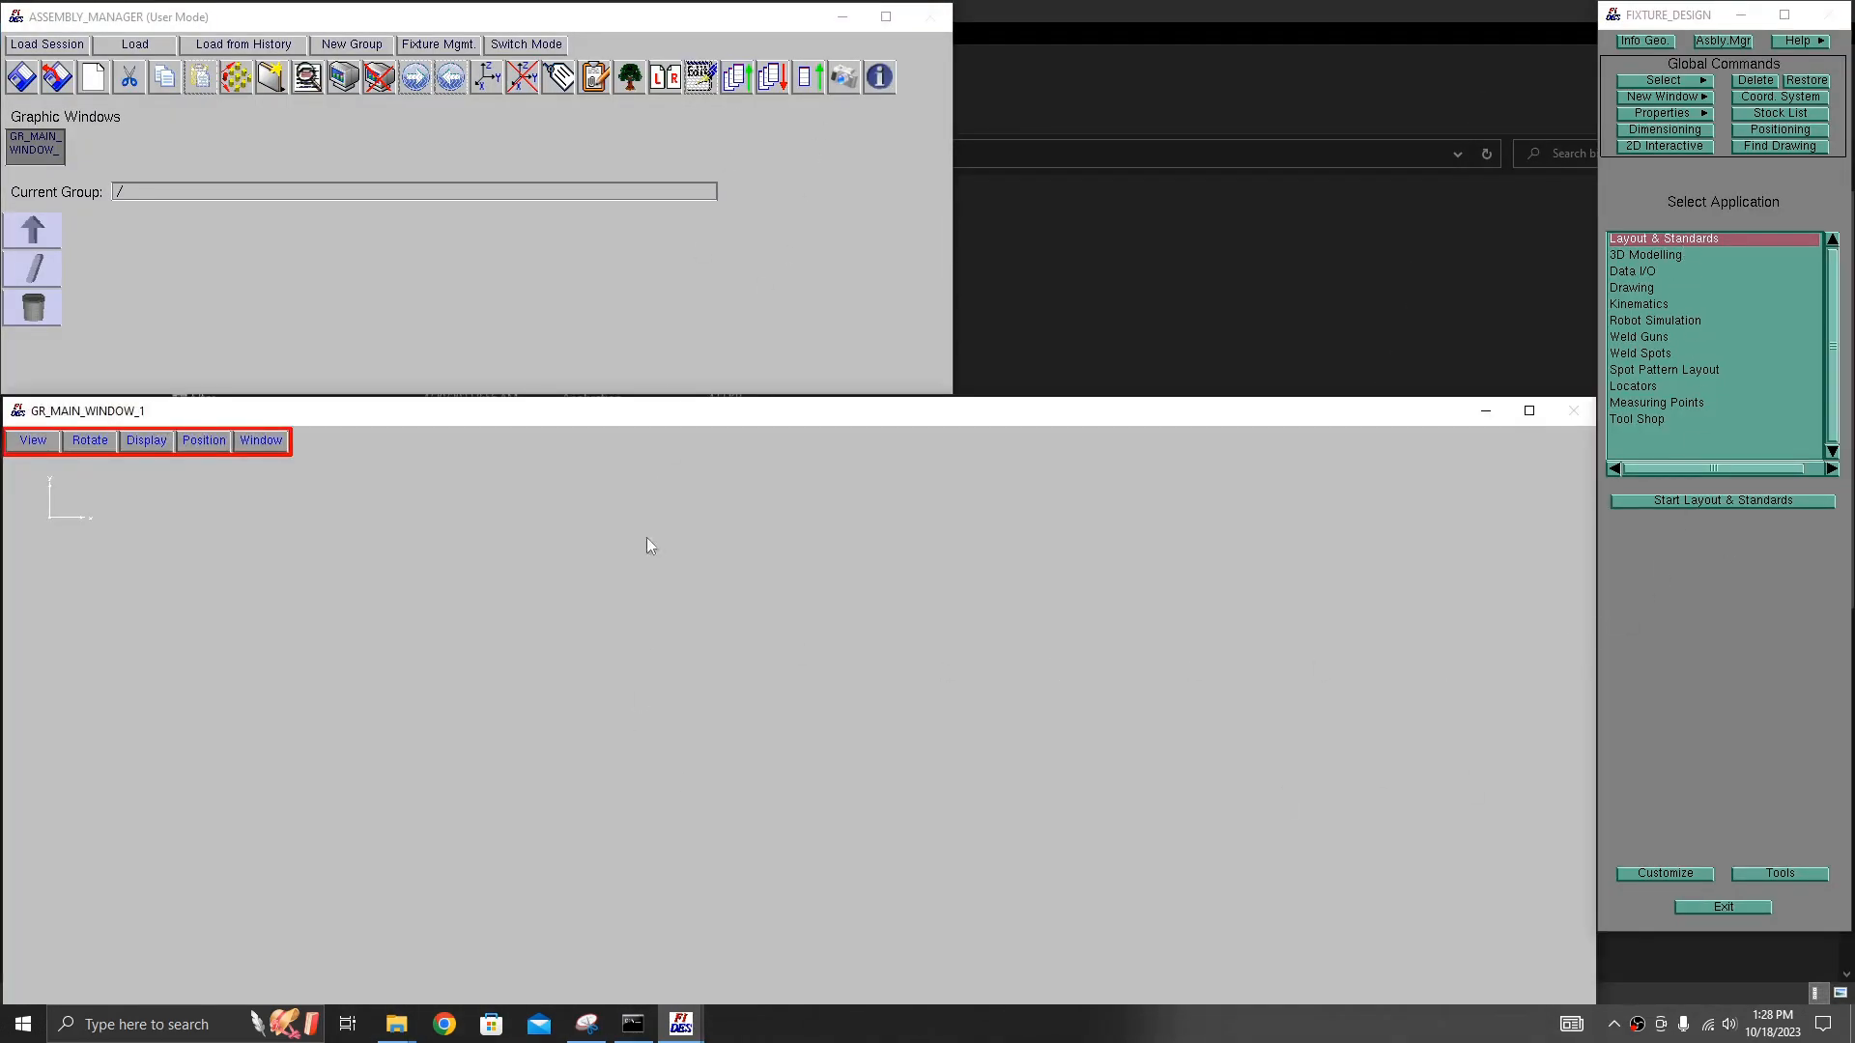
click(776, 83)
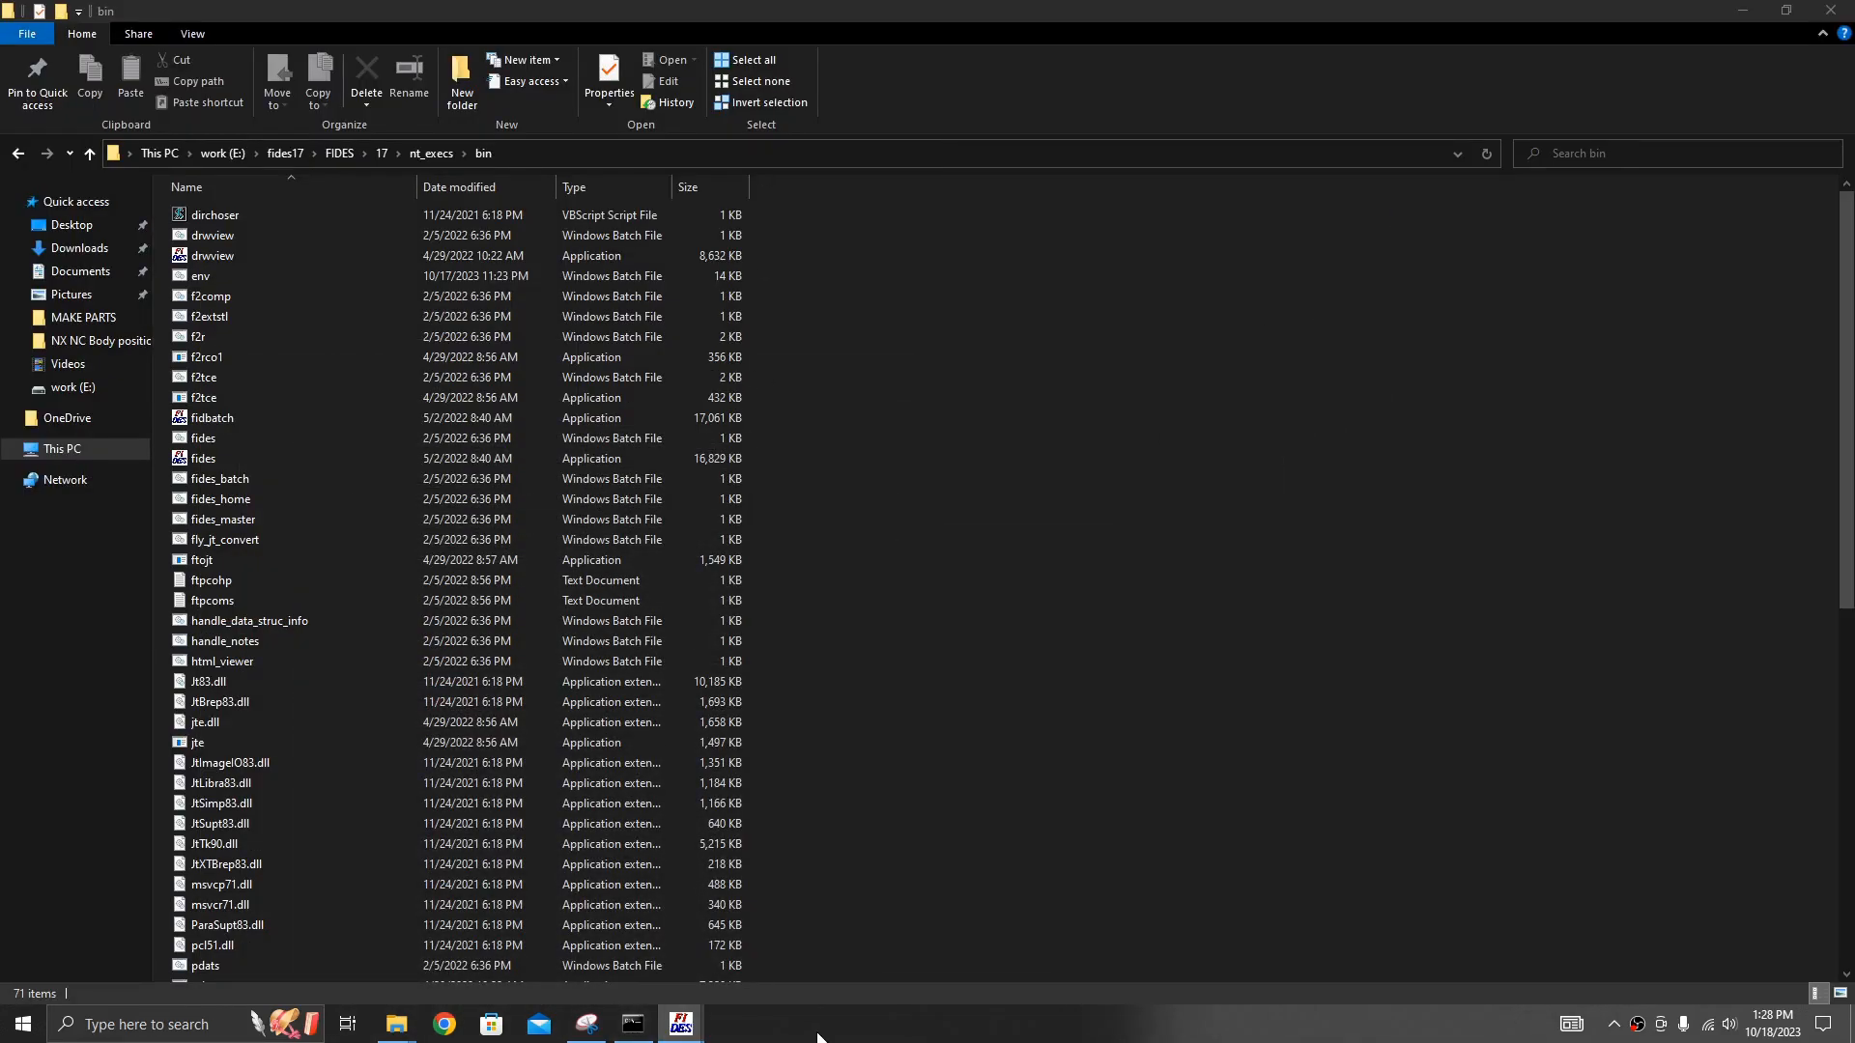
- Switch back to the FIDES Assembly Manager from the bin folder and raise all FIDES windows to the front
mouse_move(681, 1024)
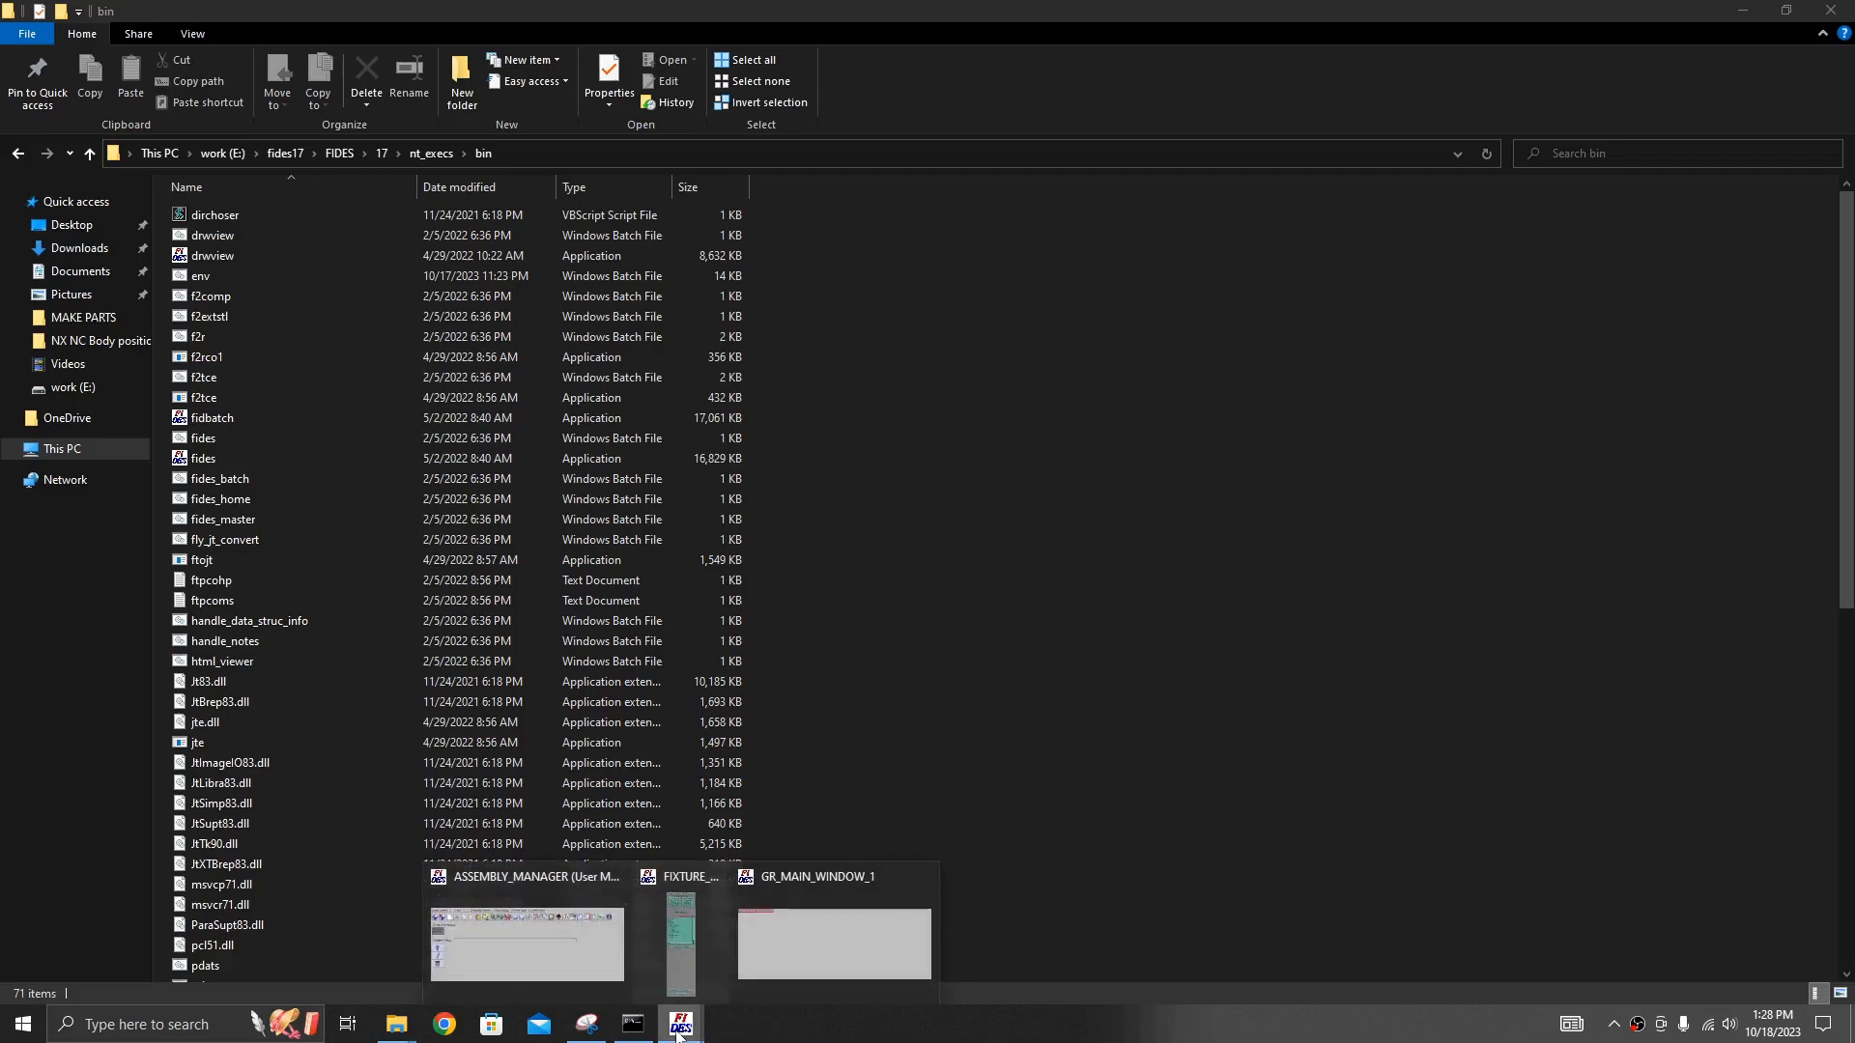
click(521, 928)
click(745, 87)
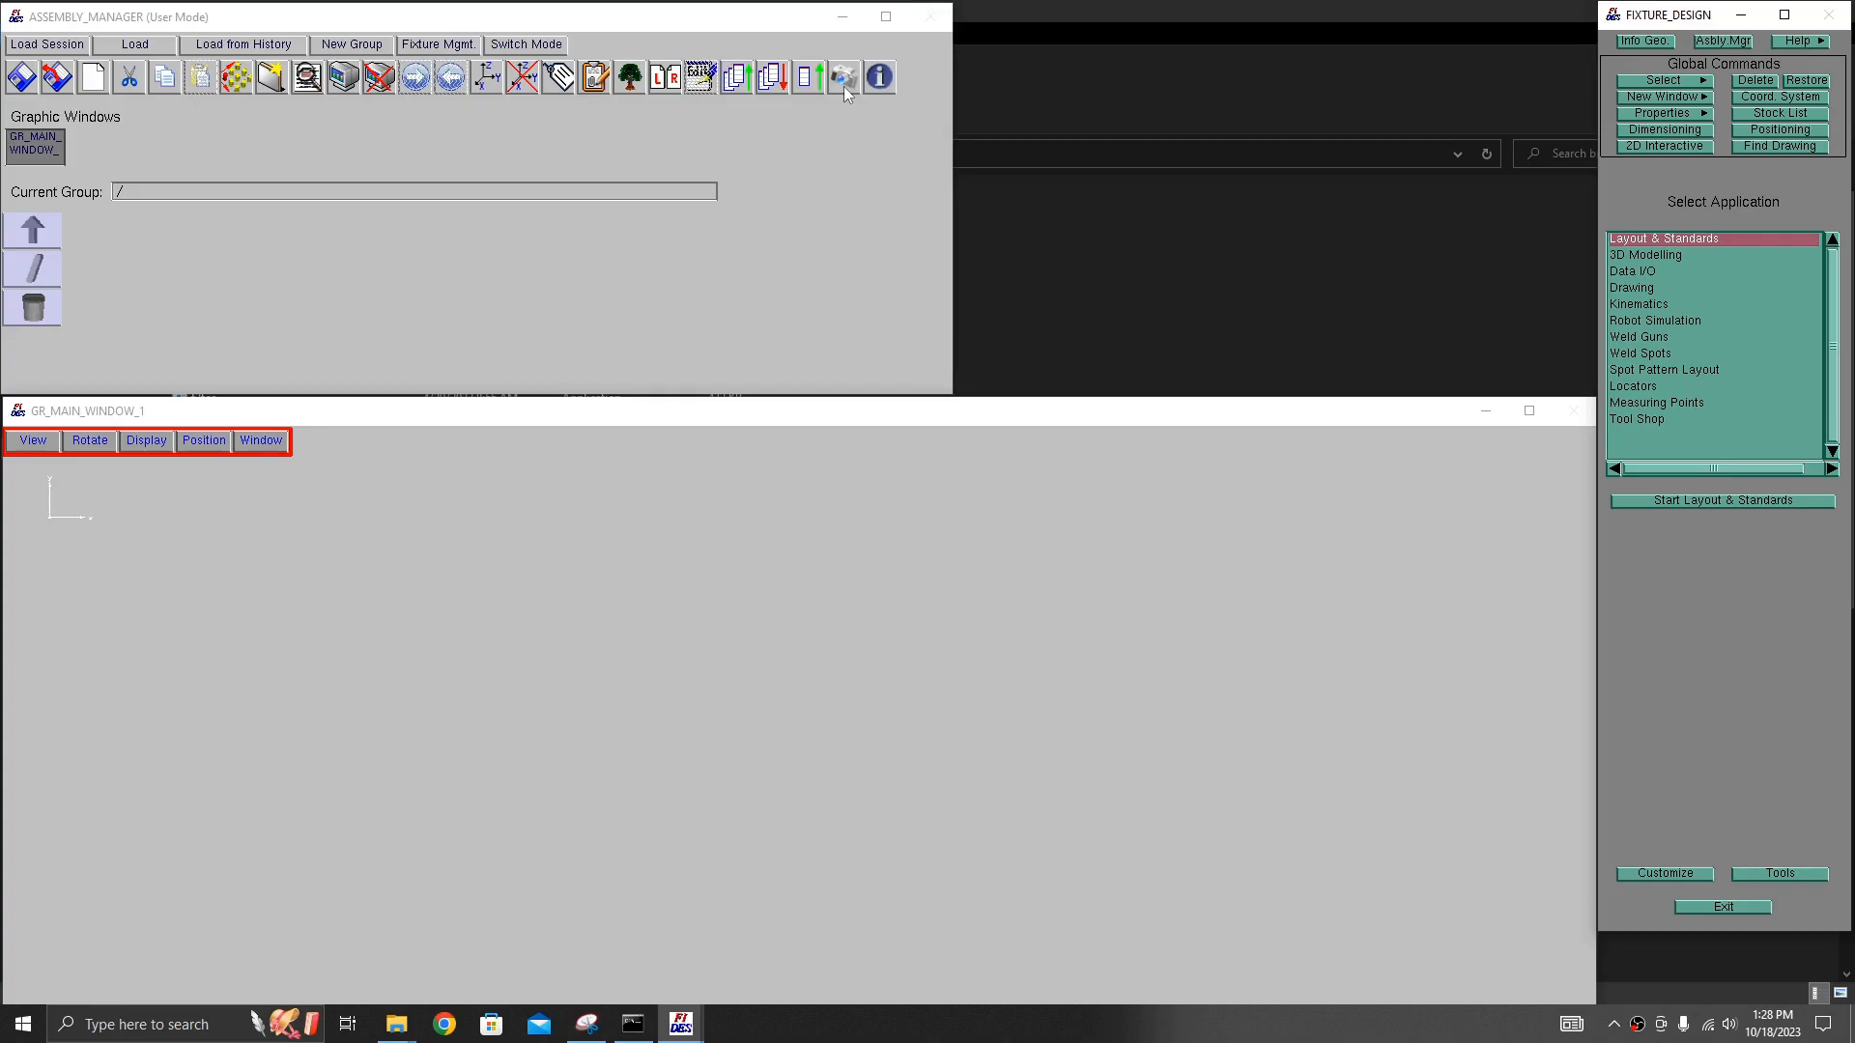
click(729, 313)
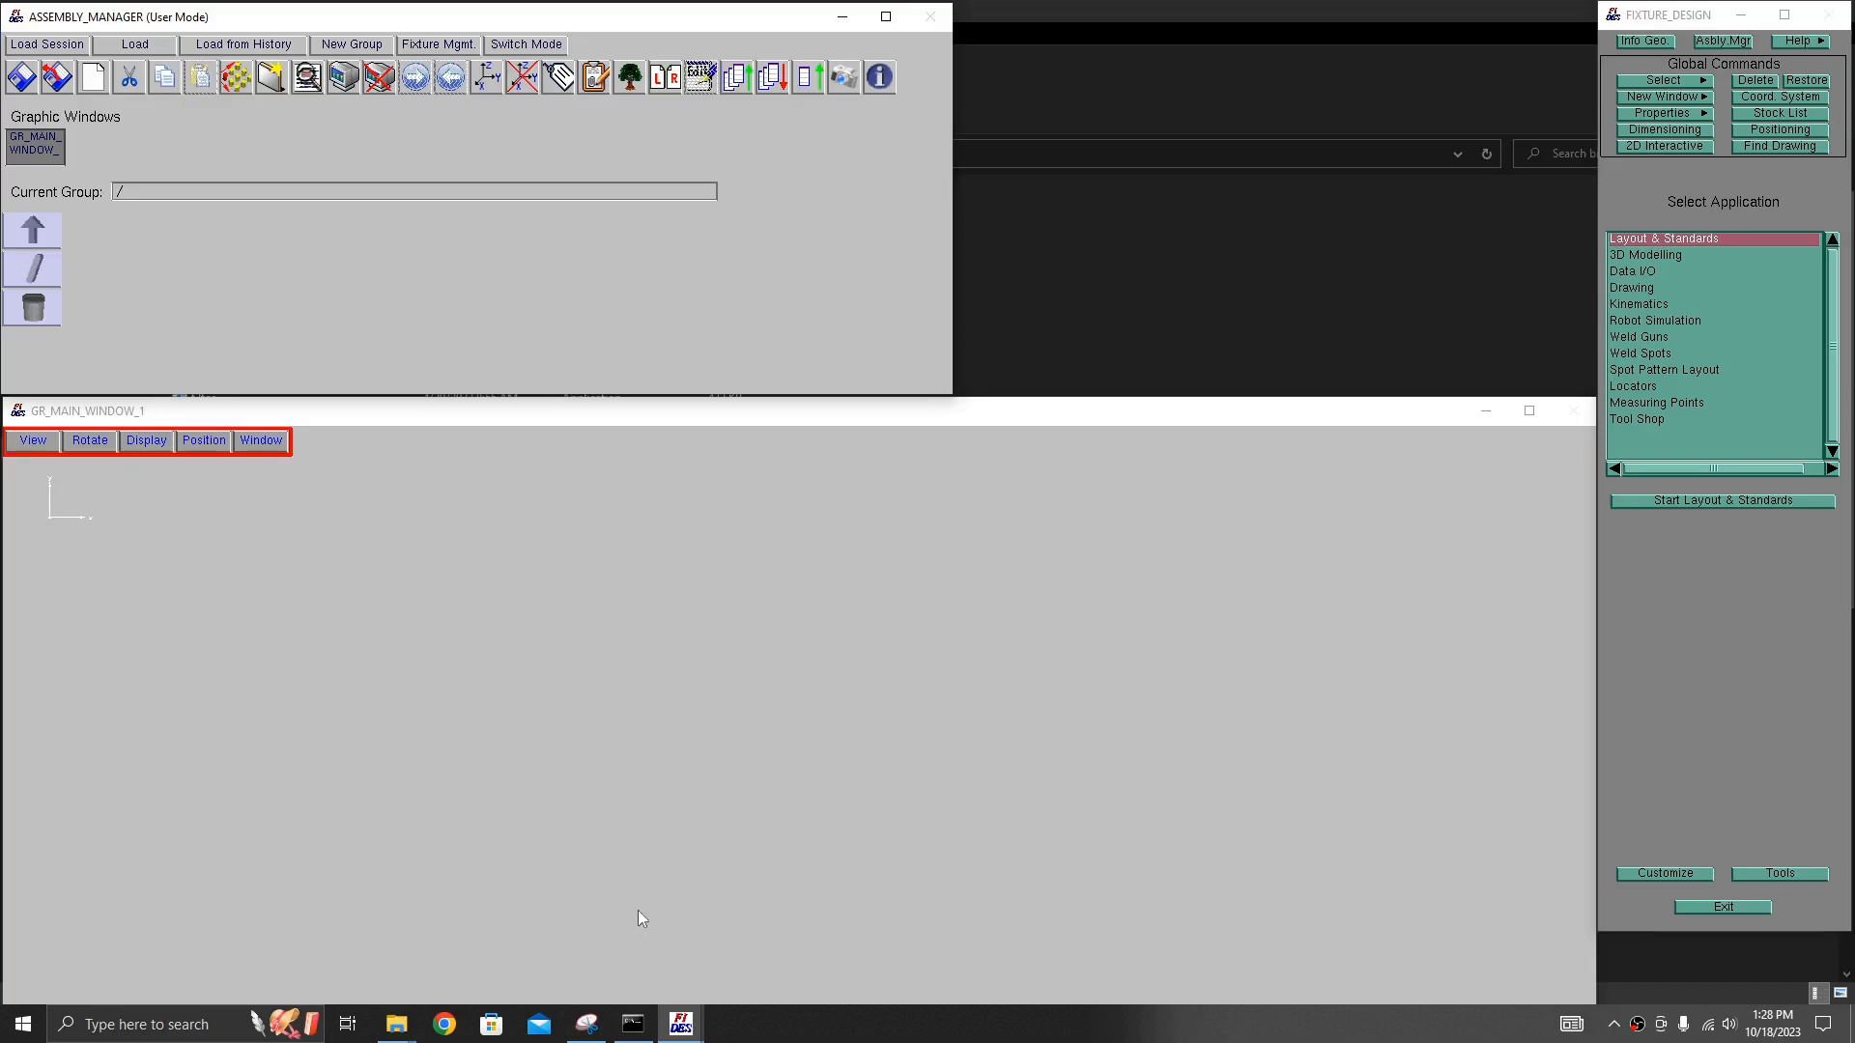
- Examine the dimensioned part sketch in Snipping Tool, minimize it and return to the main graphics window
mouse_move(582, 1040)
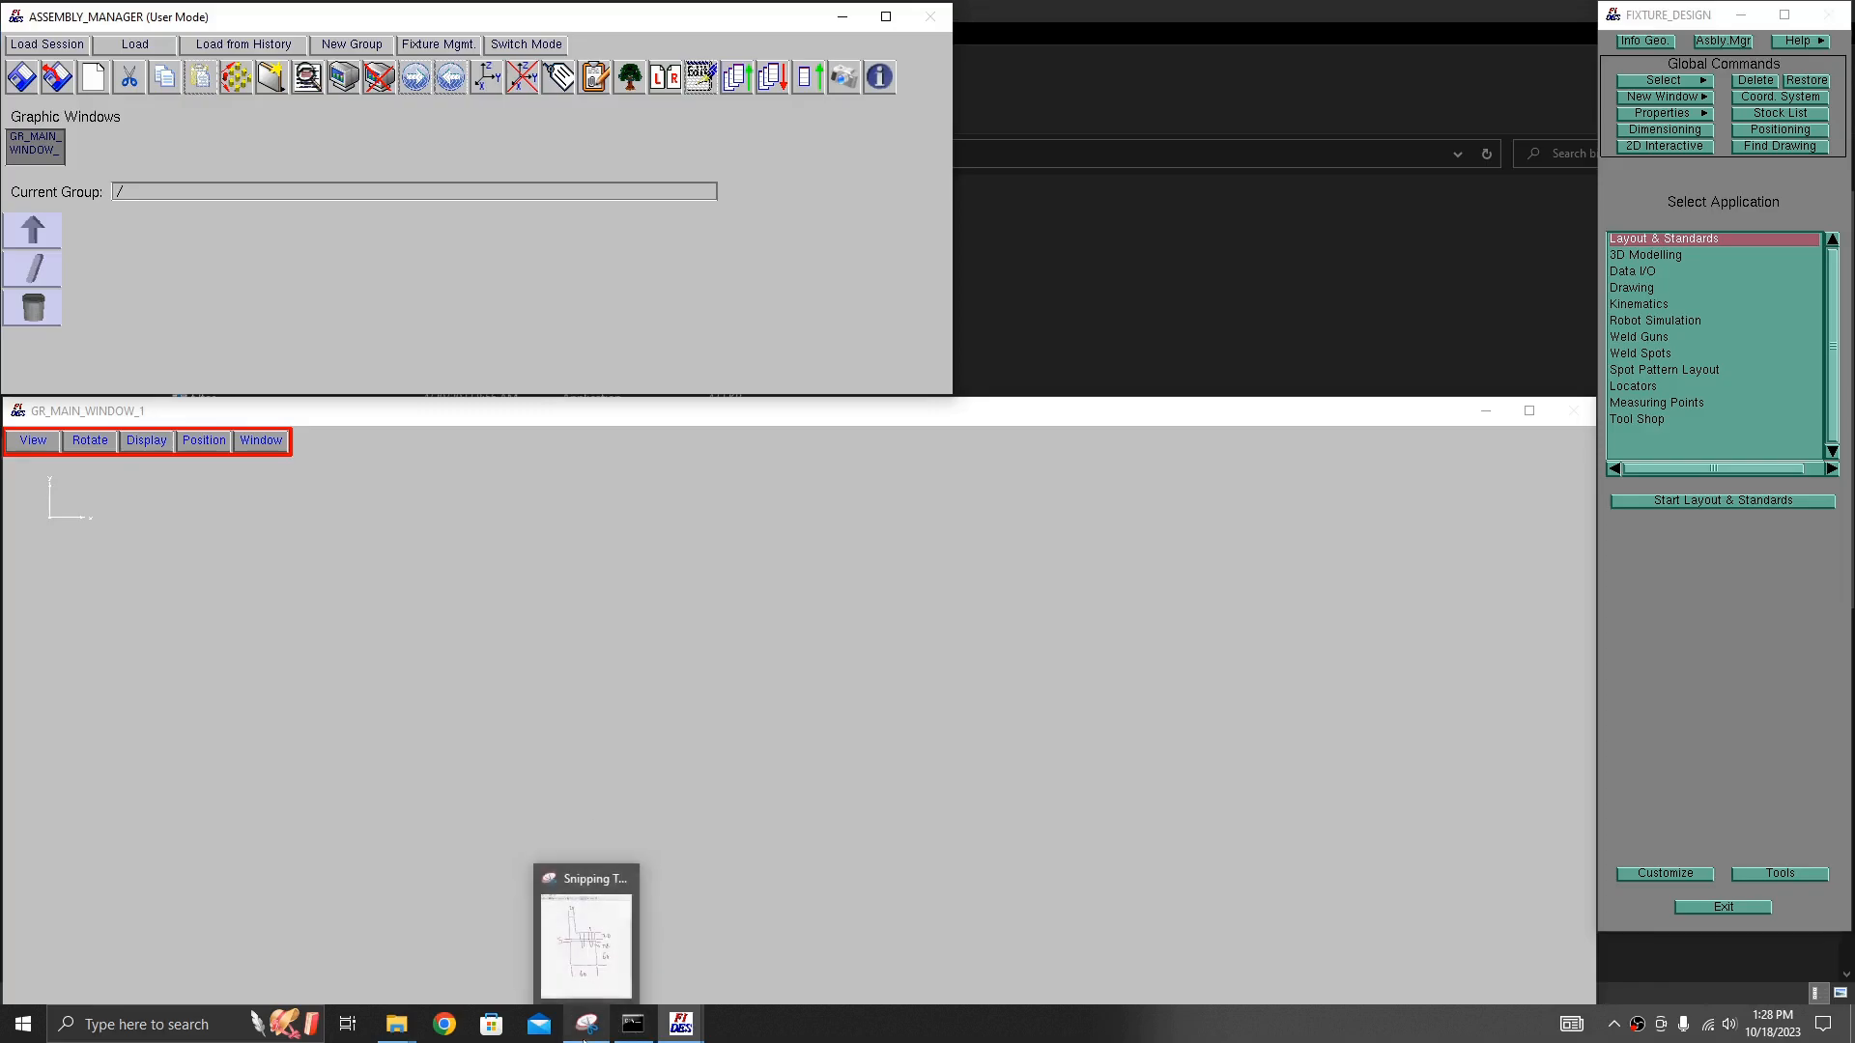
click(583, 1040)
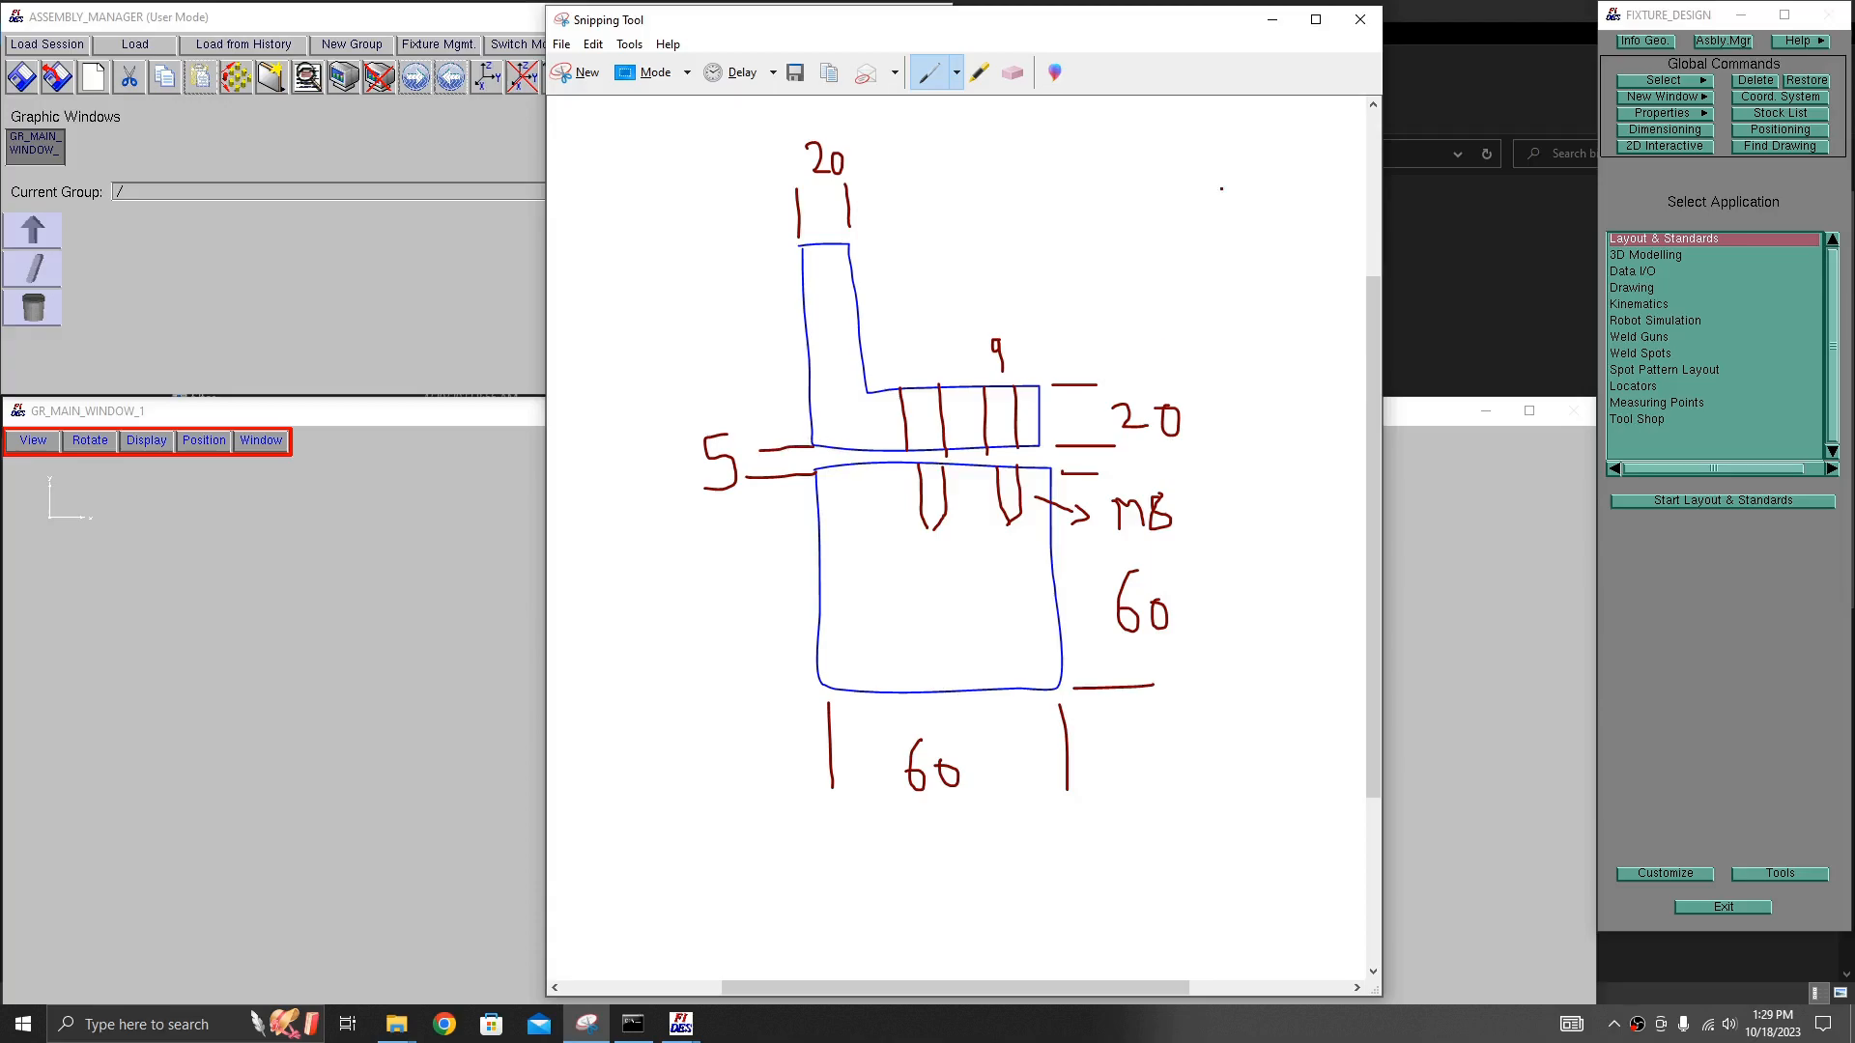
click(1272, 20)
click(644, 628)
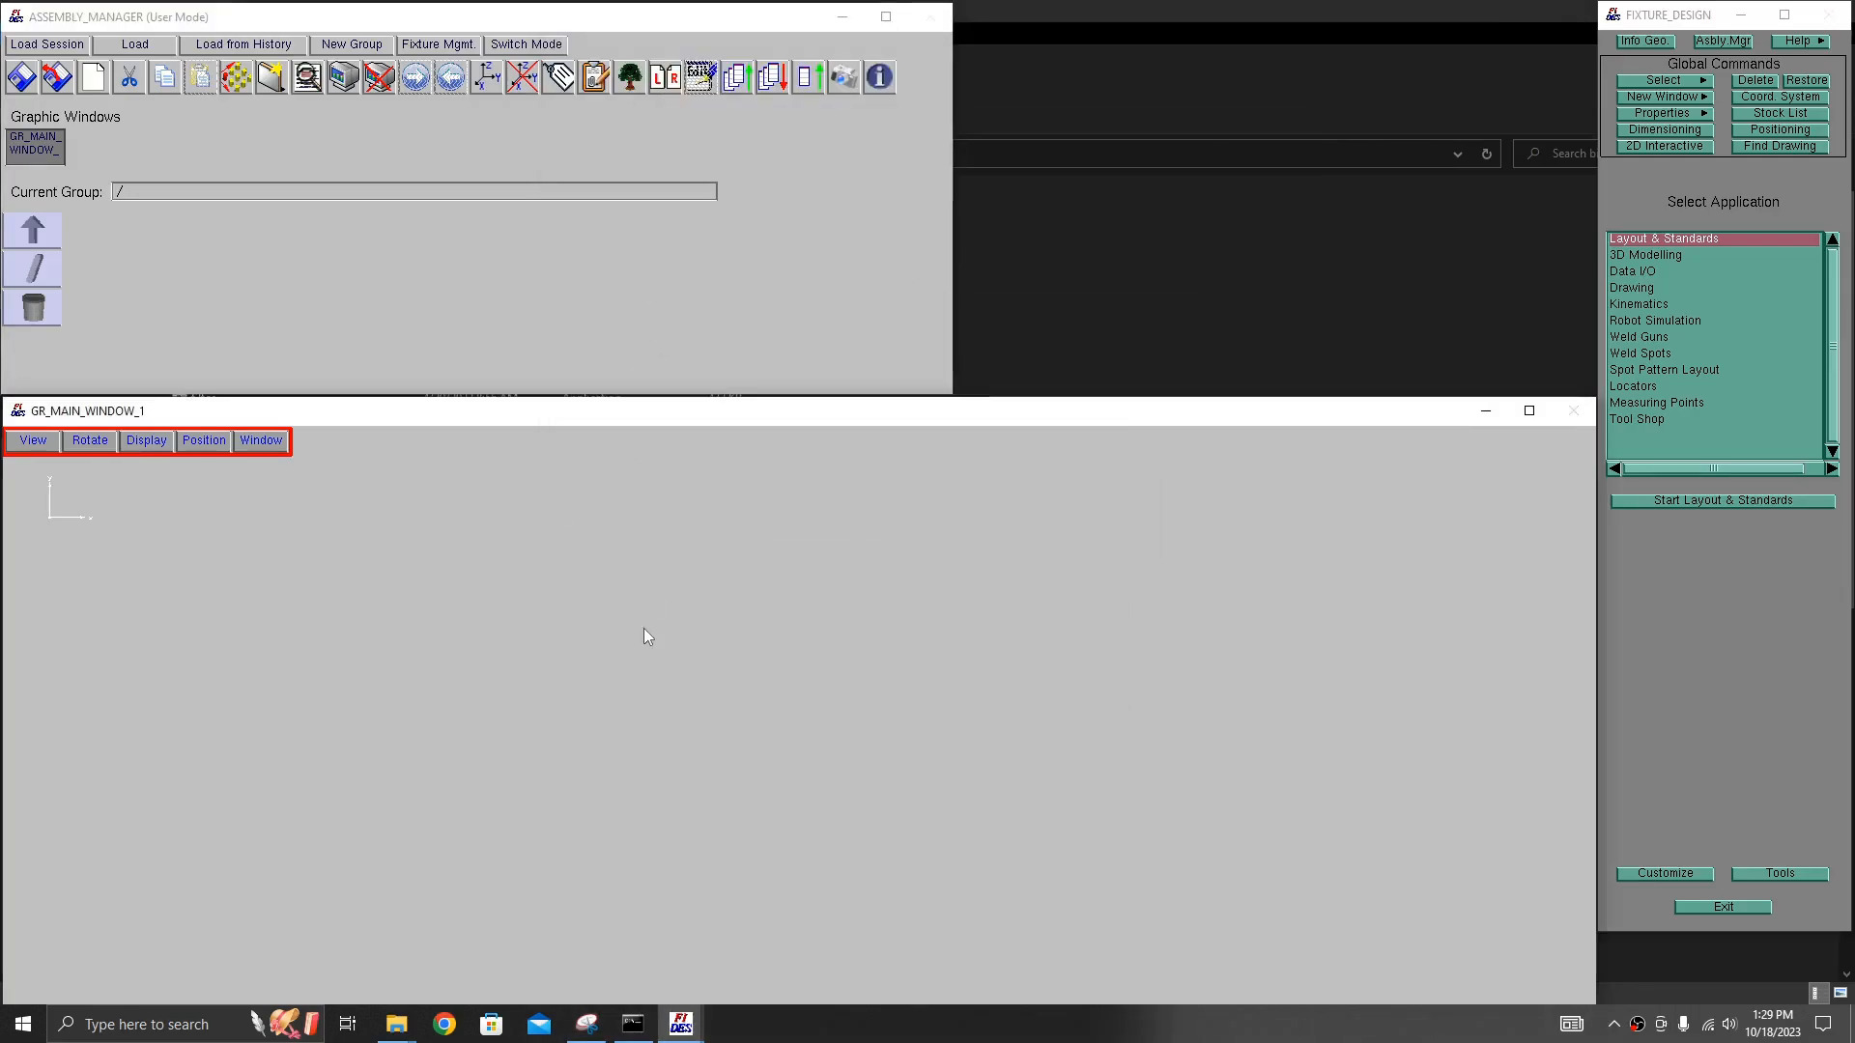
- Check the contents of the BASICS folder in File Explorer and minimize the folder window
click(407, 1029)
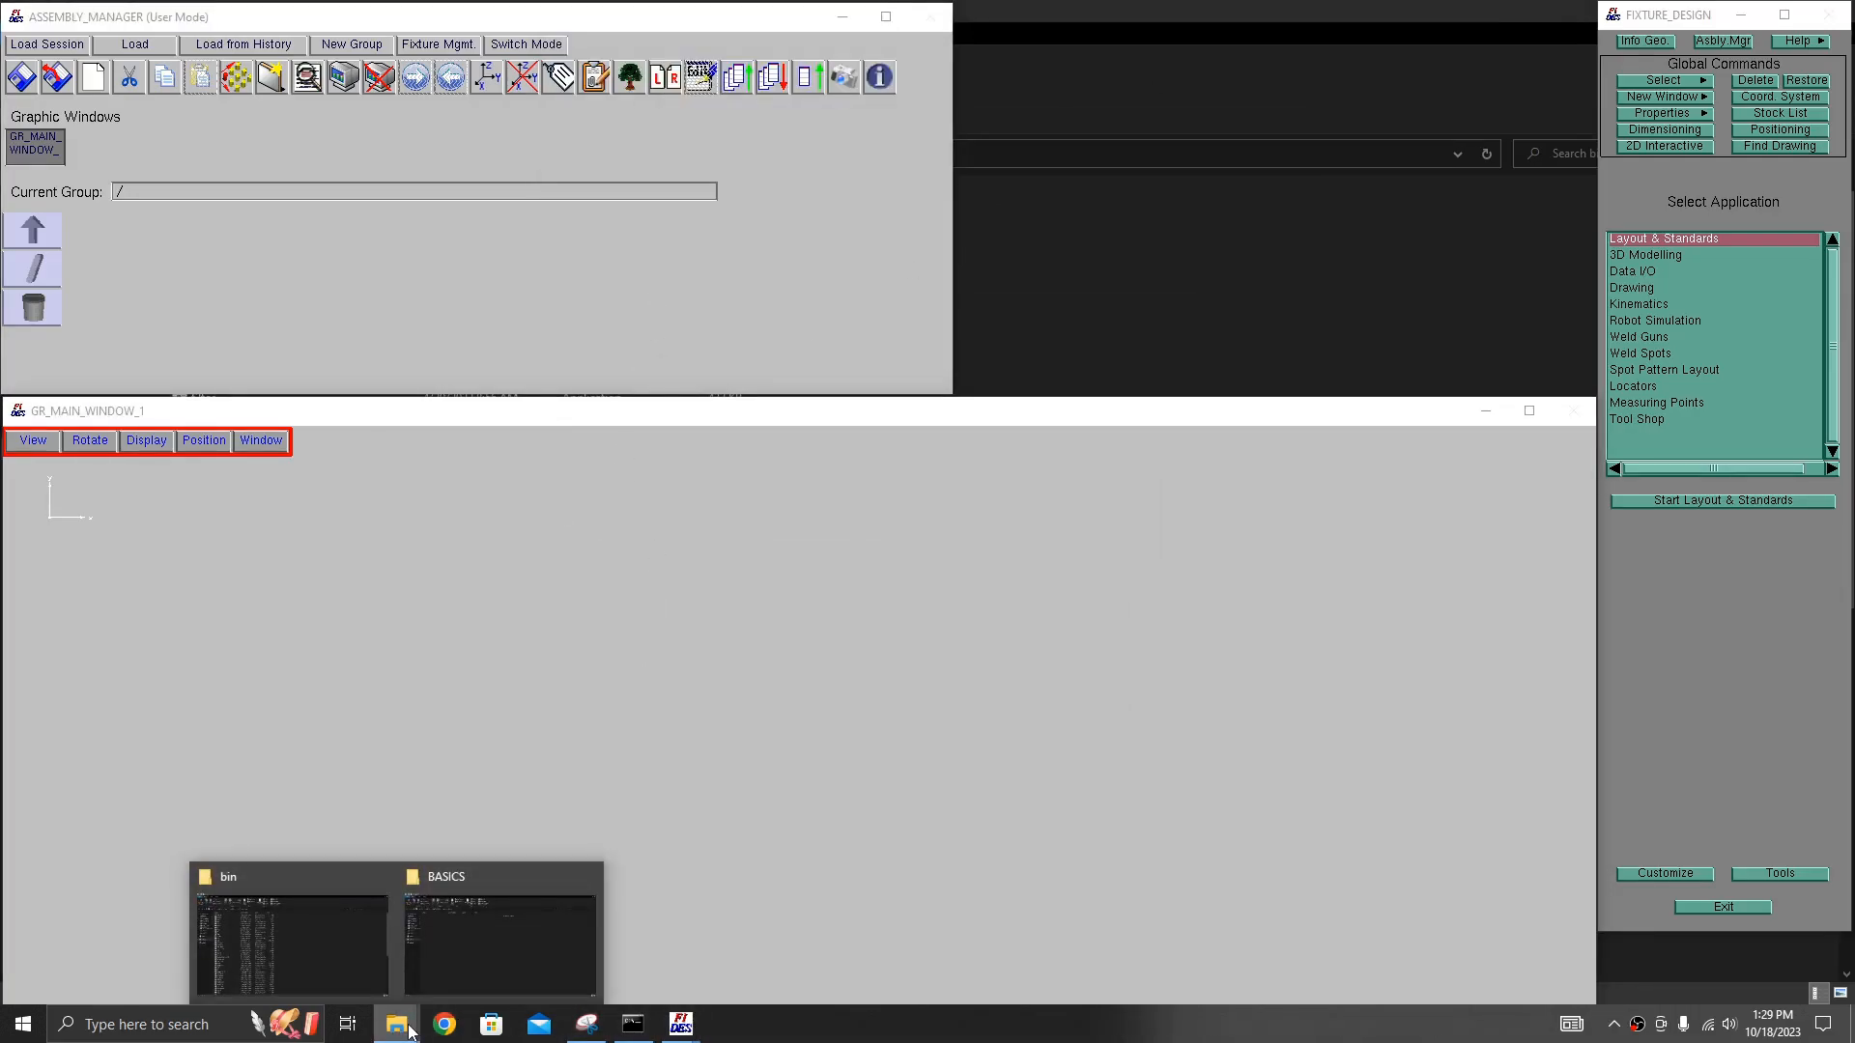
click(444, 968)
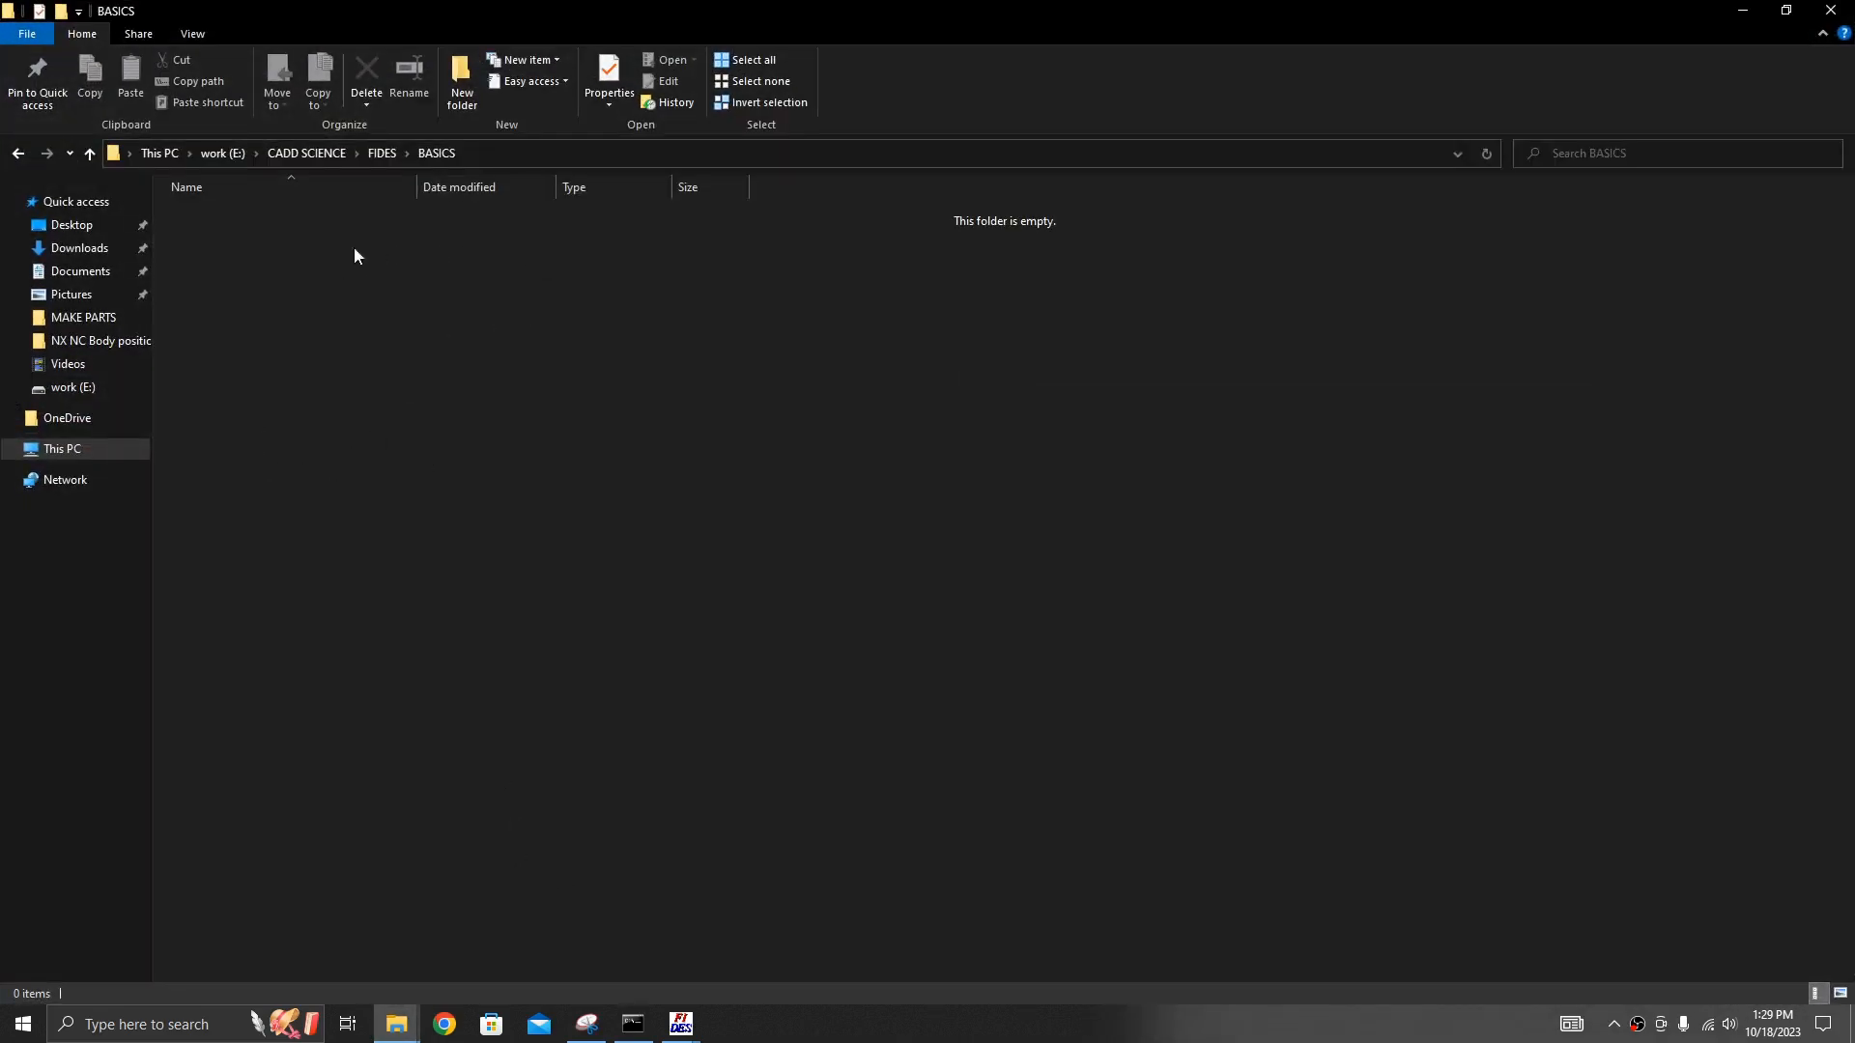
click(1751, 18)
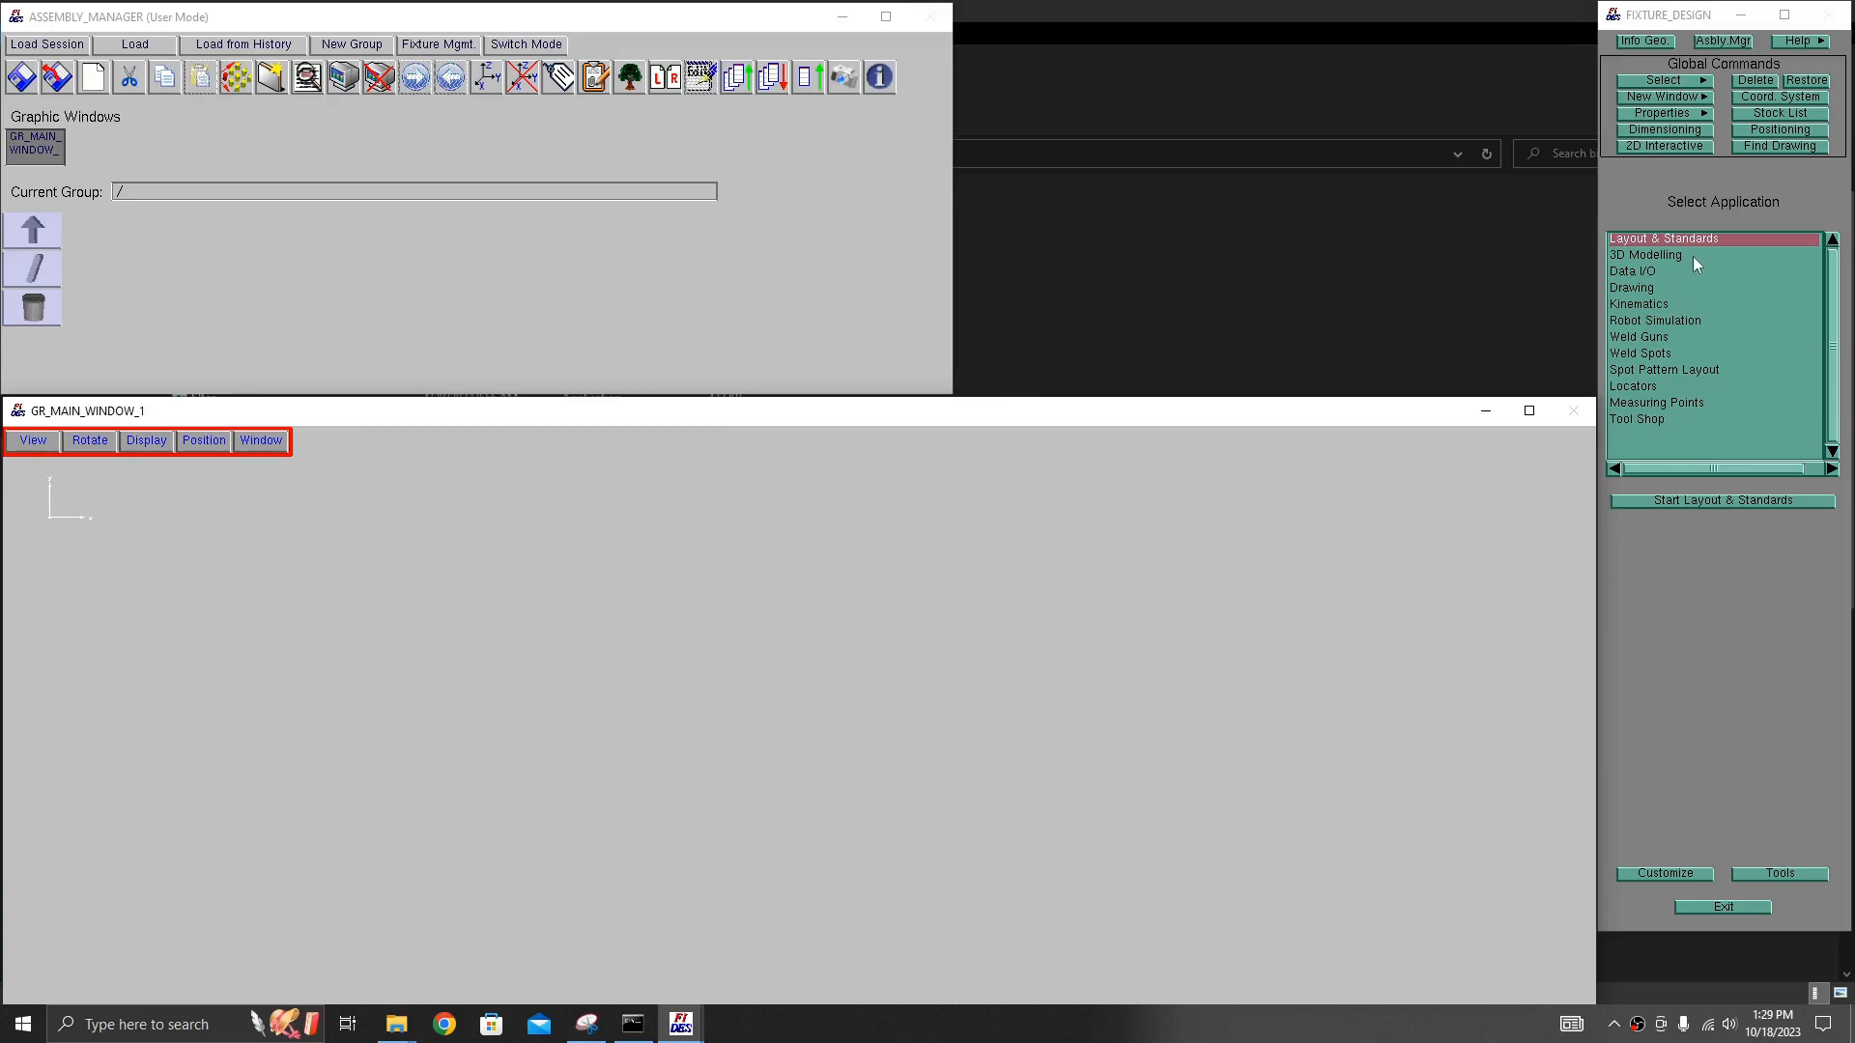
- Start the 3D Modelling application and review the dimensioned reference sketch in Snipping Tool once more
click(1660, 255)
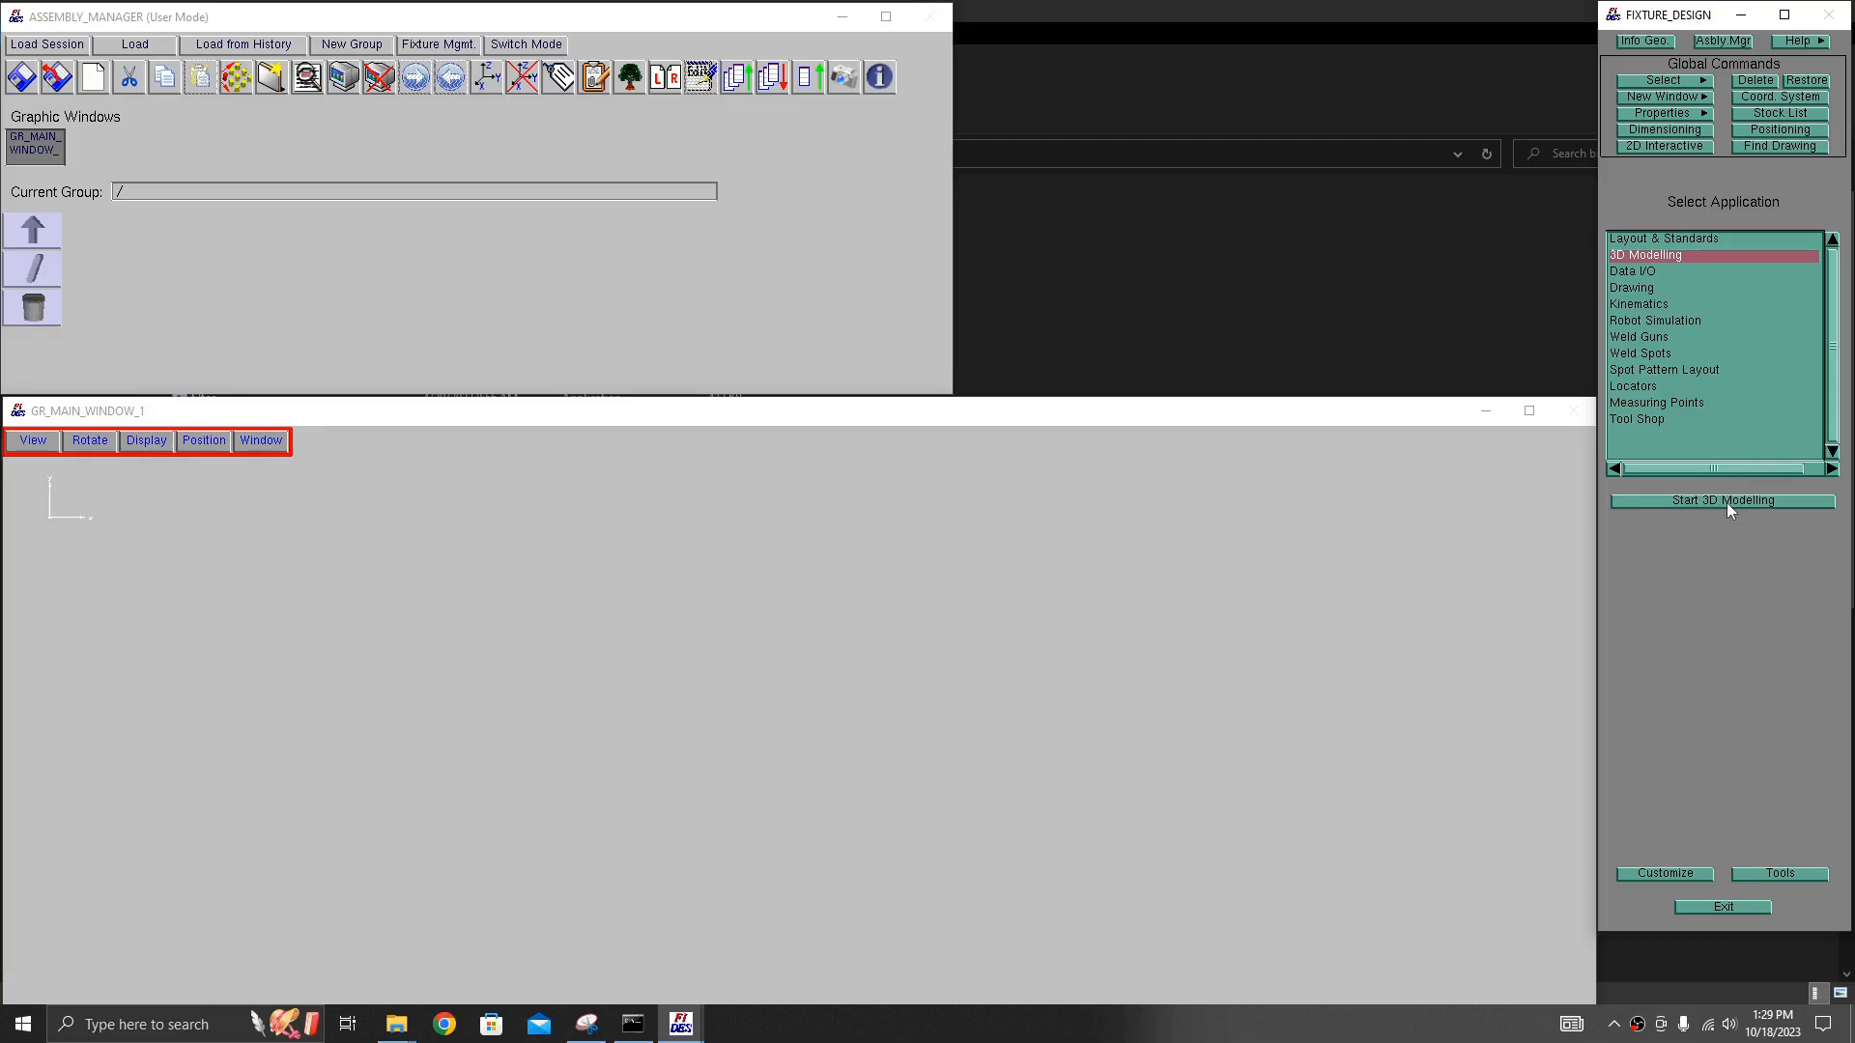
click(1728, 501)
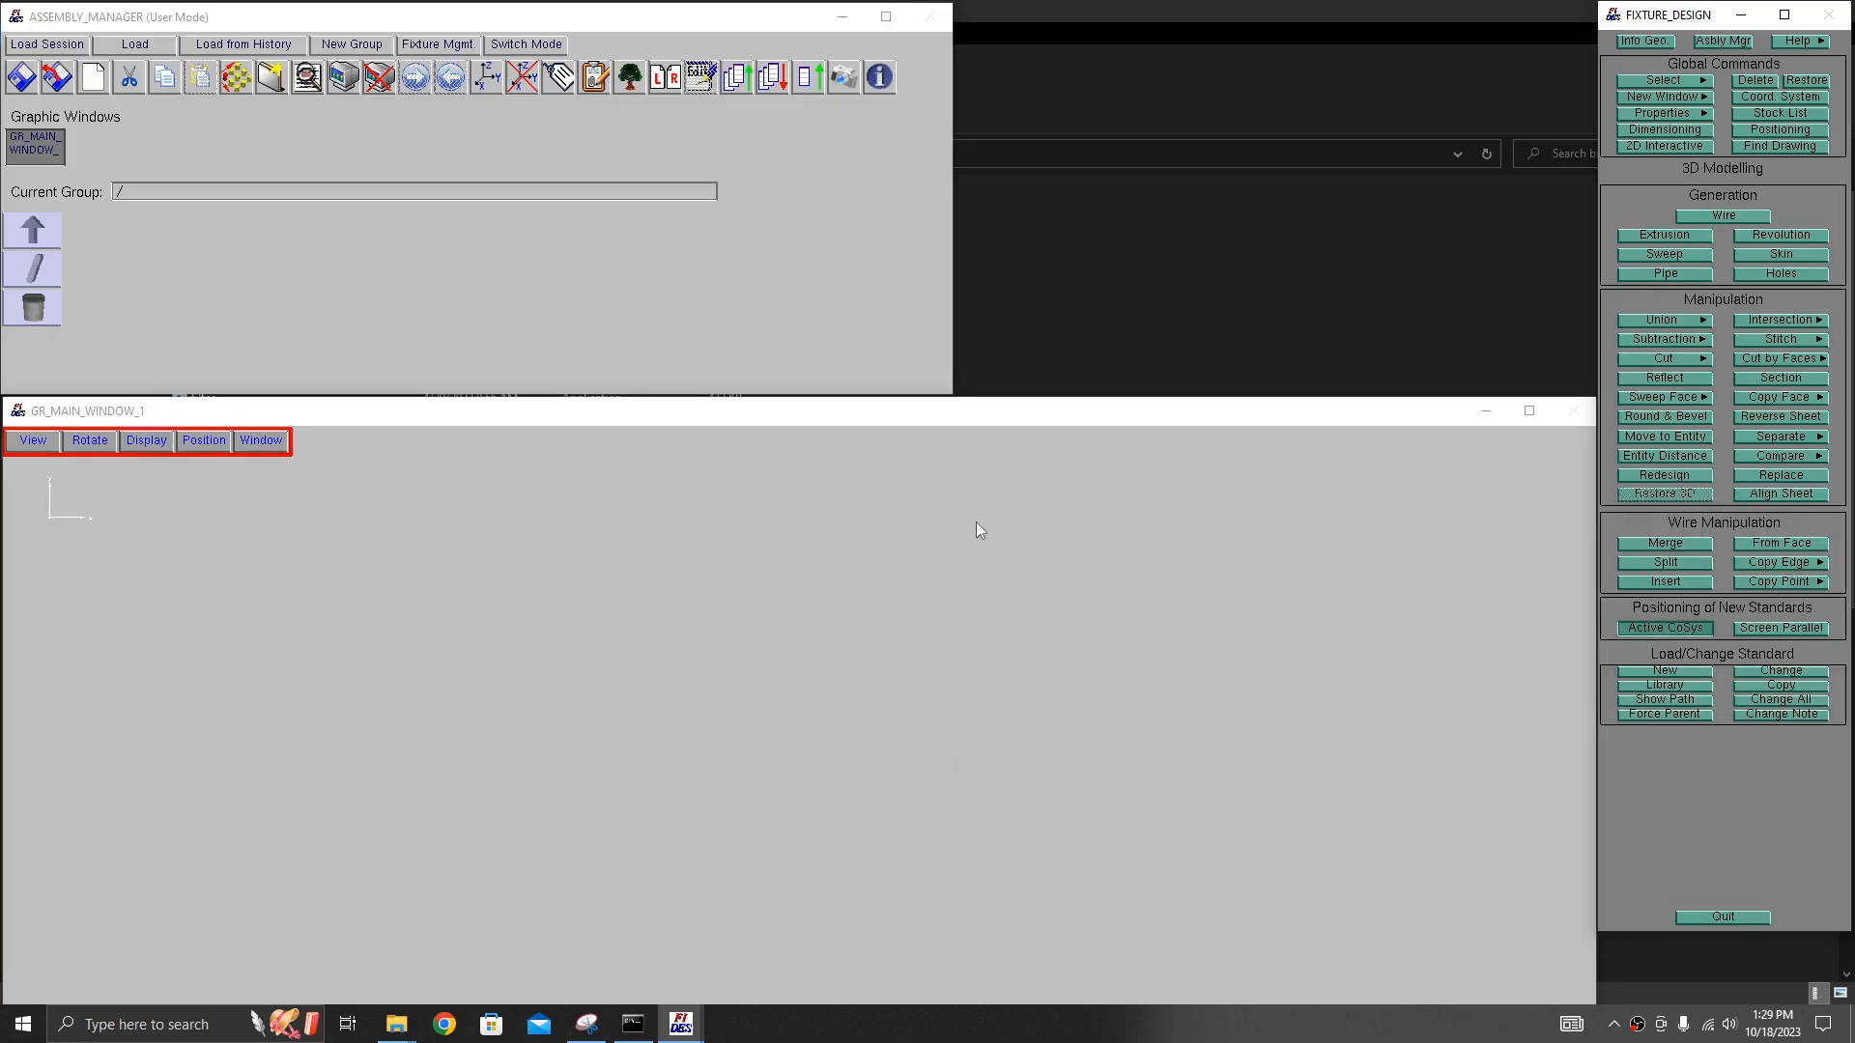
click(587, 1024)
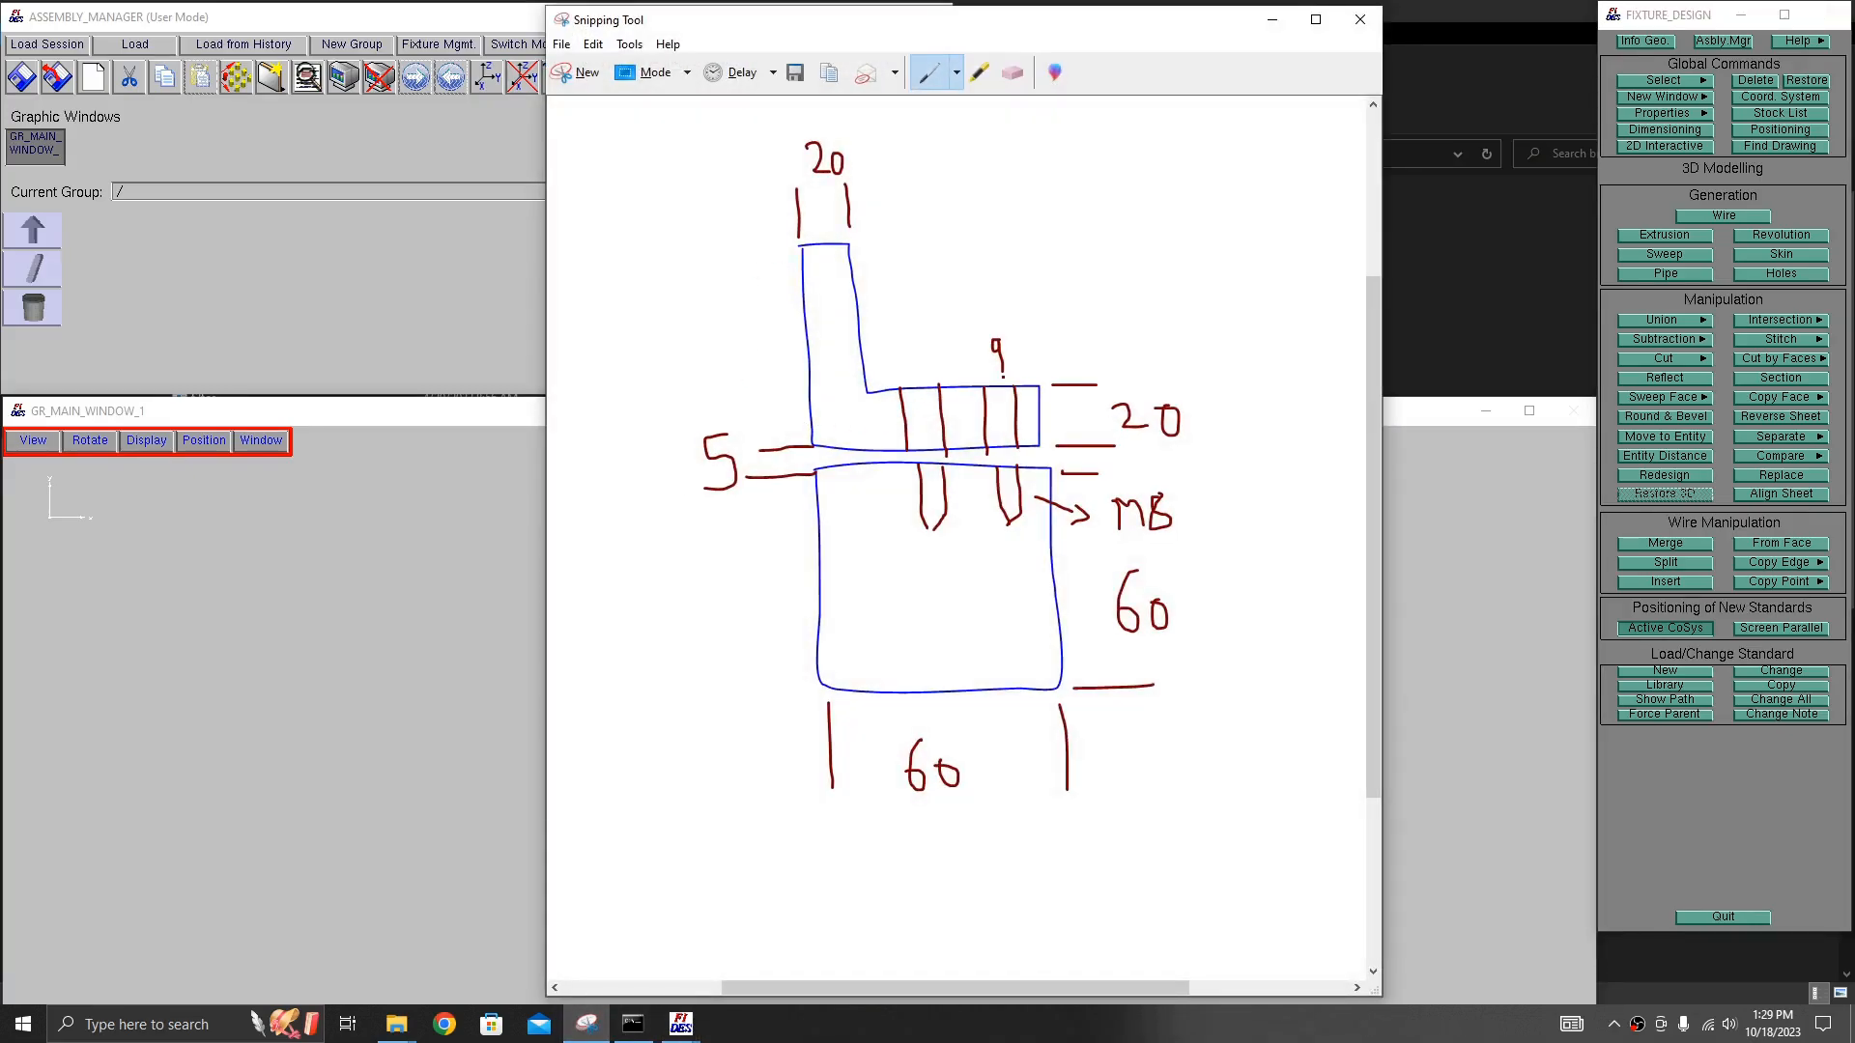
click(1272, 19)
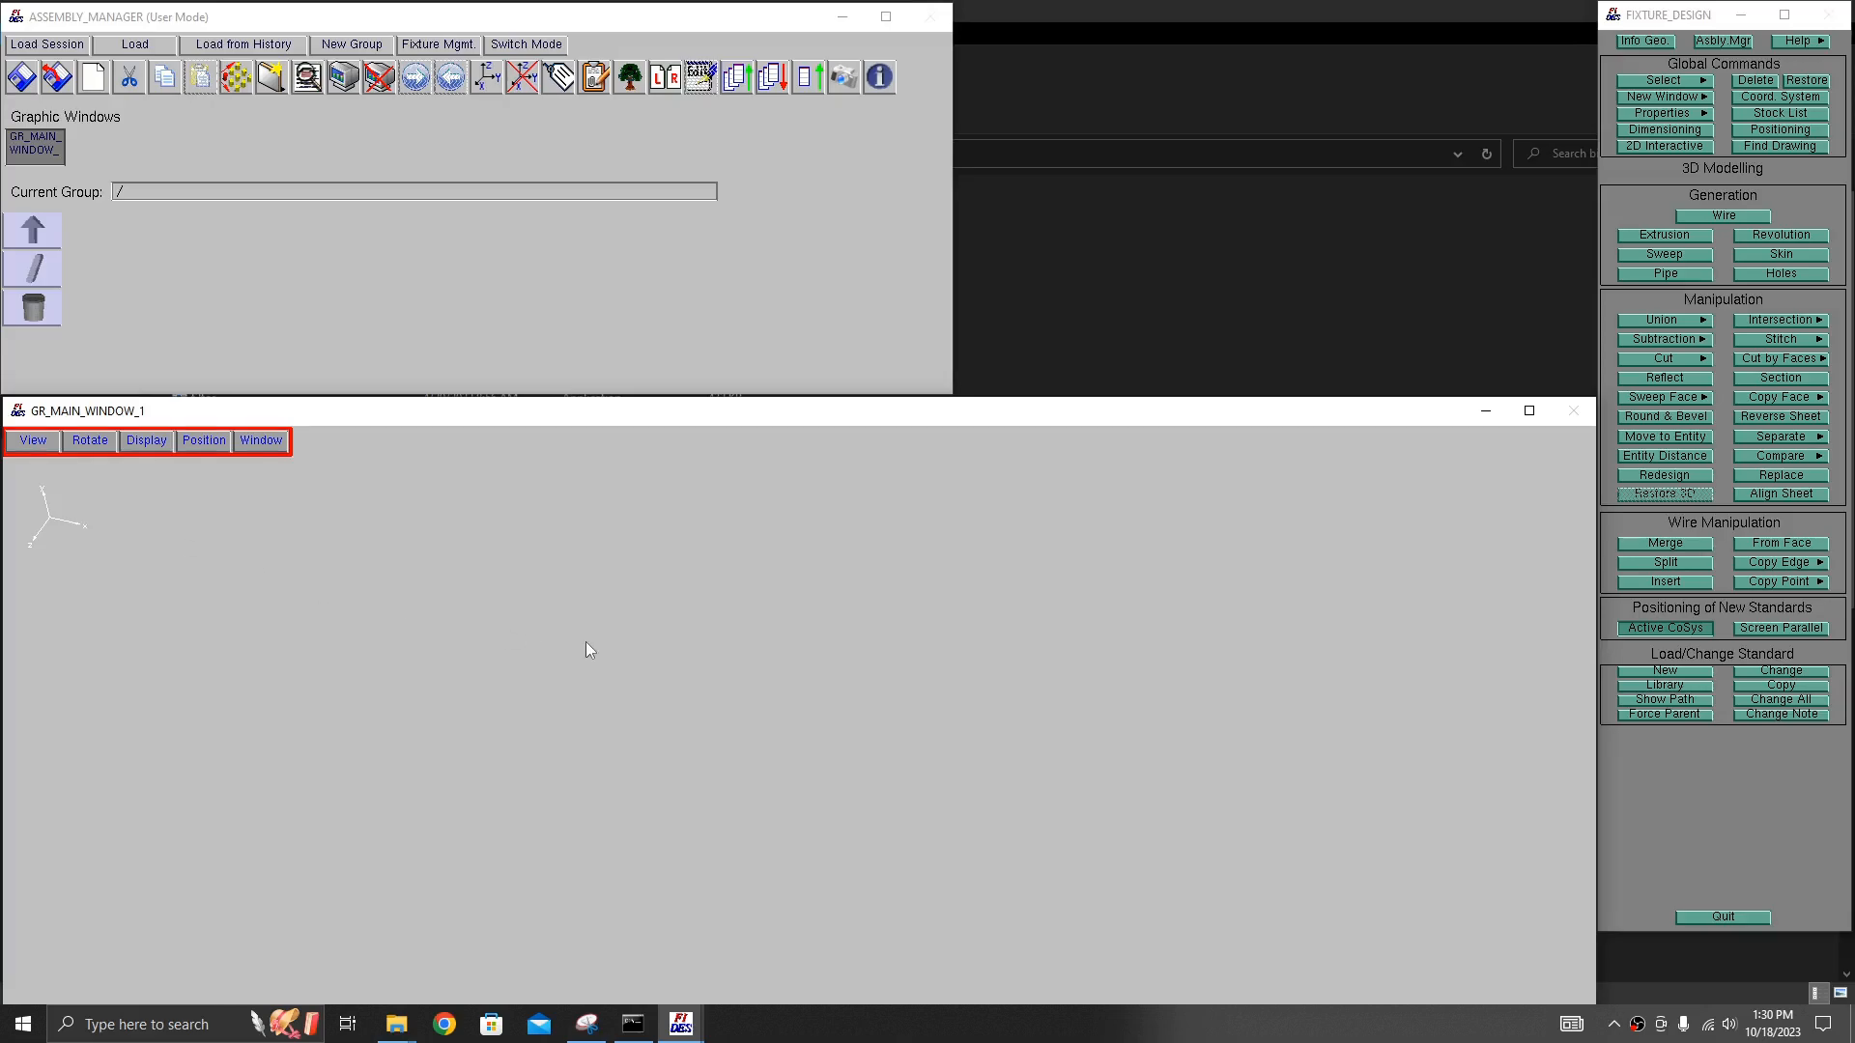
- Set the main graphics window to the Front view
key(F1)
click(33, 440)
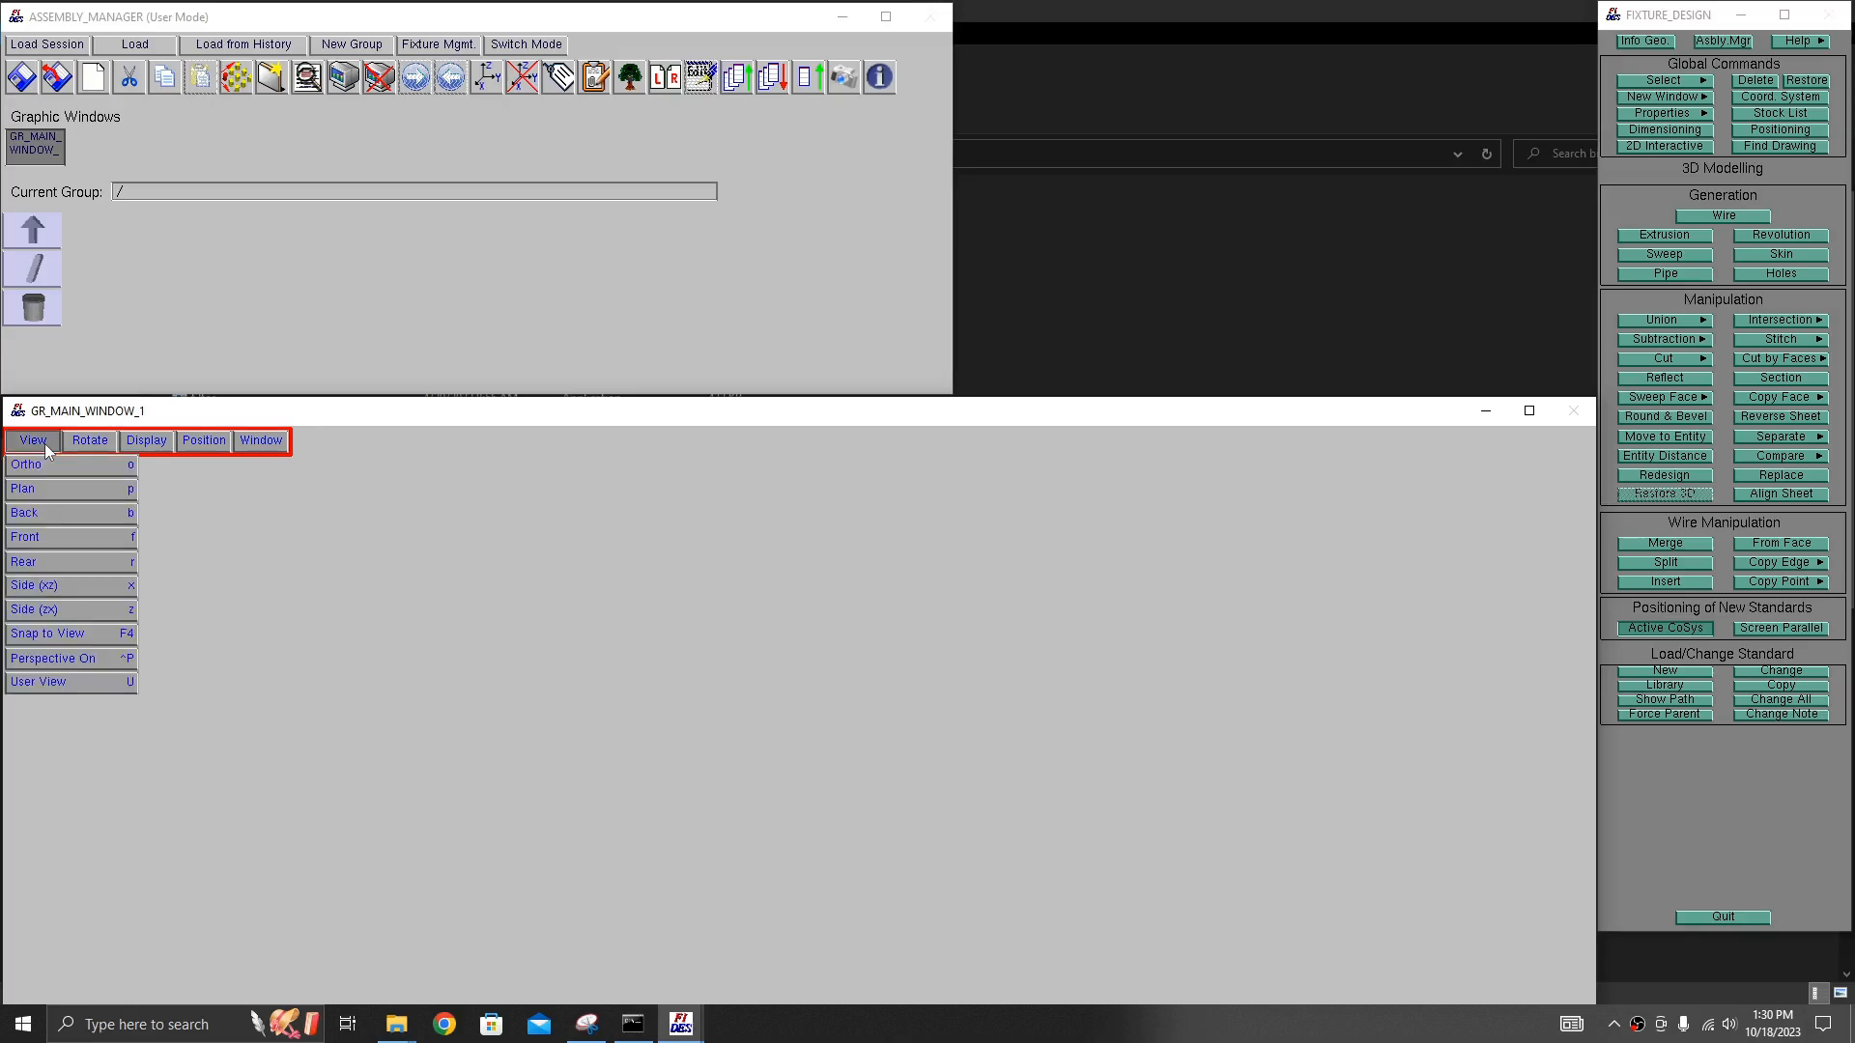
click(107, 537)
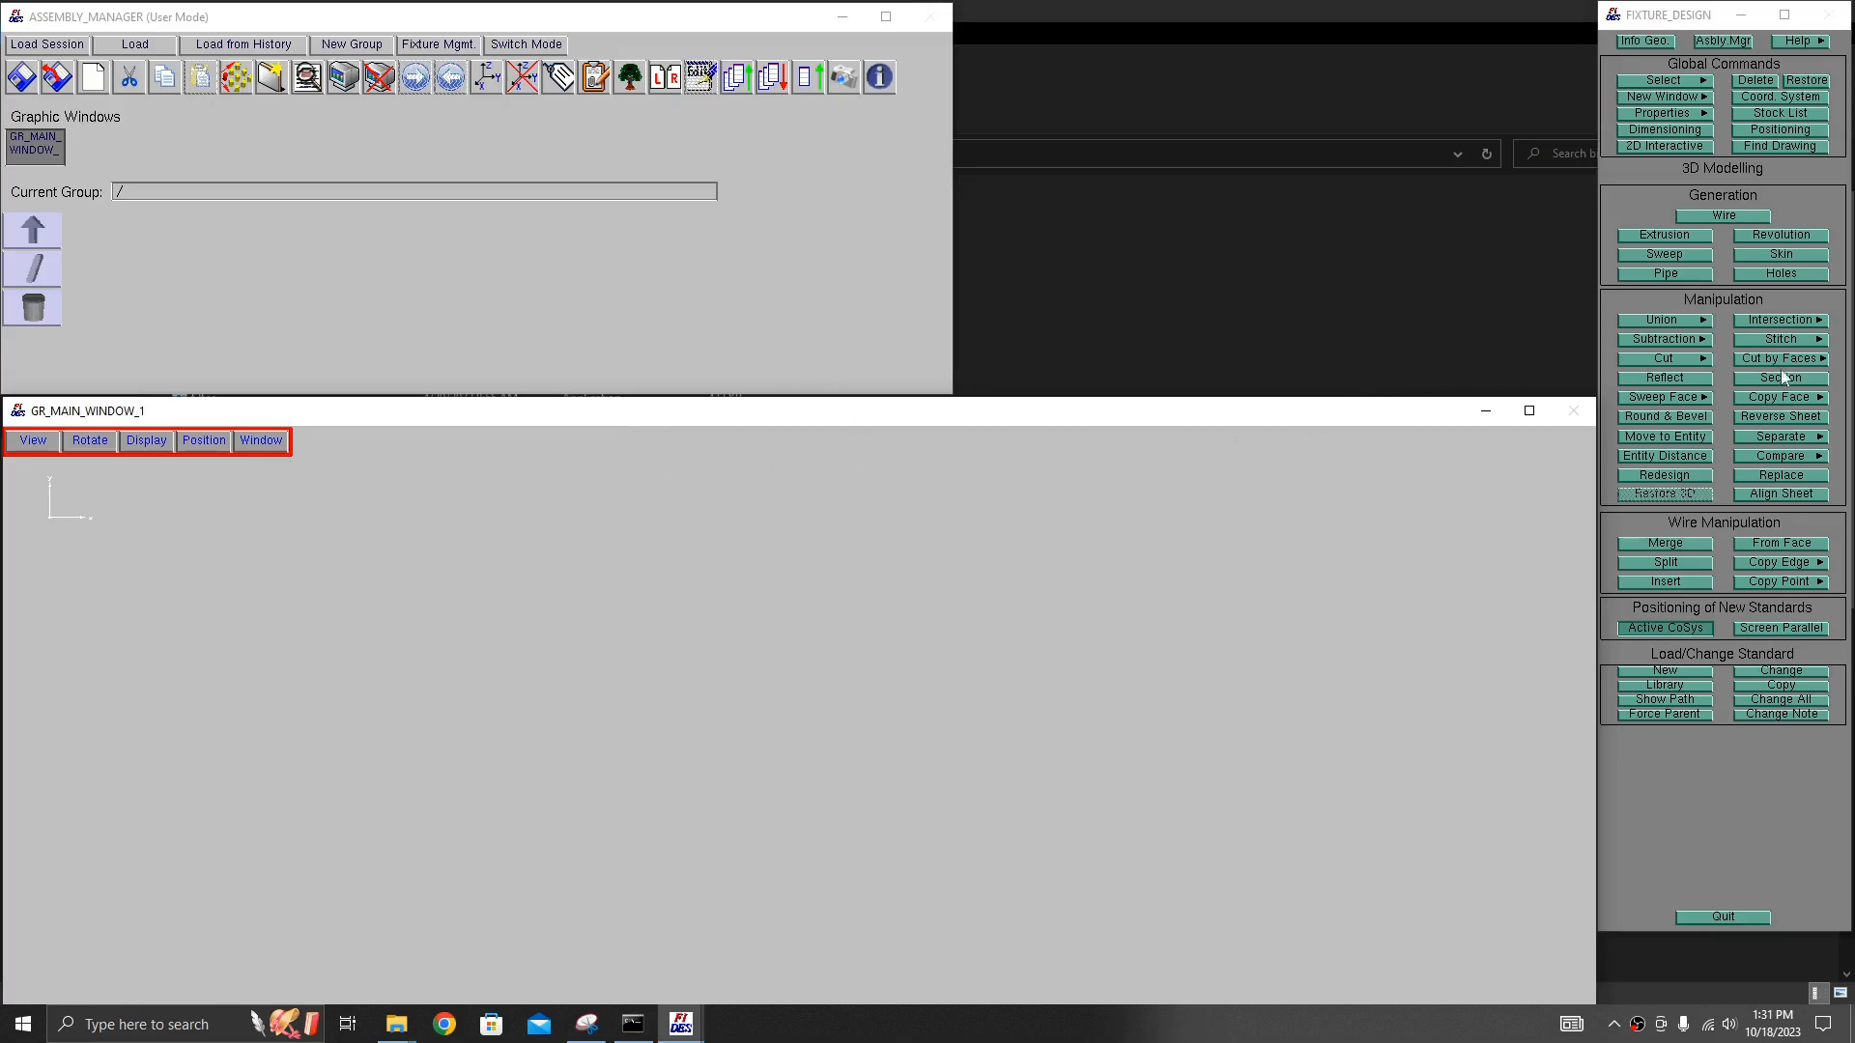
- Open the wire editor and, after rechecking the reference sketch, draw a horizontal Line PP about 180.6 long from right to left below the origin
click(1724, 216)
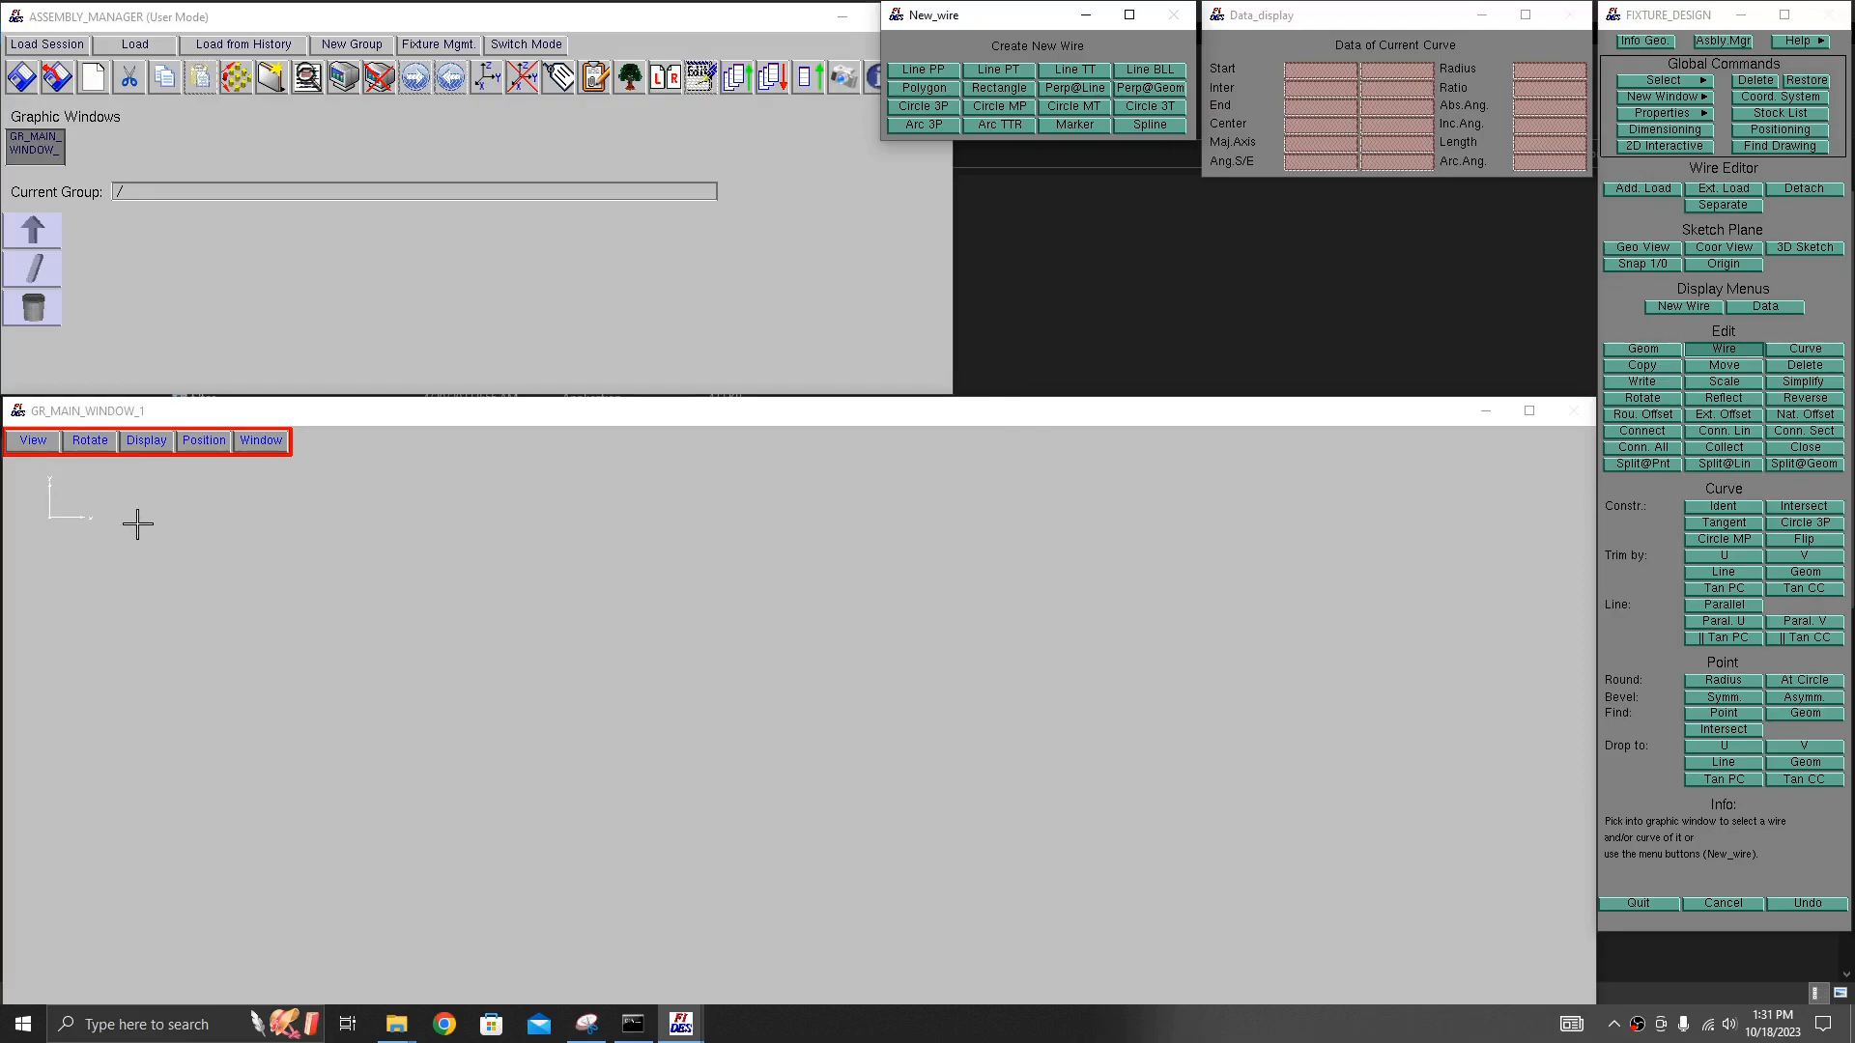
click(934, 68)
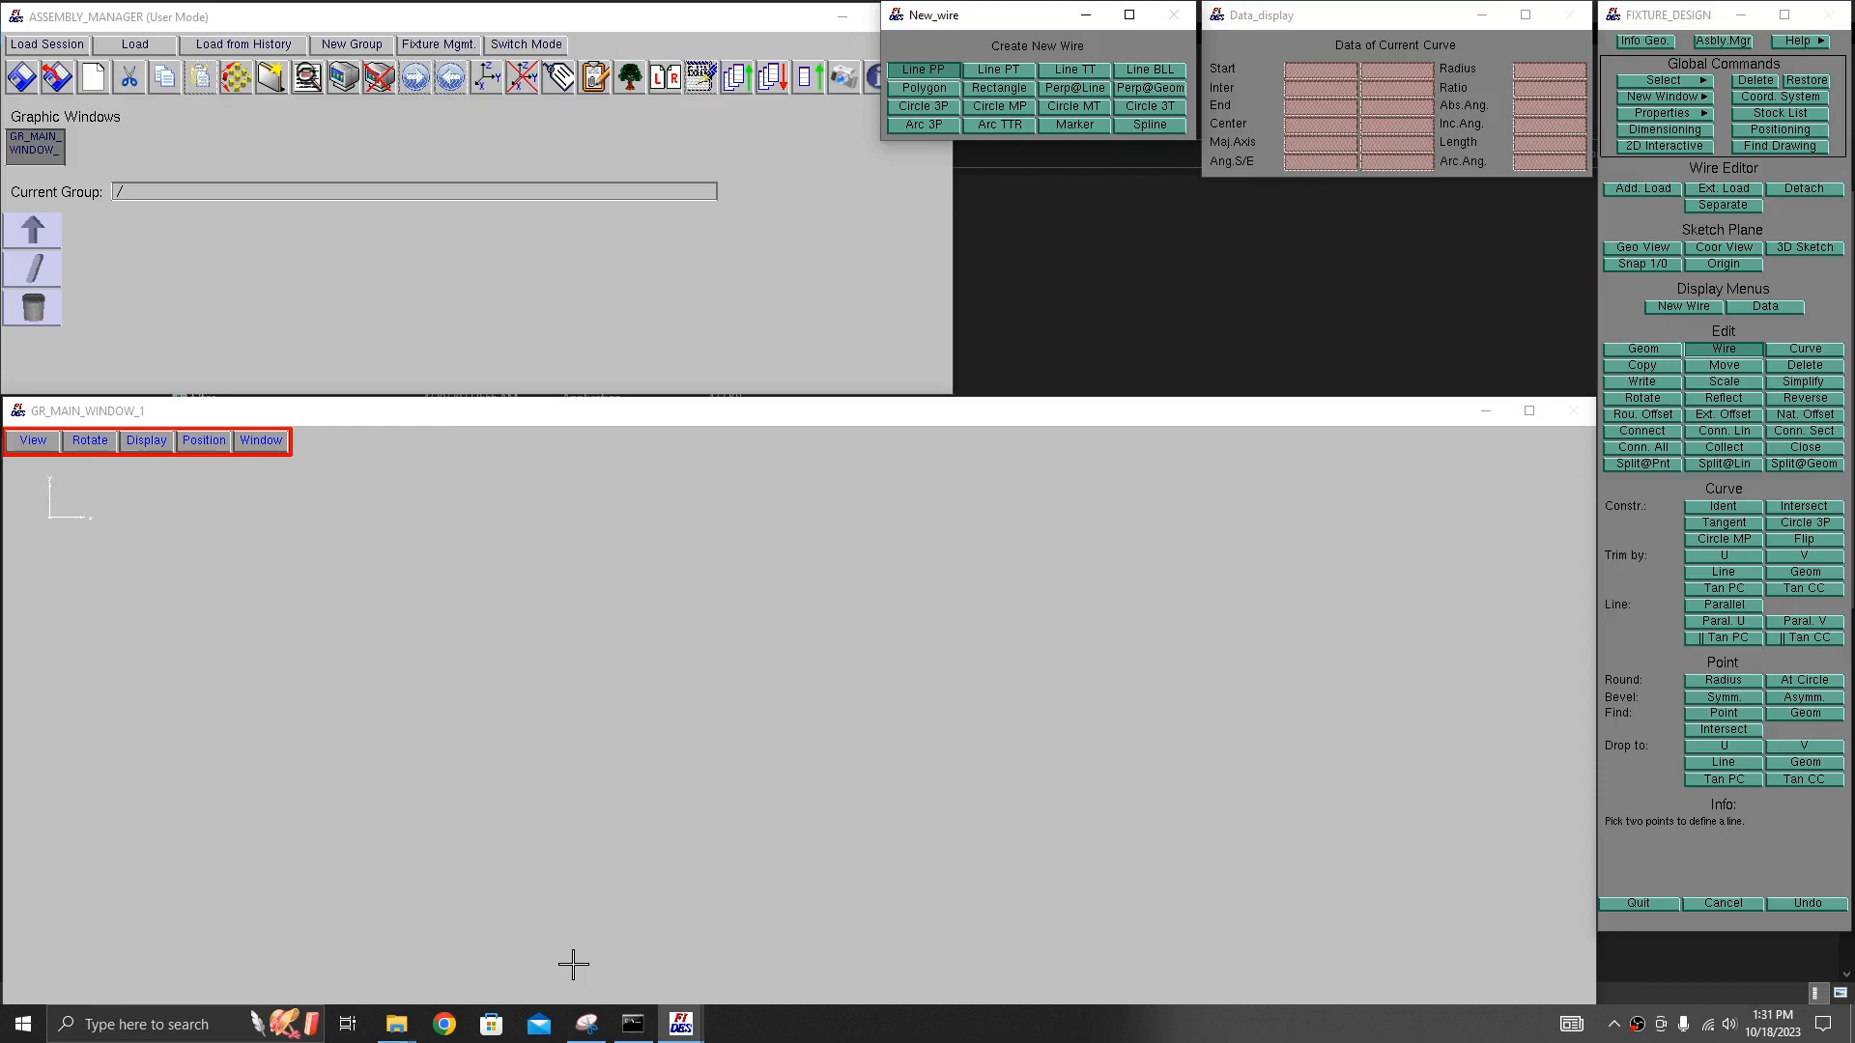
click(587, 1032)
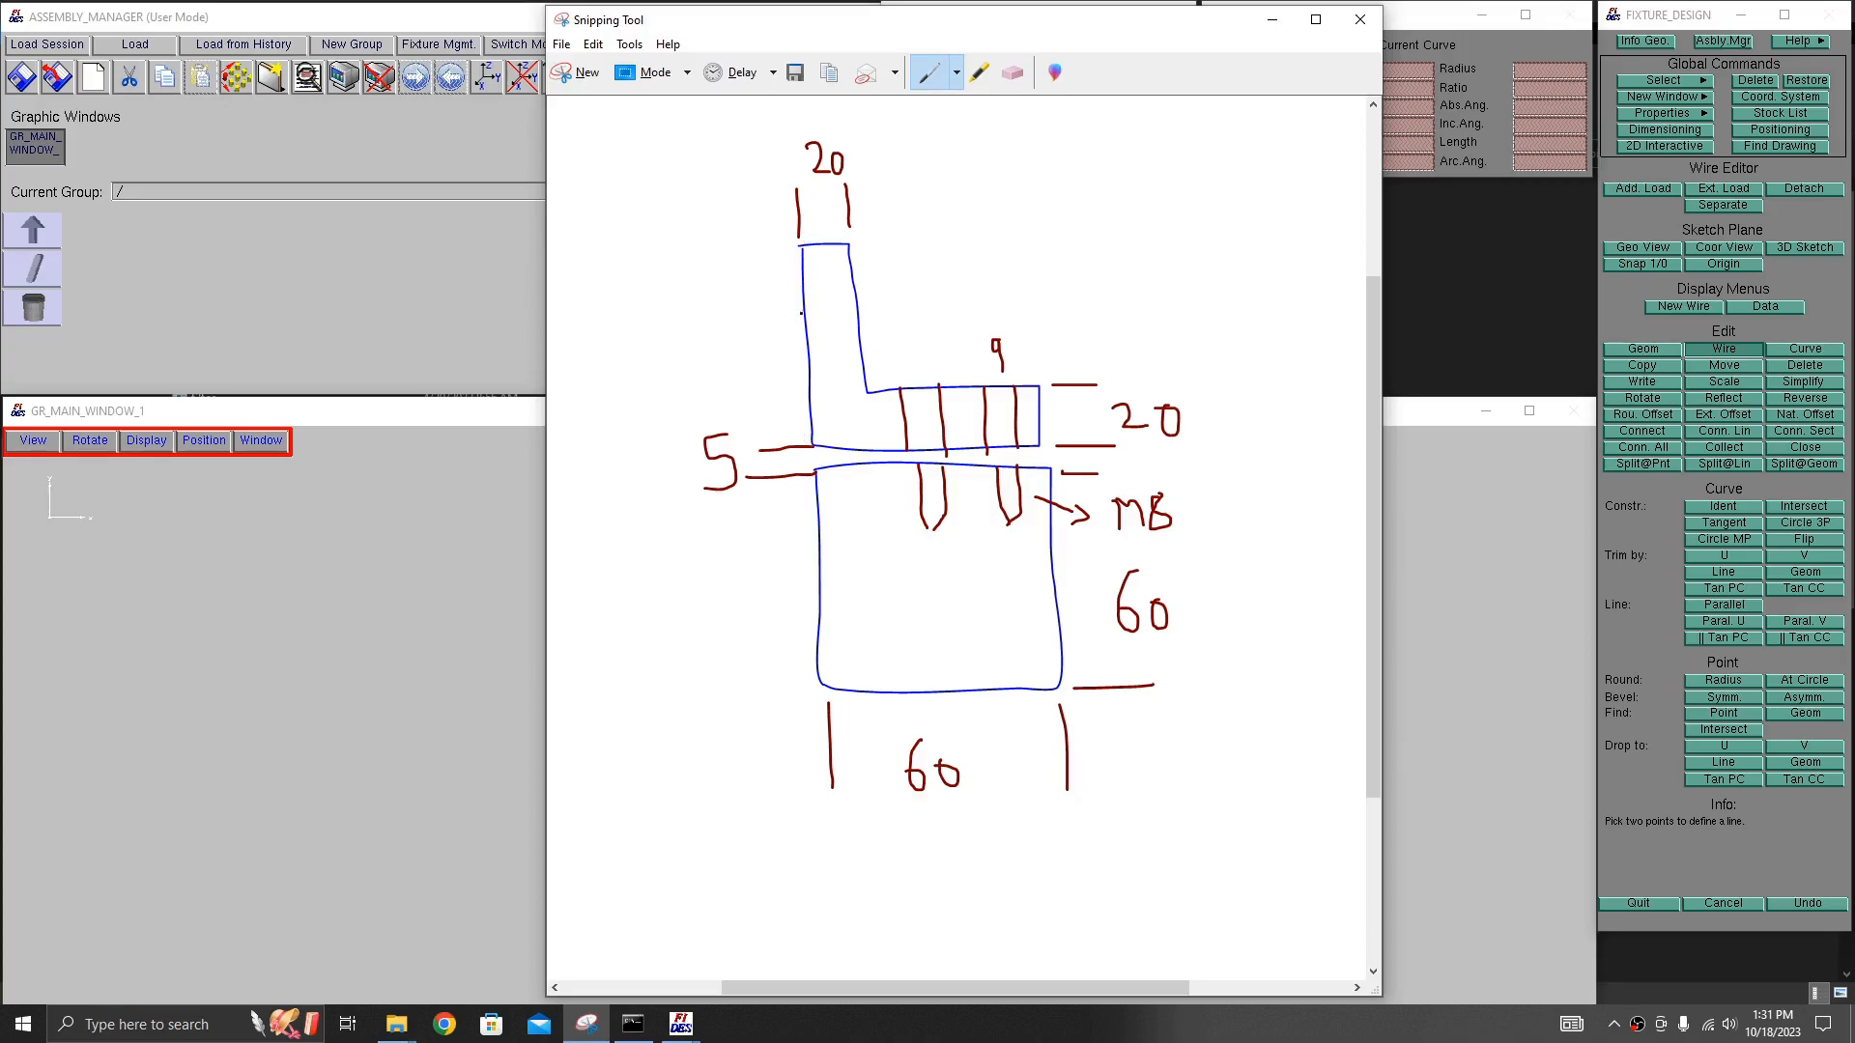
click(1272, 20)
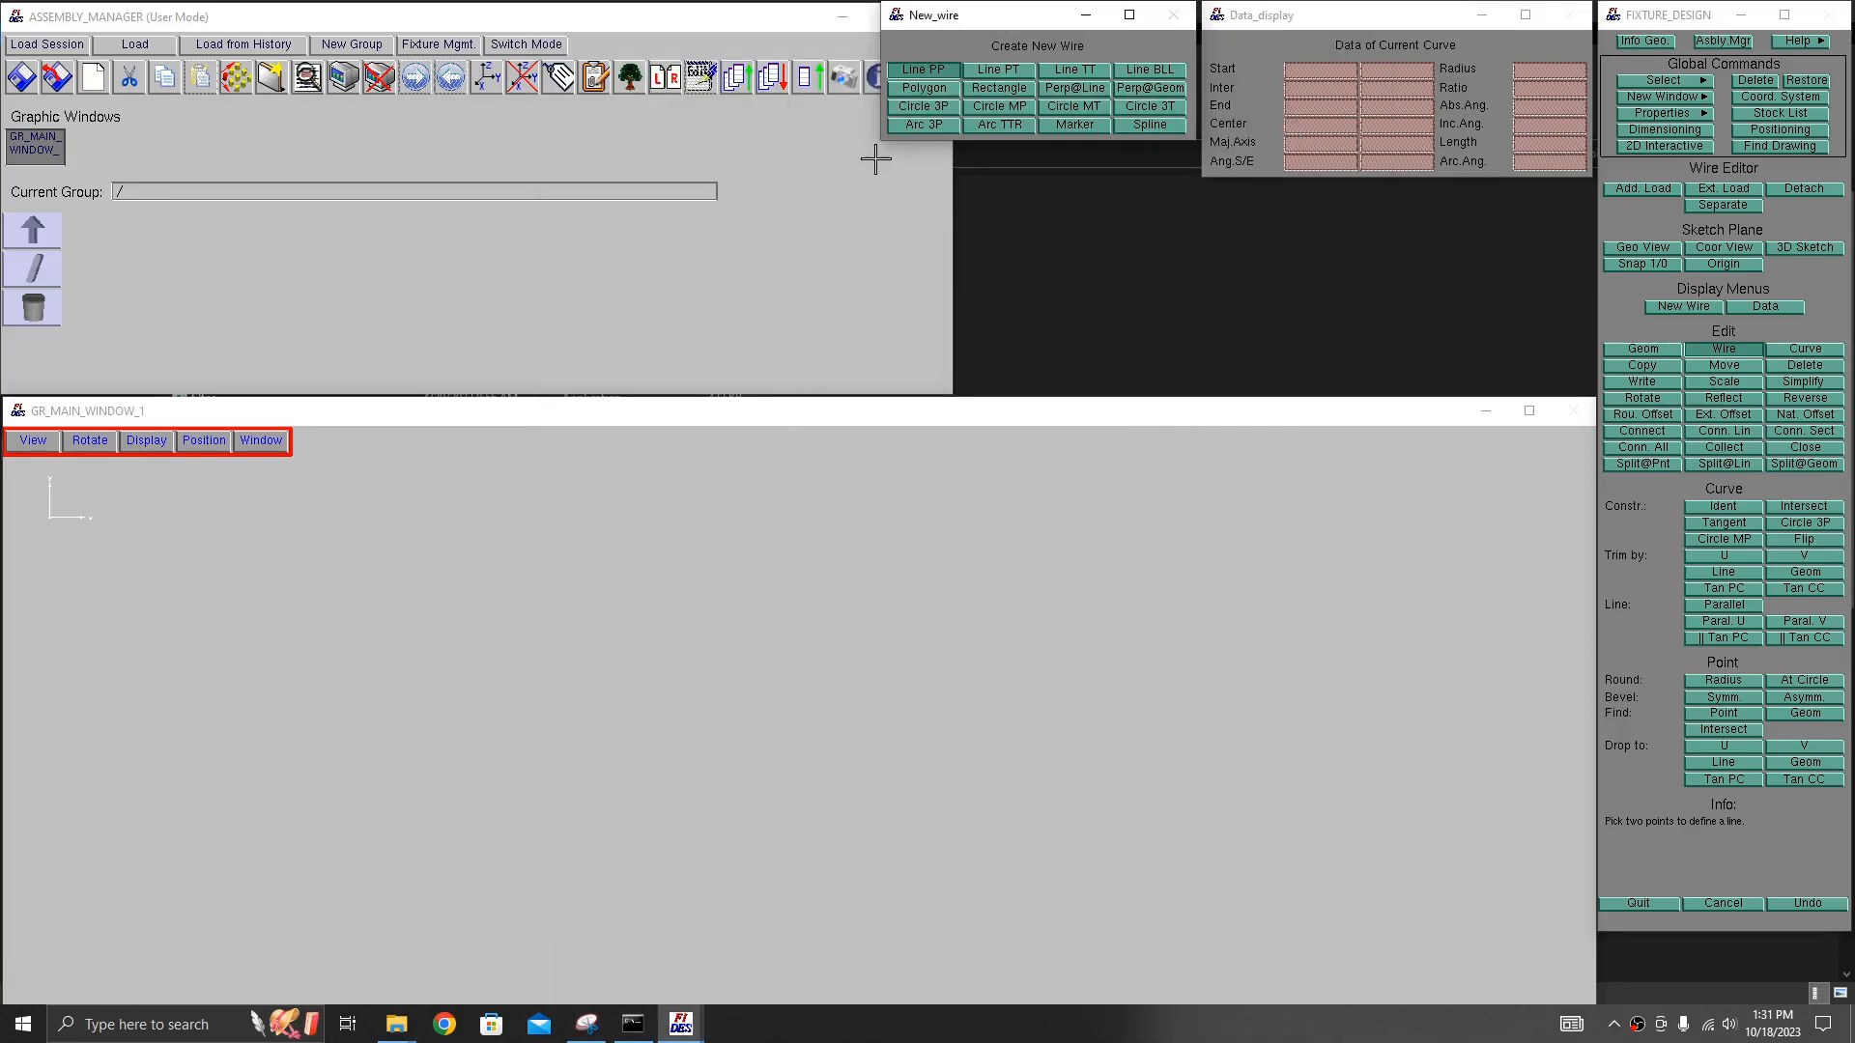
click(928, 70)
click(898, 789)
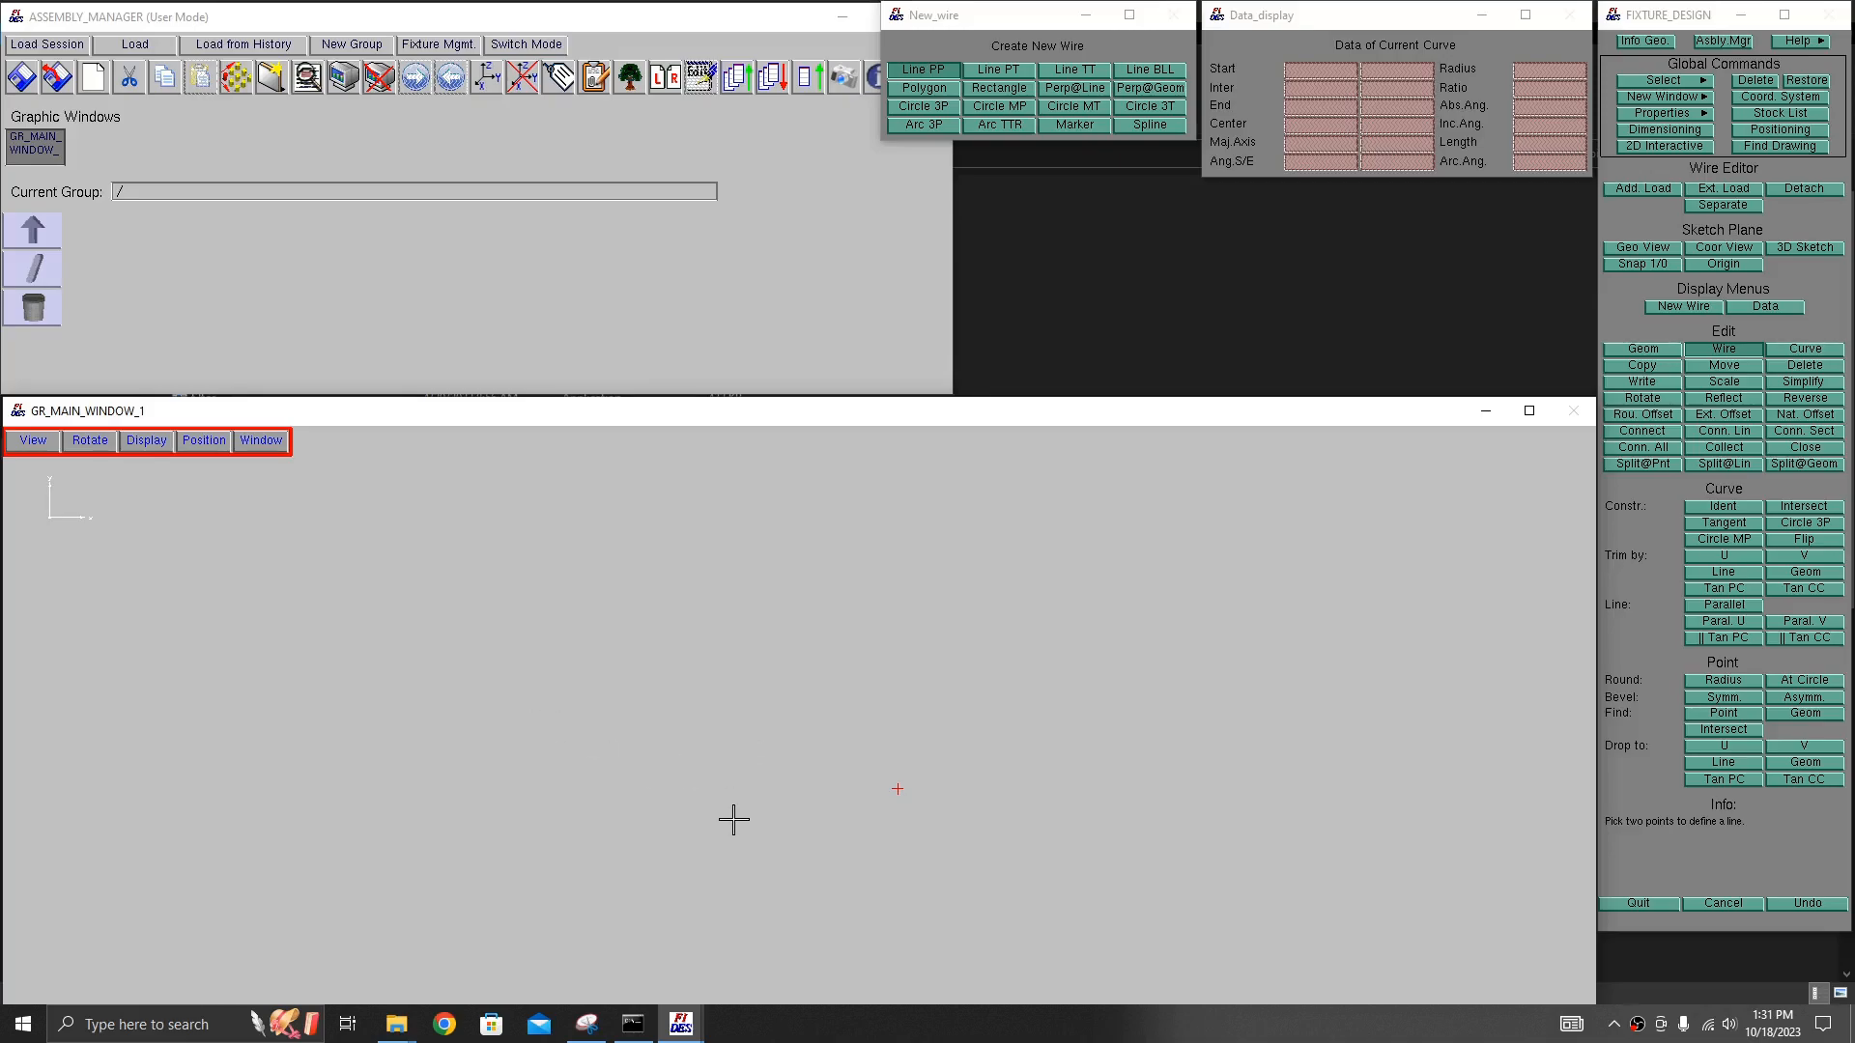
click(622, 789)
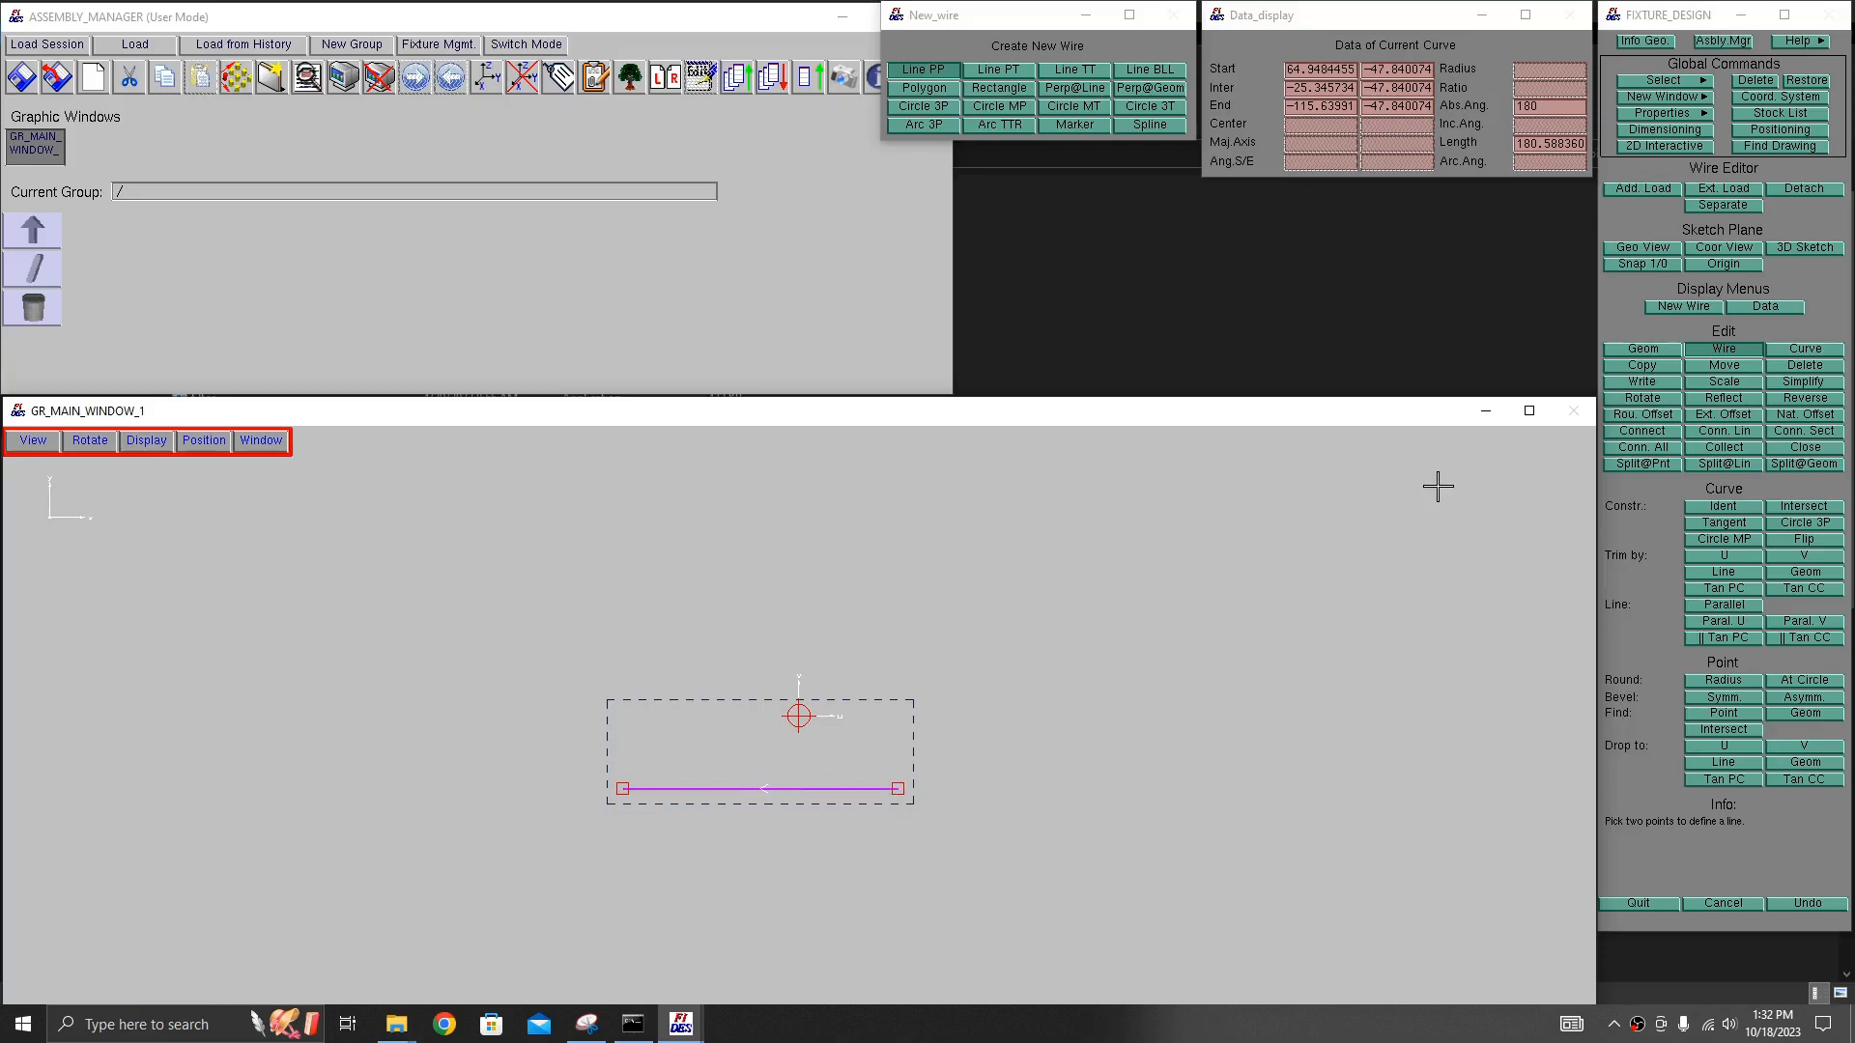
- Reverse the direction of the horizontal line and set its length to 60
click(1816, 396)
click(1816, 396)
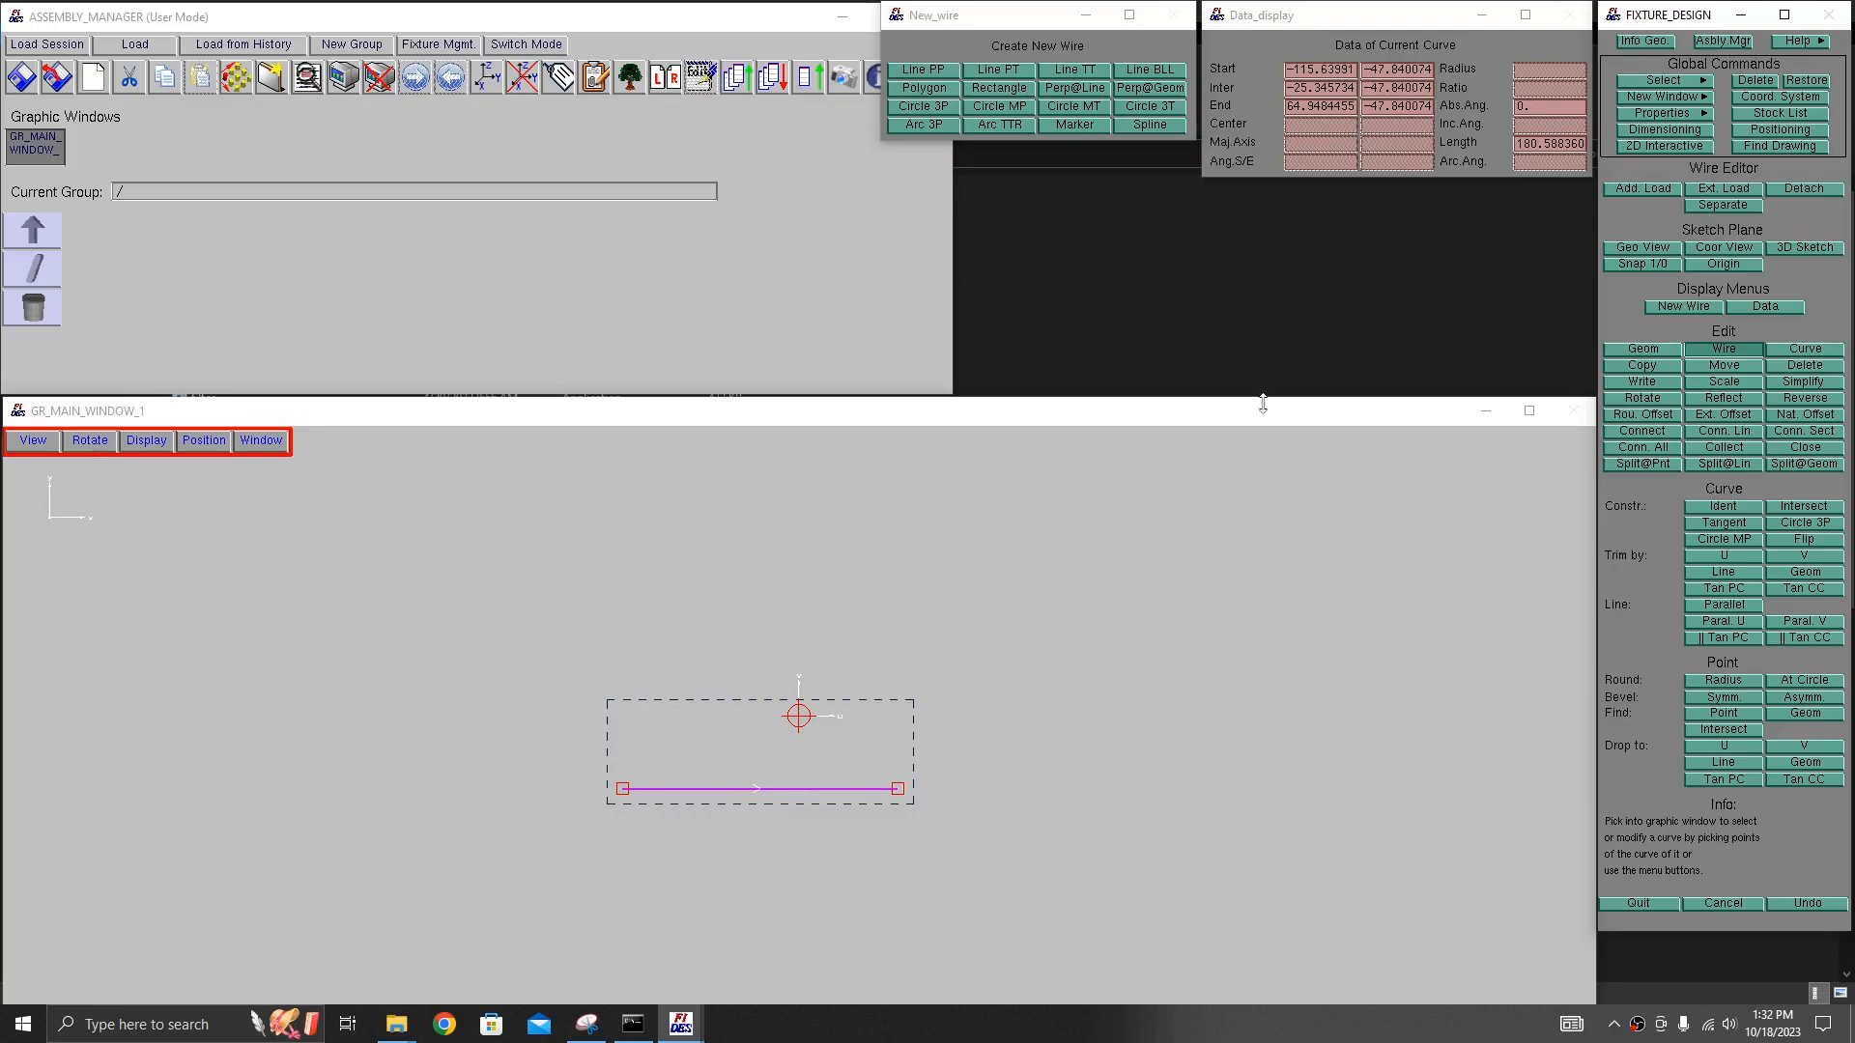
click(1560, 147)
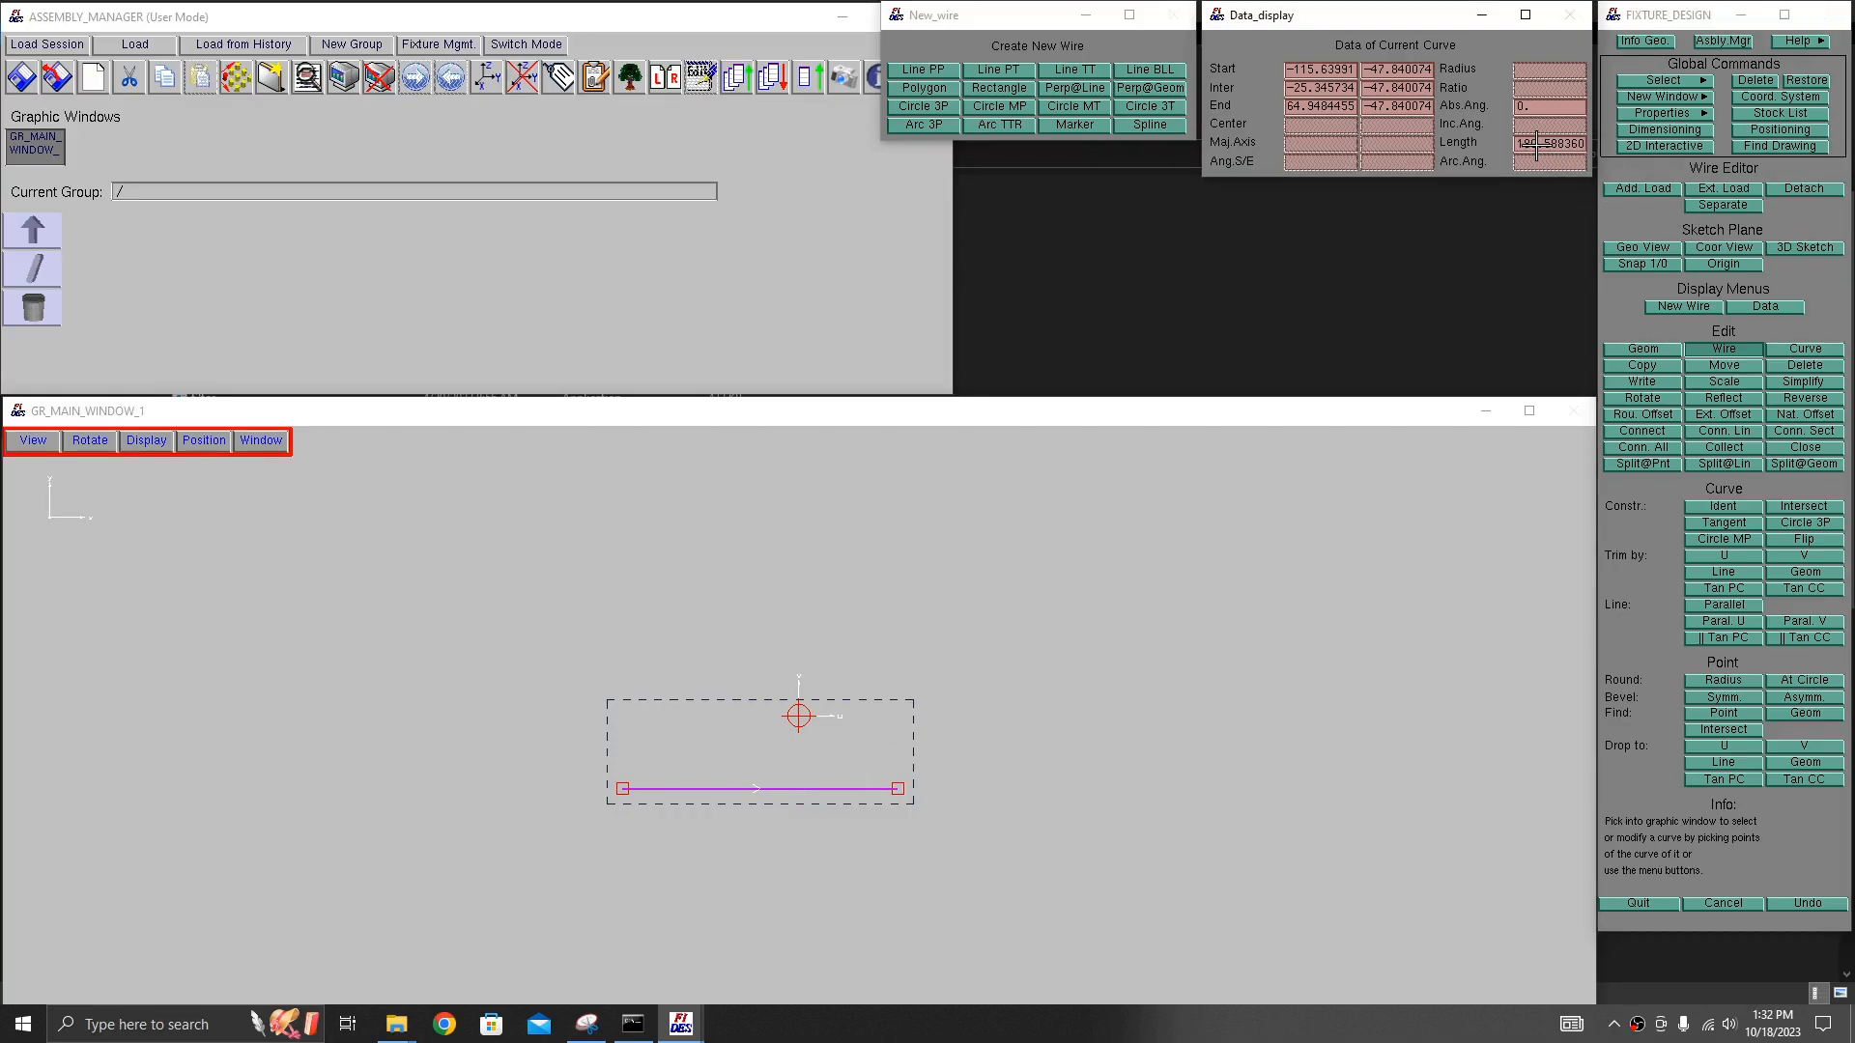
key(Delete)
key(Delete)
key(Delete)
key(Delete)
key(Delete)
key(Delete)
key(Delete)
key(Delete)
key(BackSpace)
key(BackSpace)
key(BackSpace)
text(60)
key(Return)
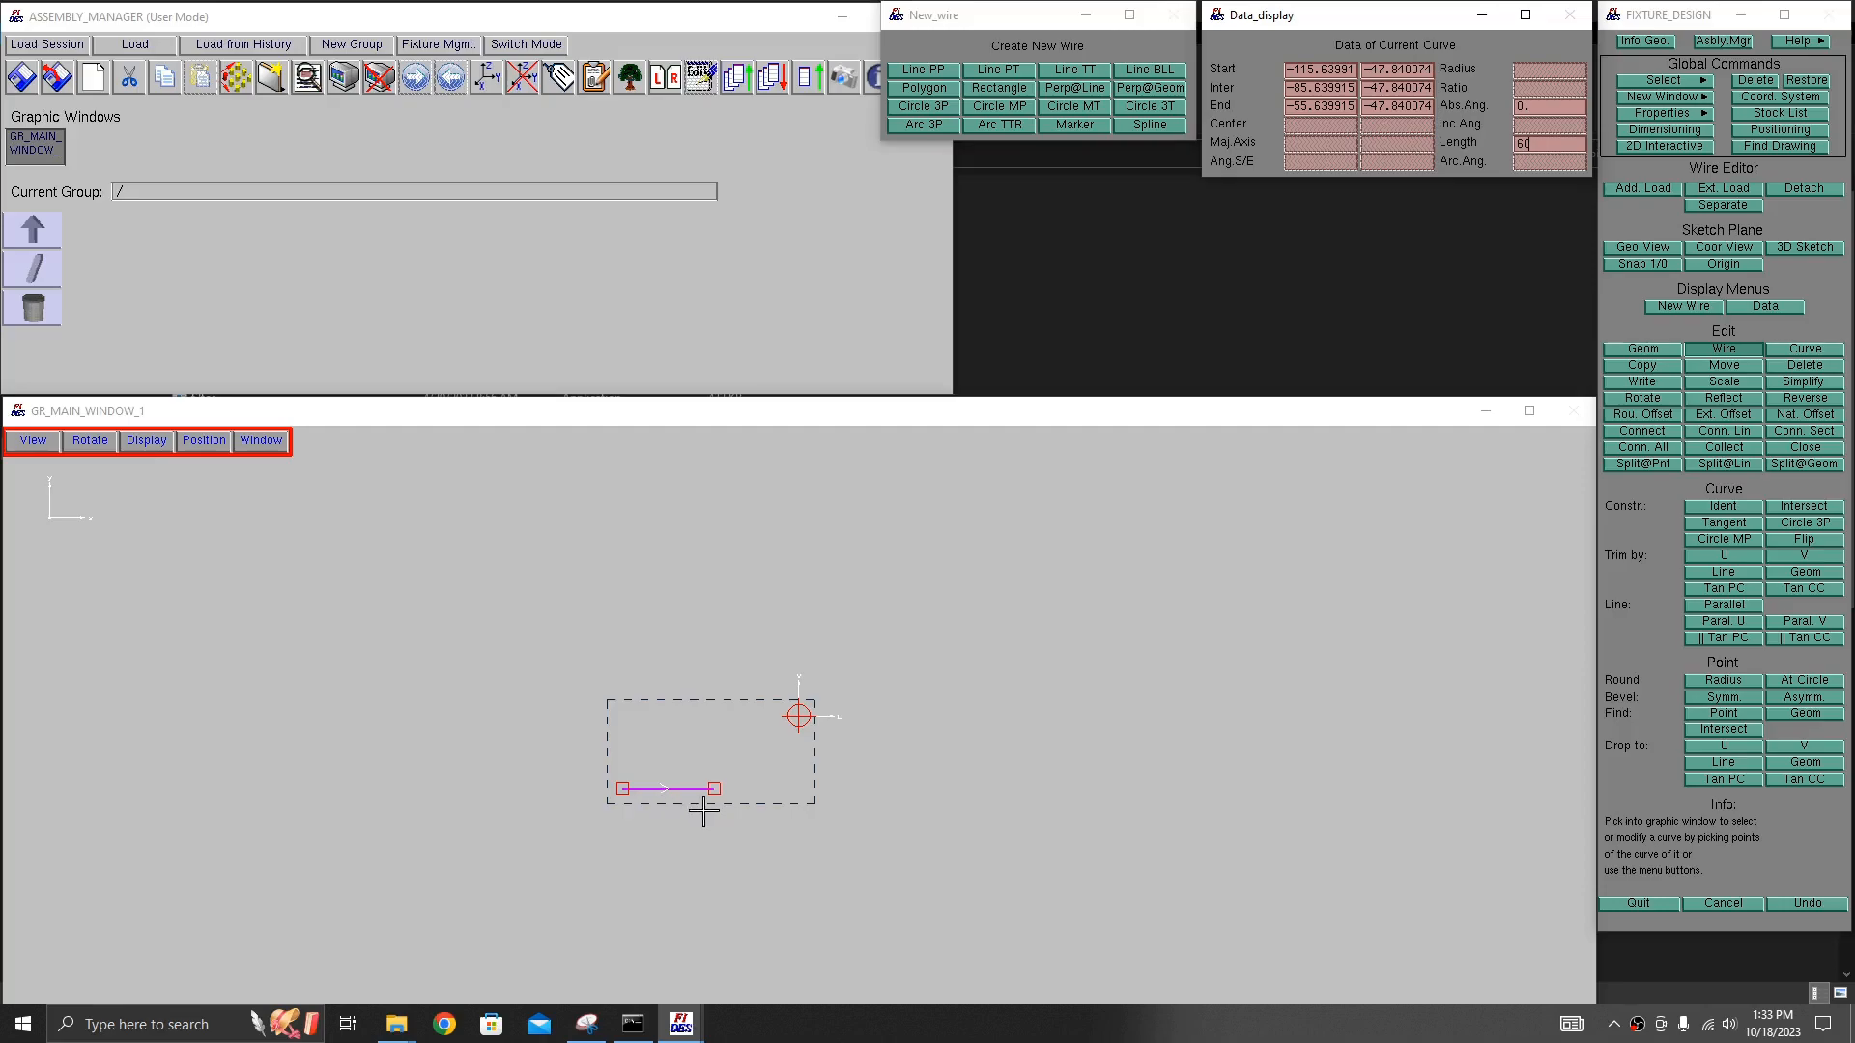
- Try zooming, panning and rotating the view around the horizontal line, and return to the front view
middle_drag(748, 805, 943, 775)
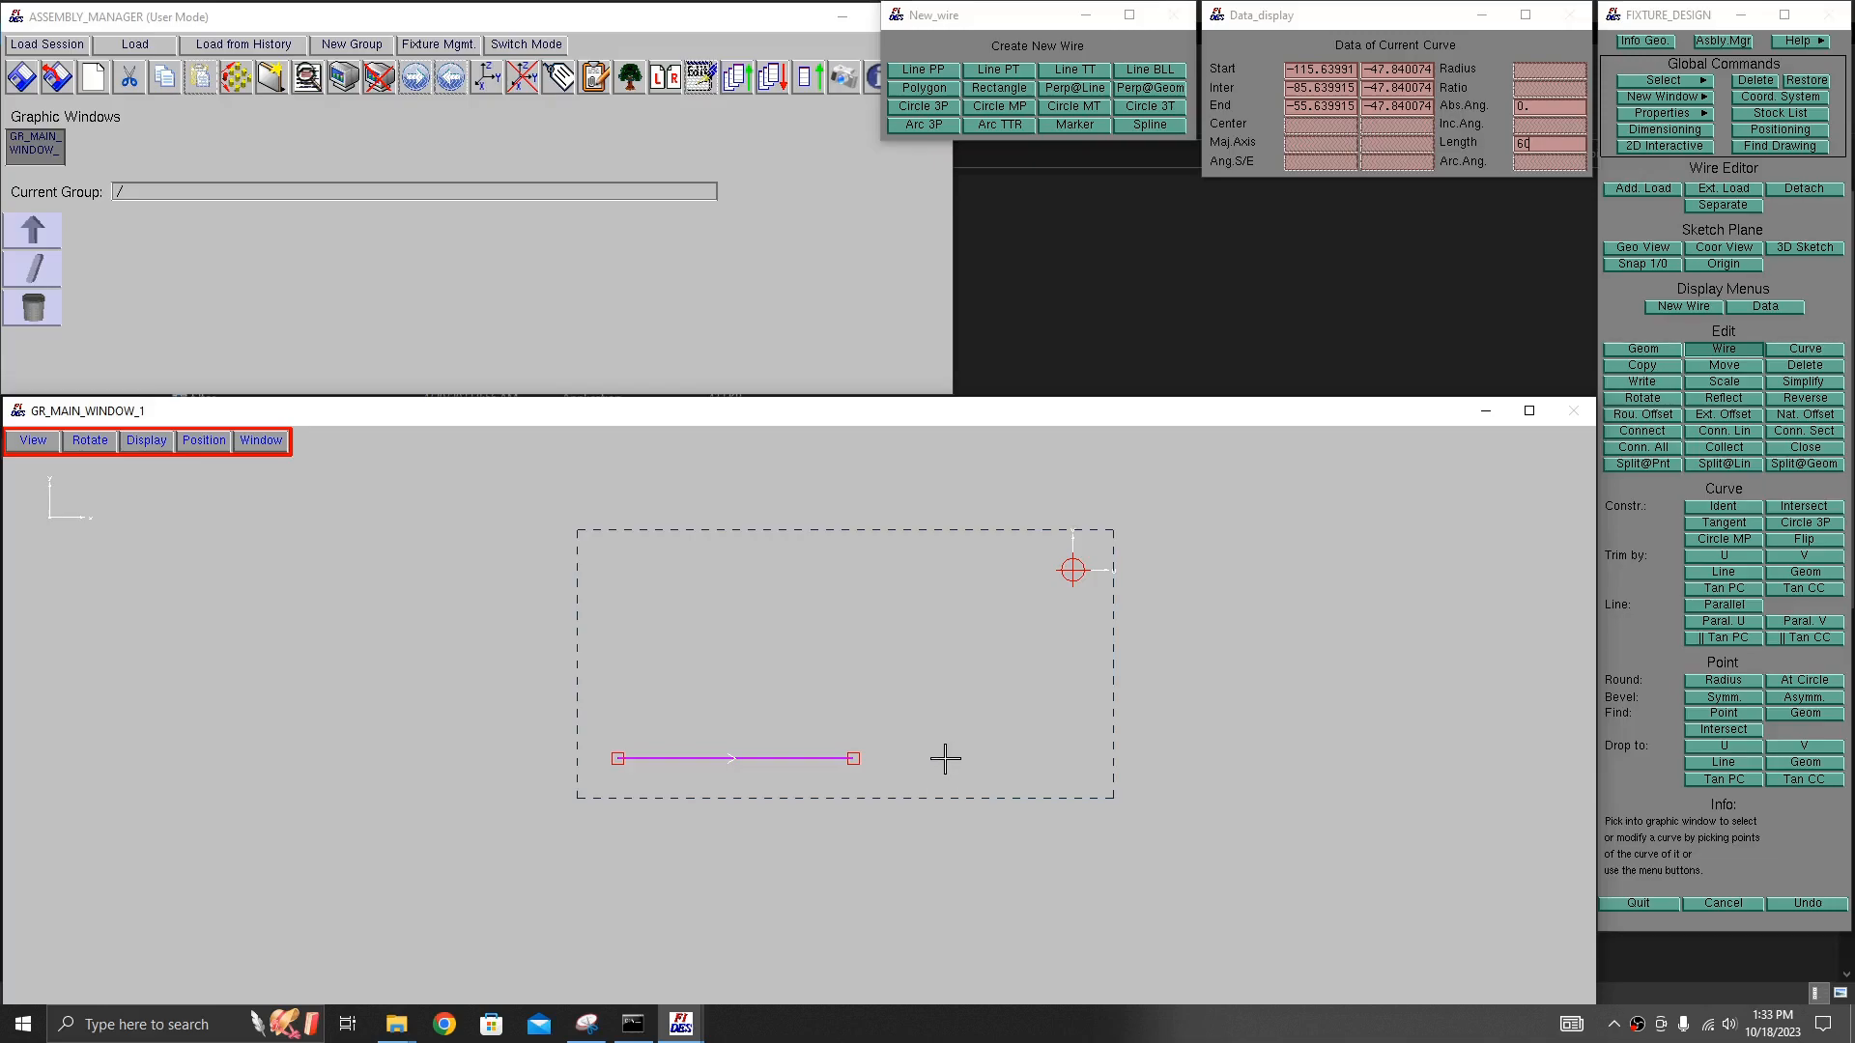
right_drag(982, 745, 896, 747)
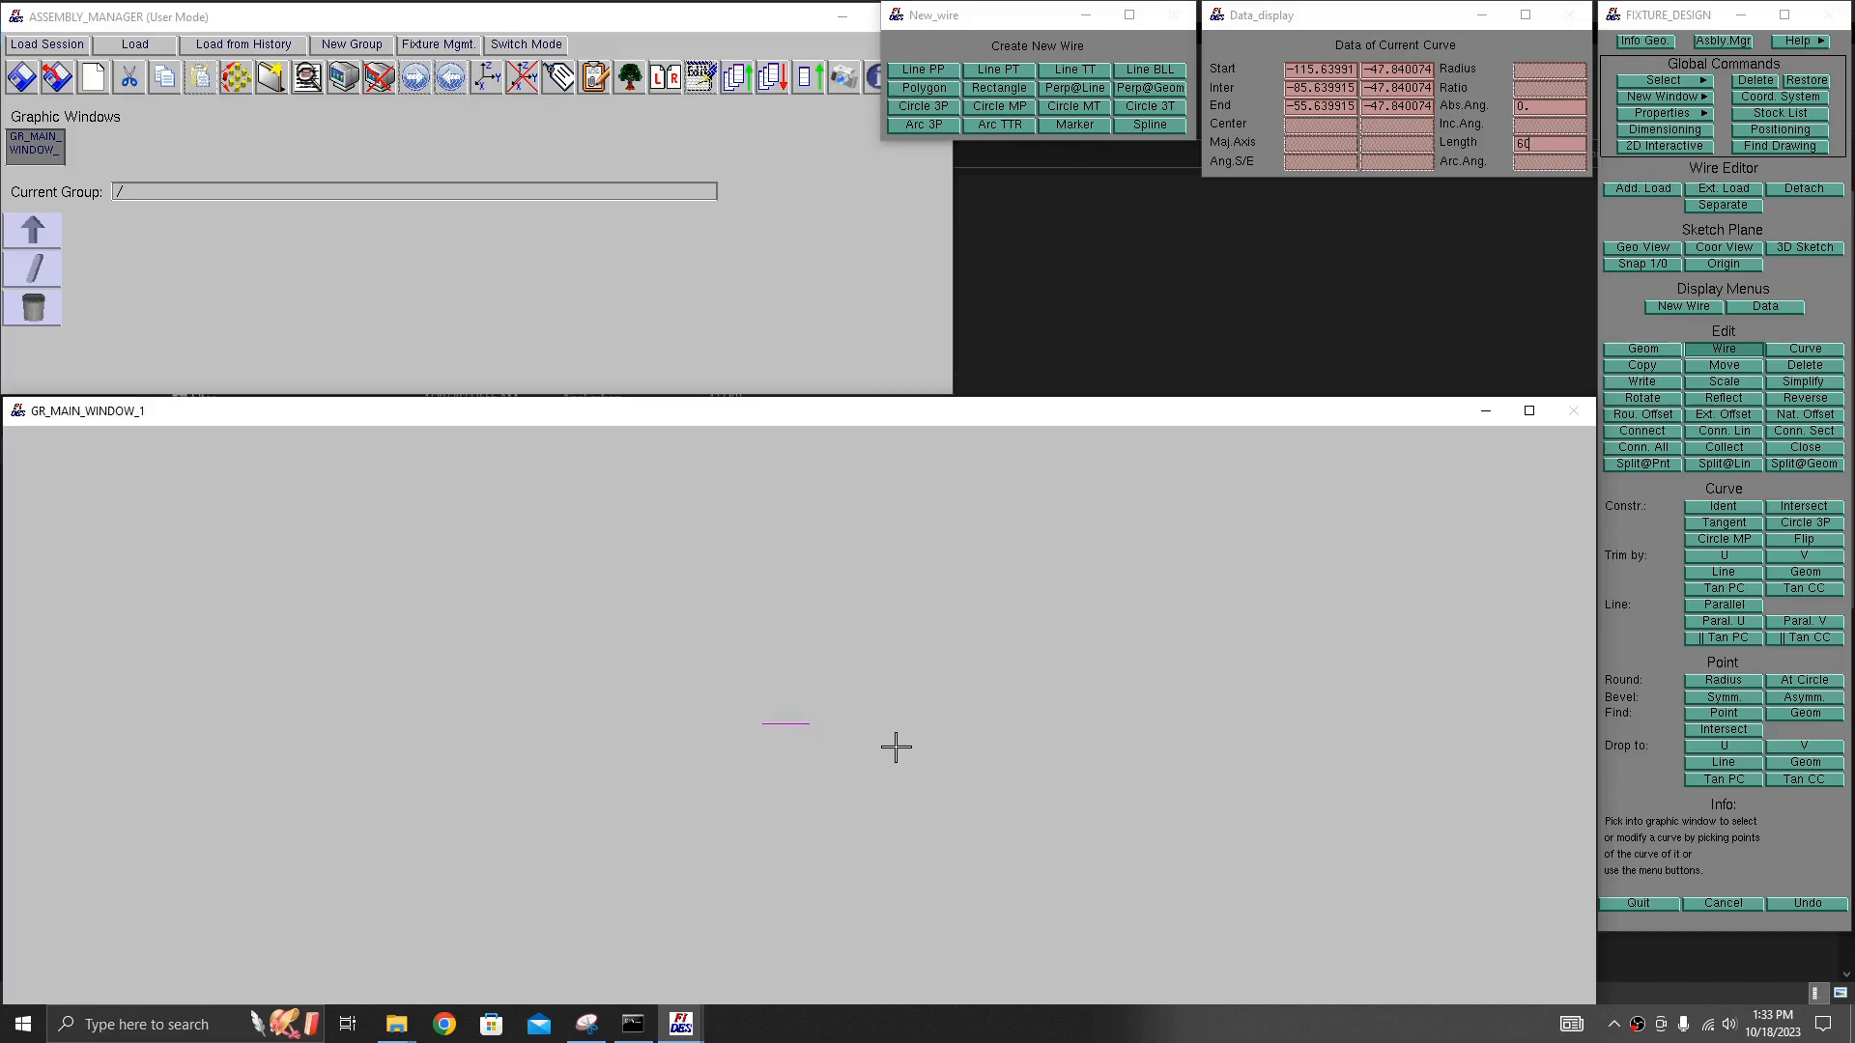
right_drag(1150, 744, 1150, 745)
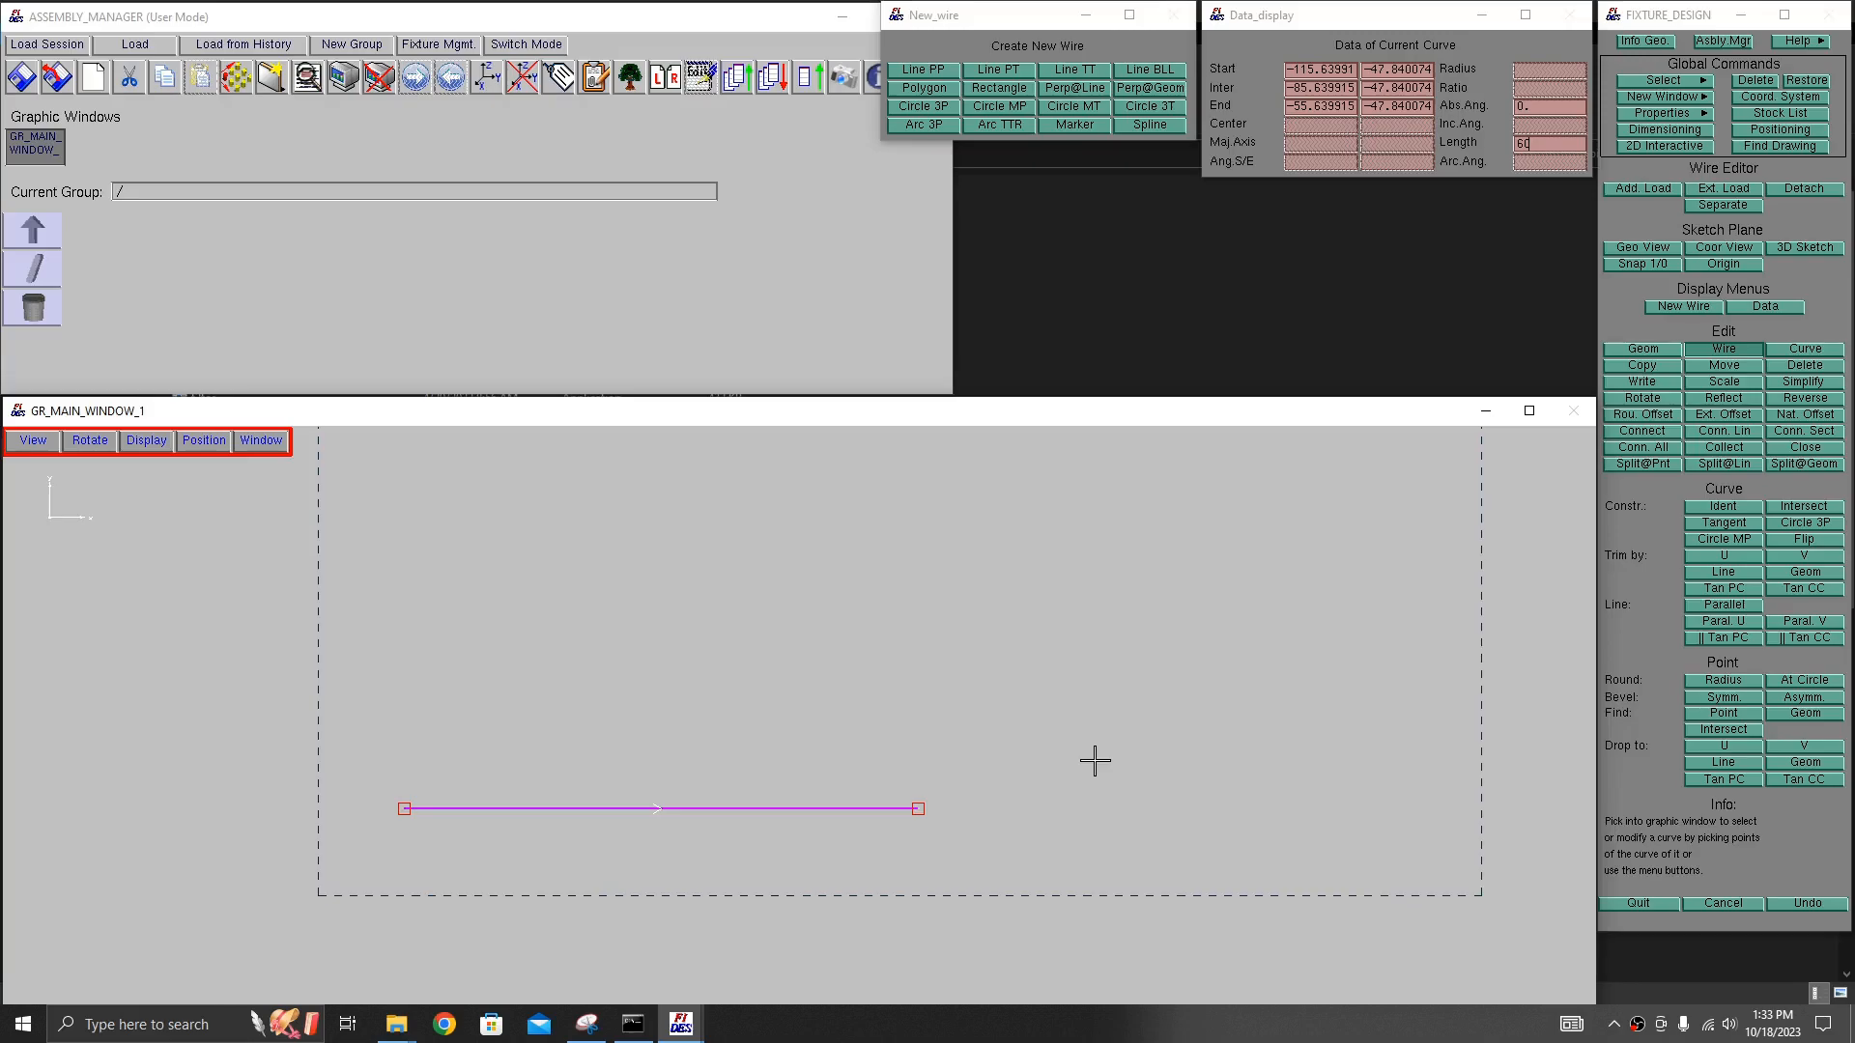
middle_drag(1073, 735, 1098, 703)
mouse_move(1083, 712)
right_down()
mouse_move(972, 717)
mouse_move(952, 697)
mouse_move(1121, 708)
mouse_move(1106, 725)
right_up()
drag(1106, 725, 1216, 674)
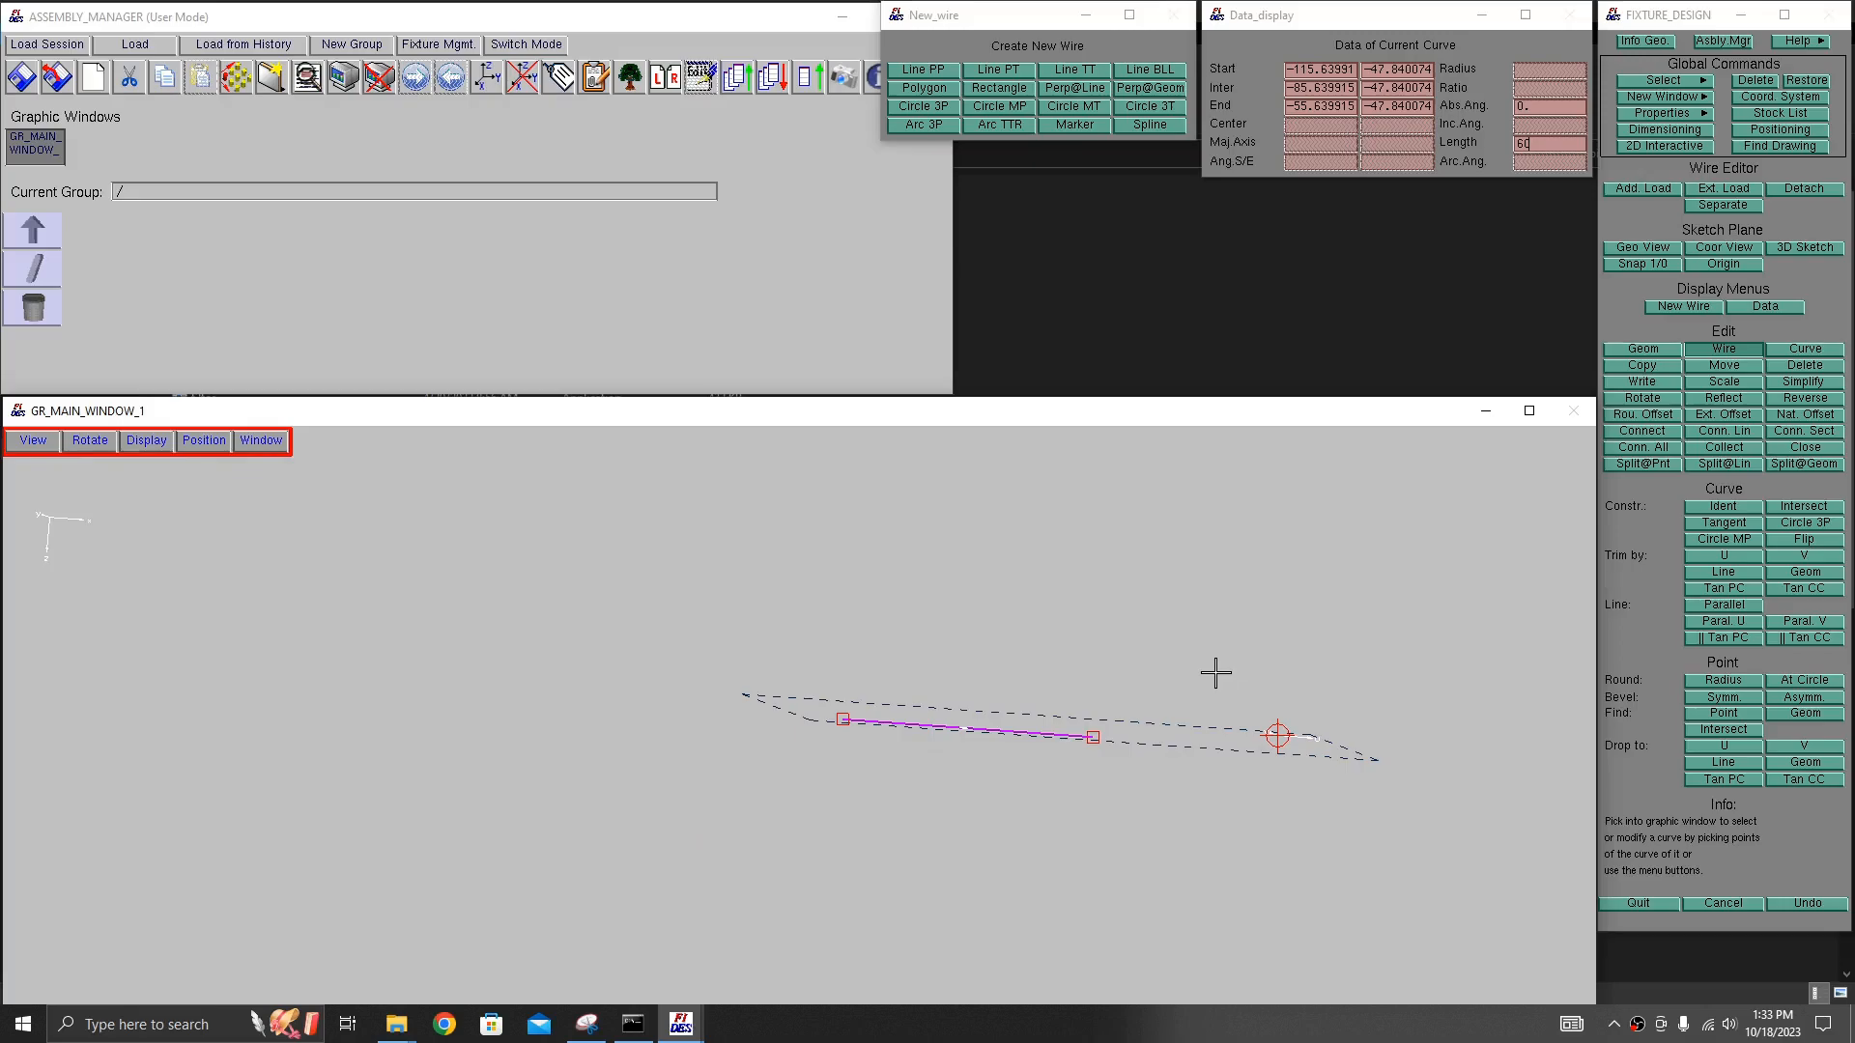
middle_click(1049, 611)
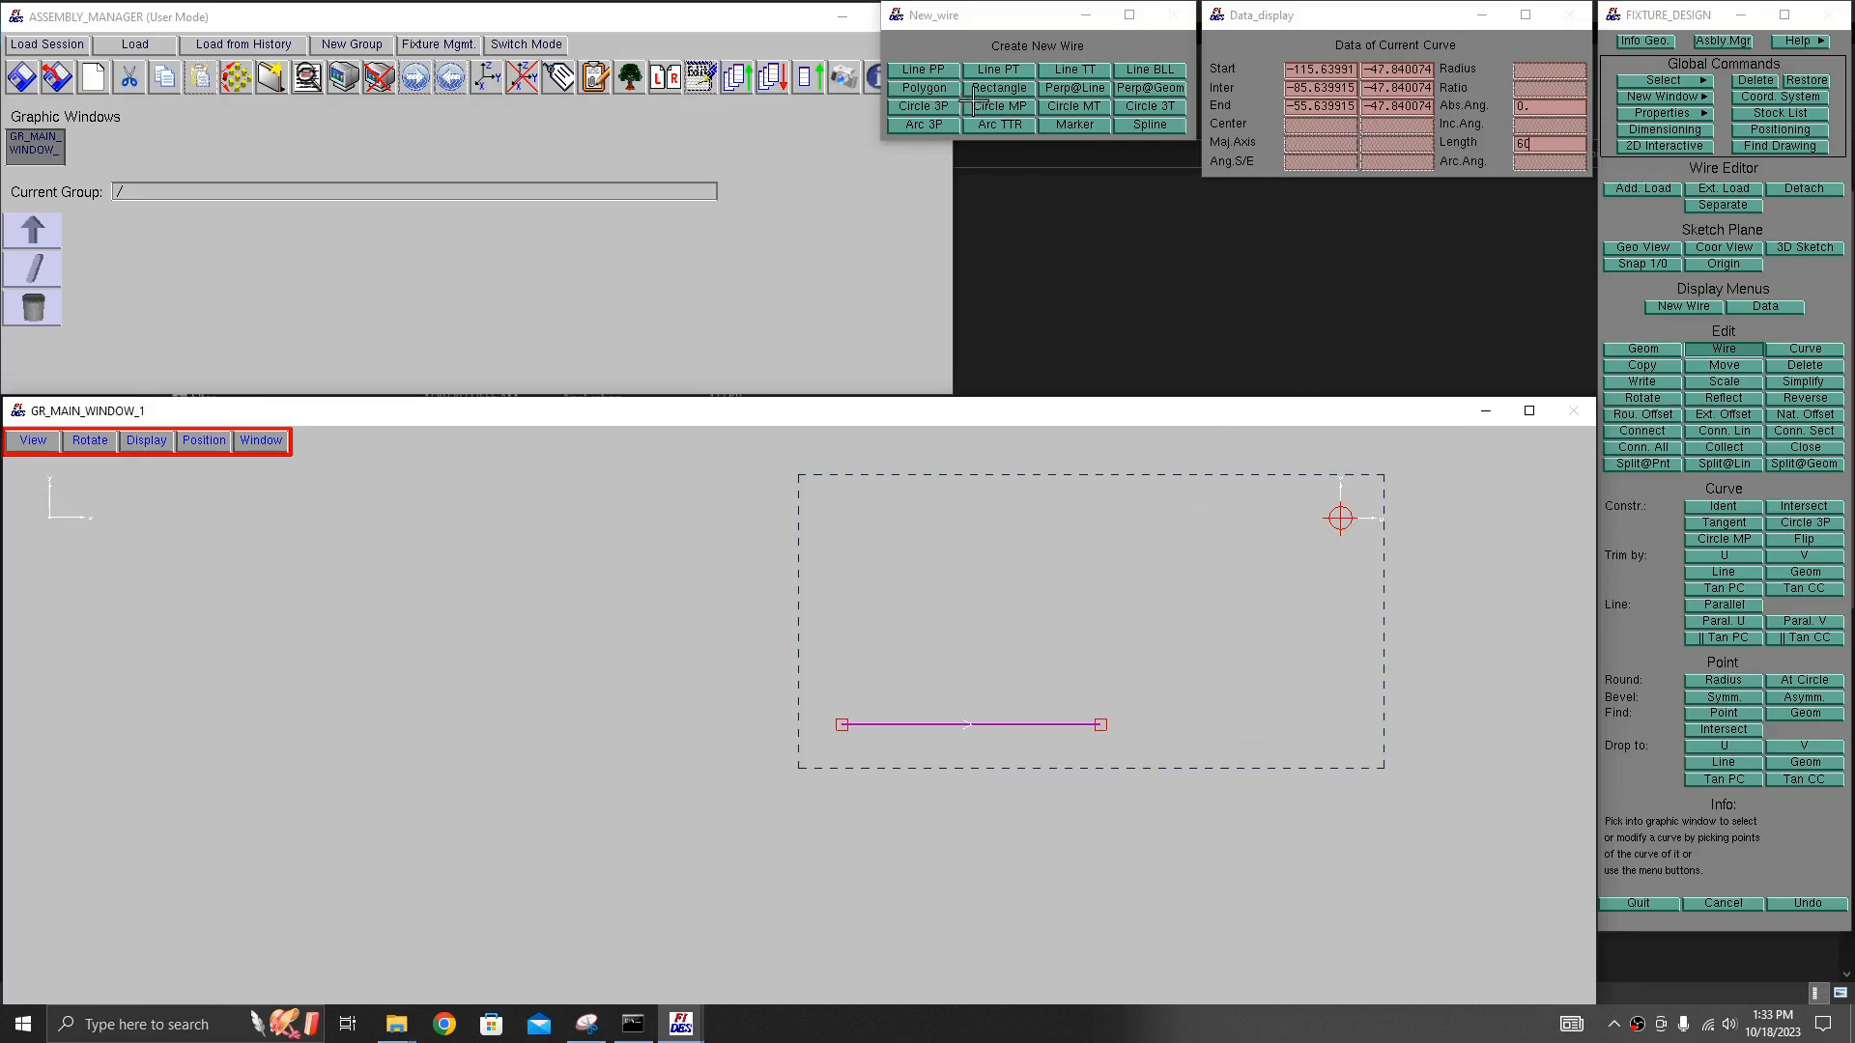
- Draw a vertical Line PP about 12.2 long upward from the right end of the horizontal line
click(936, 69)
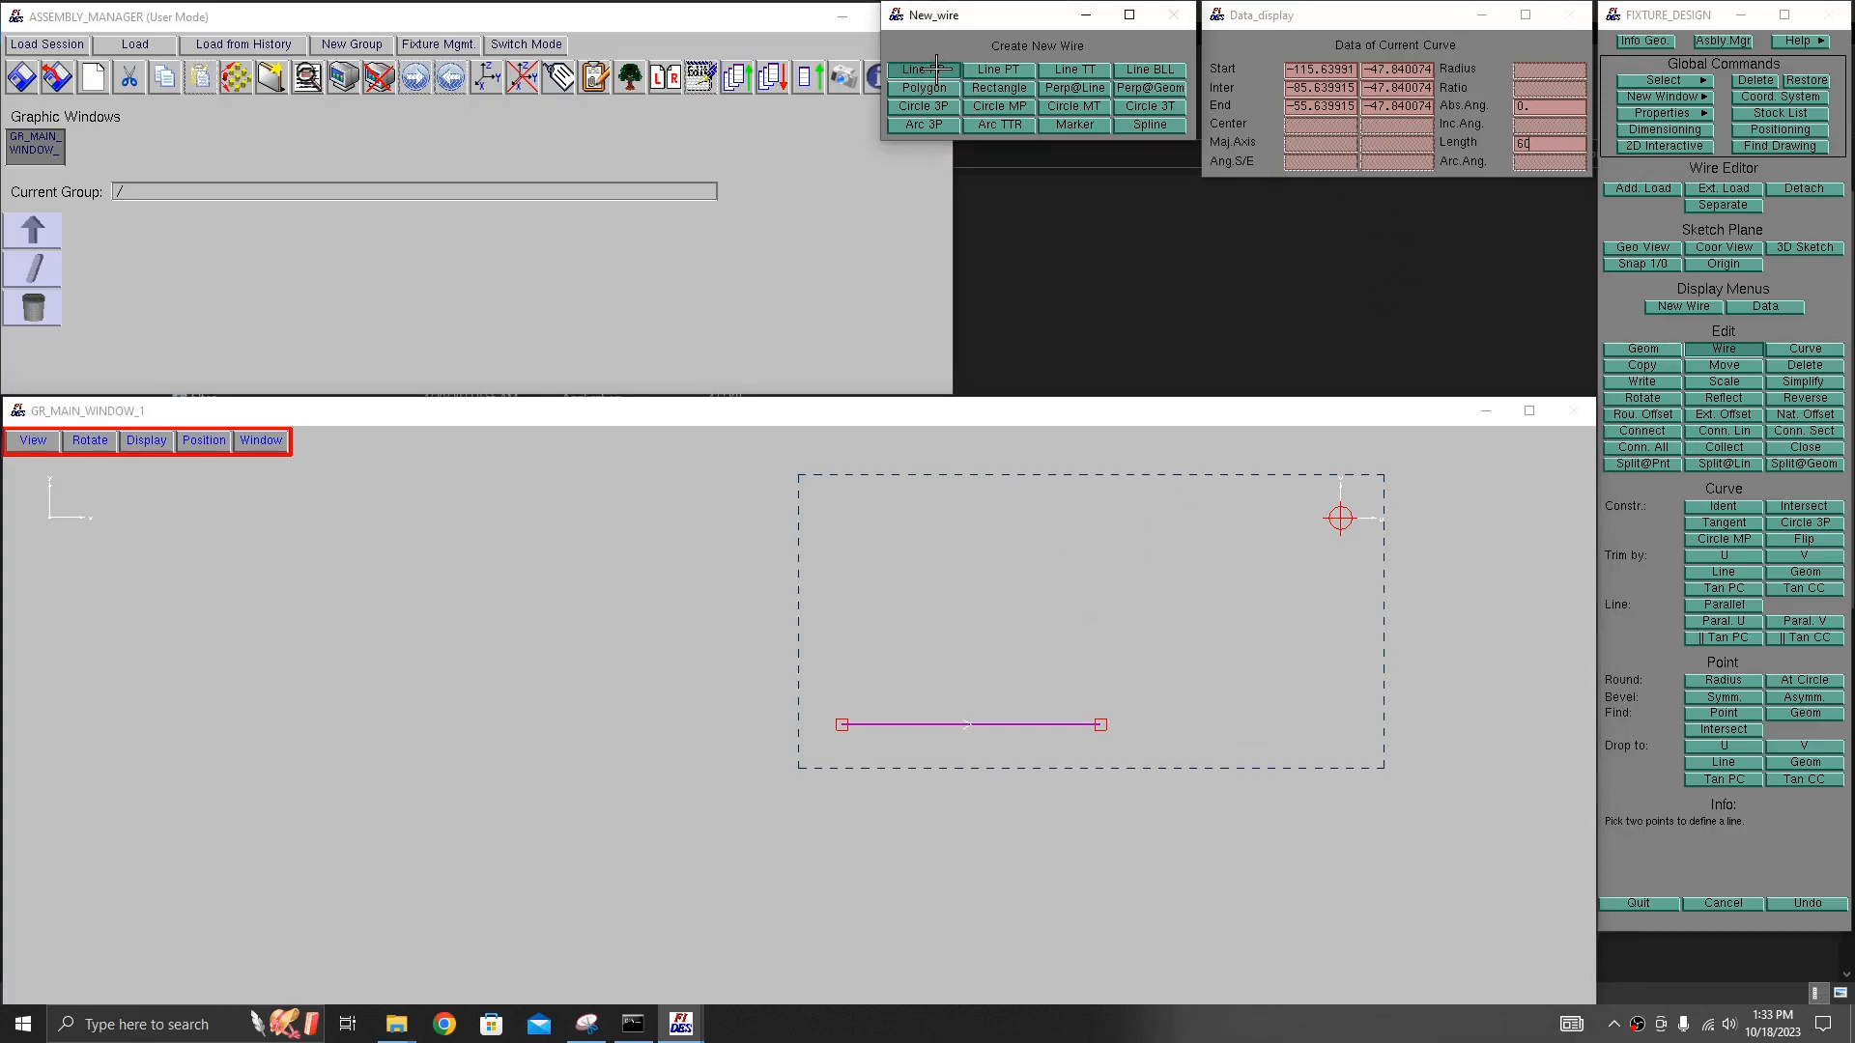
click(1100, 724)
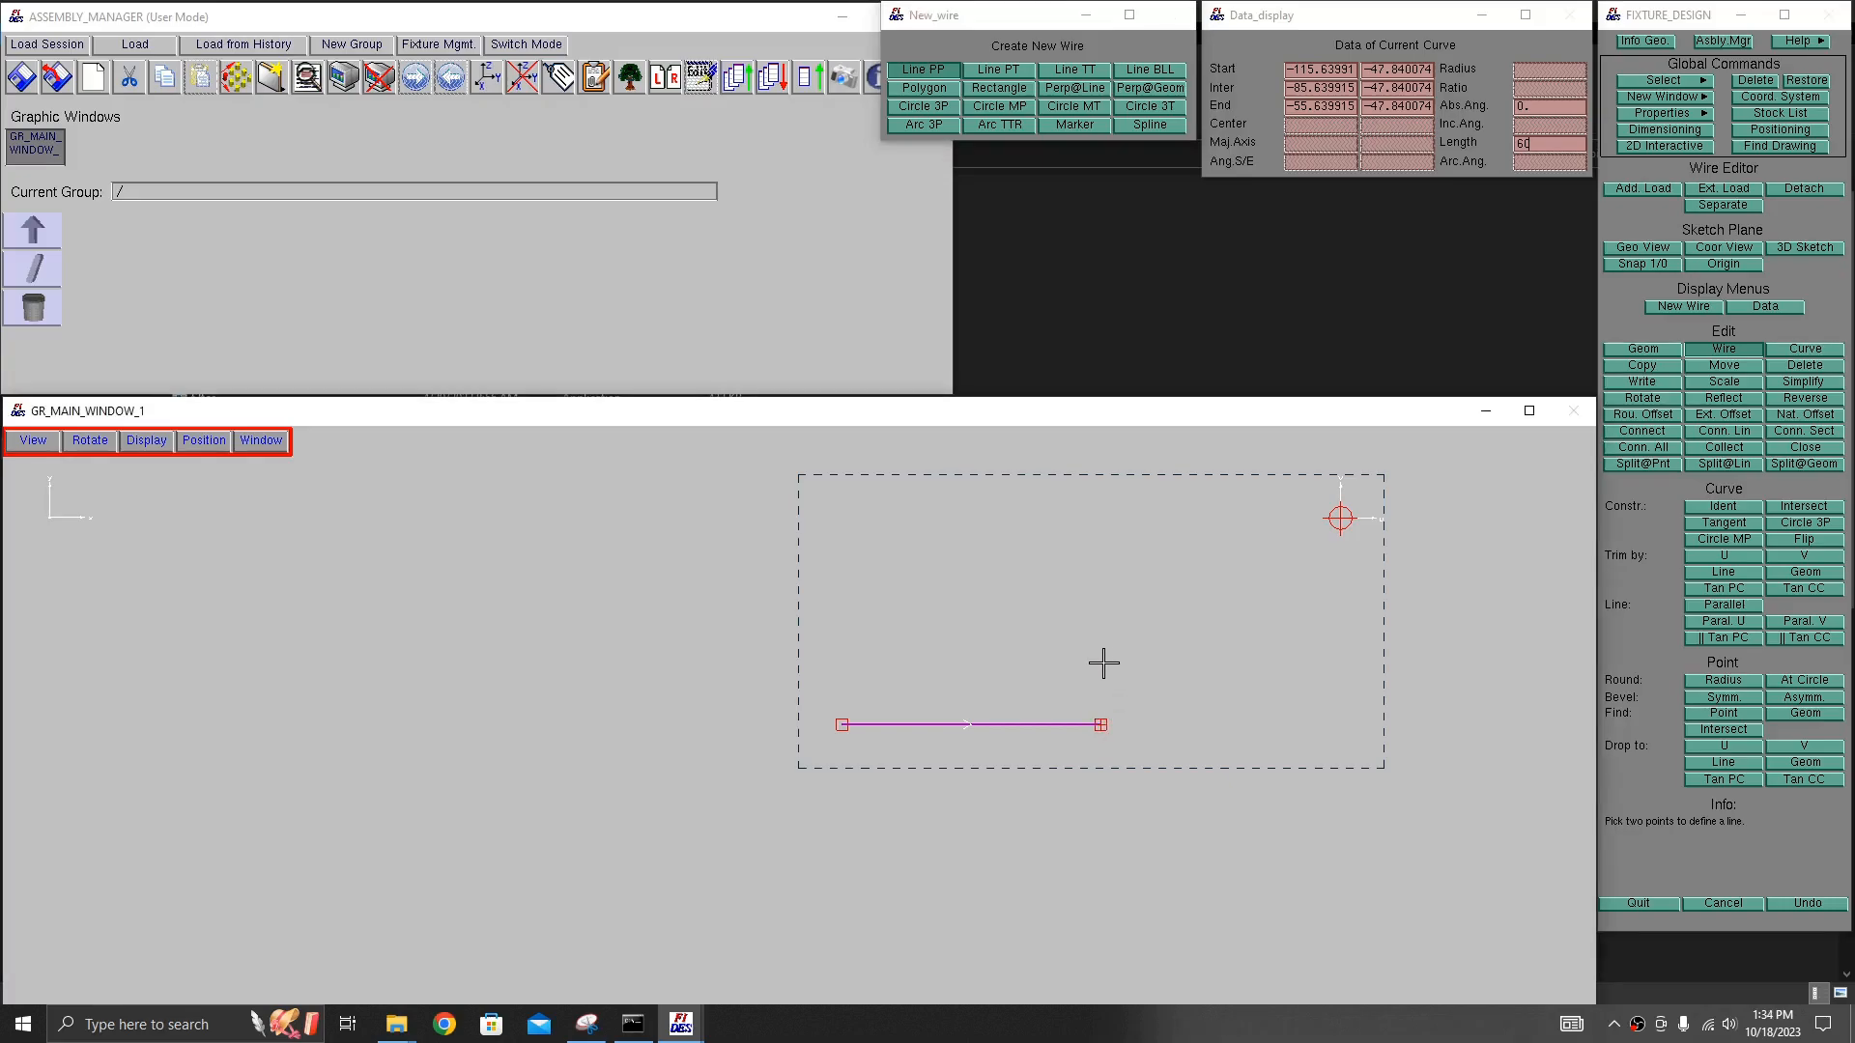
click(1100, 672)
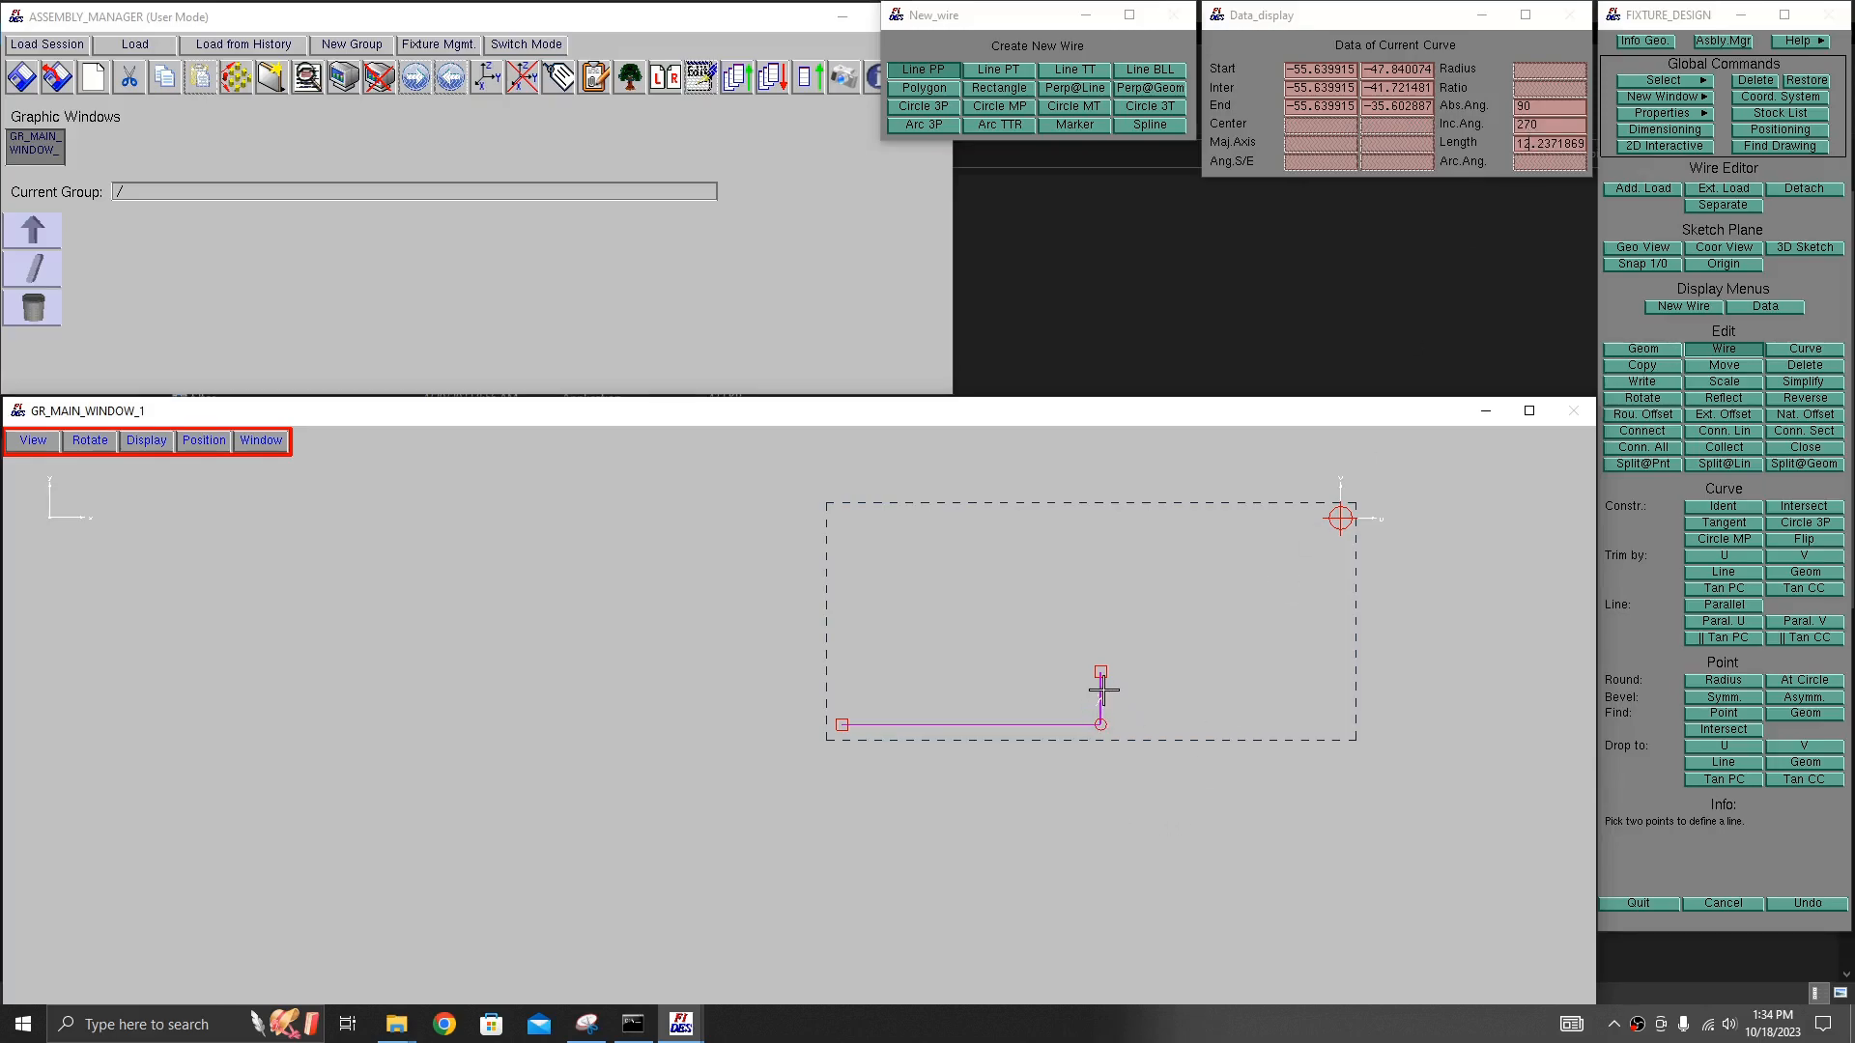
- Set the vertical line's length to 20
click(1541, 145)
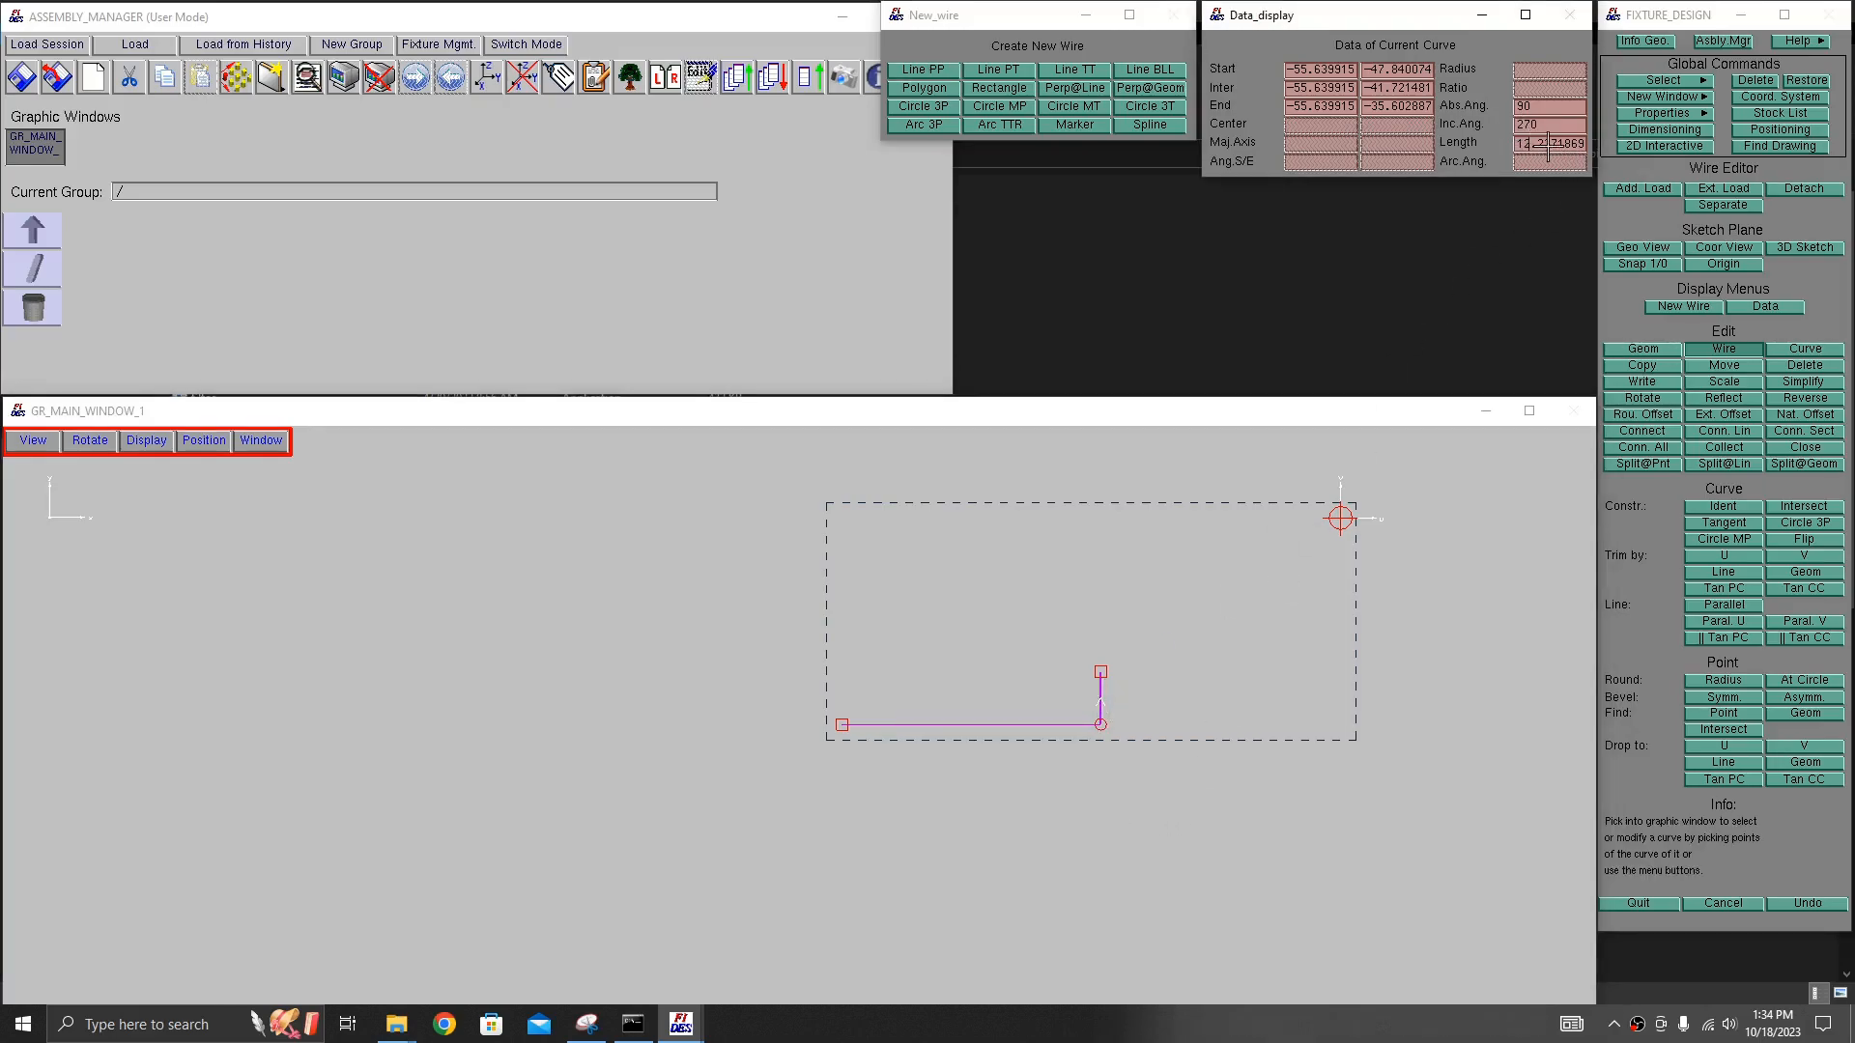
key(Delete)
key(Delete)
key(Delete)
key(Delete)
key(Delete)
key(Delete)
key(Delete)
key(Delete)
key(Return)
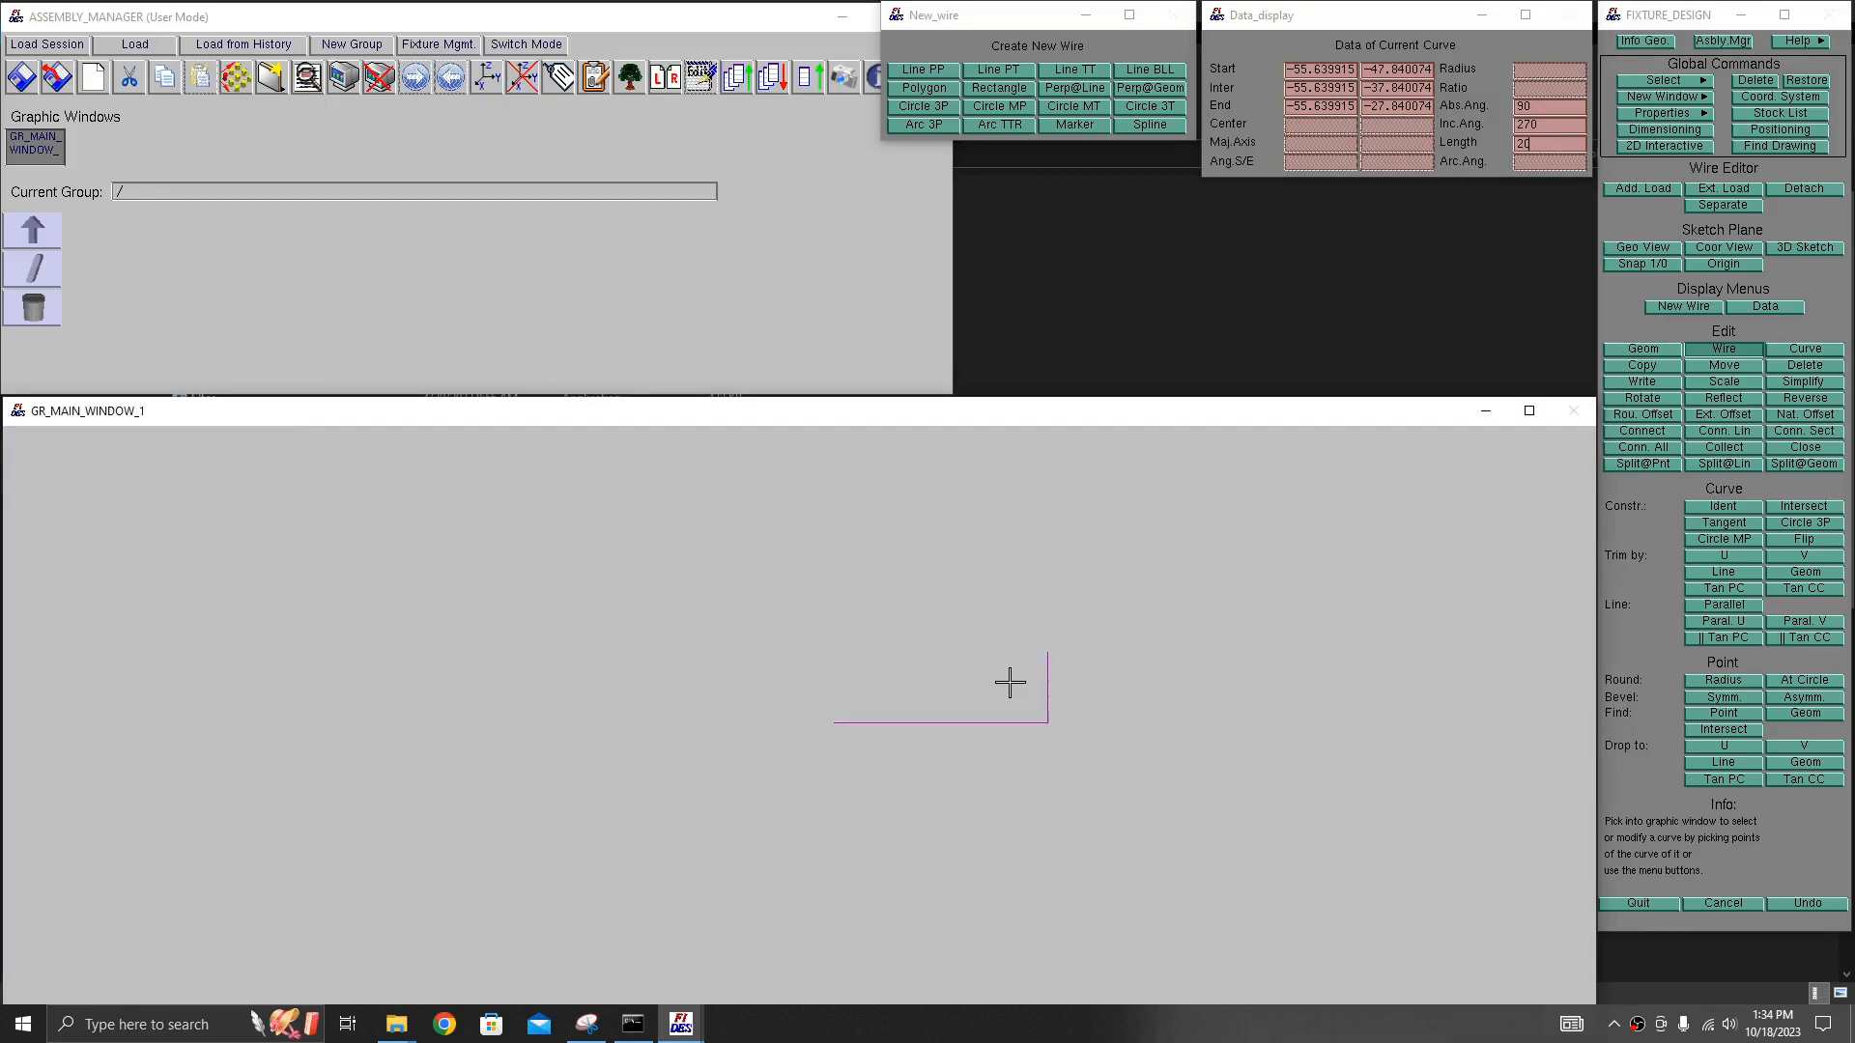
- Draw a horizontal Line PP leftward from the top of the short vertical line and set its length to 40
click(923, 69)
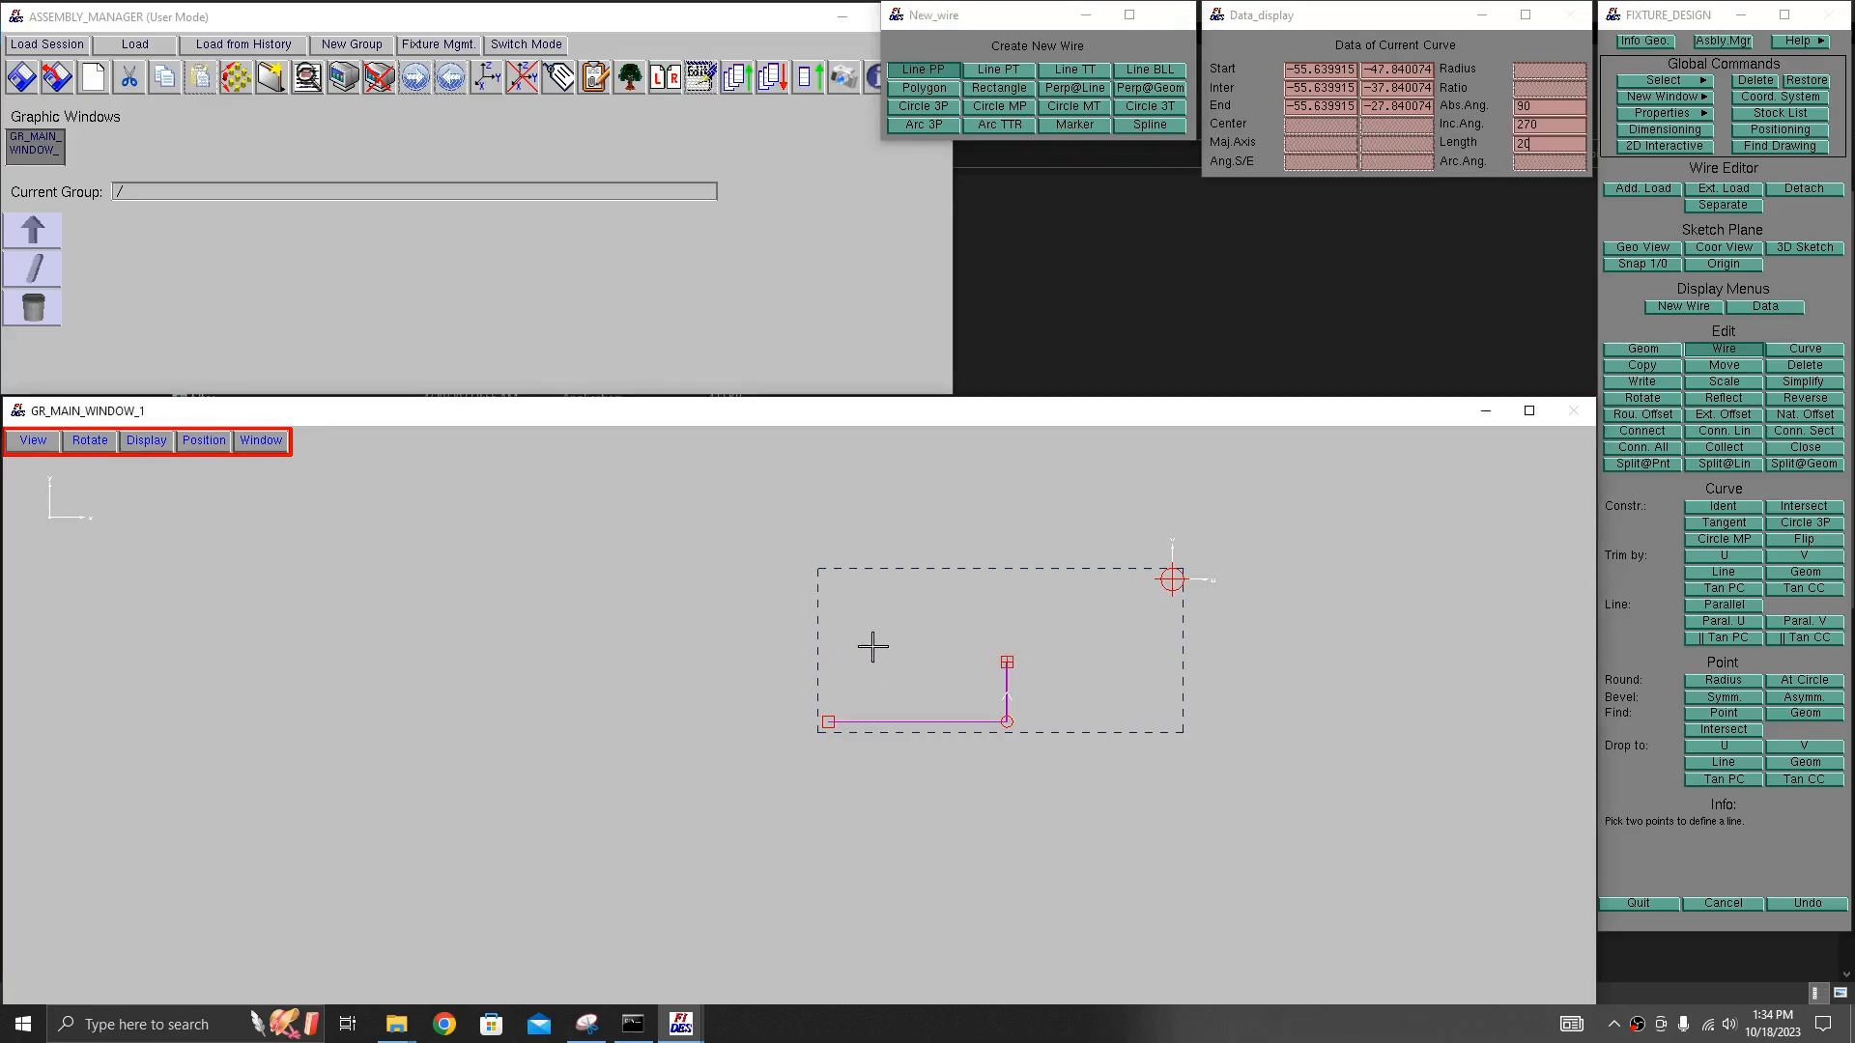
click(912, 661)
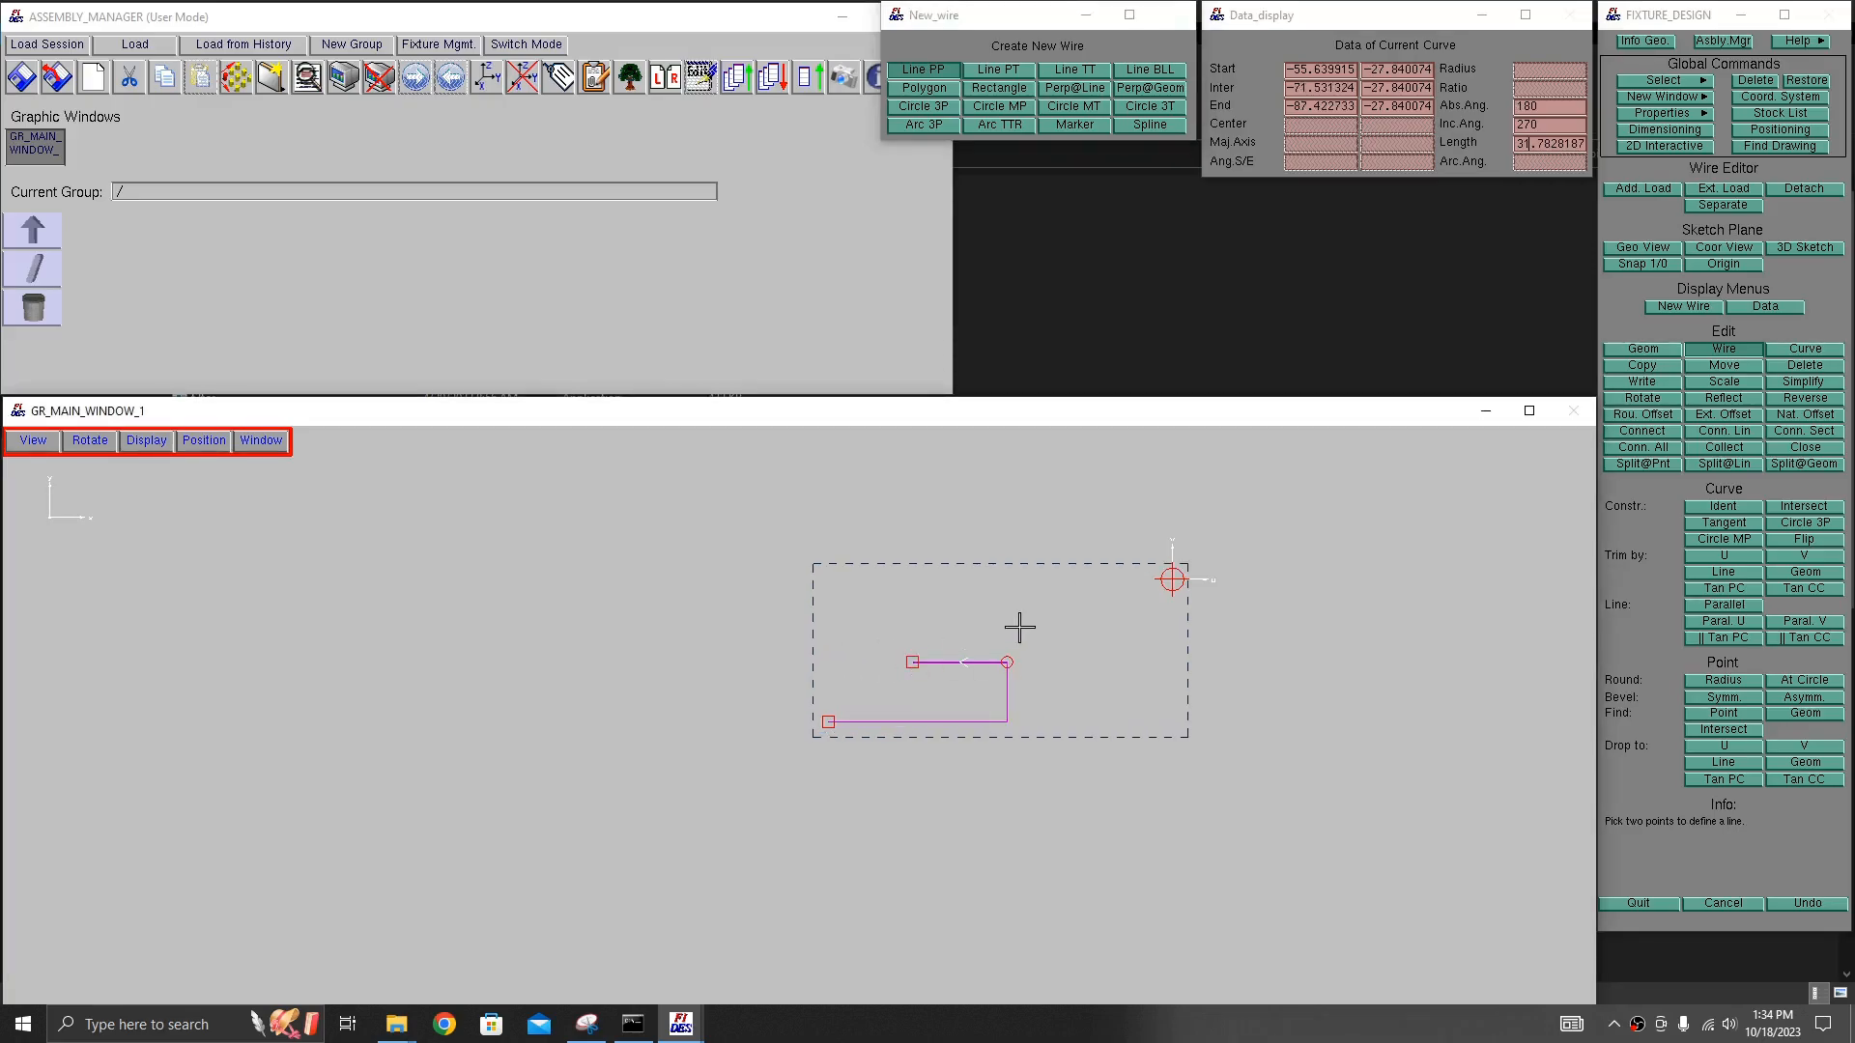
click(1531, 143)
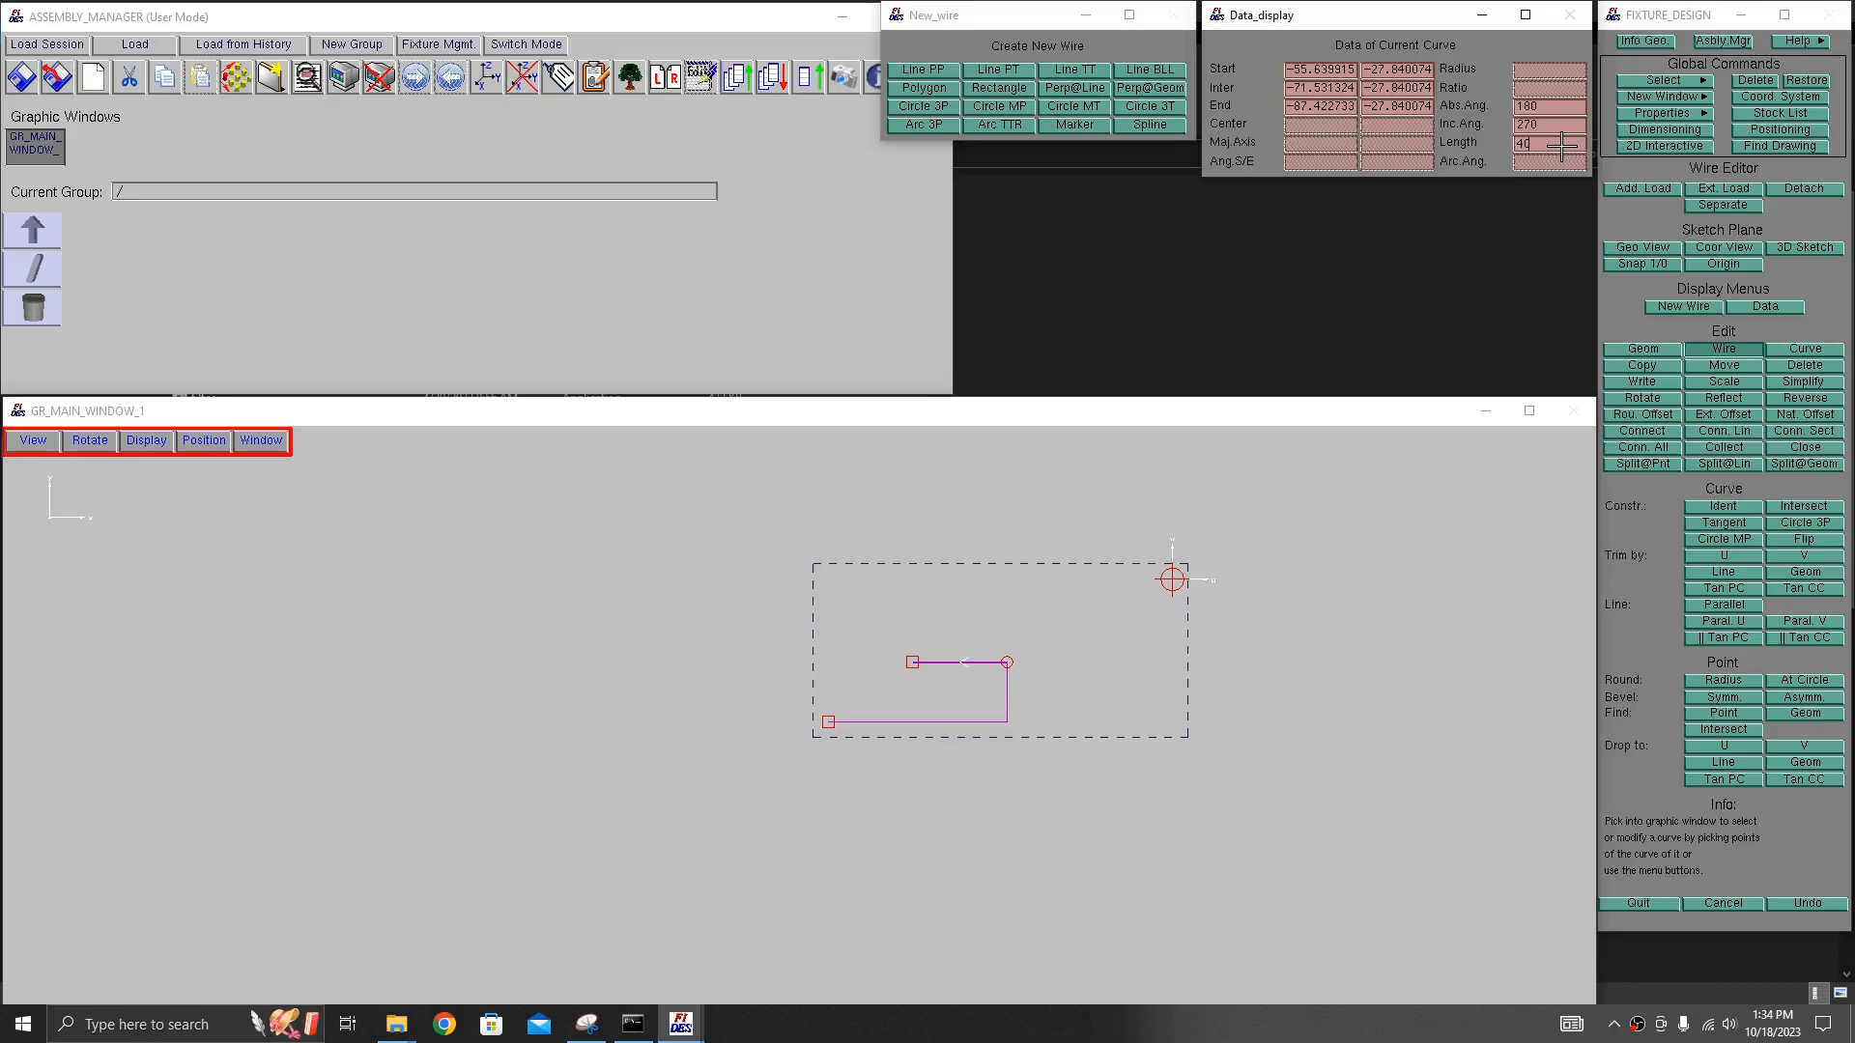
text(40)
key(Return)
- Draw a vertical Line PP upward from the left end of the inner horizontal line and set its length to 40
click(940, 65)
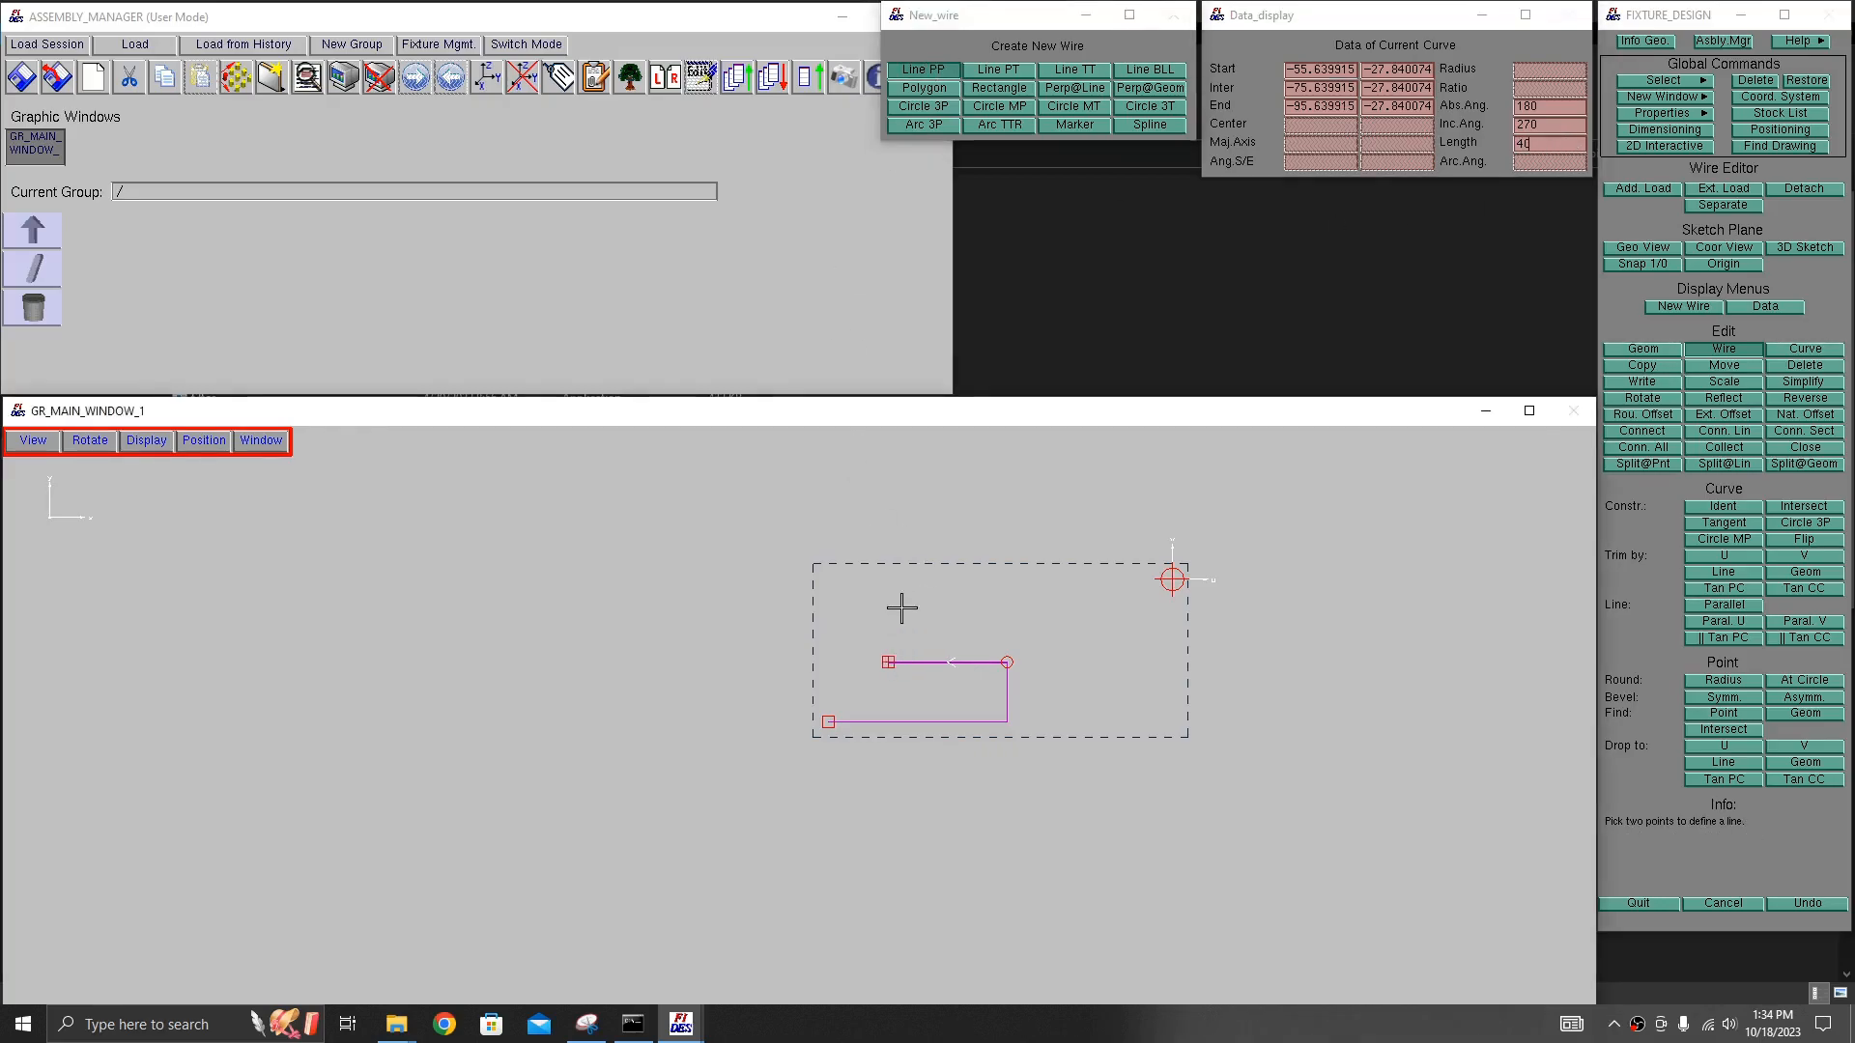
click(886, 530)
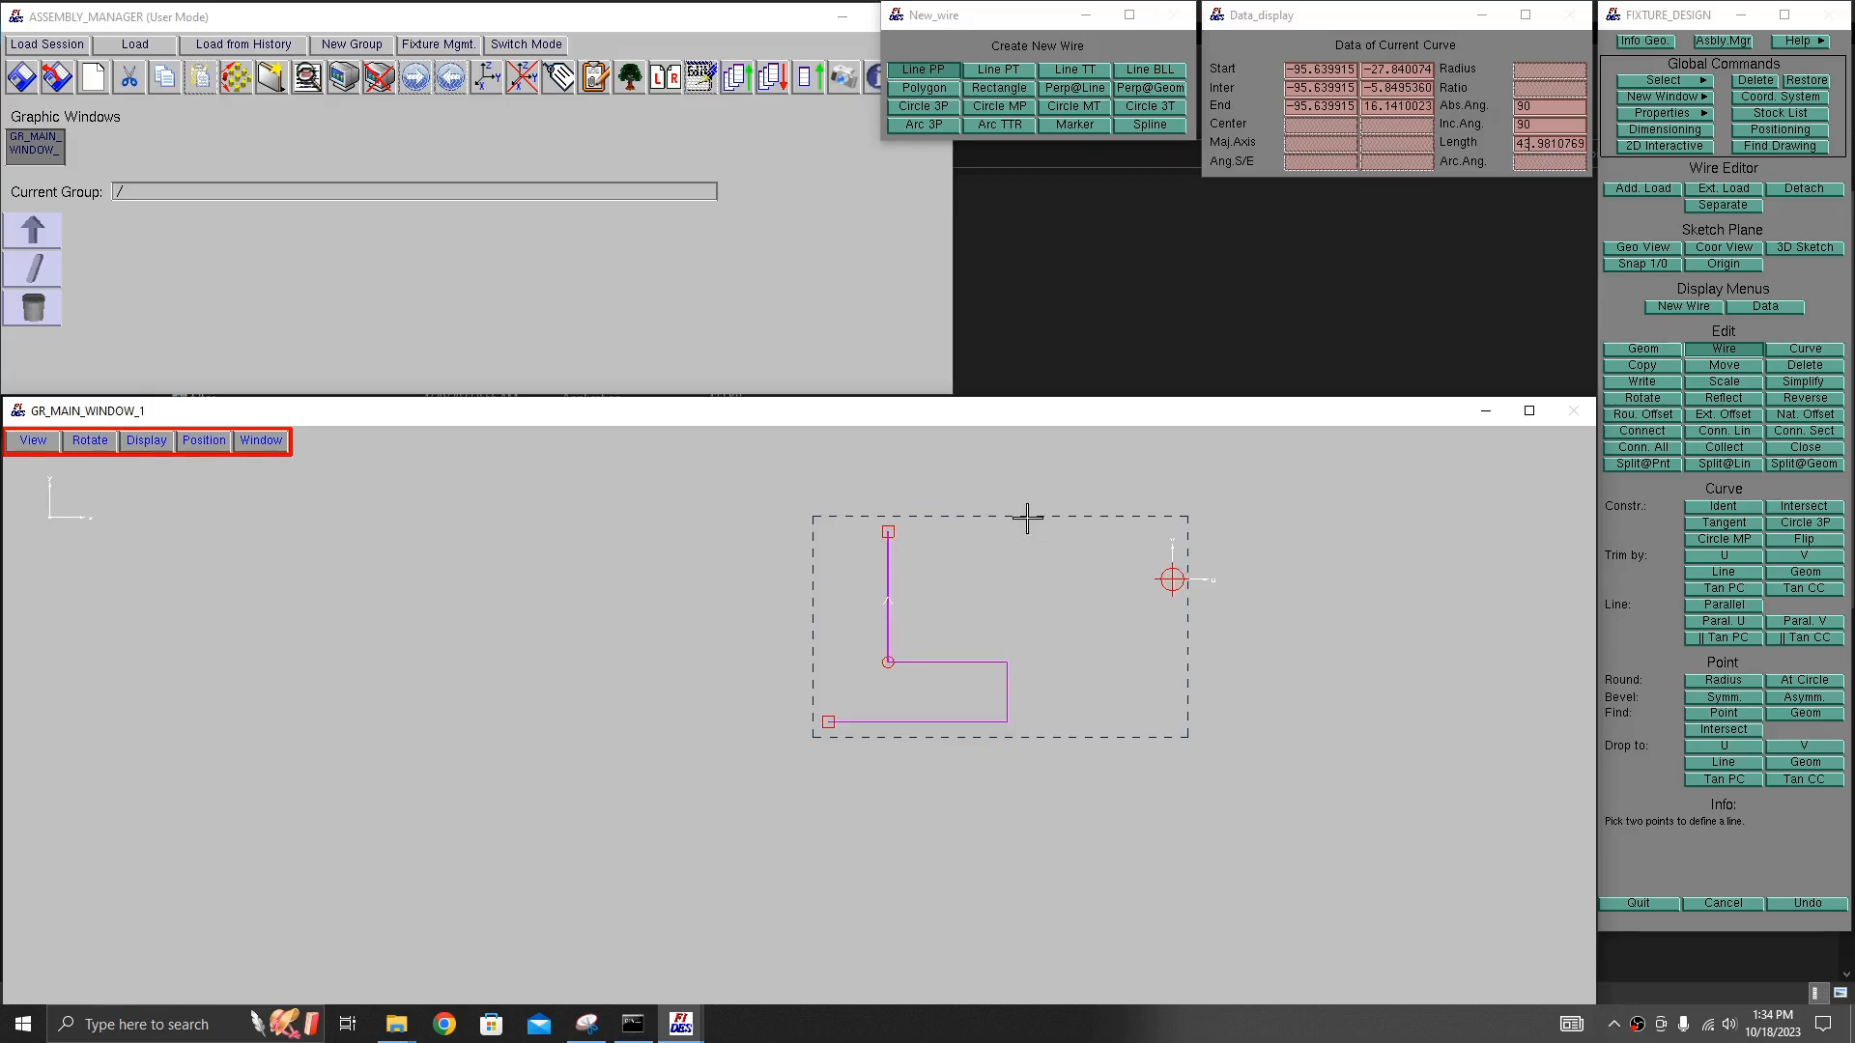
click(1530, 143)
key(Delete)
key(Delete)
key(Delete)
key(Delete)
key(Delete)
key(Delete)
key(Delete)
key(Delete)
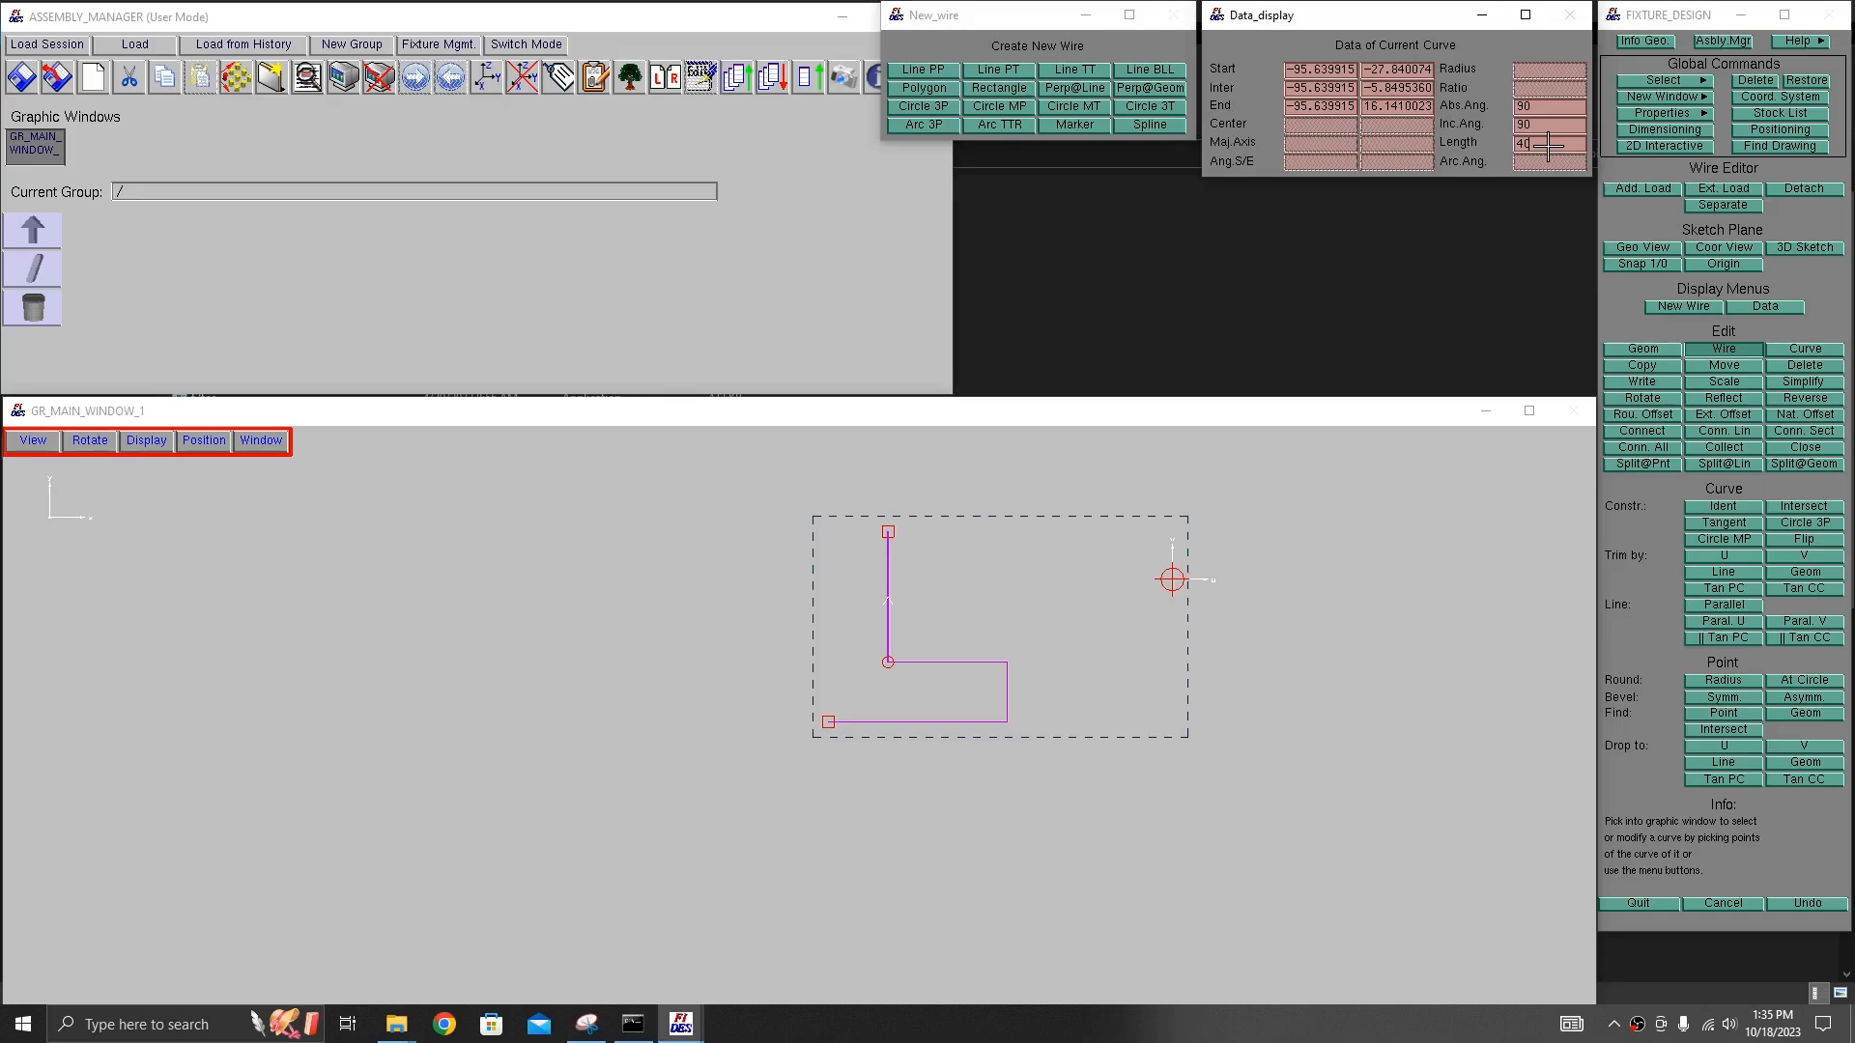
key(Return)
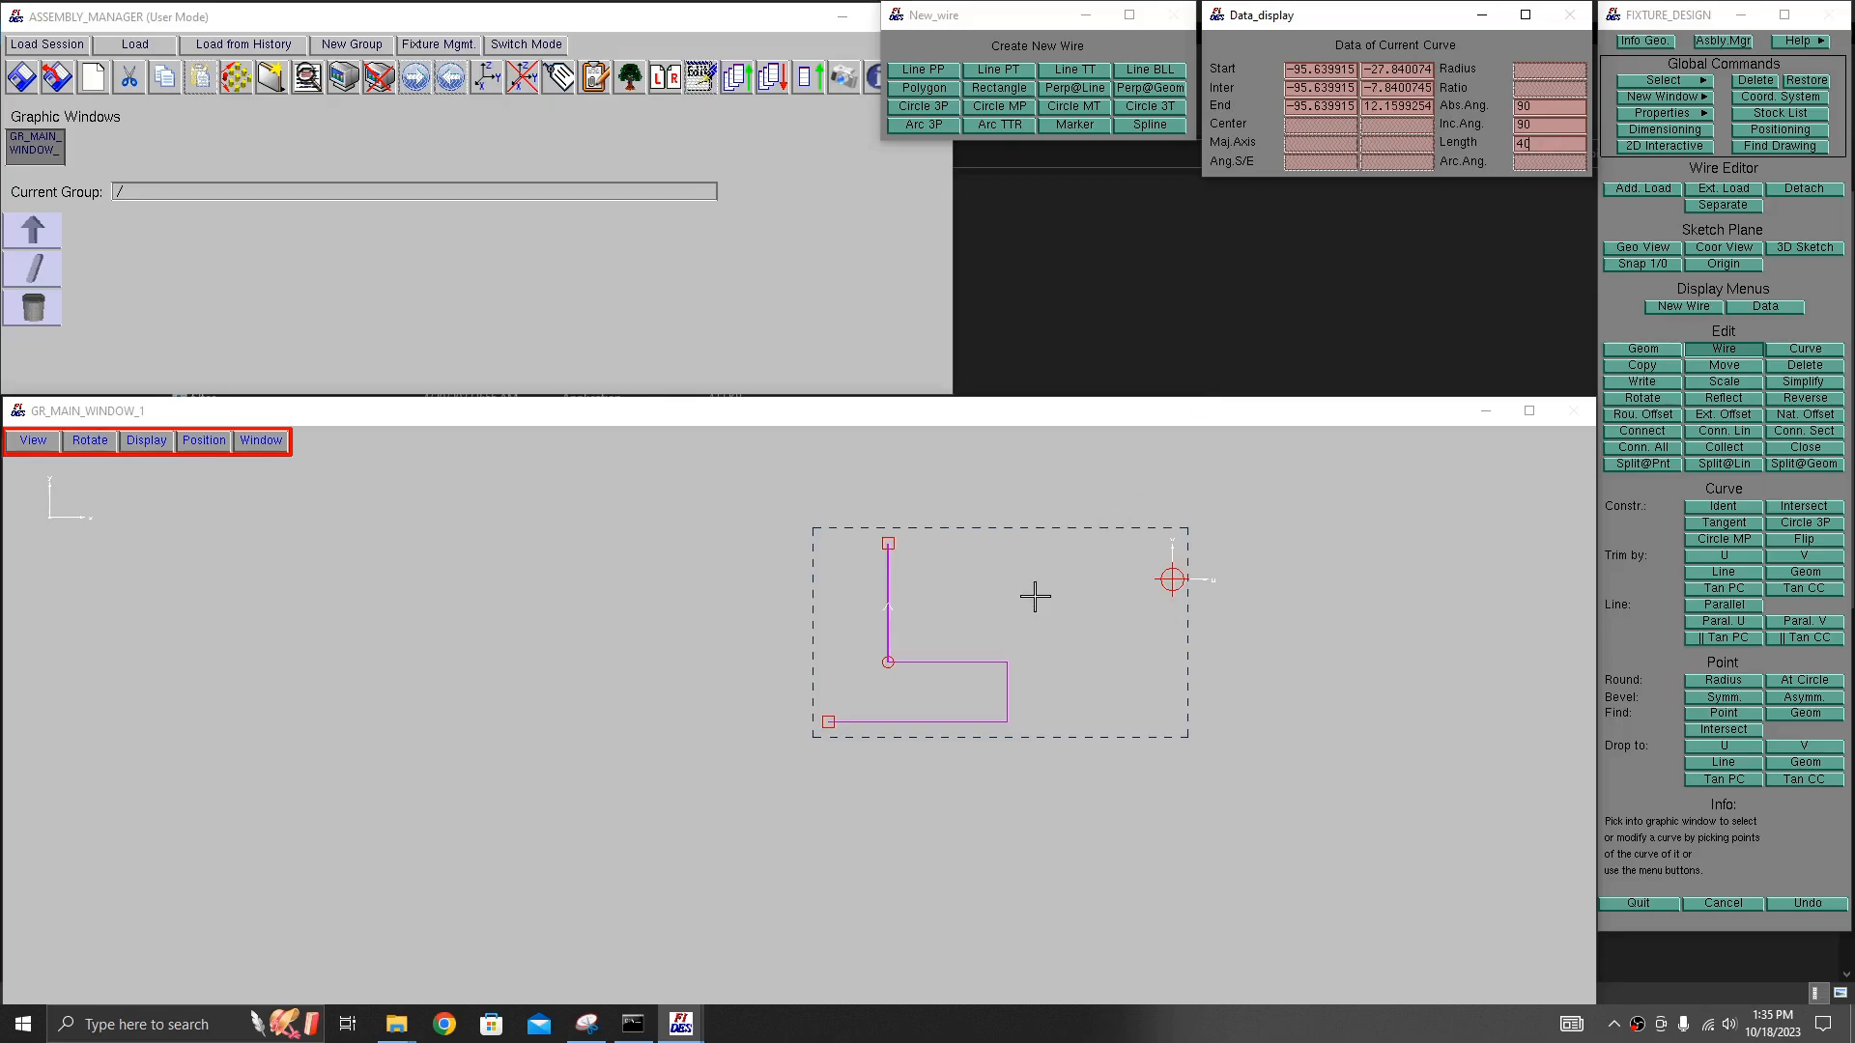
- Draw Line PP segments about 34.1 long leftward from the profile's top end and about 32.1 long upward from the base line's left end
click(922, 69)
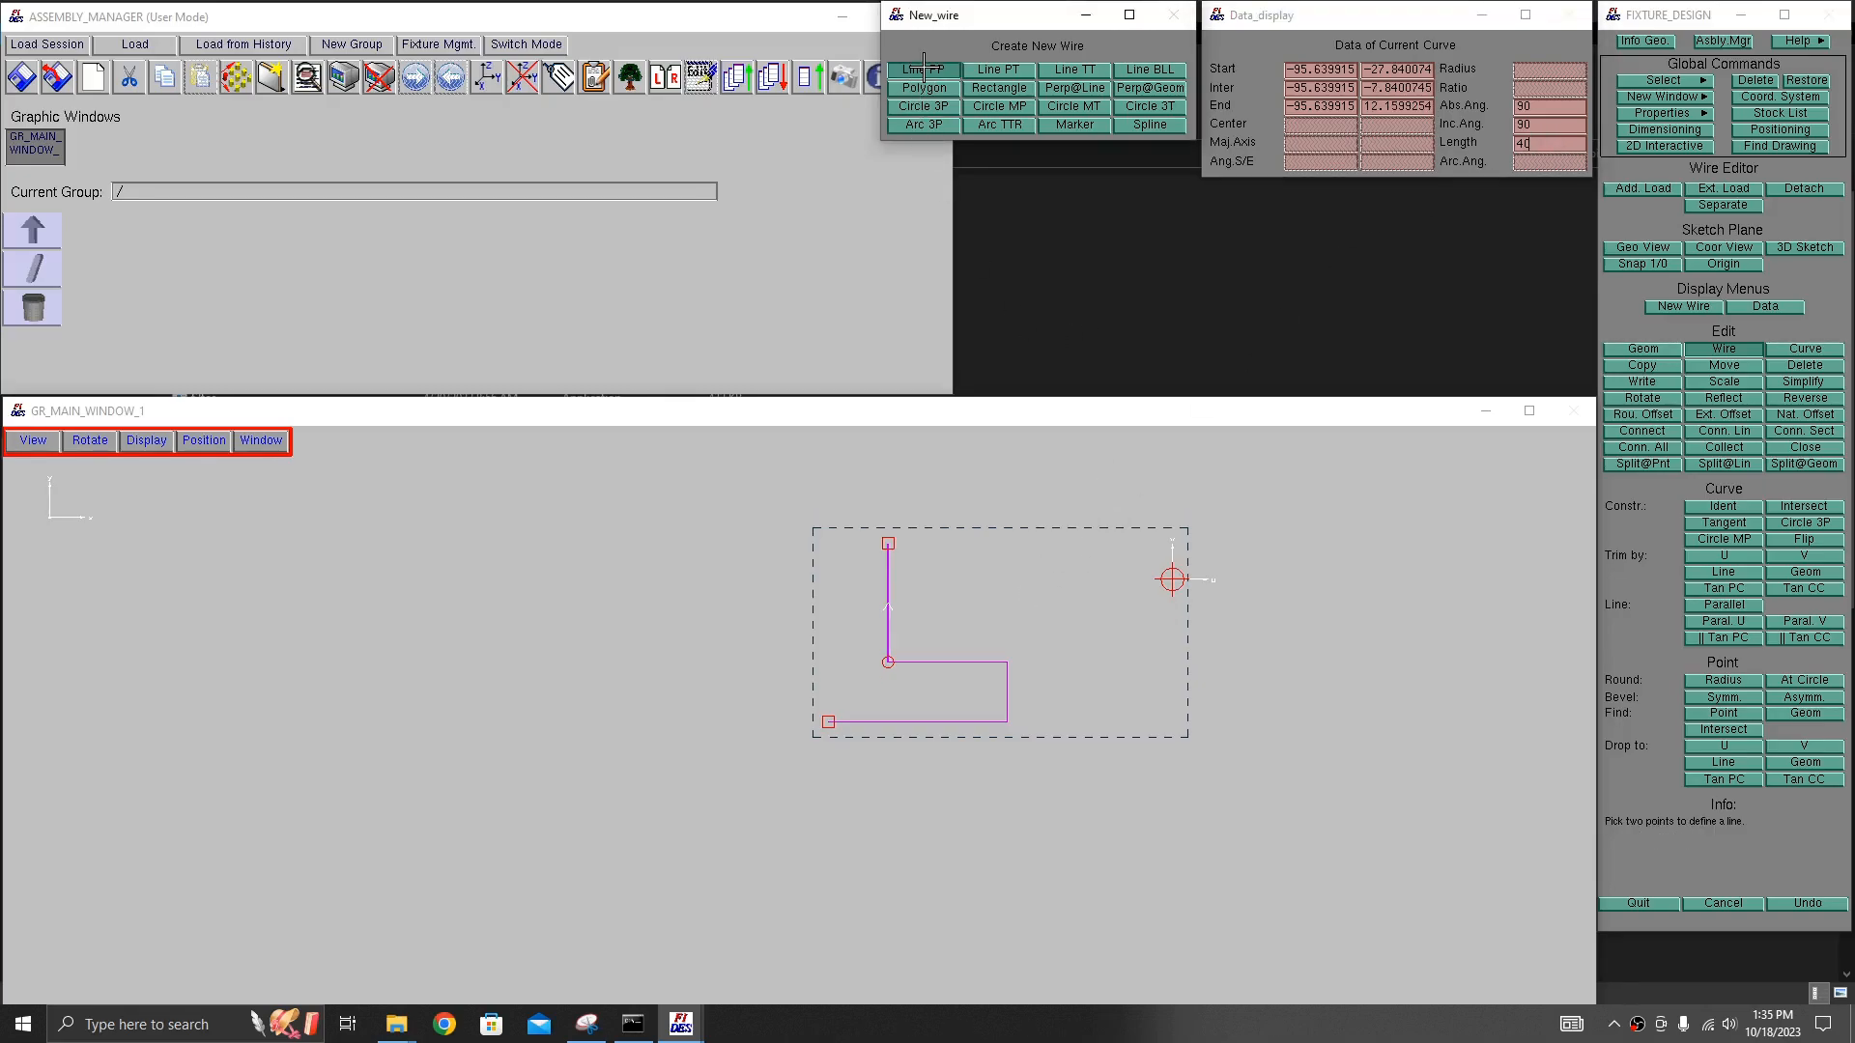
click(886, 543)
click(788, 543)
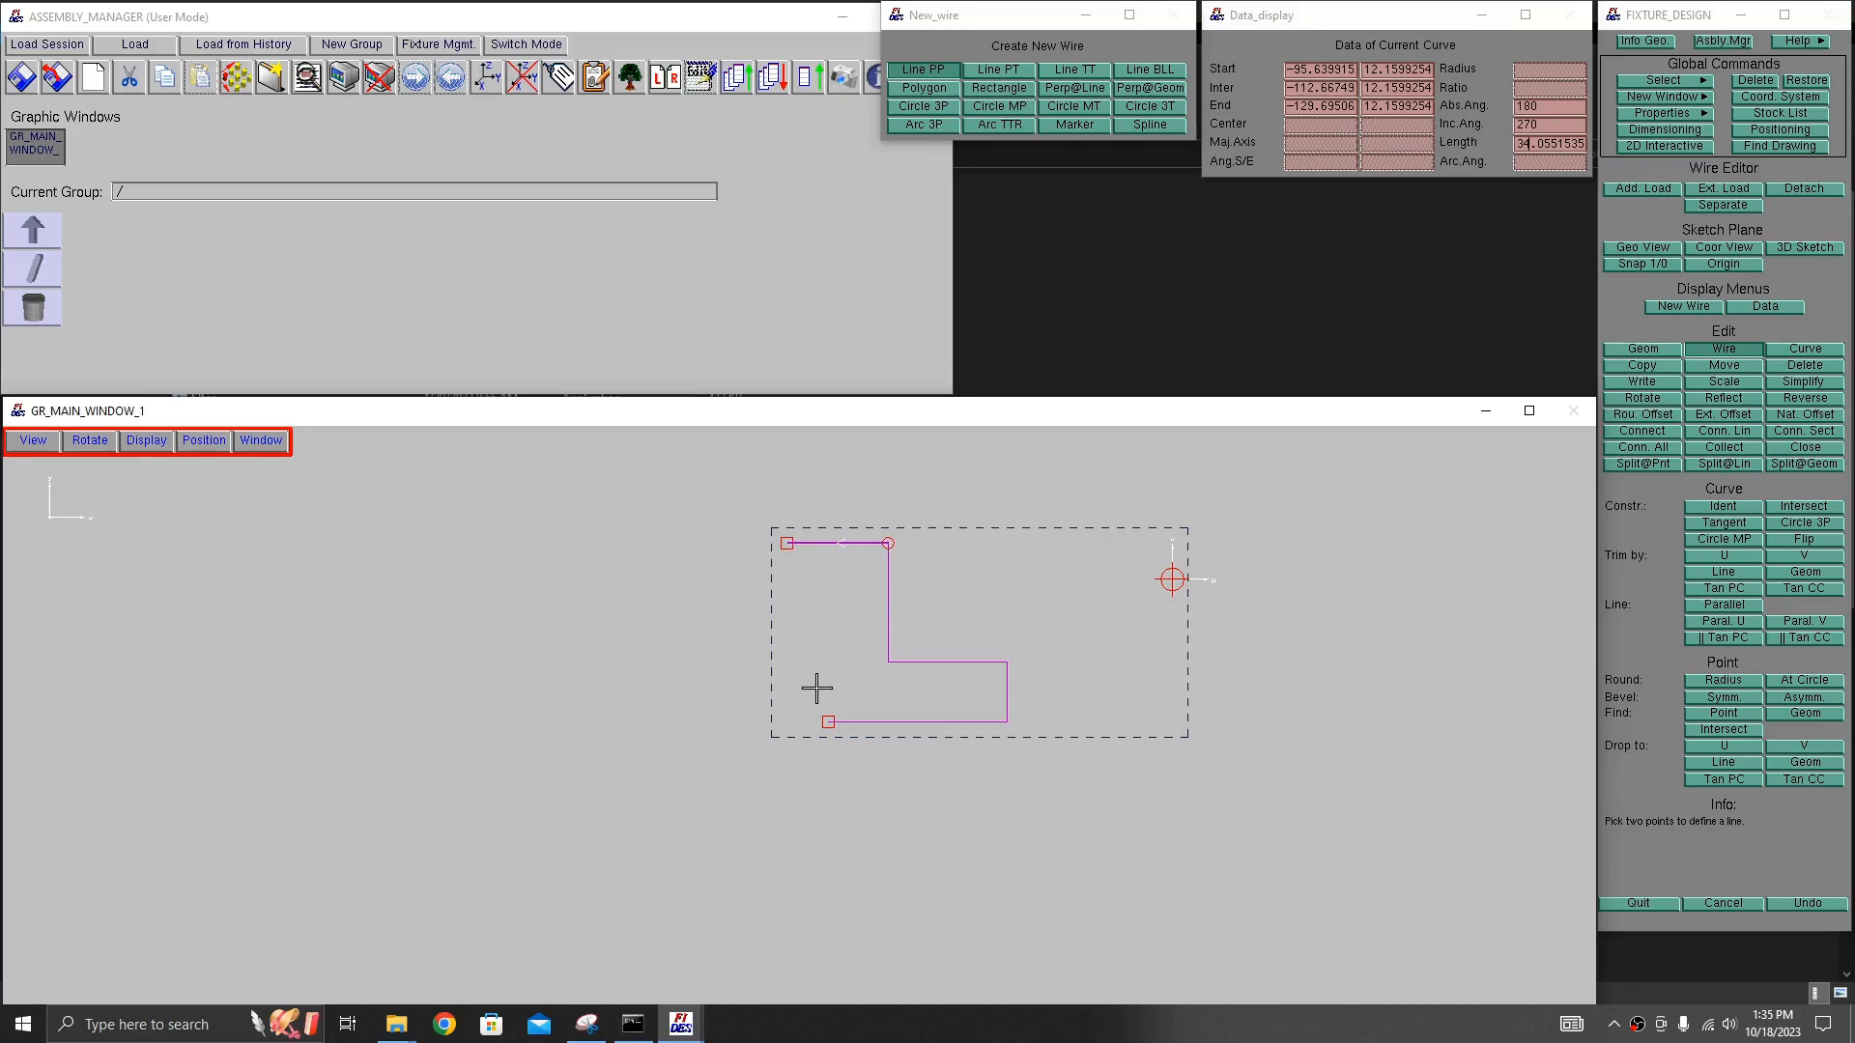
click(828, 722)
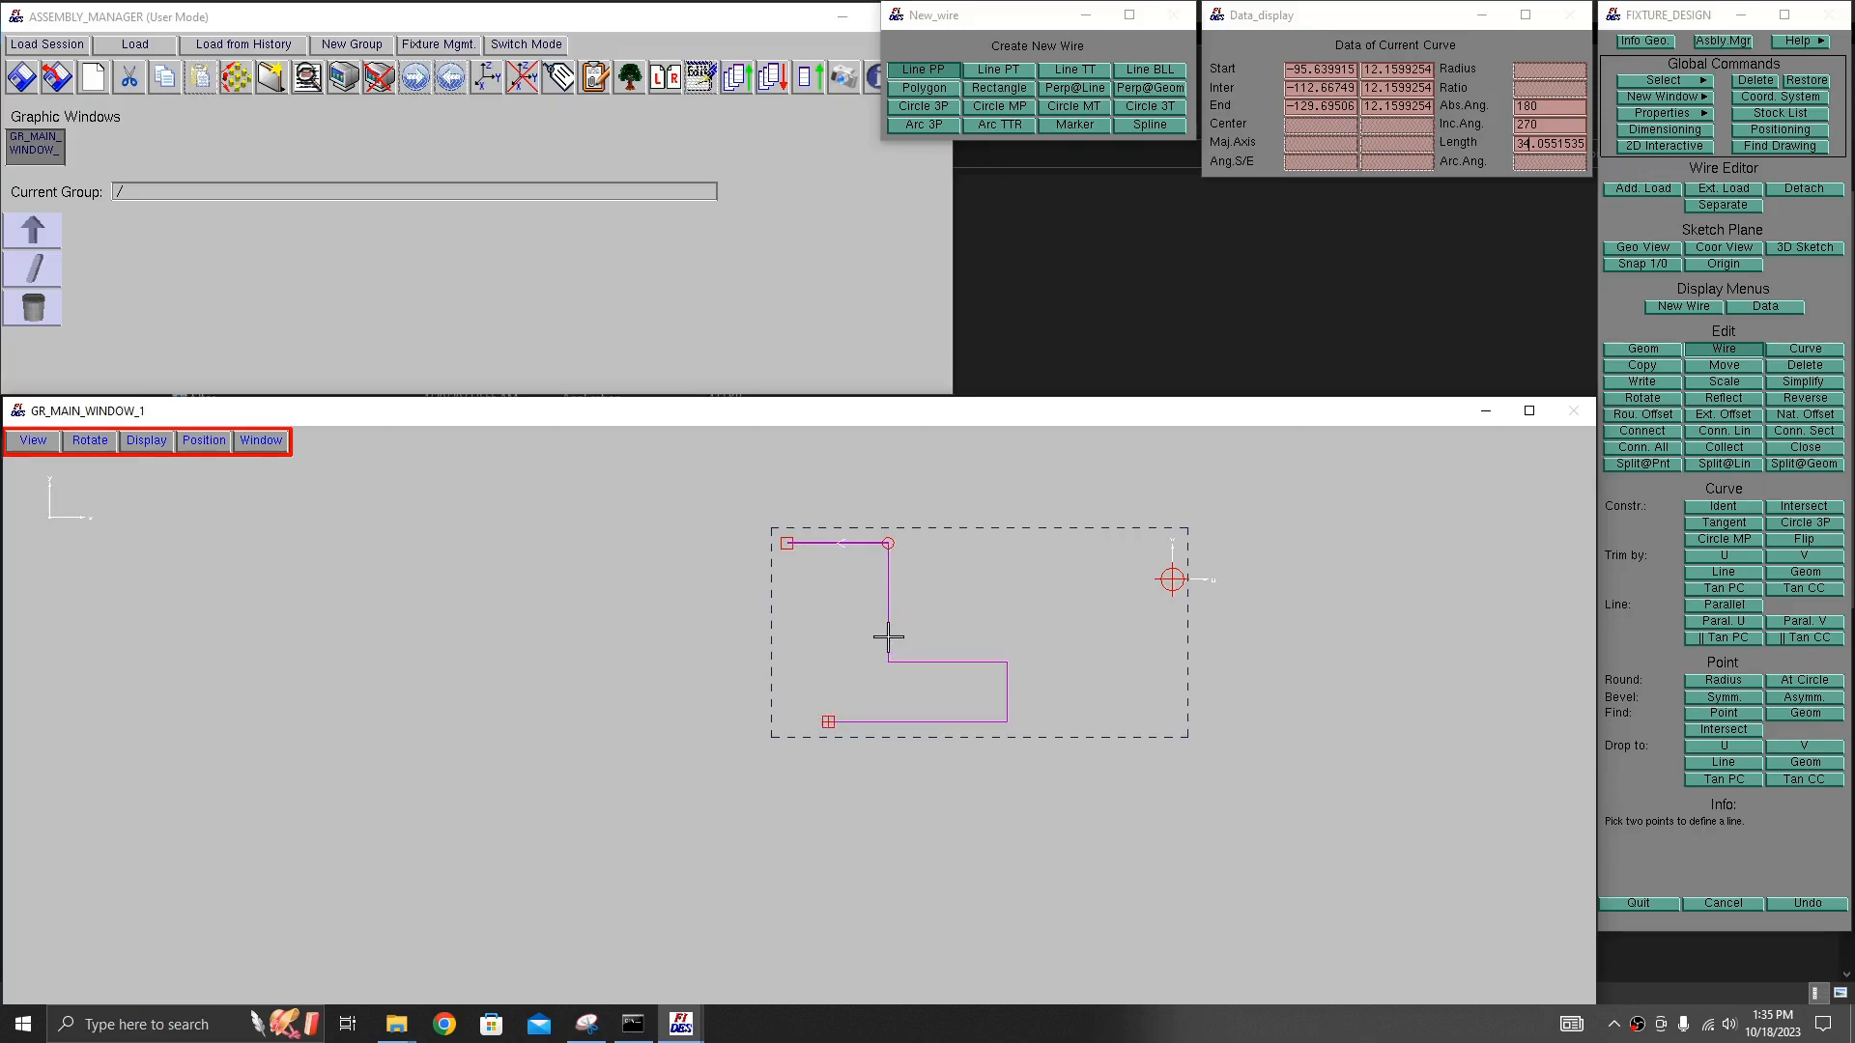
click(830, 626)
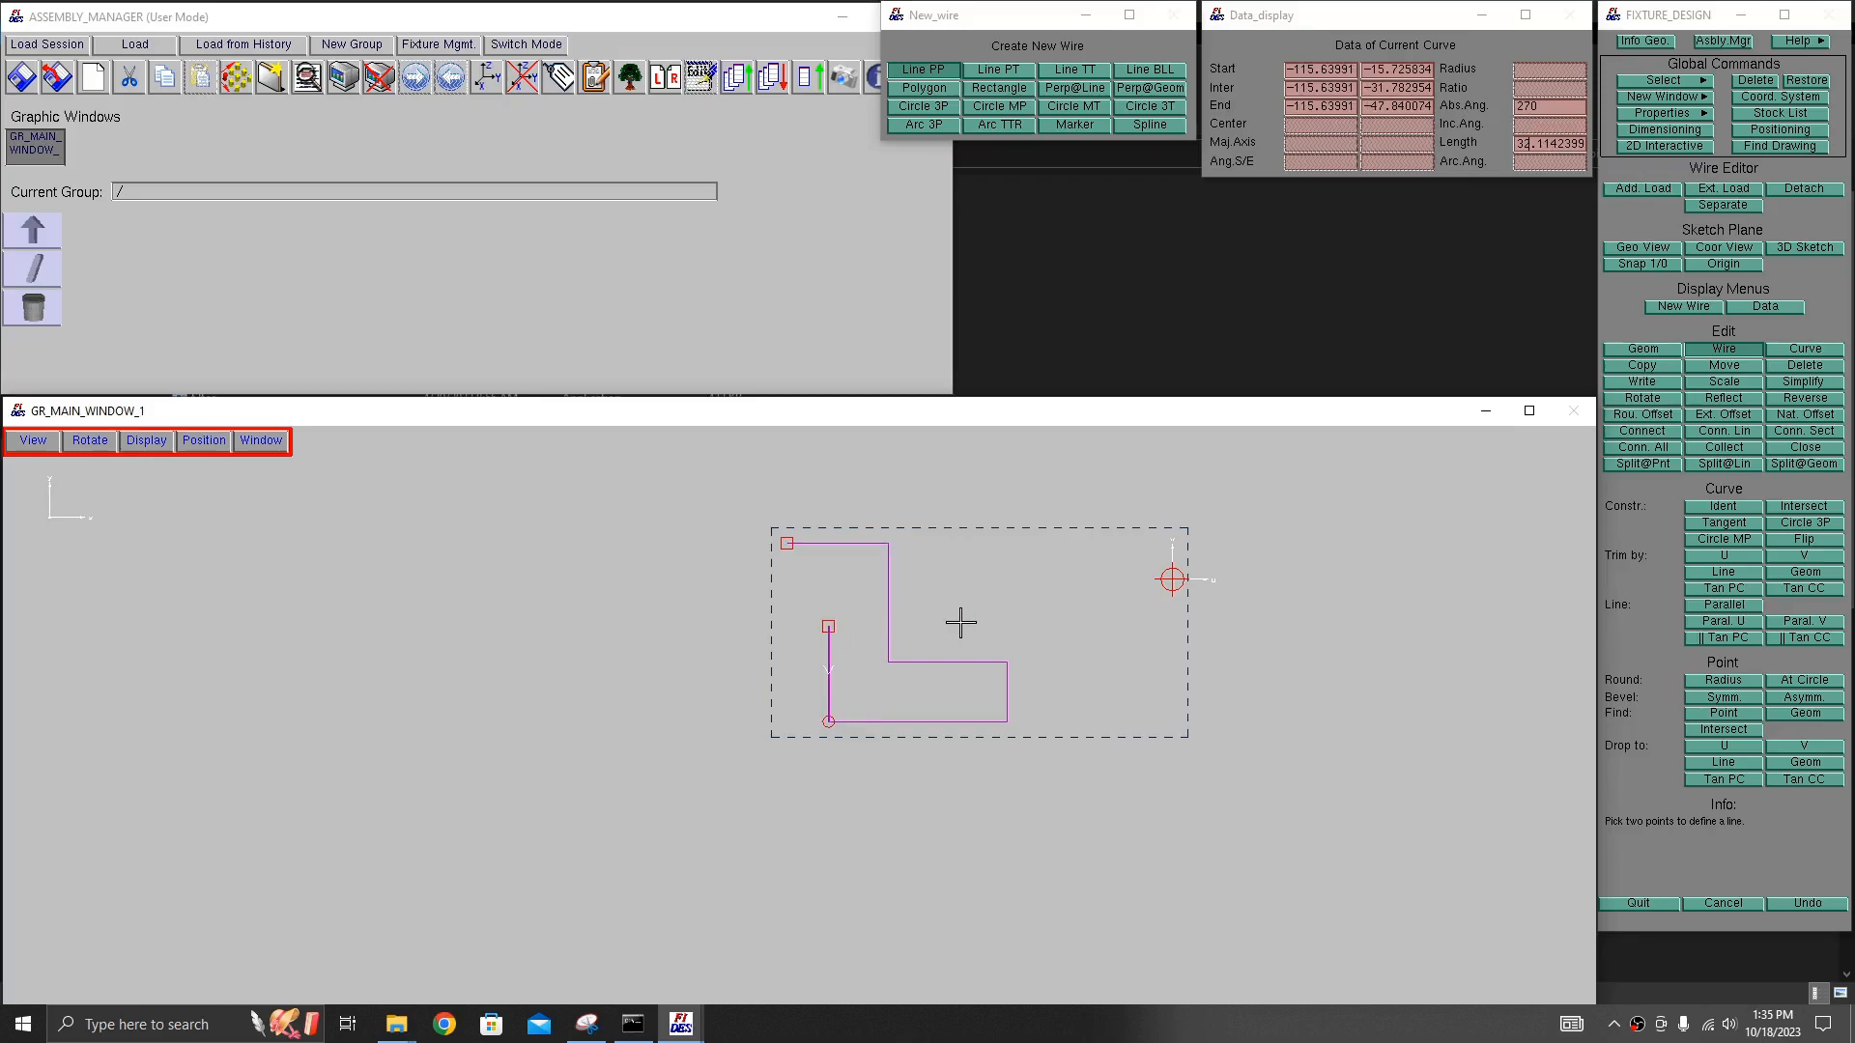
- Close the L-shaped profile by connecting the left vertical line and the top horizontal line at their intersection
click(1803, 431)
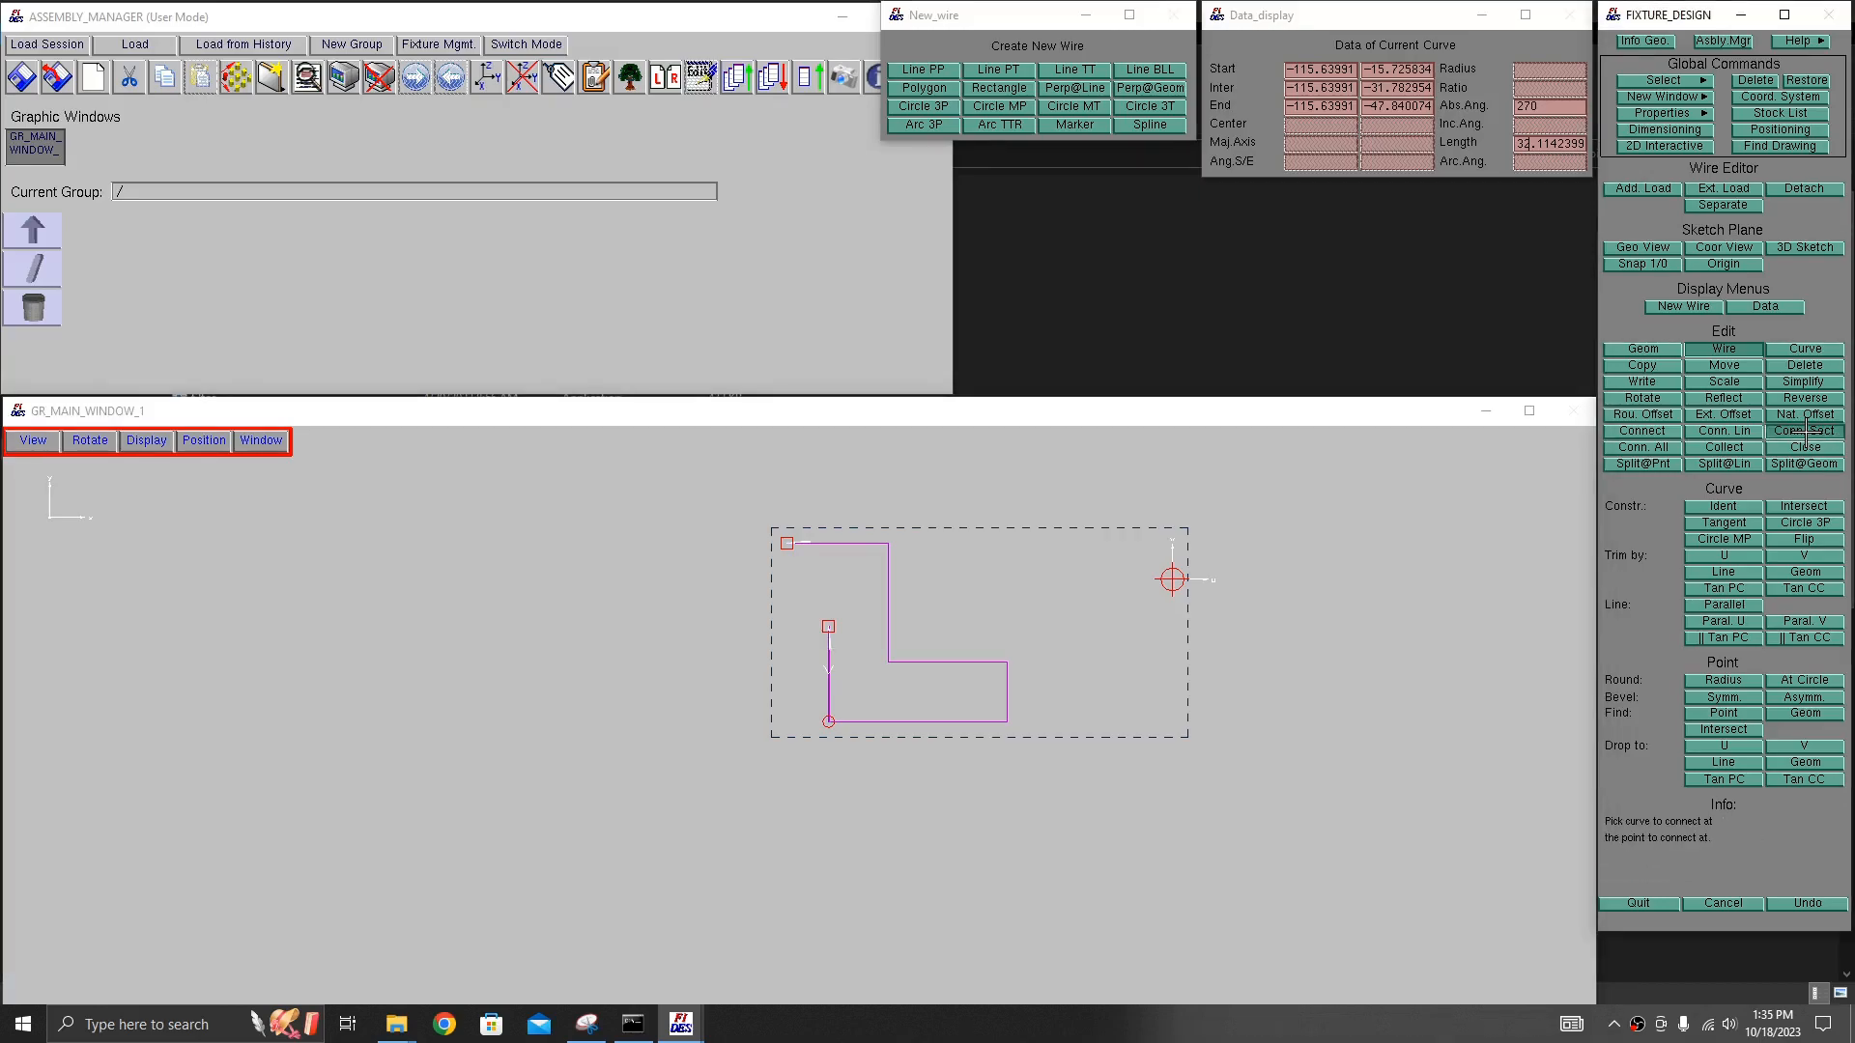
click(832, 637)
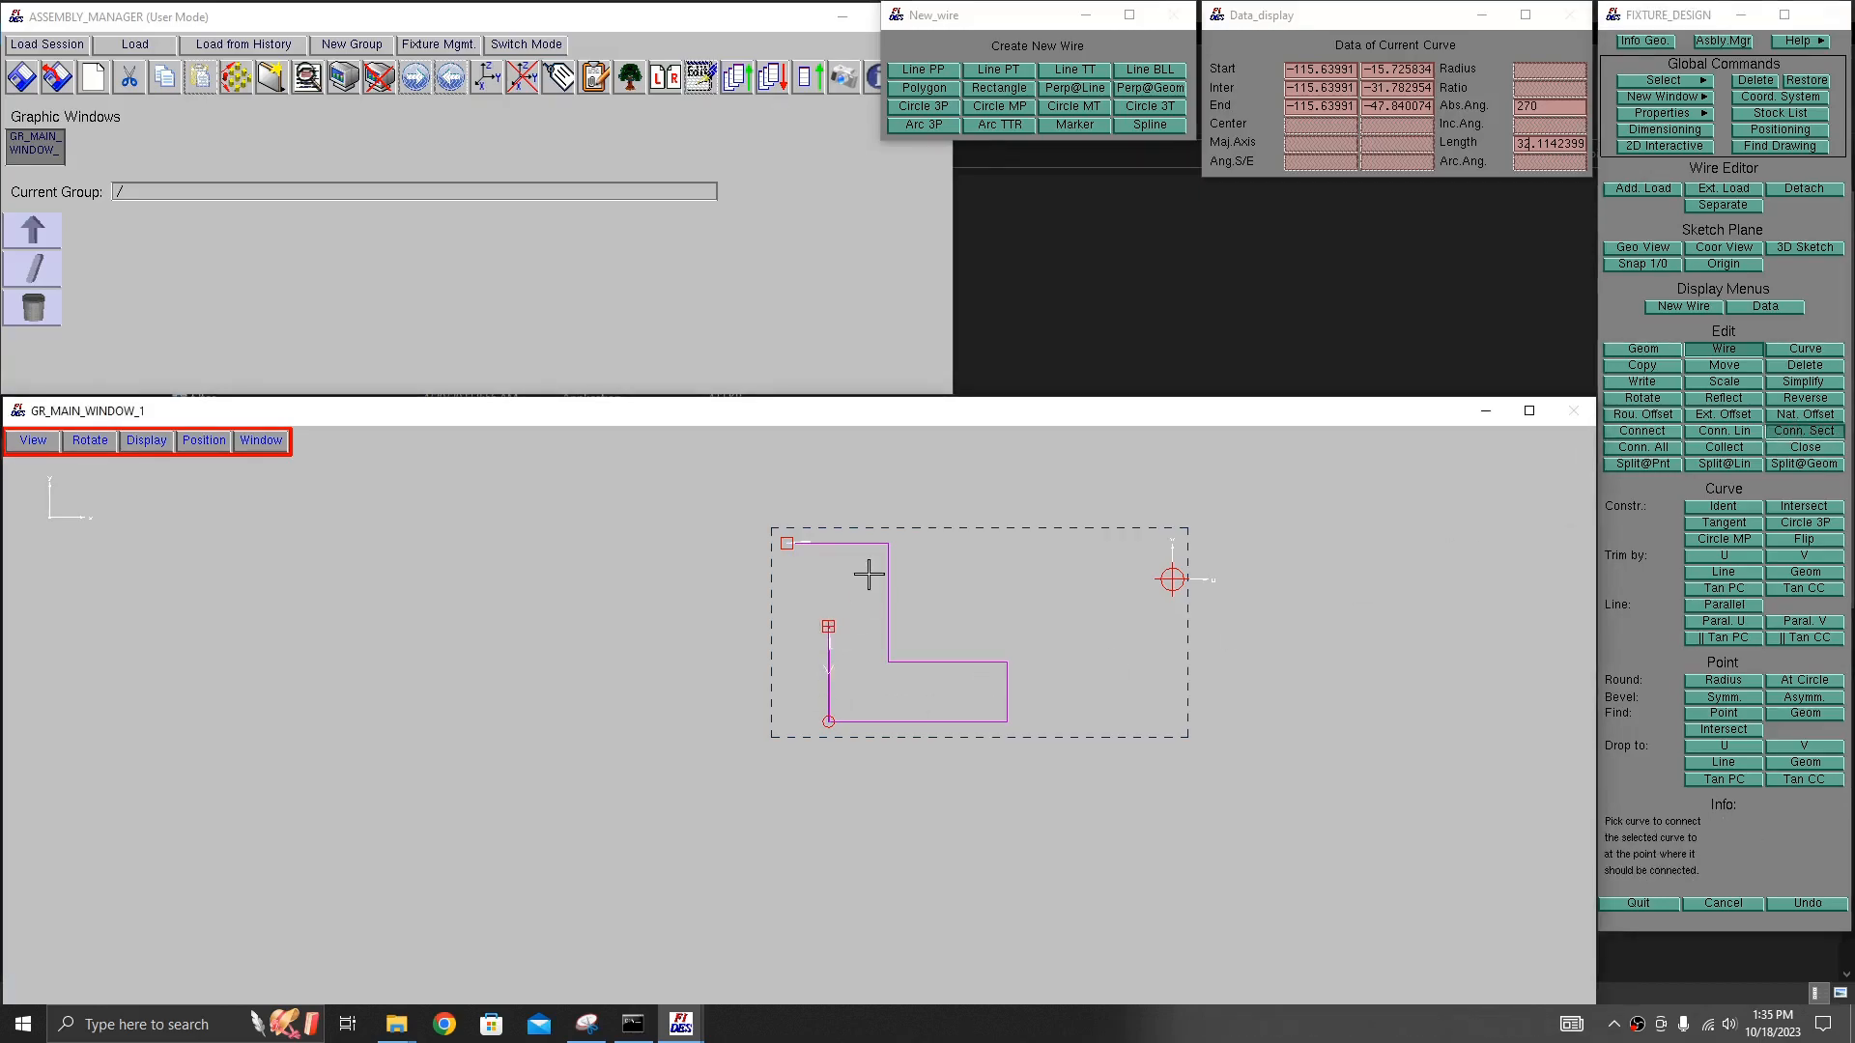
click(869, 543)
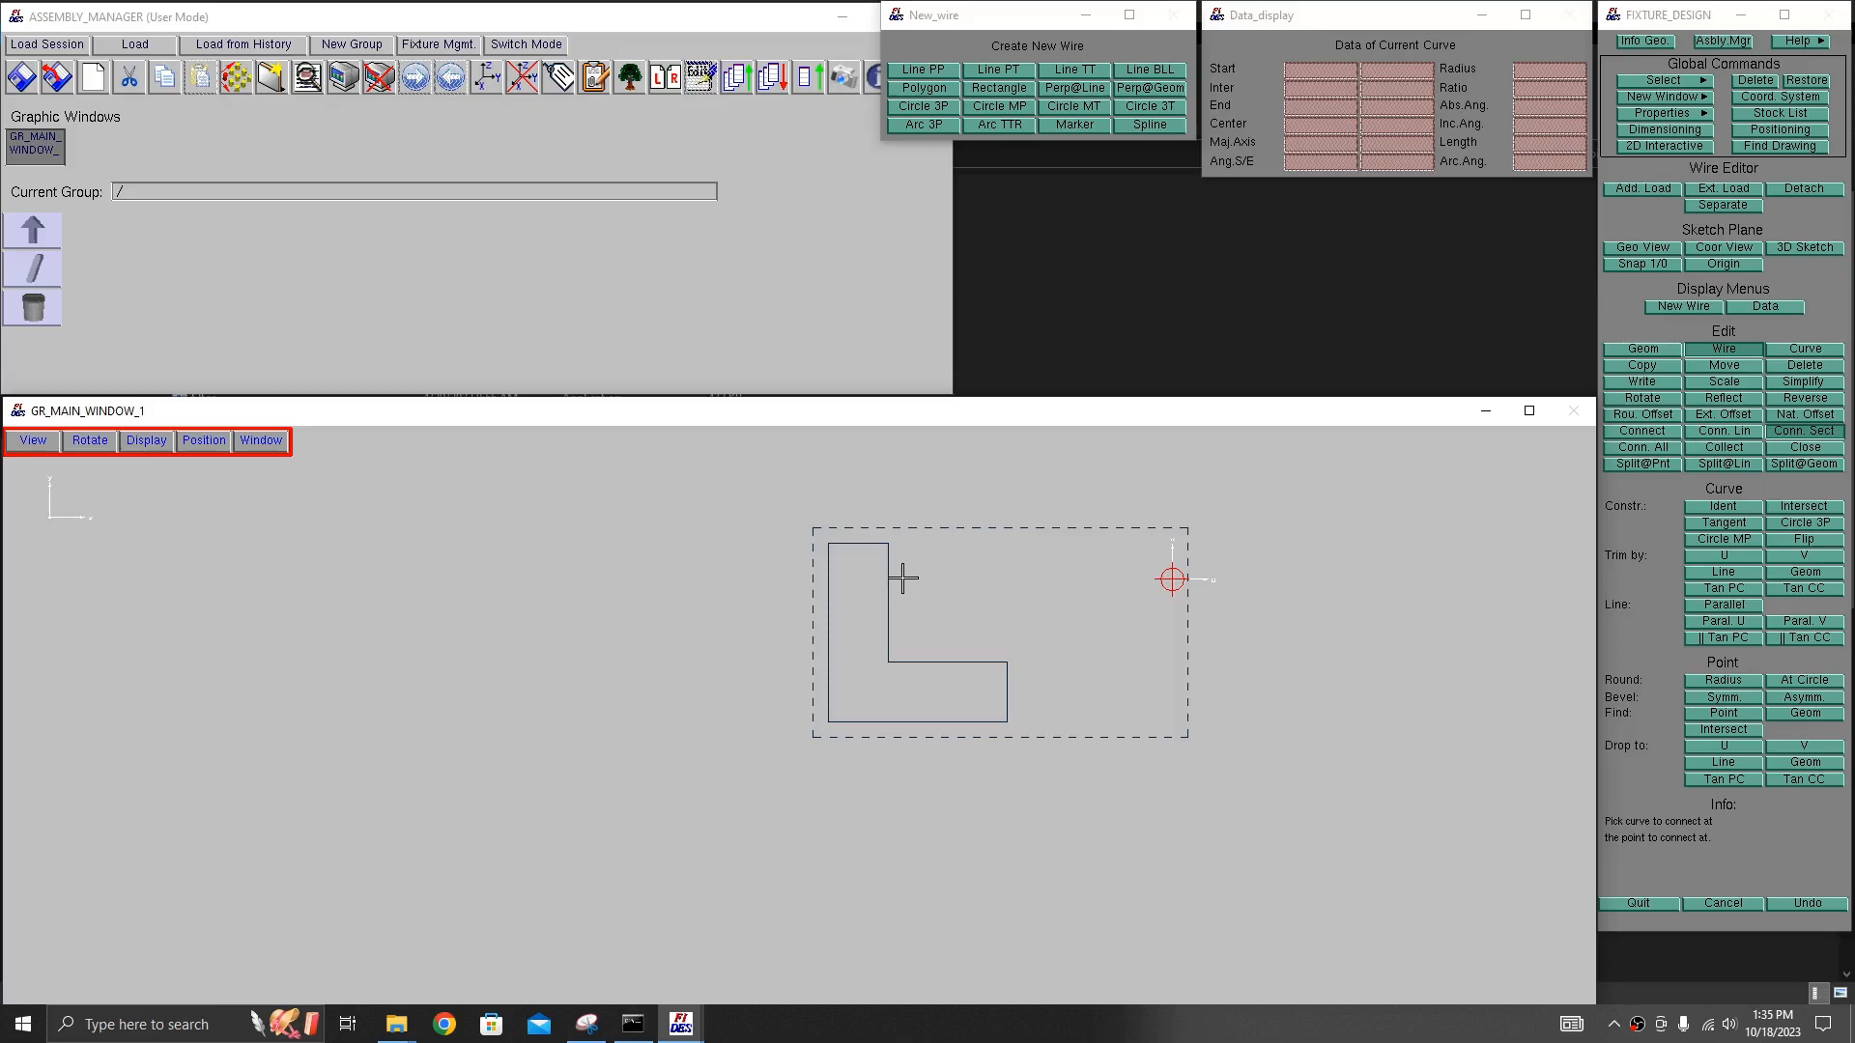
middle_click(1008, 635)
middle_drag(1008, 634, 1012, 629)
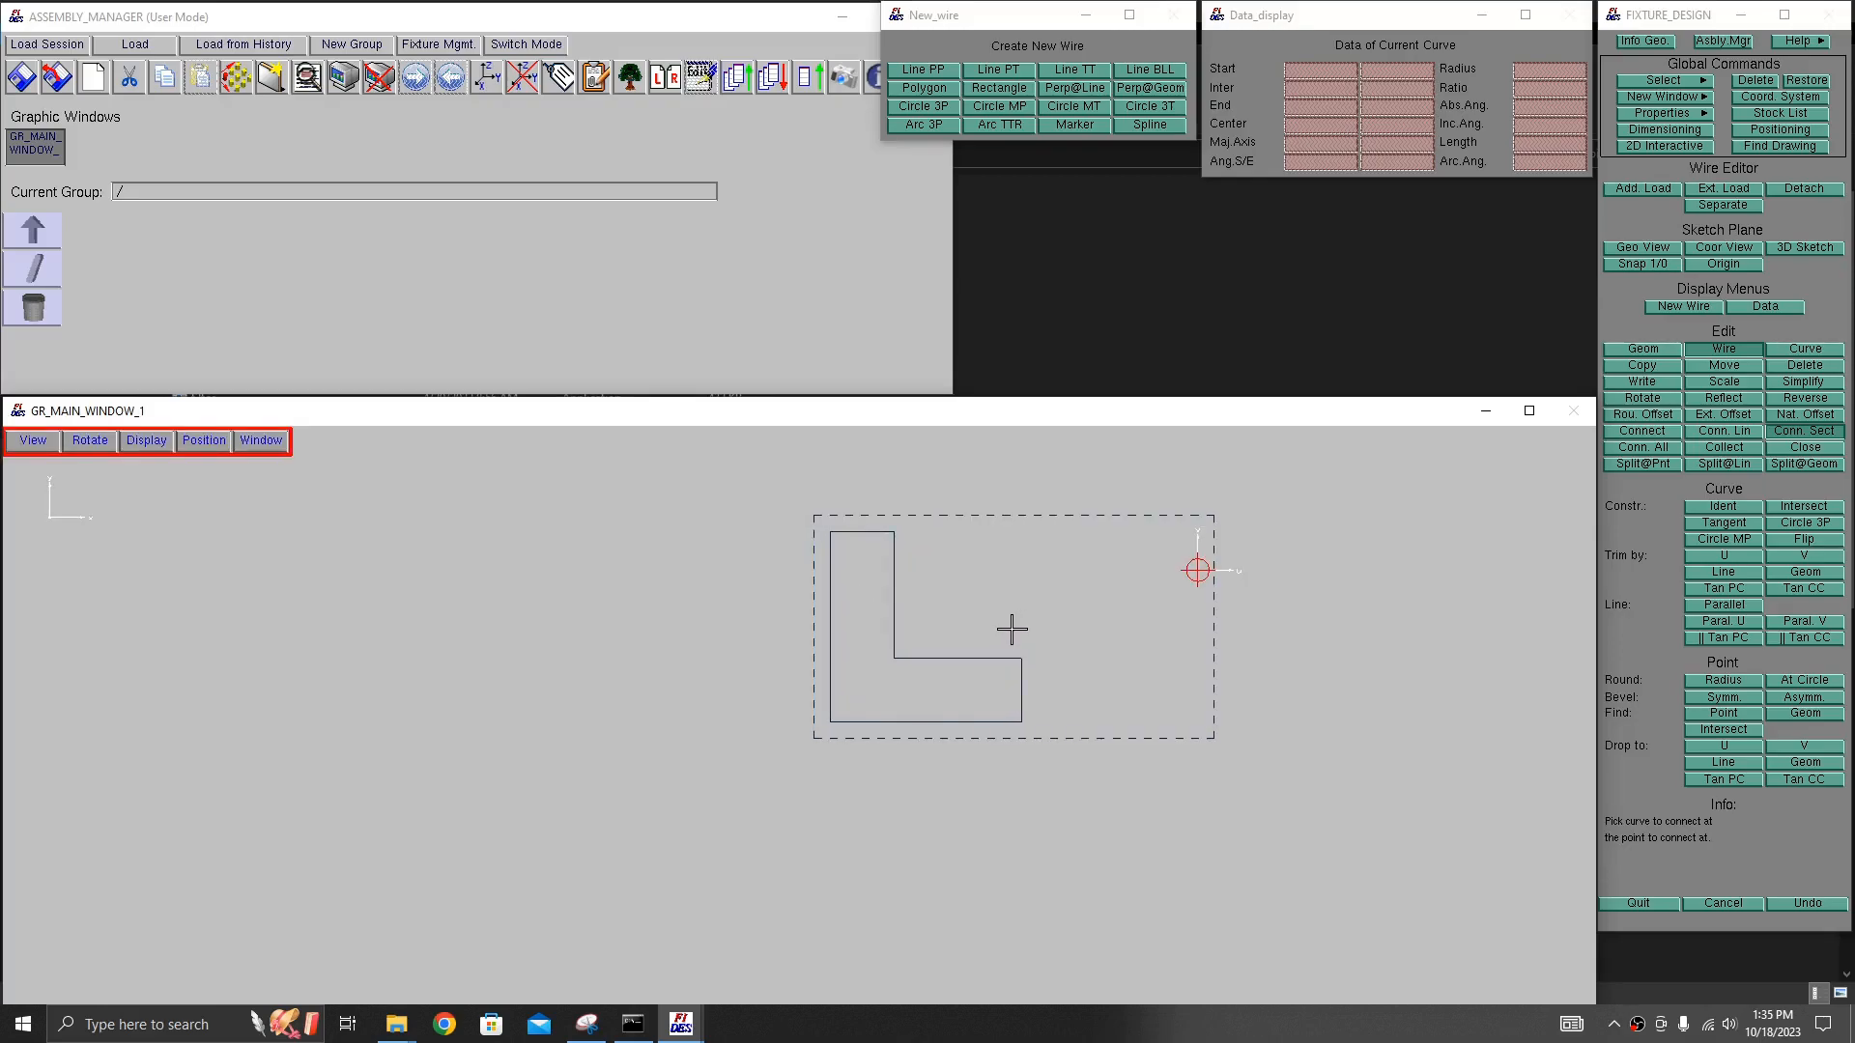
- Finish wire editing and write the L-shaped geometry to the entity /Aux/Wire_00
click(1656, 902)
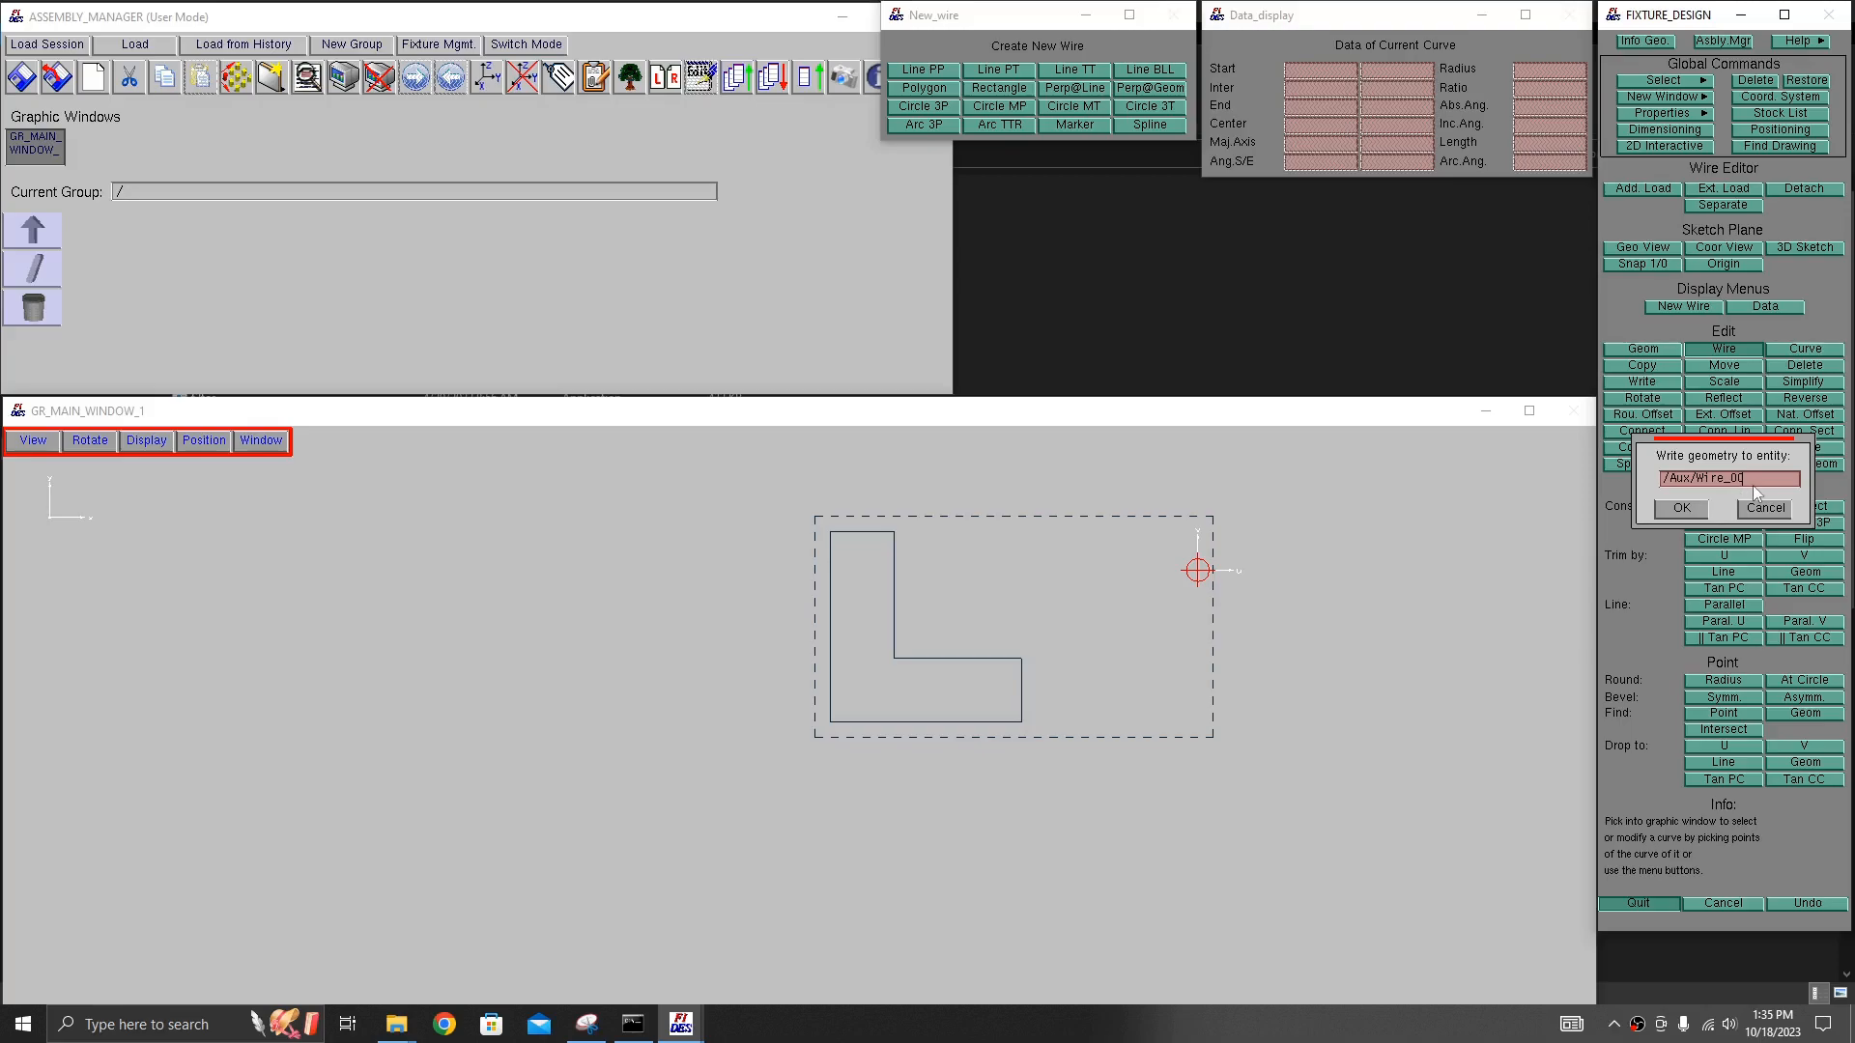
click(1682, 508)
click(850, 368)
click(904, 509)
- Open the Aux group to check the stored wire entity, and return to the root group
click(103, 233)
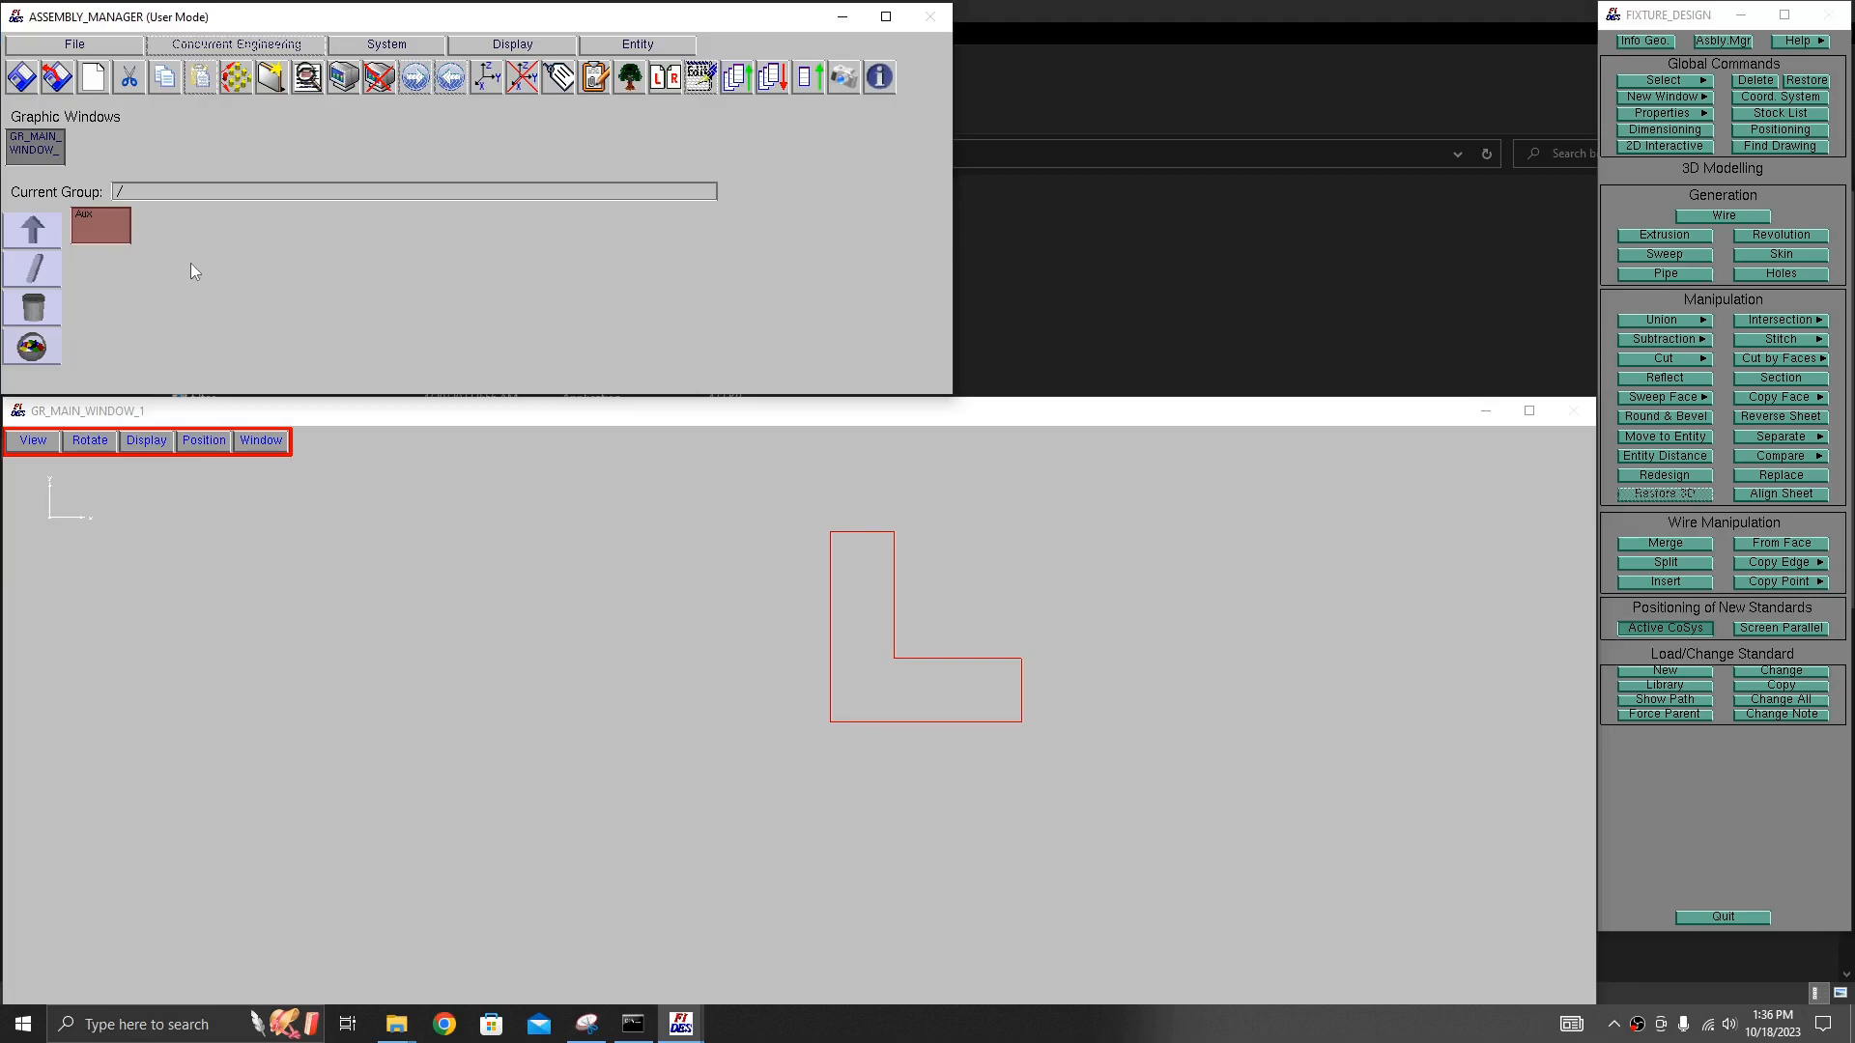
click(112, 238)
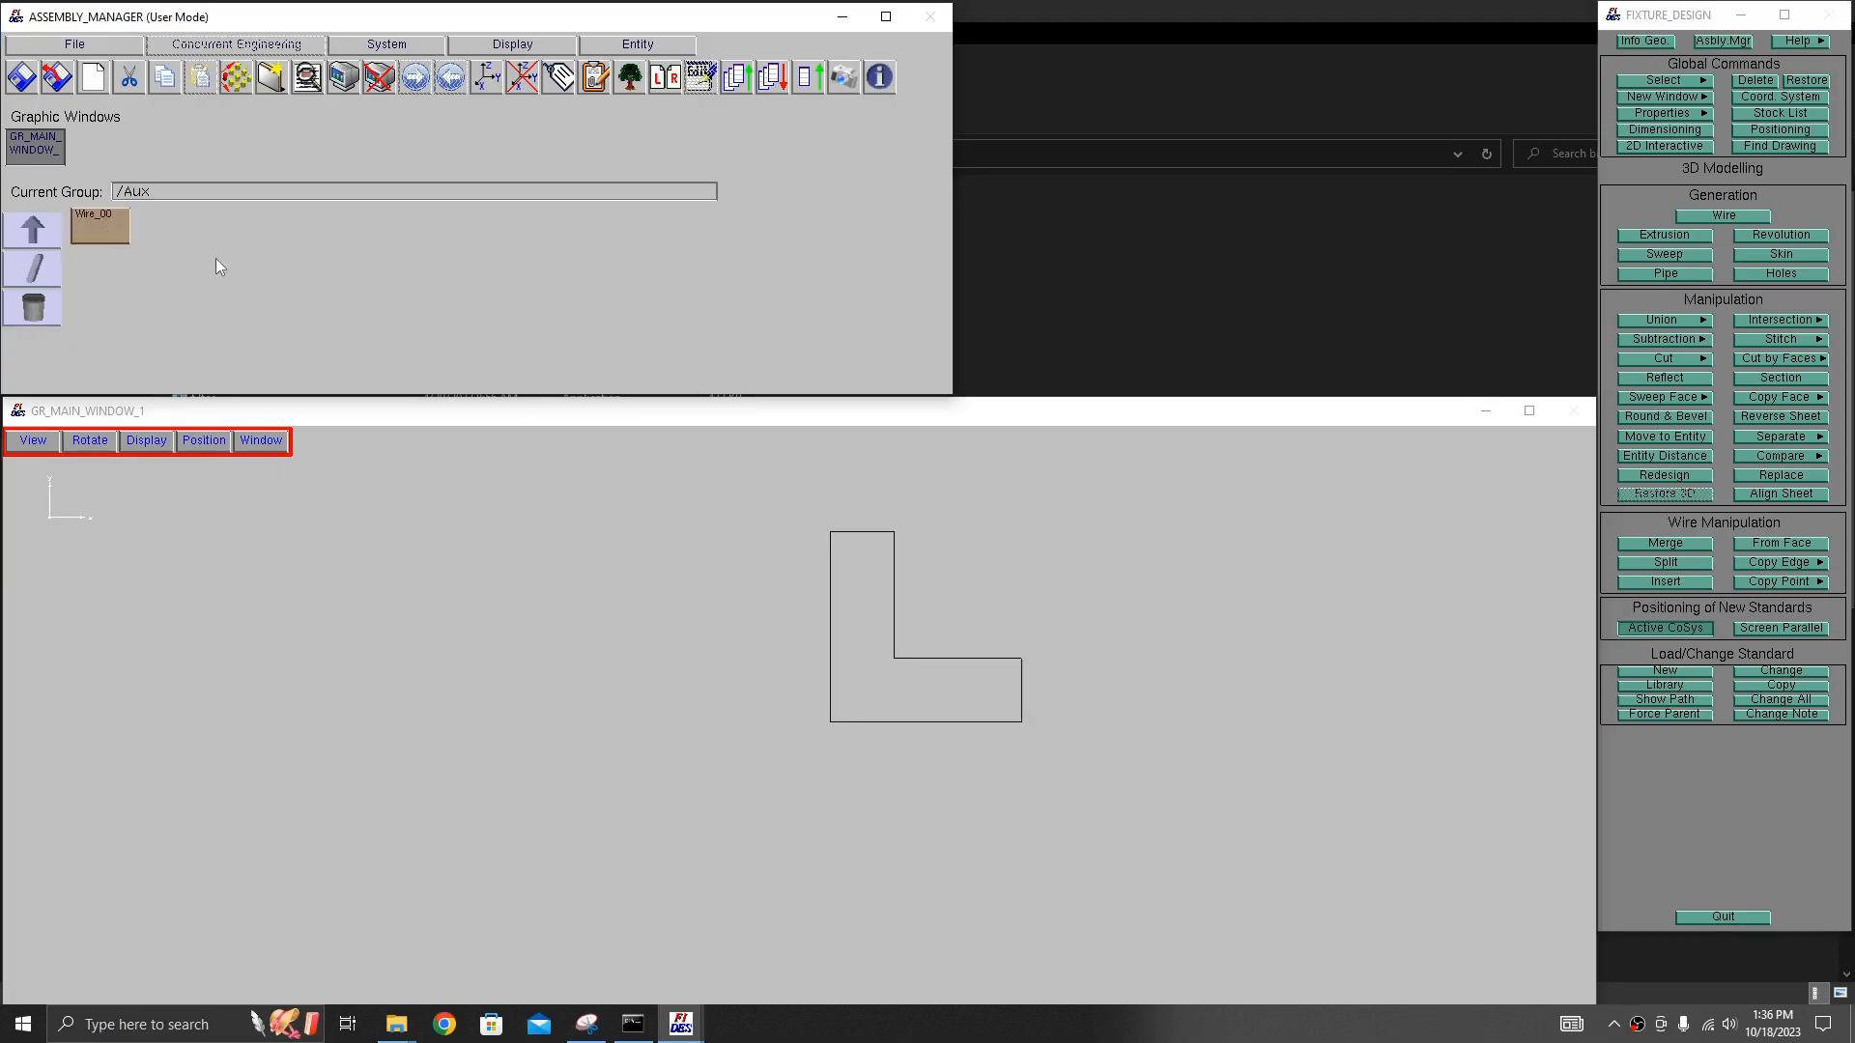
click(102, 235)
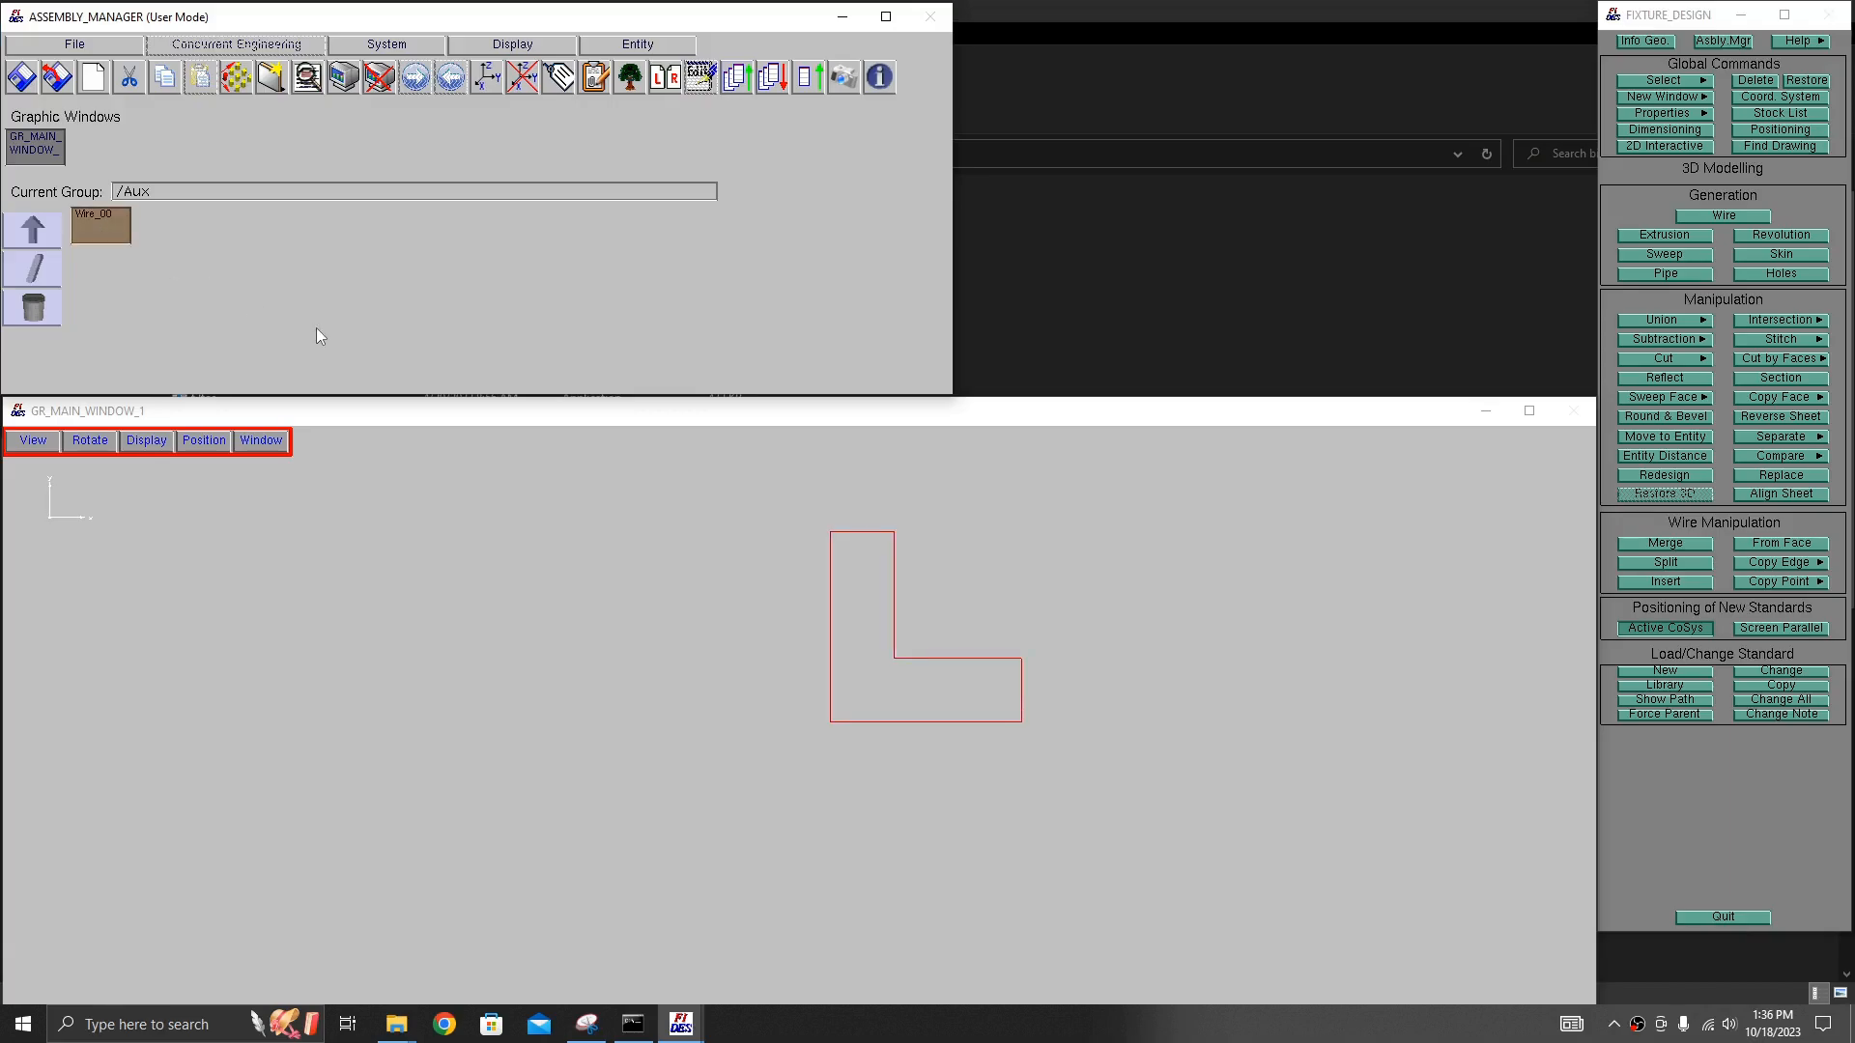
click(34, 231)
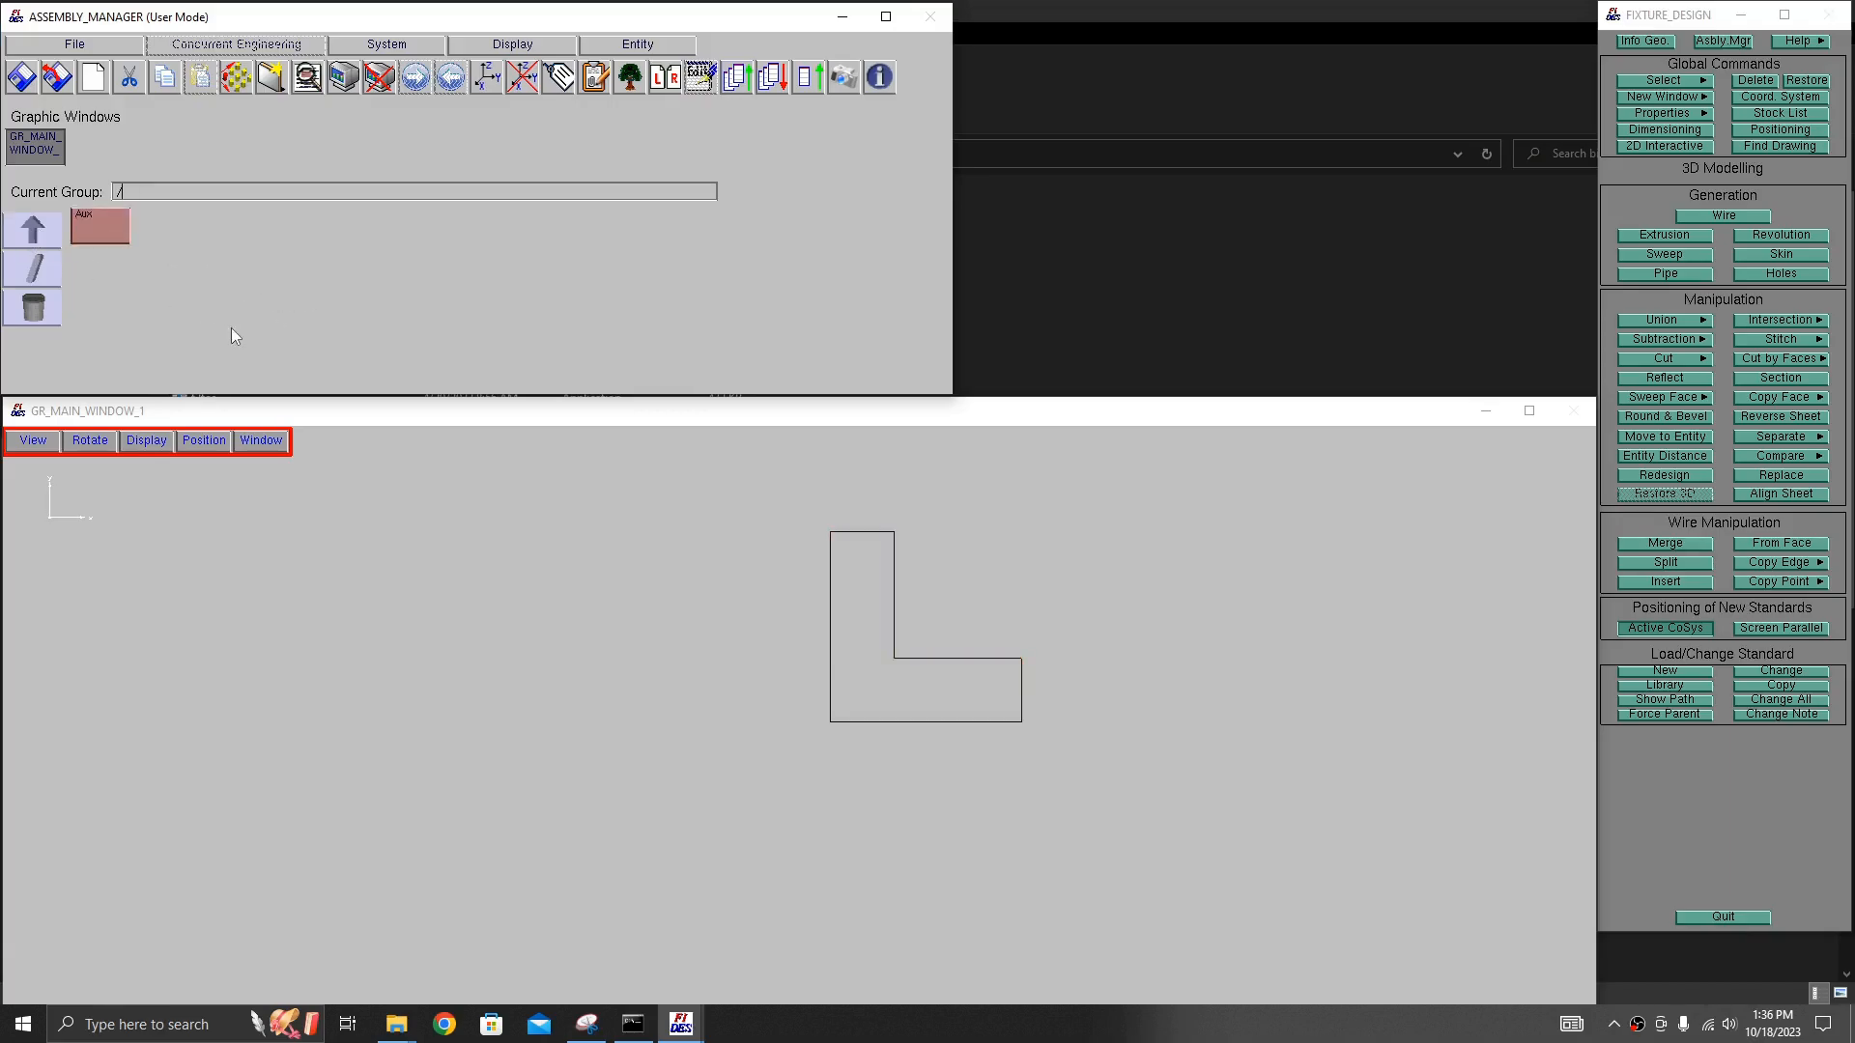
- Save the fixture under the name Basic in E:/CADD SCIENCE/FIDES/BASICS/
click(24, 79)
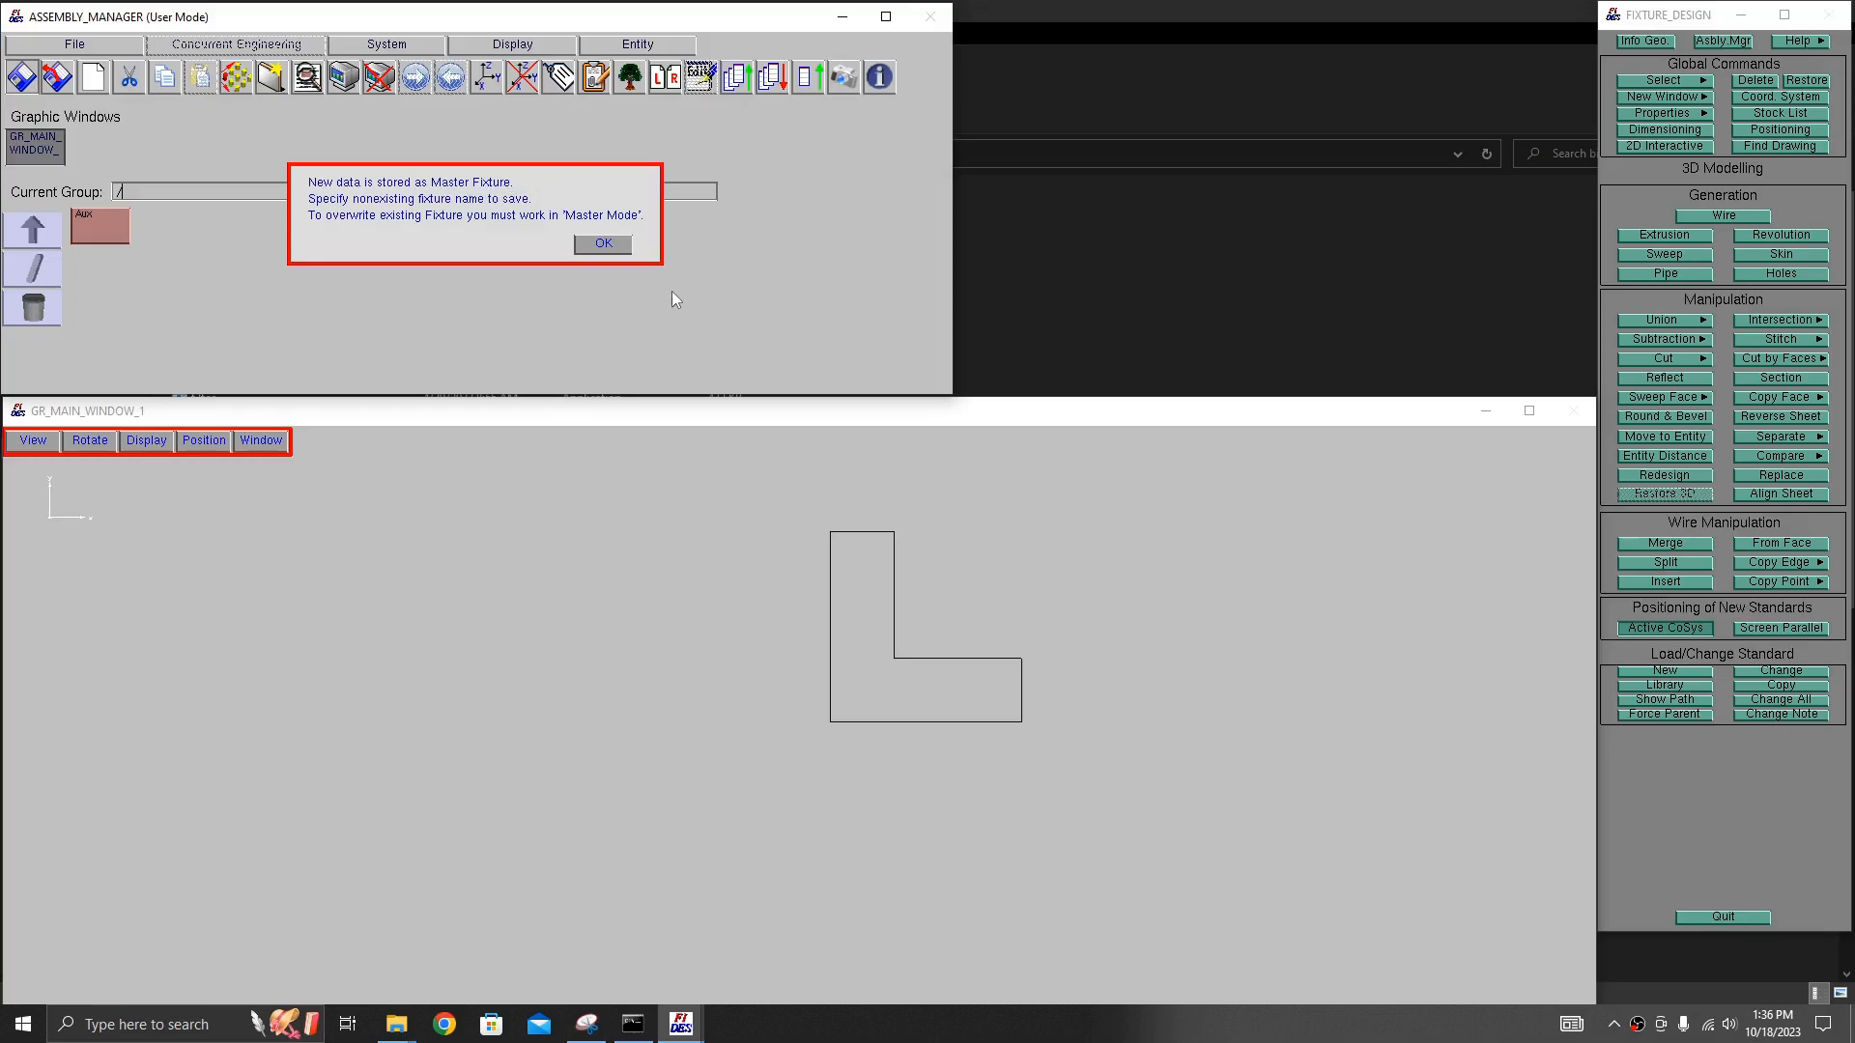
click(604, 244)
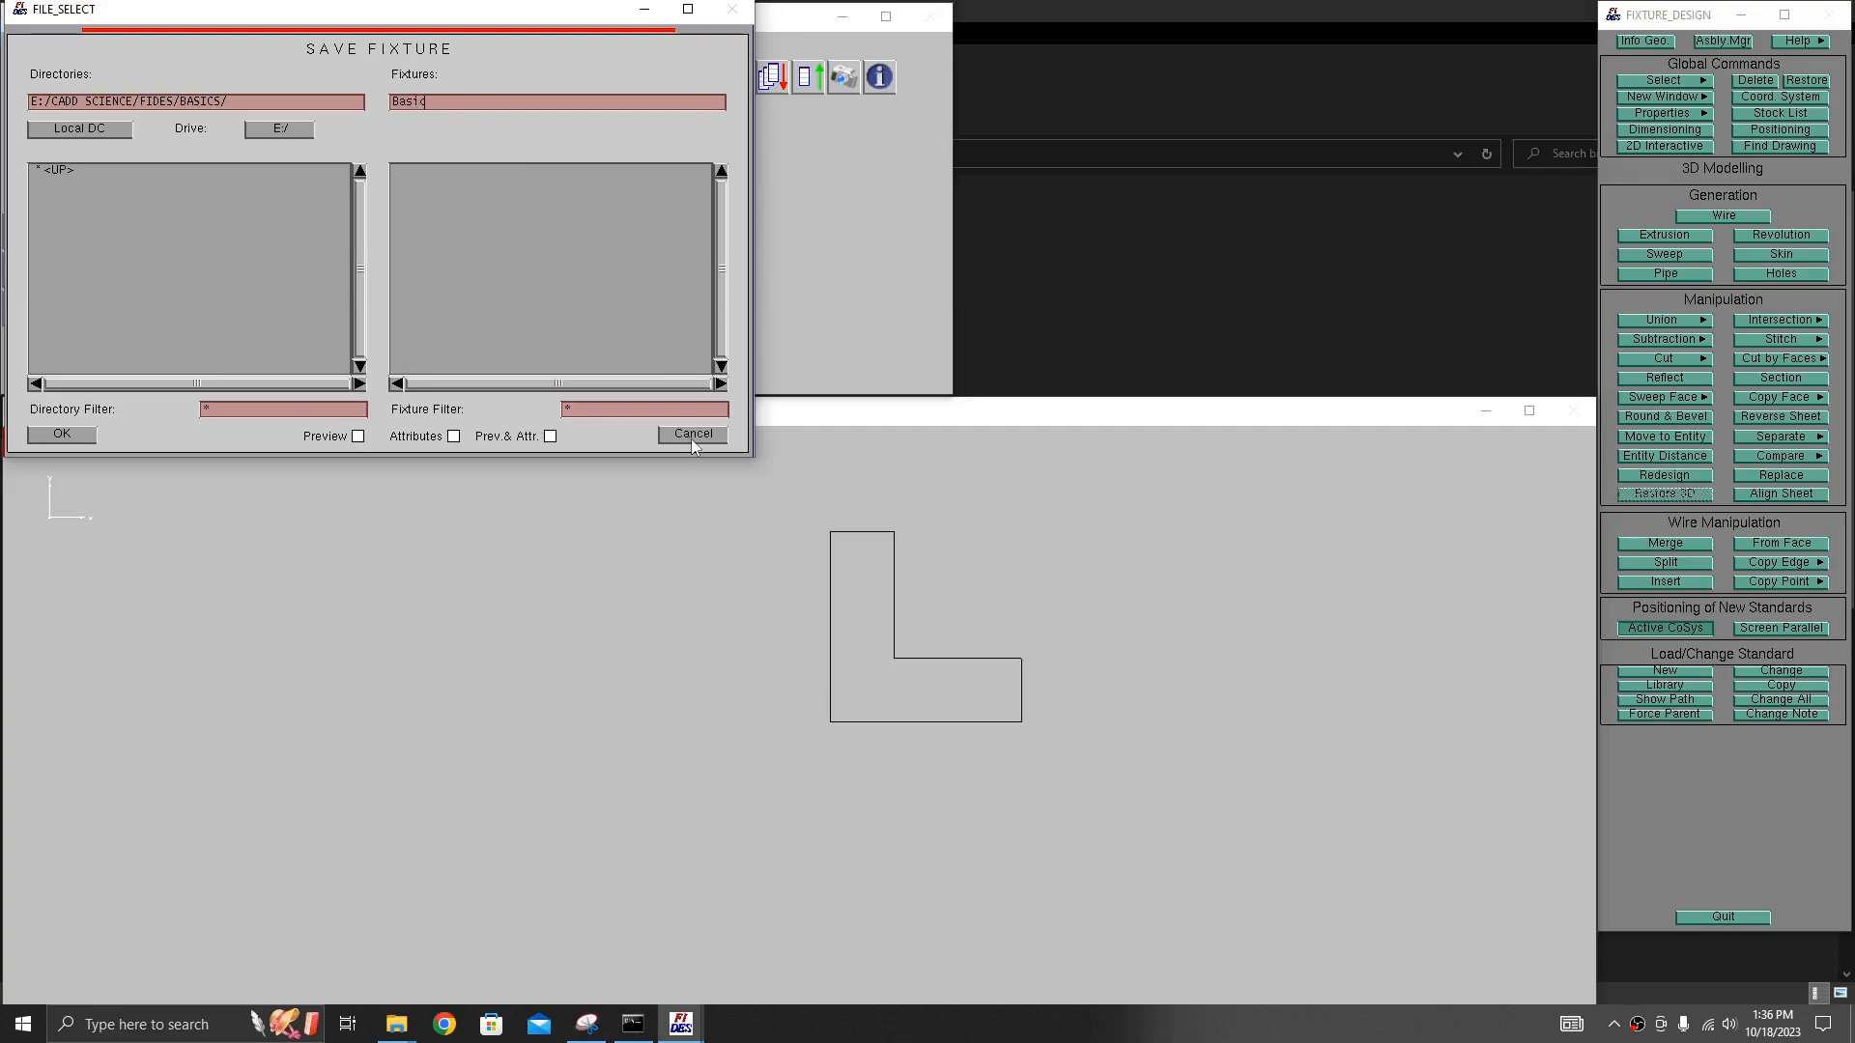
click(85, 443)
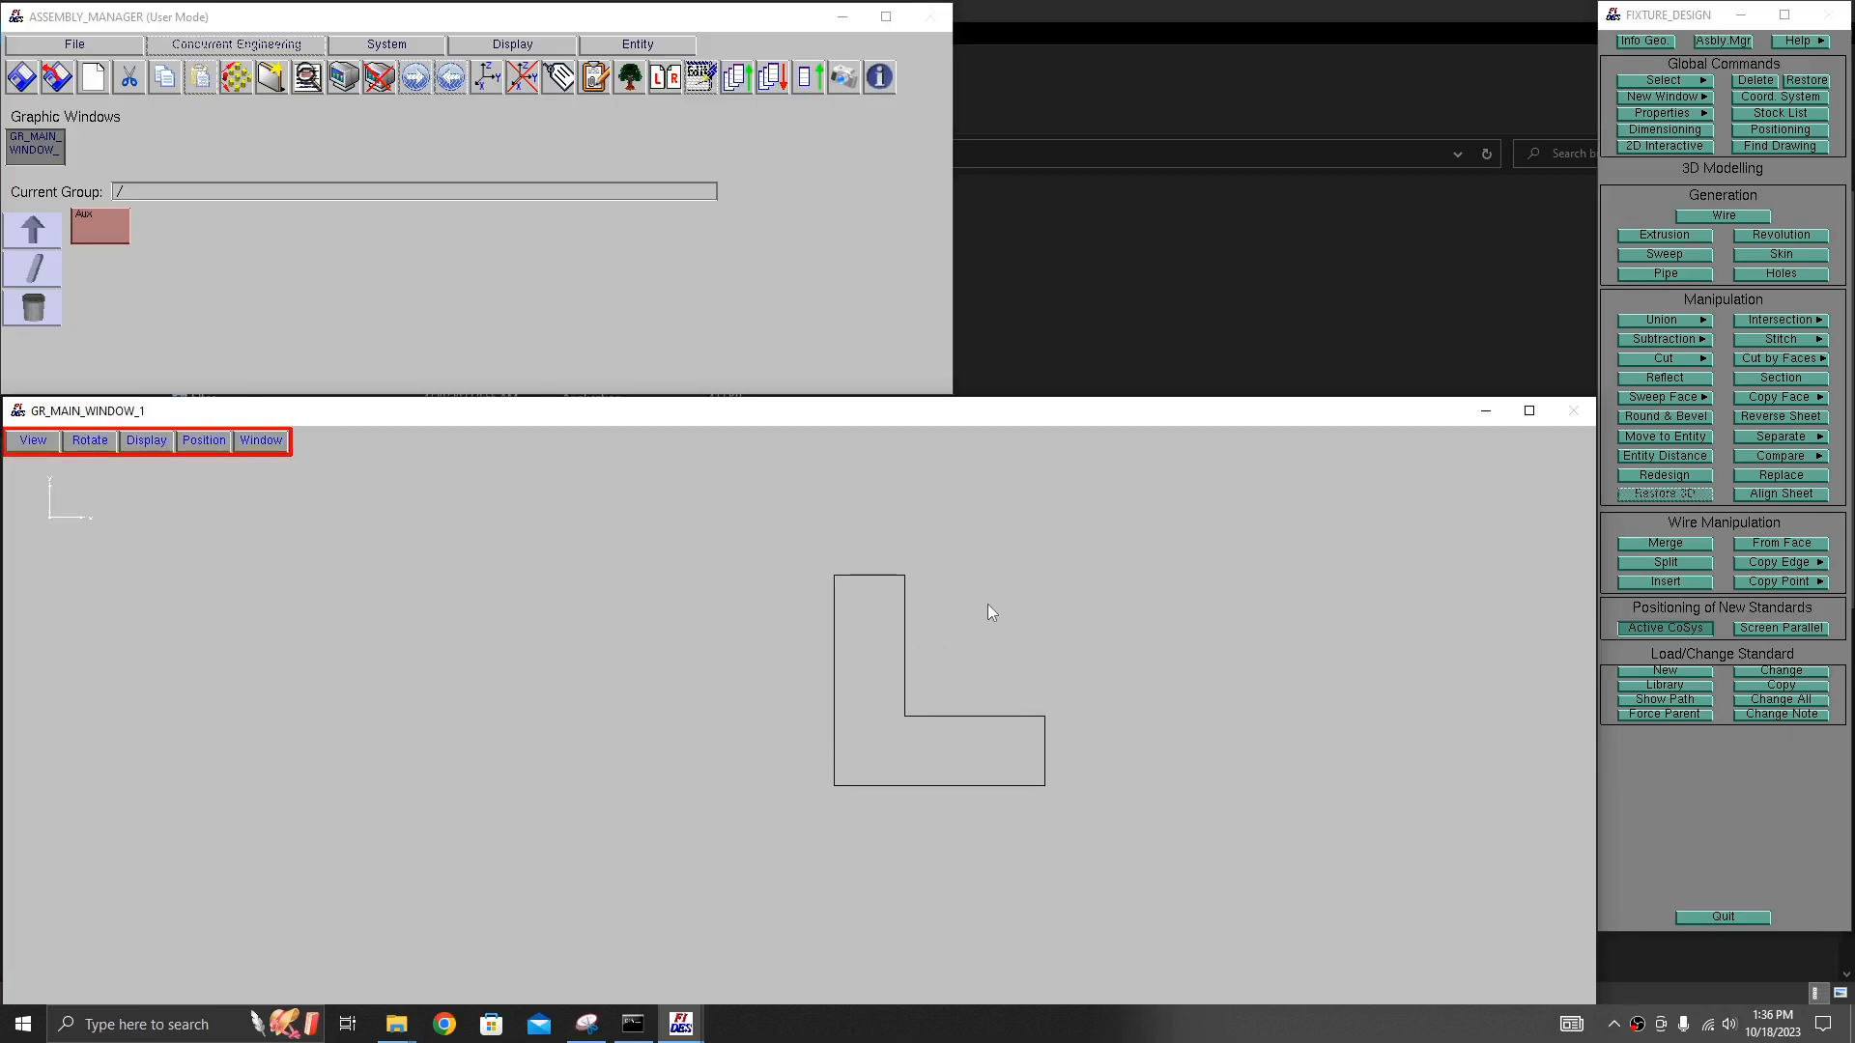
- Switch to File Explorer, examine the saved Basic folder and its contents inside BASICS, and return to FIDES
mouse_move(413, 1037)
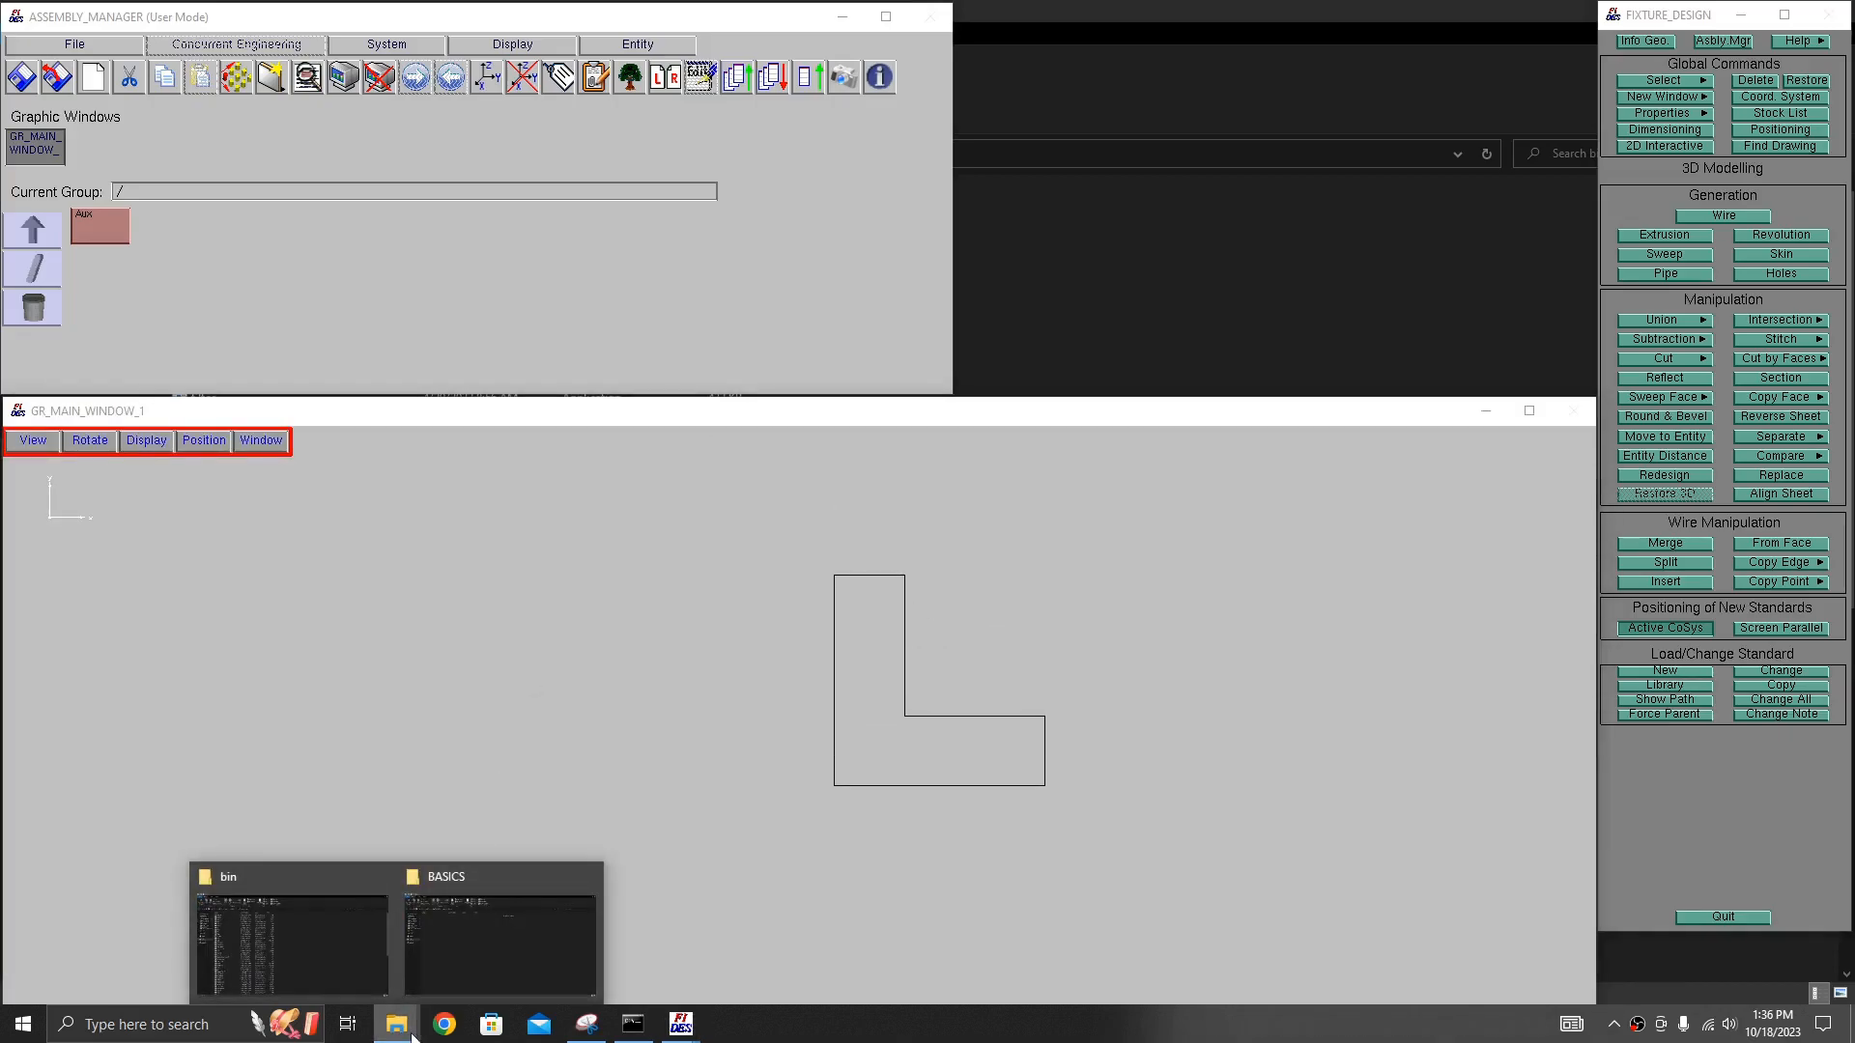
click(464, 951)
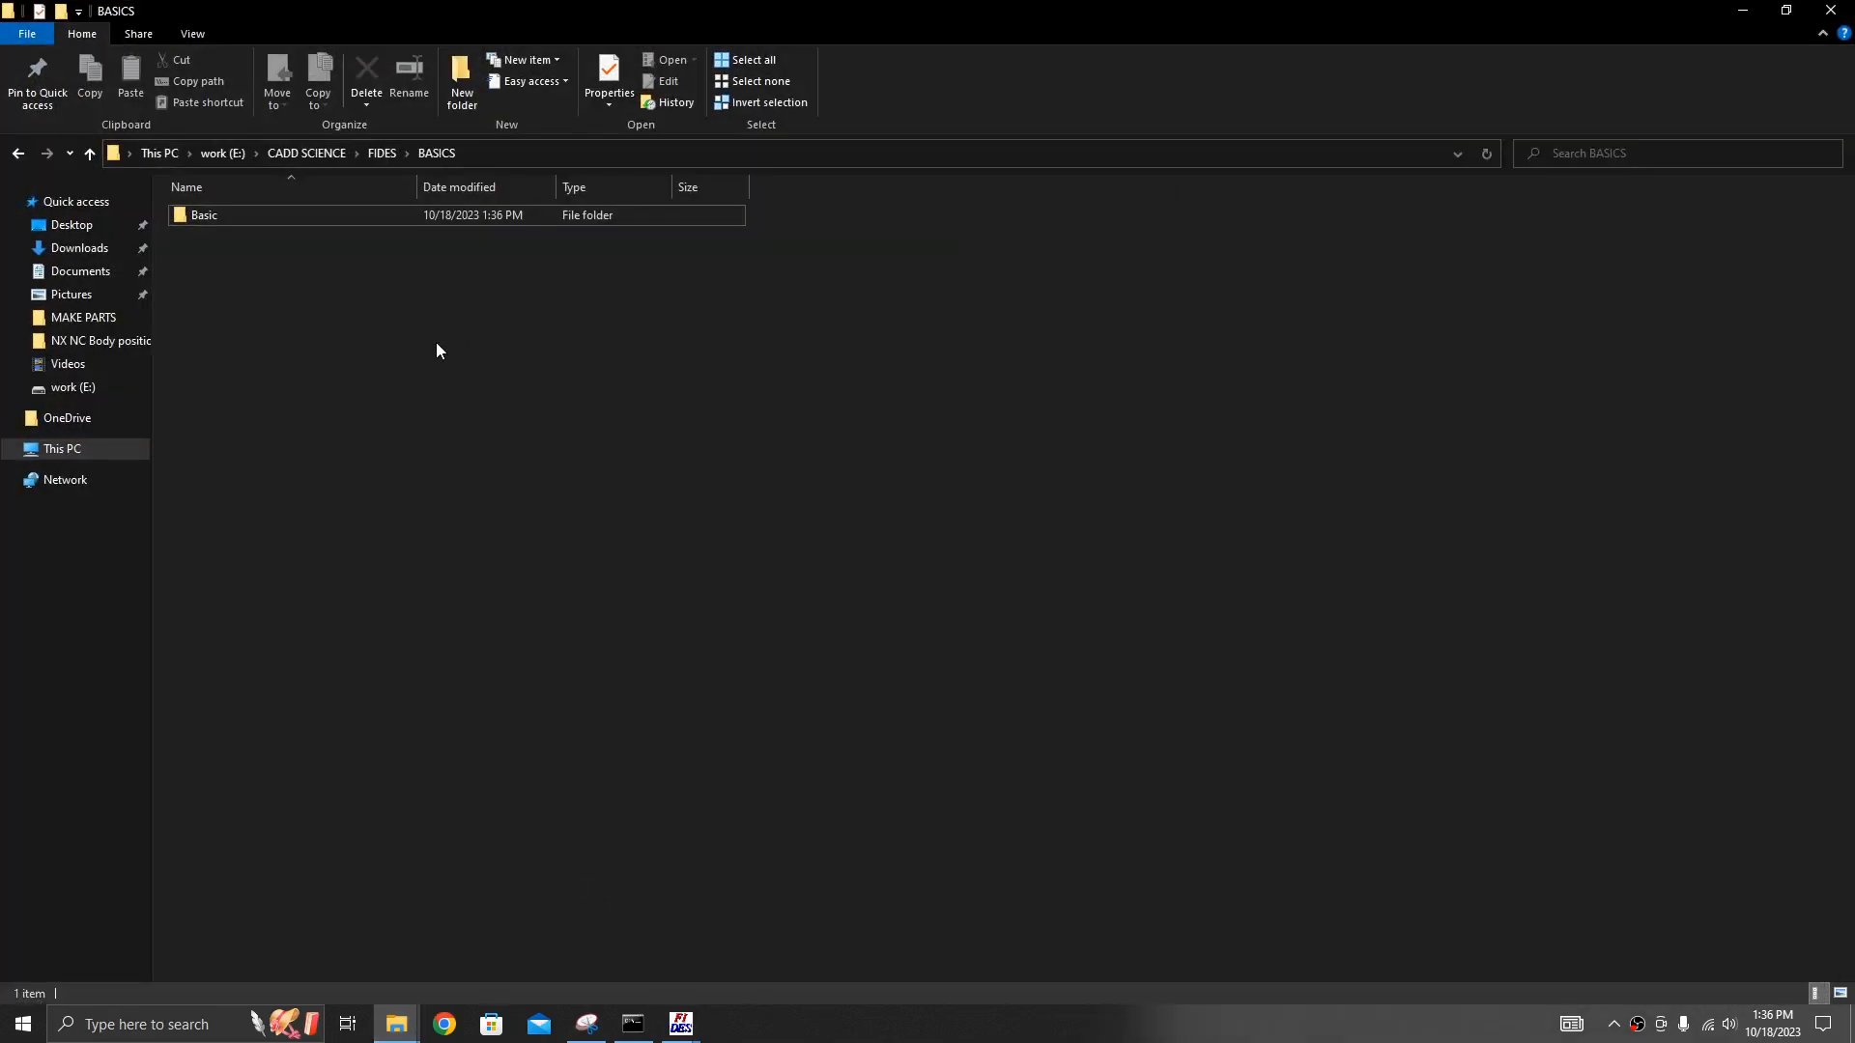
double_click(224, 217)
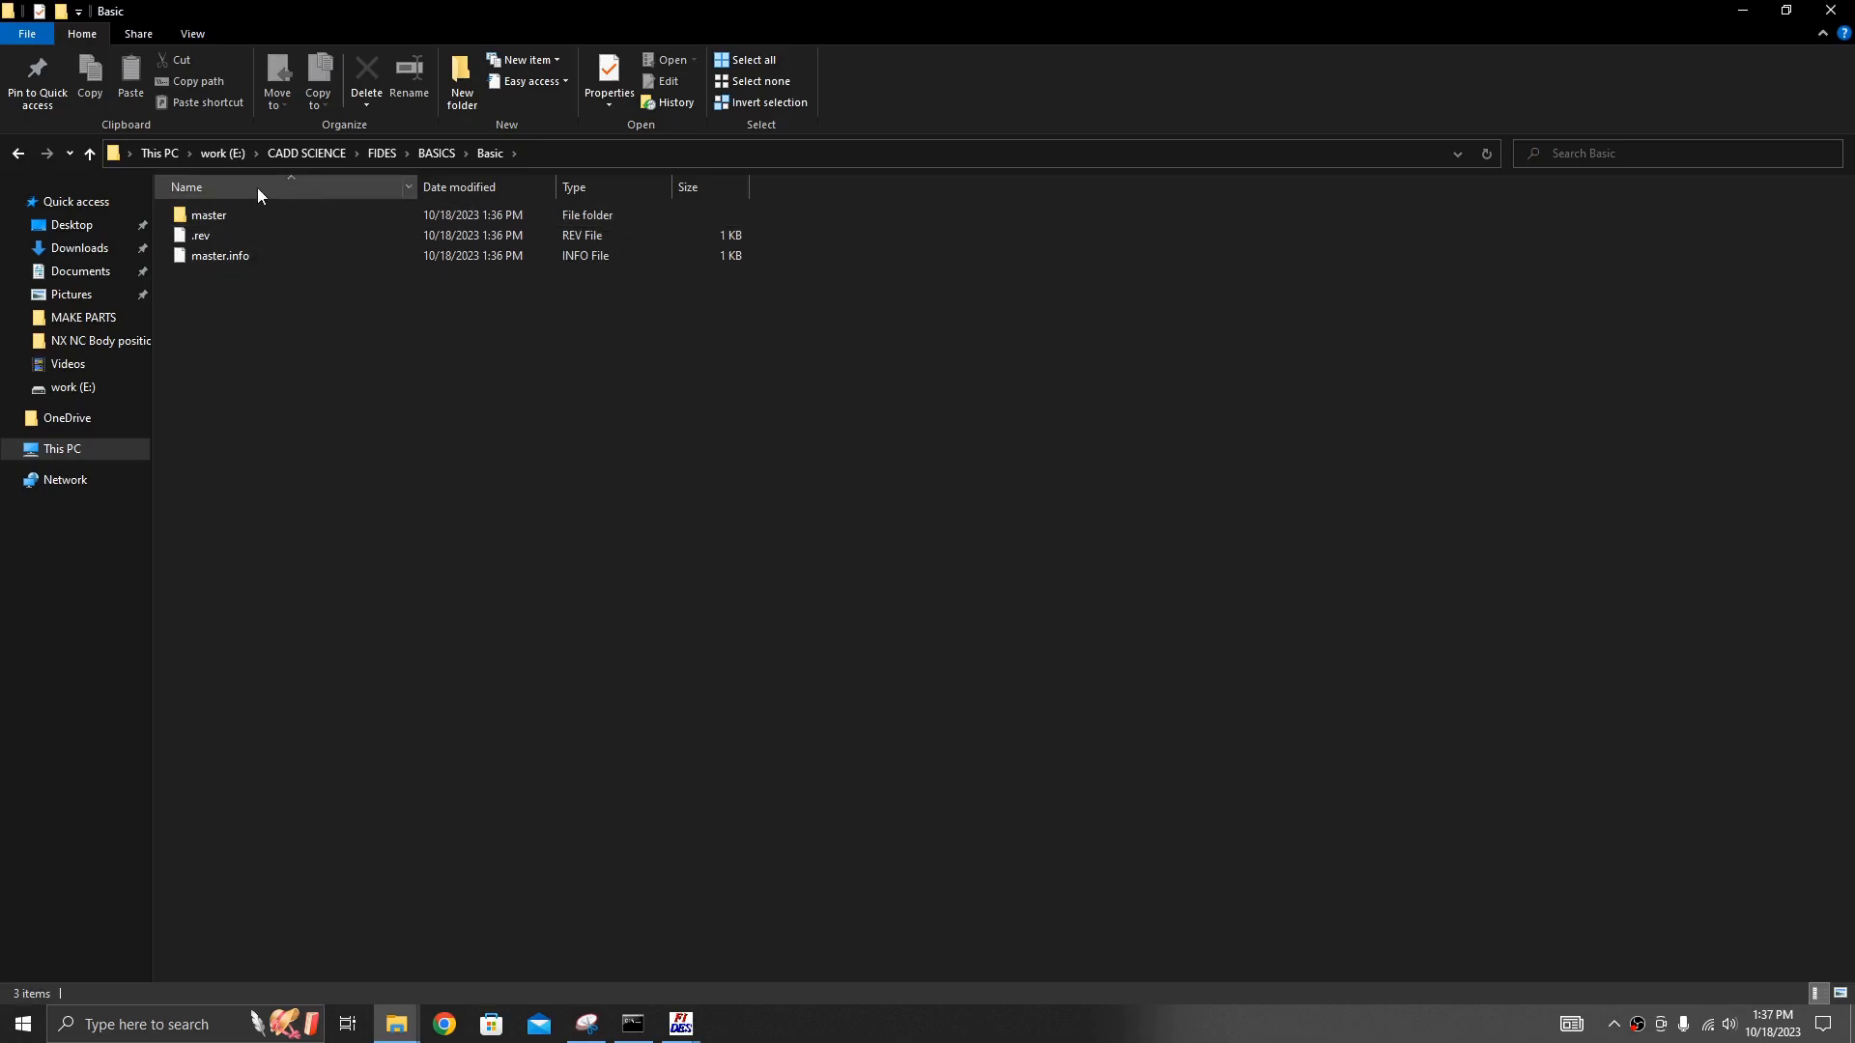
click(17, 152)
click(450, 444)
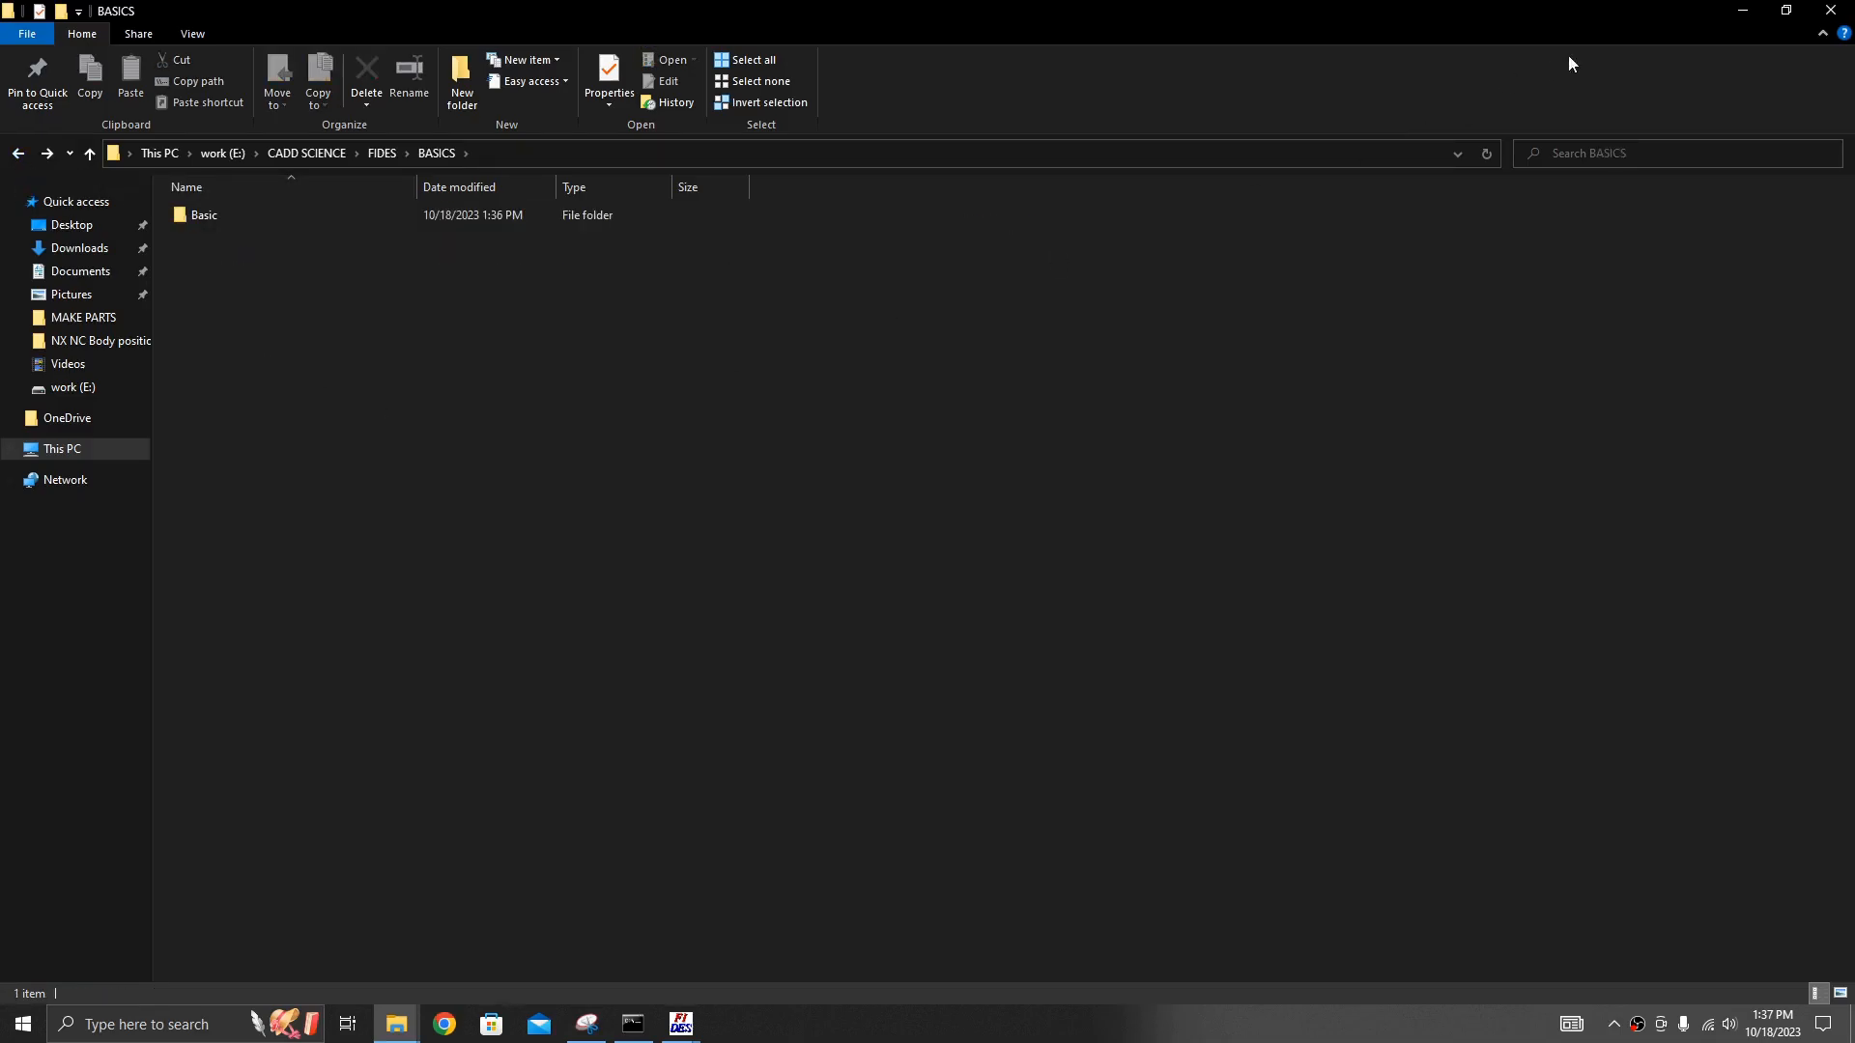
click(1731, 19)
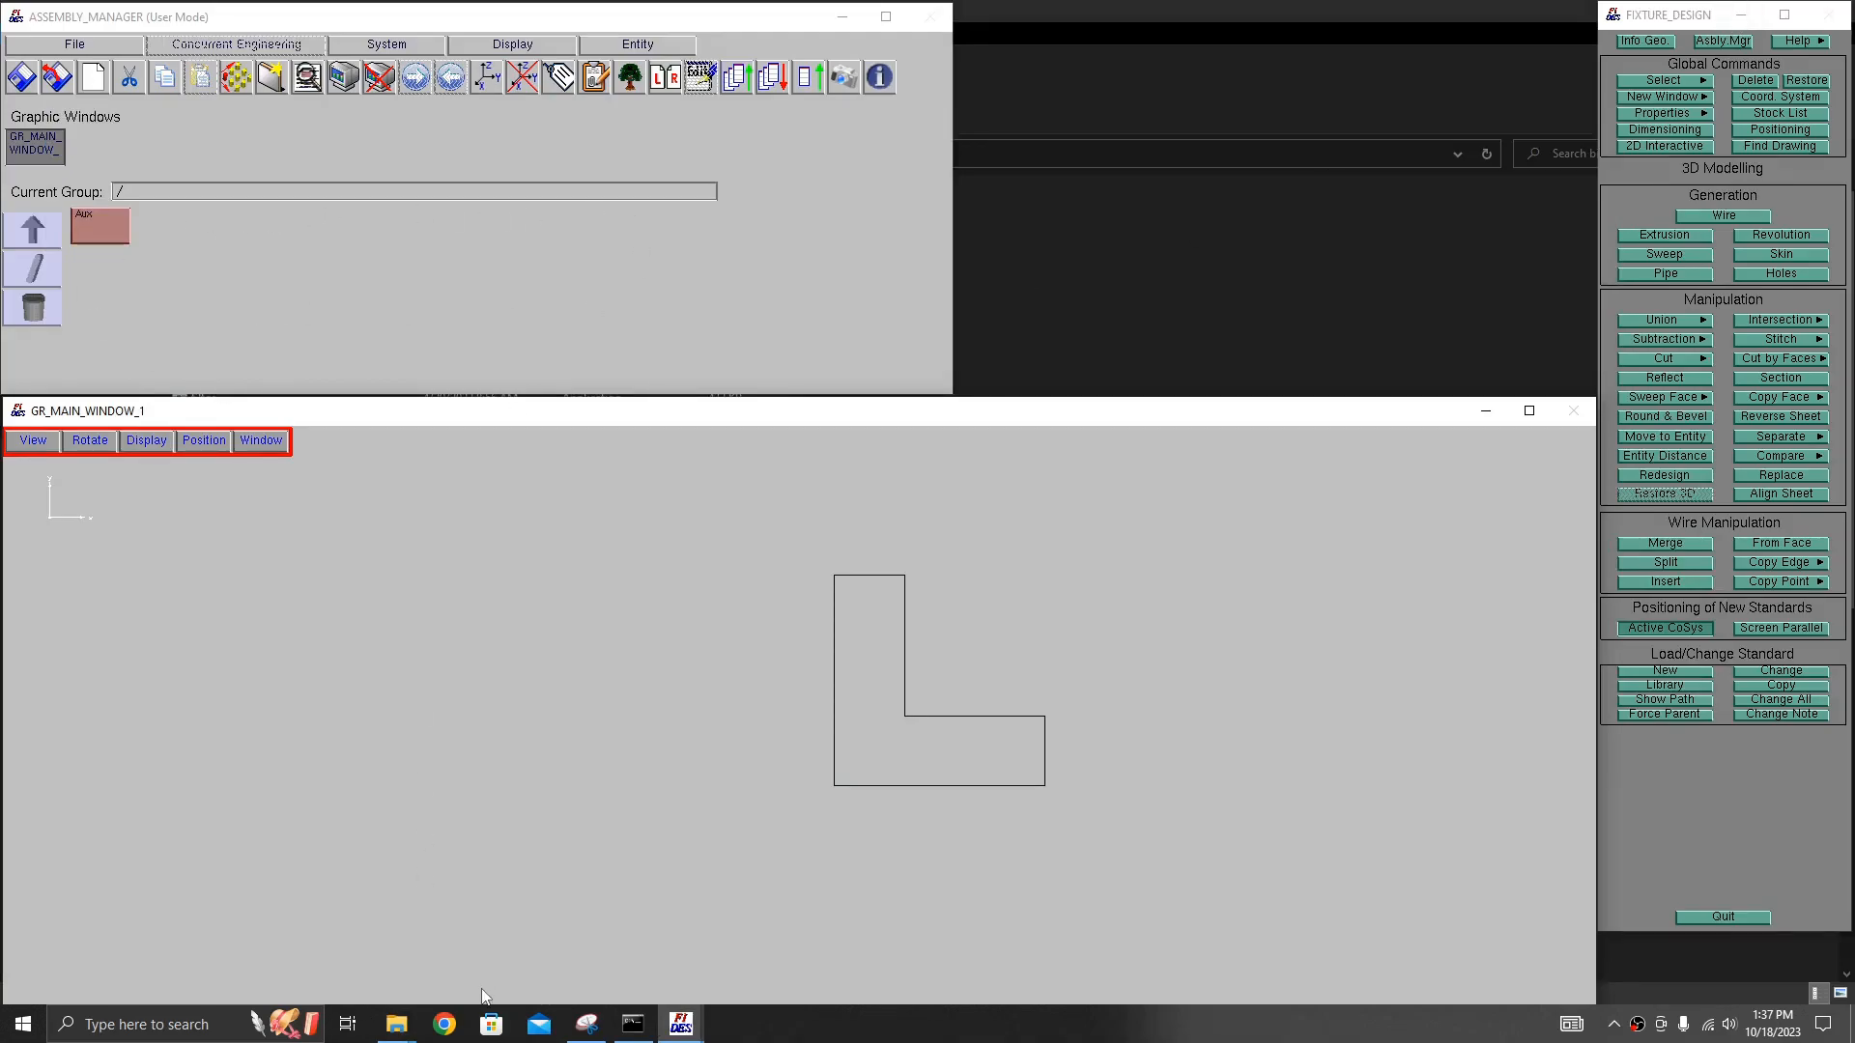
click(396, 1025)
click(472, 976)
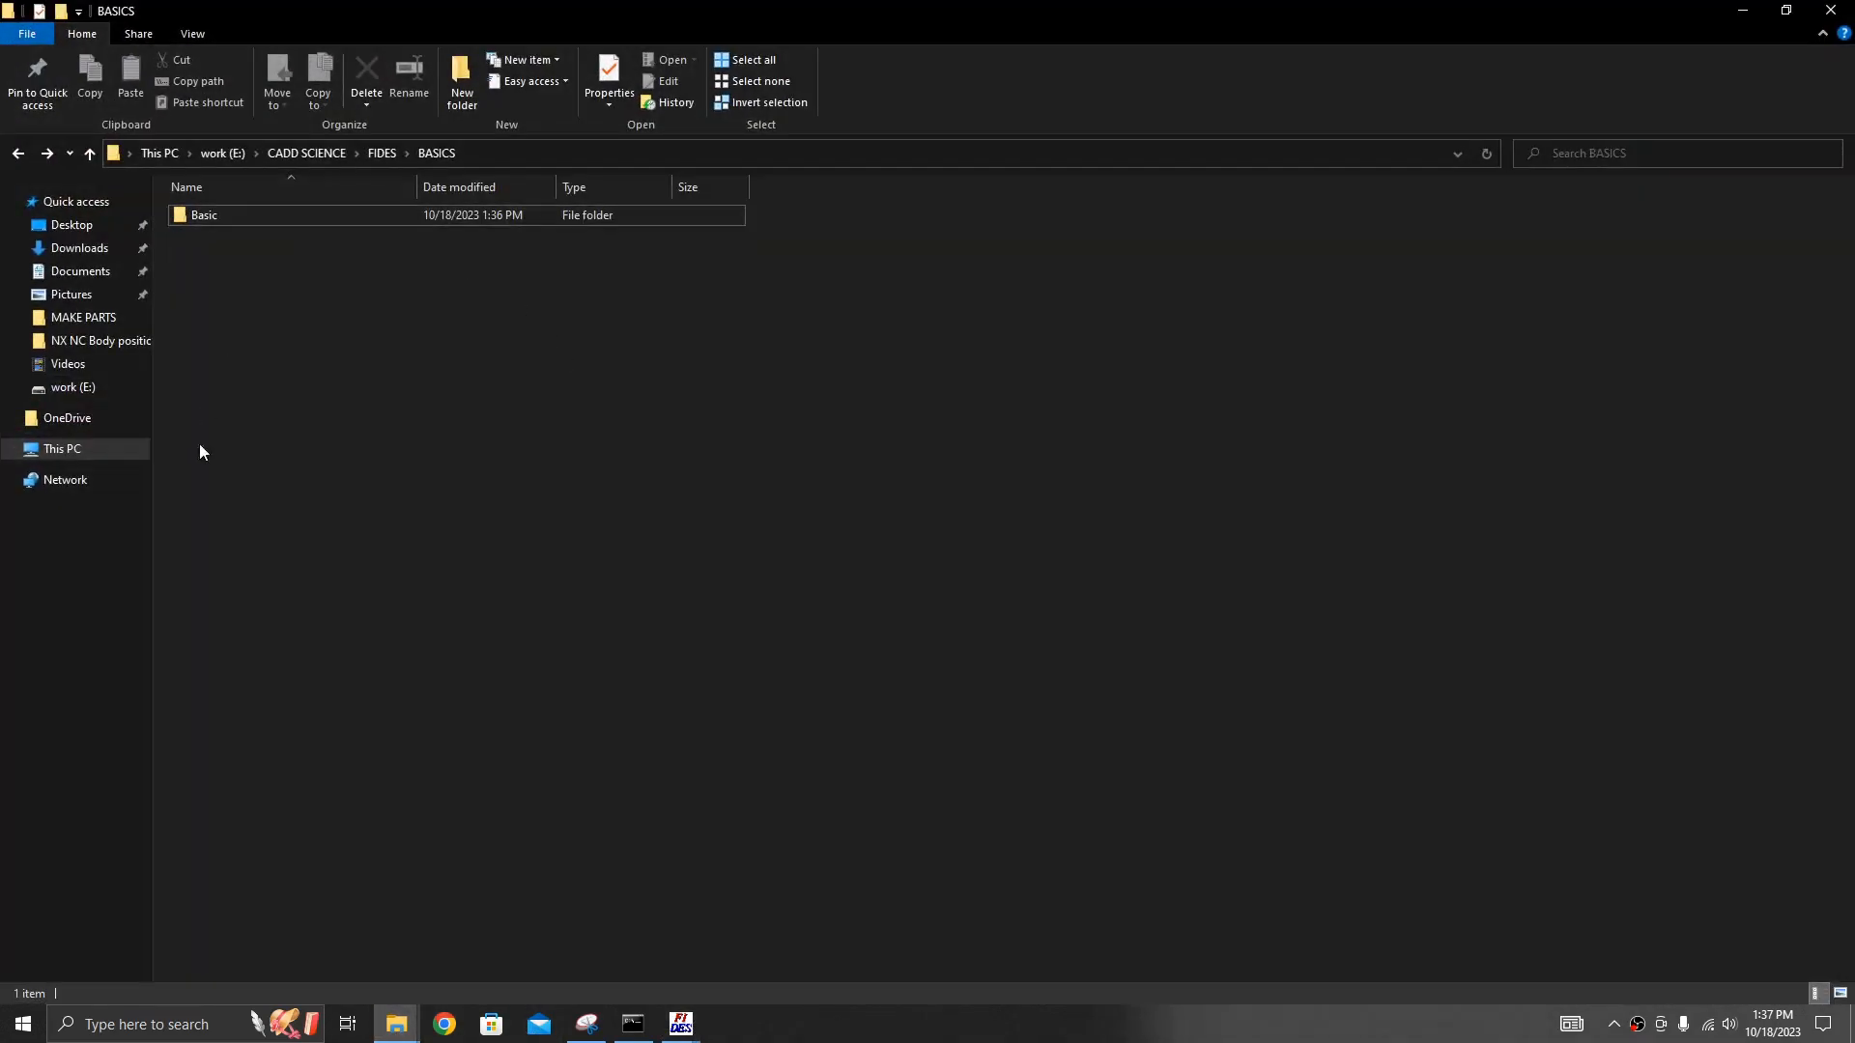
click(1742, 11)
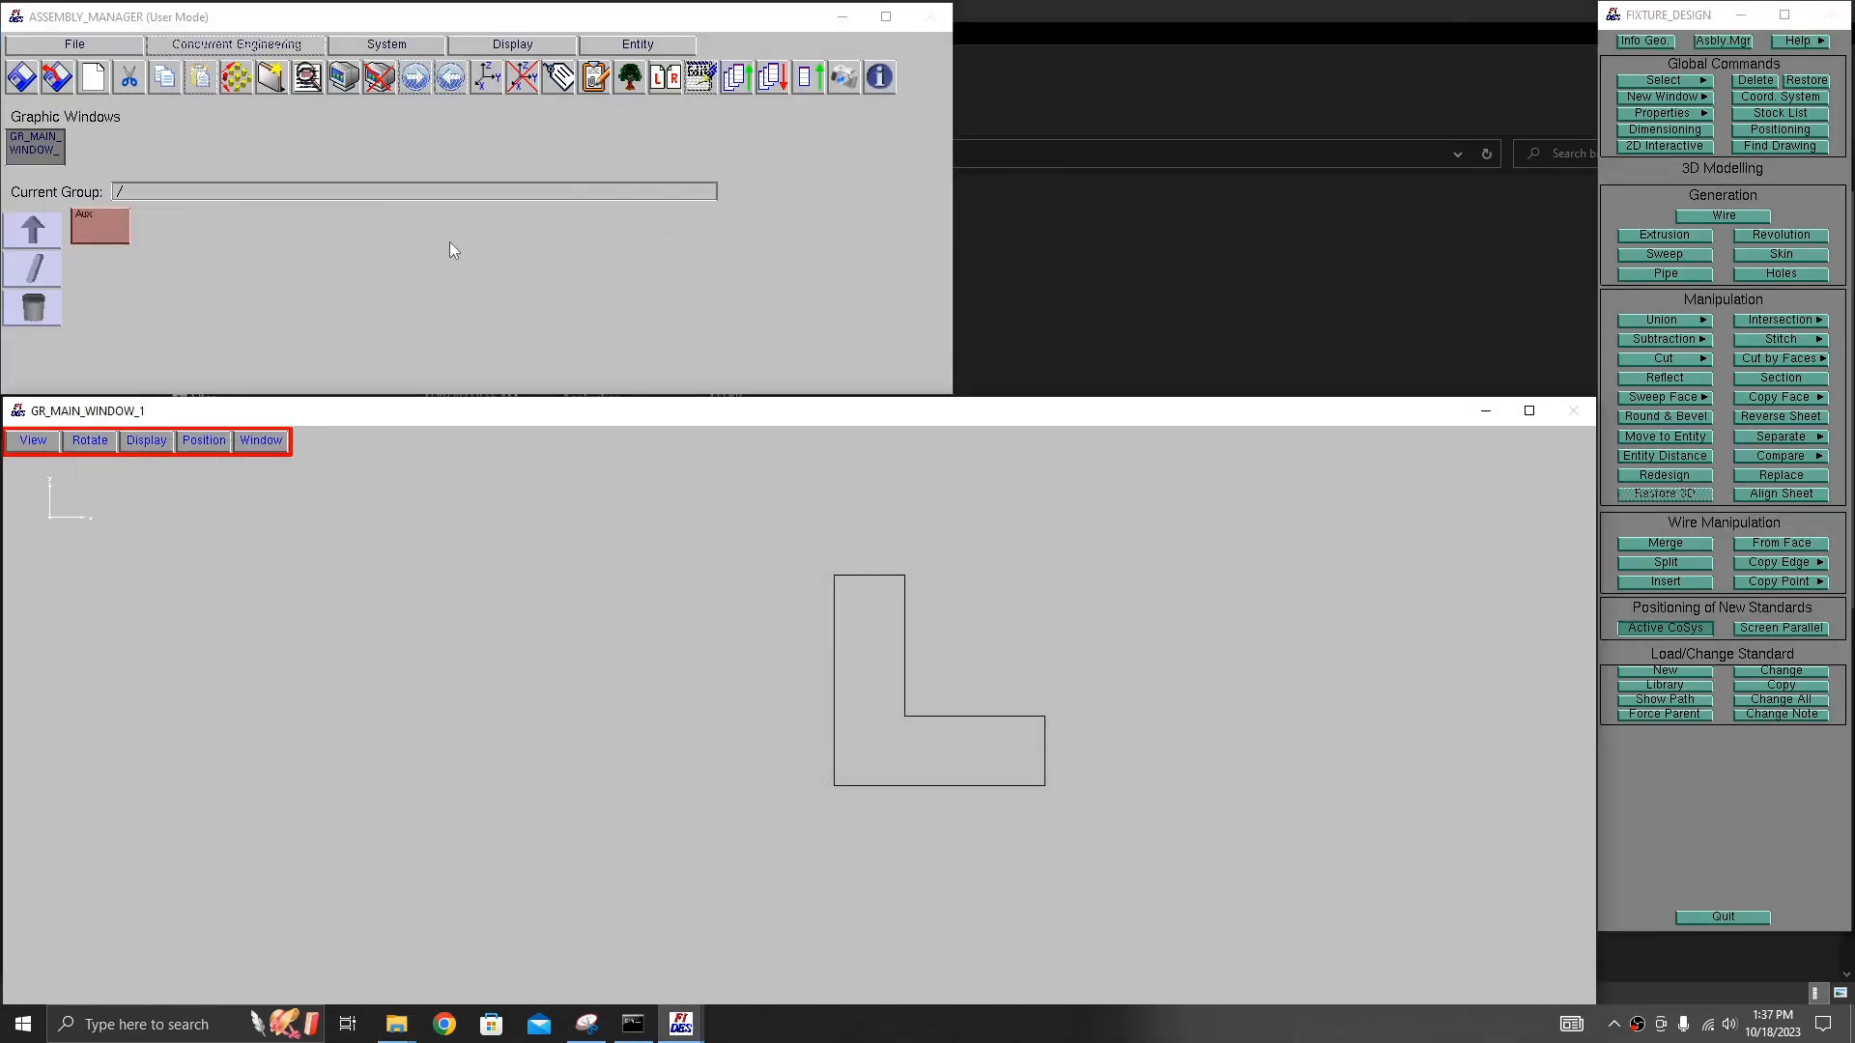
- Create a new group named unit 1 in the root group
click(275, 84)
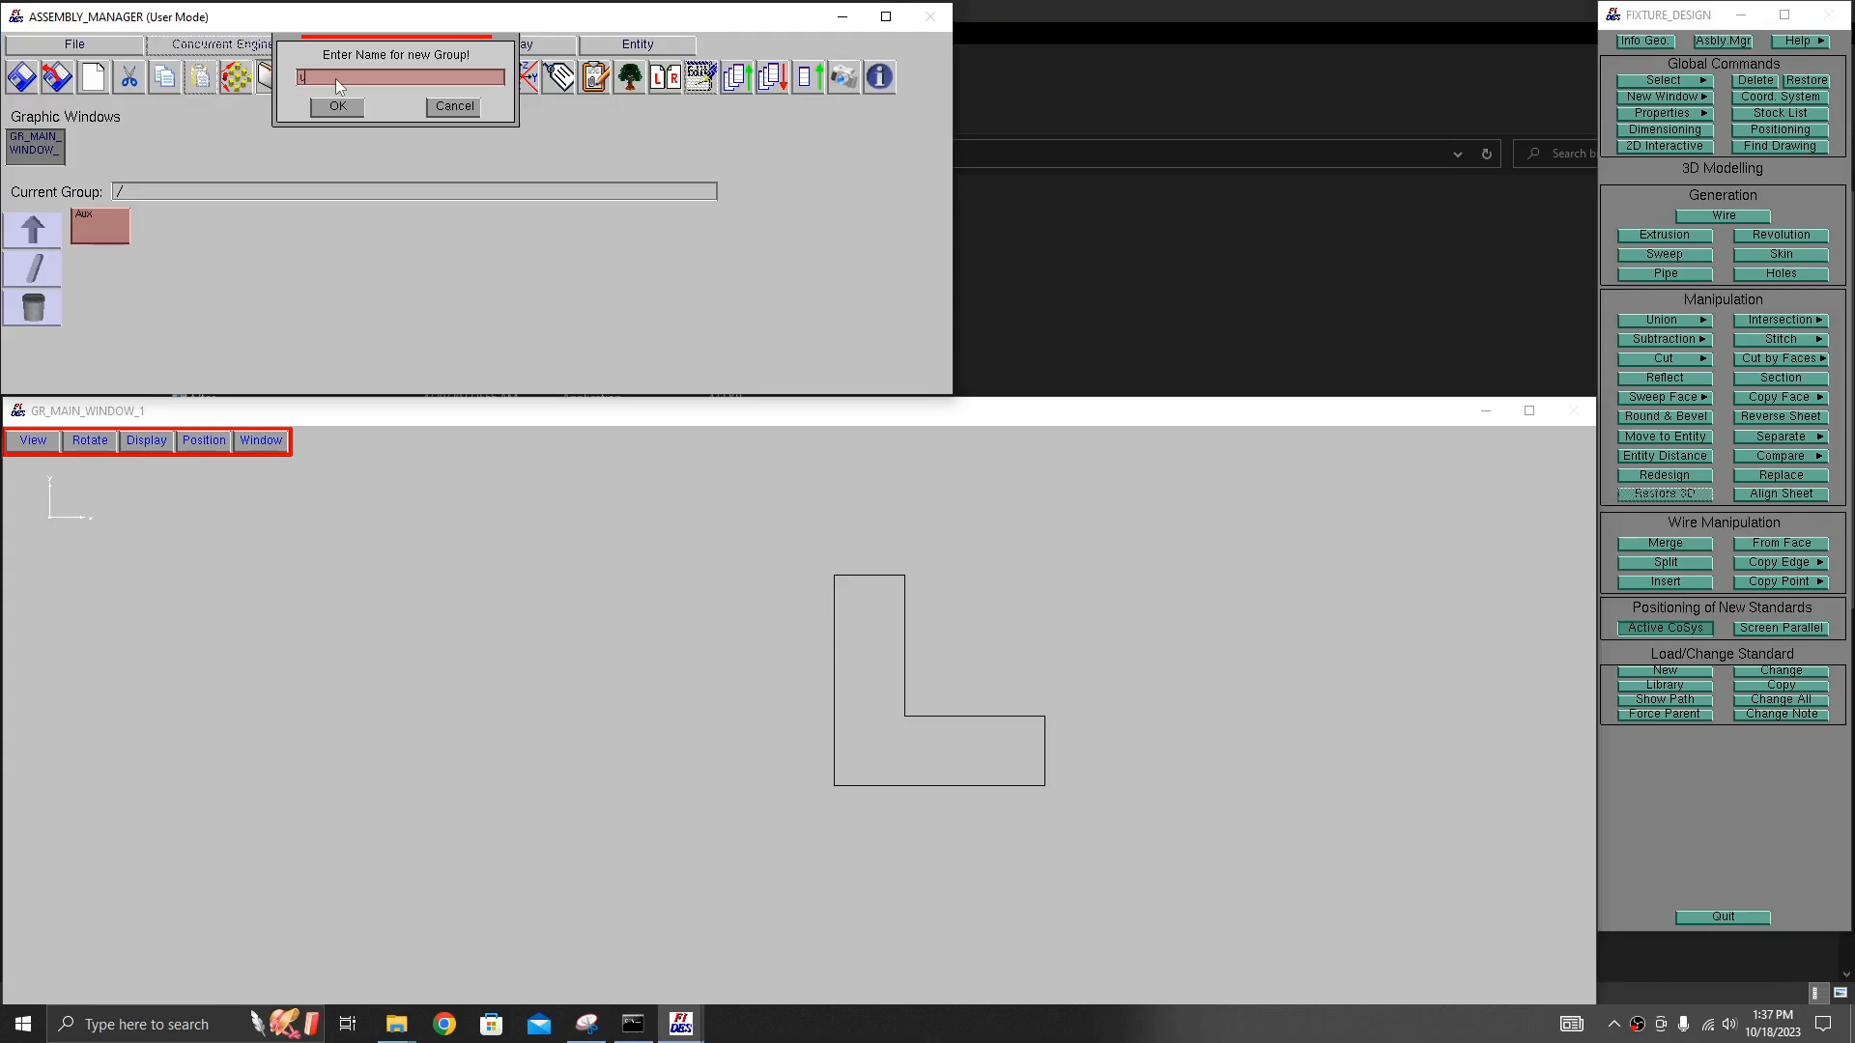
text(unit 1)
key(Return)
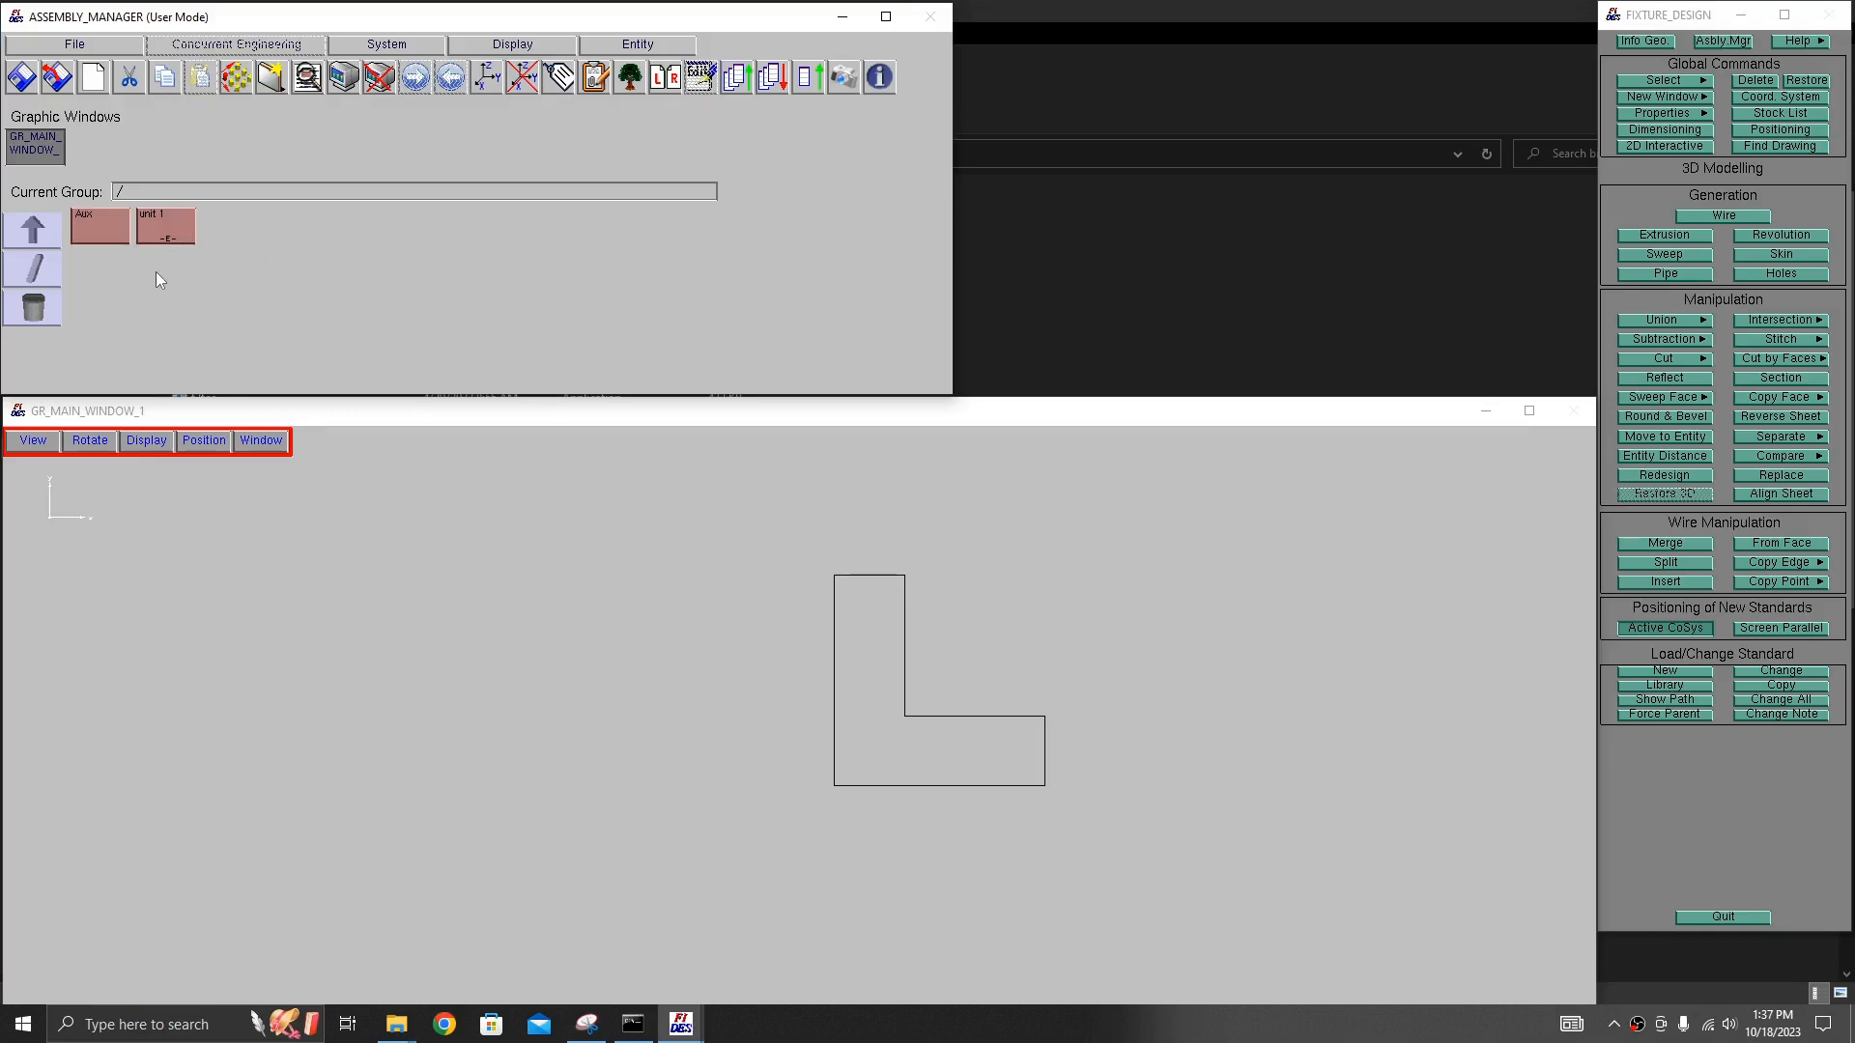
click(160, 230)
click(229, 310)
- Extrude the L-shaped wire profile by a distance of 20 with no draft
click(1669, 235)
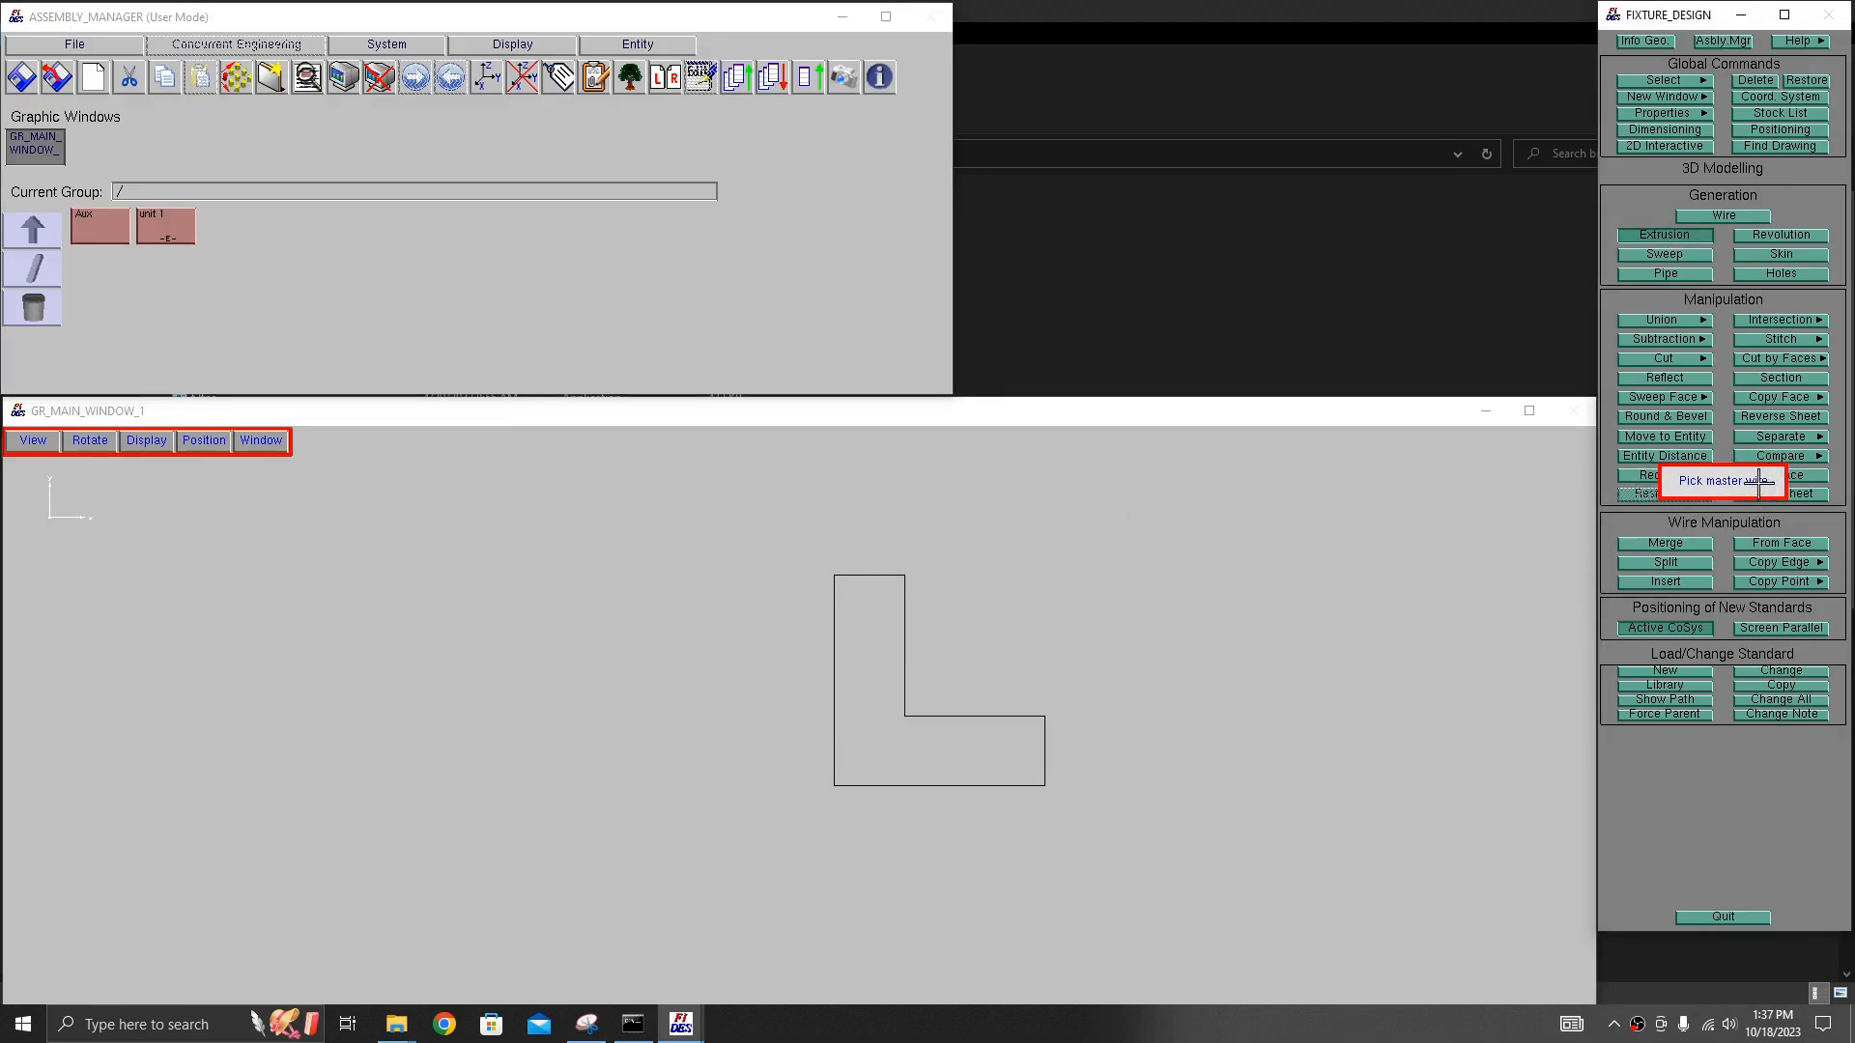
click(935, 715)
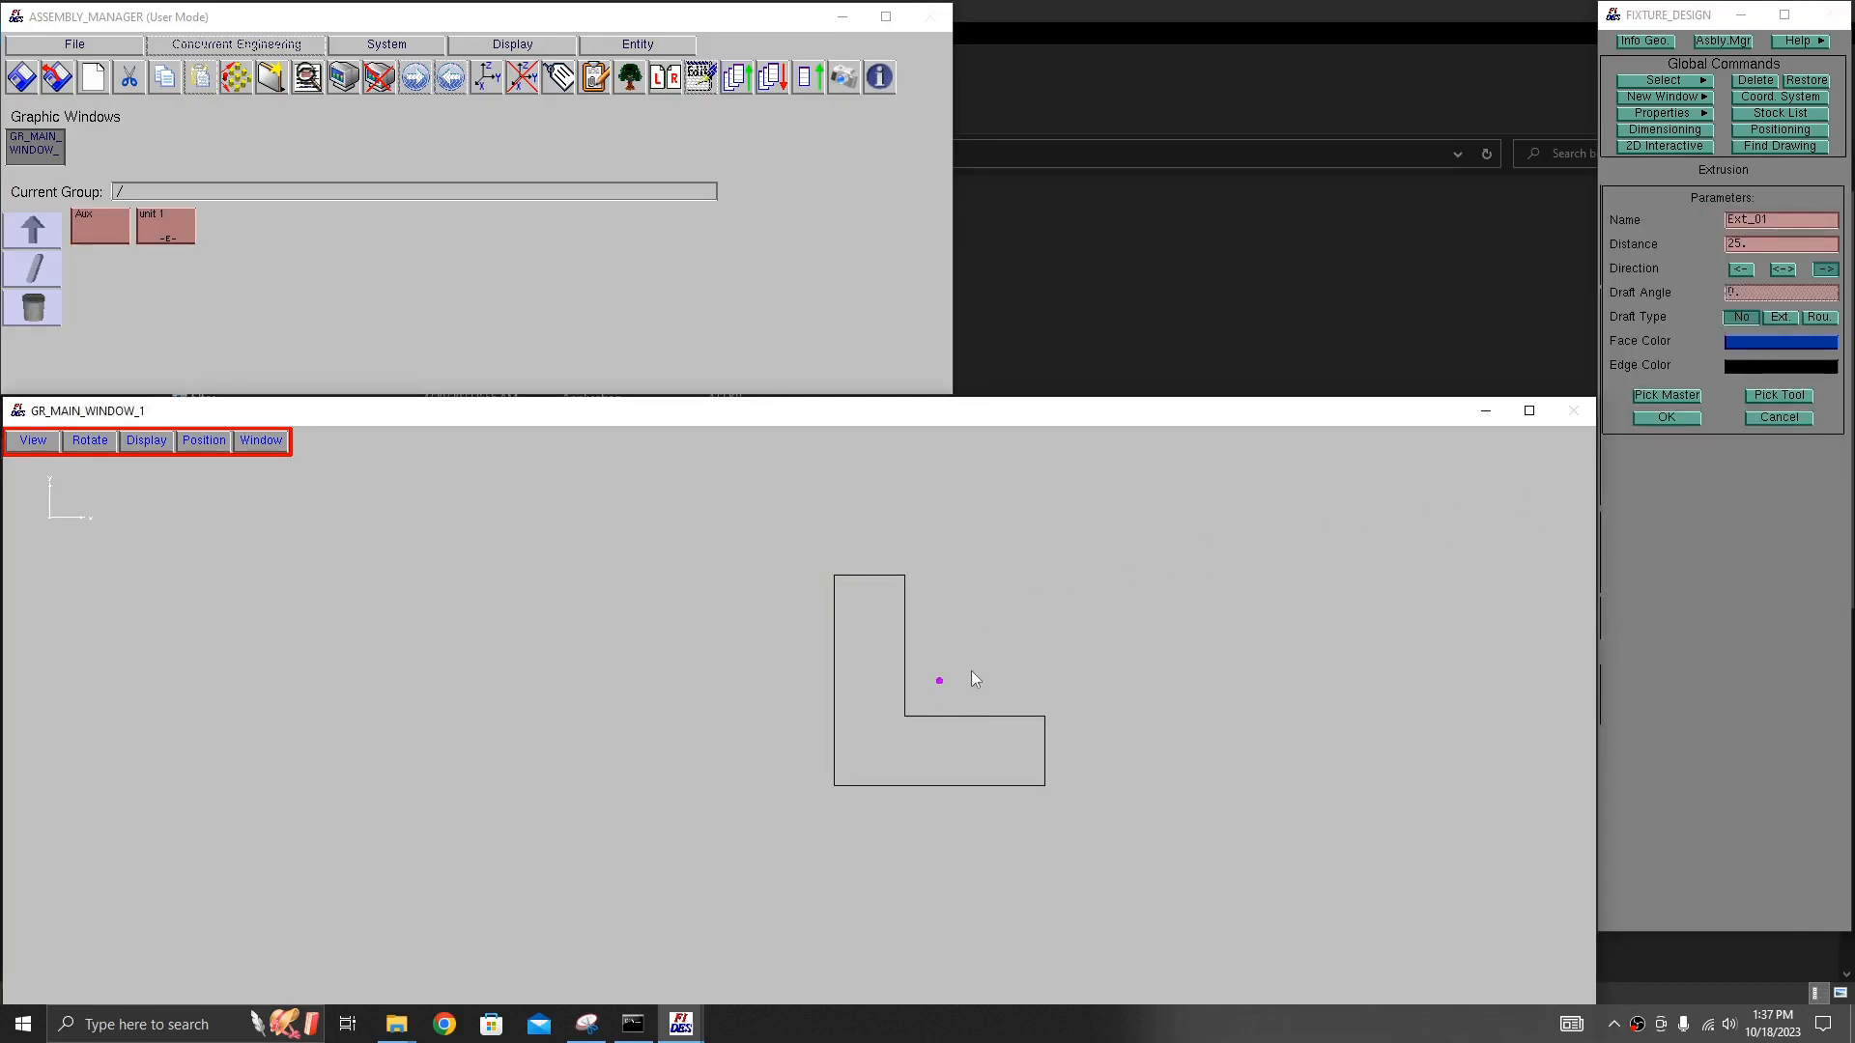
middle_drag(1028, 663, 833, 736)
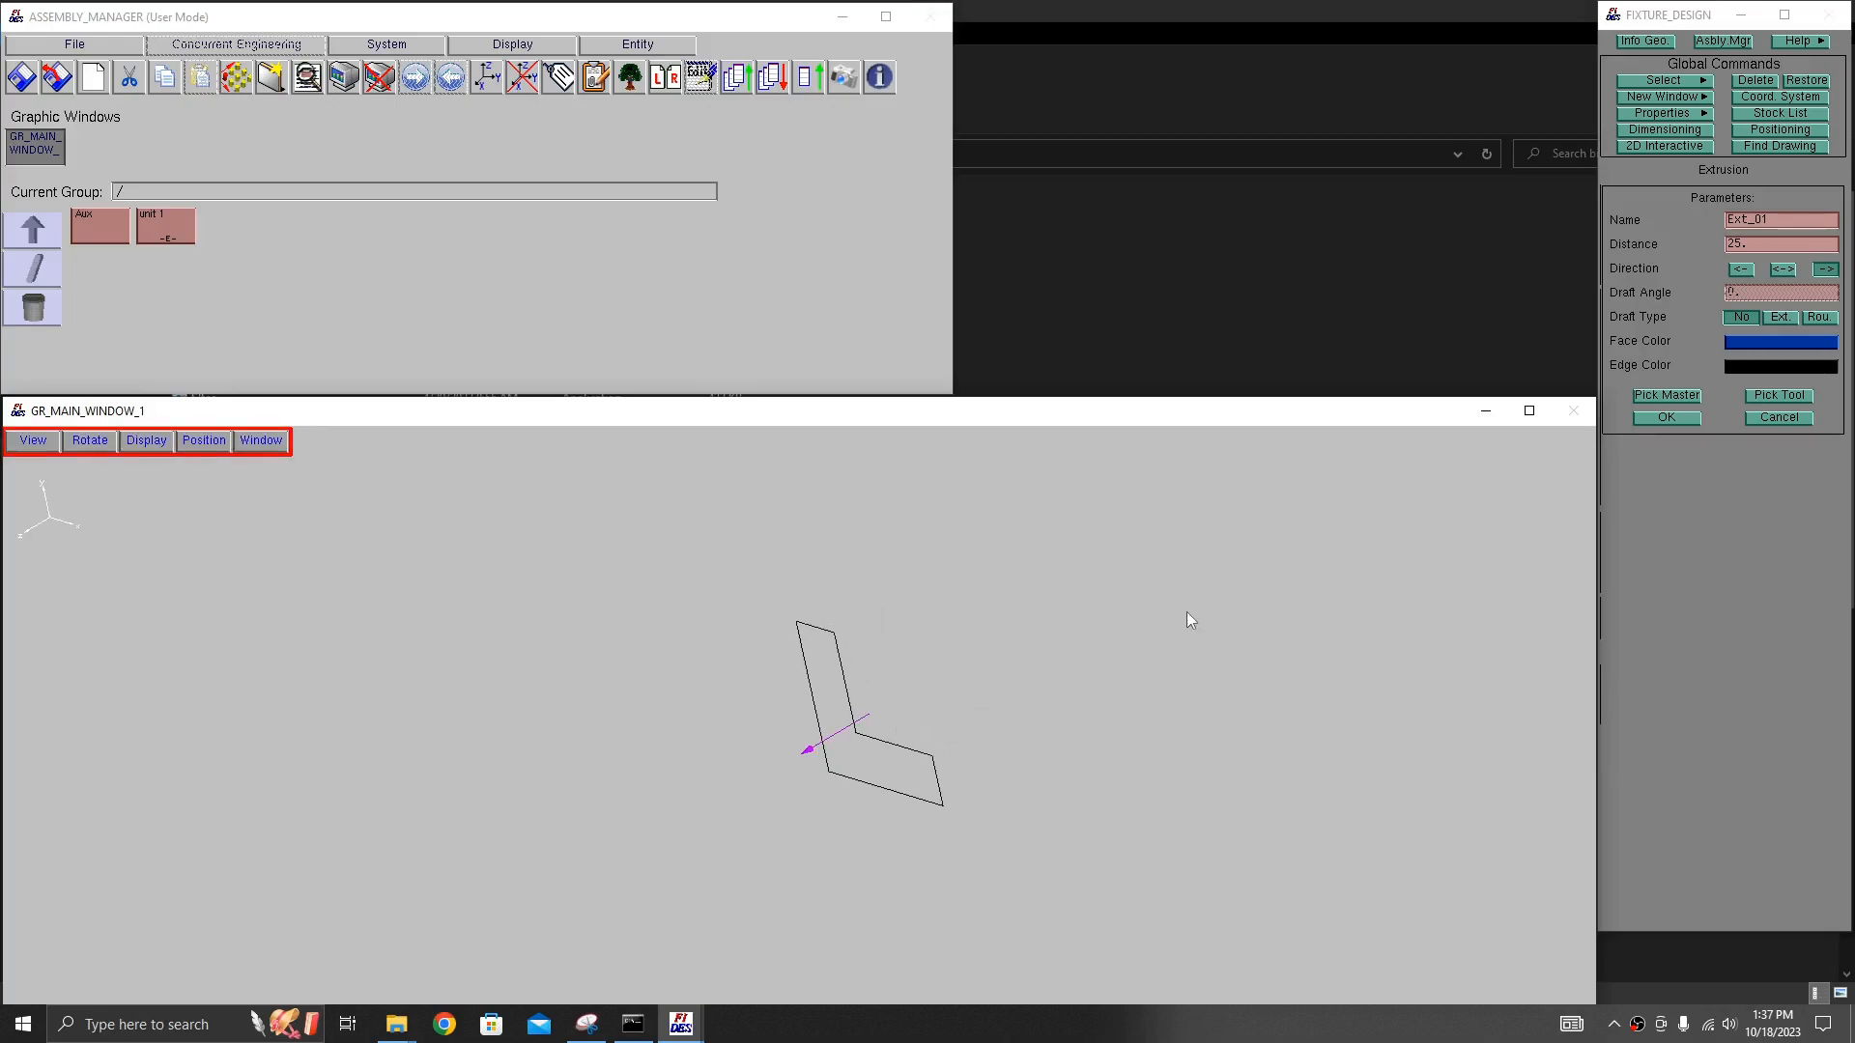
click(1759, 242)
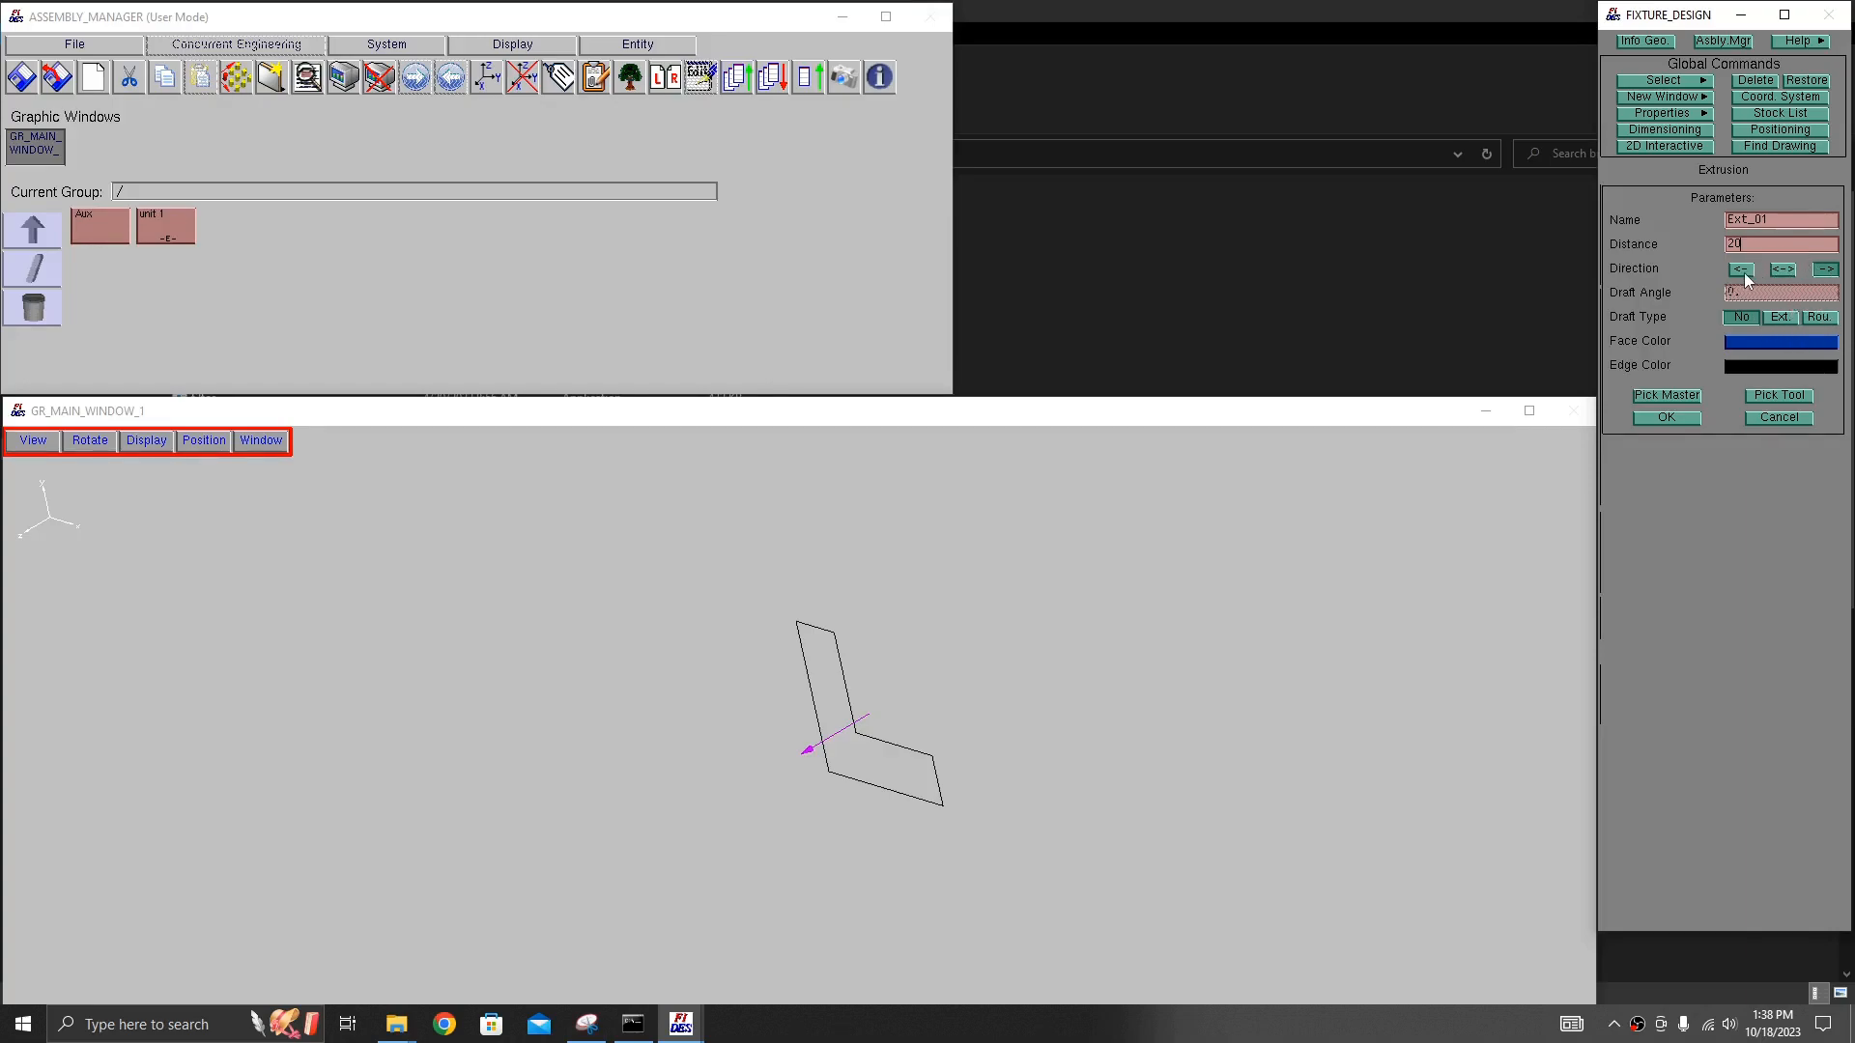
click(1660, 419)
click(769, 375)
middle_drag(908, 711, 903, 664)
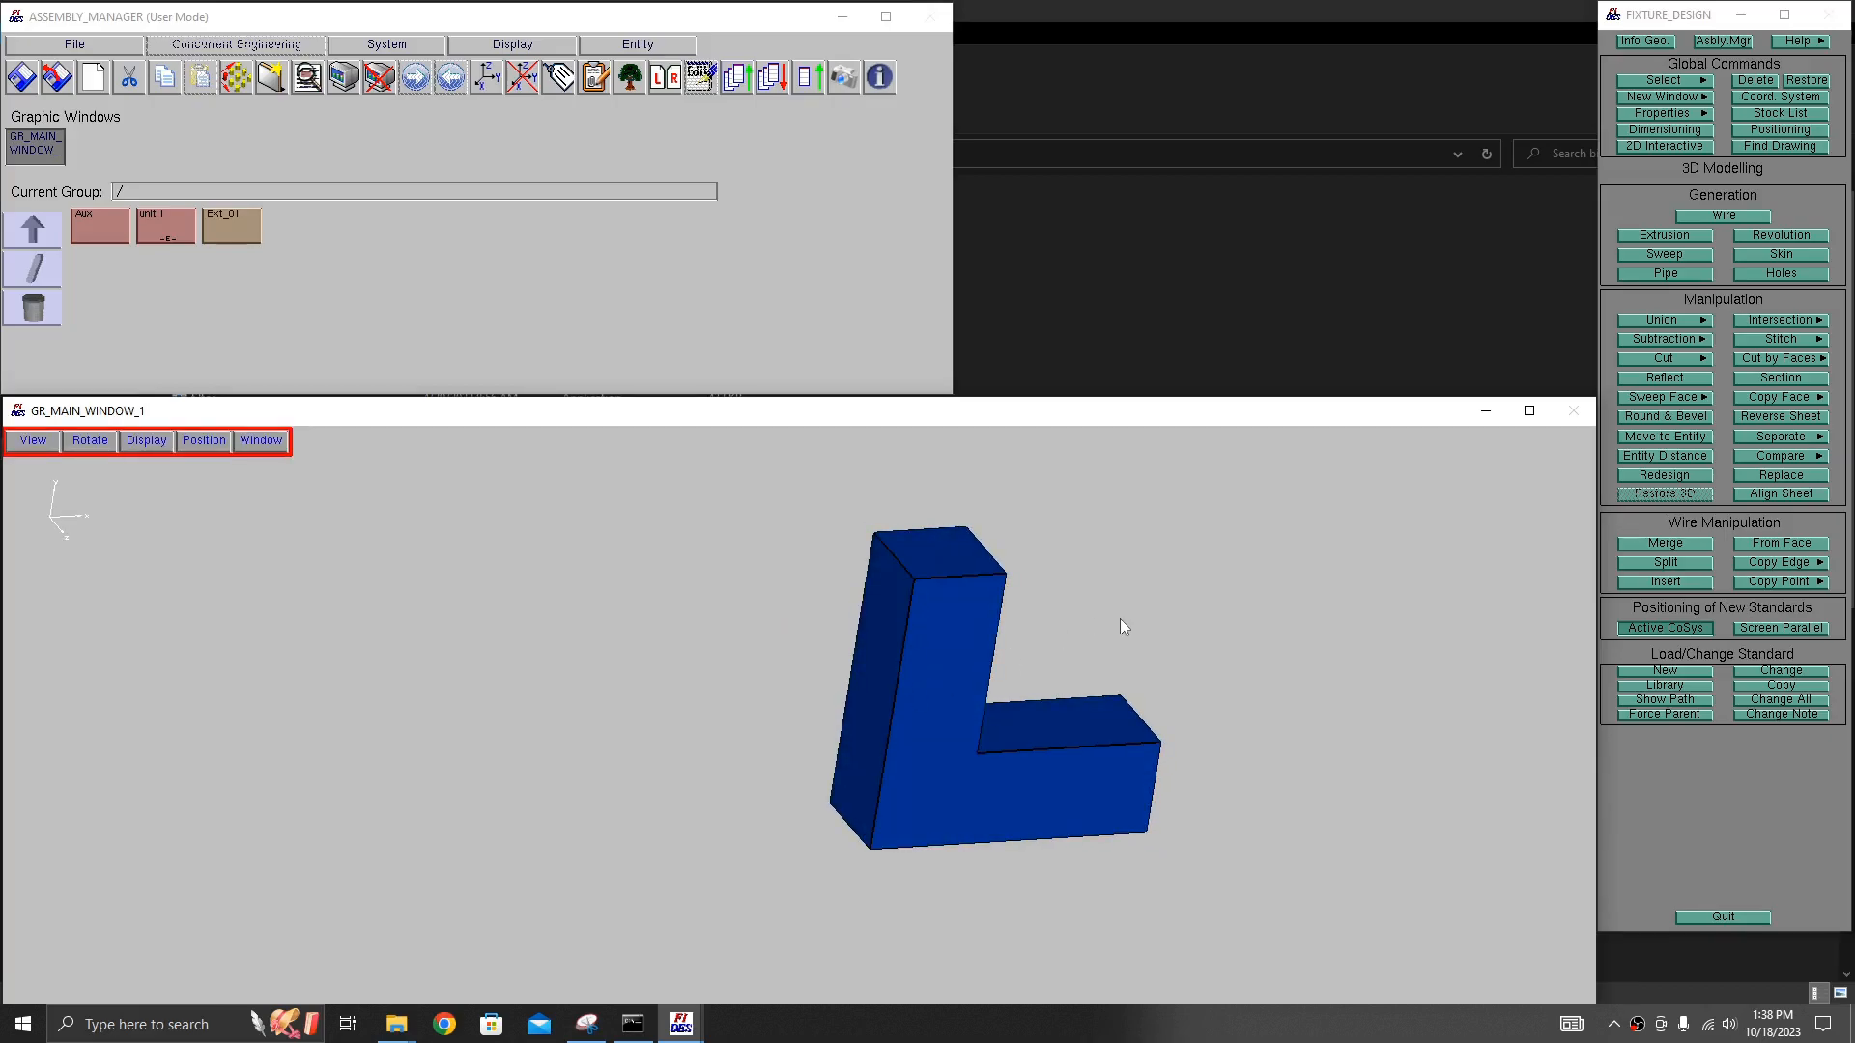
- Examine the extruded L-shaped block in different display styles and from several standard view directions
click(154, 442)
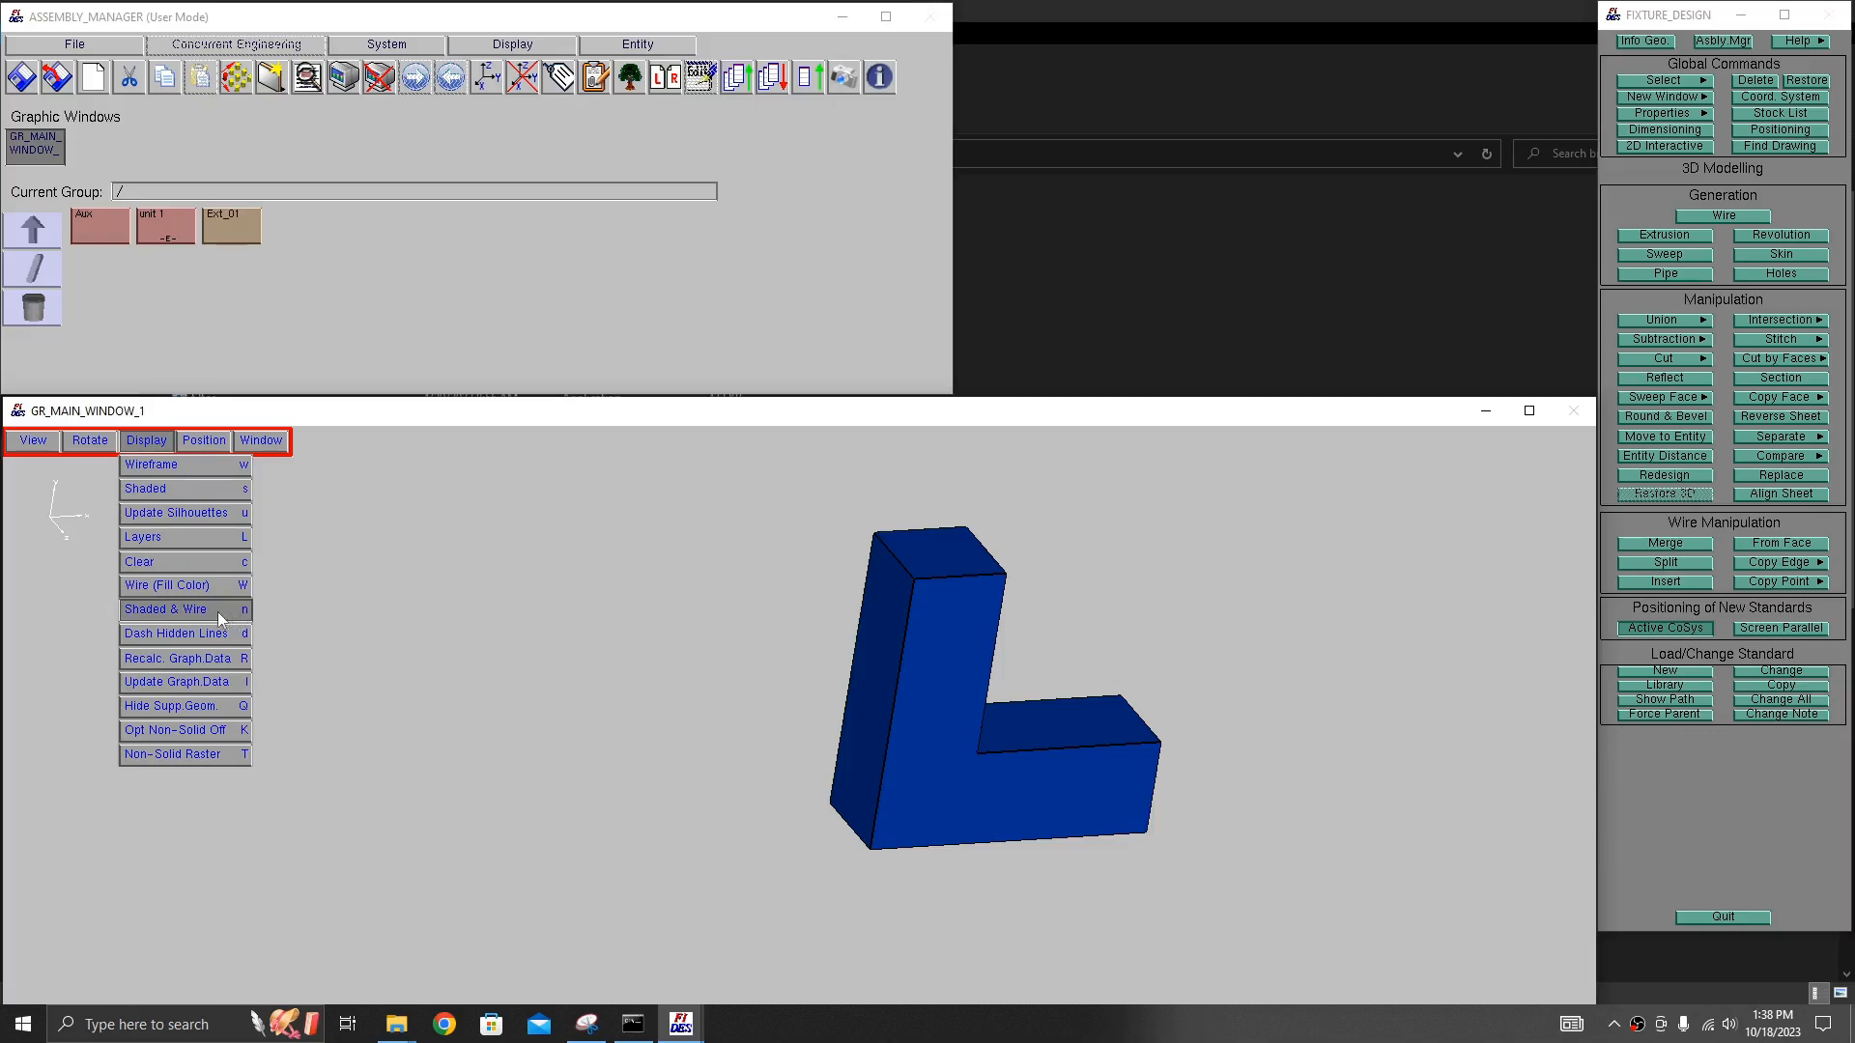
middle_drag(1004, 705, 949, 620)
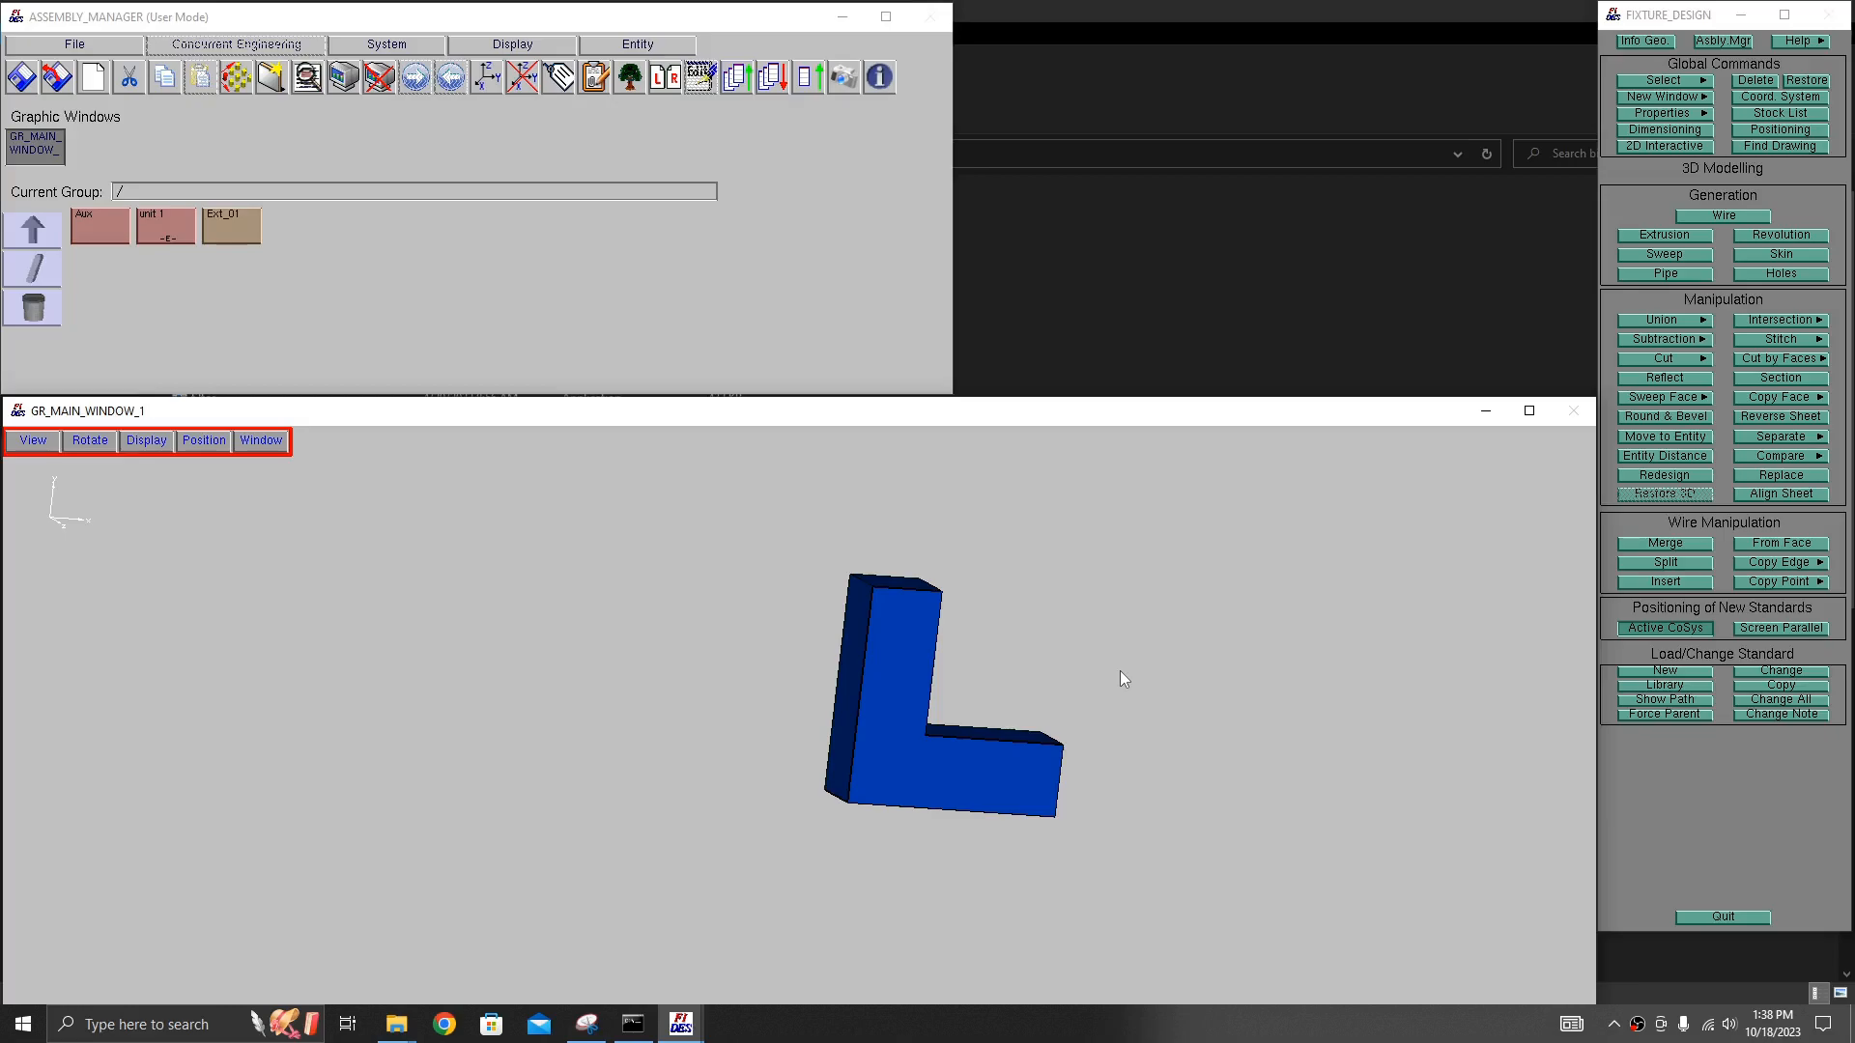
key(f)
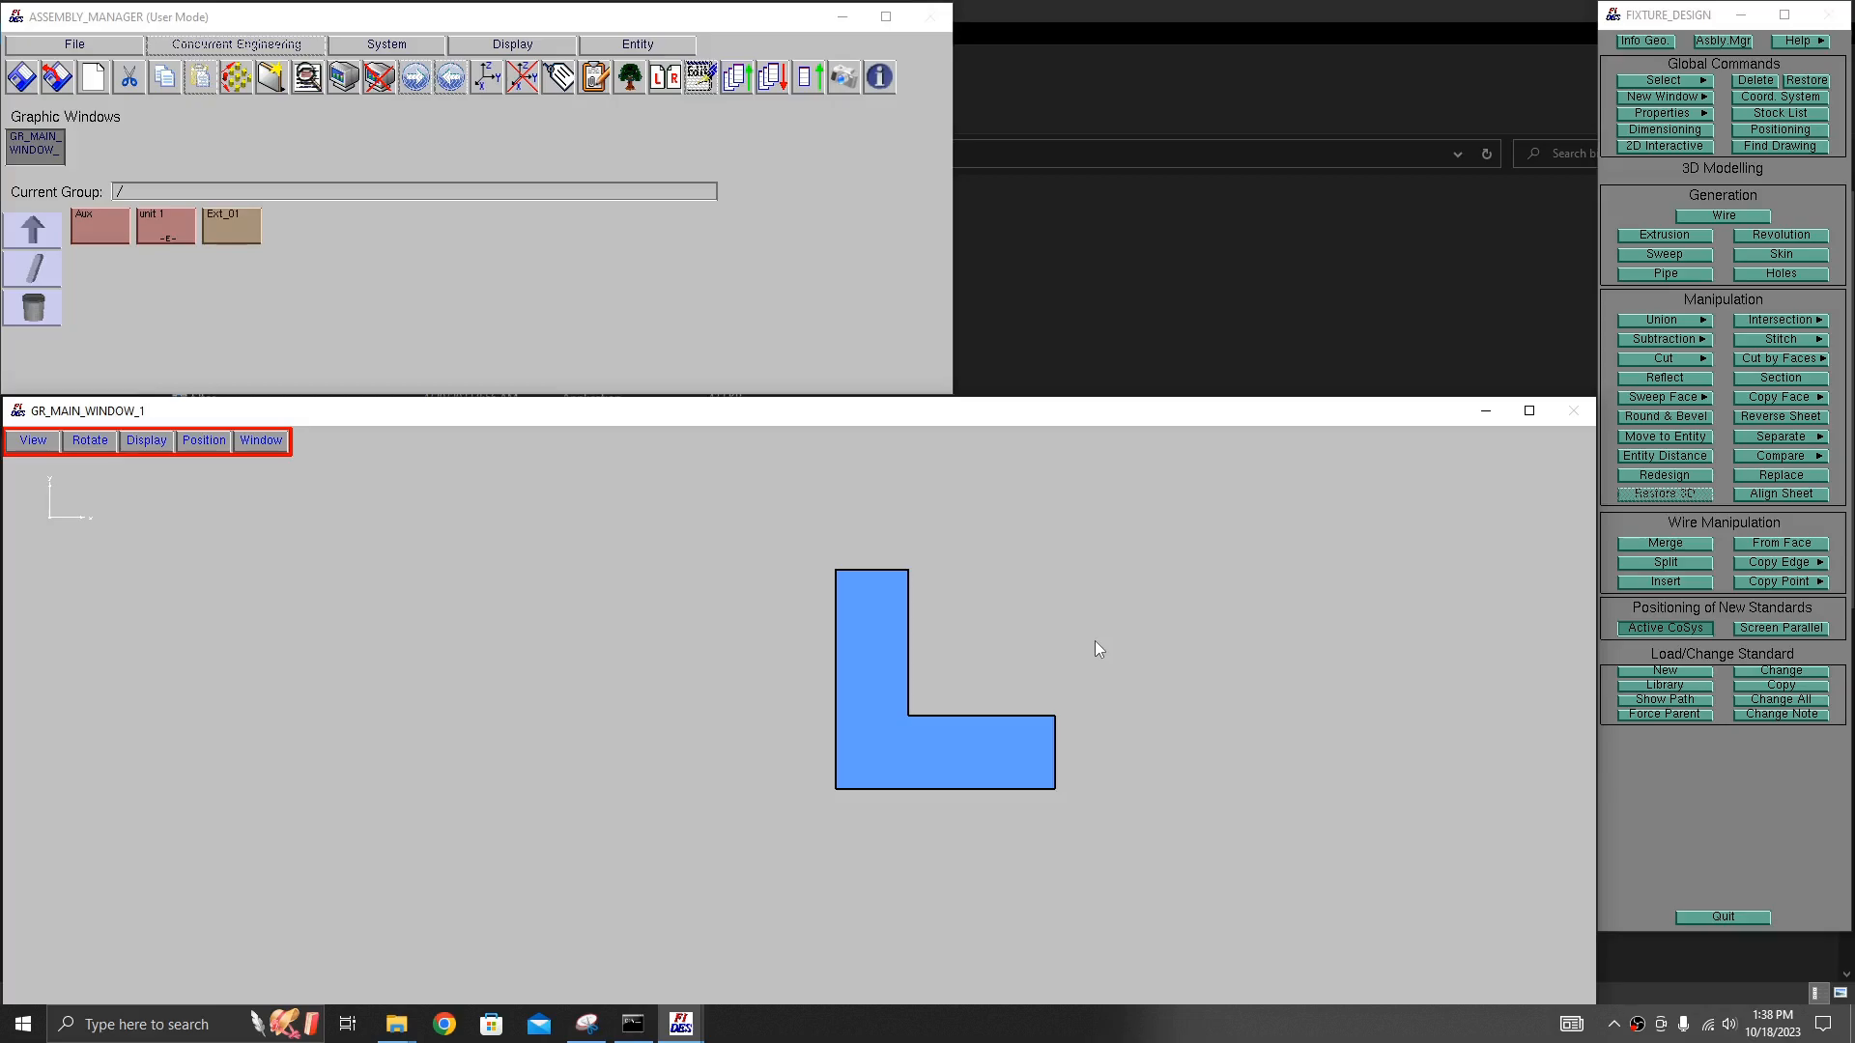
key(s)
key(f)
key(t)
key(f)
key(Up)
key(Left)
key(Right)
key(Up)
key(Down)
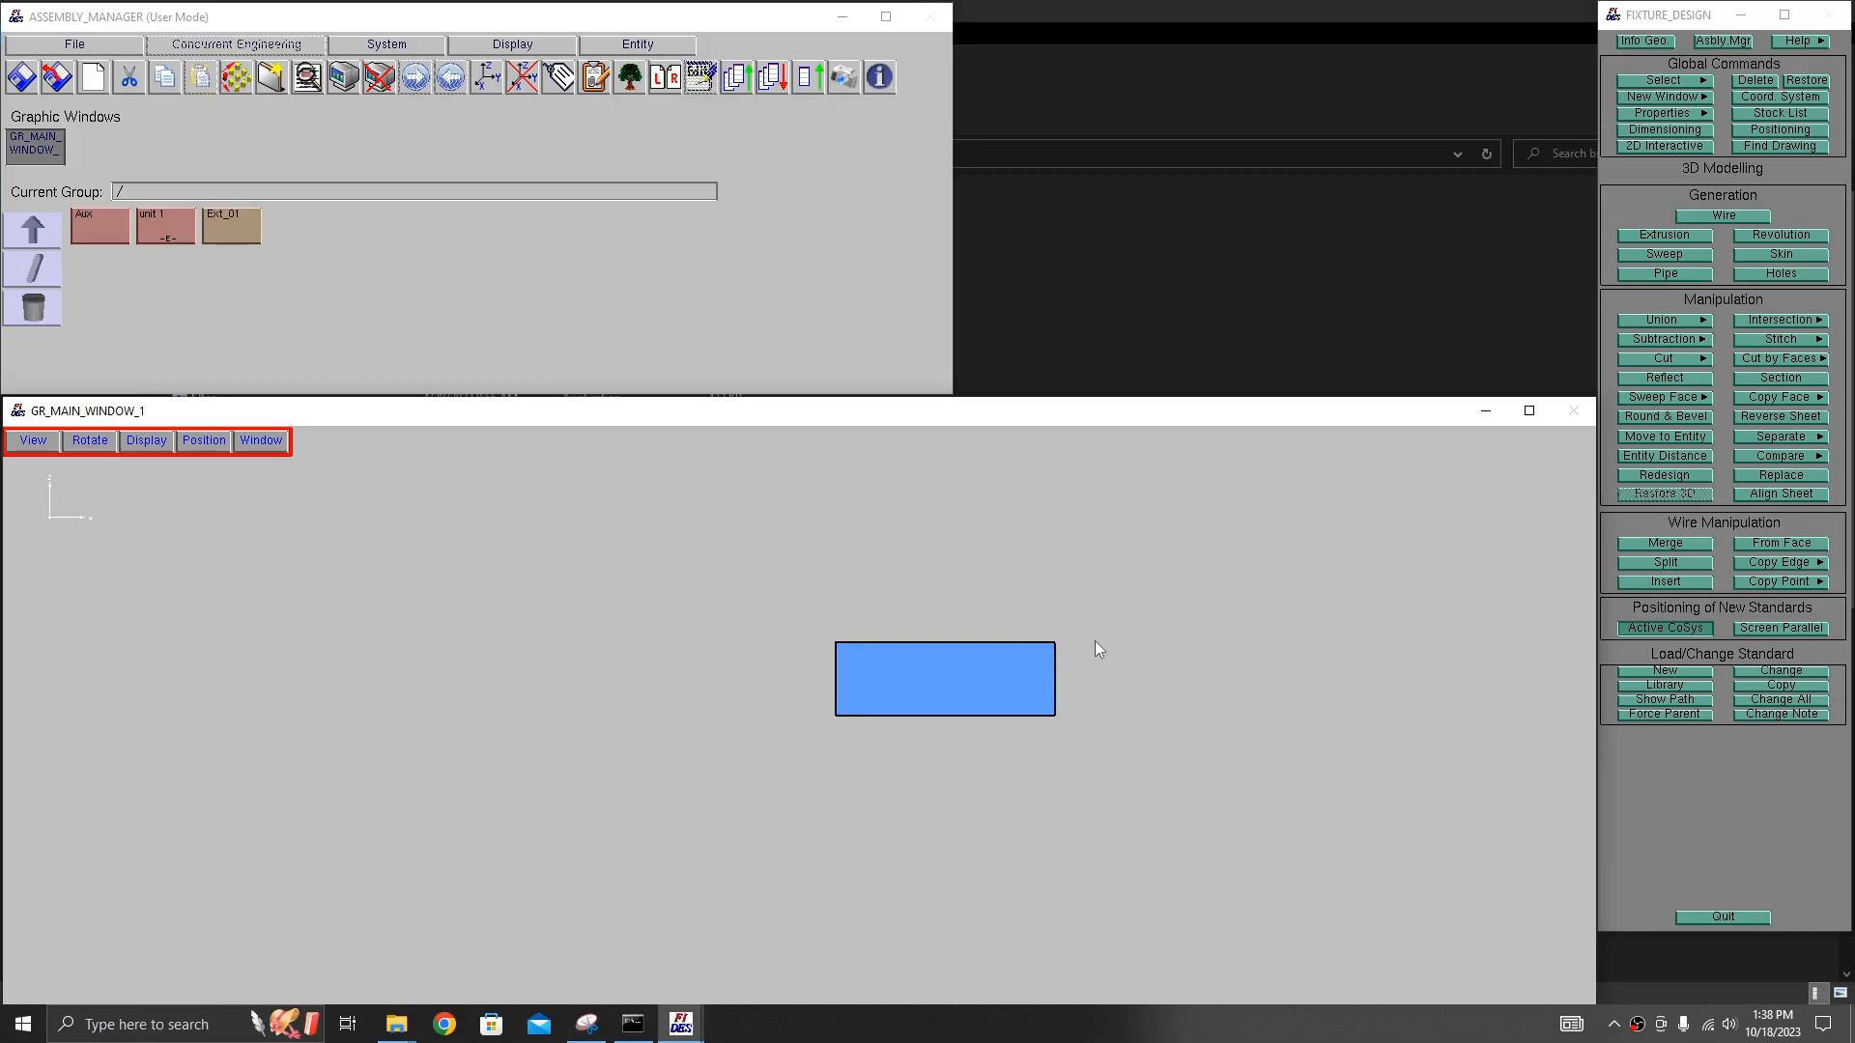
key(Down)
key(b)
key(f)
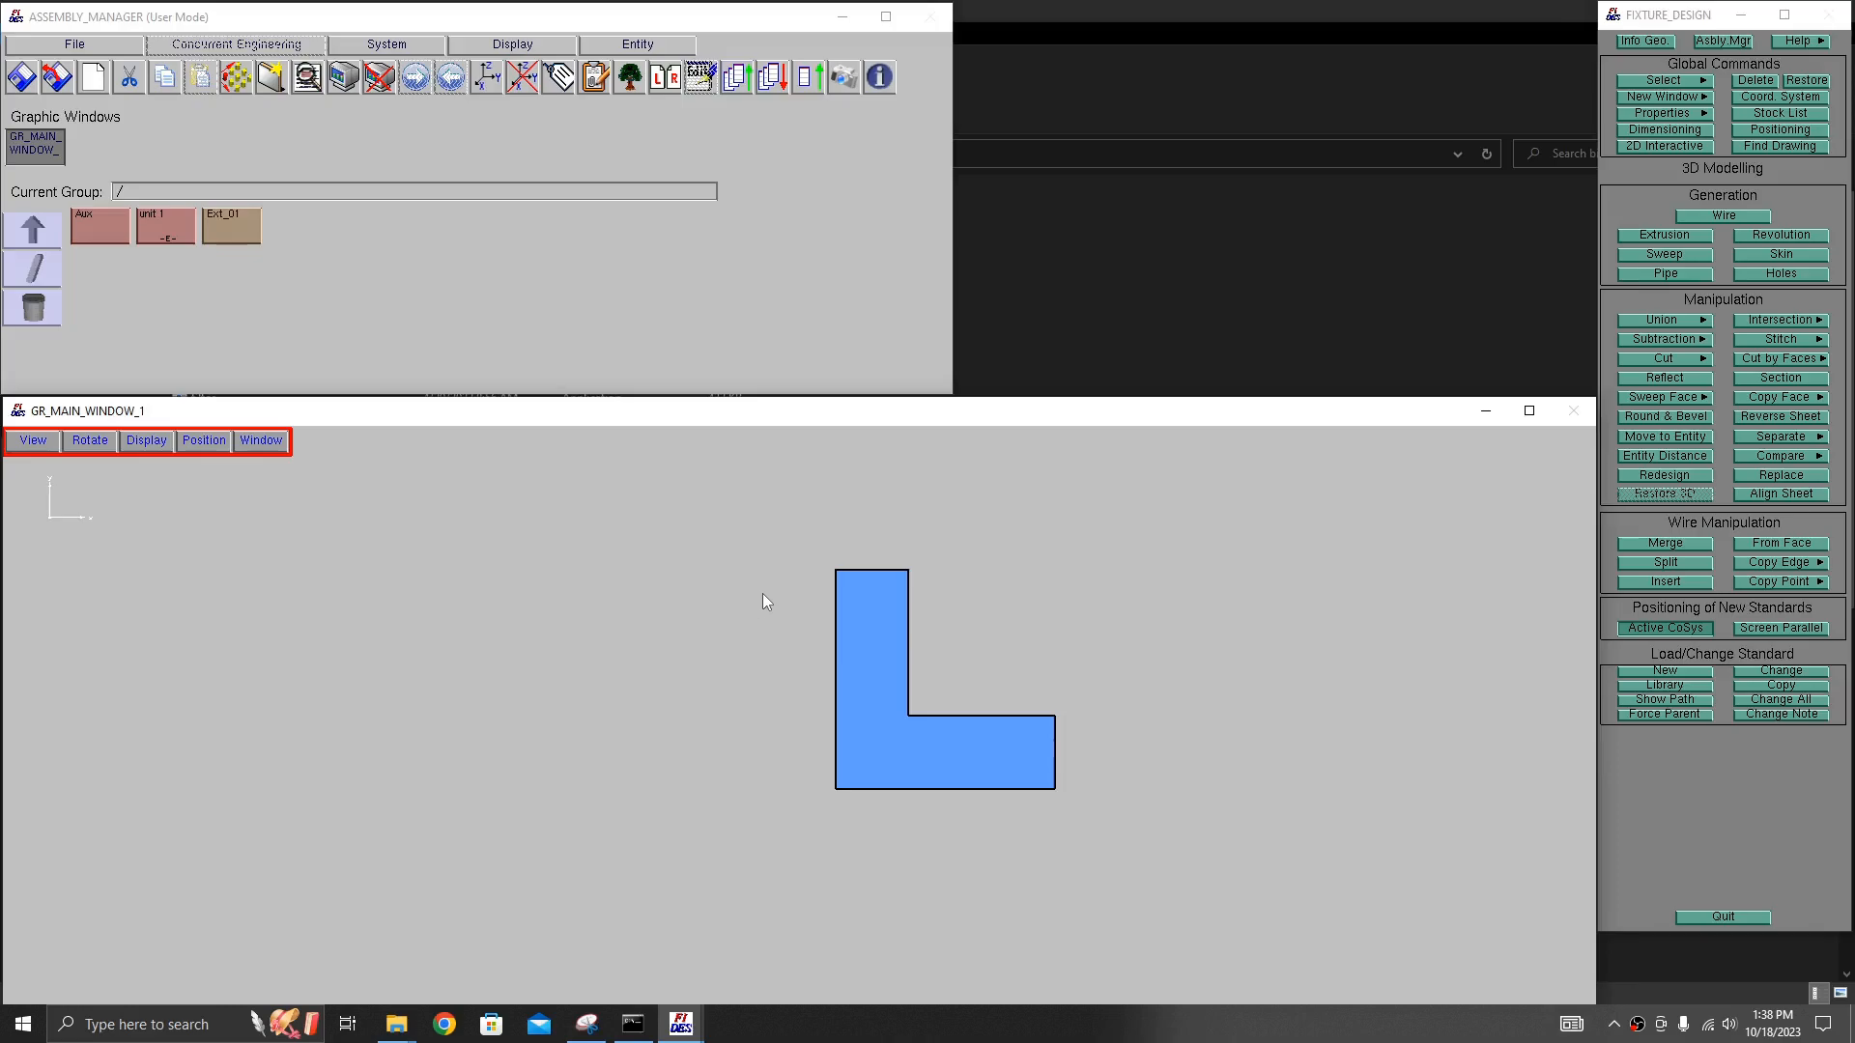
scroll(1063, 702, down, 4)
scroll(1030, 704, up, 4)
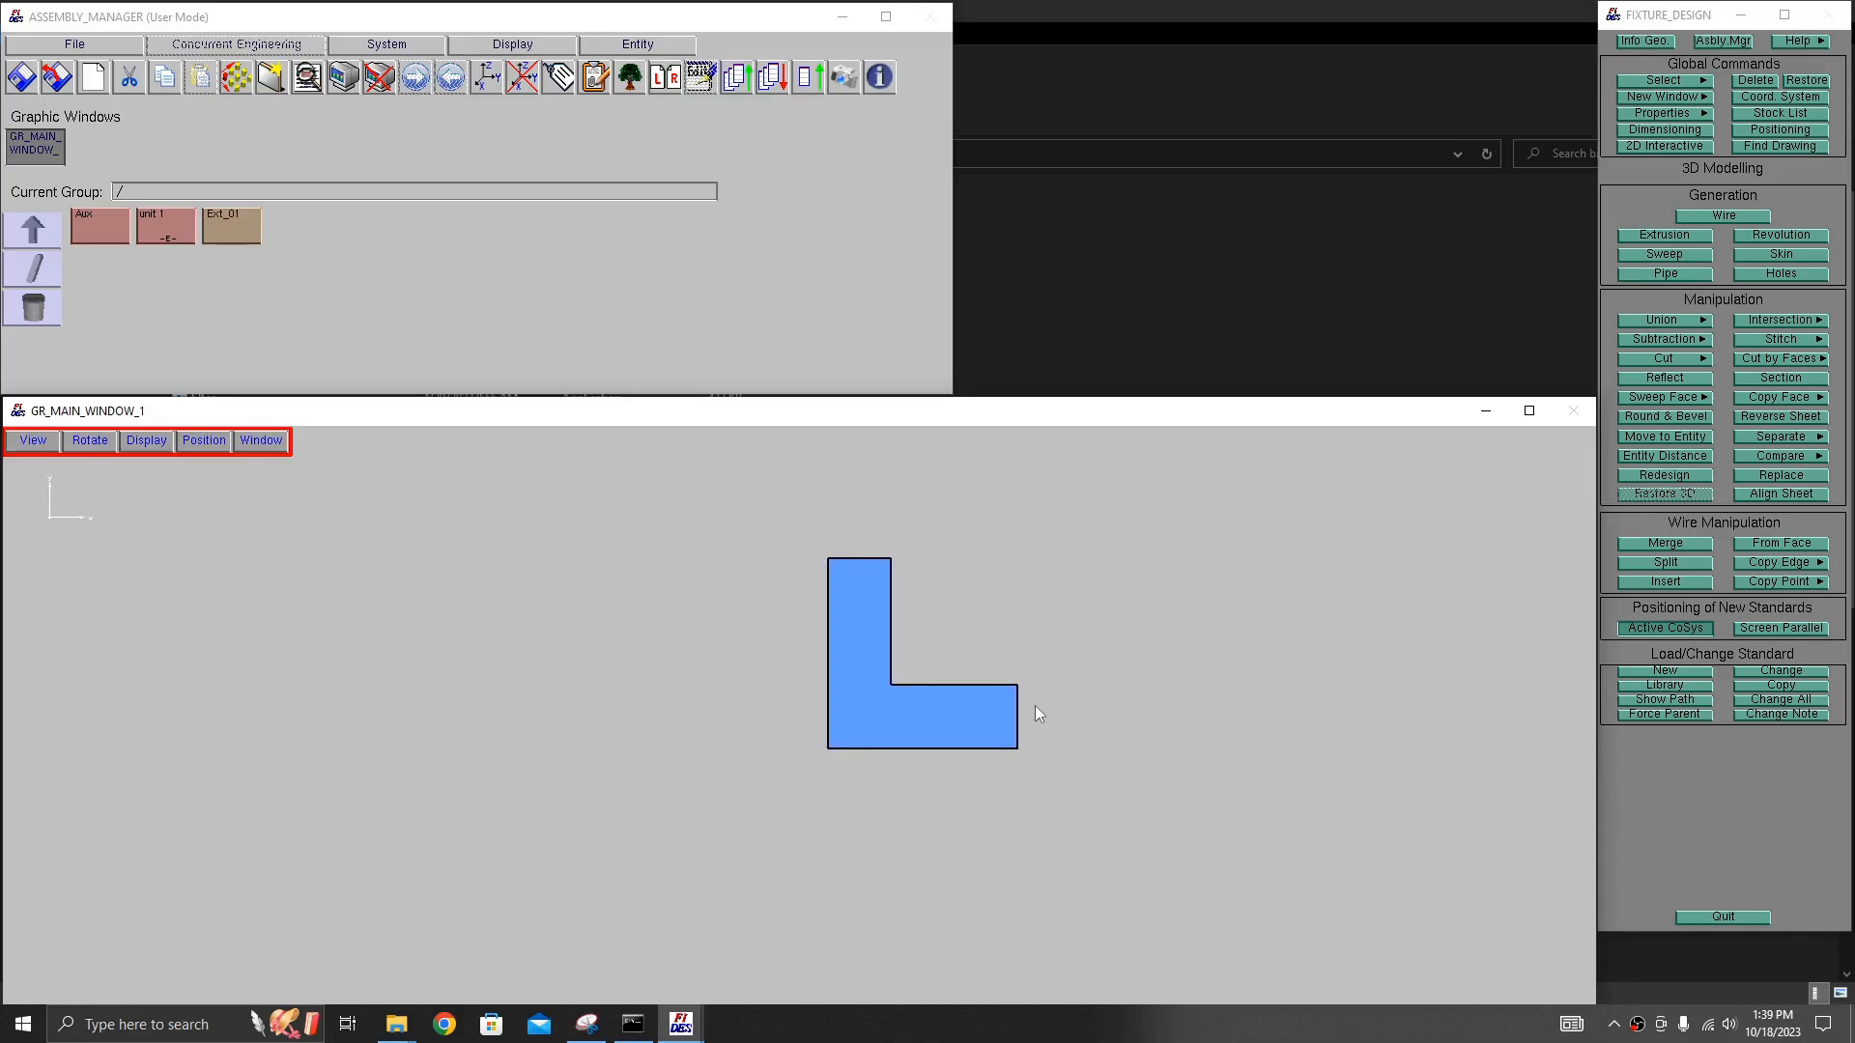
scroll(1052, 675, up, 1)
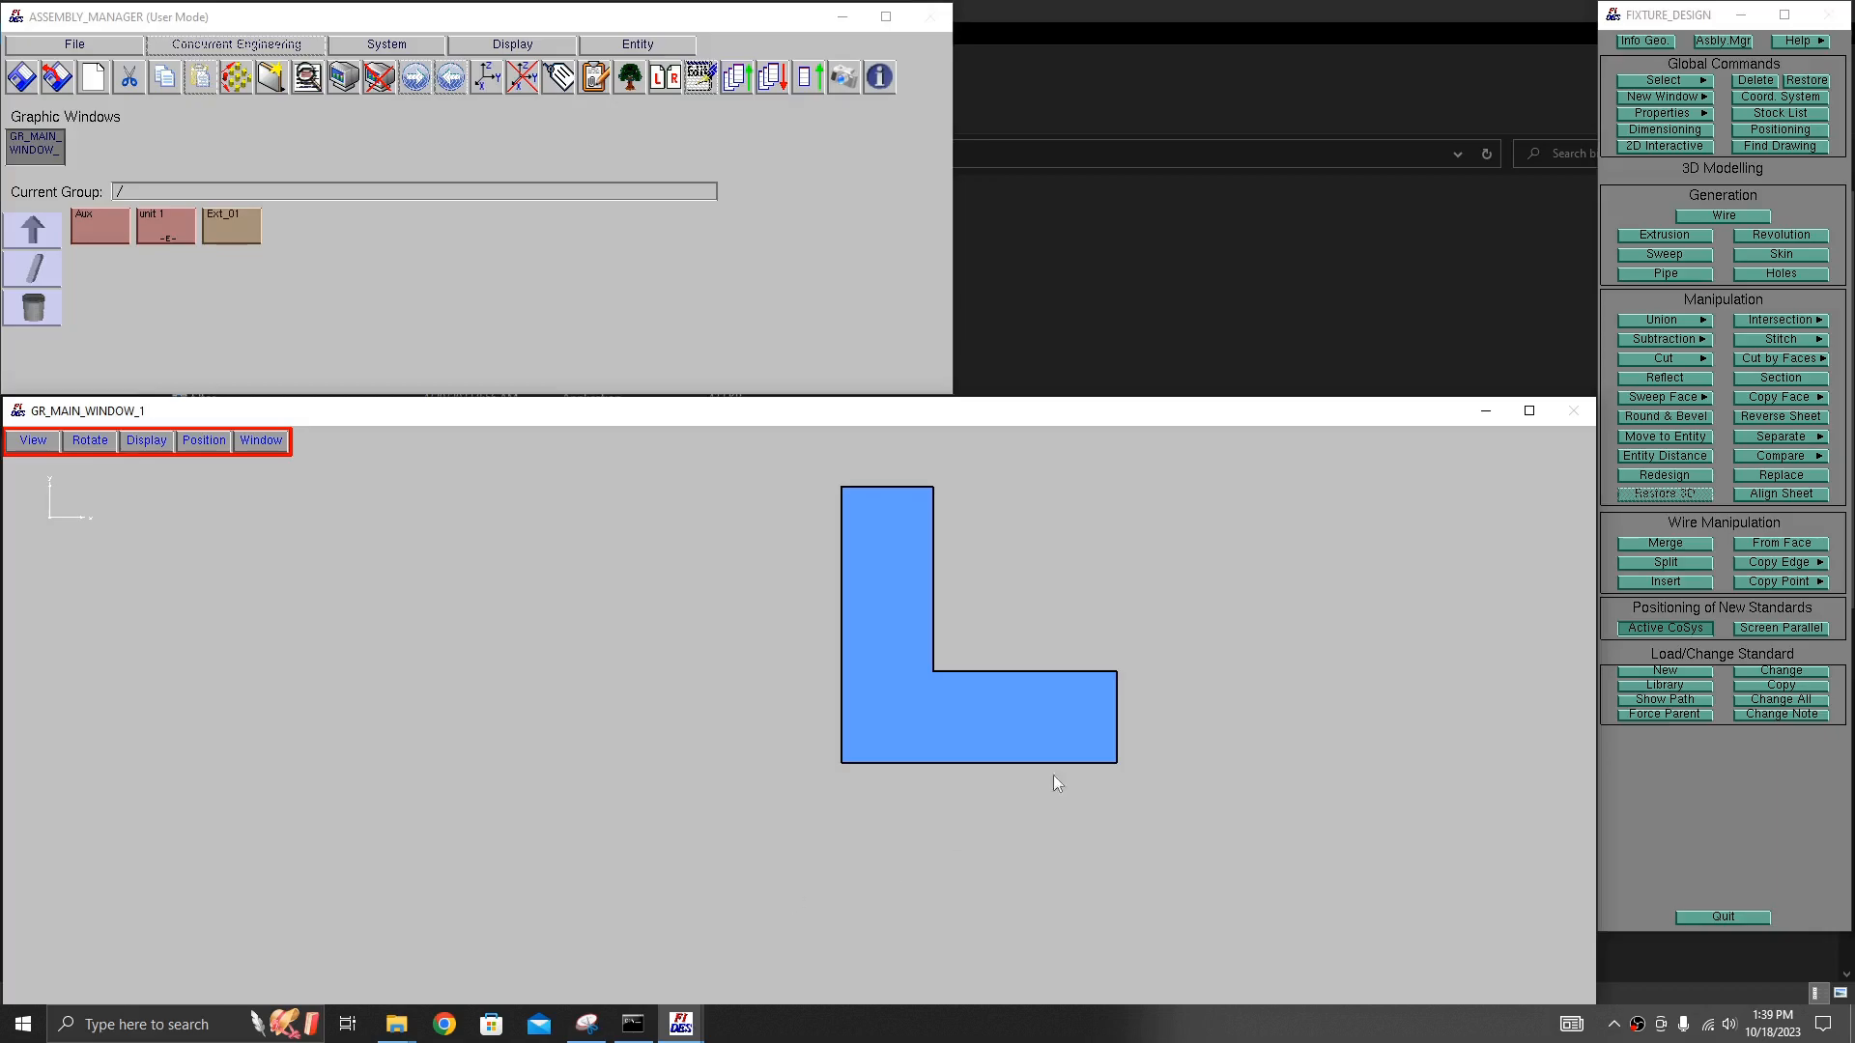
right_drag(1098, 729, 1139, 728)
middle_drag(1059, 640, 1052, 657)
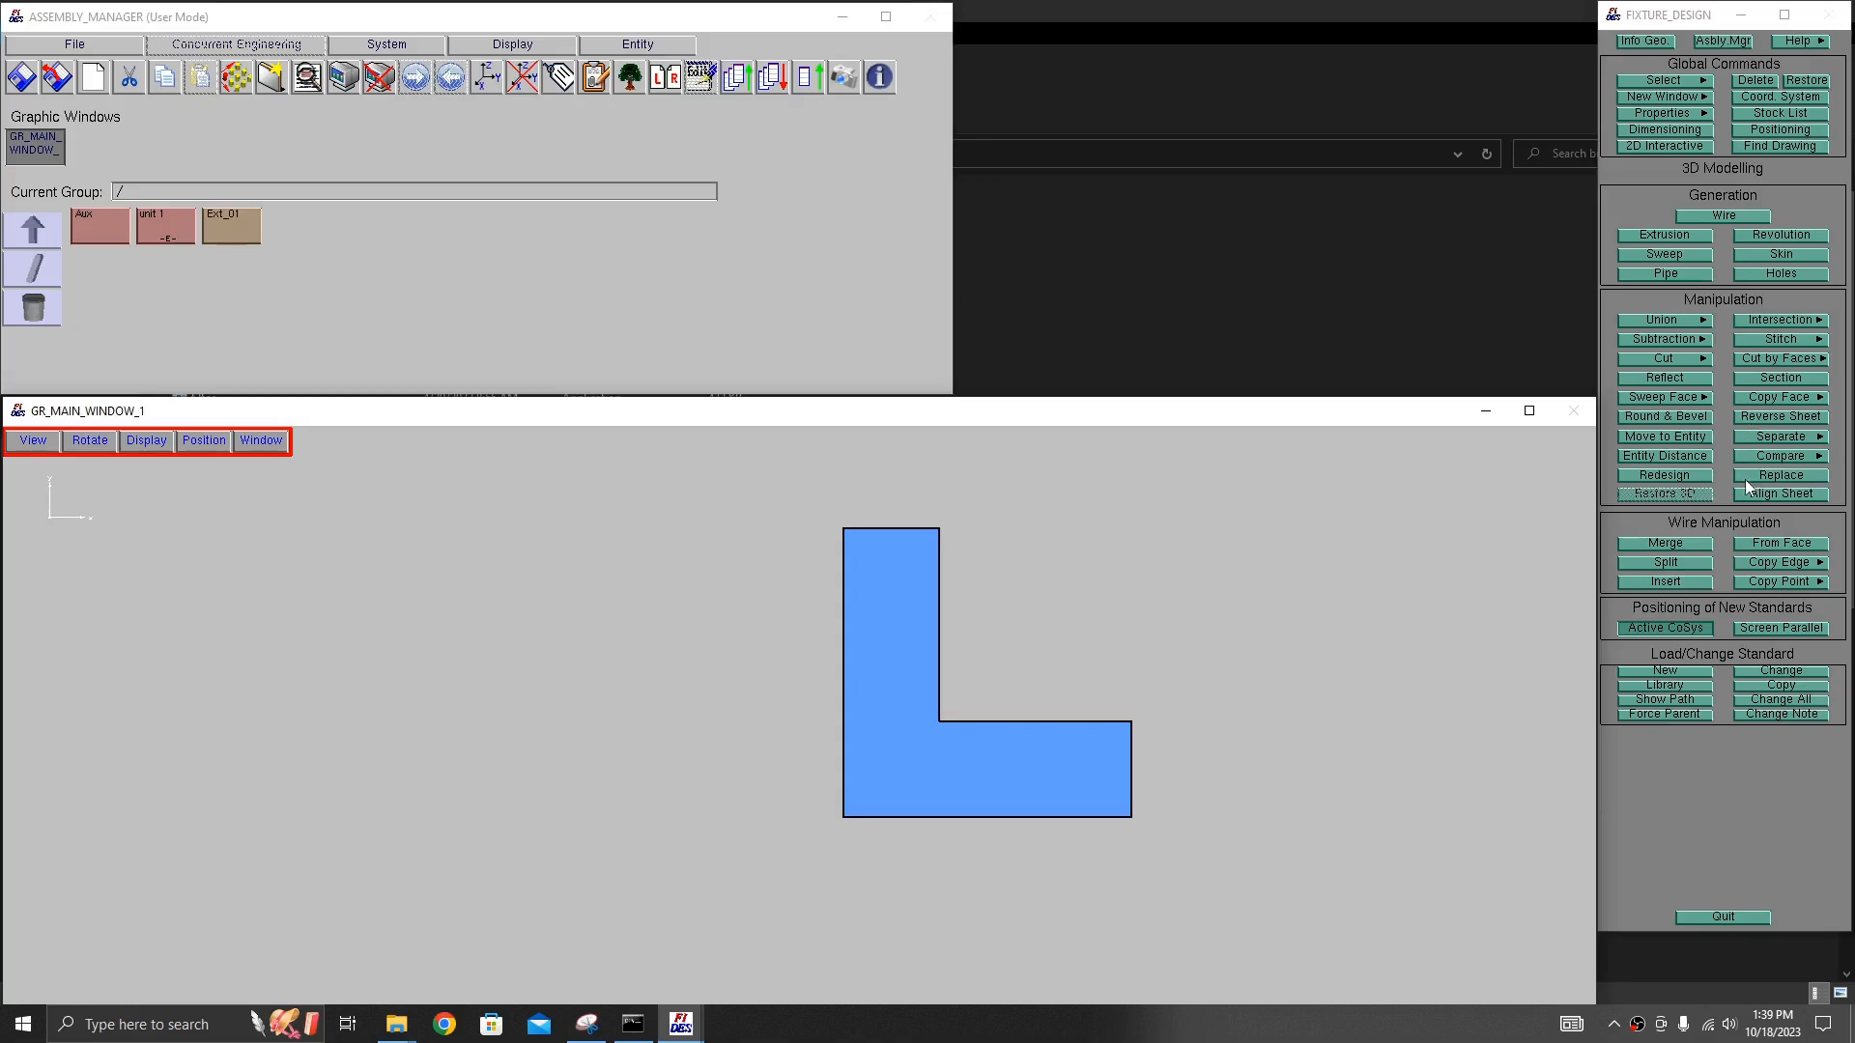
click(1682, 417)
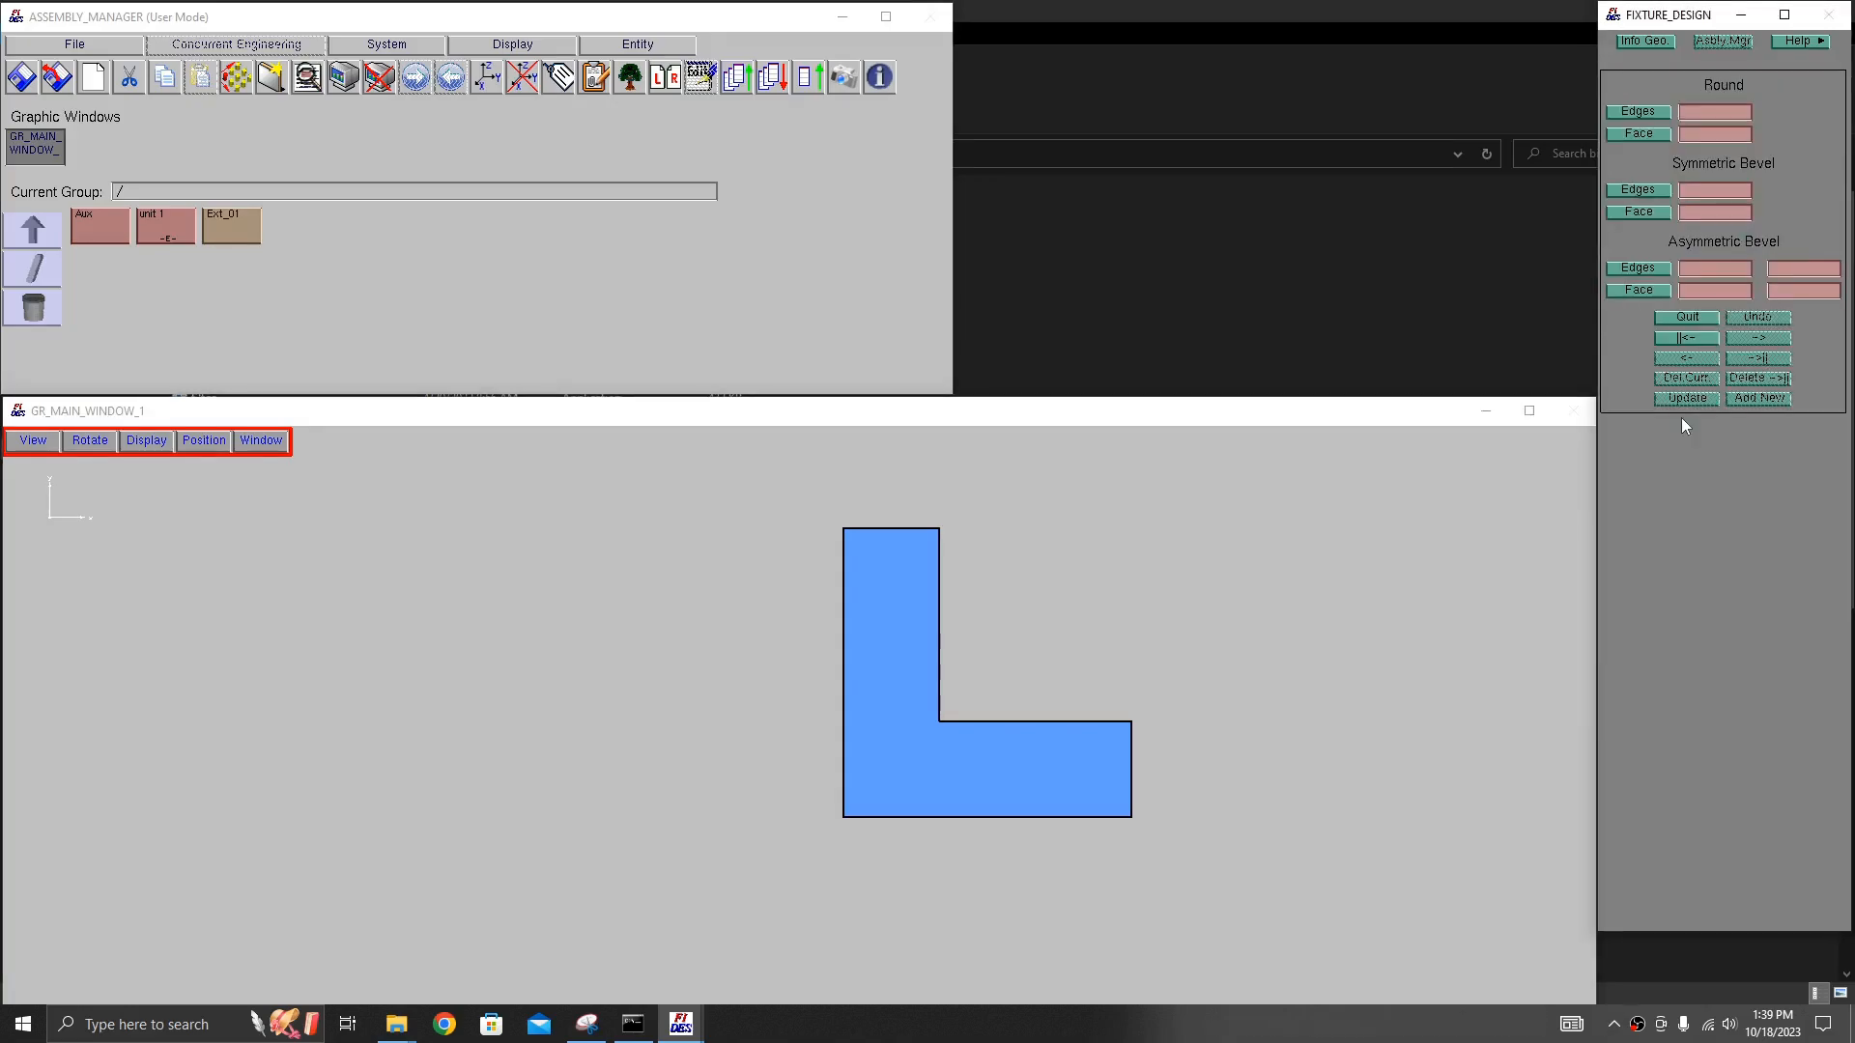
click(1651, 116)
scroll(1031, 708, up, 2)
middle_drag(1031, 709, 930, 754)
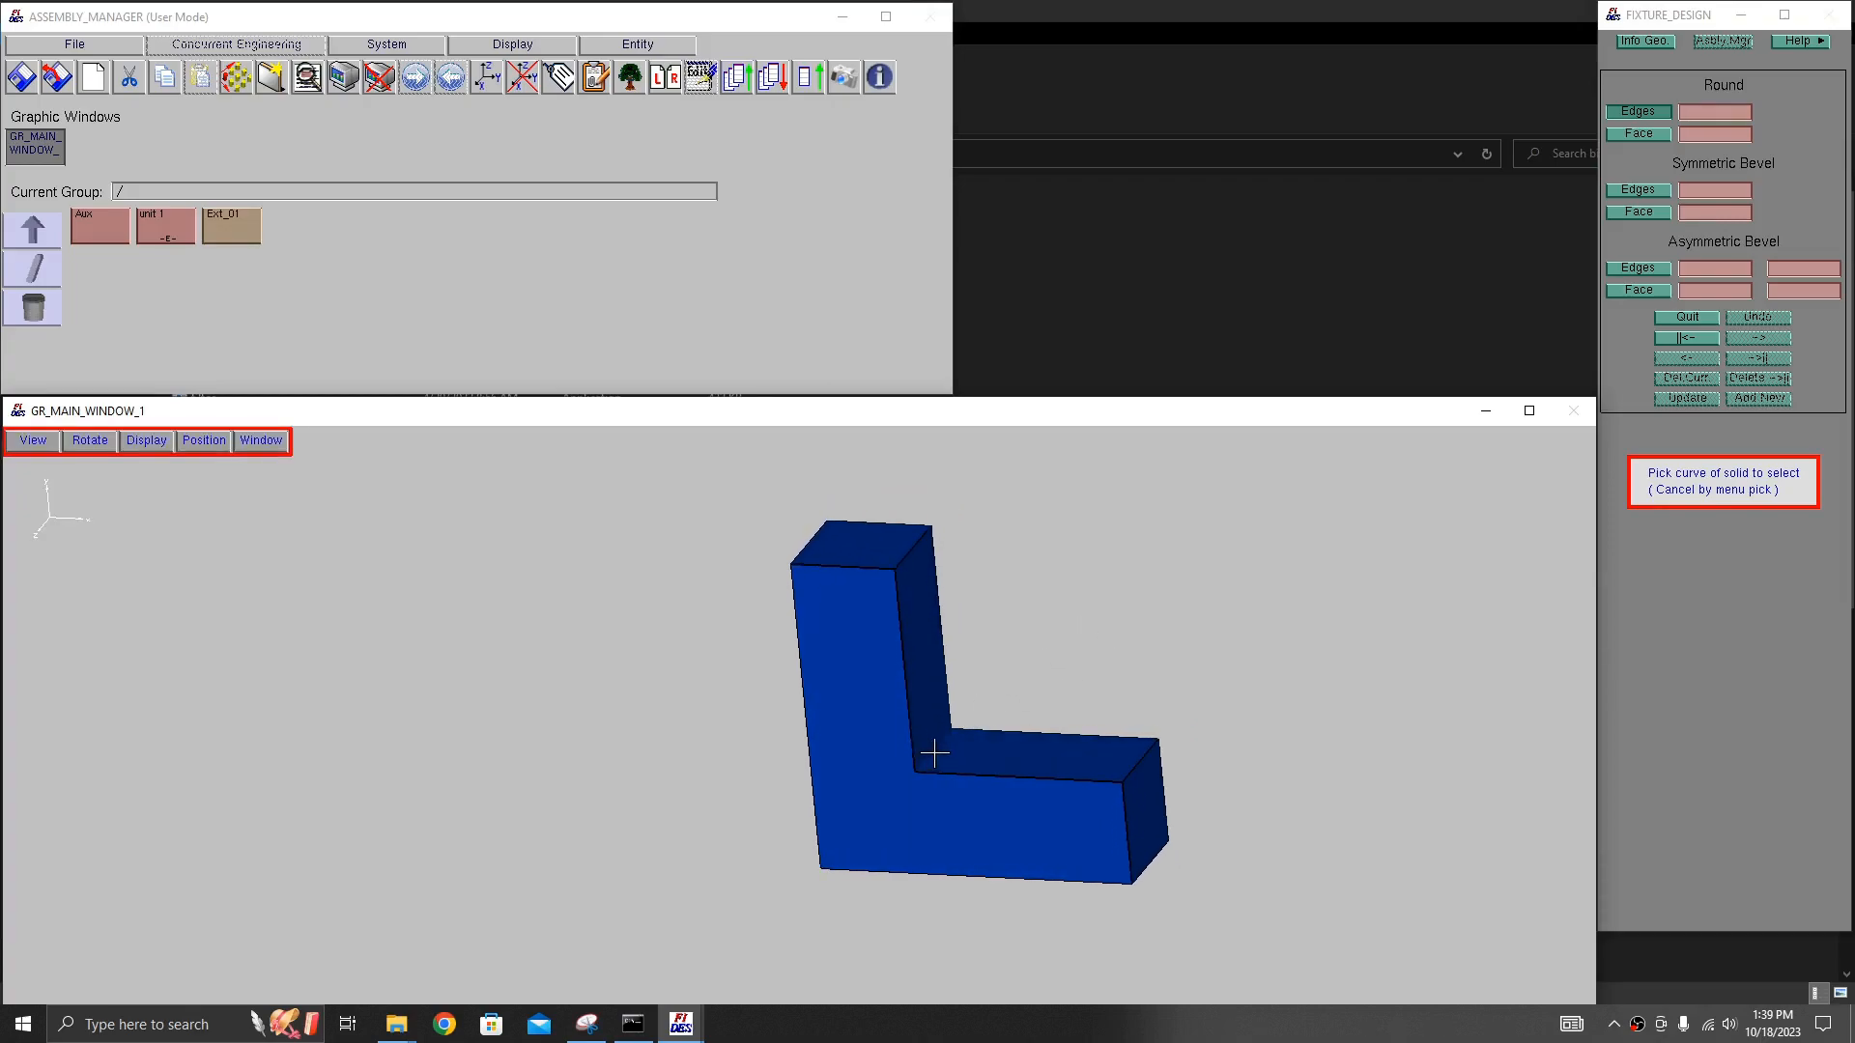
click(929, 755)
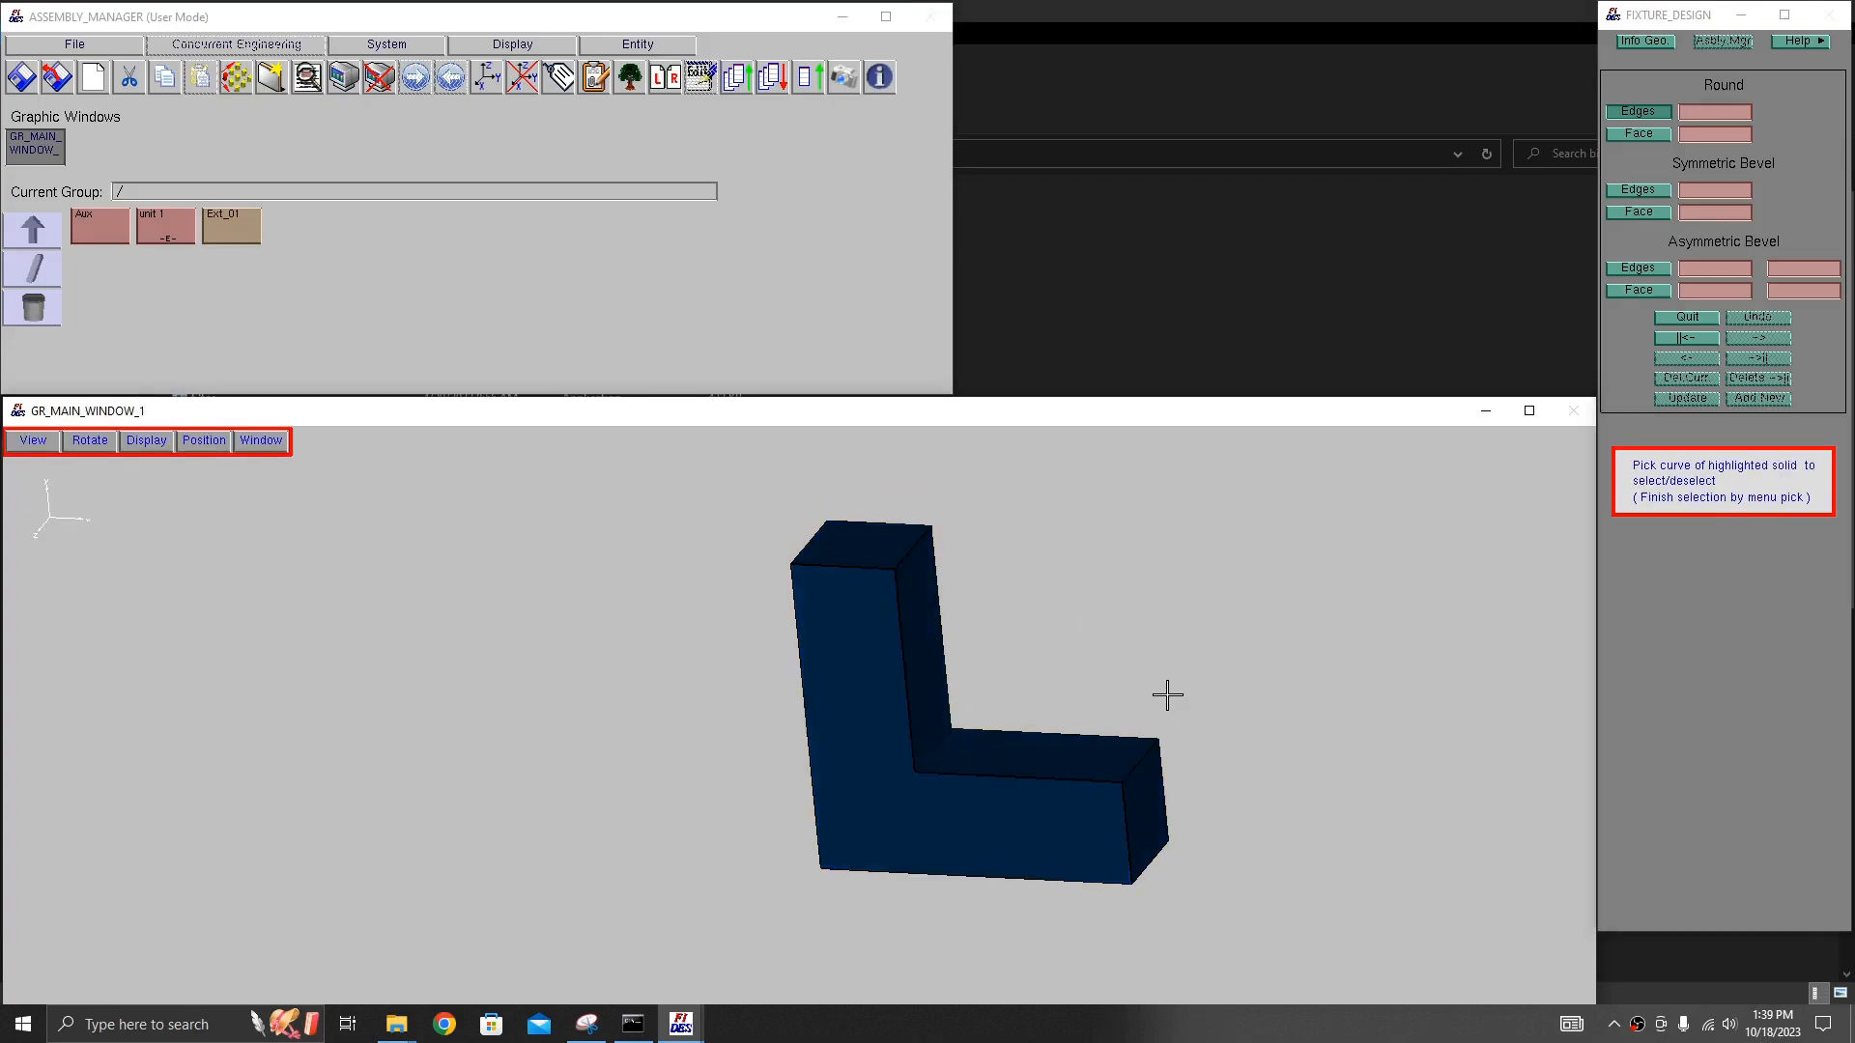
click(1014, 747)
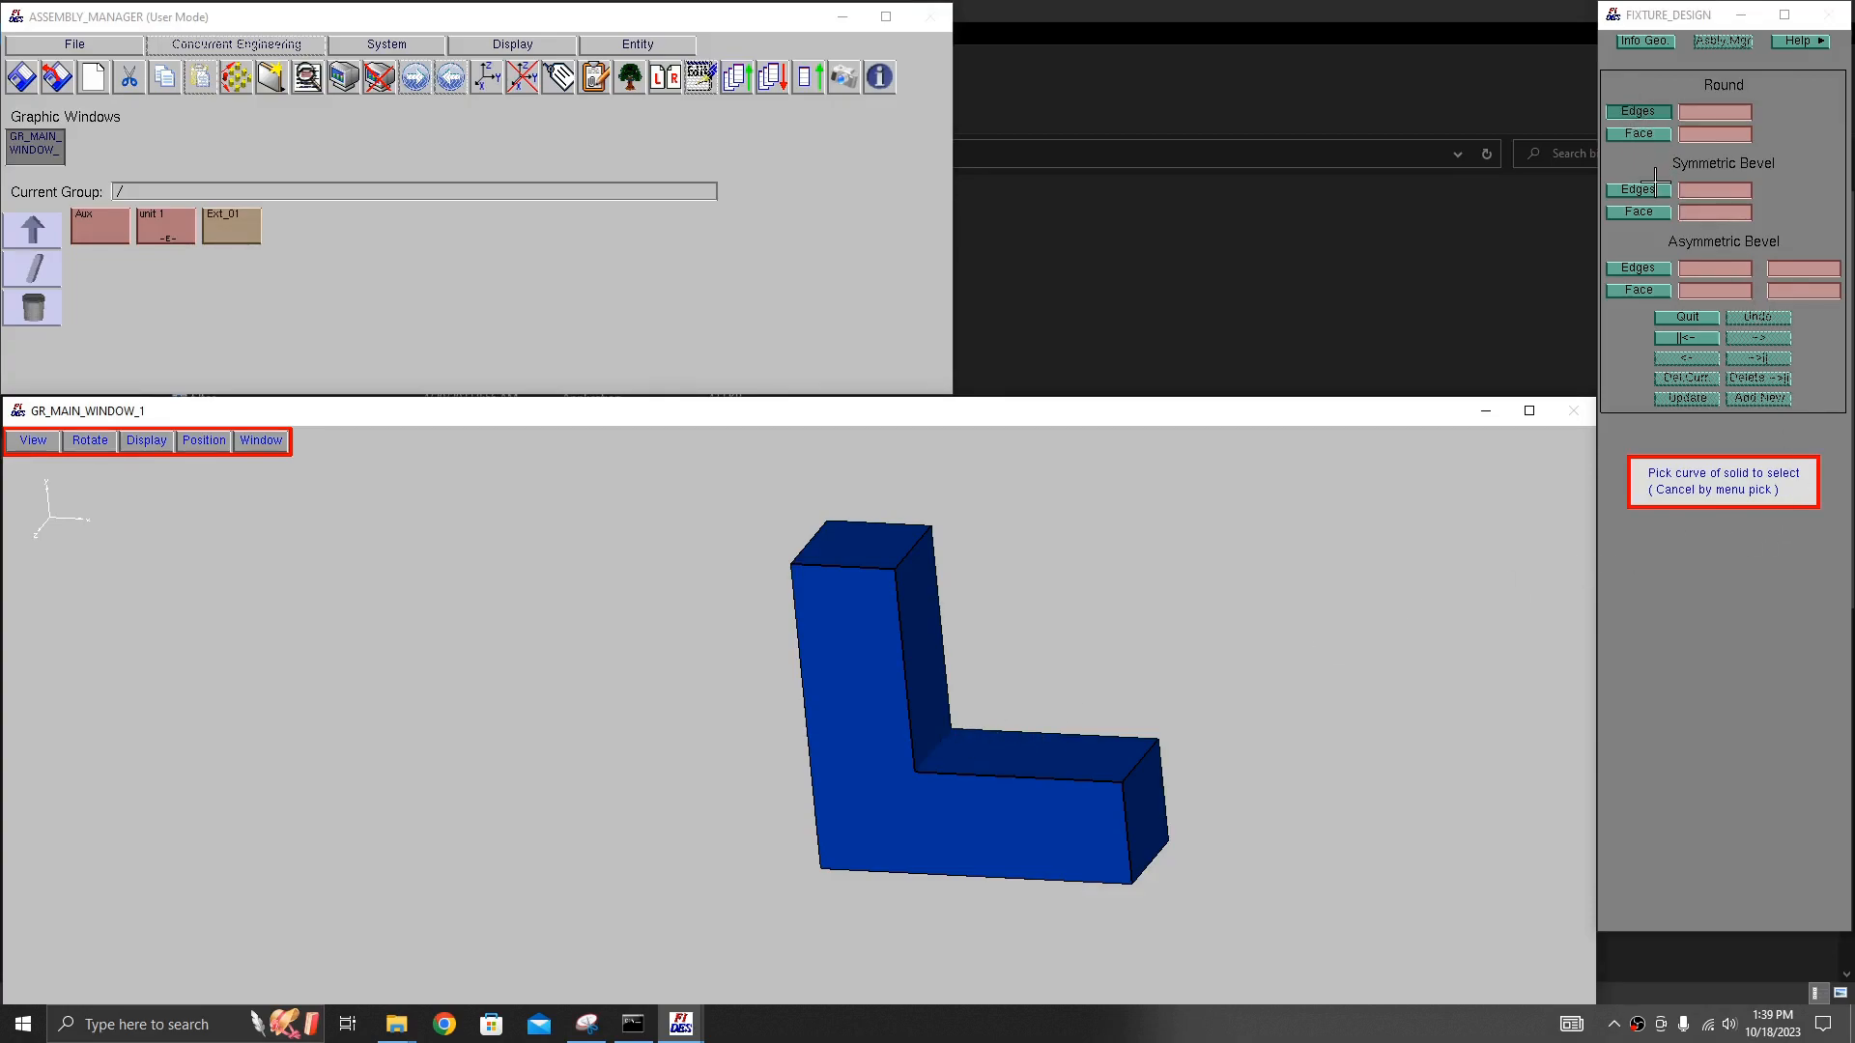
click(916, 553)
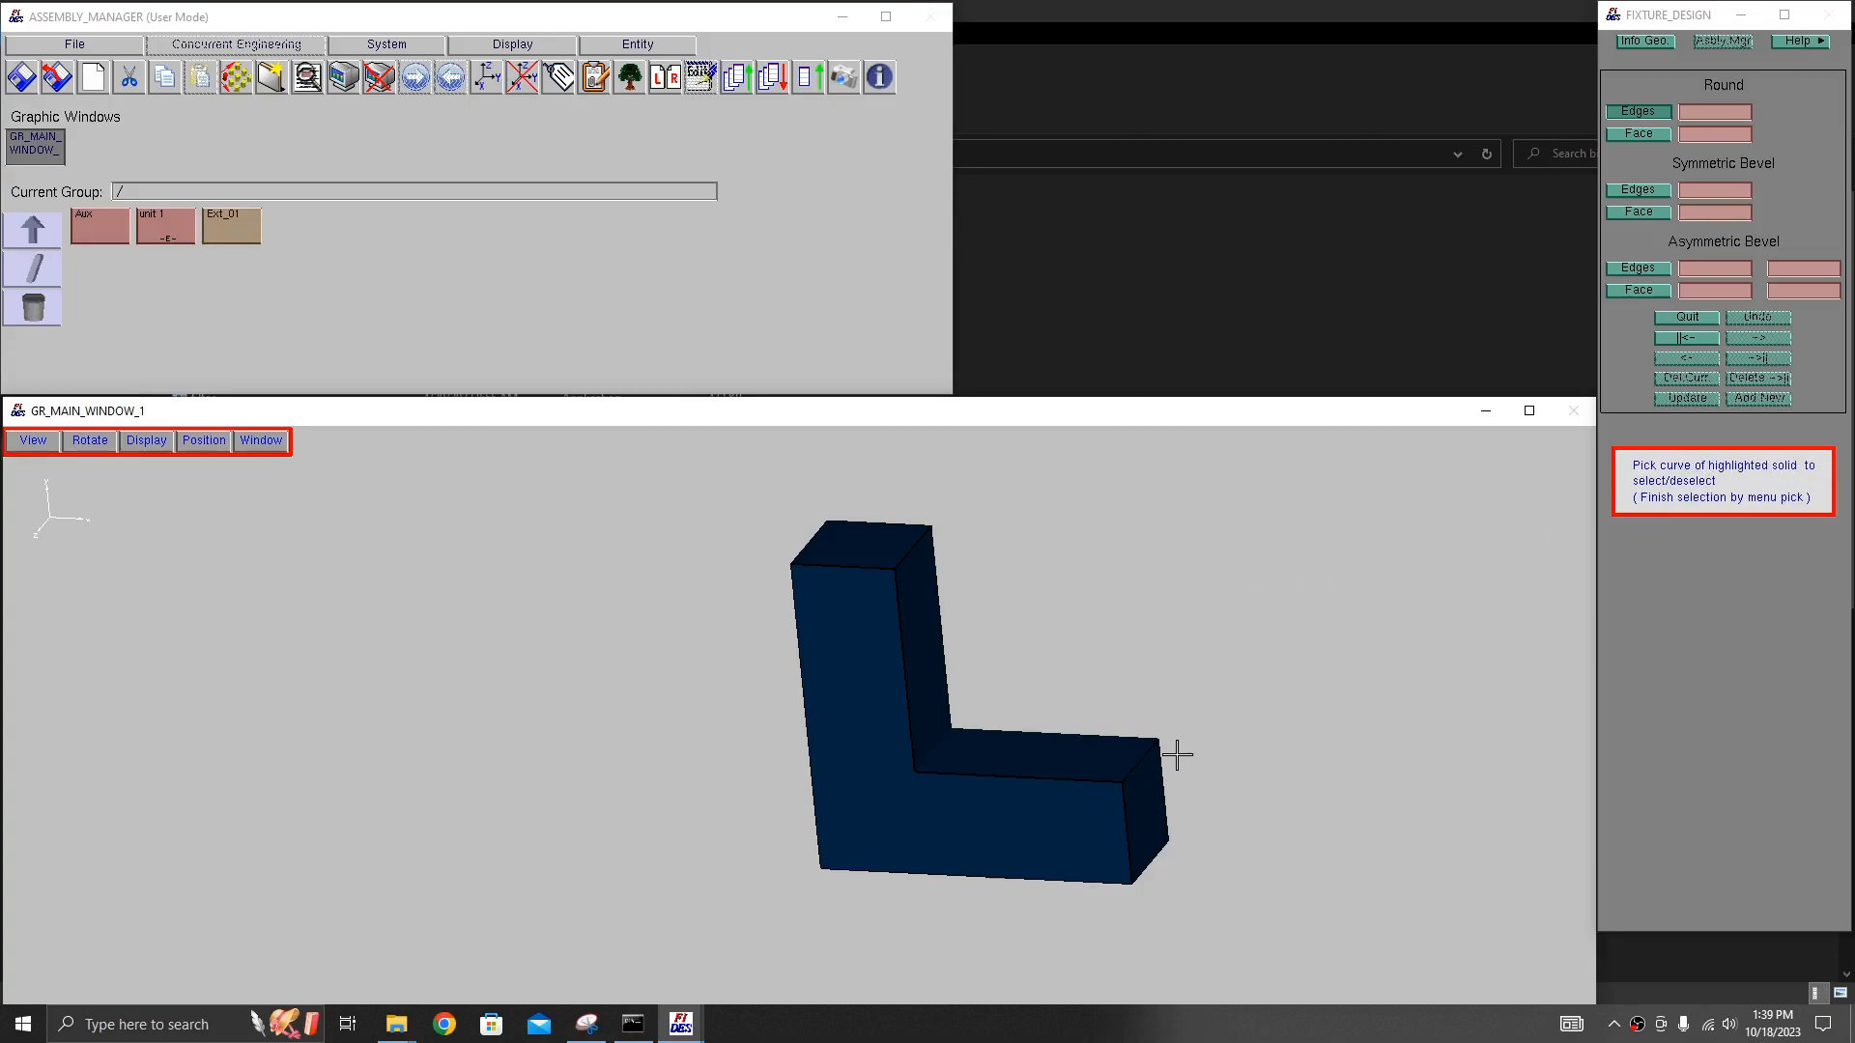
middle_drag(1061, 677, 1022, 634)
click(1686, 665)
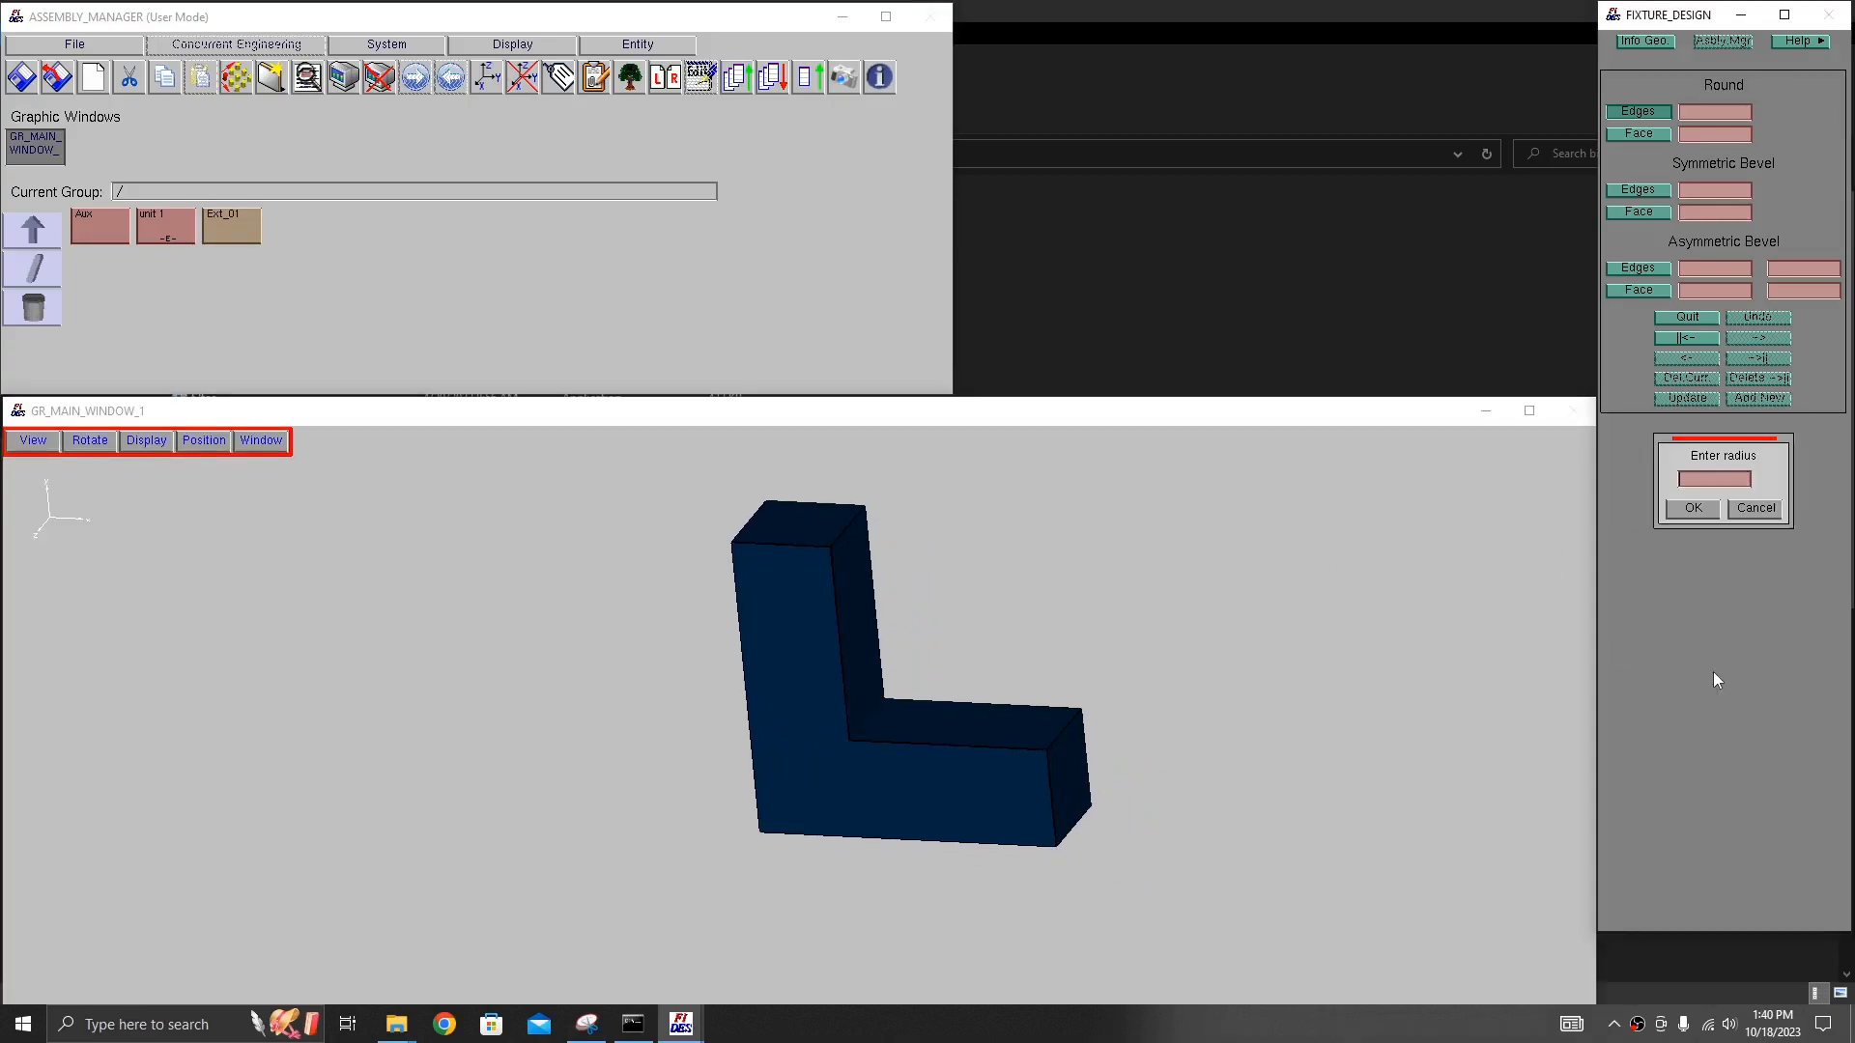
click(1757, 508)
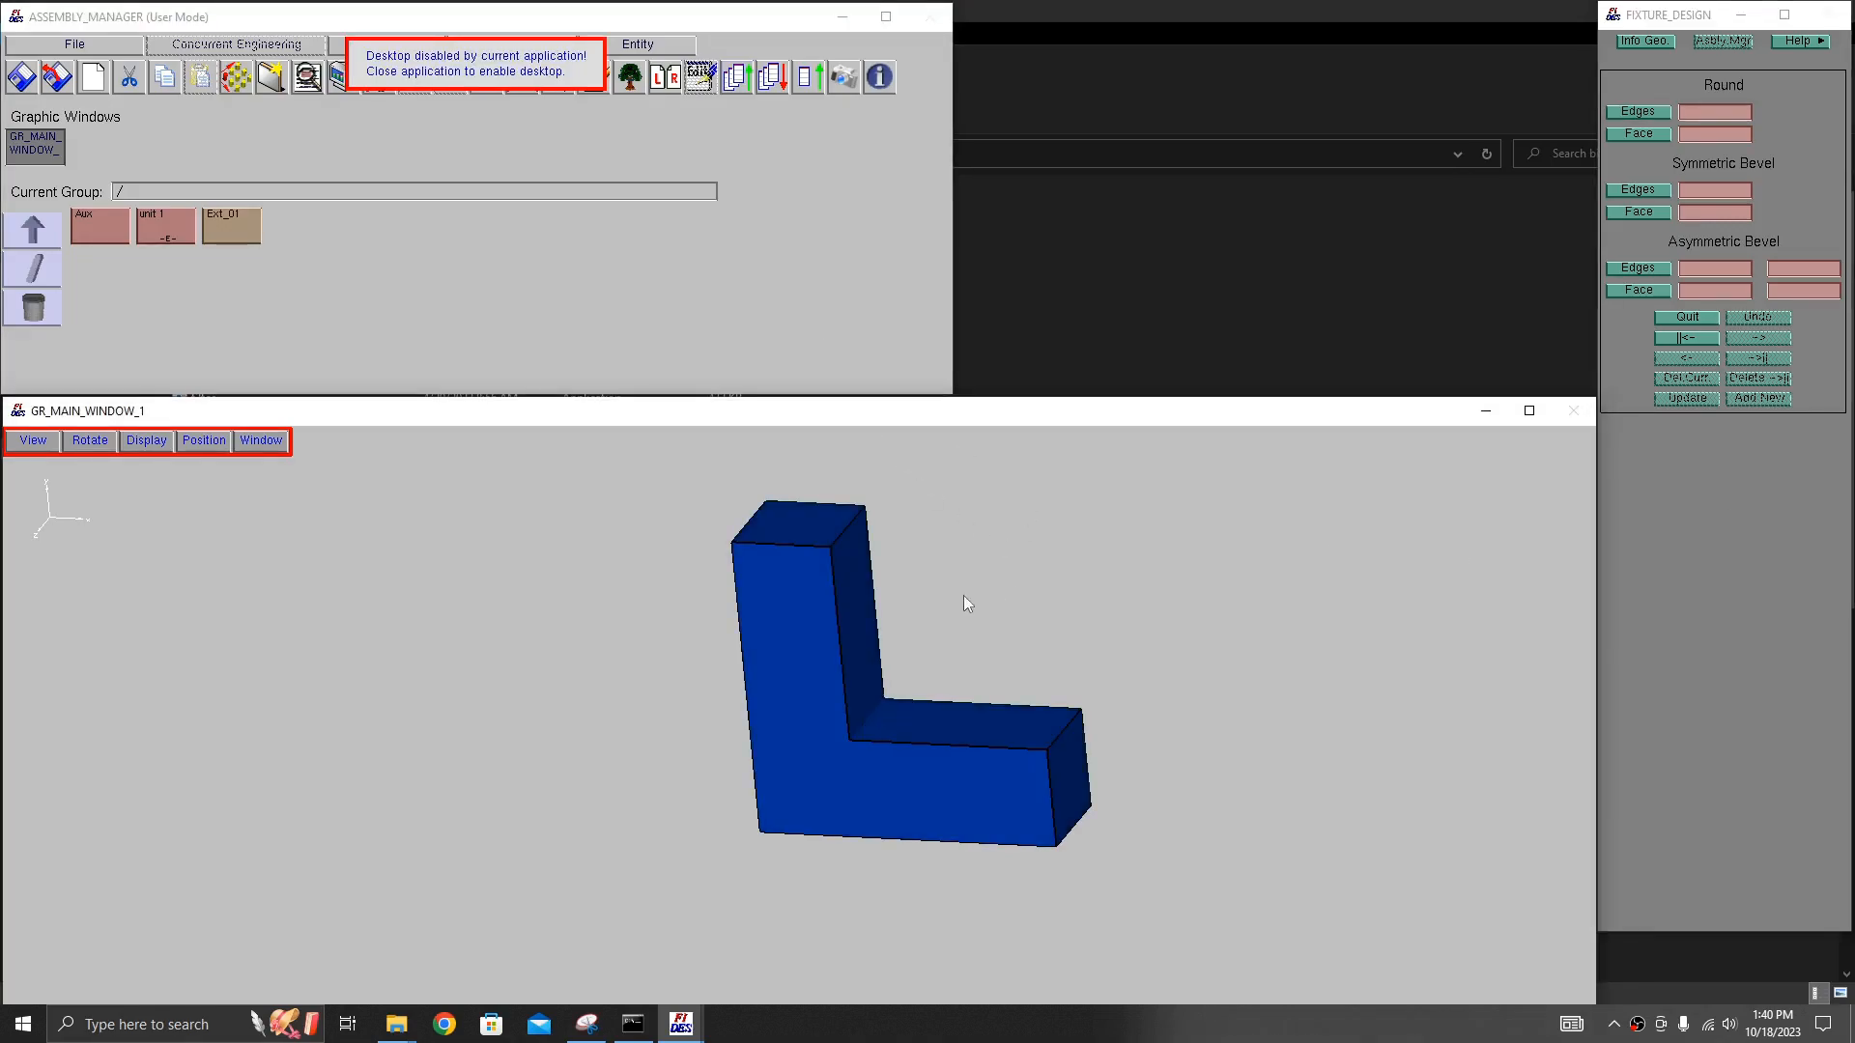
- Try rounding all six corner edges across the thickness of the L-shaped block with one radius
click(1638, 112)
click(856, 522)
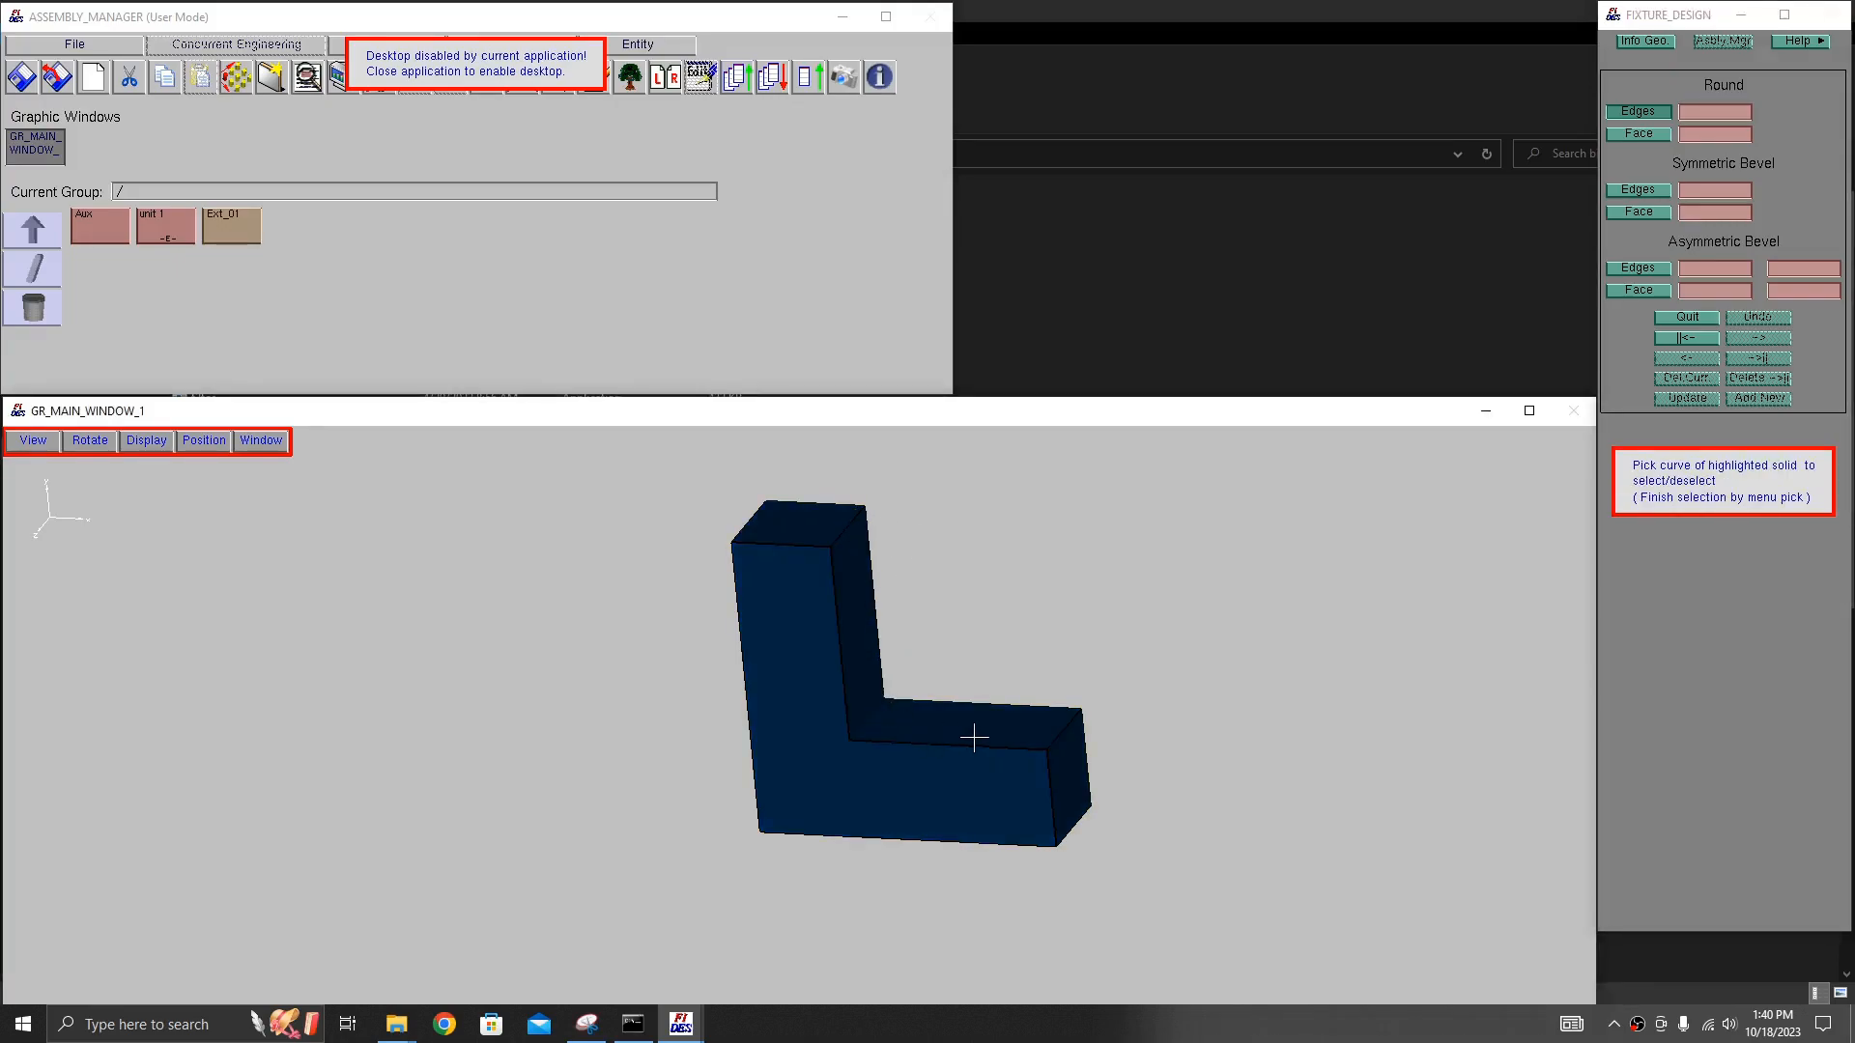
middle_drag(941, 763, 1191, 639)
middle_drag(844, 770, 869, 729)
middle_drag(864, 504, 815, 543)
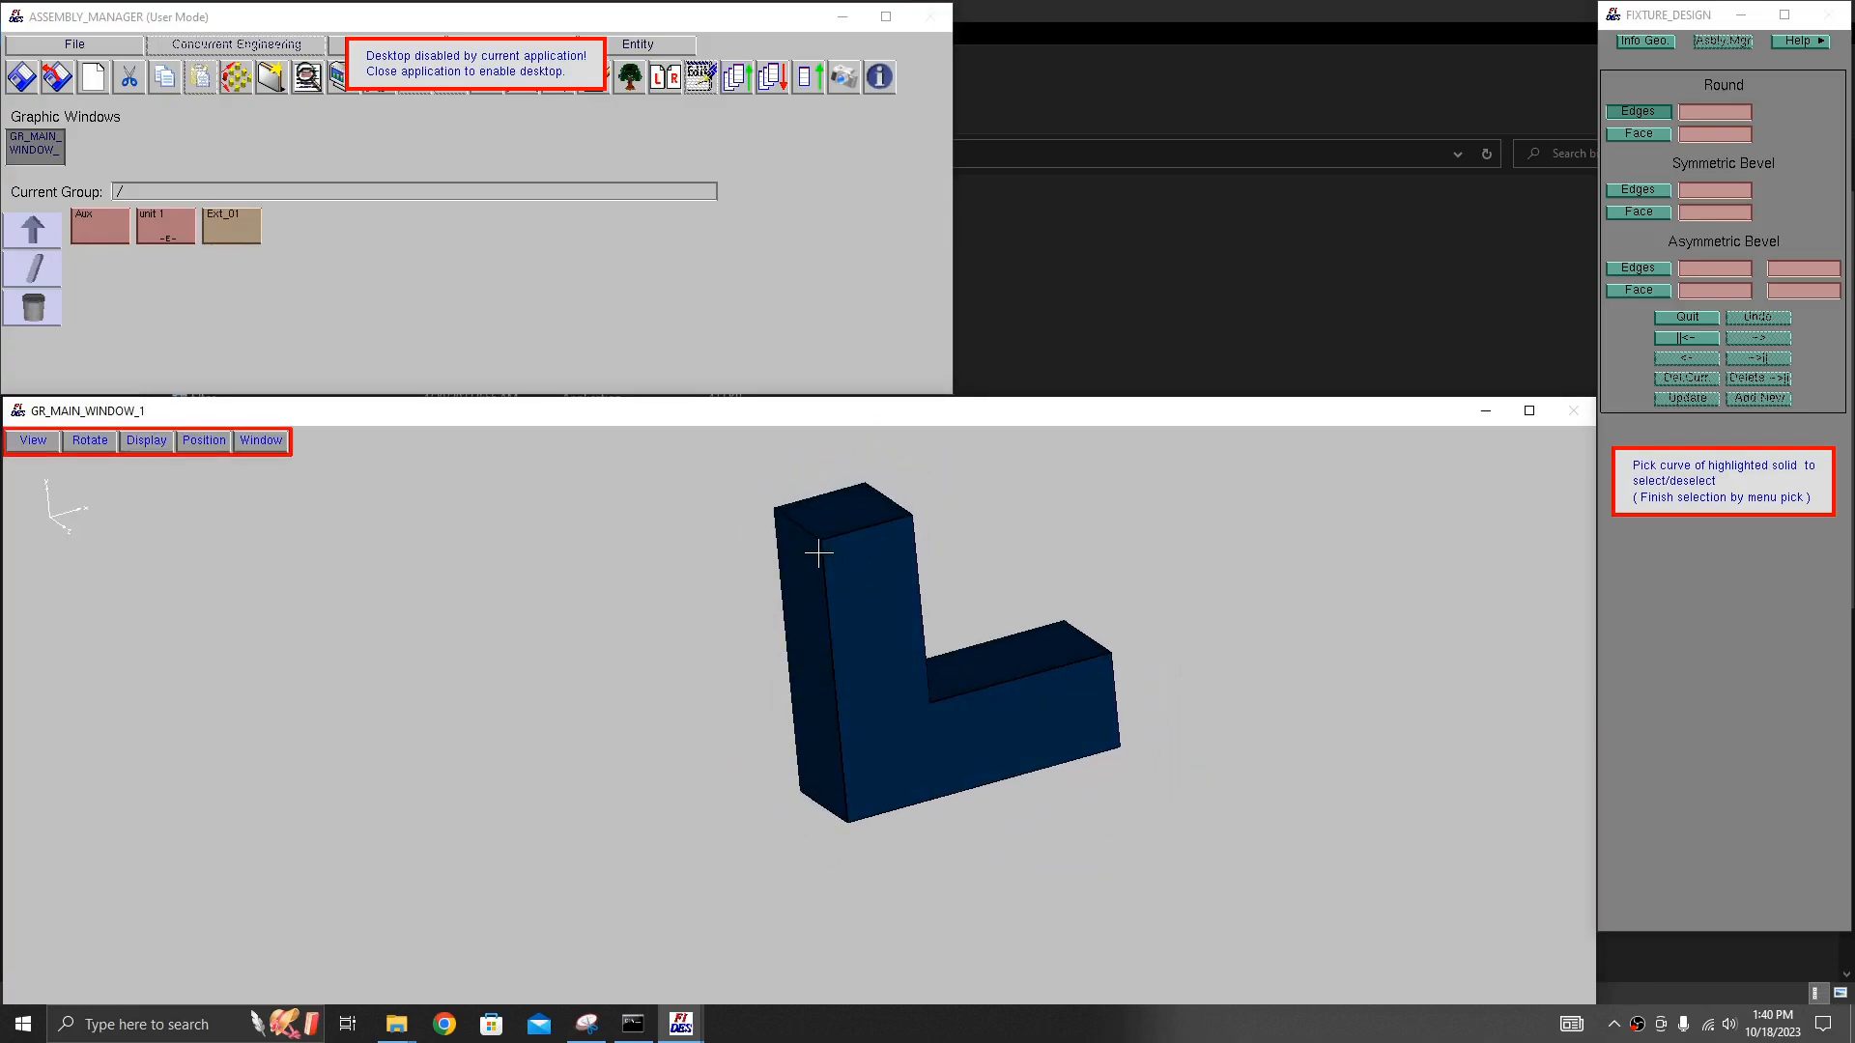
click(1710, 613)
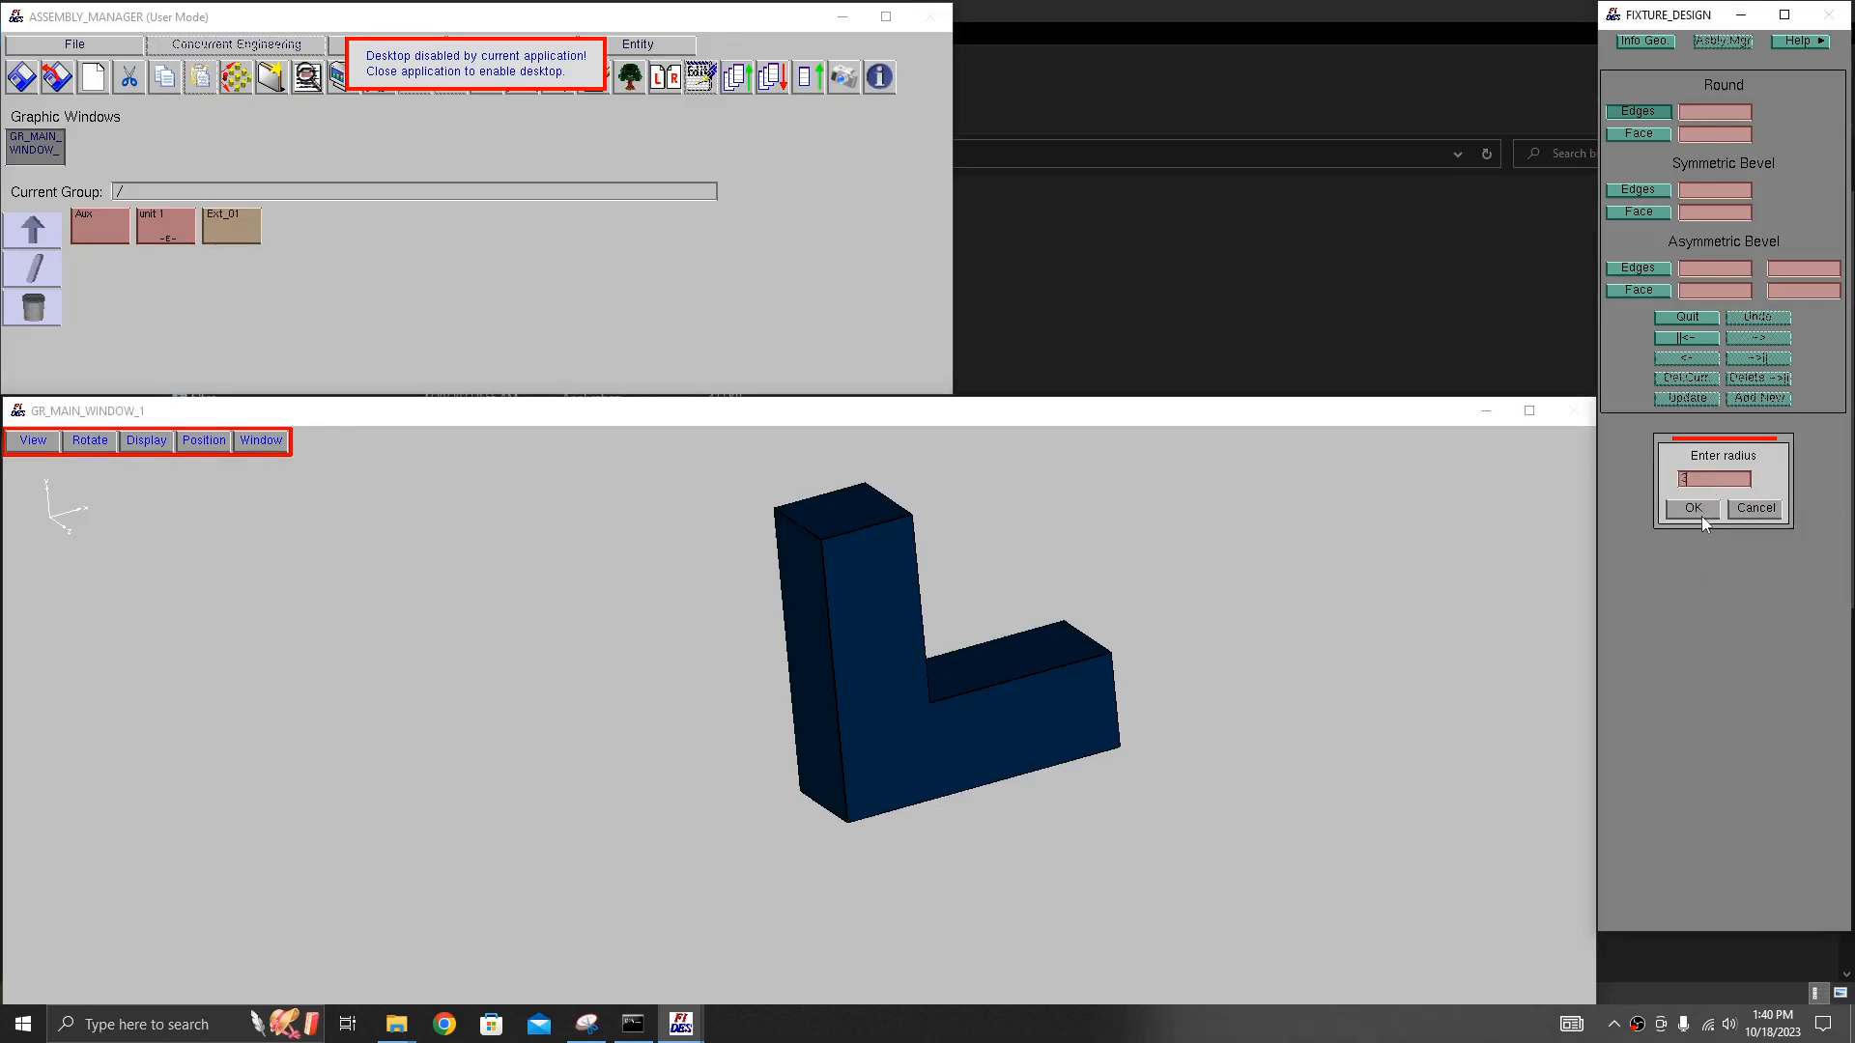
click(1702, 518)
middle_drag(1028, 639, 843, 564)
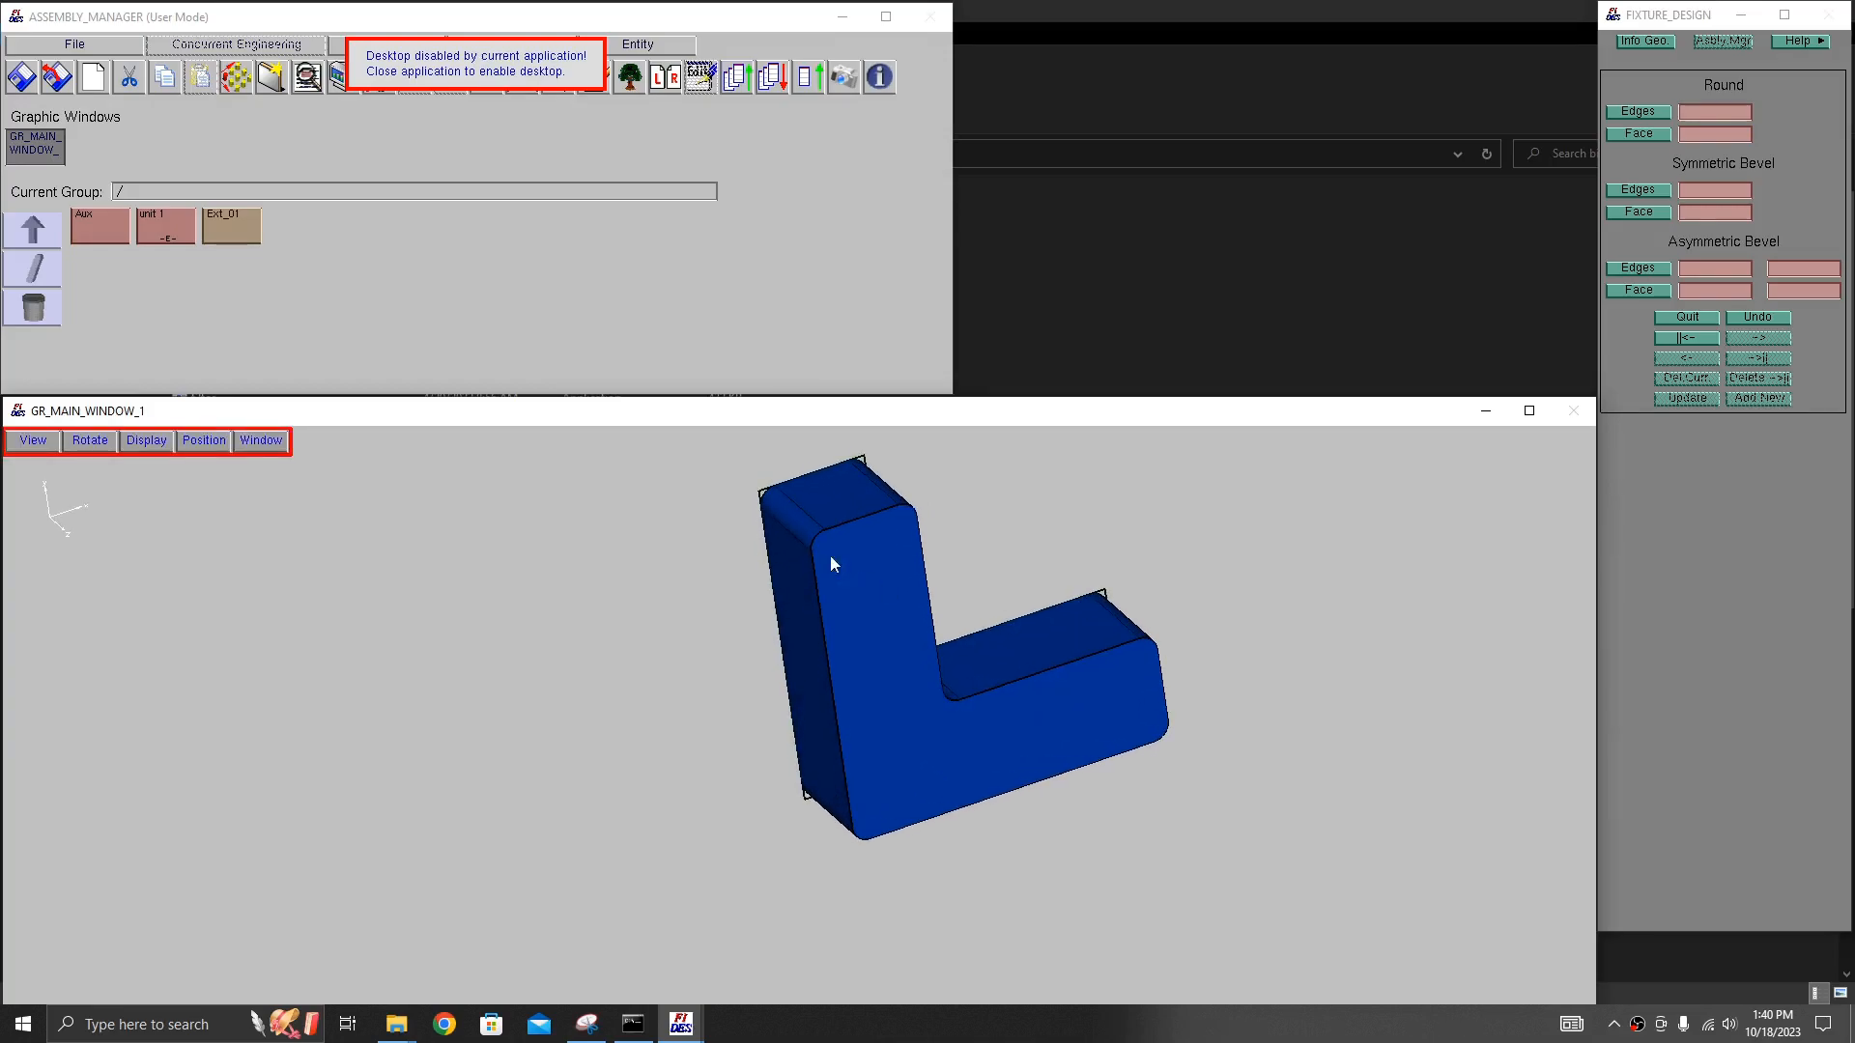
mouse_move(959, 651)
middle_down()
mouse_move(868, 694)
mouse_move(1005, 659)
mouse_move(940, 683)
mouse_move(965, 589)
mouse_move(1068, 642)
mouse_move(1000, 717)
mouse_move(936, 711)
mouse_move(998, 699)
mouse_move(1006, 641)
mouse_move(971, 649)
middle_up()
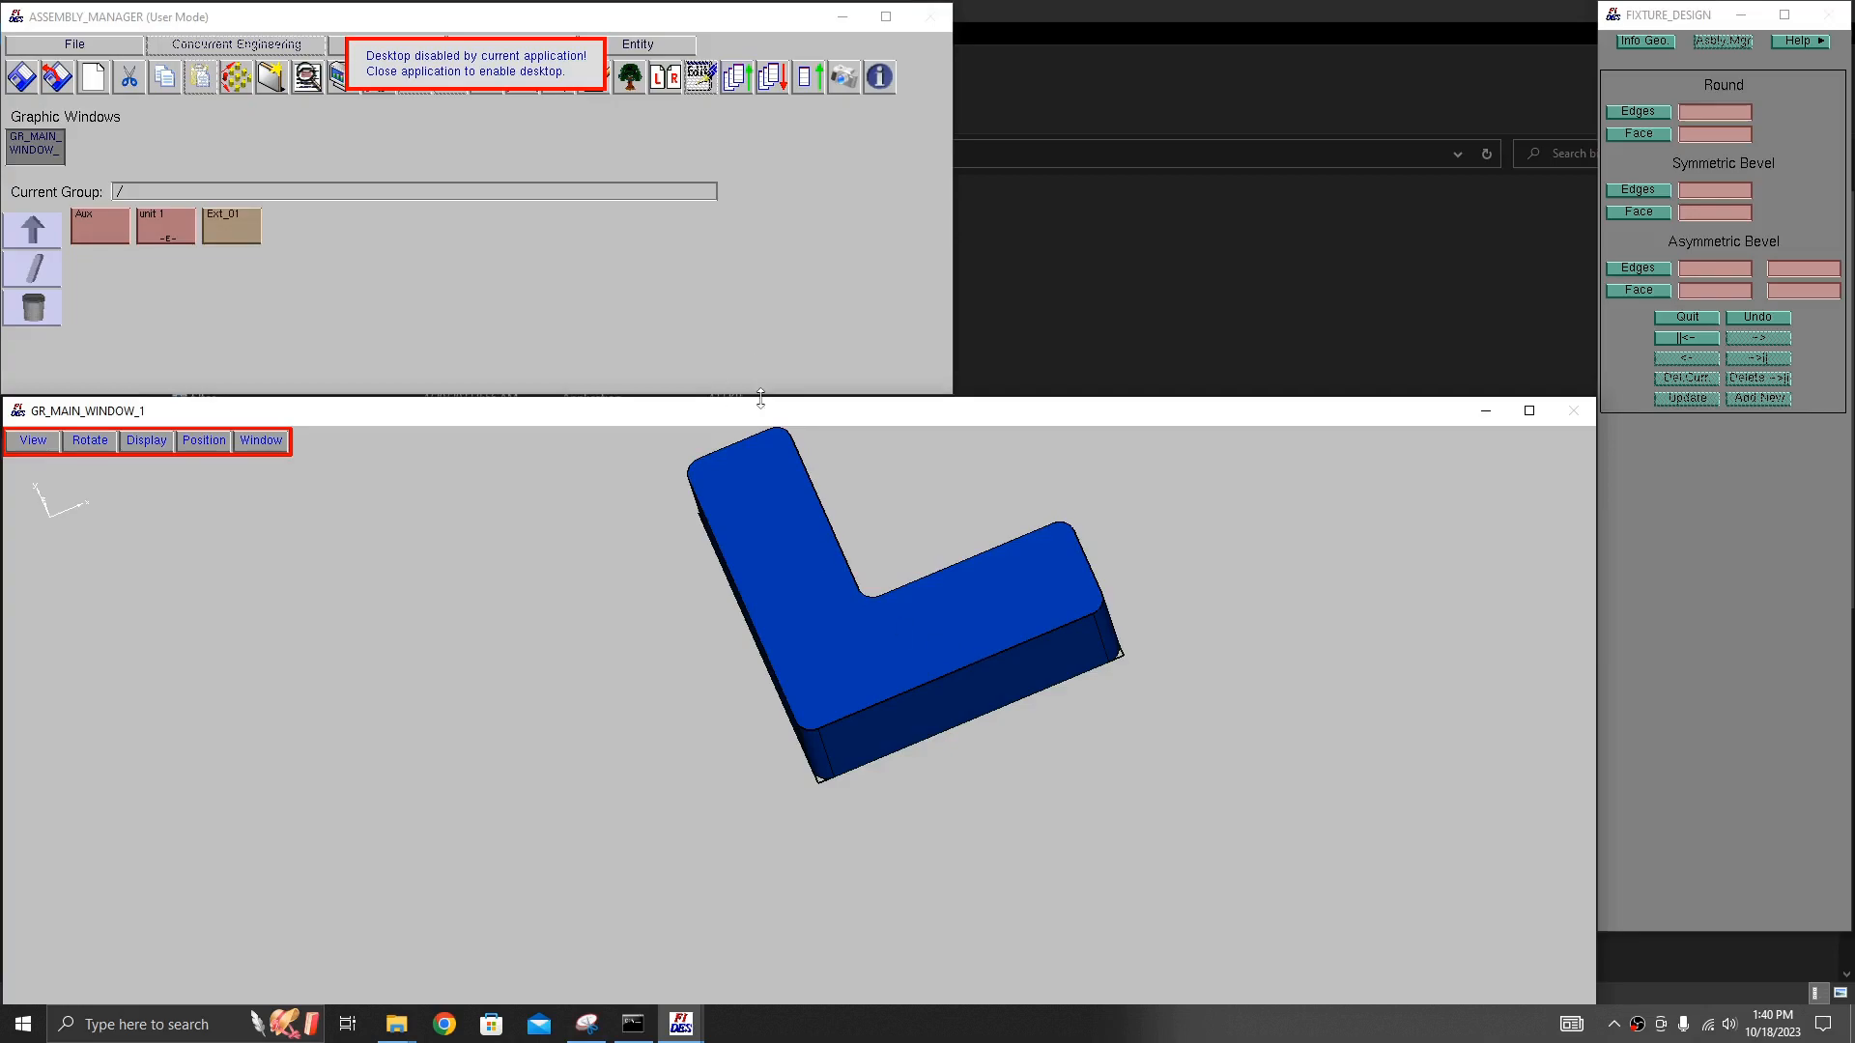
- Undo the rounding of the L-shaped block's six corner edges
click(837, 373)
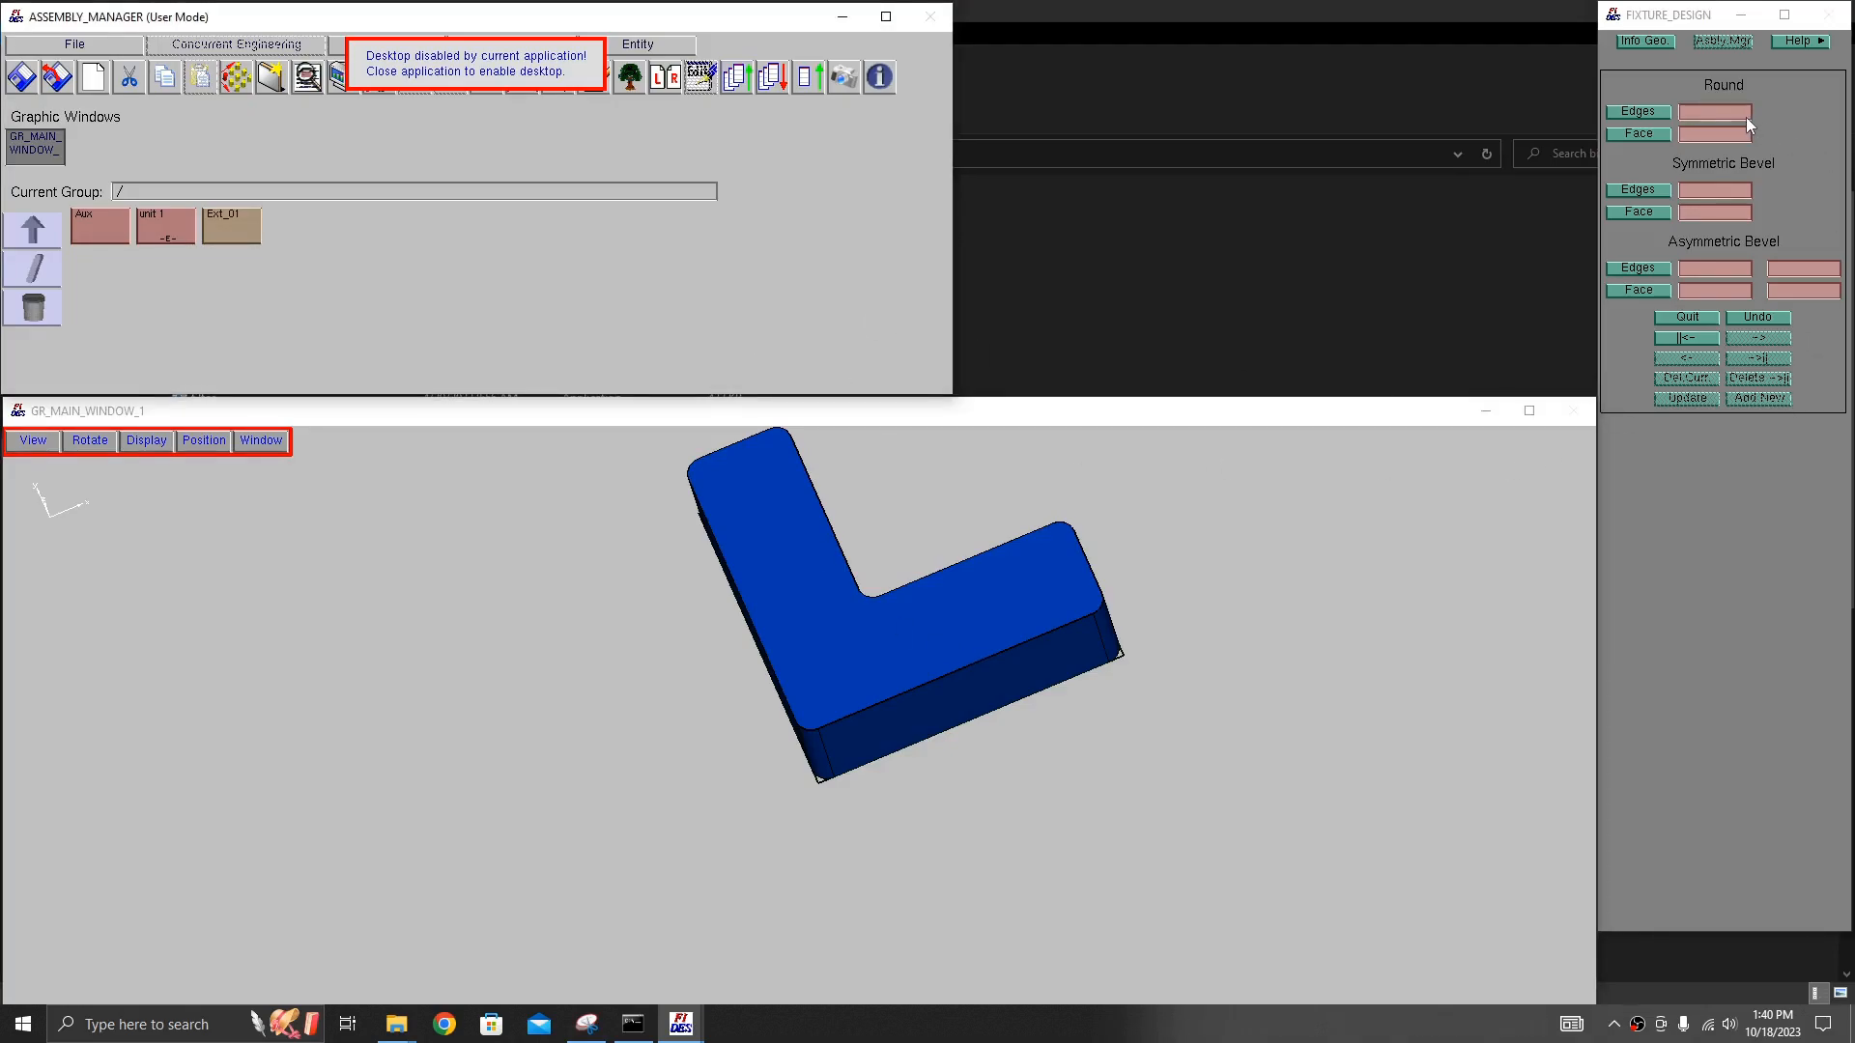
mouse_move(704, 35)
mouse_down()
mouse_move(769, 135)
mouse_move(799, 506)
mouse_move(750, 145)
mouse_move(707, 21)
mouse_up()
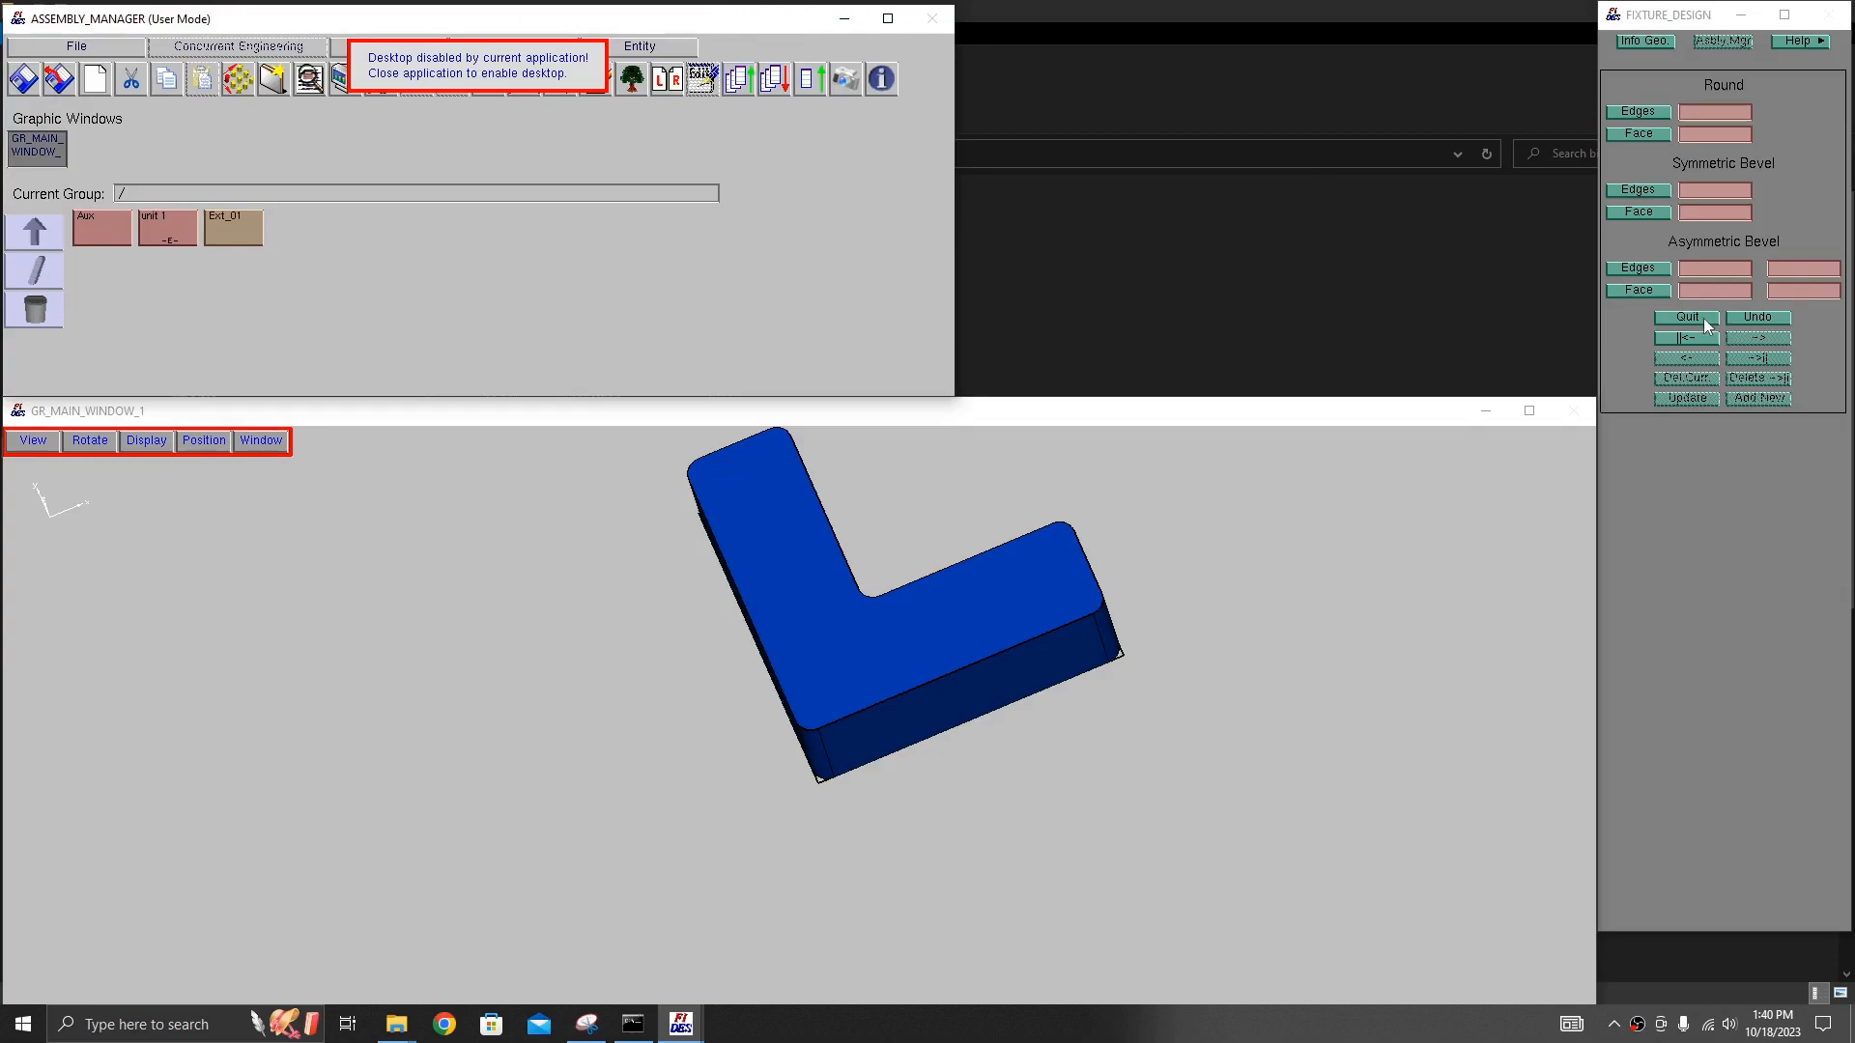
click(1759, 322)
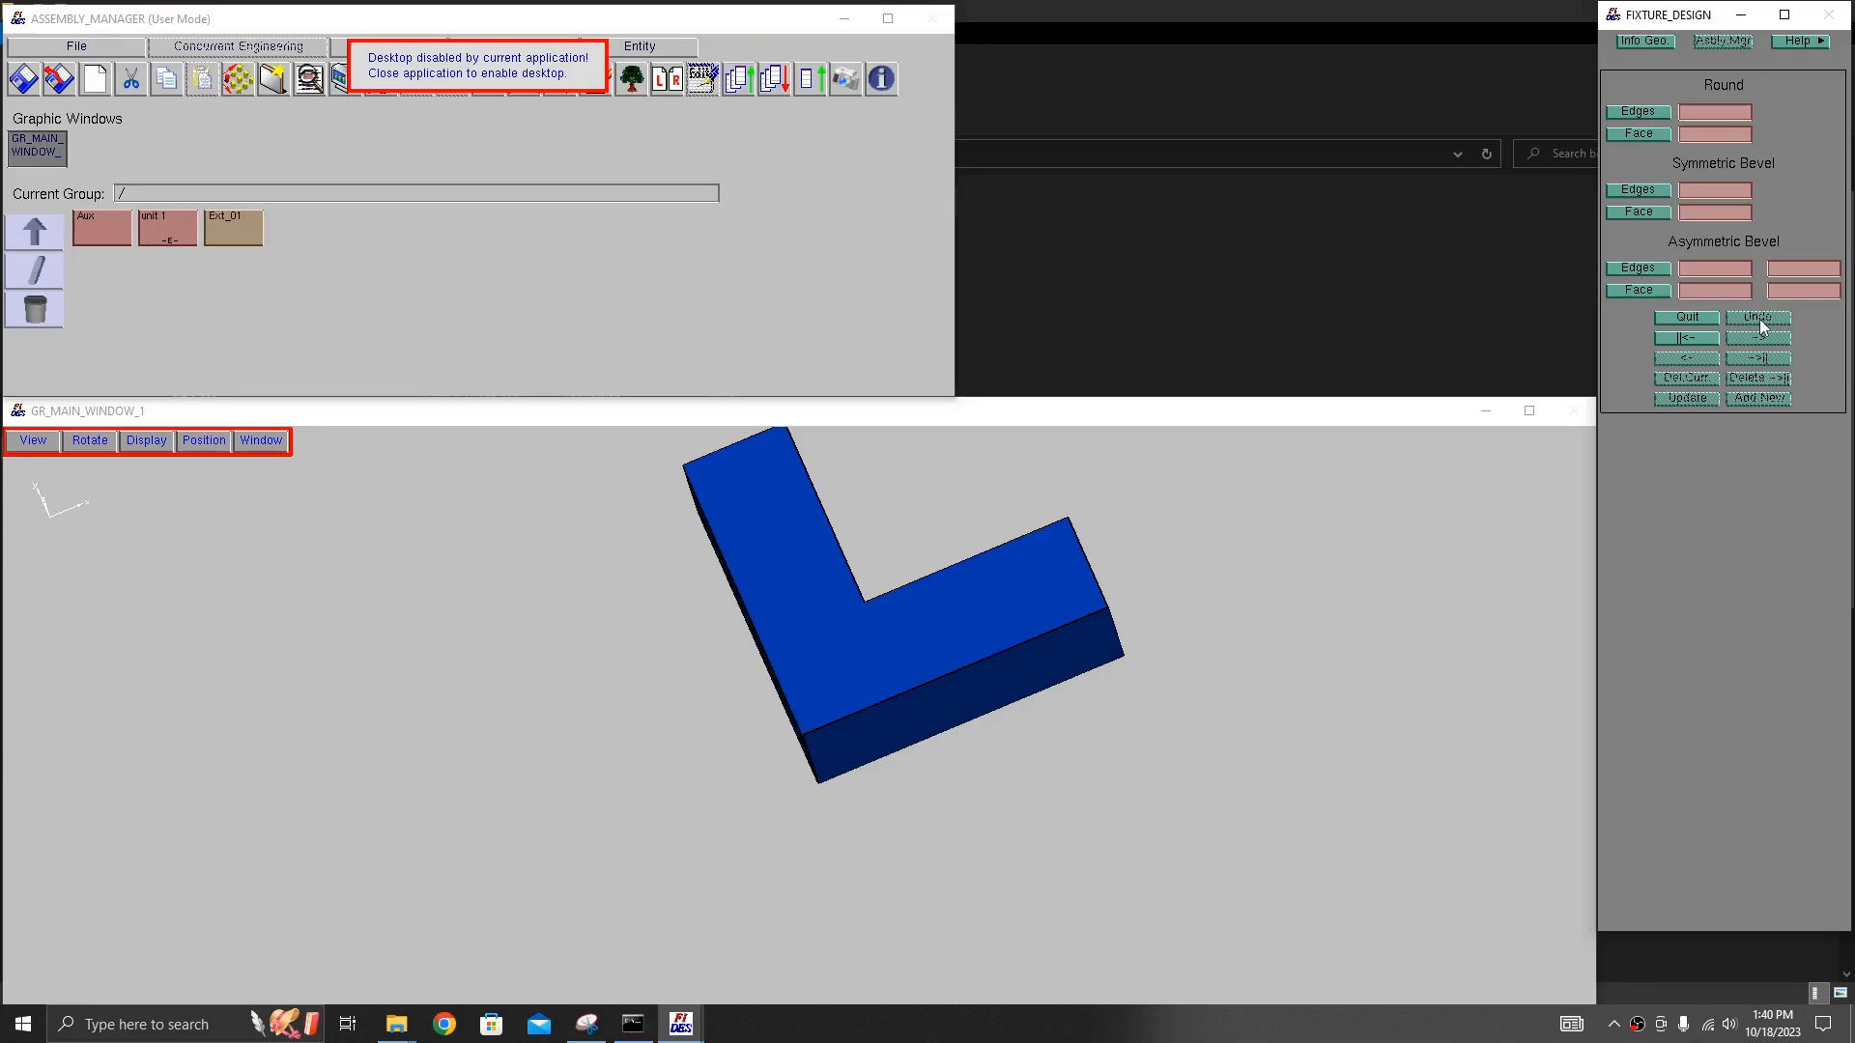
- Round the block's inner corner edge, both top edges of the upright arm and the upper end edge of the foot, leaving the bottom corners sharp
click(1643, 114)
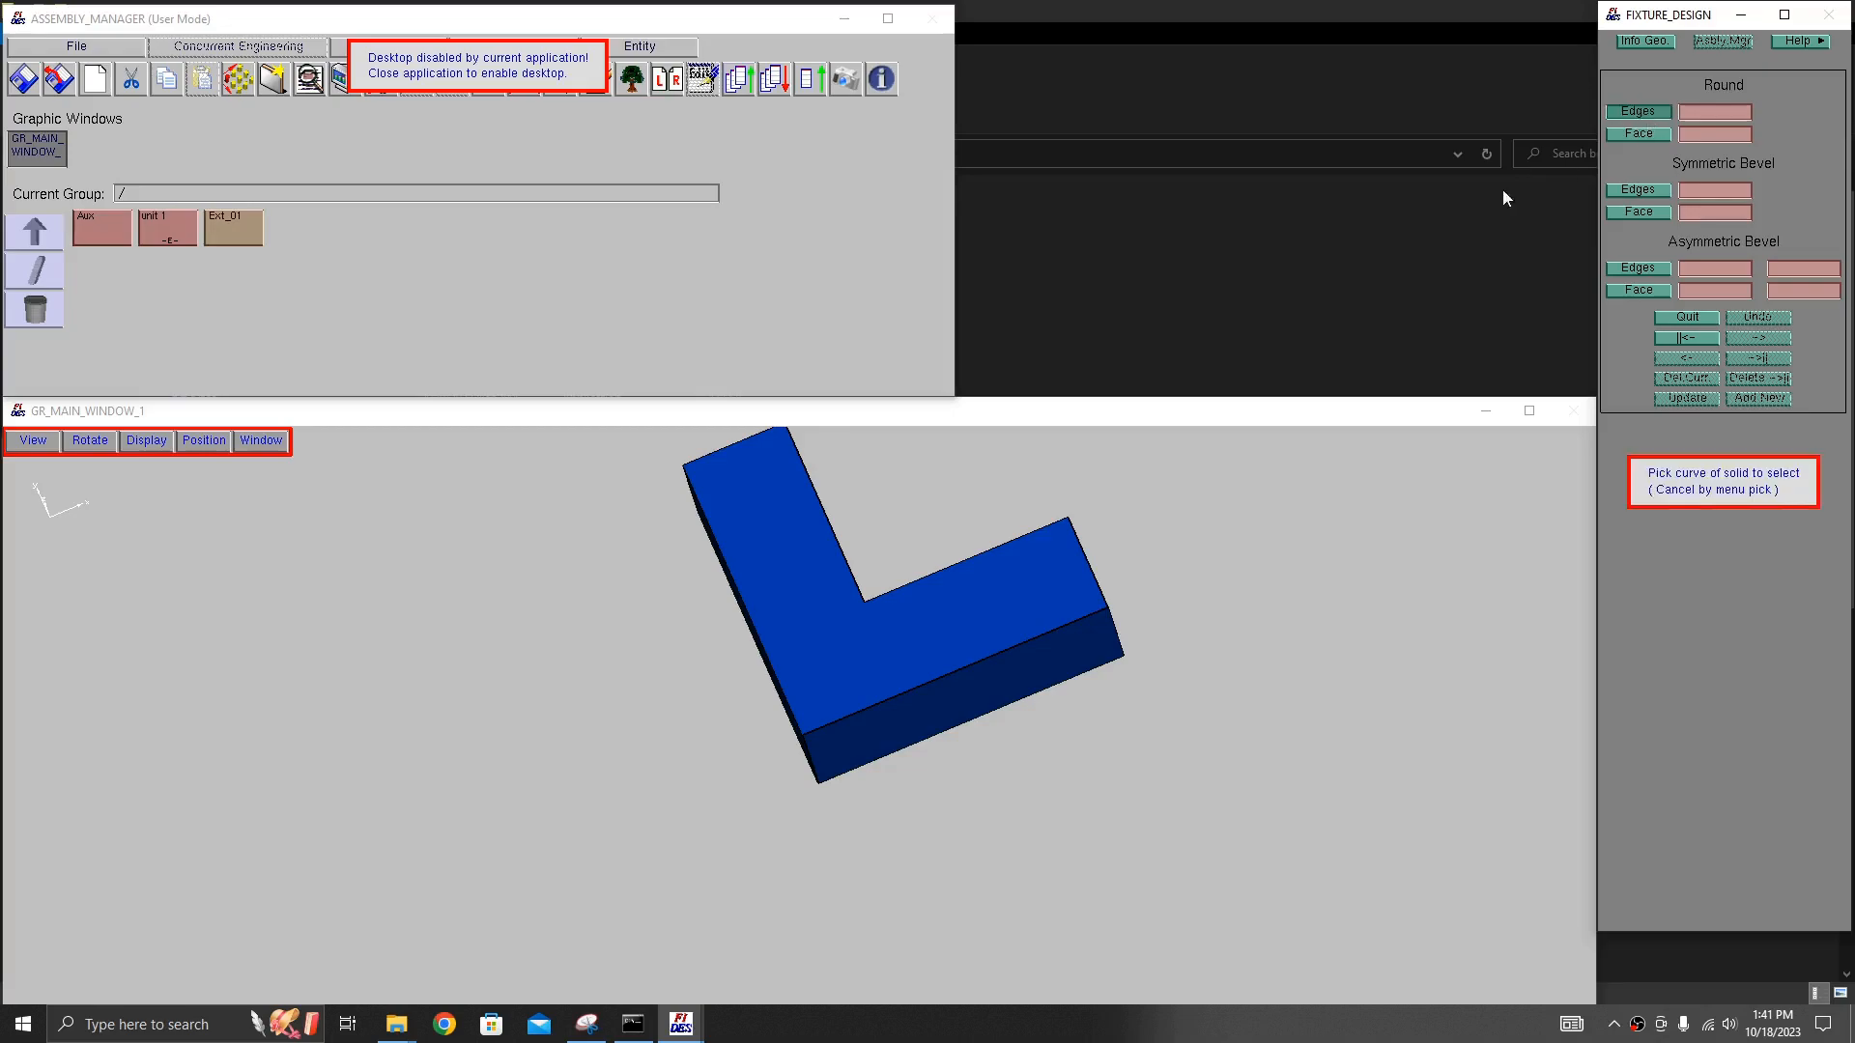
middle_drag(1180, 609, 1241, 657)
click(799, 522)
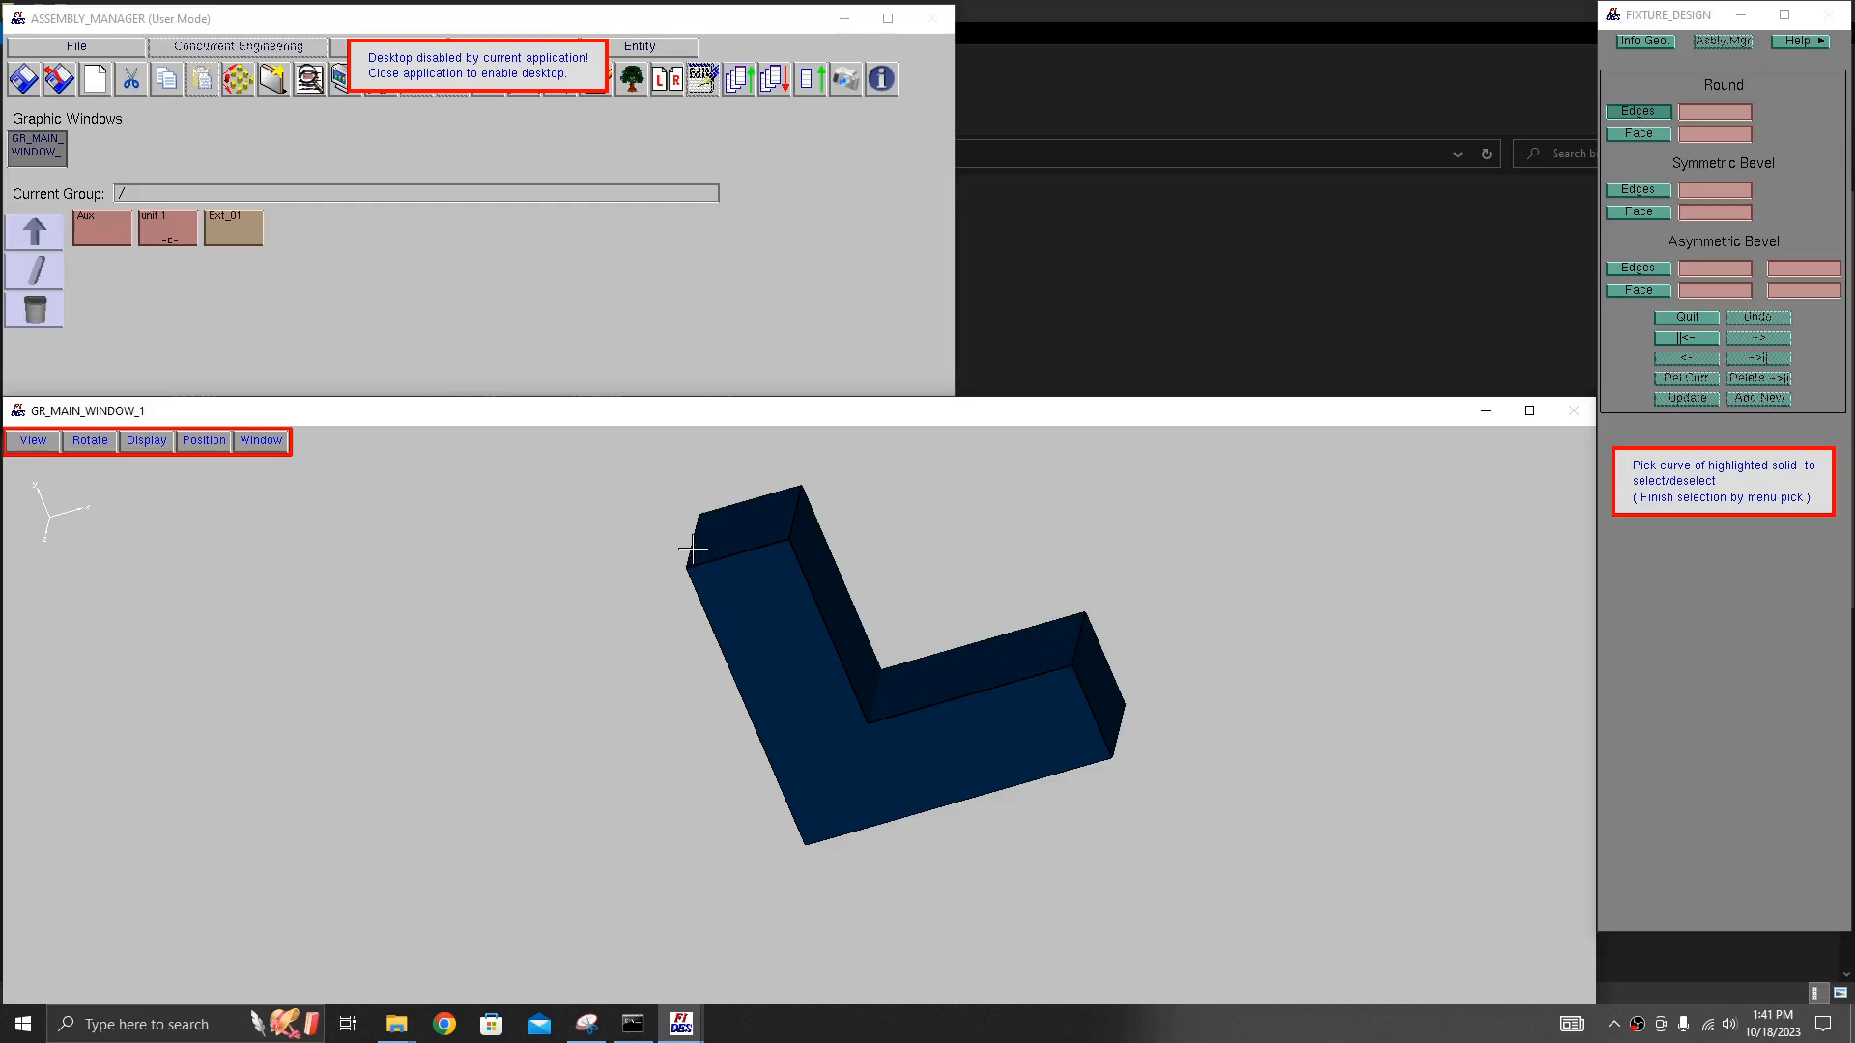
middle_drag(763, 567, 850, 551)
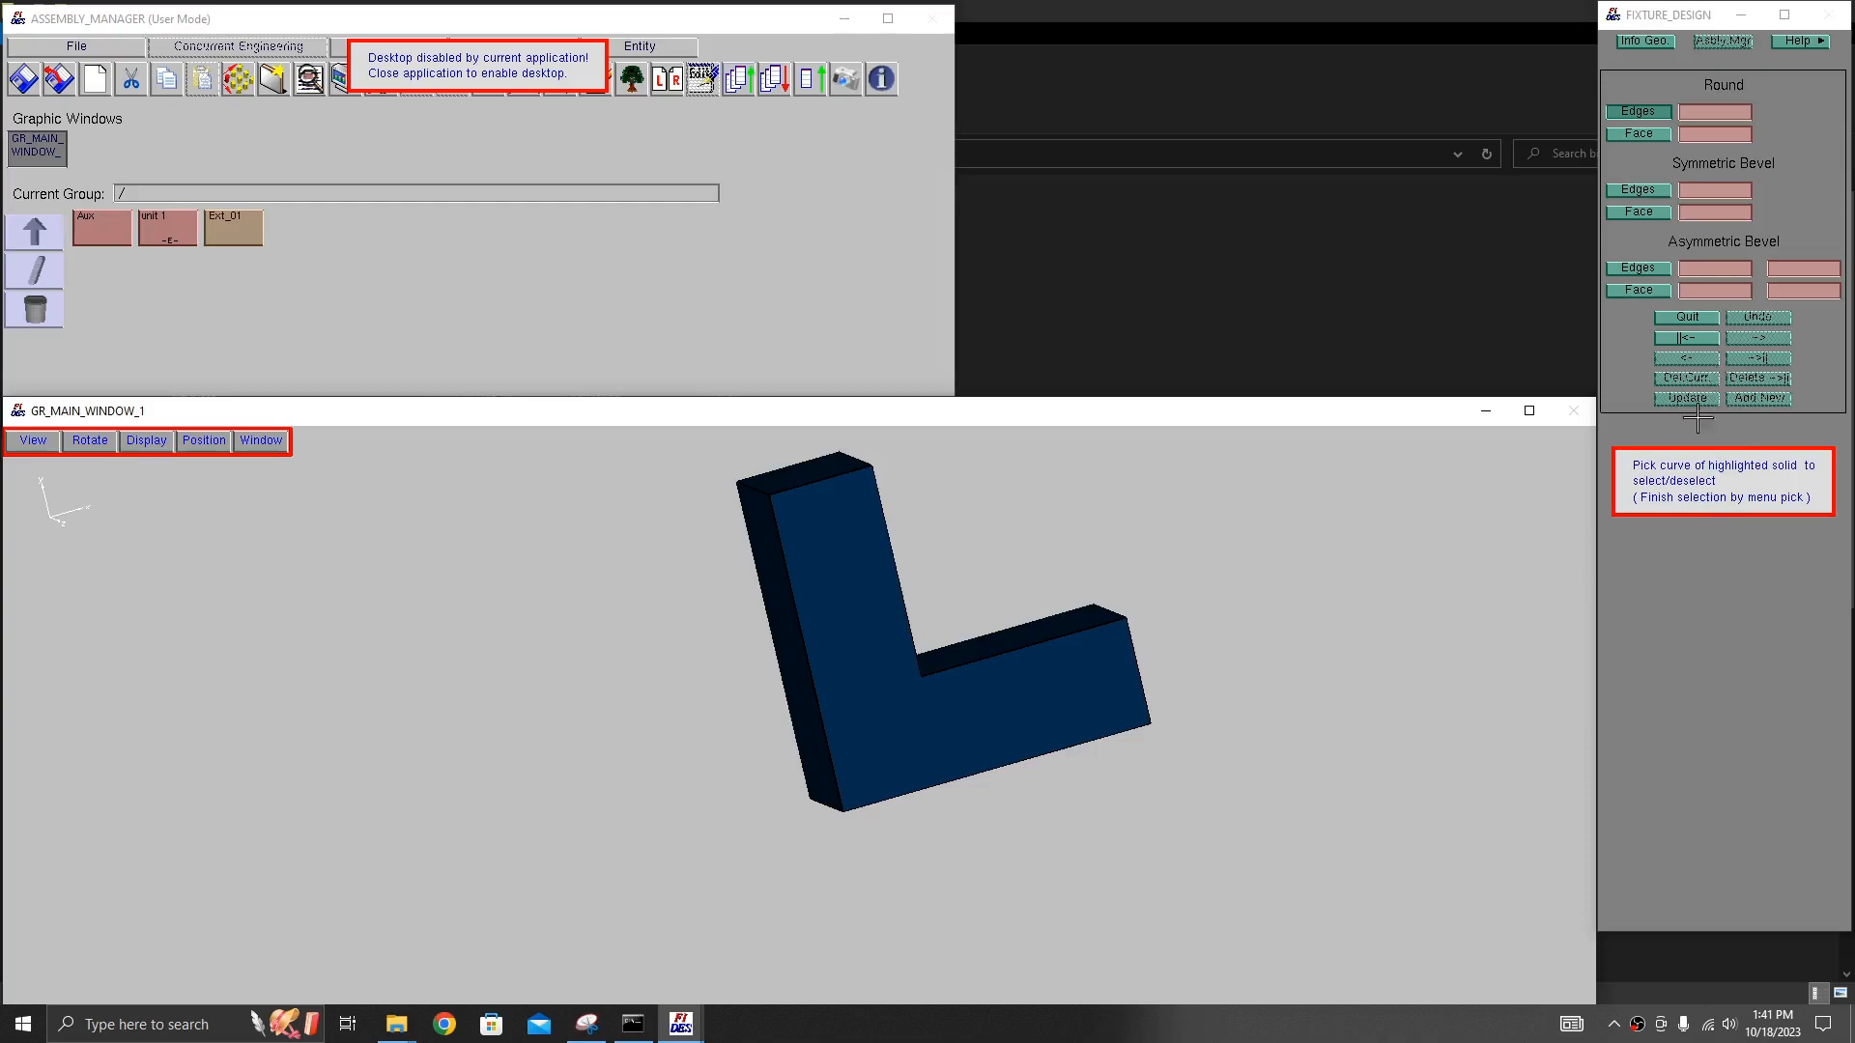
click(1701, 583)
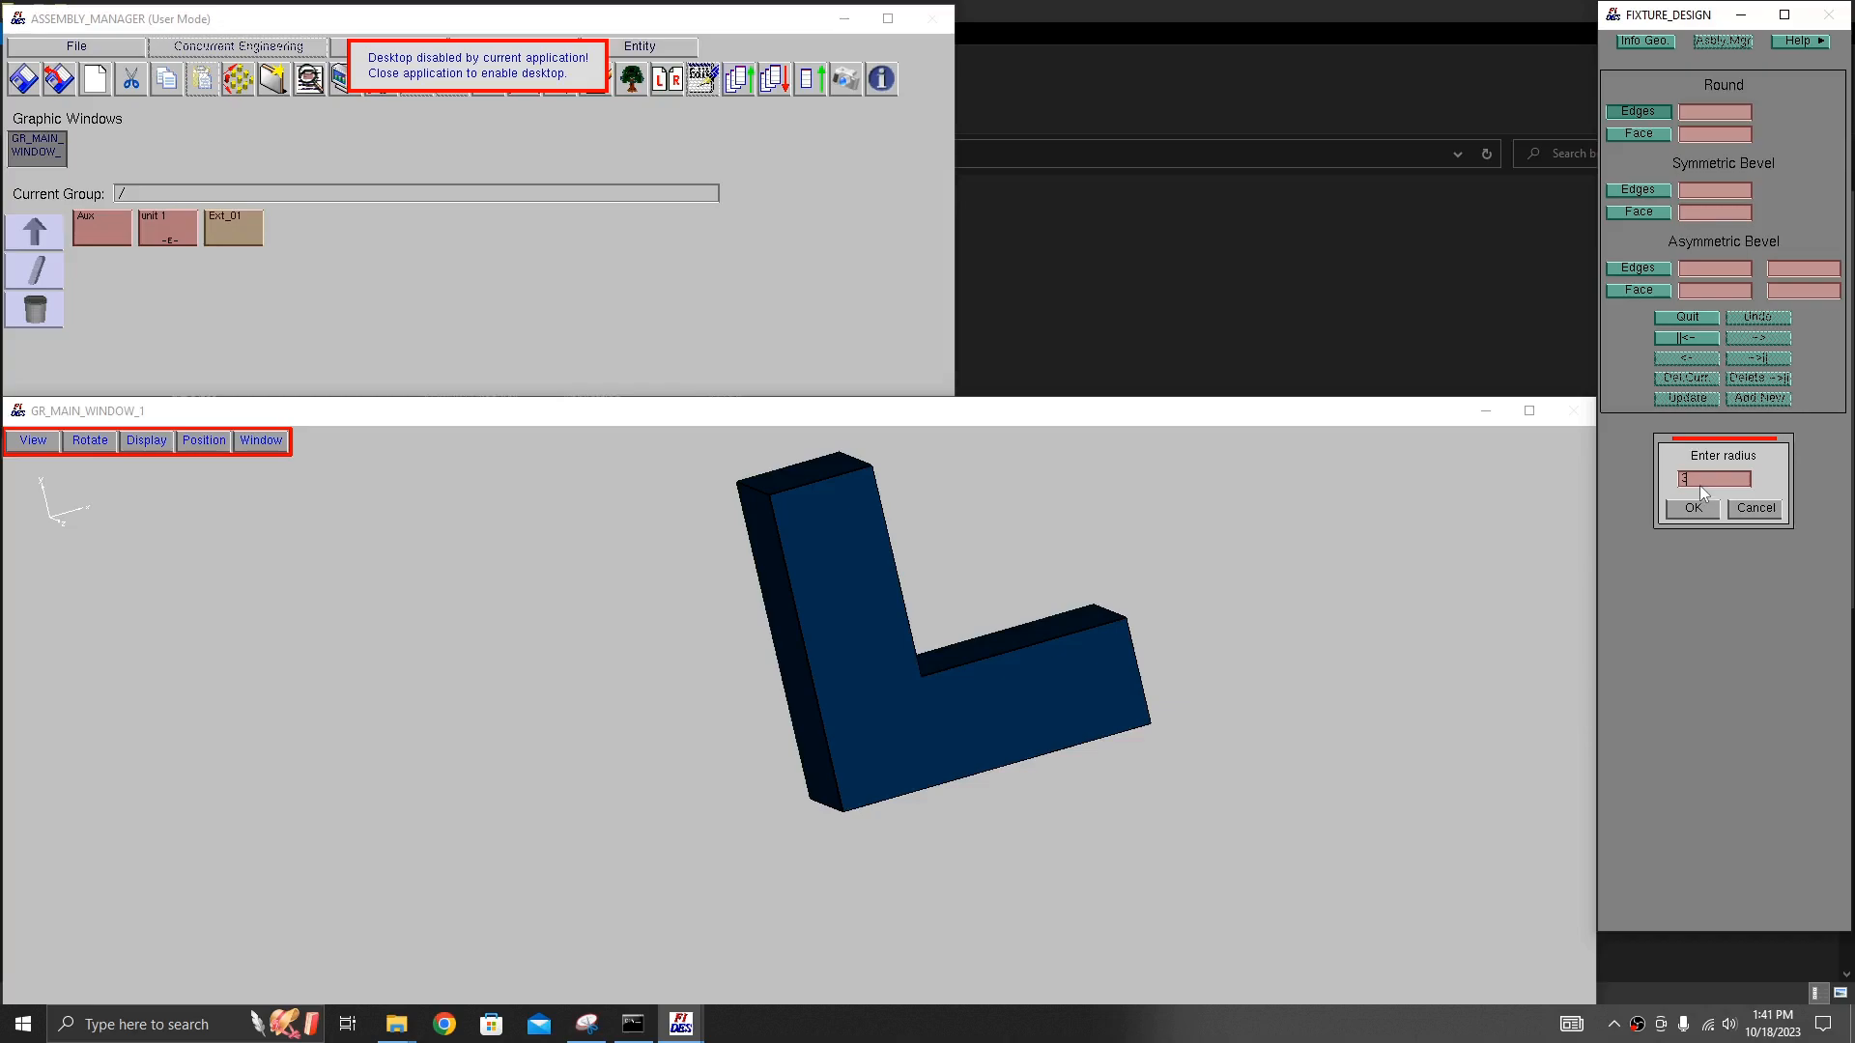
click(1706, 514)
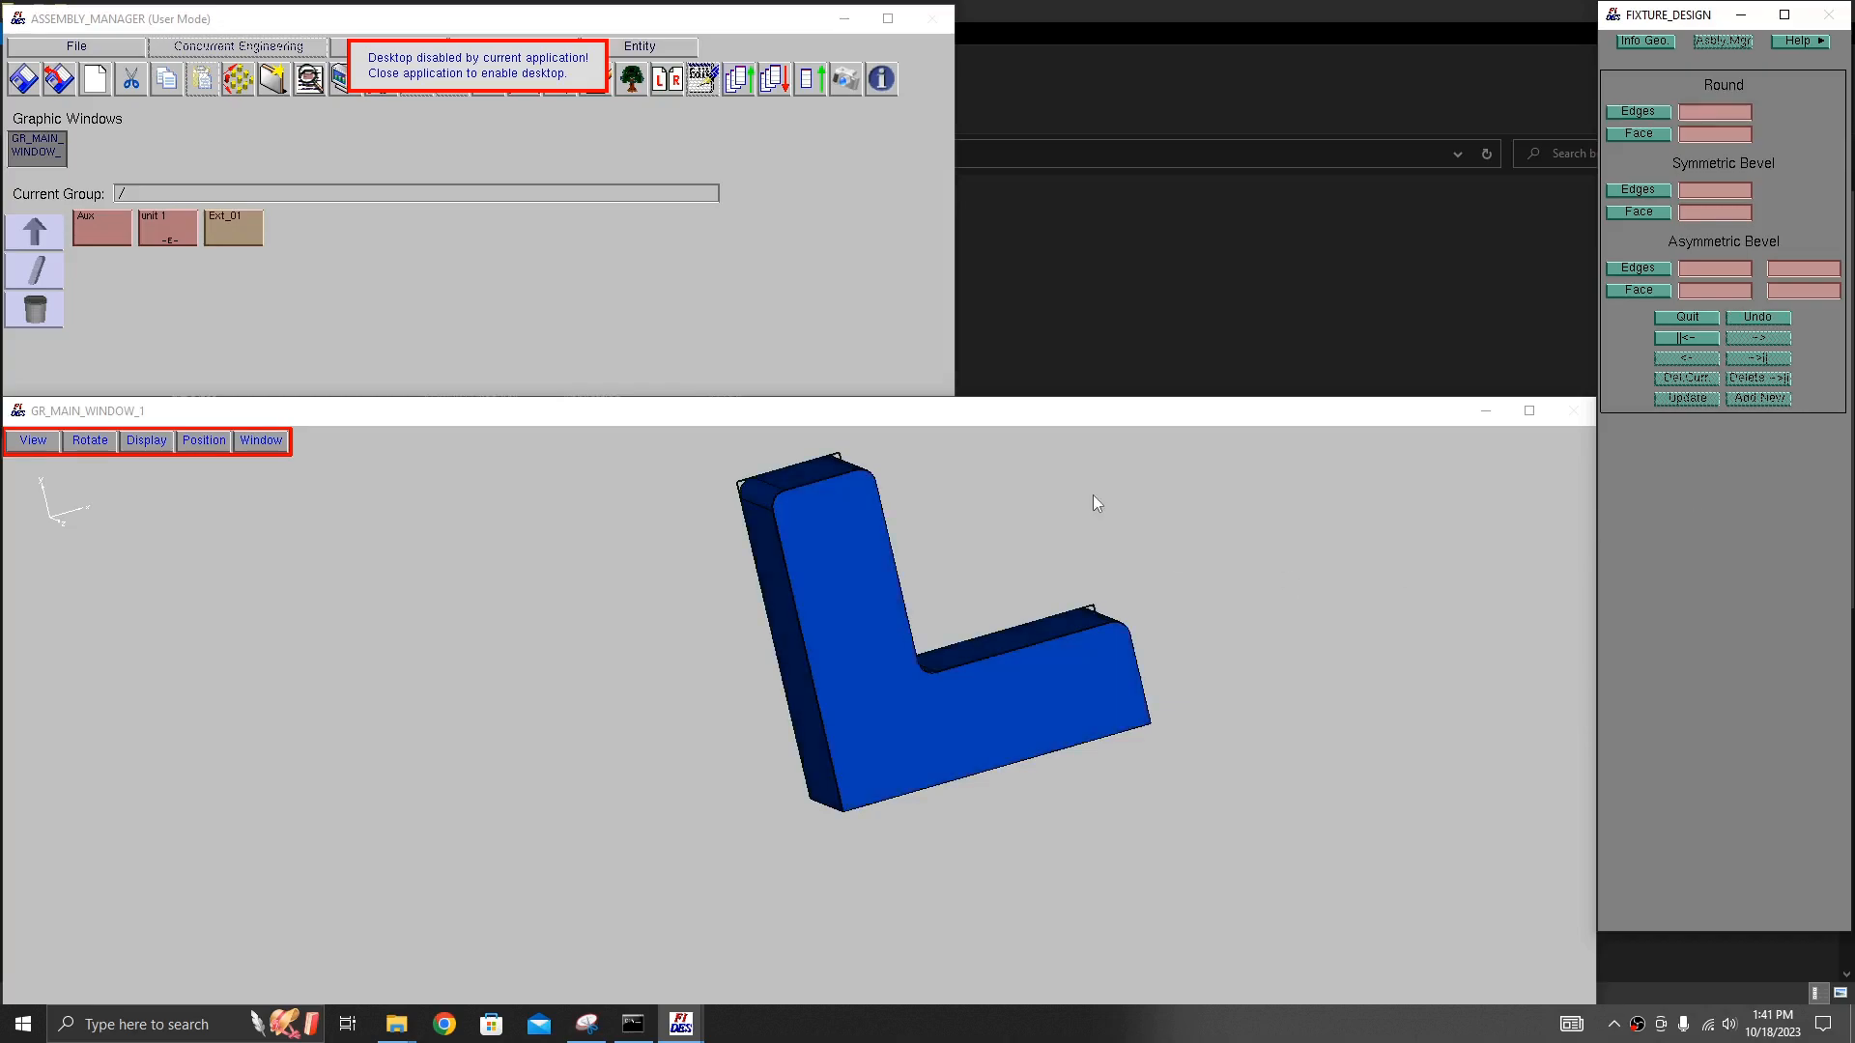
- Compare the rounded block with the reference sketch and leave the Round & Bevel command
click(860, 369)
middle_drag(1041, 622, 864, 584)
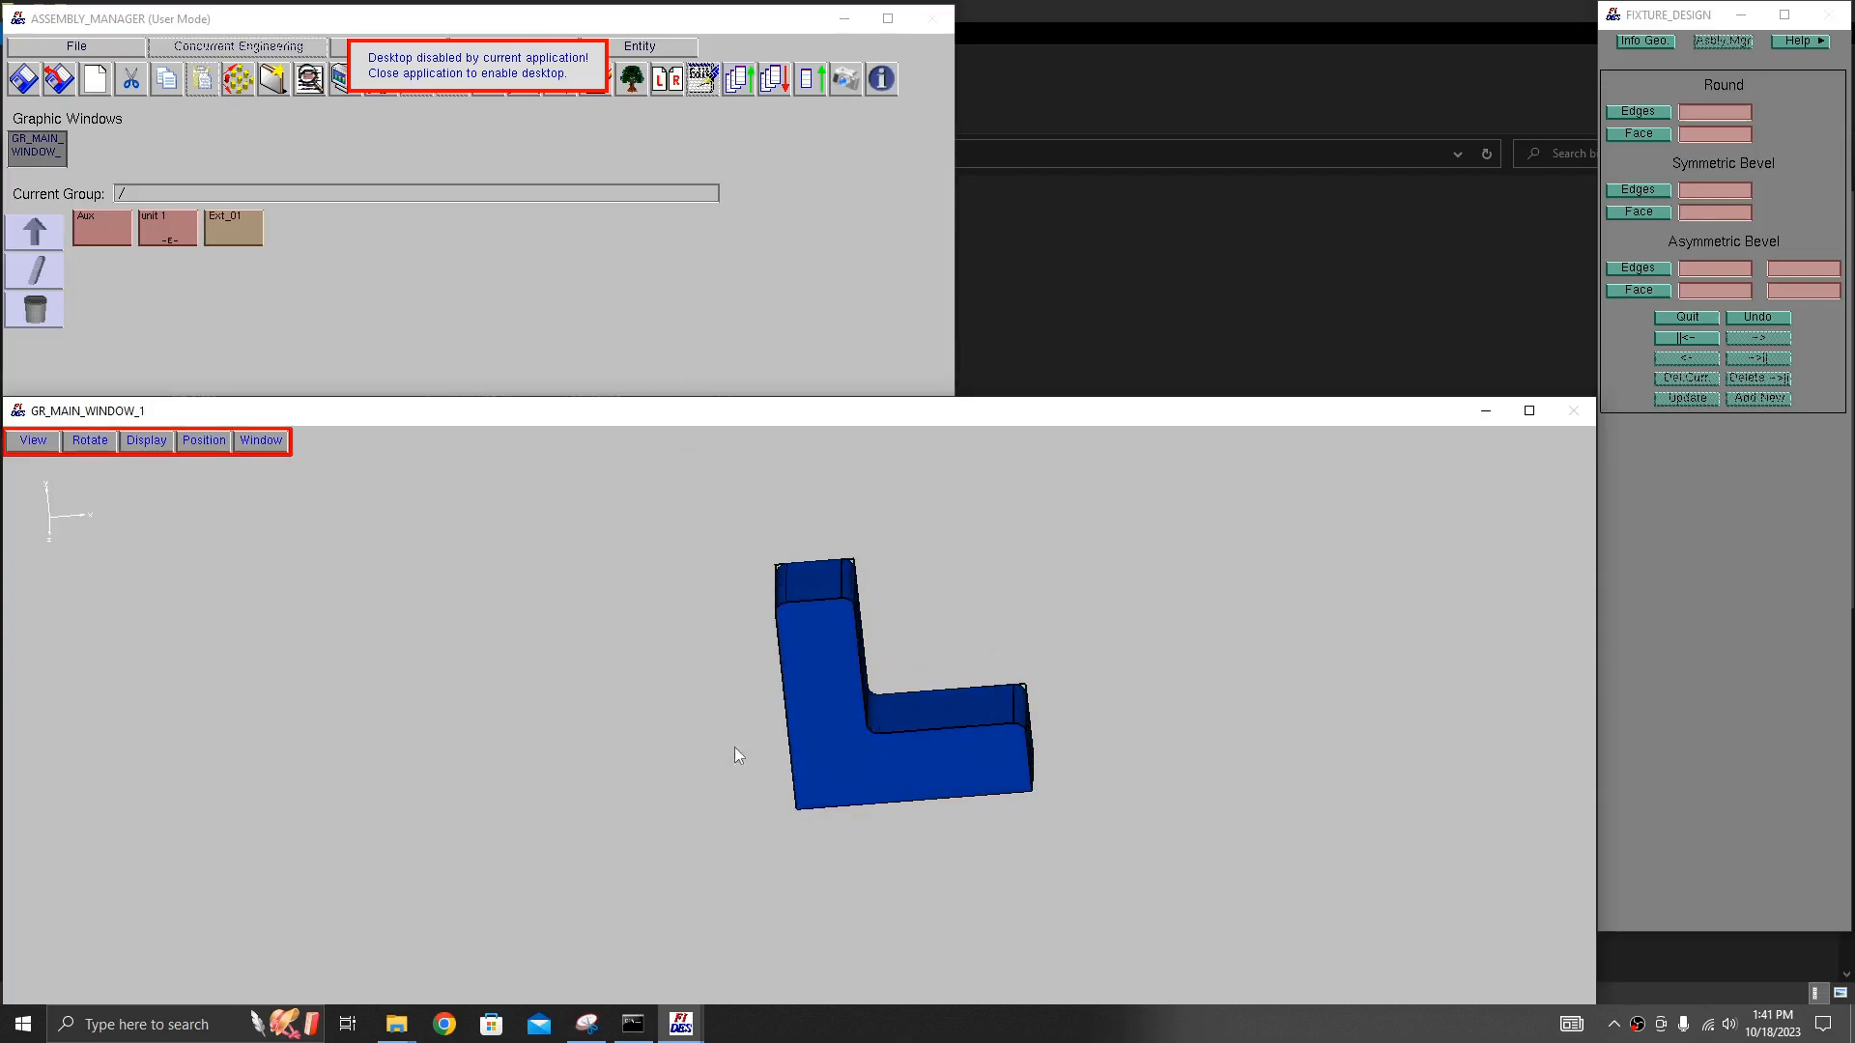
click(607, 1031)
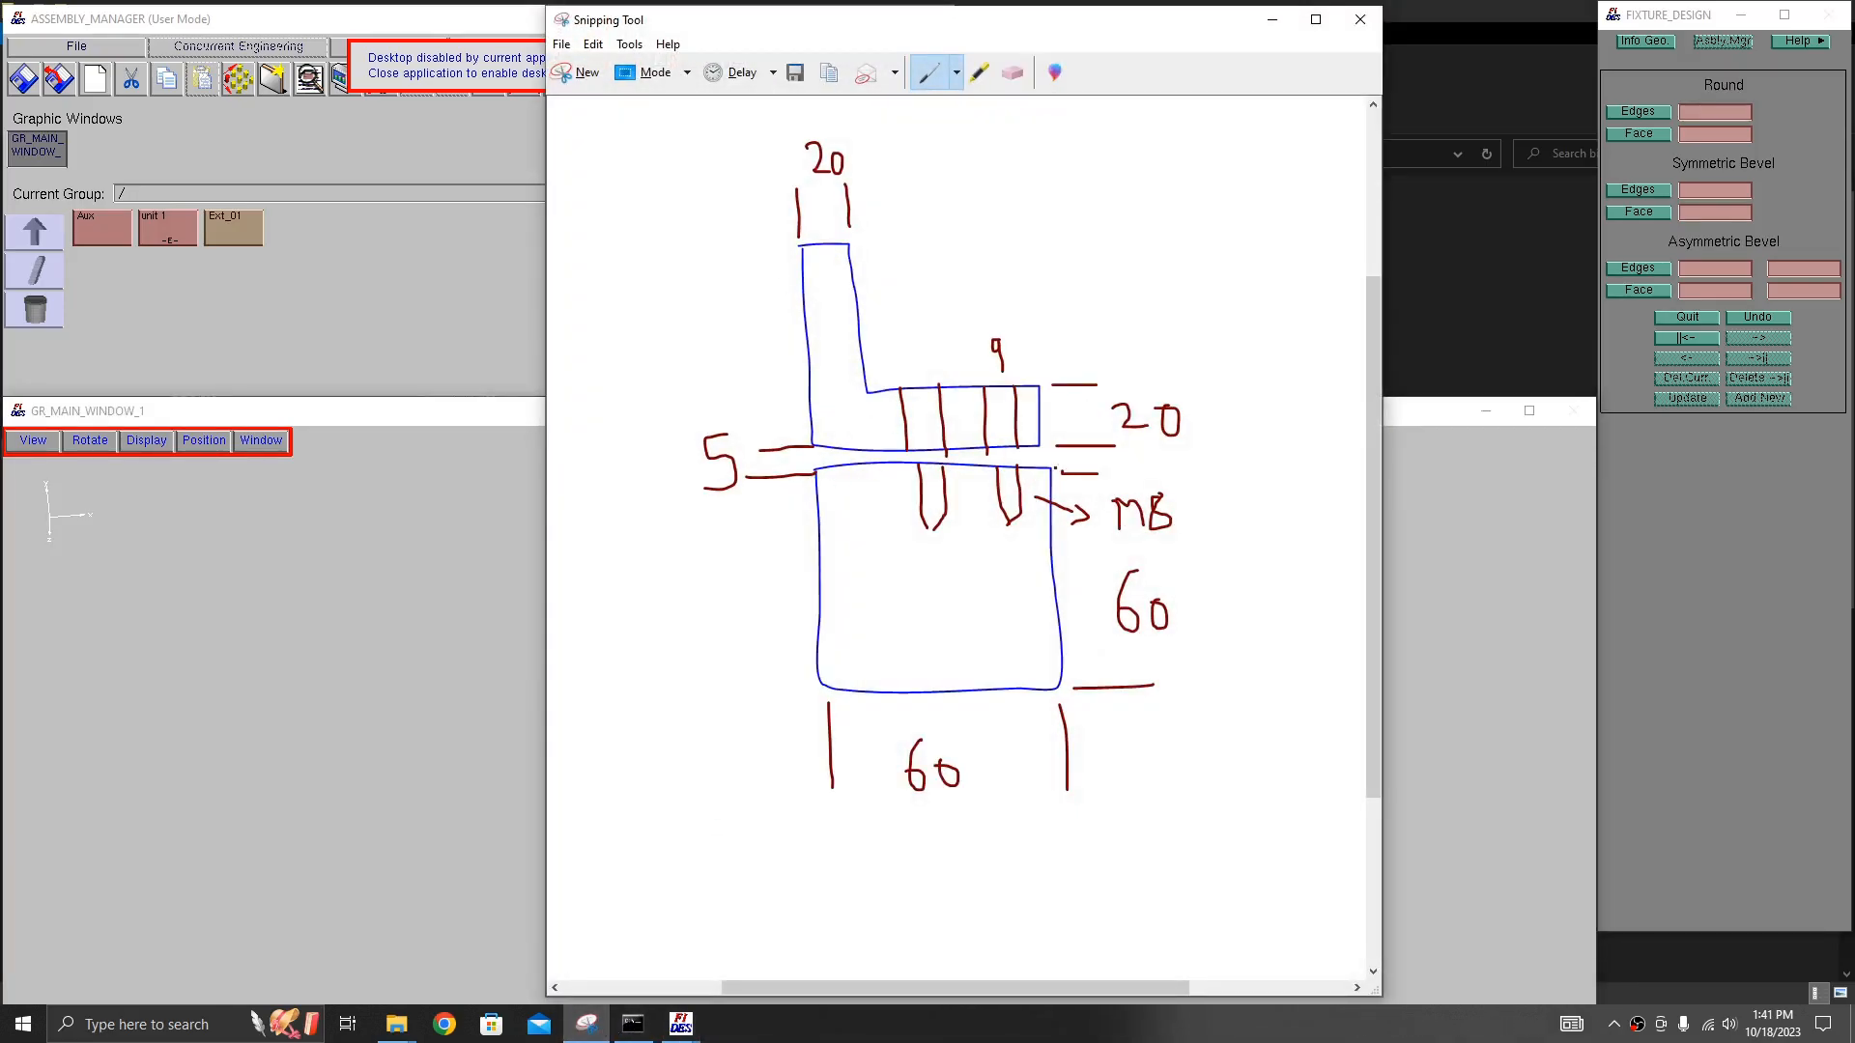
click(1272, 20)
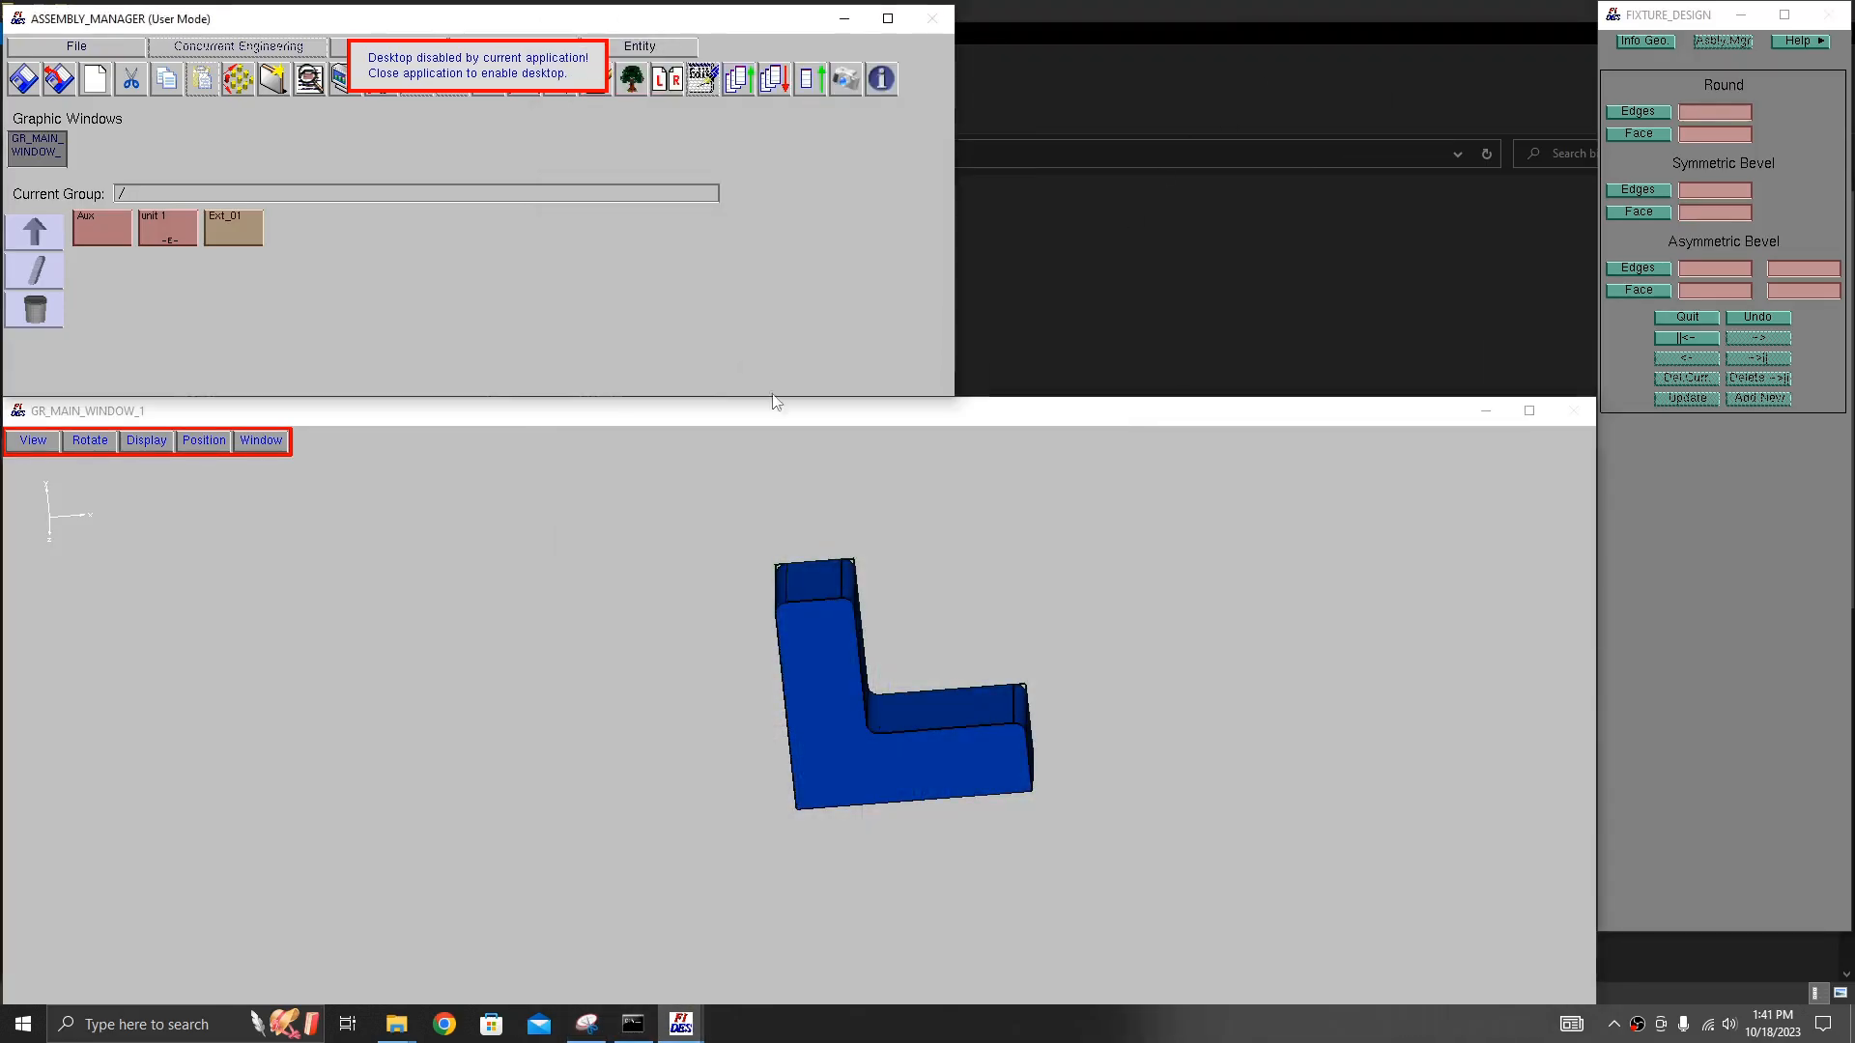
click(1688, 317)
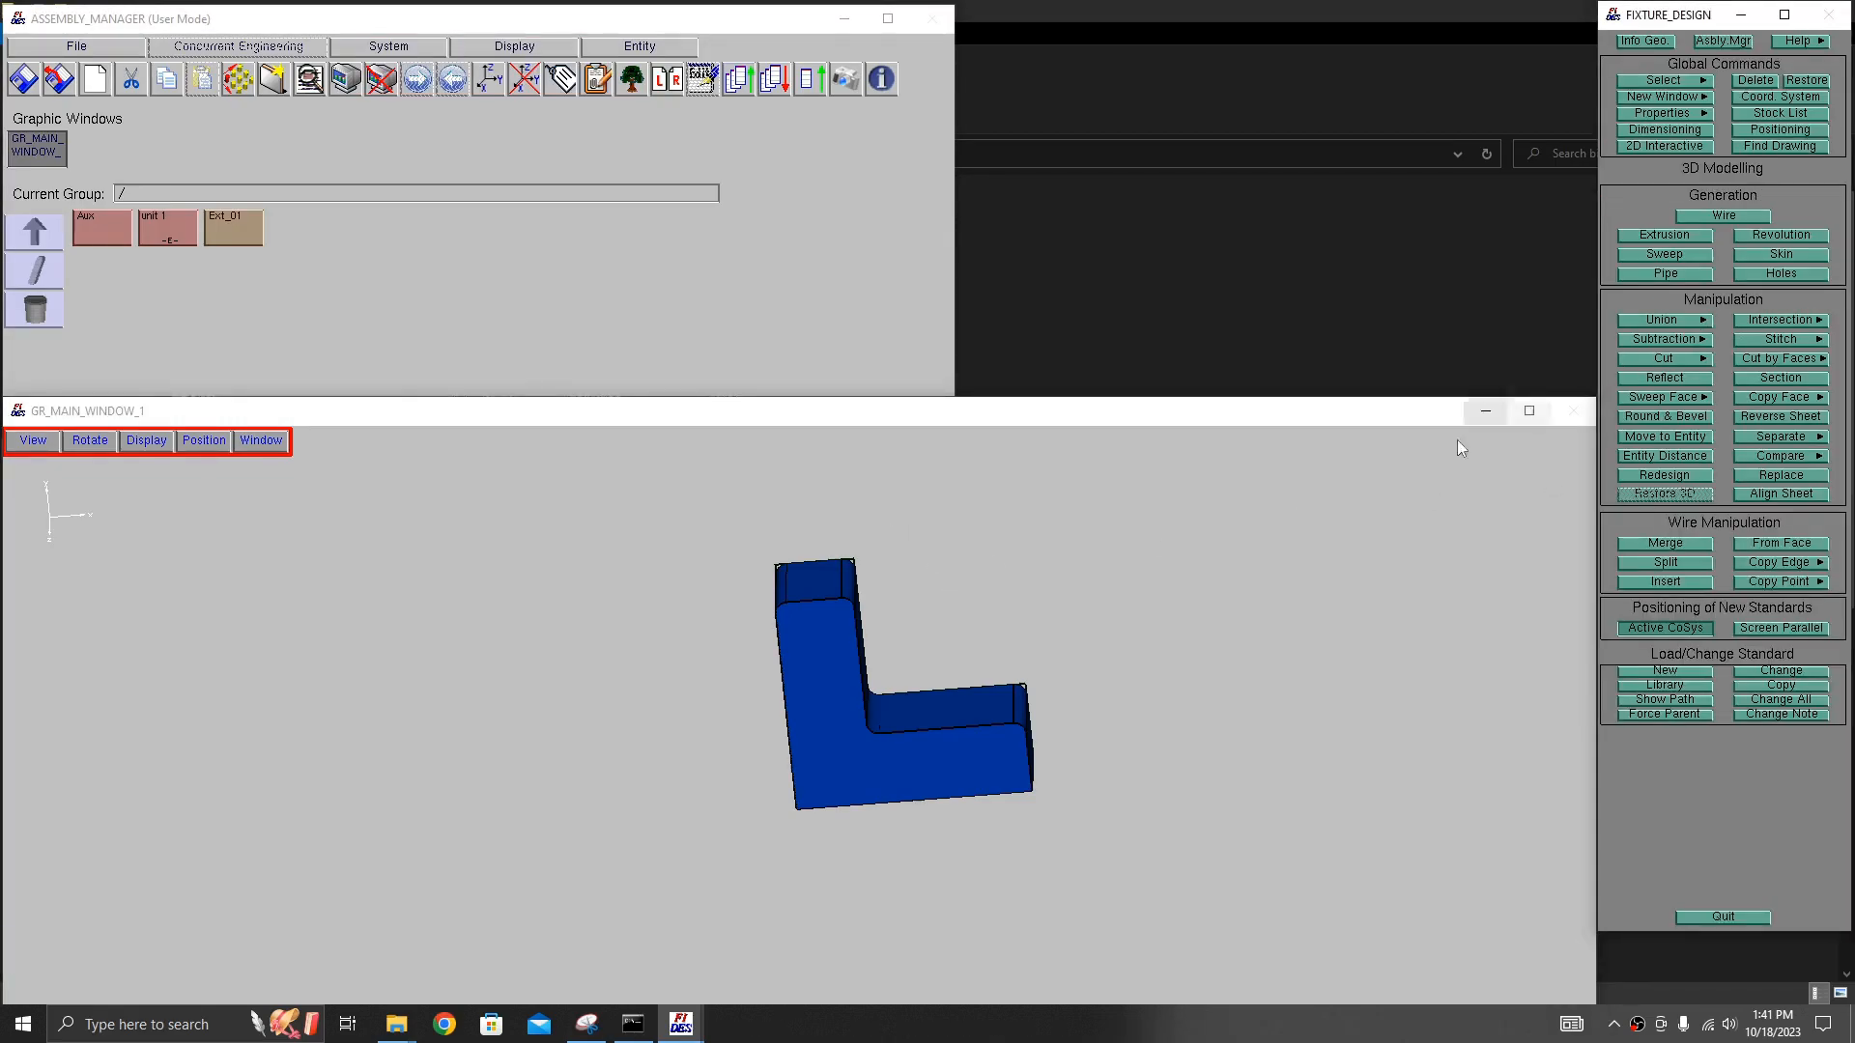
middle_drag(1121, 676, 1117, 629)
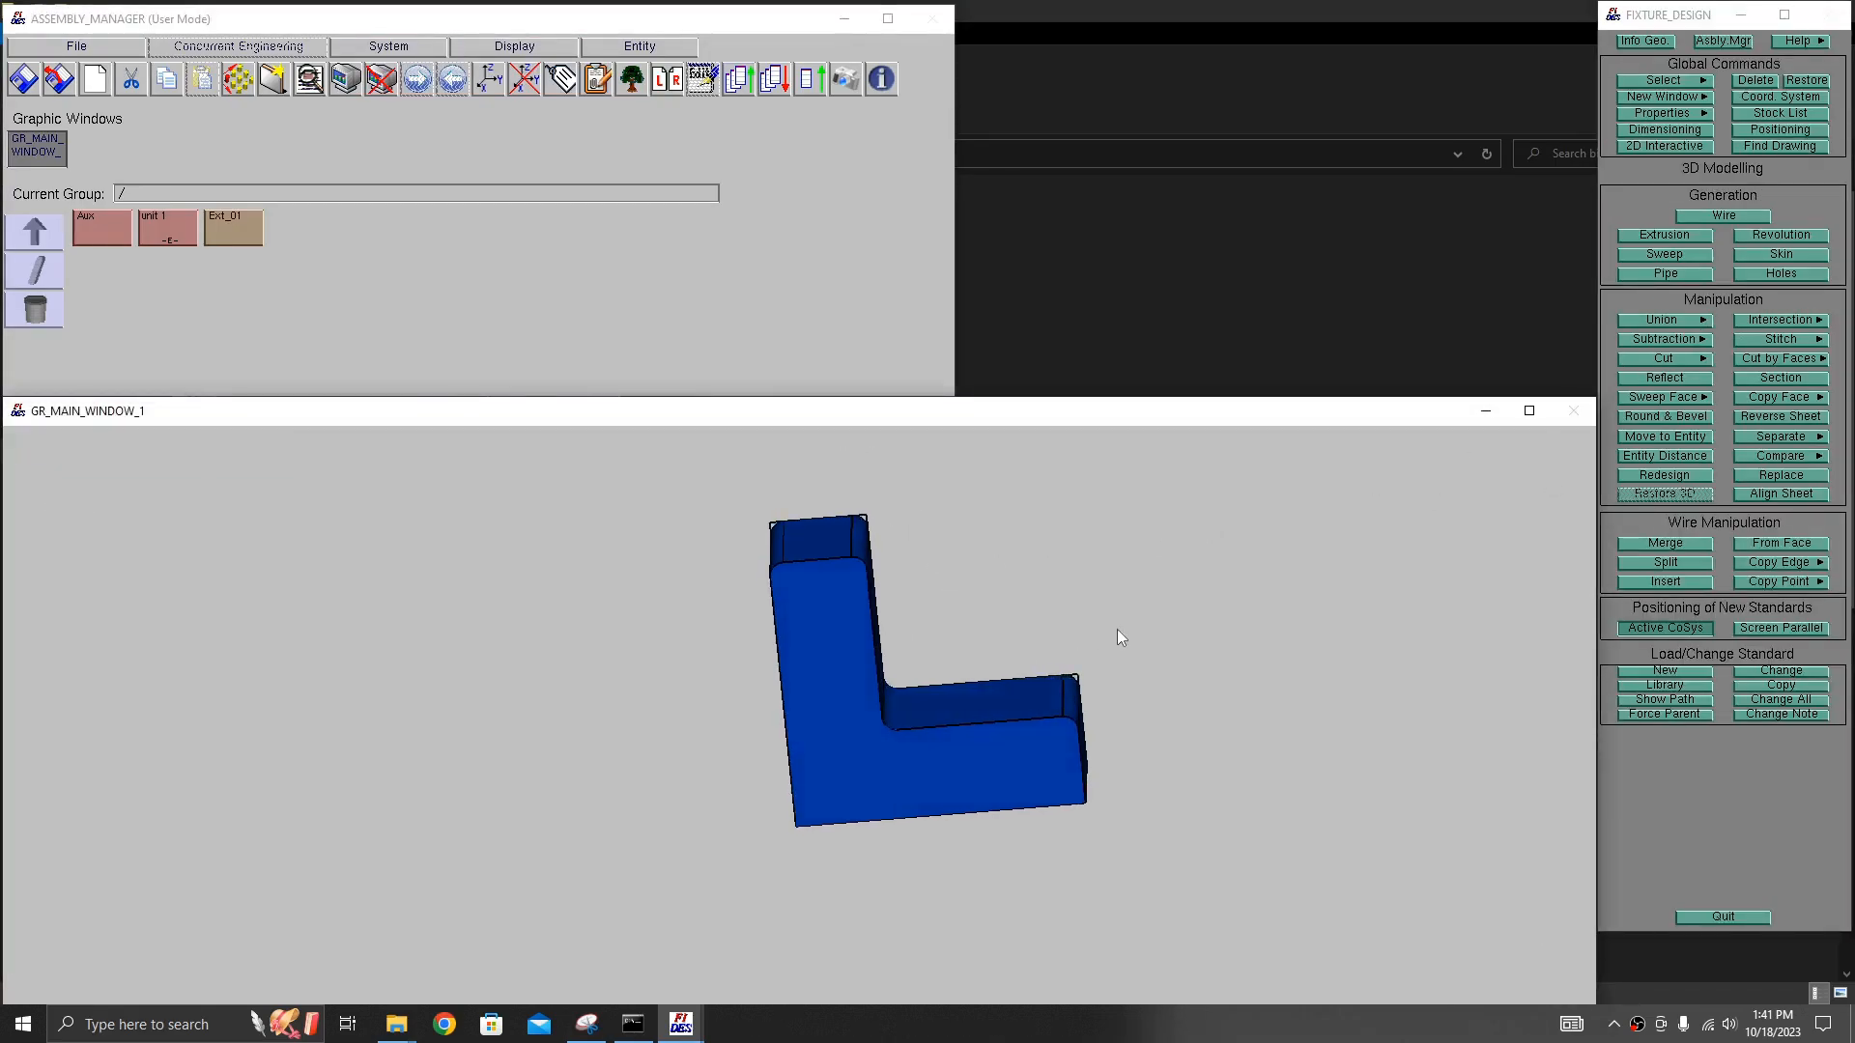
- Save the fixture under the new name Basic 2 in the E:/CADD SCIENCE/FIDES/BASICS/ directory
click(27, 90)
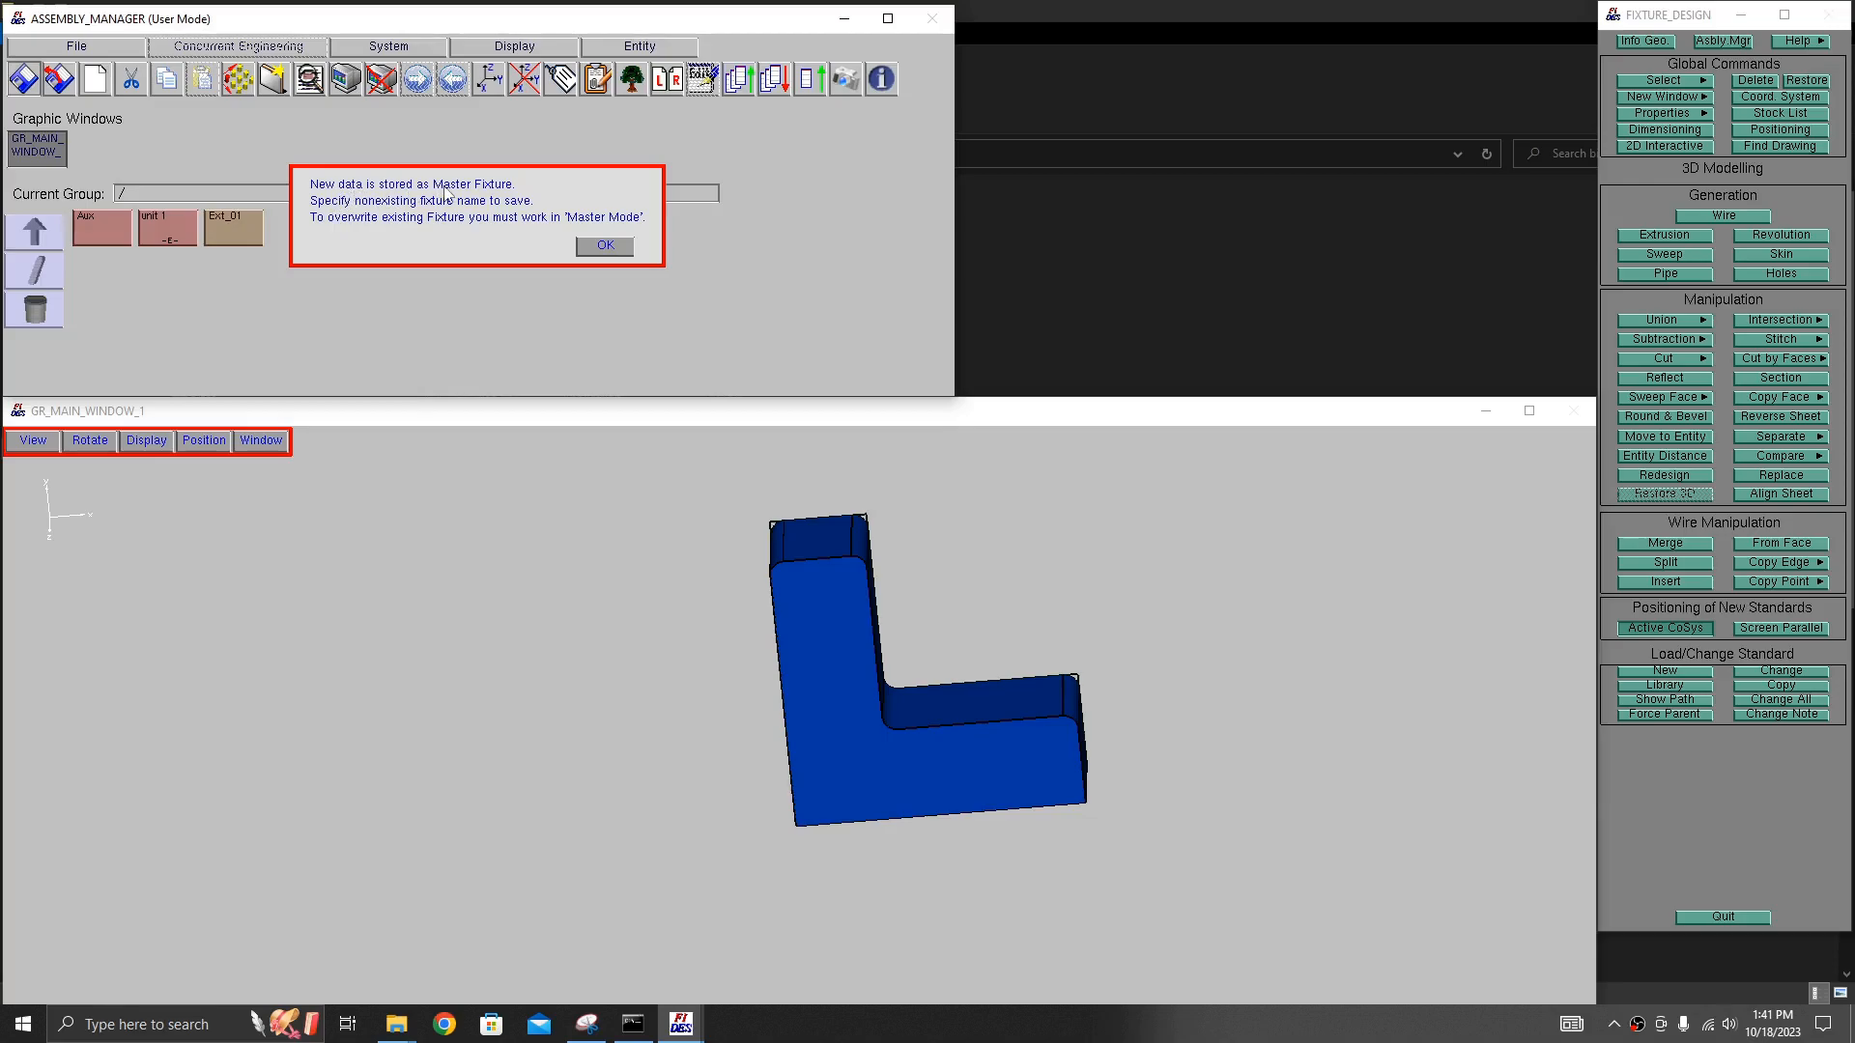
click(607, 247)
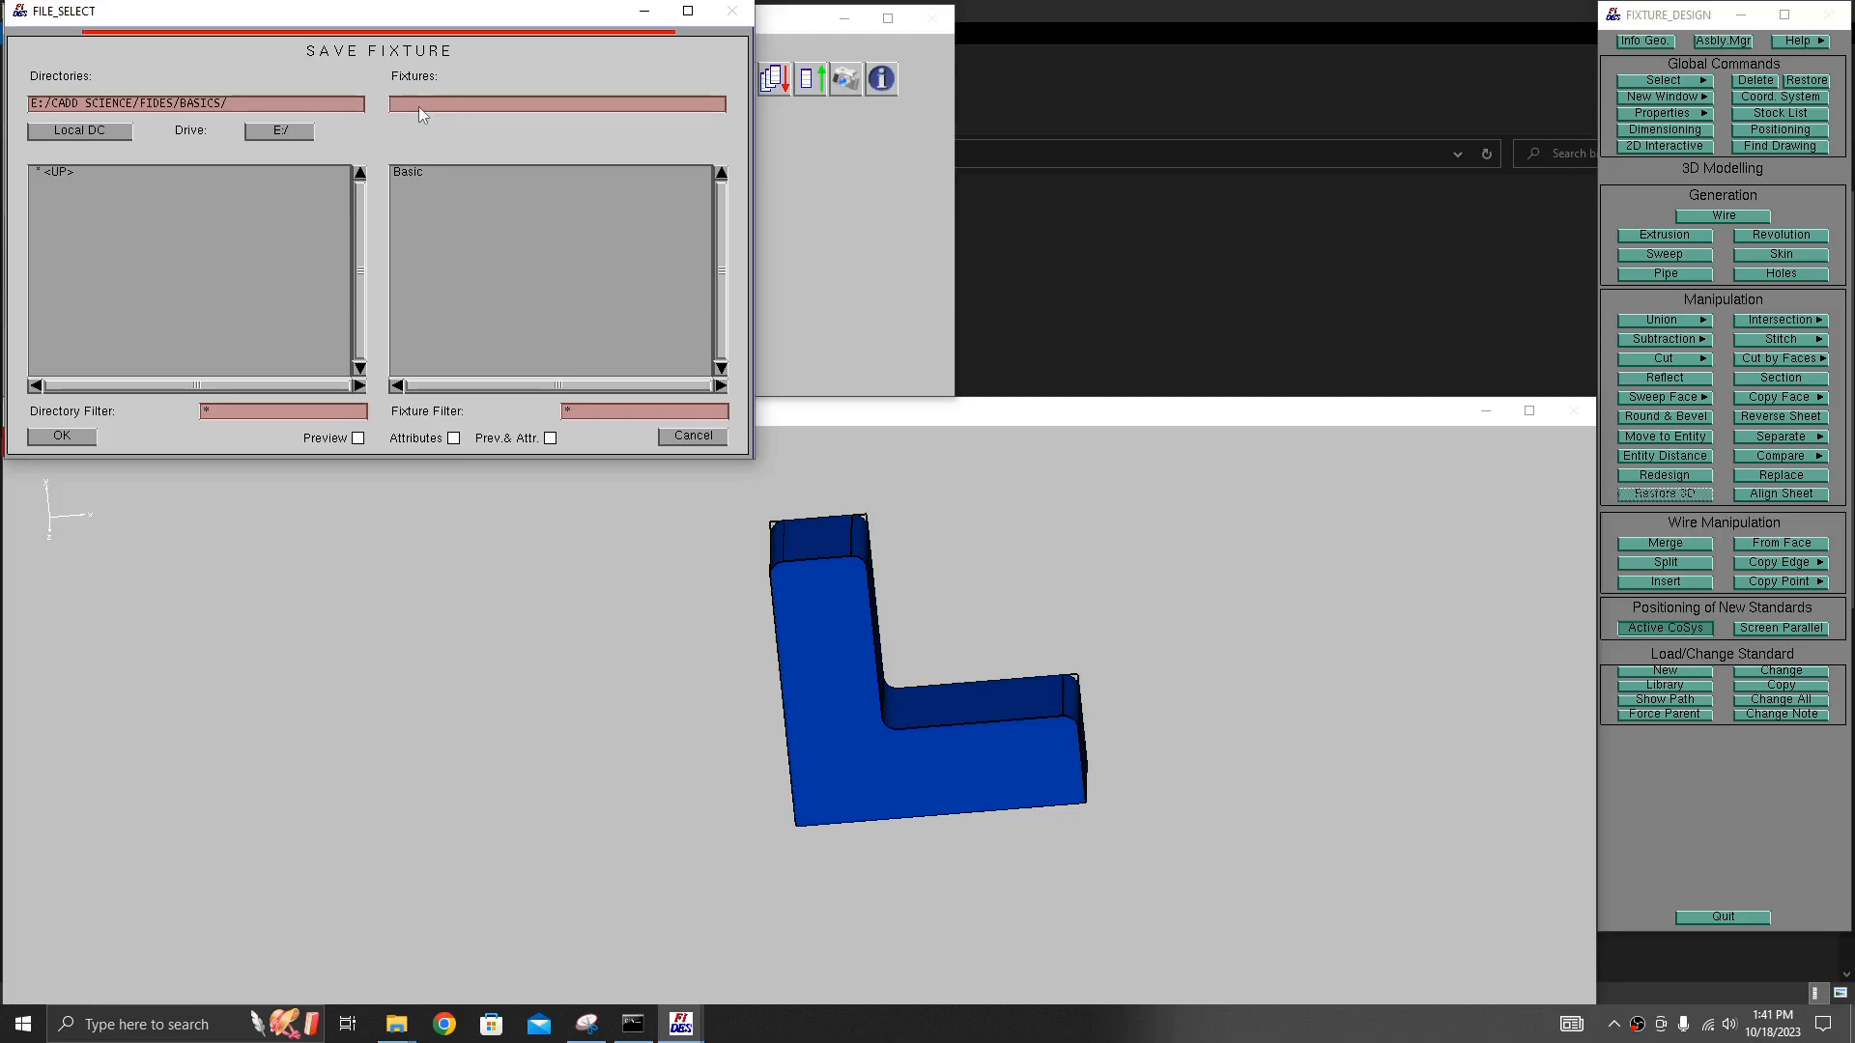
text(E)
text(as)
text(i)
text(c )
text(2)
click(72, 441)
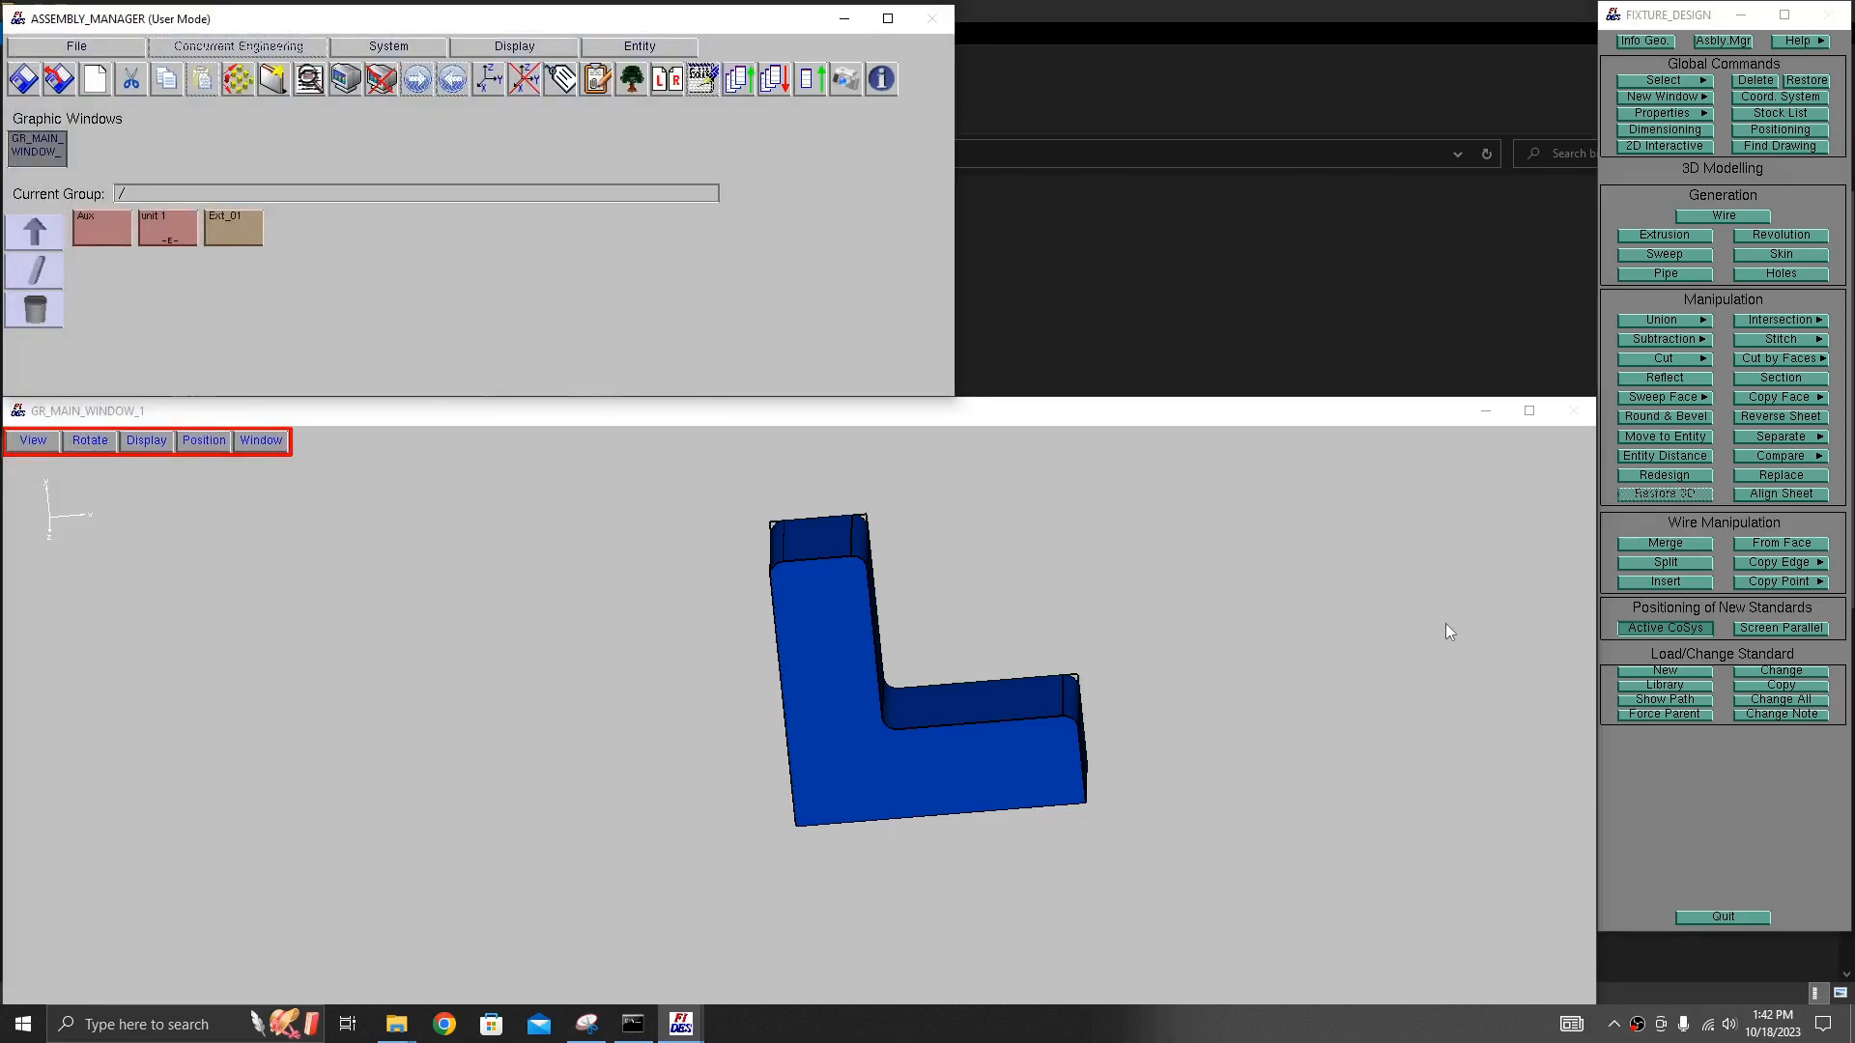
- Leave 3D Modelling and exit the FIDES session completely
click(1729, 916)
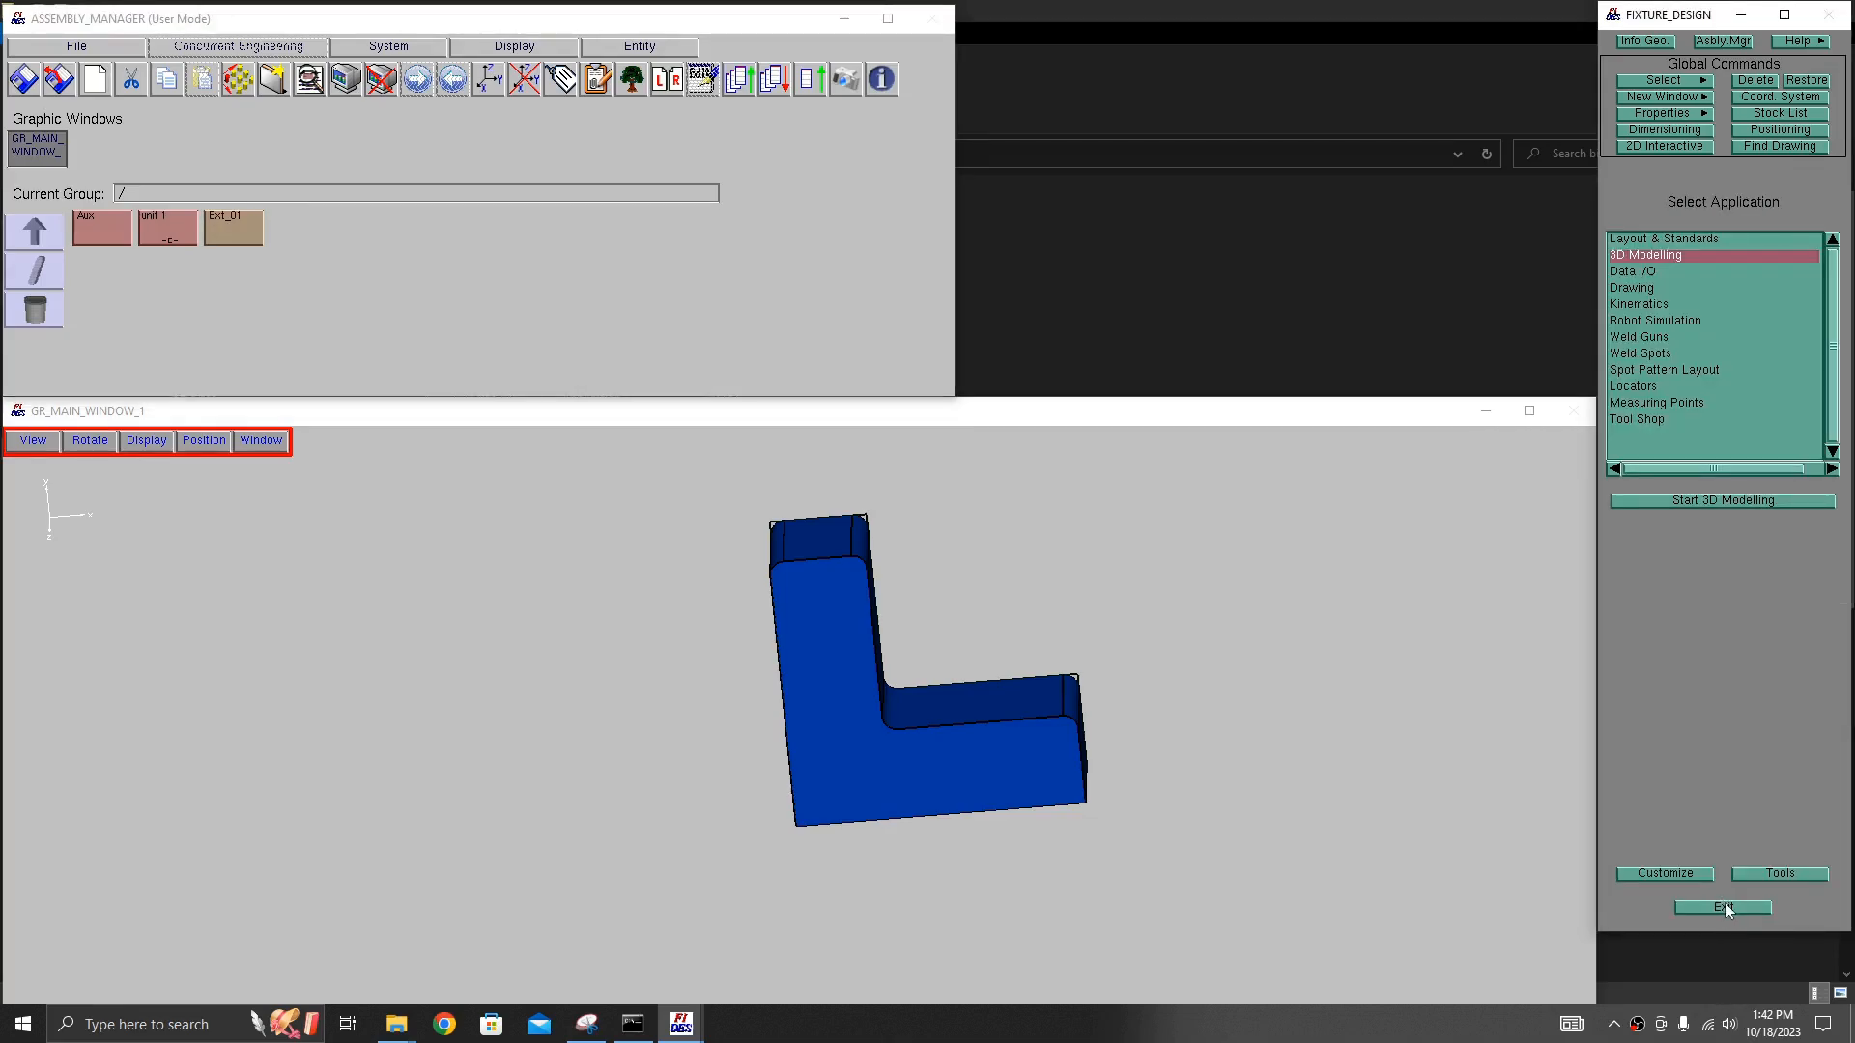
click(1725, 907)
click(1688, 495)
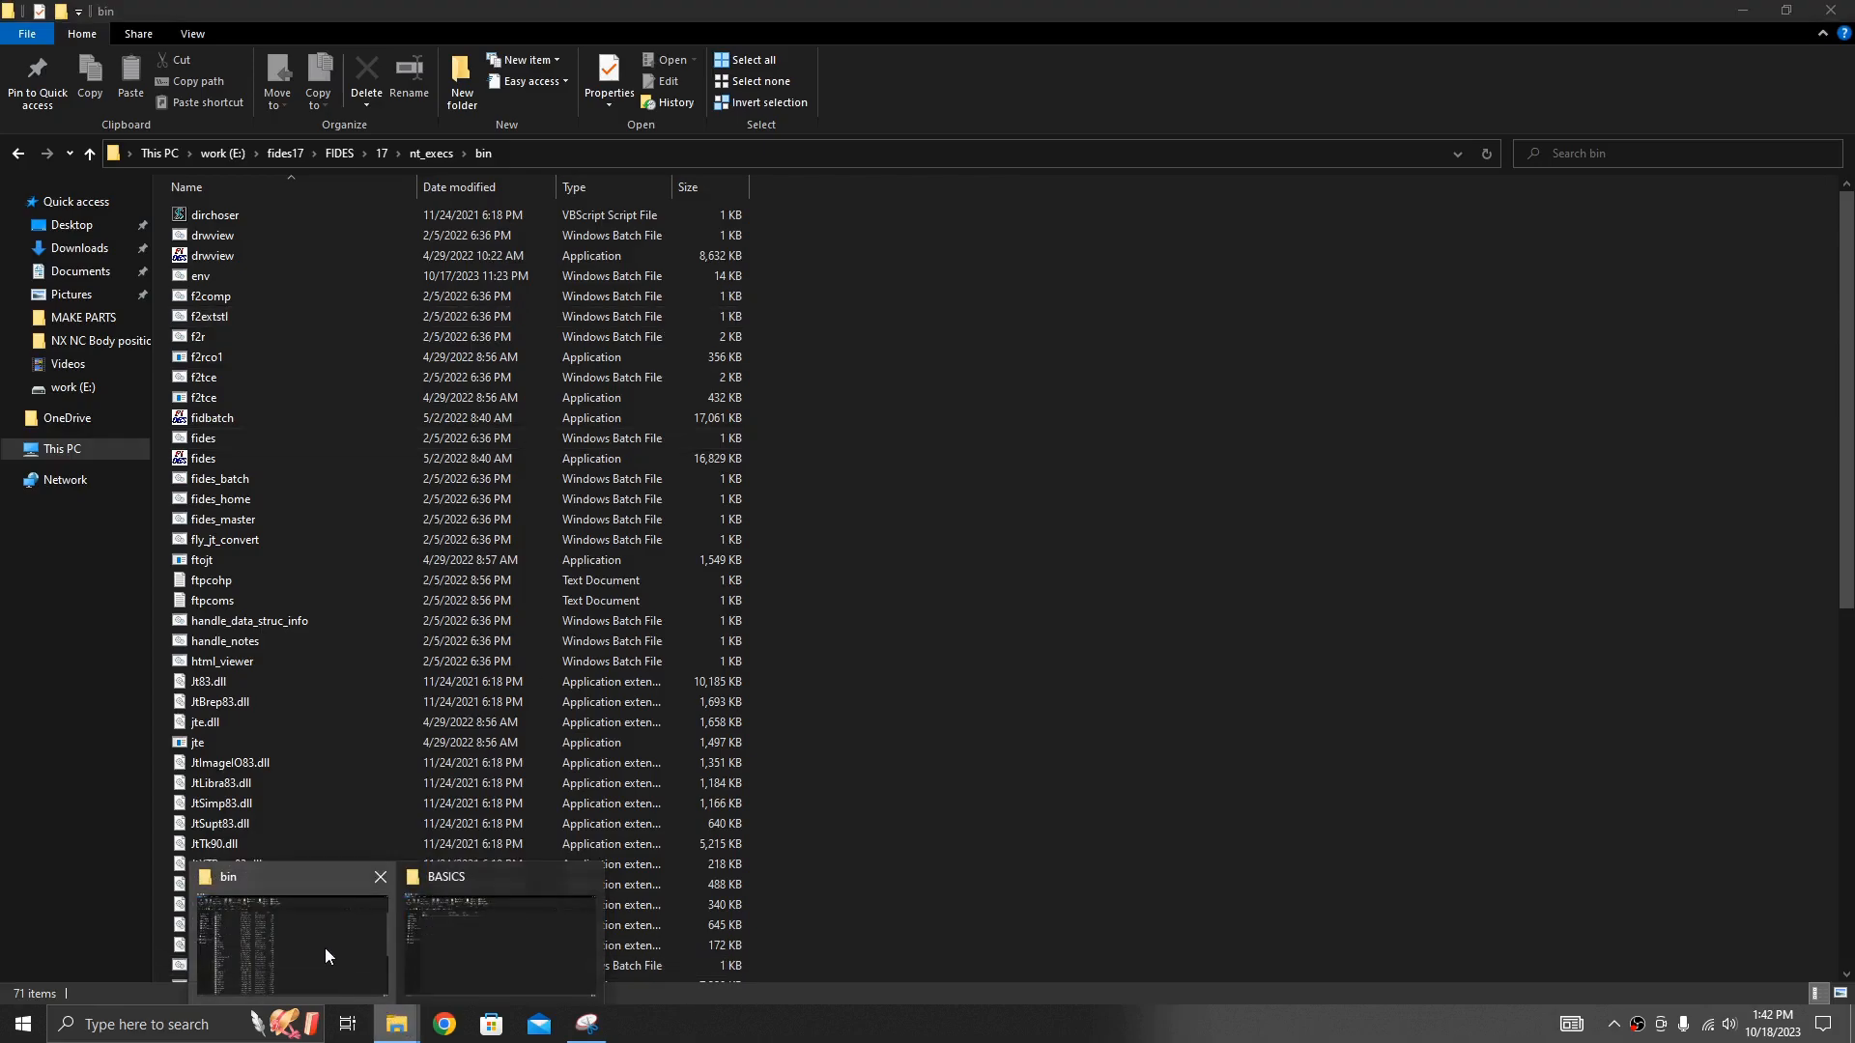
- Check the BASICS folder in File Explorer for the saved fixture and relaunch FIDES from its bin folder with the fides batch file
click(396, 1024)
click(477, 956)
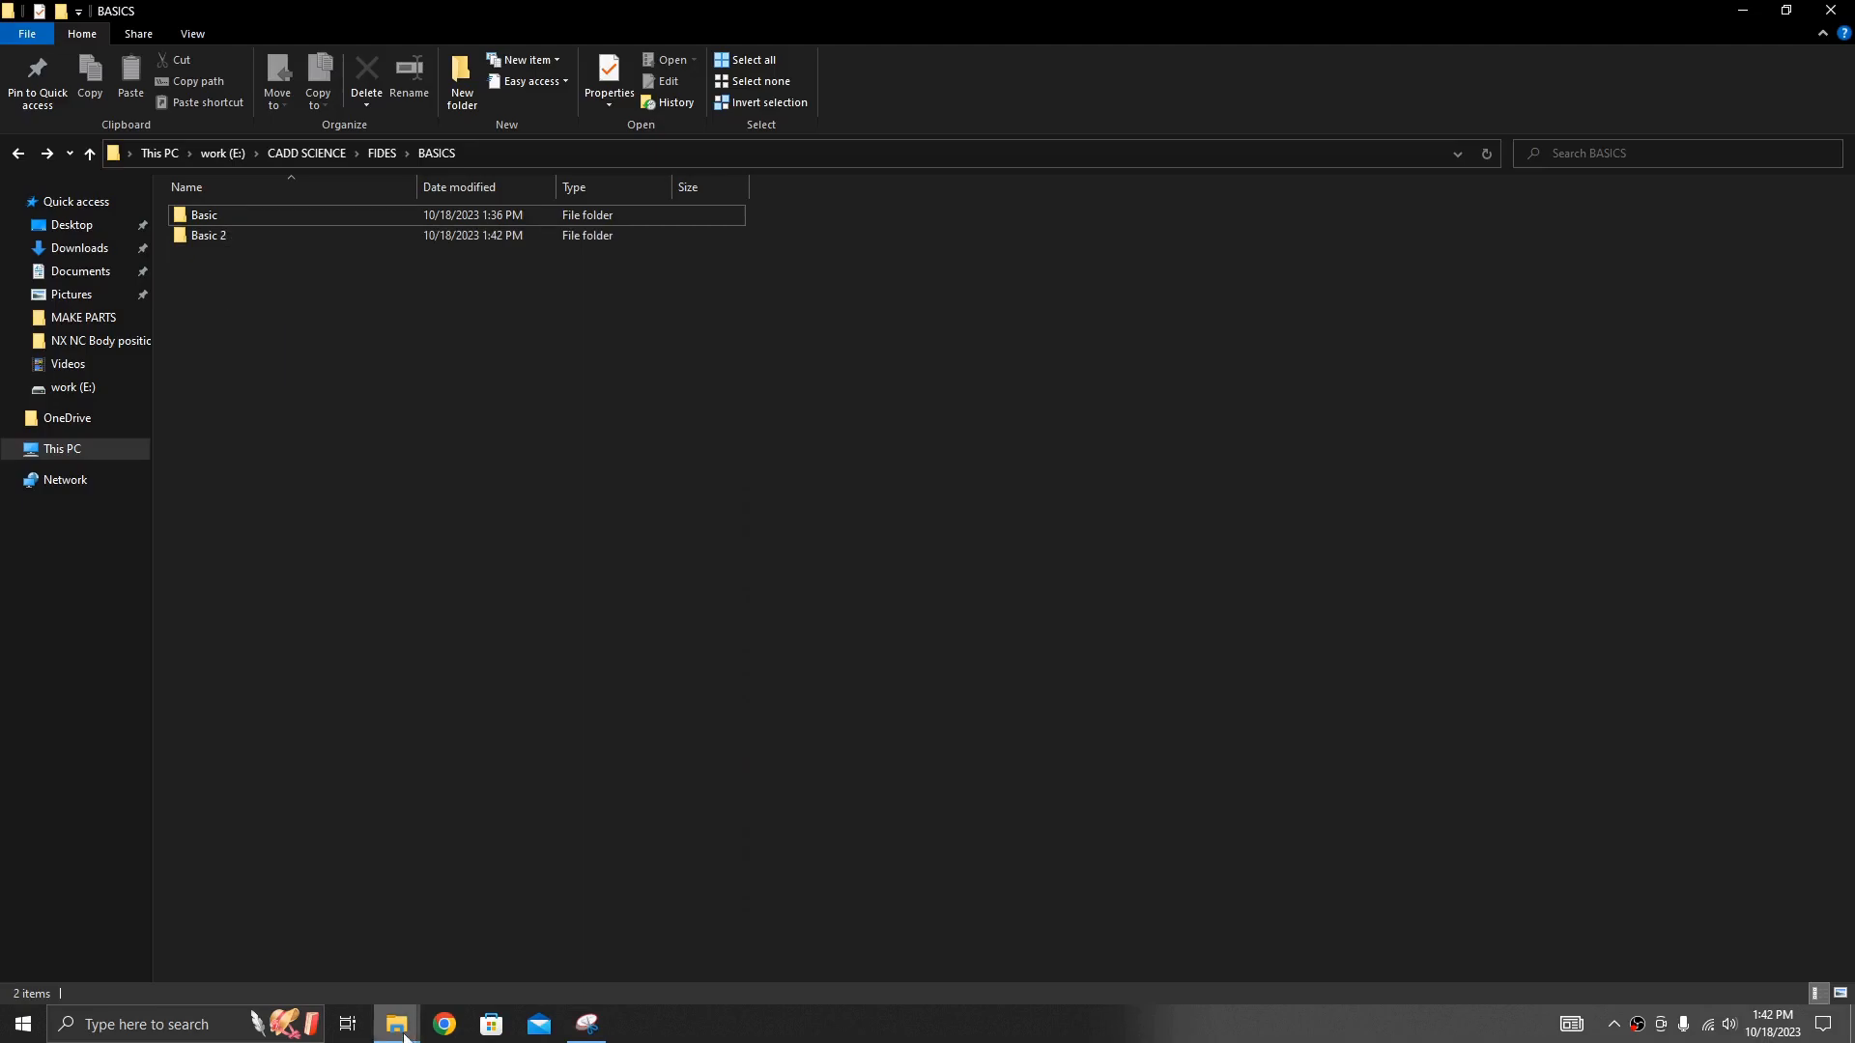
mouse_move(395, 1028)
click(307, 874)
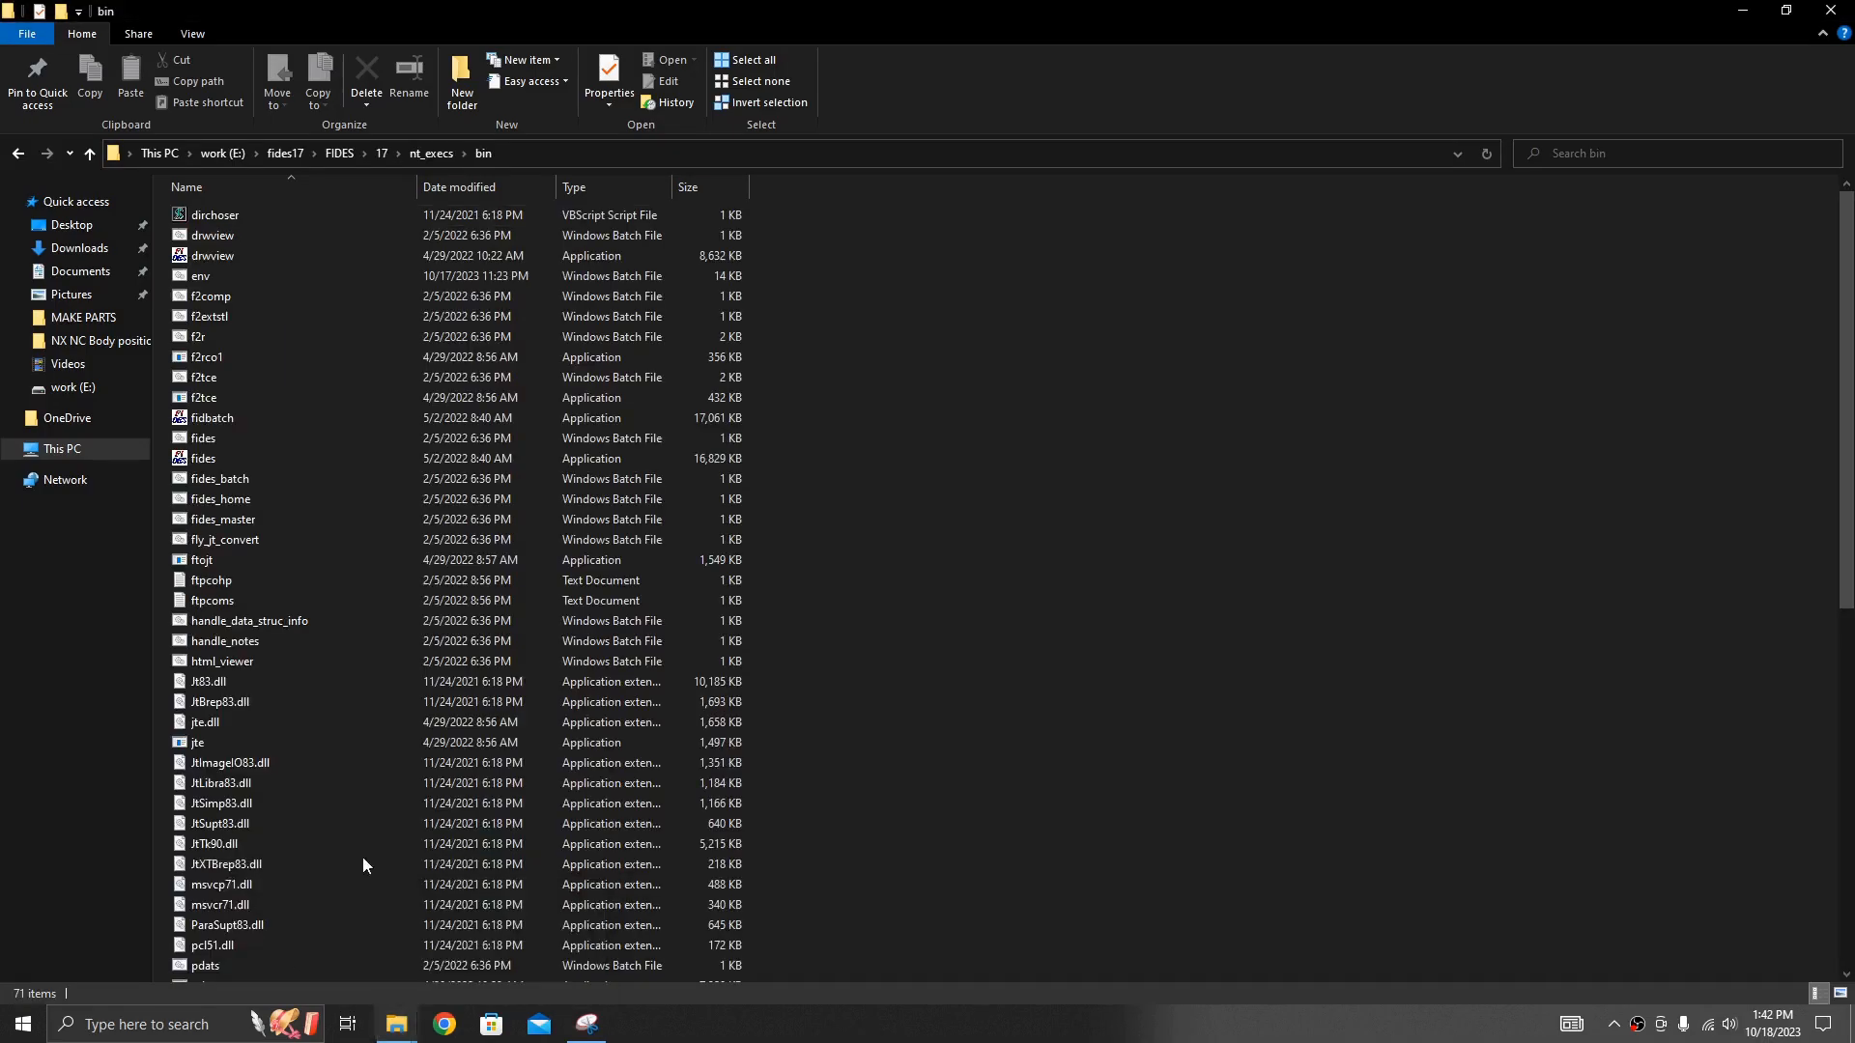
double_click(205, 439)
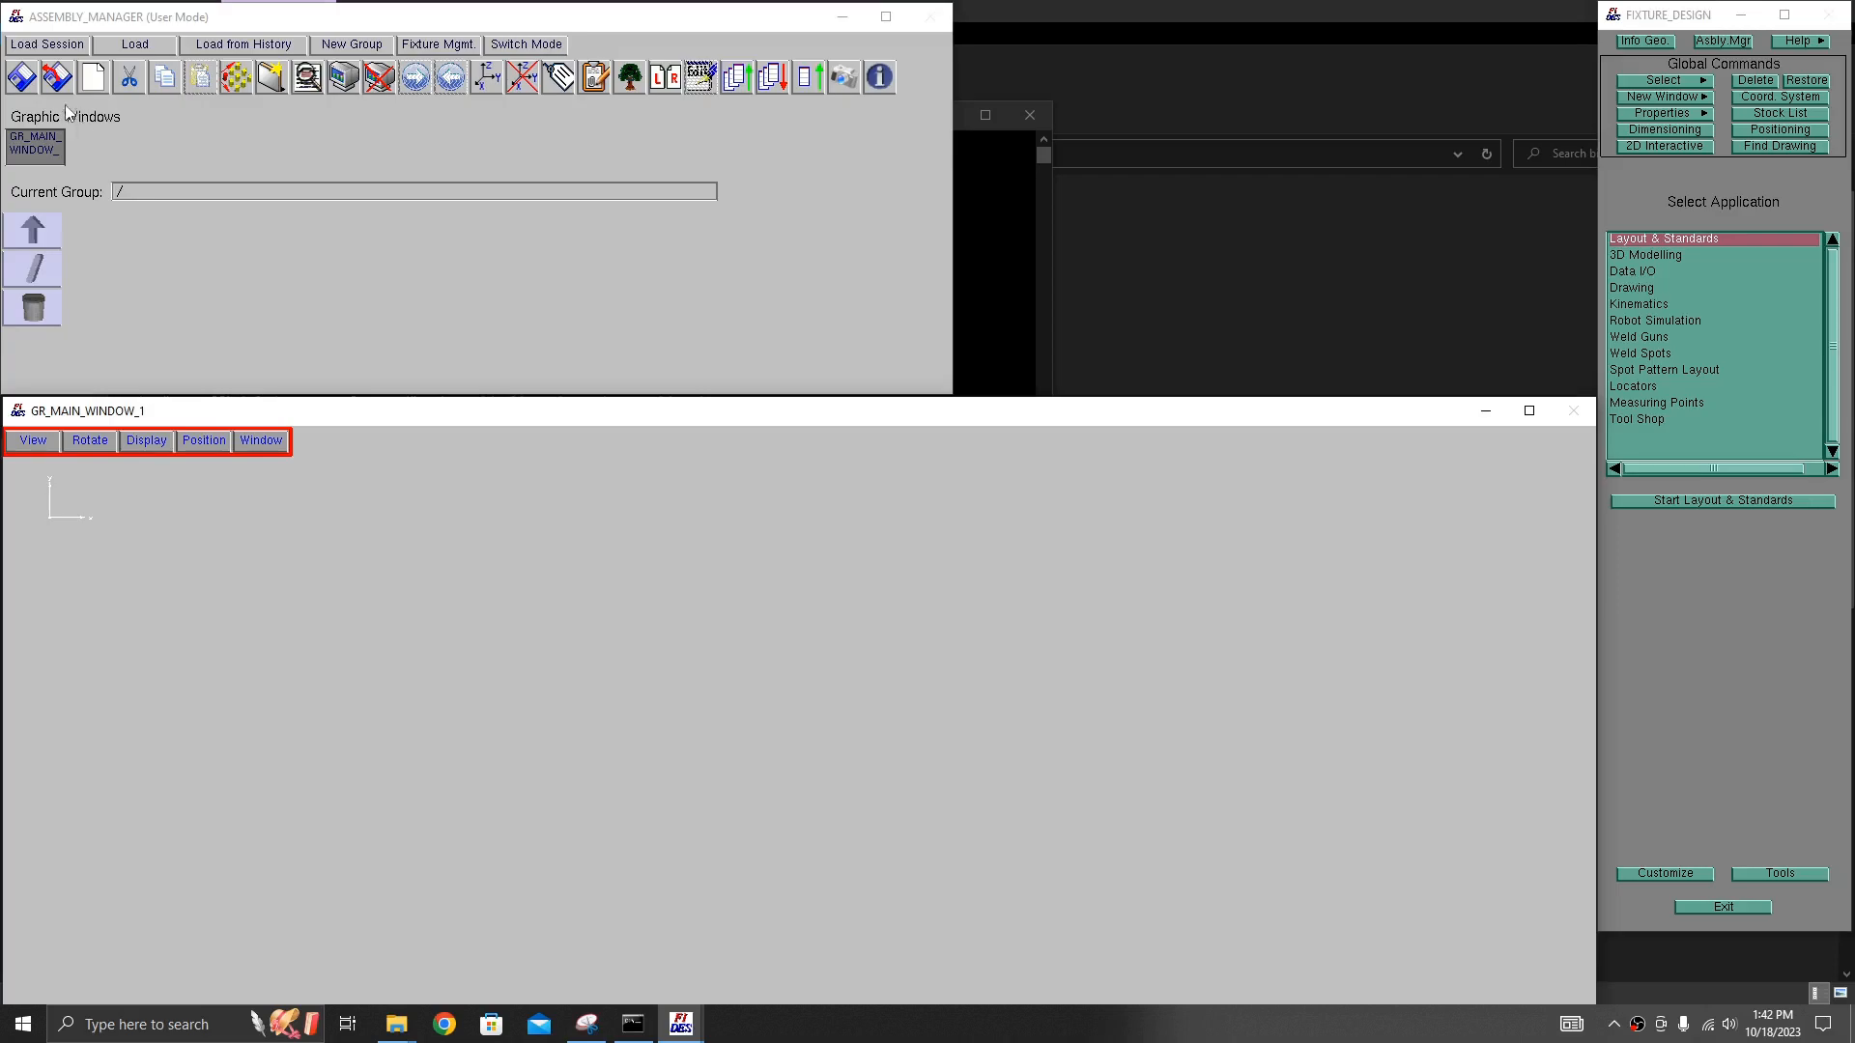
- Load the master file of fixture Basic 2 in Master Mode
click(55, 44)
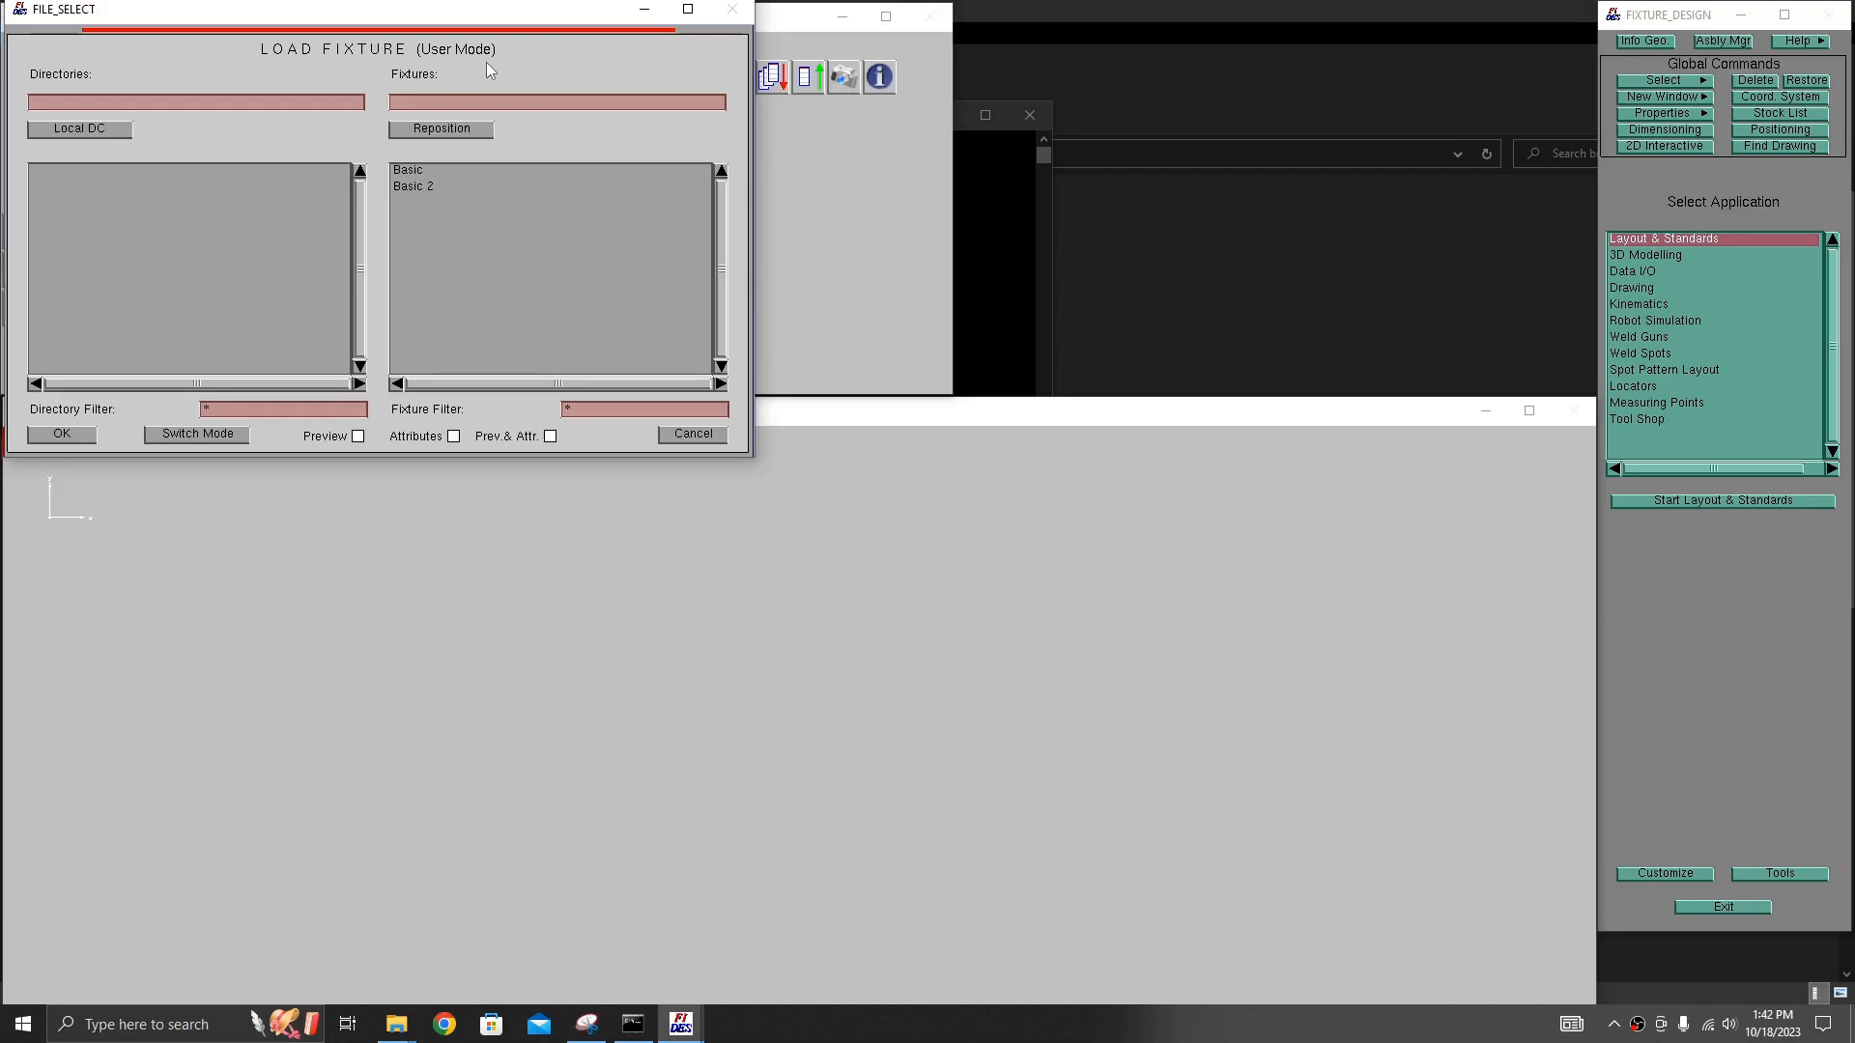
click(200, 434)
double_click(422, 189)
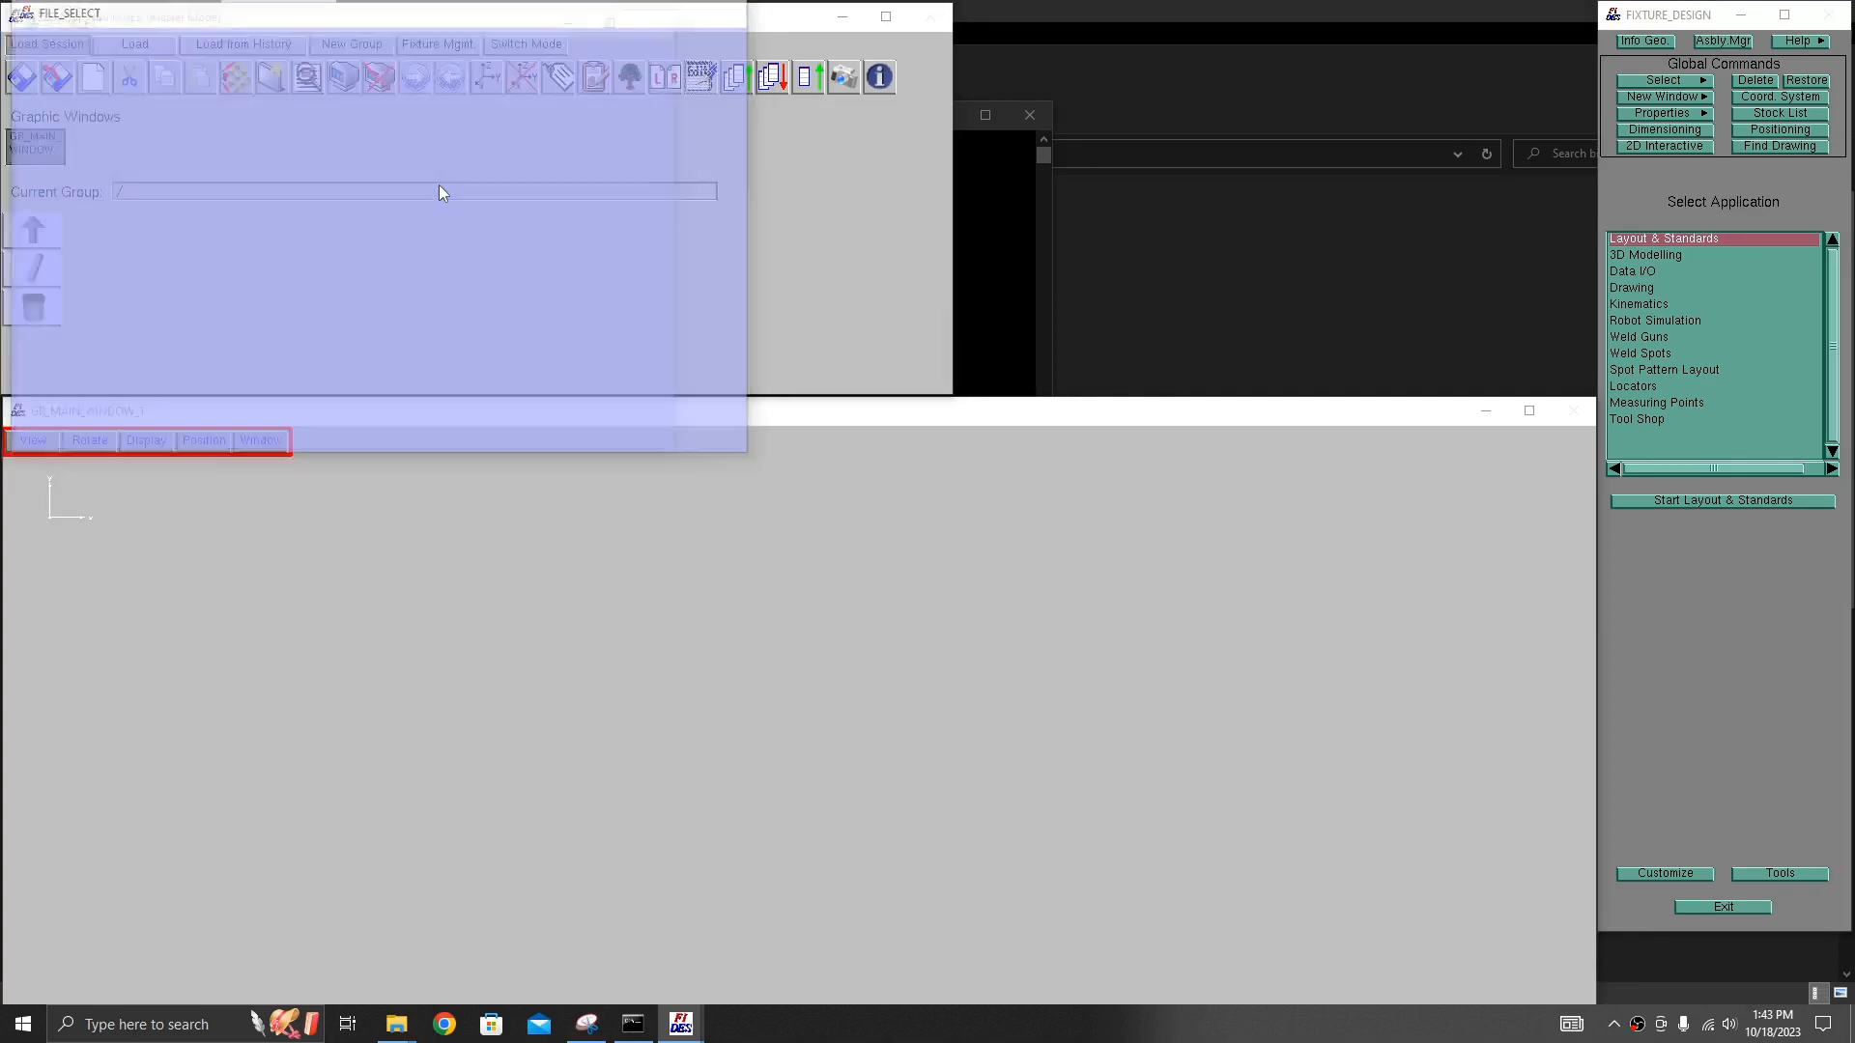
click(247, 125)
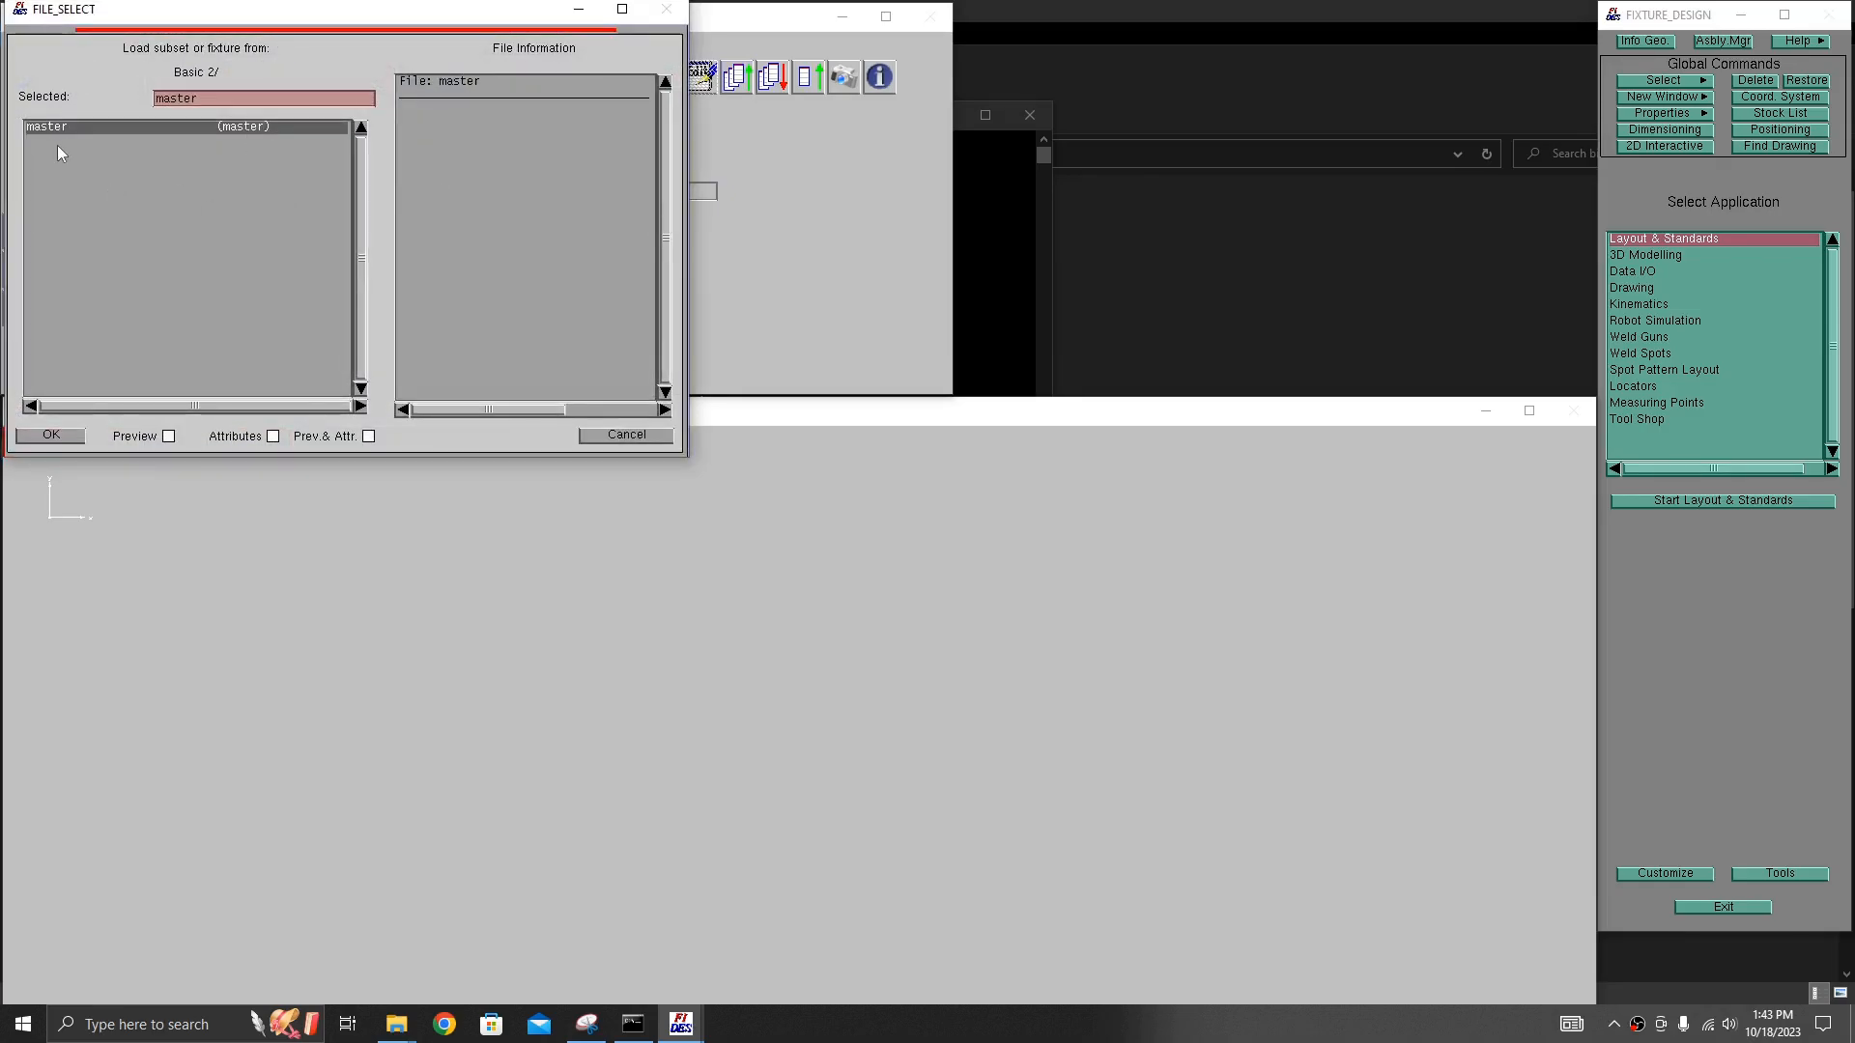
click(58, 437)
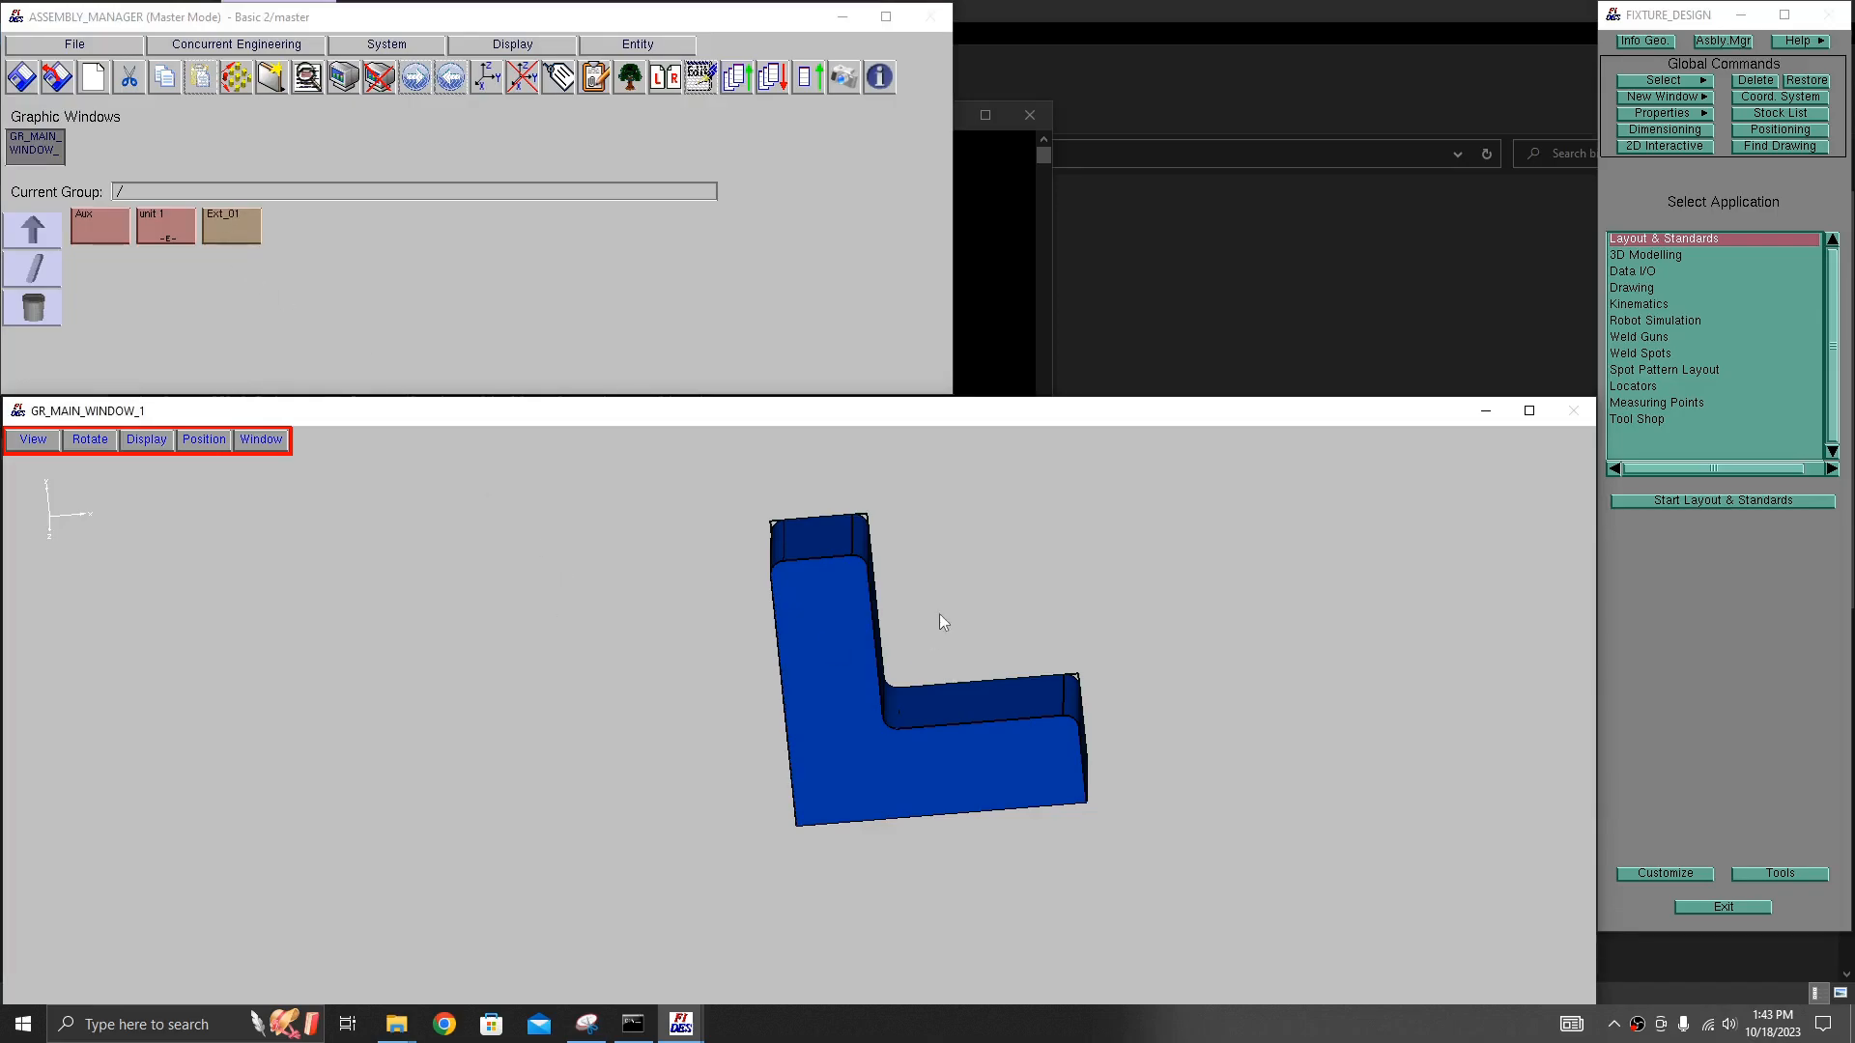
- Review the loaded L-shaped block against the dimensioned reference sketch
middle_drag(1008, 661, 910, 618)
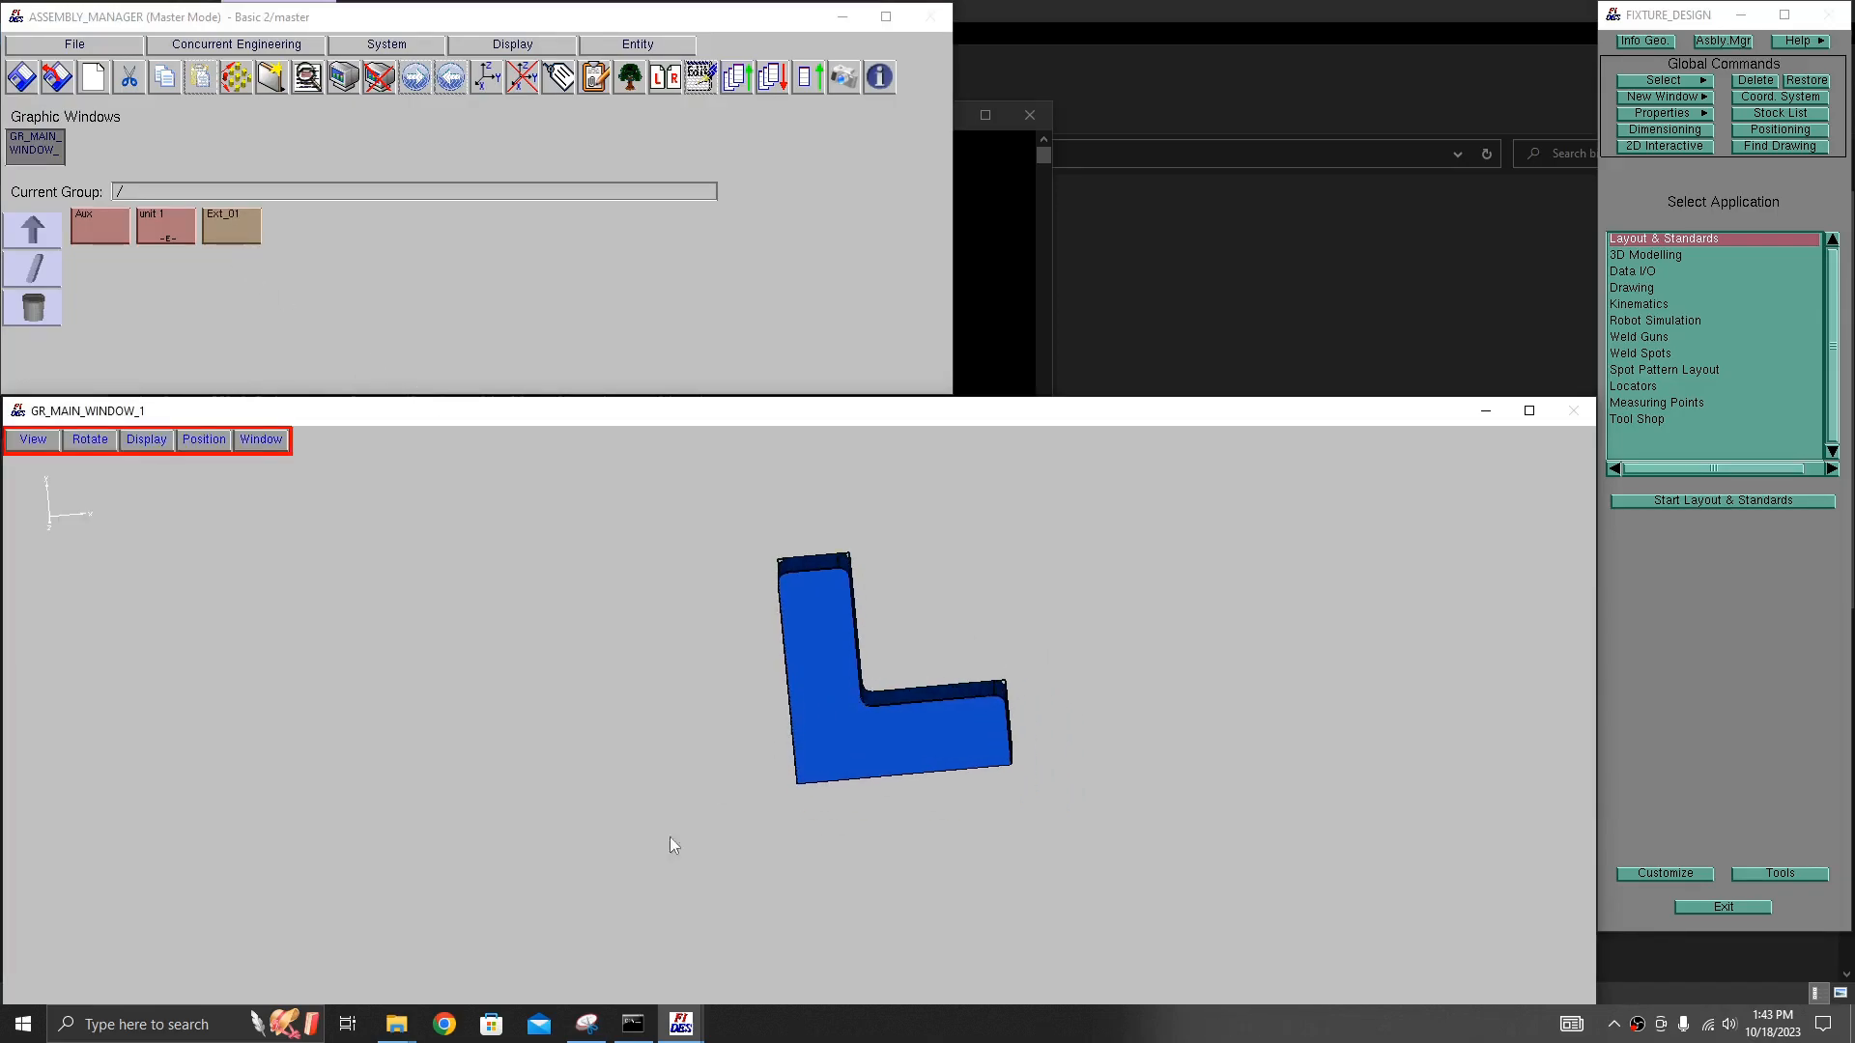
click(587, 1024)
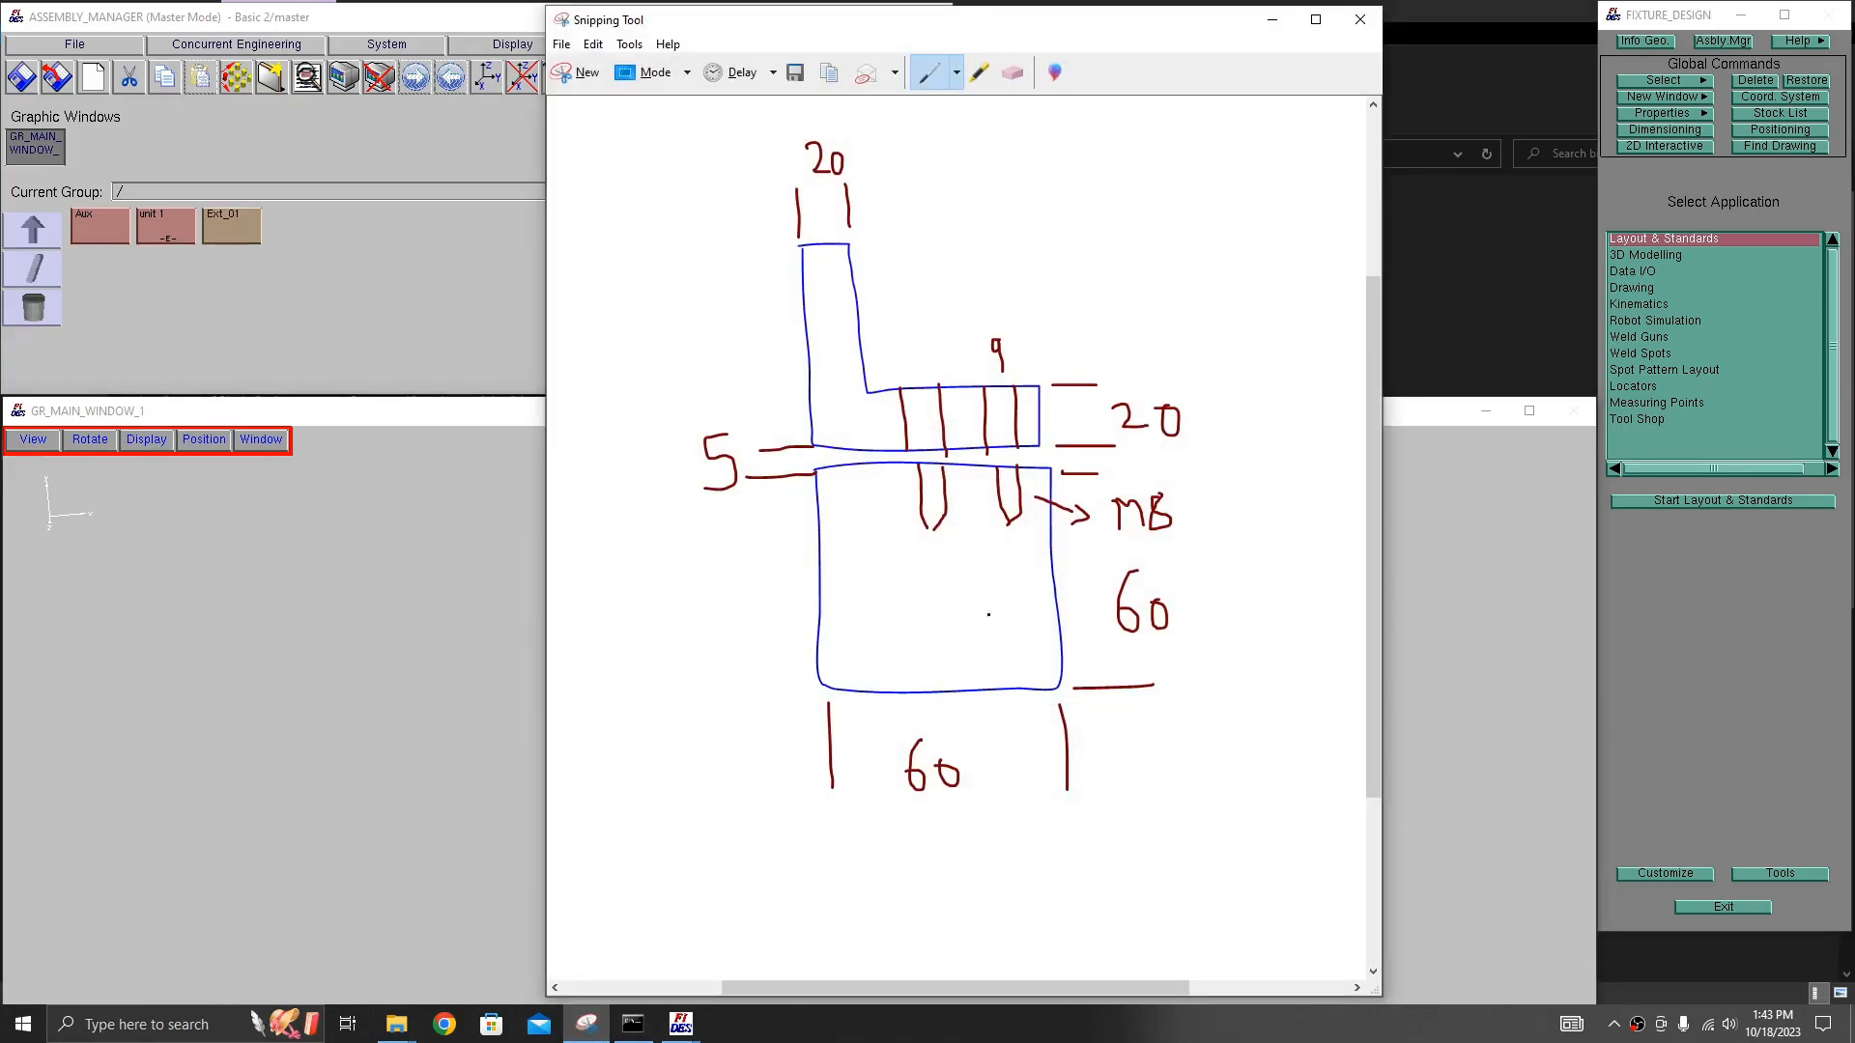
click(1272, 19)
middle_drag(907, 628, 906, 579)
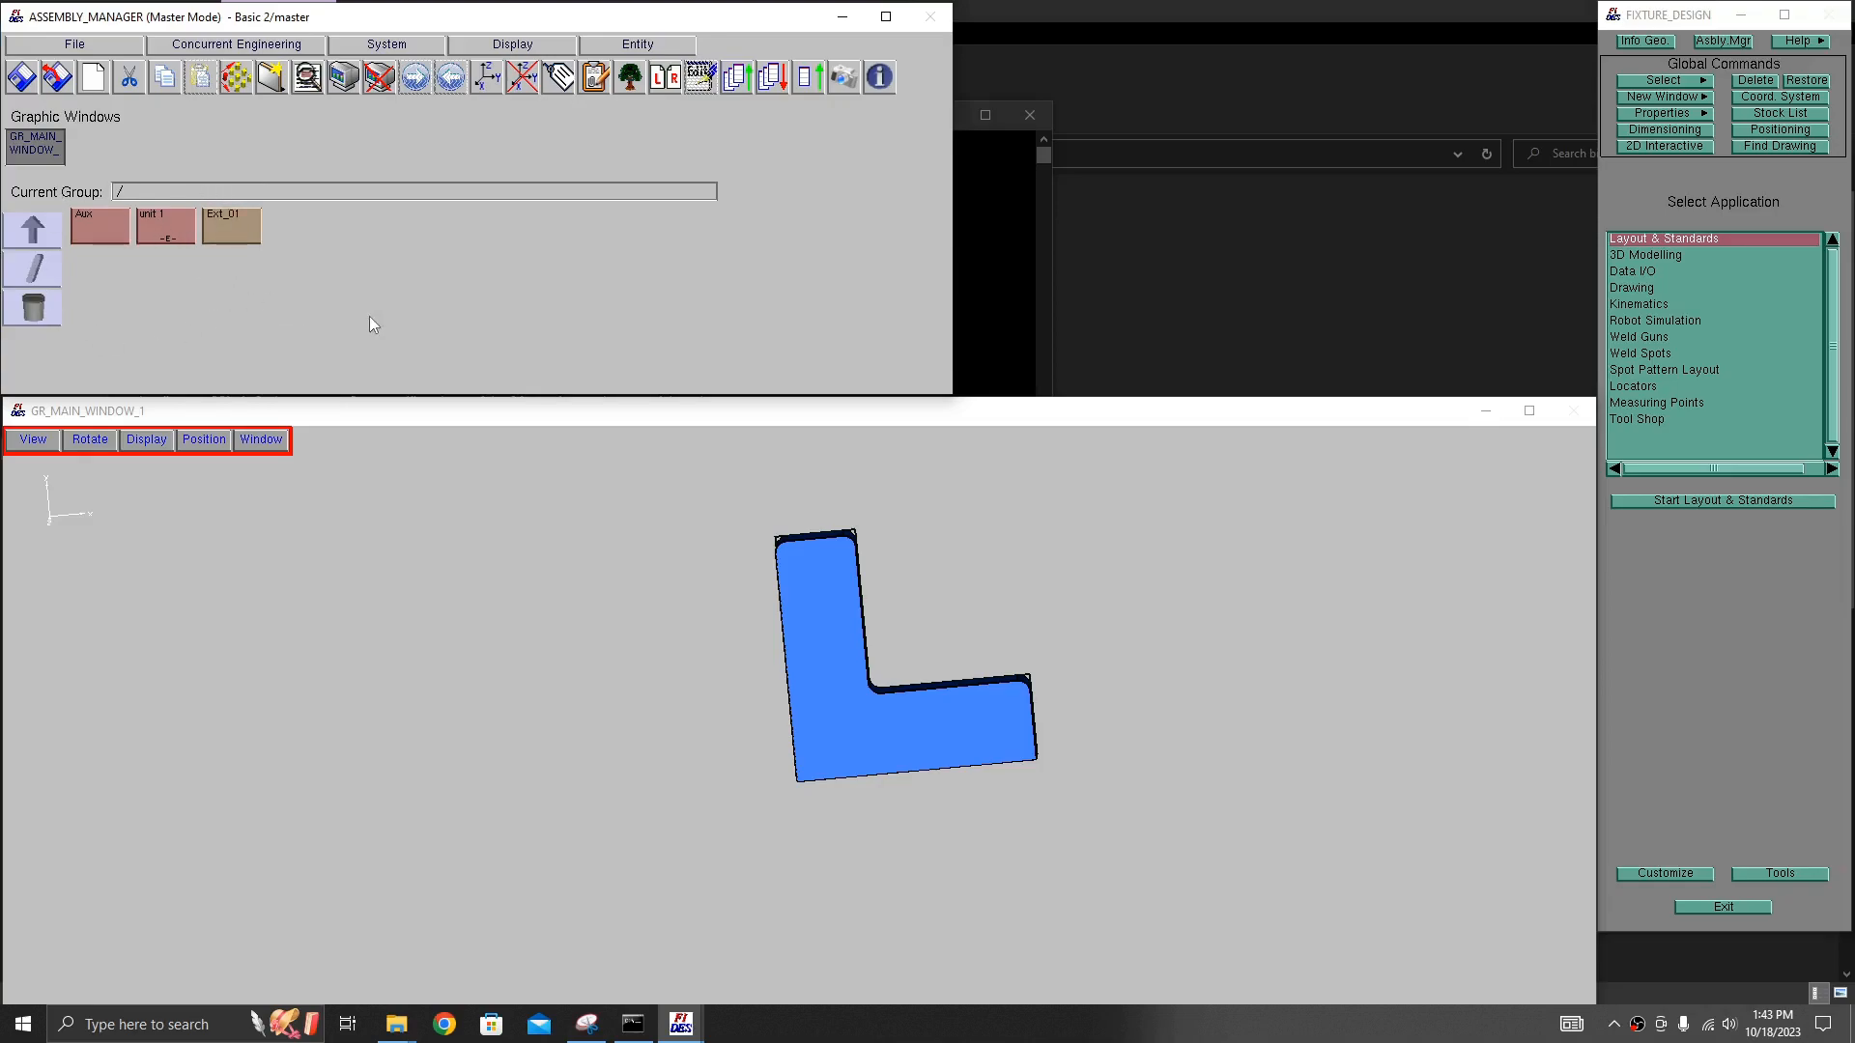
scroll(906, 680, up, 1)
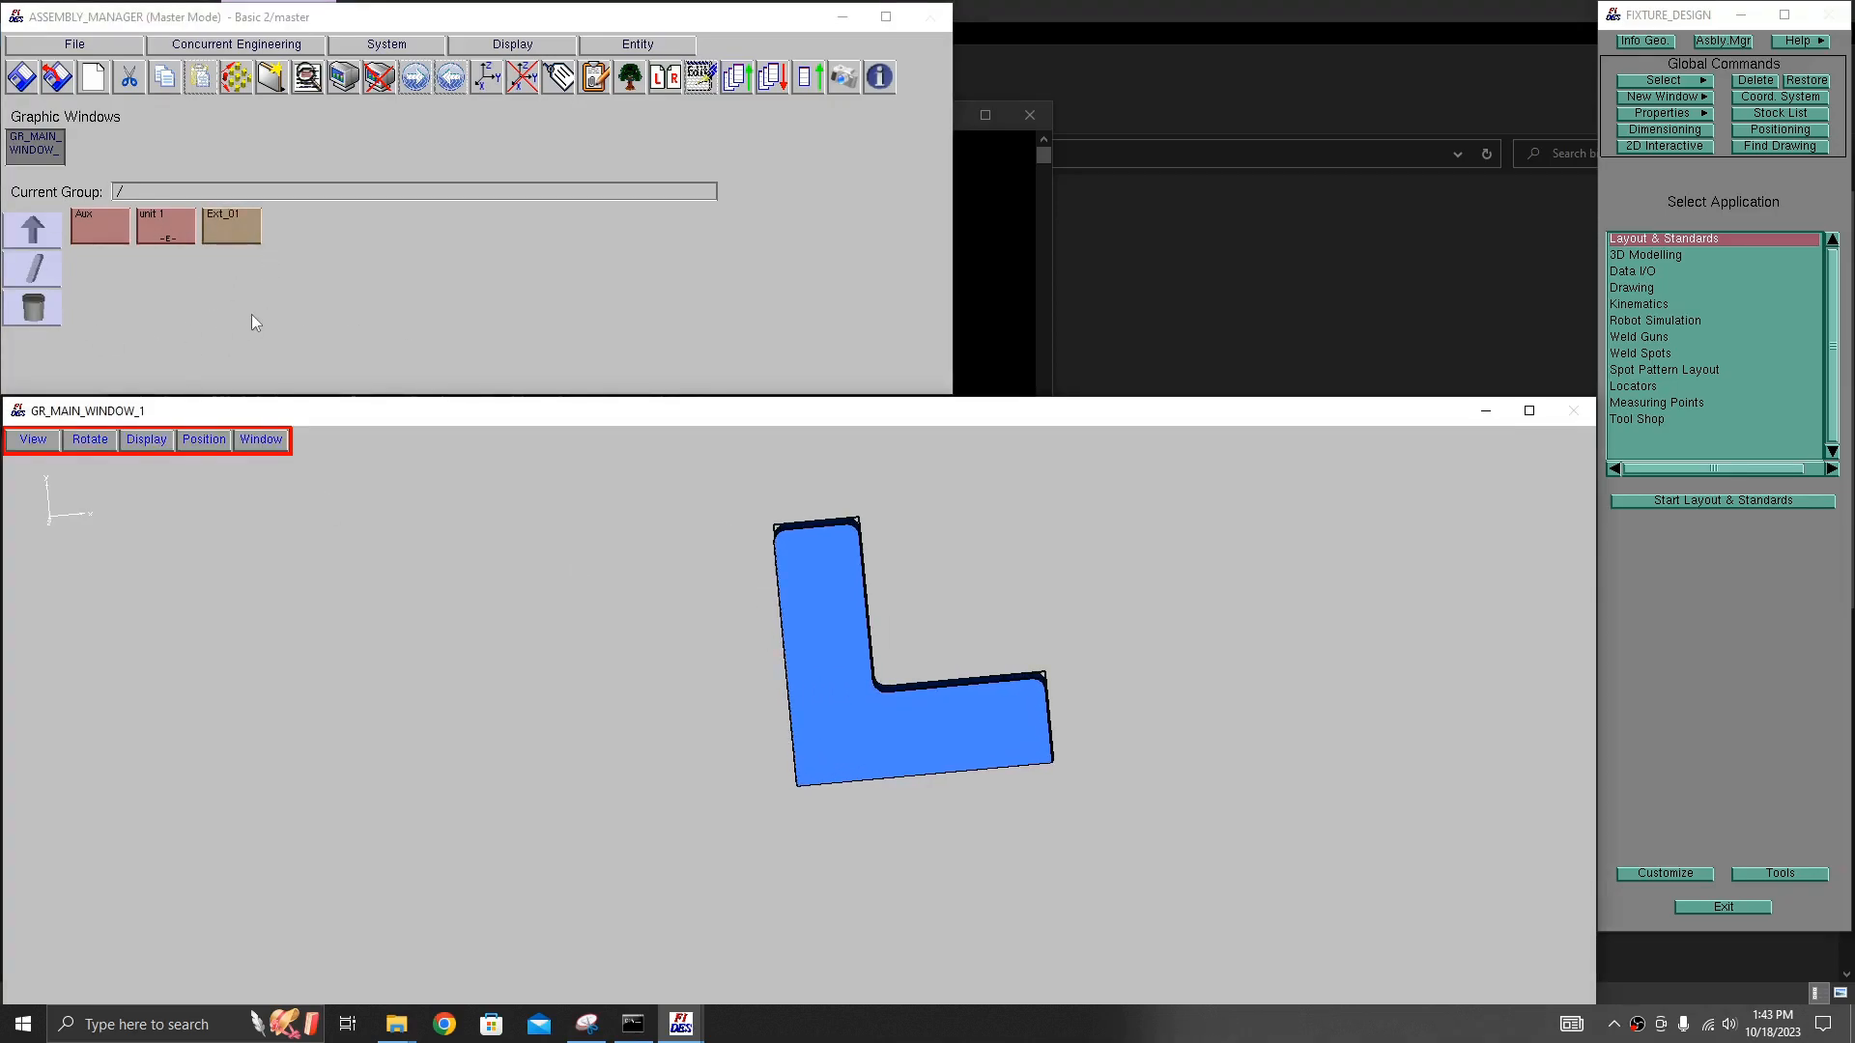
click(363, 297)
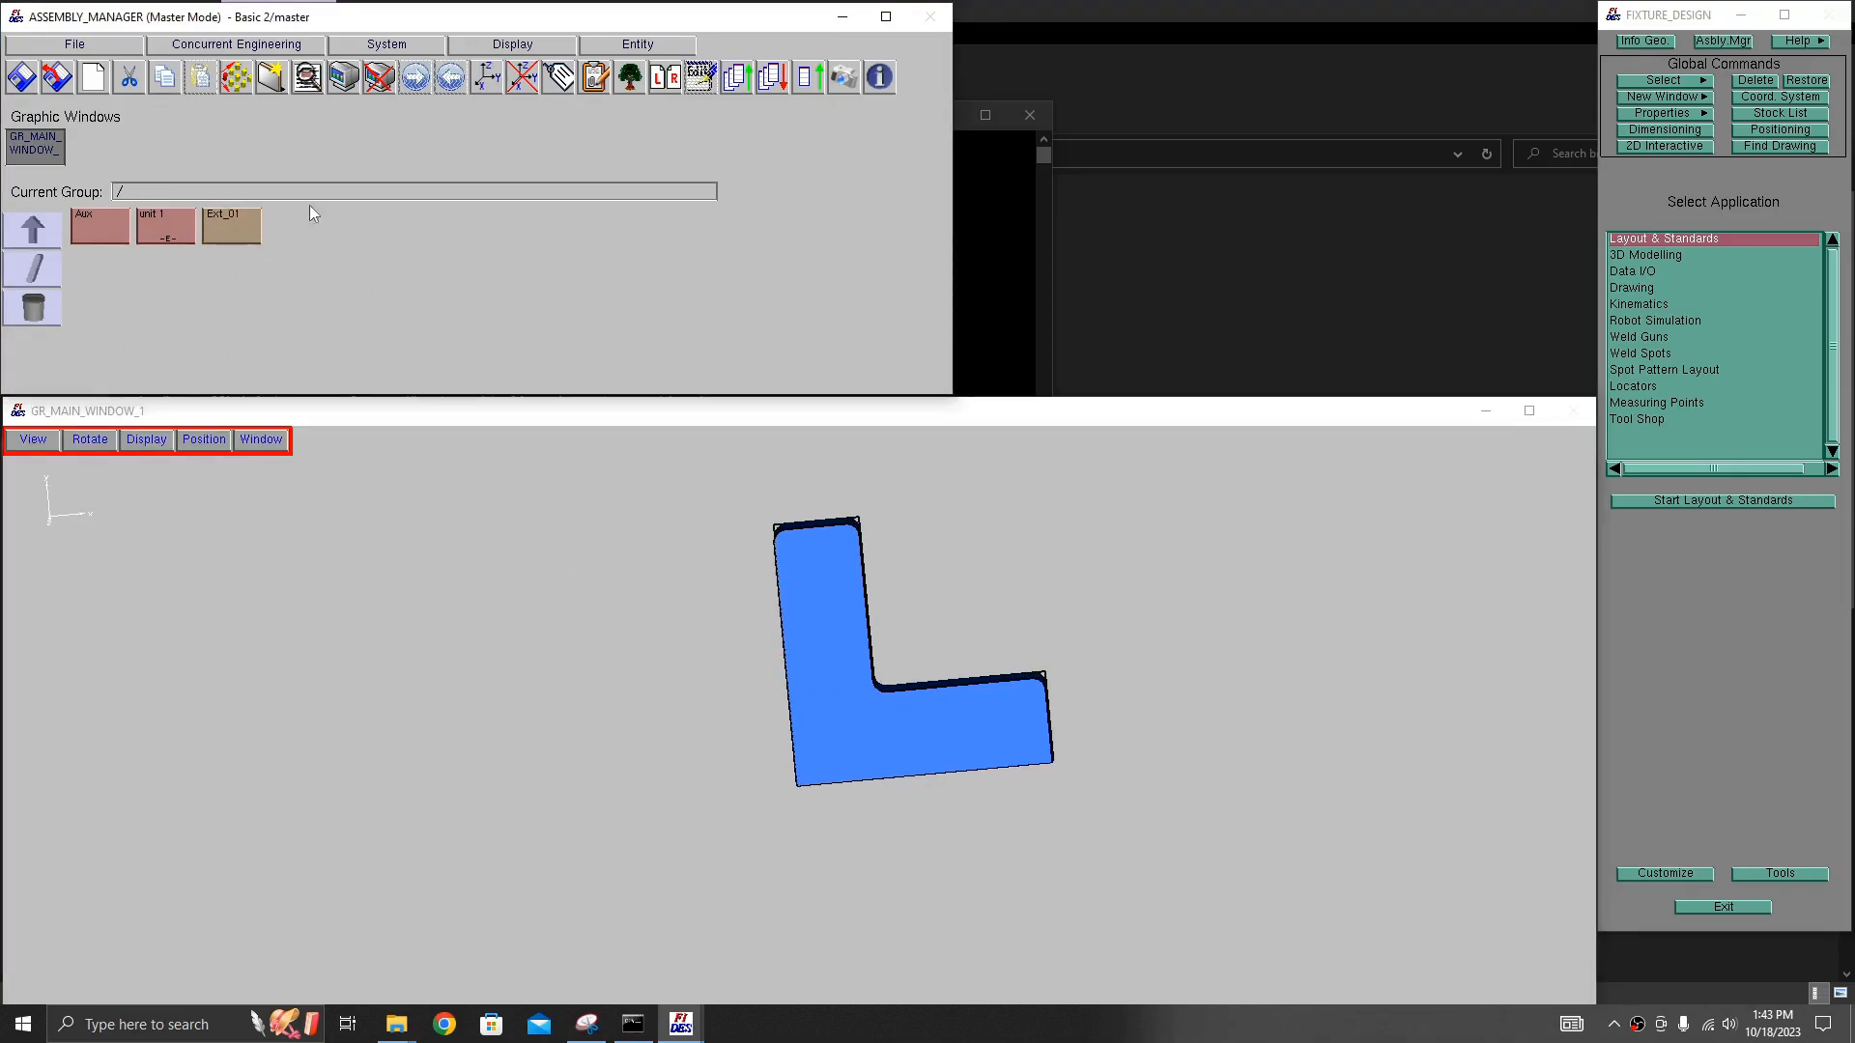
- Move the extrusion Ext_01 from the top level into the group unit 1
click(174, 234)
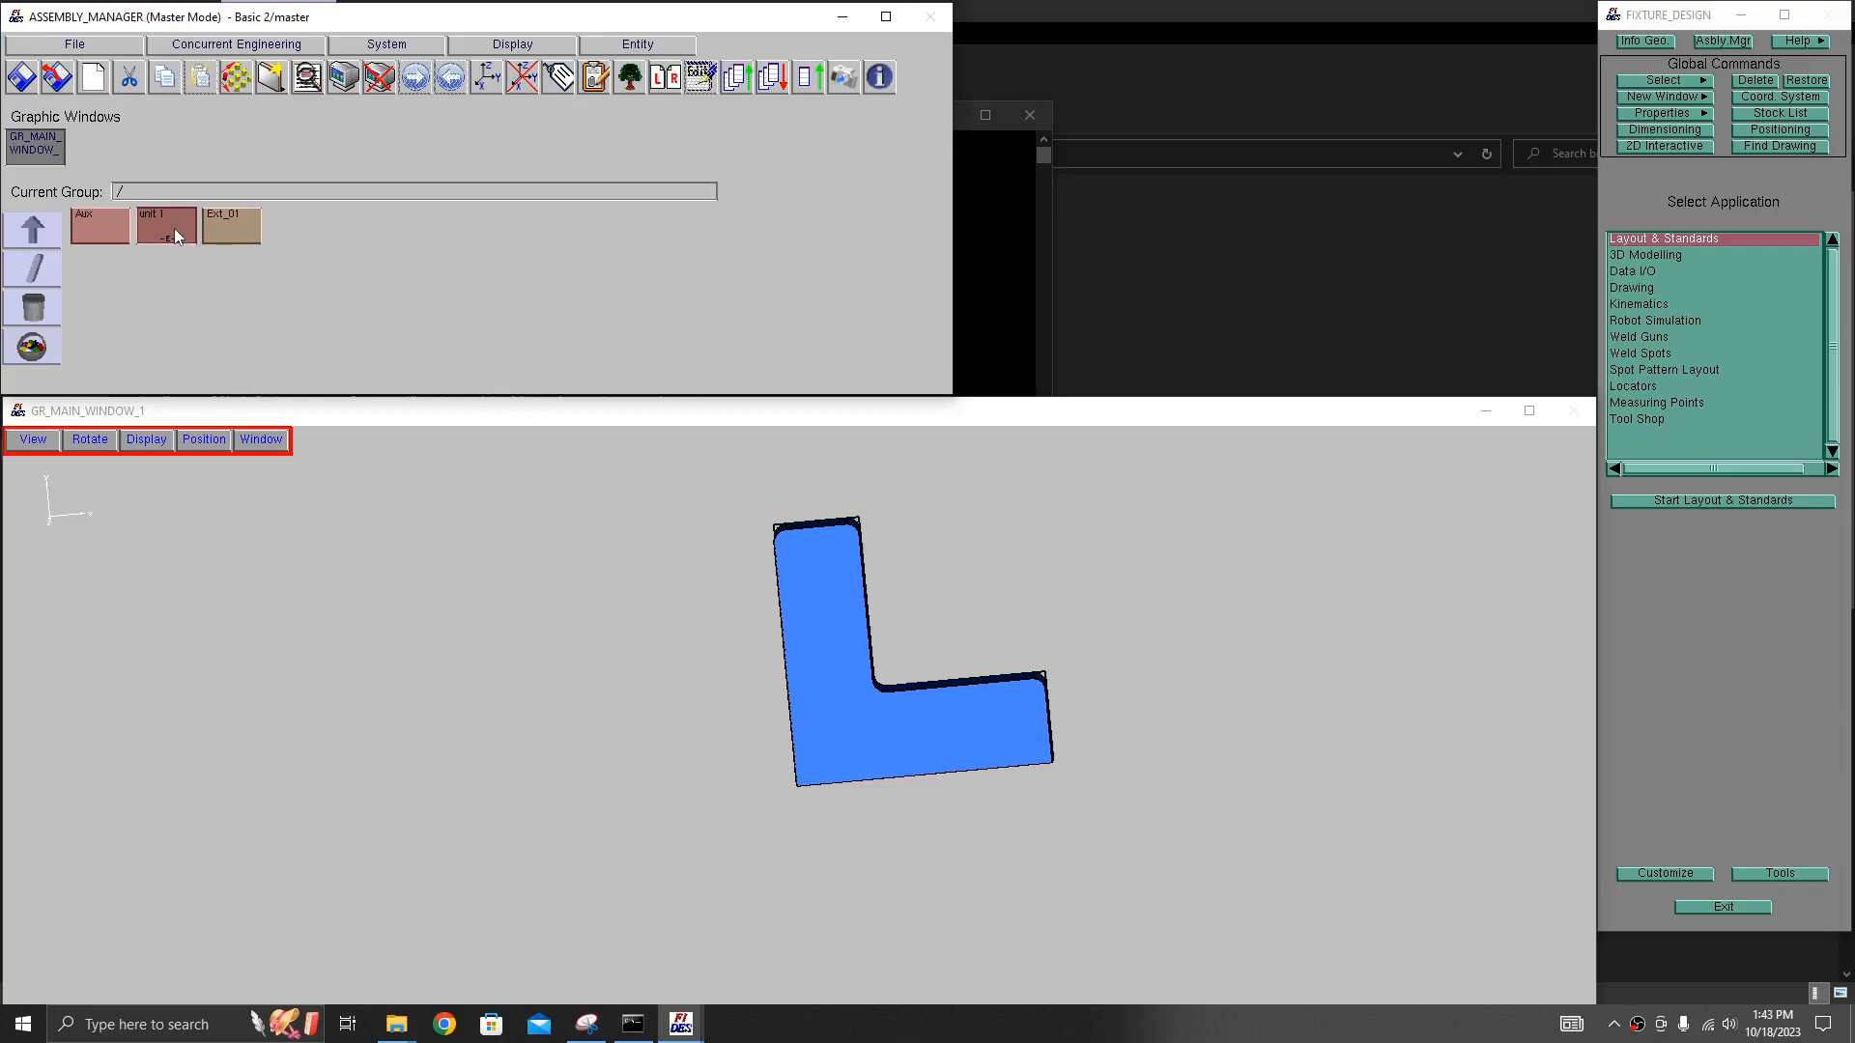
click(316, 257)
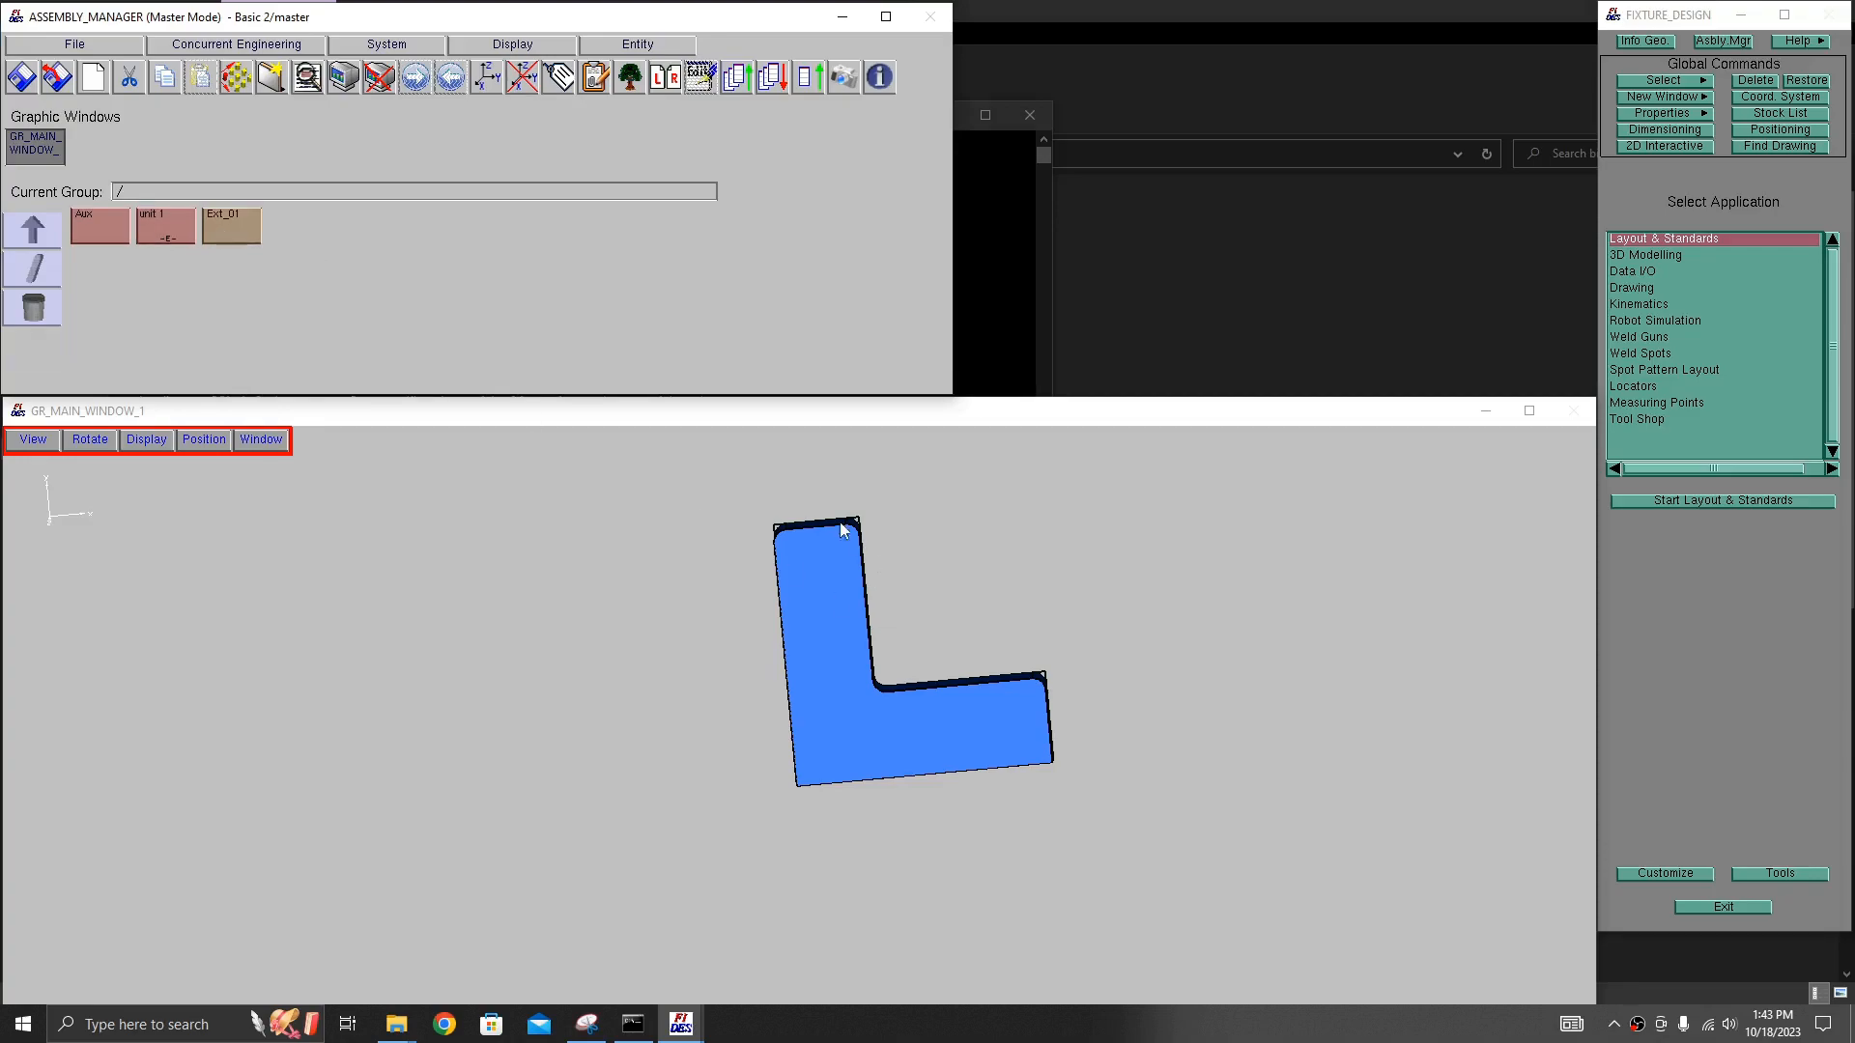
click(222, 224)
click(282, 259)
drag(215, 223, 164, 230)
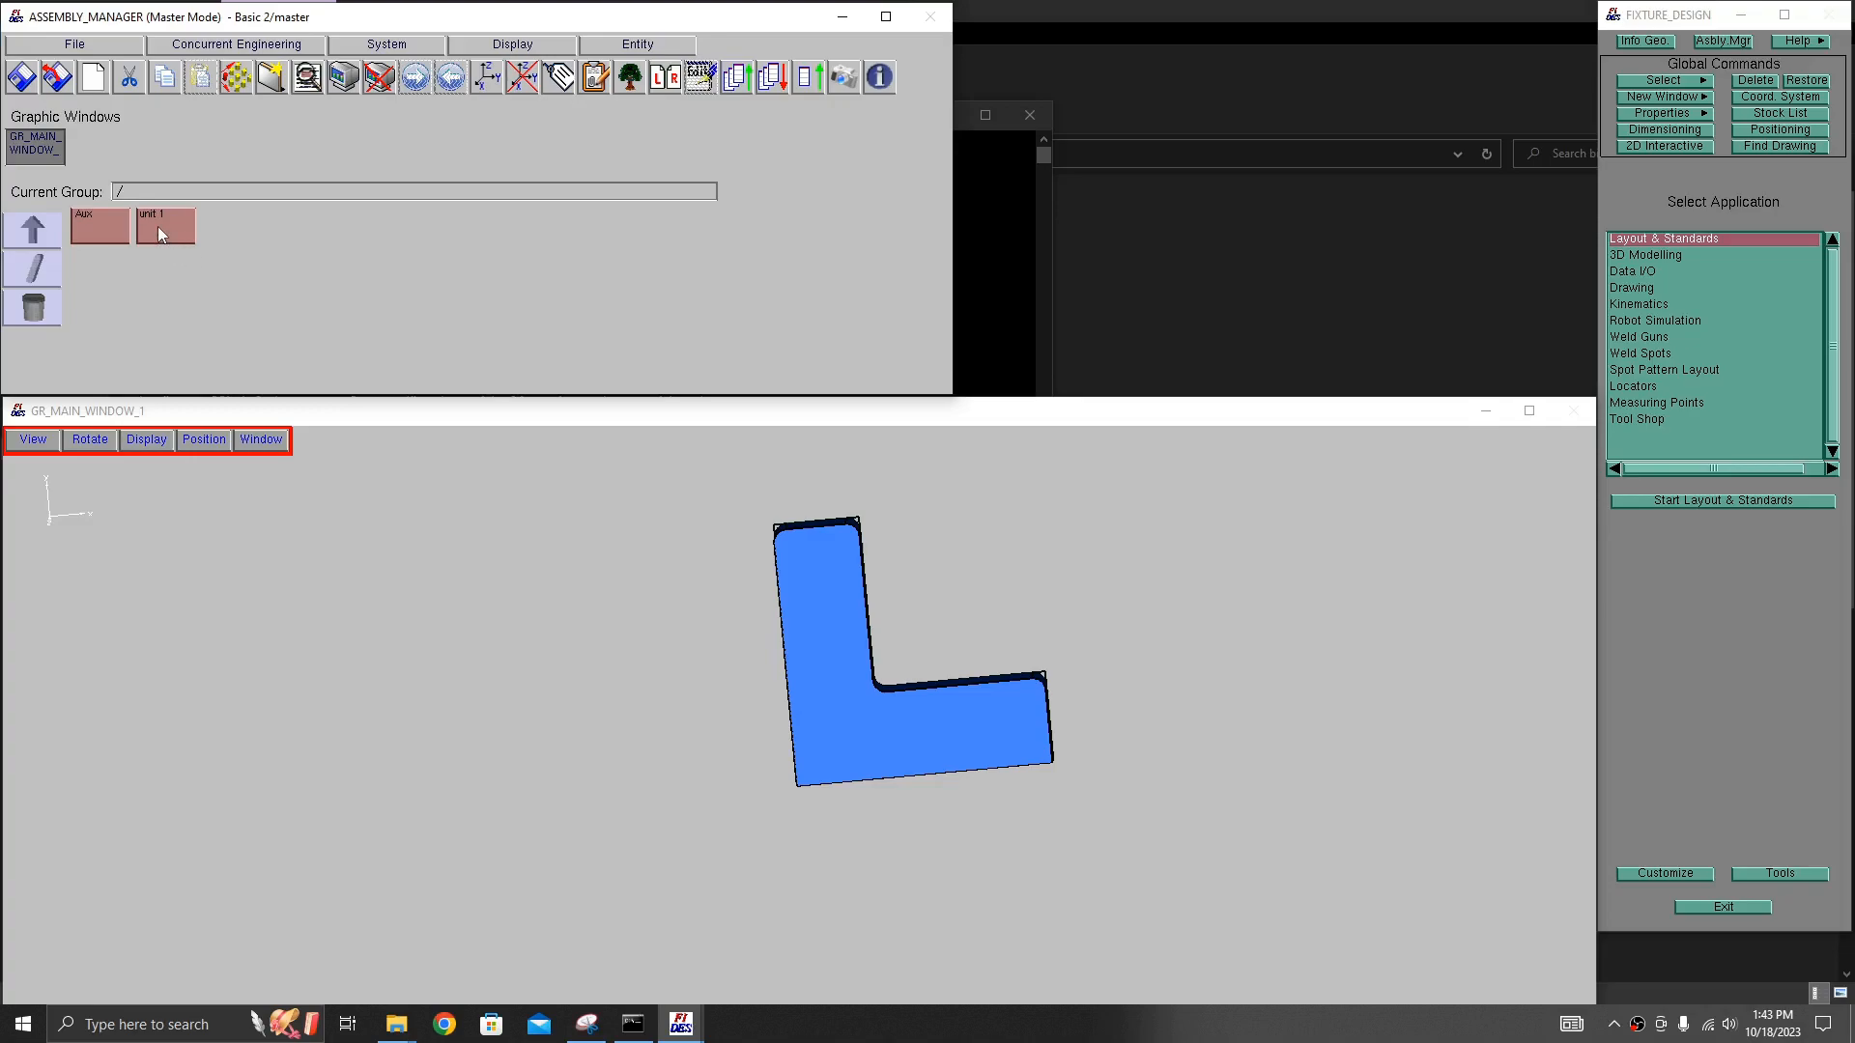
- Highlight the unit 1 group on the model, inspect its contents and return to the top level
click(159, 226)
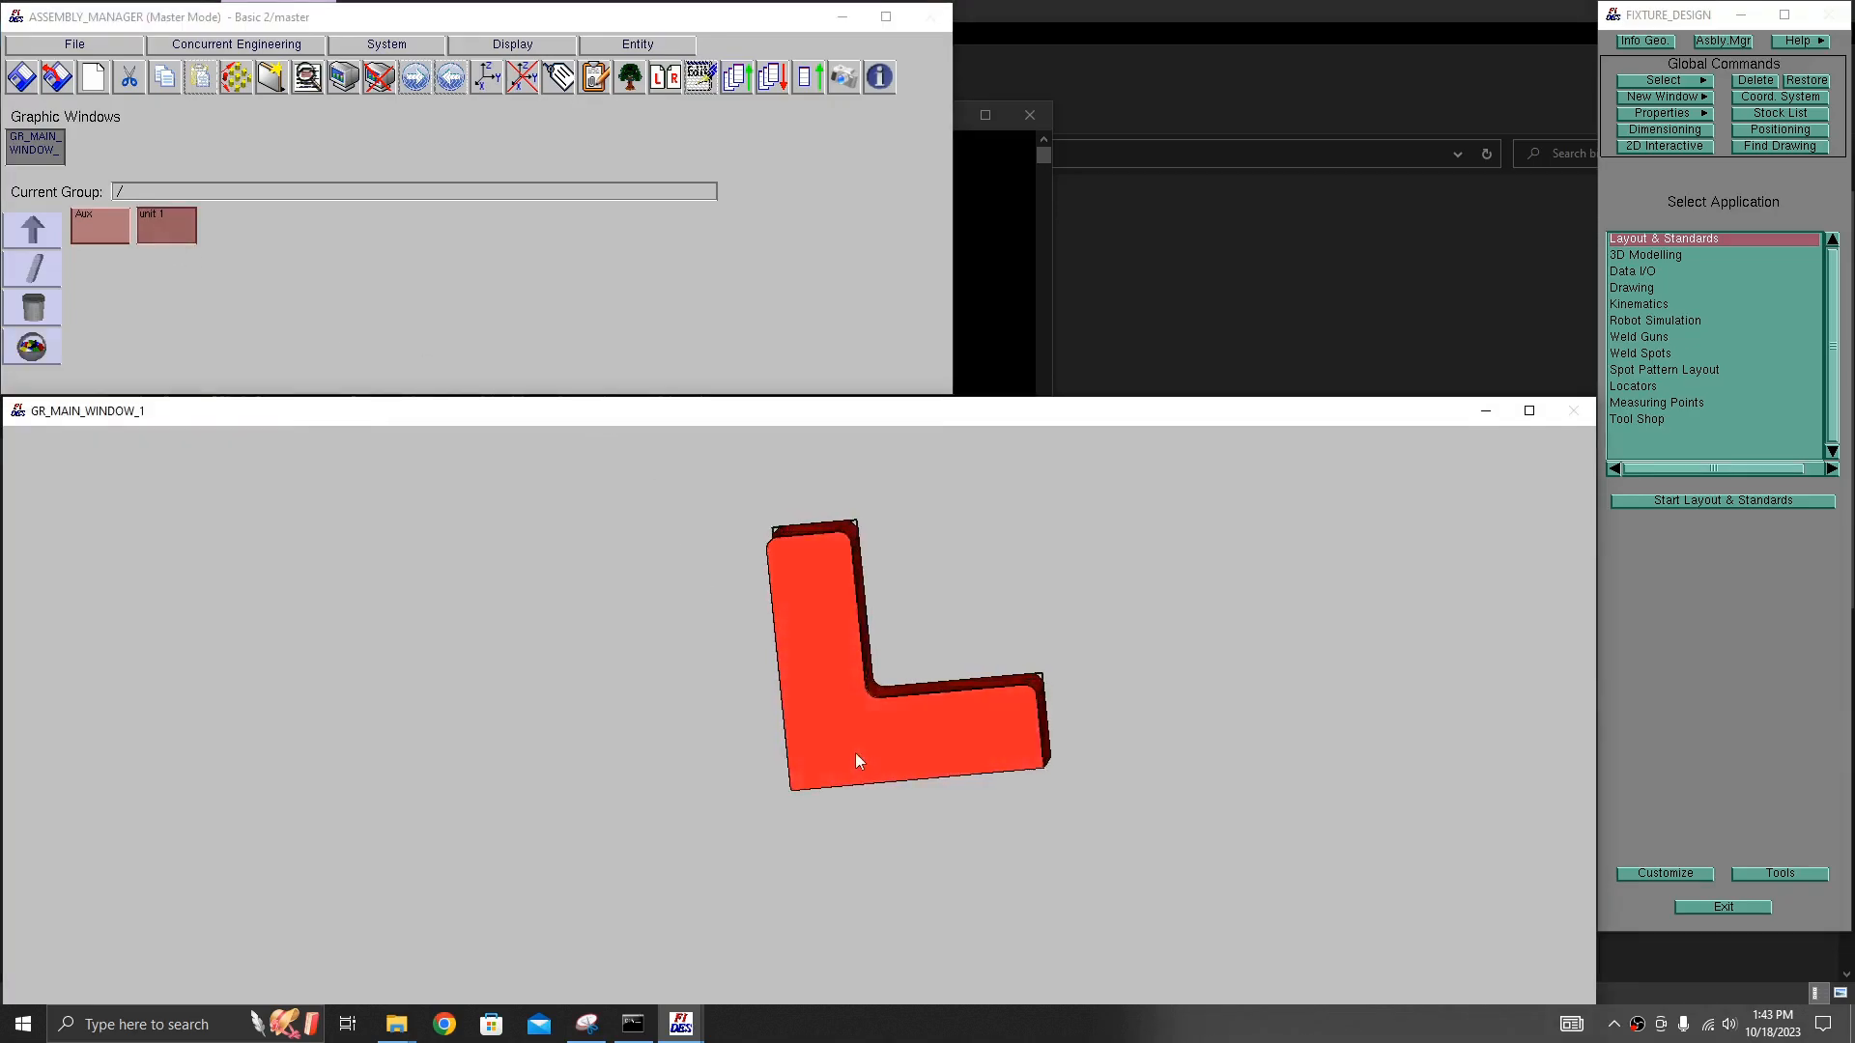
middle_drag(856, 751, 578, 611)
click(177, 240)
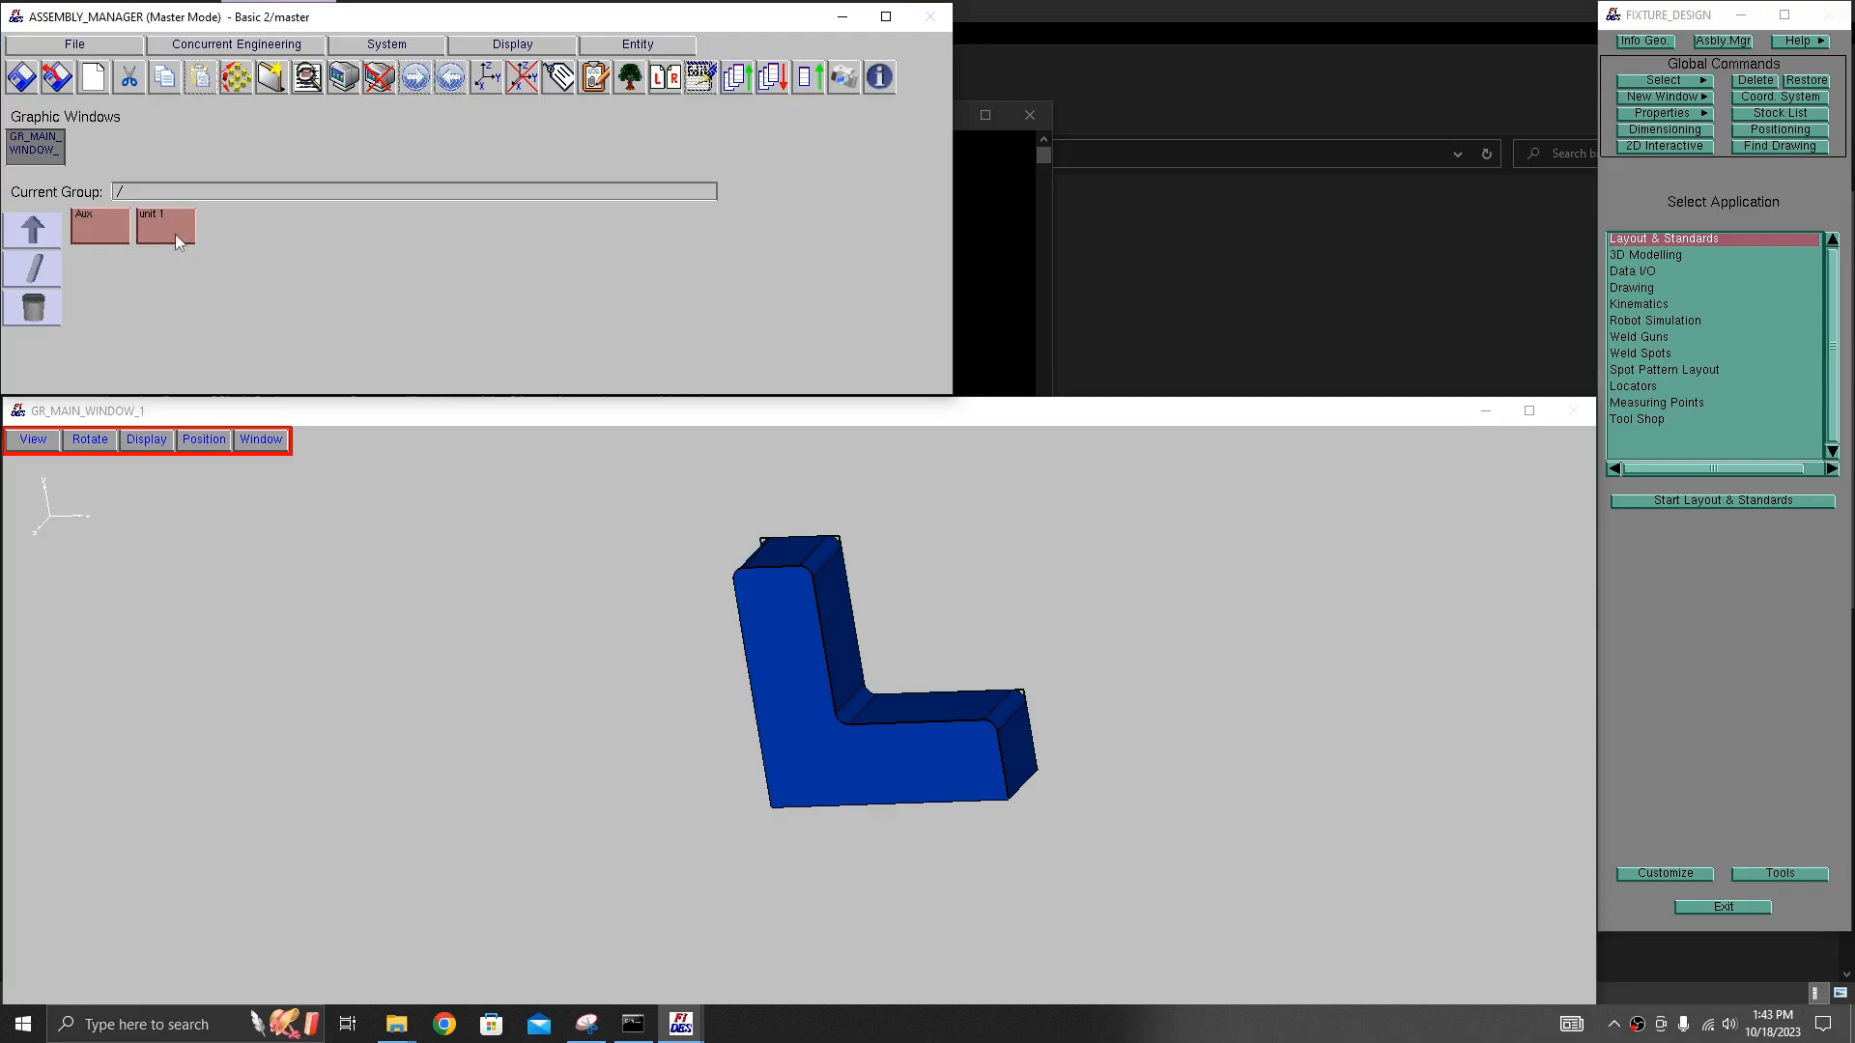
double_click(175, 237)
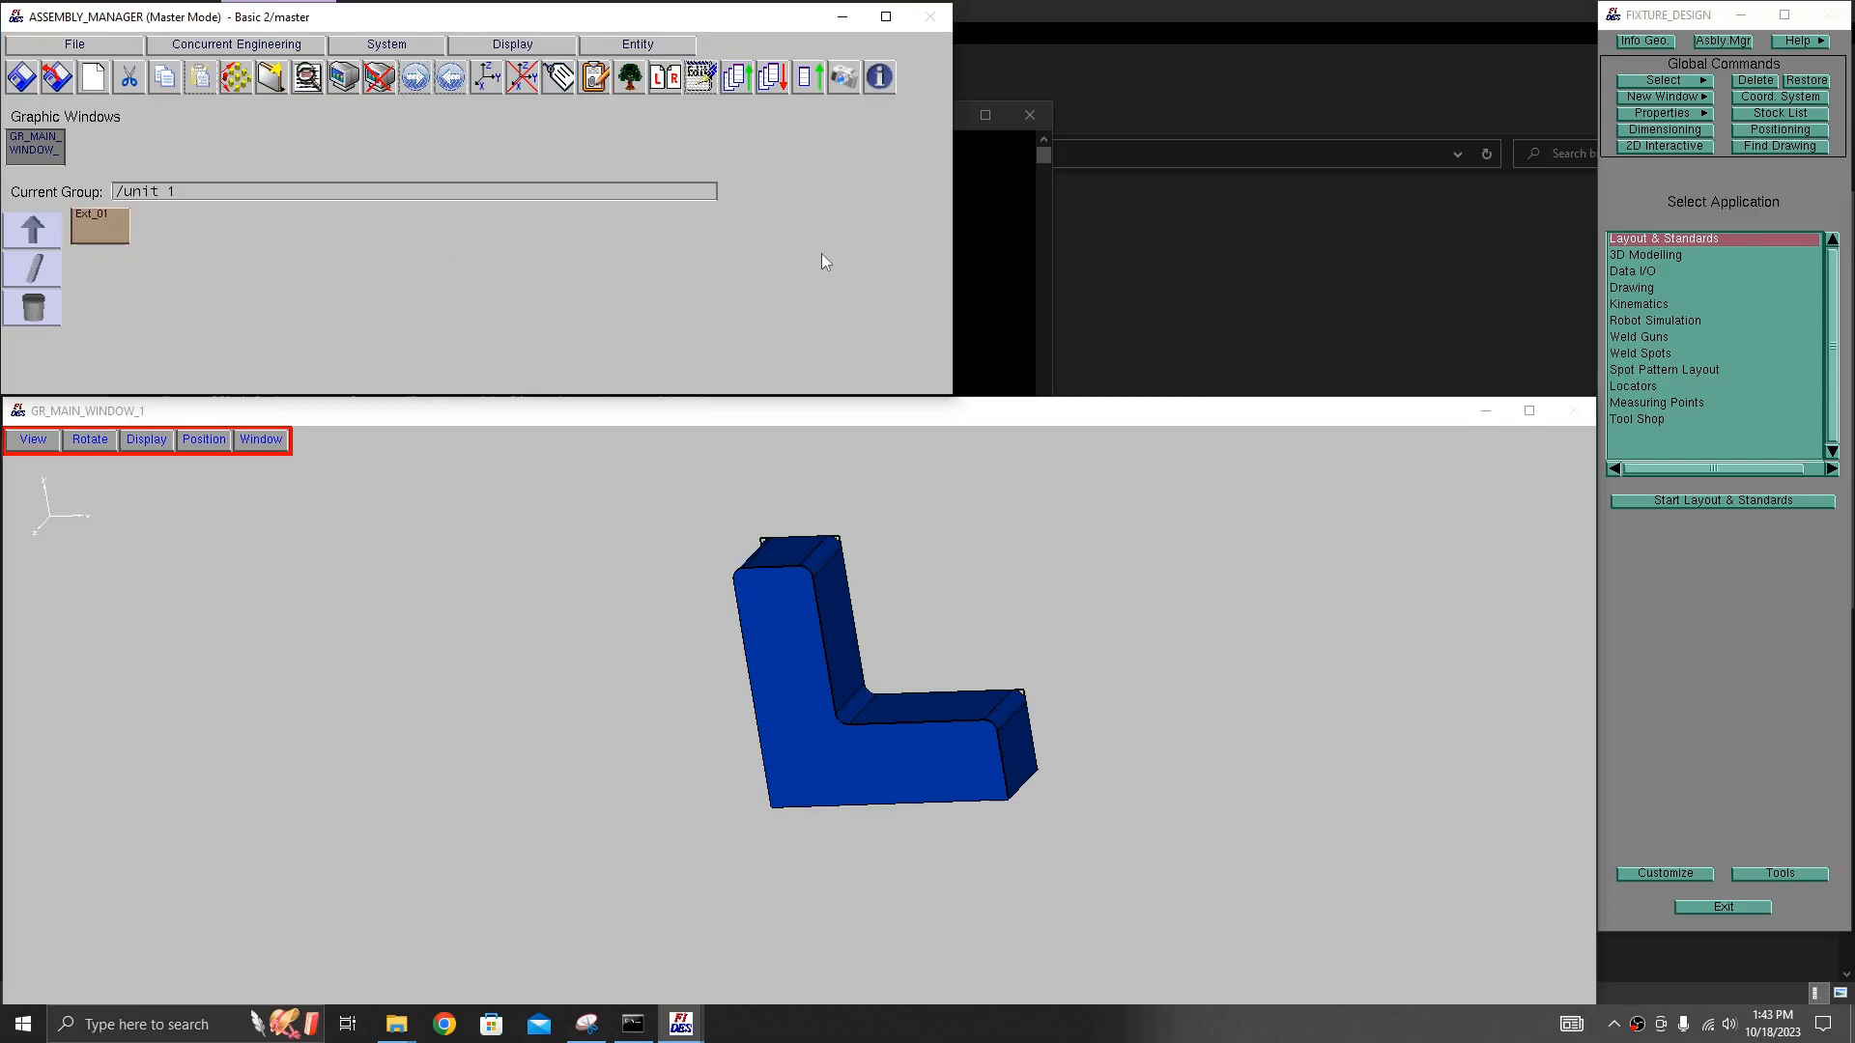
click(33, 232)
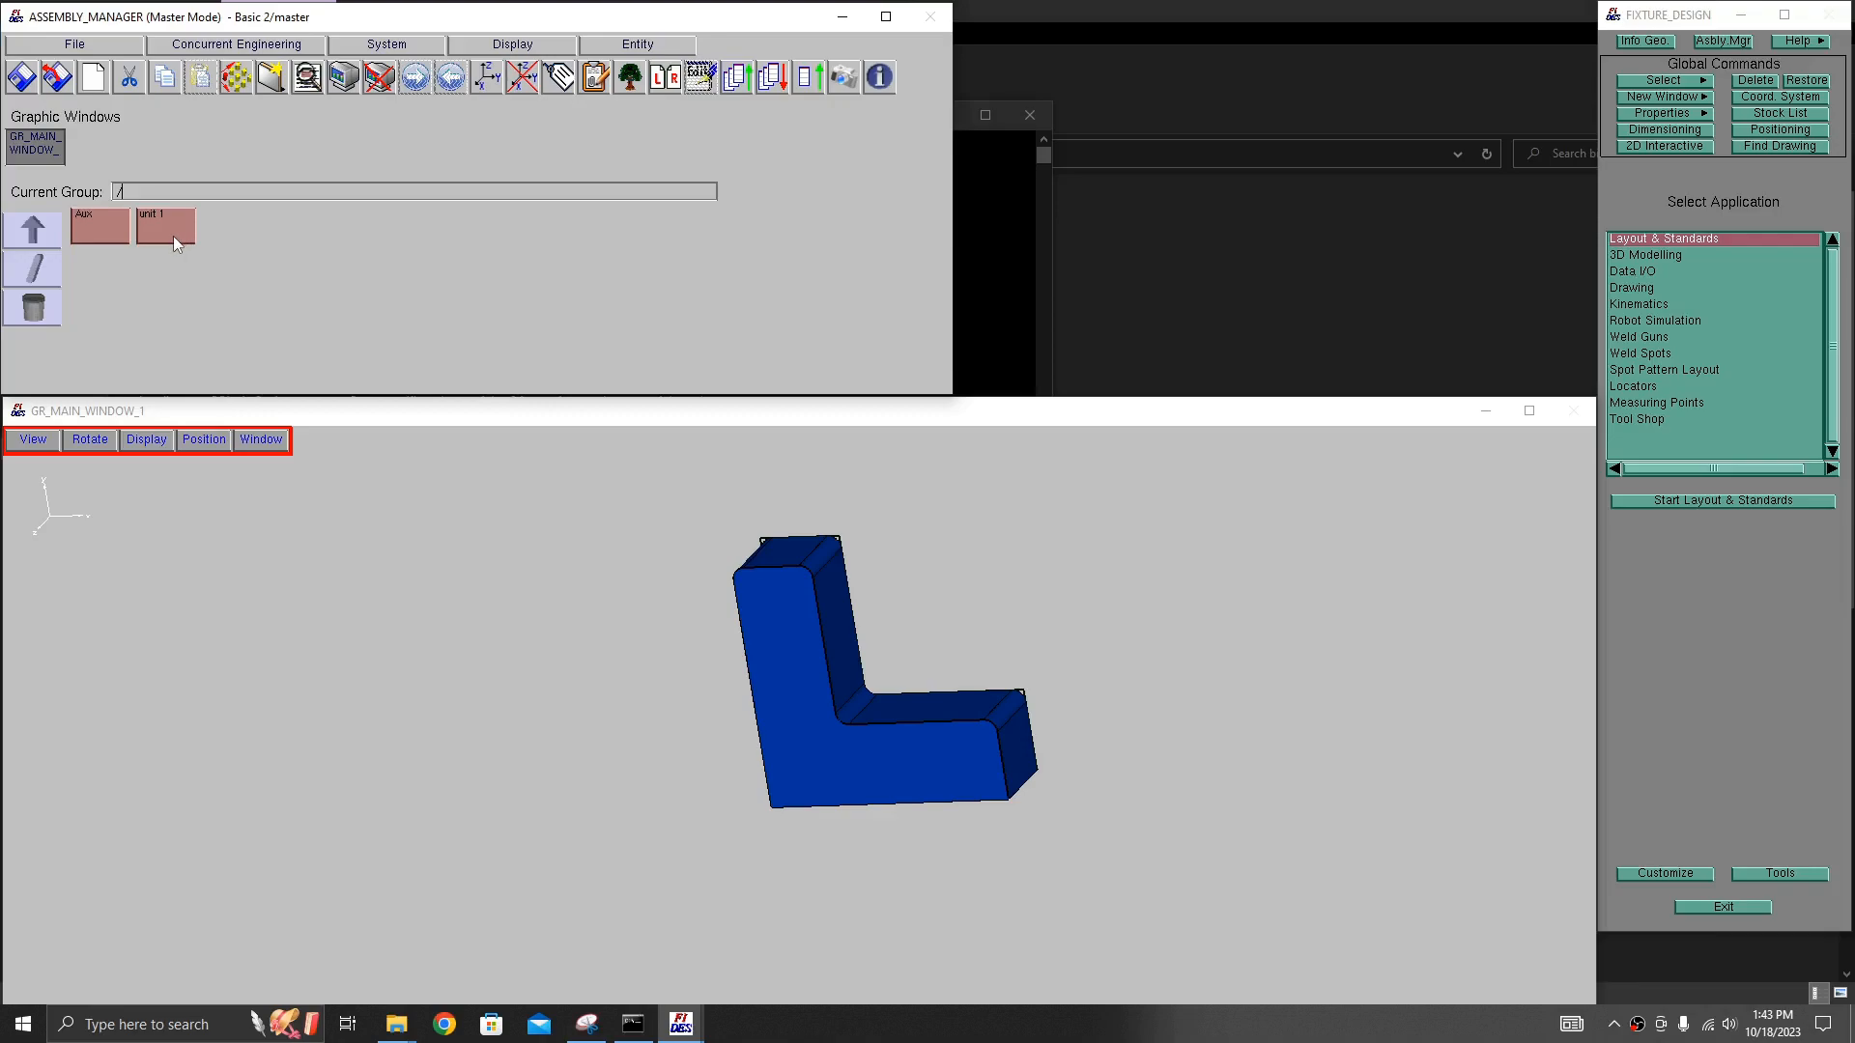
- Create a group named part1 inside unit 1 and move the extrusion Ext_01 into it
double_click(172, 226)
click(270, 77)
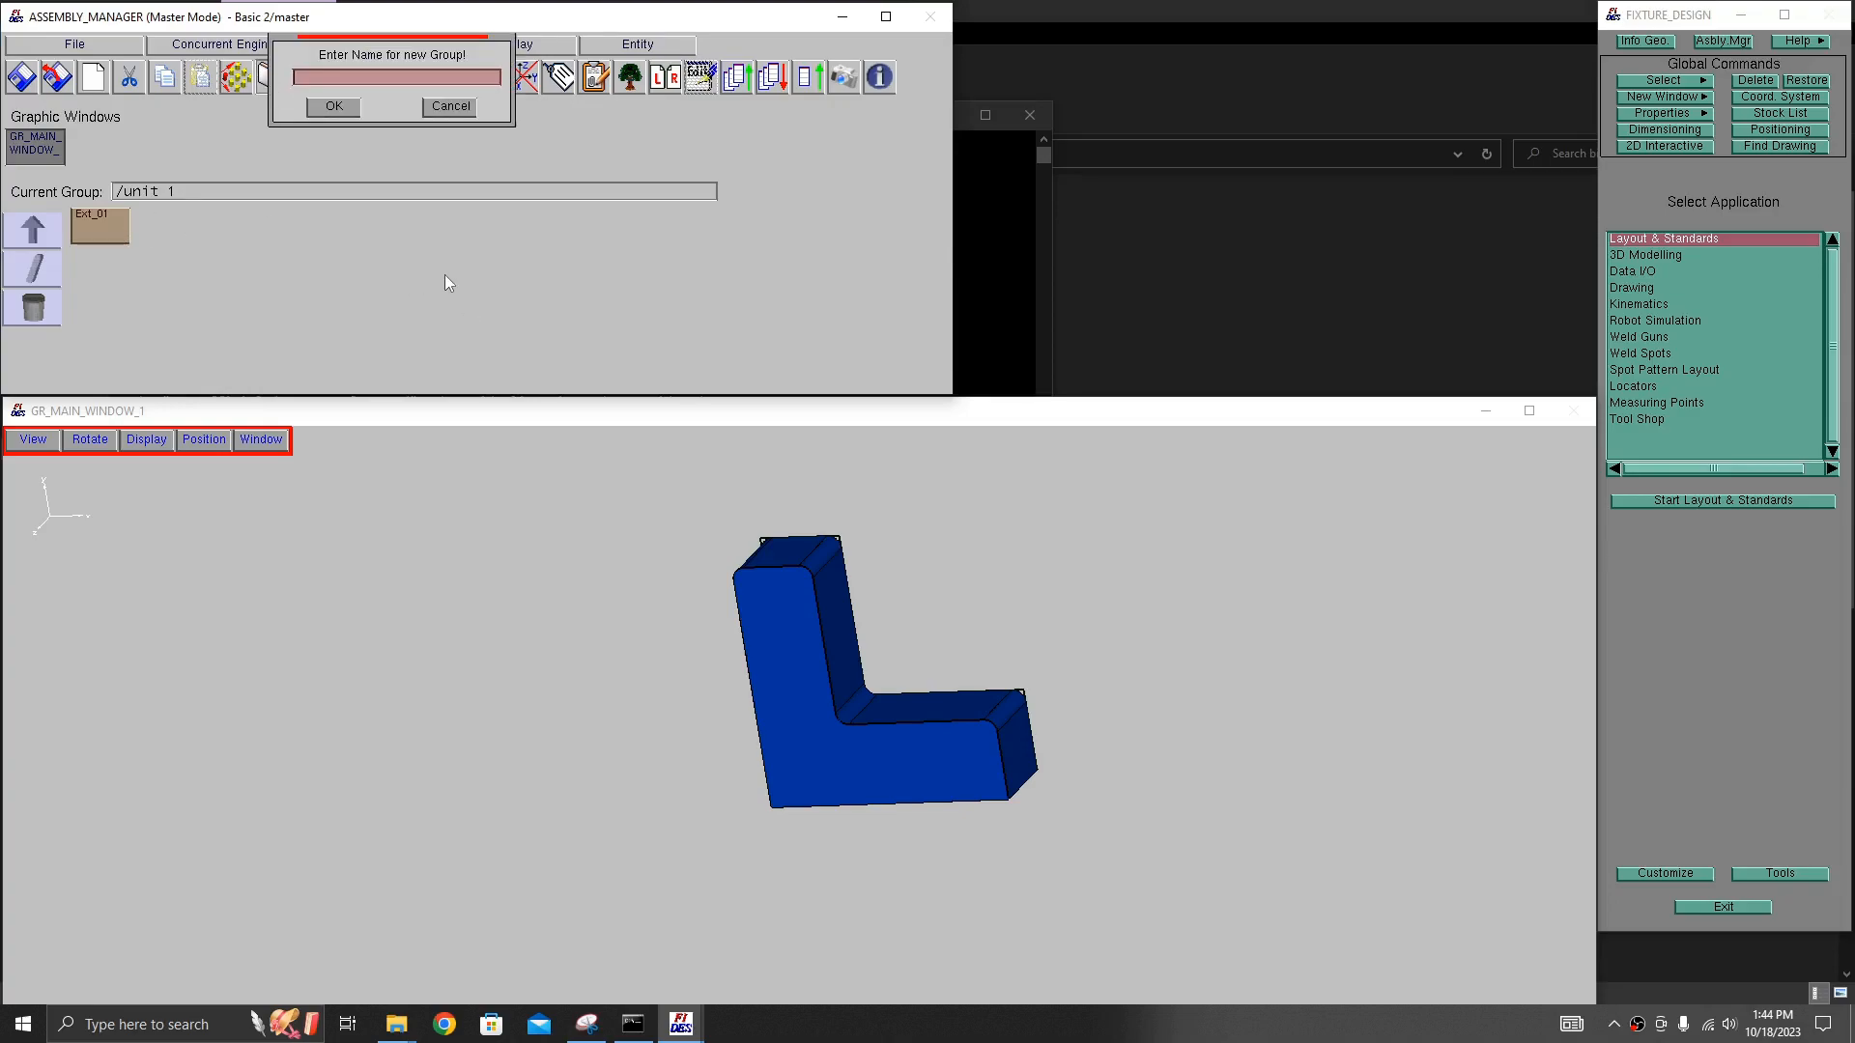
text(part1)
click(333, 108)
drag(177, 237, 100, 230)
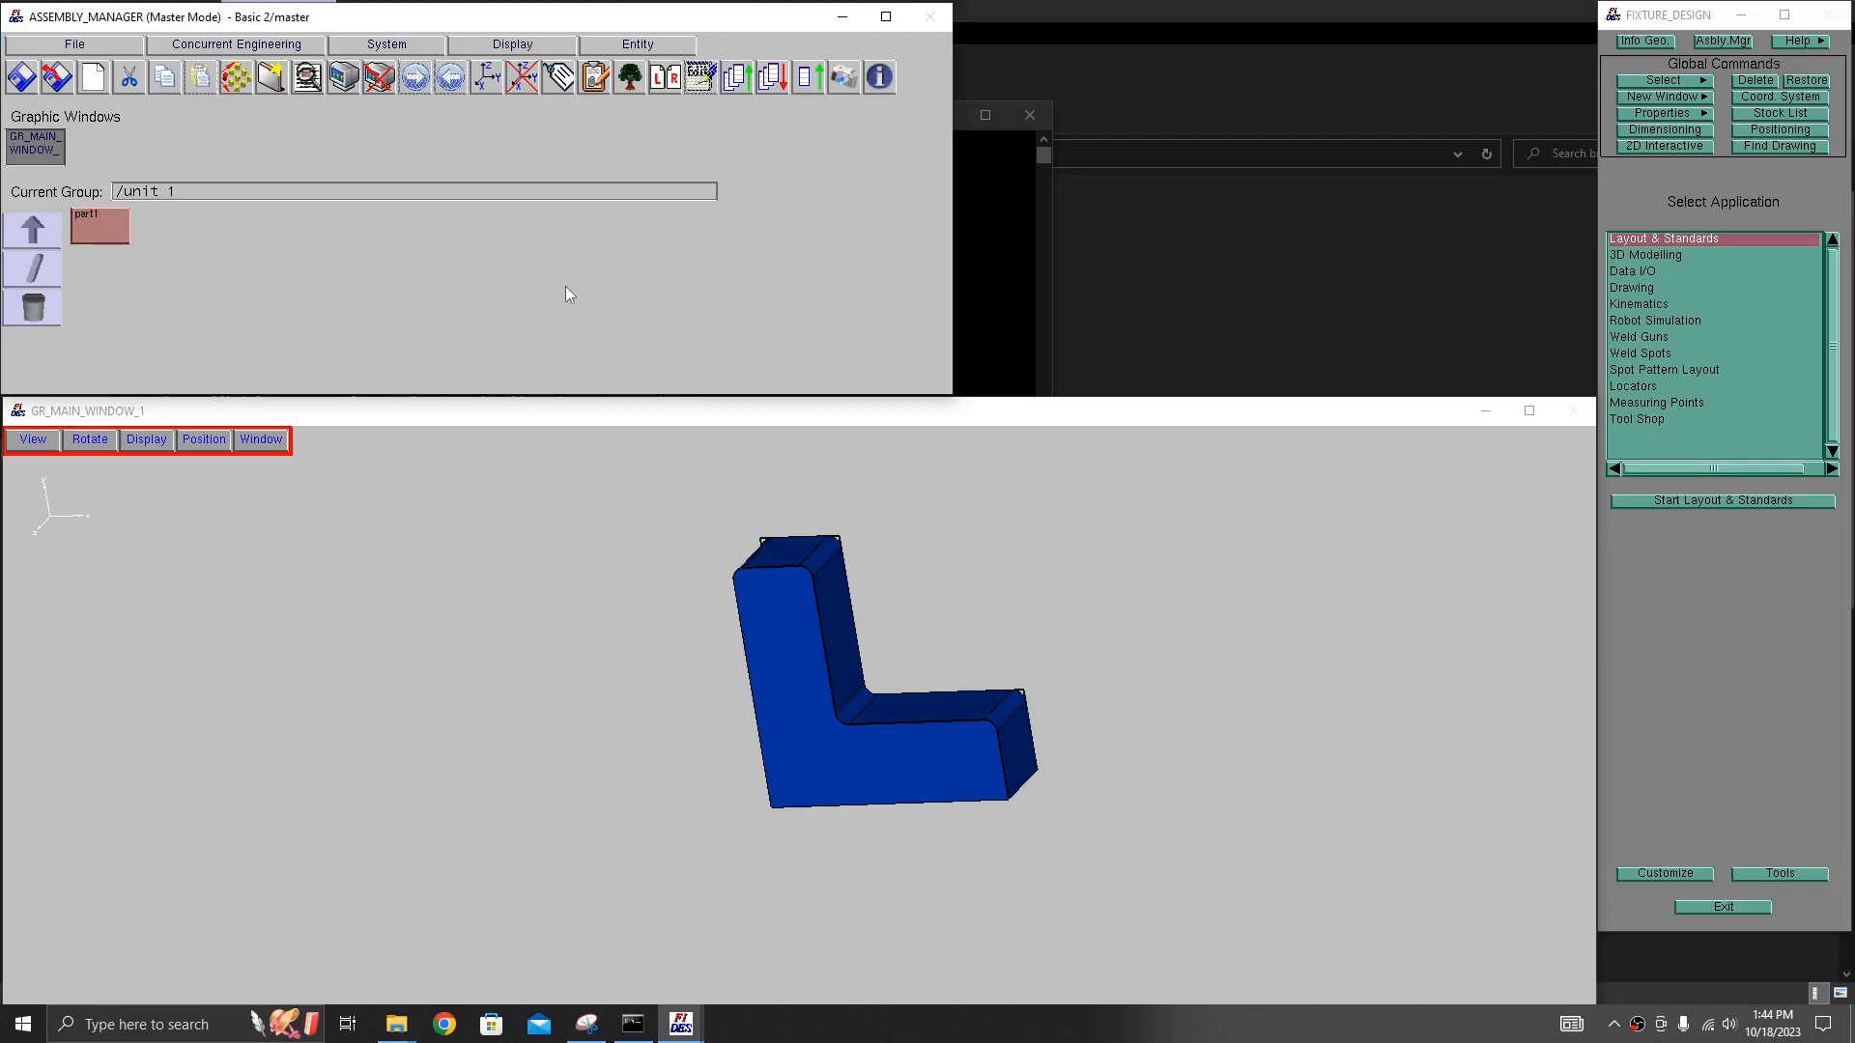
- Check the group hierarchy from the top level down to part1 in unit 1, leaving unit 1 as the current group
click(42, 230)
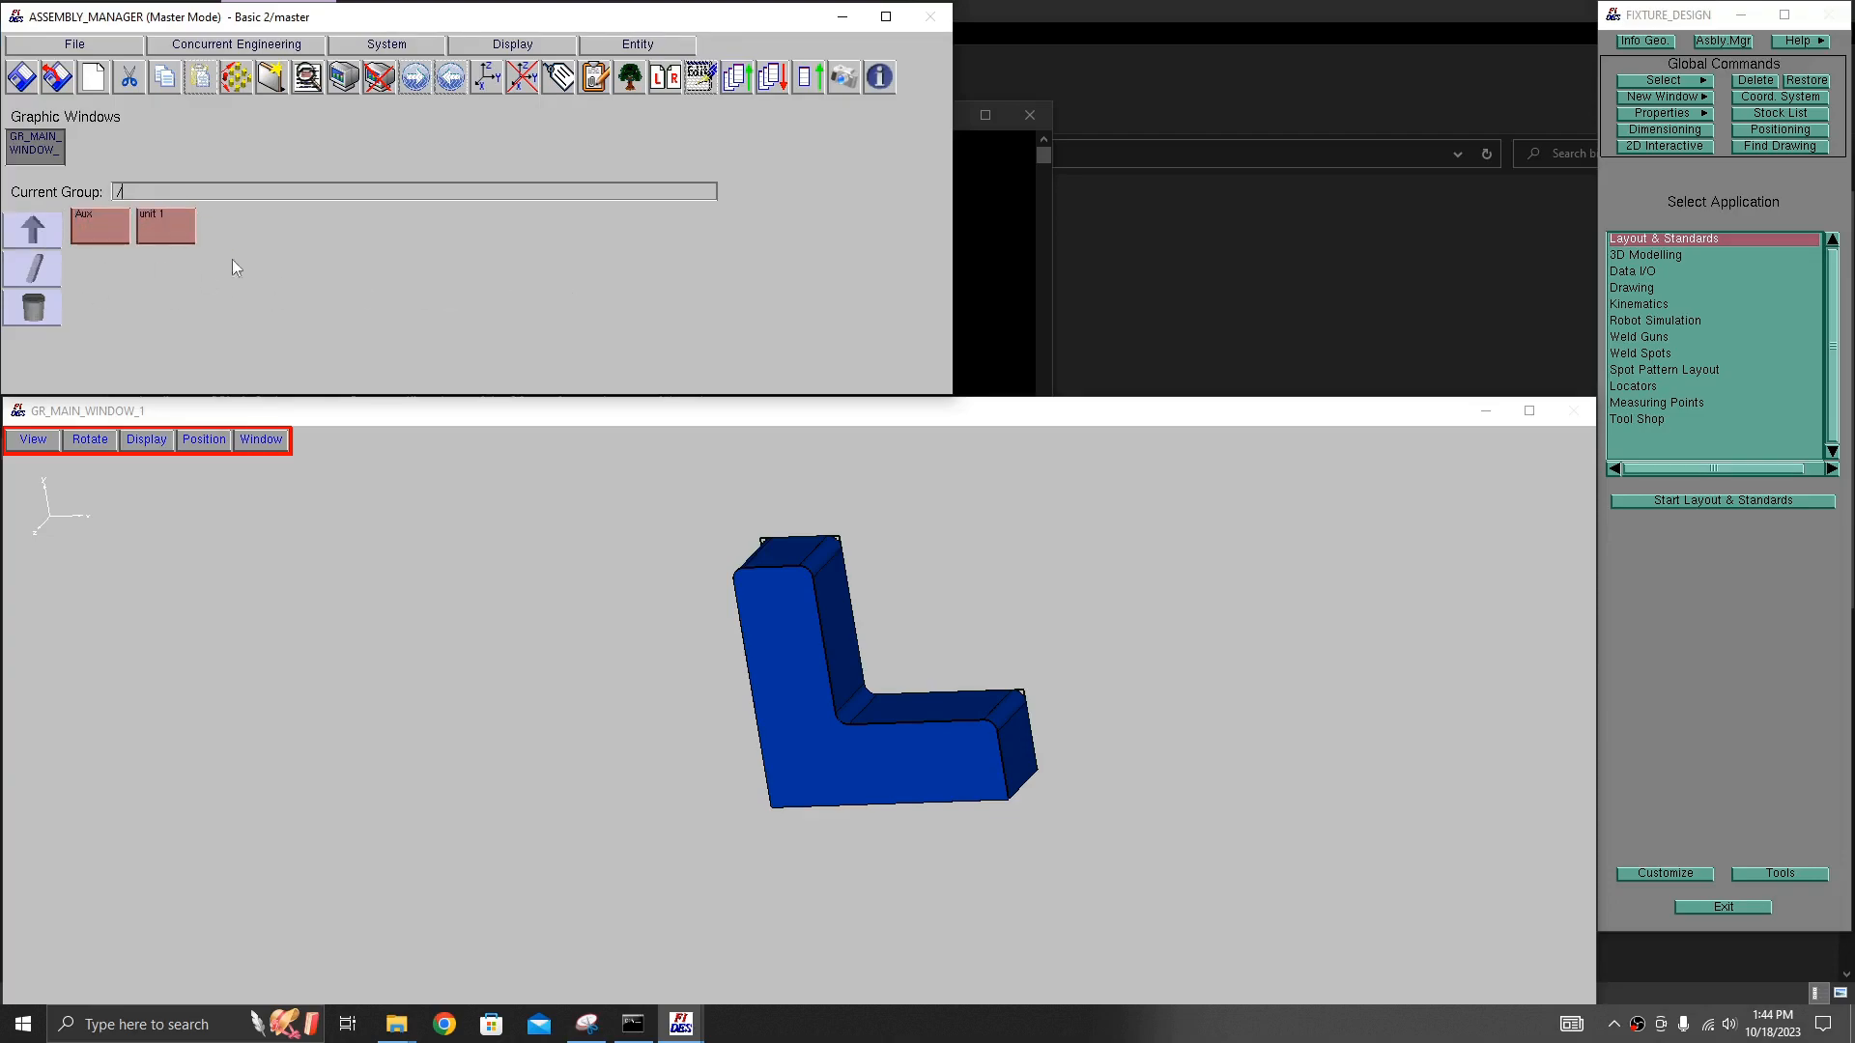
click(159, 219)
double_click(180, 224)
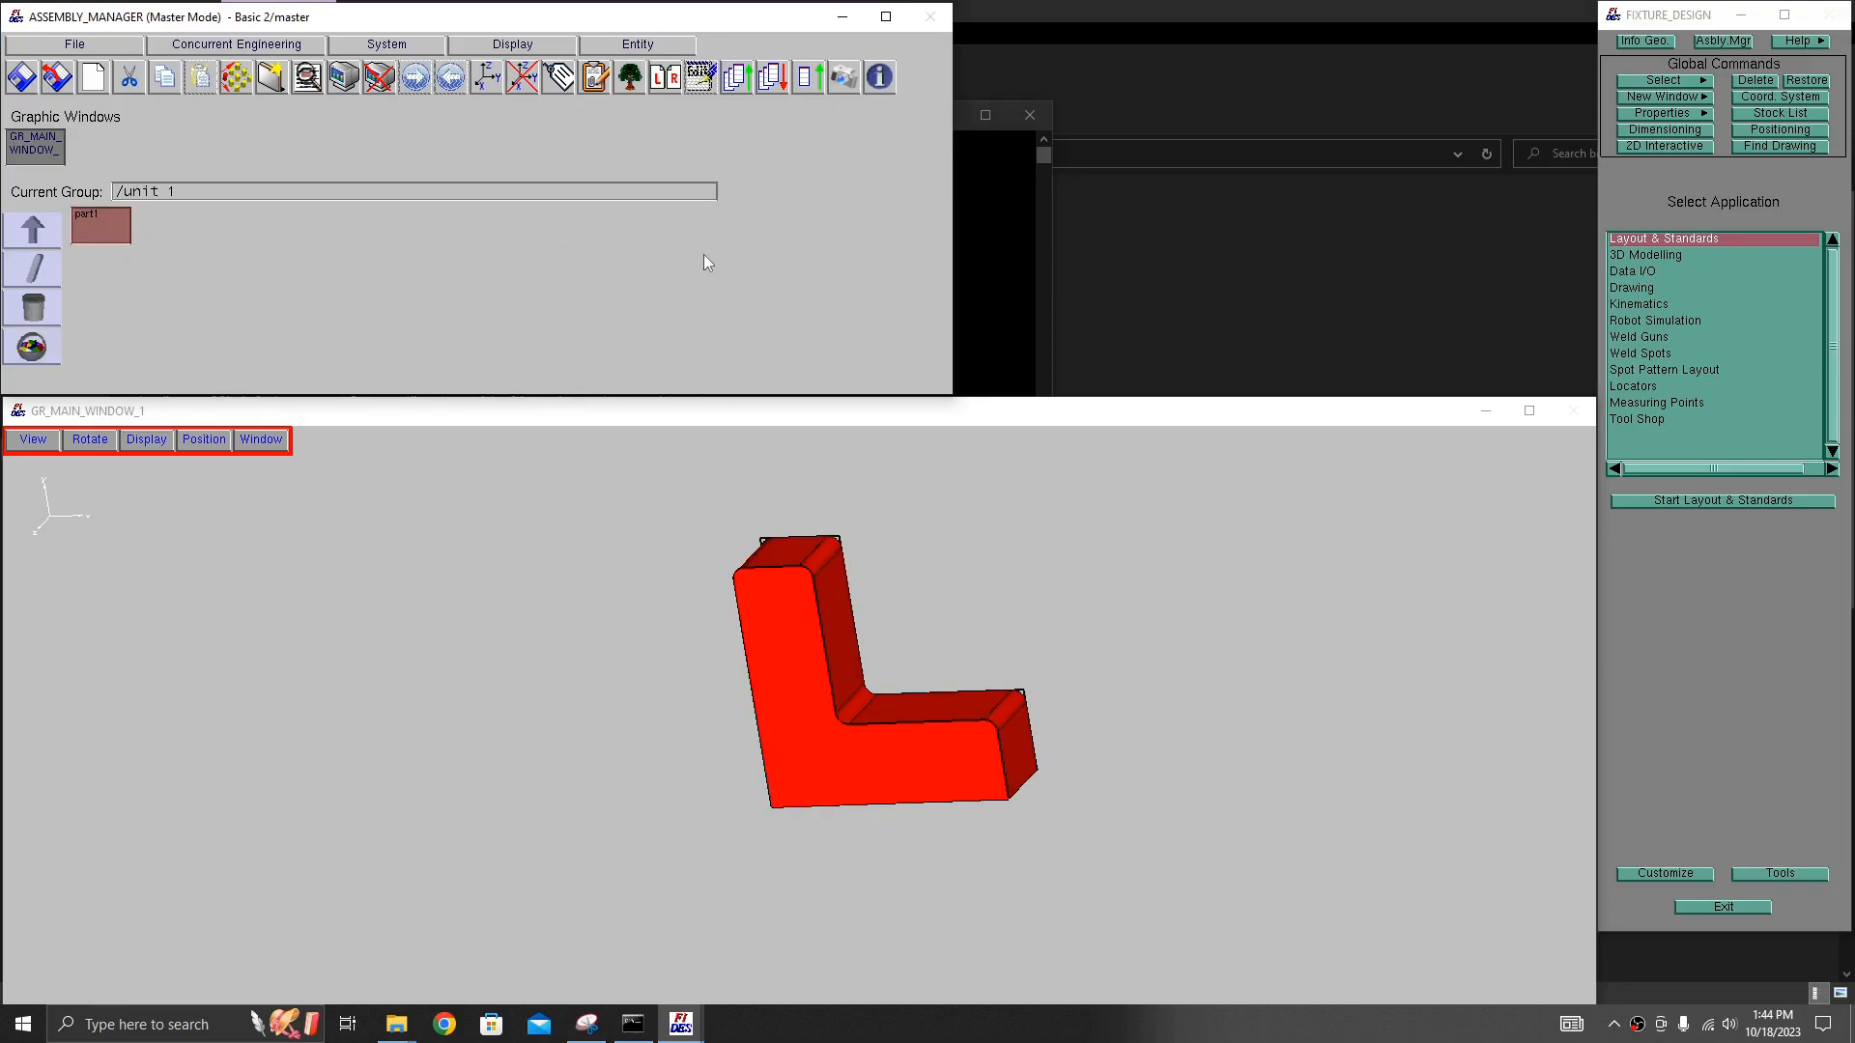
click(55, 234)
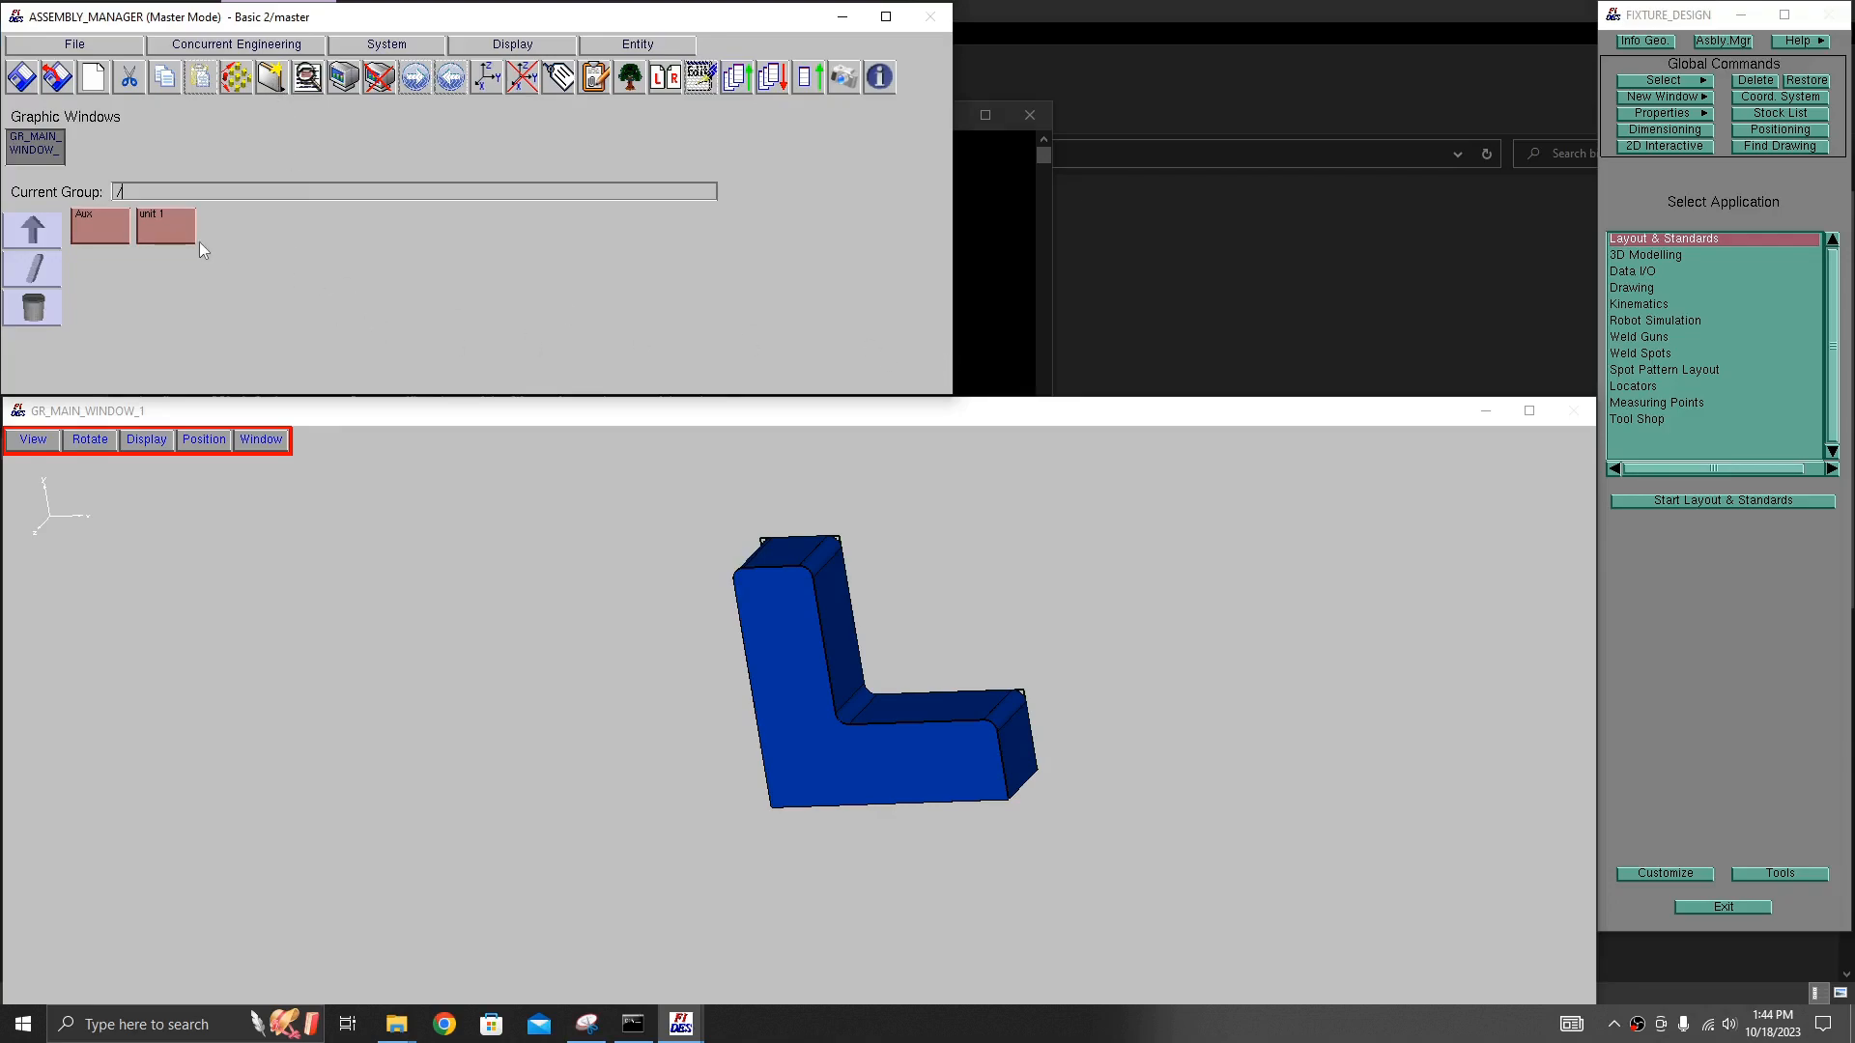
click(32, 230)
double_click(171, 226)
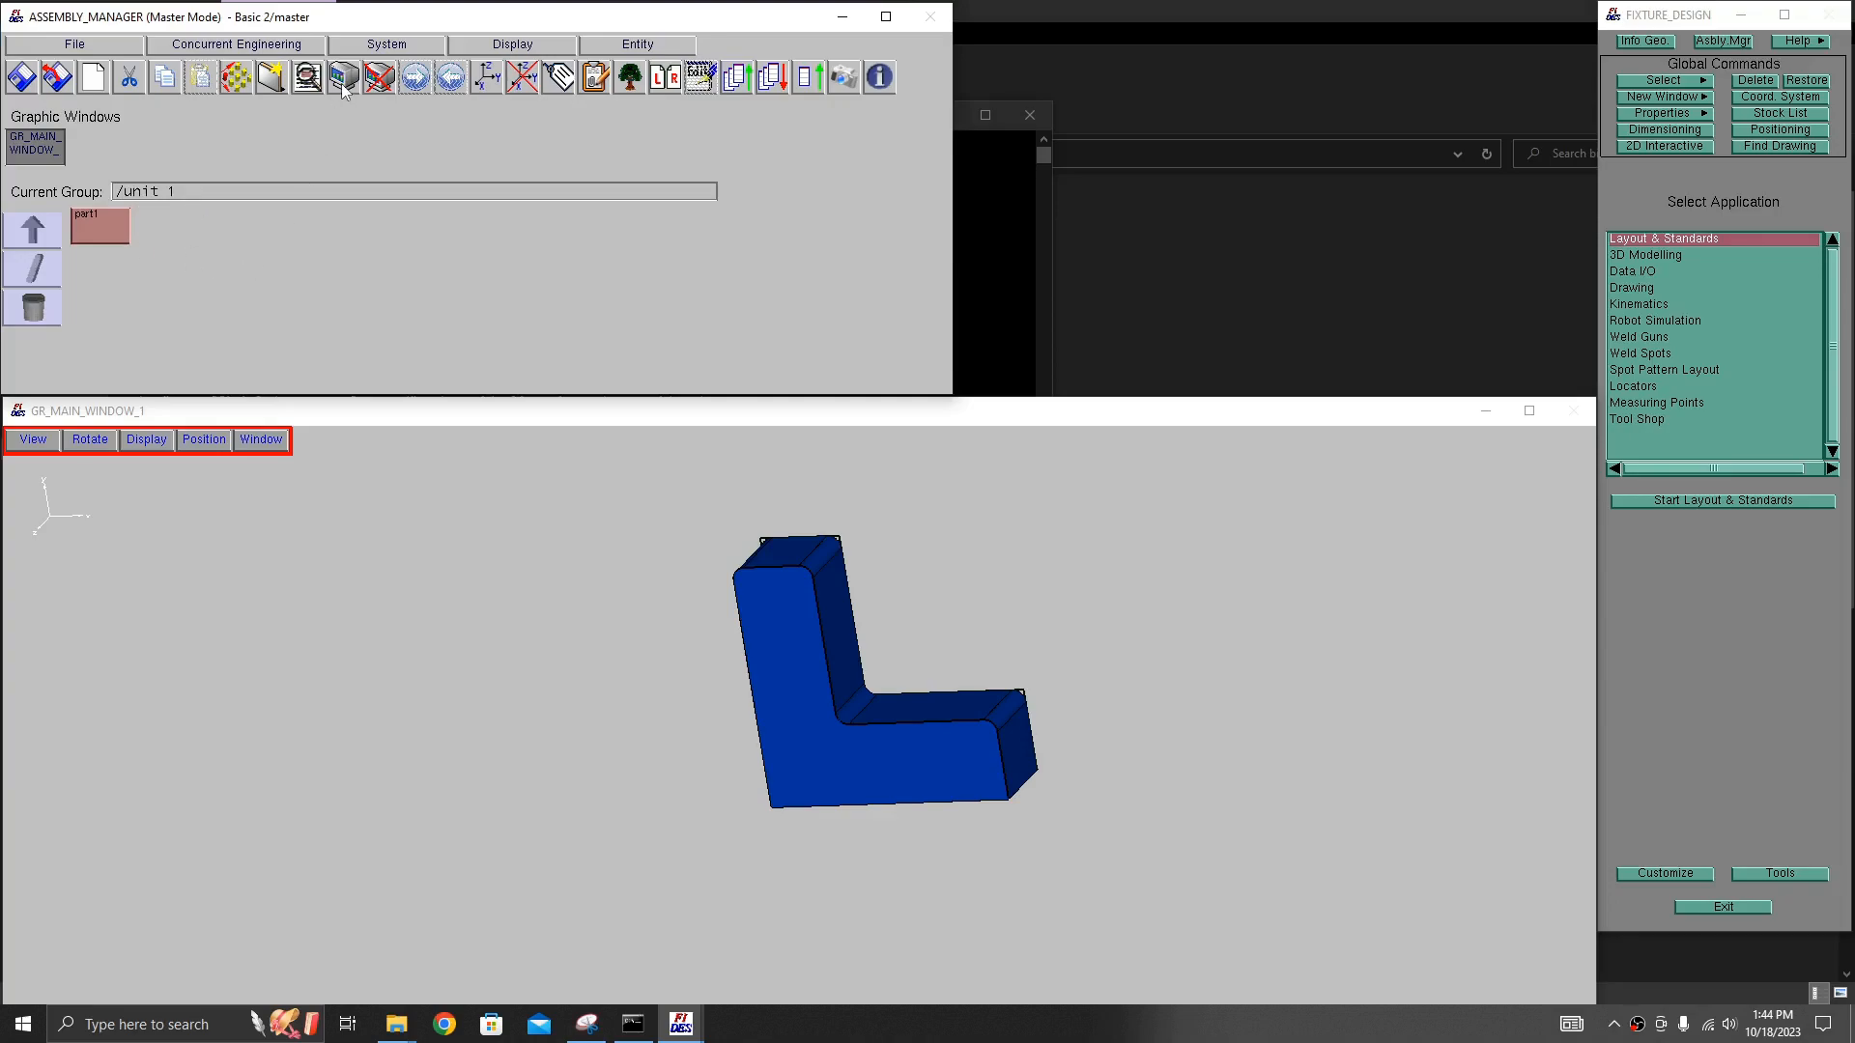
- Create a group named part2 inside unit 1 and make it the current group
click(271, 85)
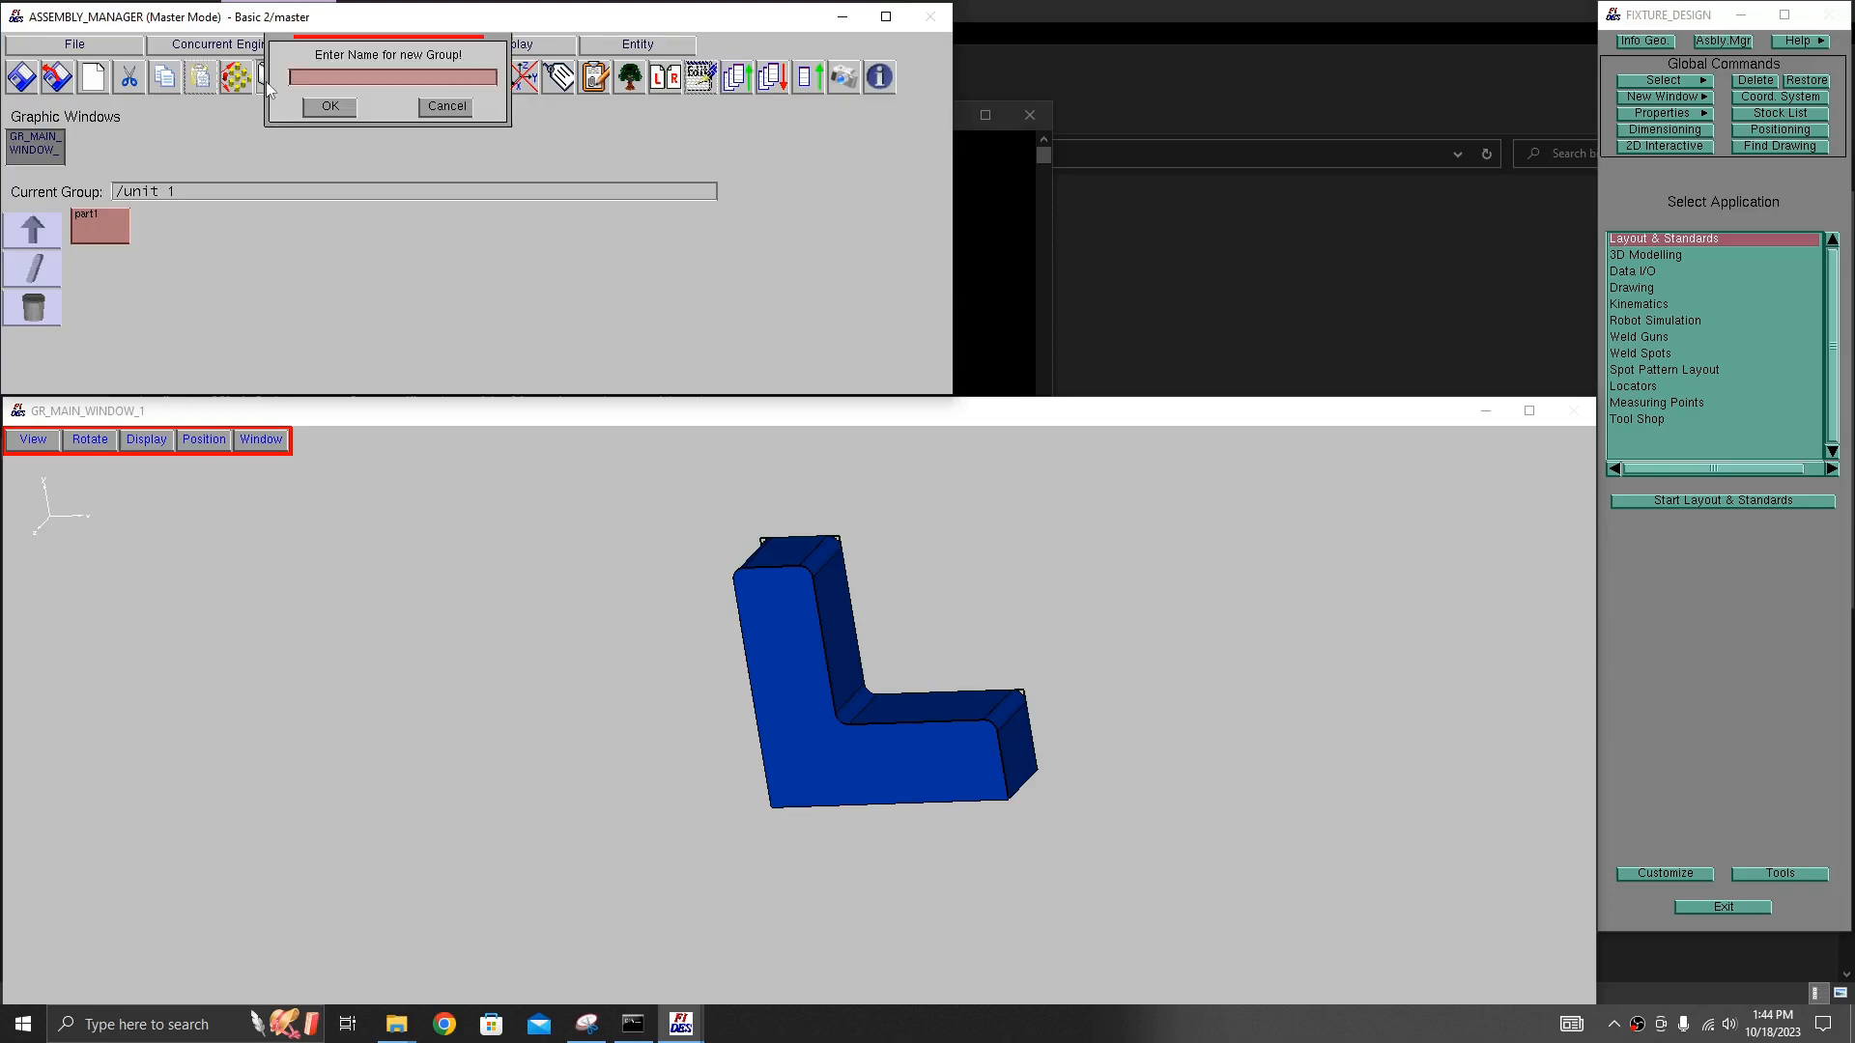
text(part2)
click(335, 109)
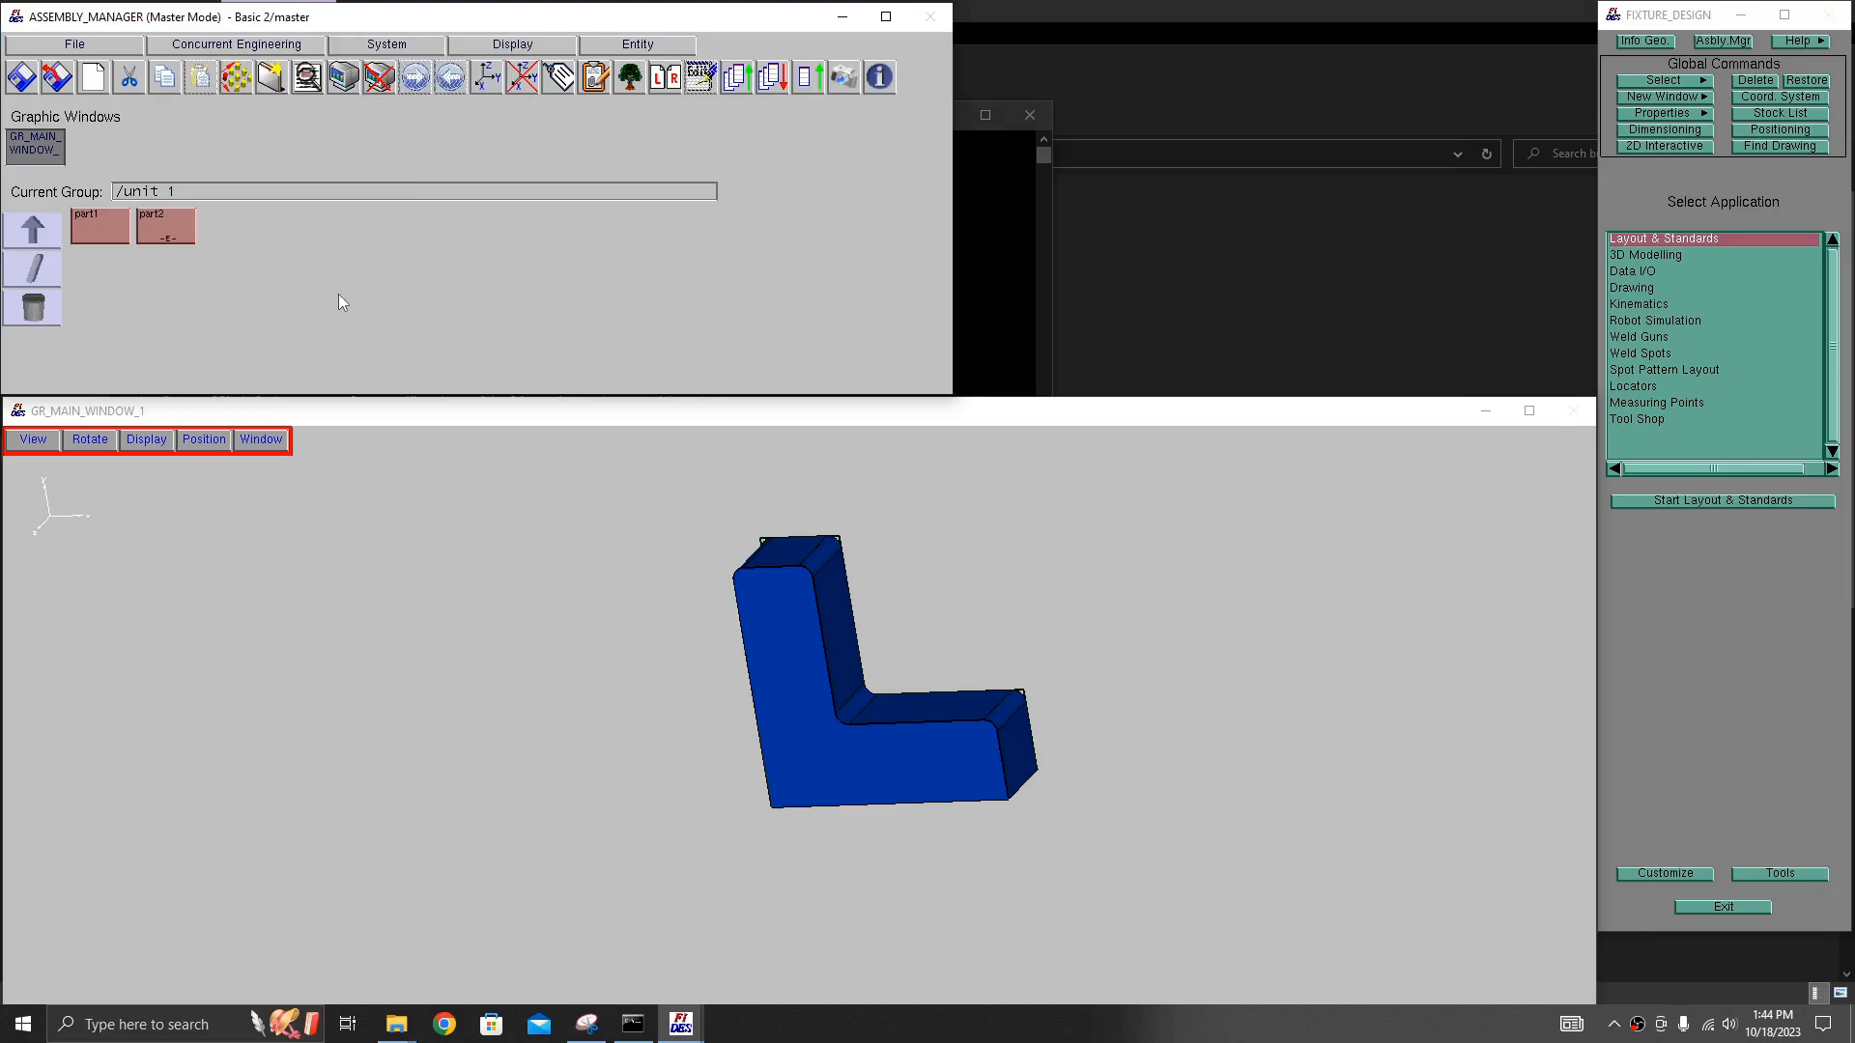
double_click(166, 227)
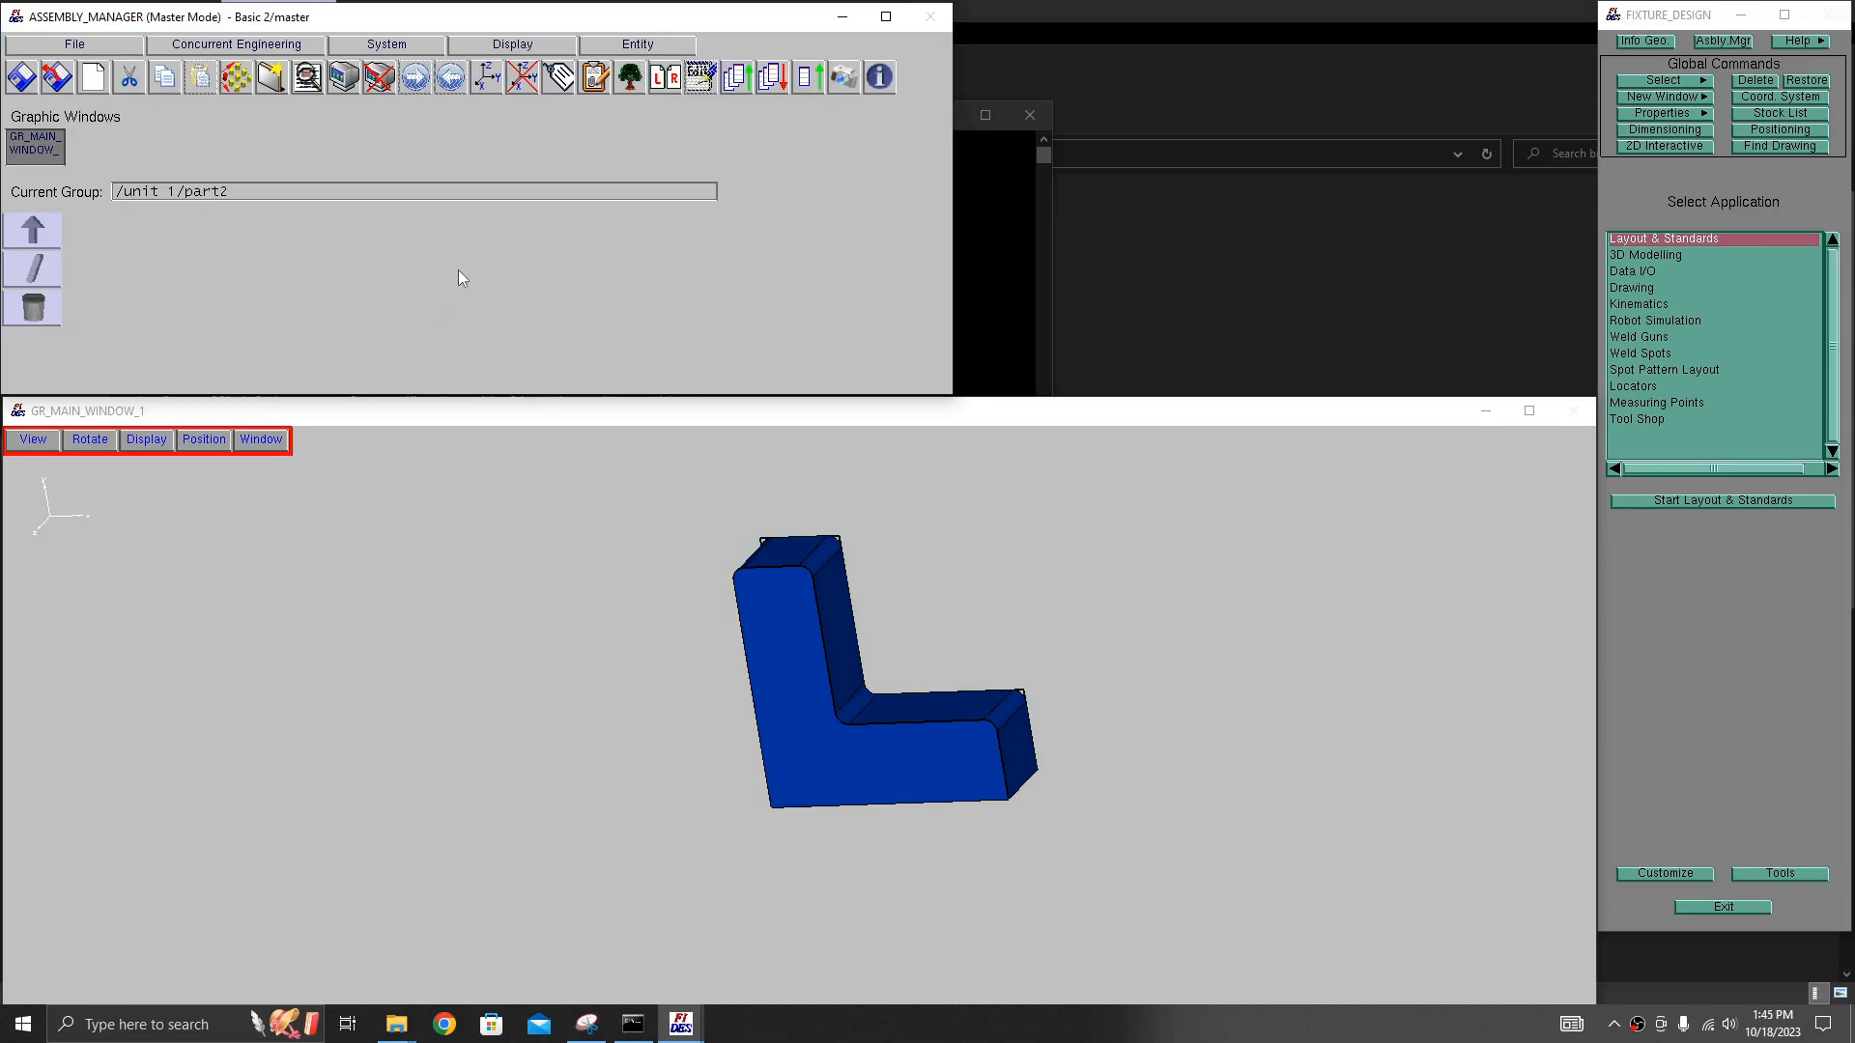
- Review the group hierarchy between the top level, unit 1 and part2, highlighting part1 on the model along the way
click(35, 270)
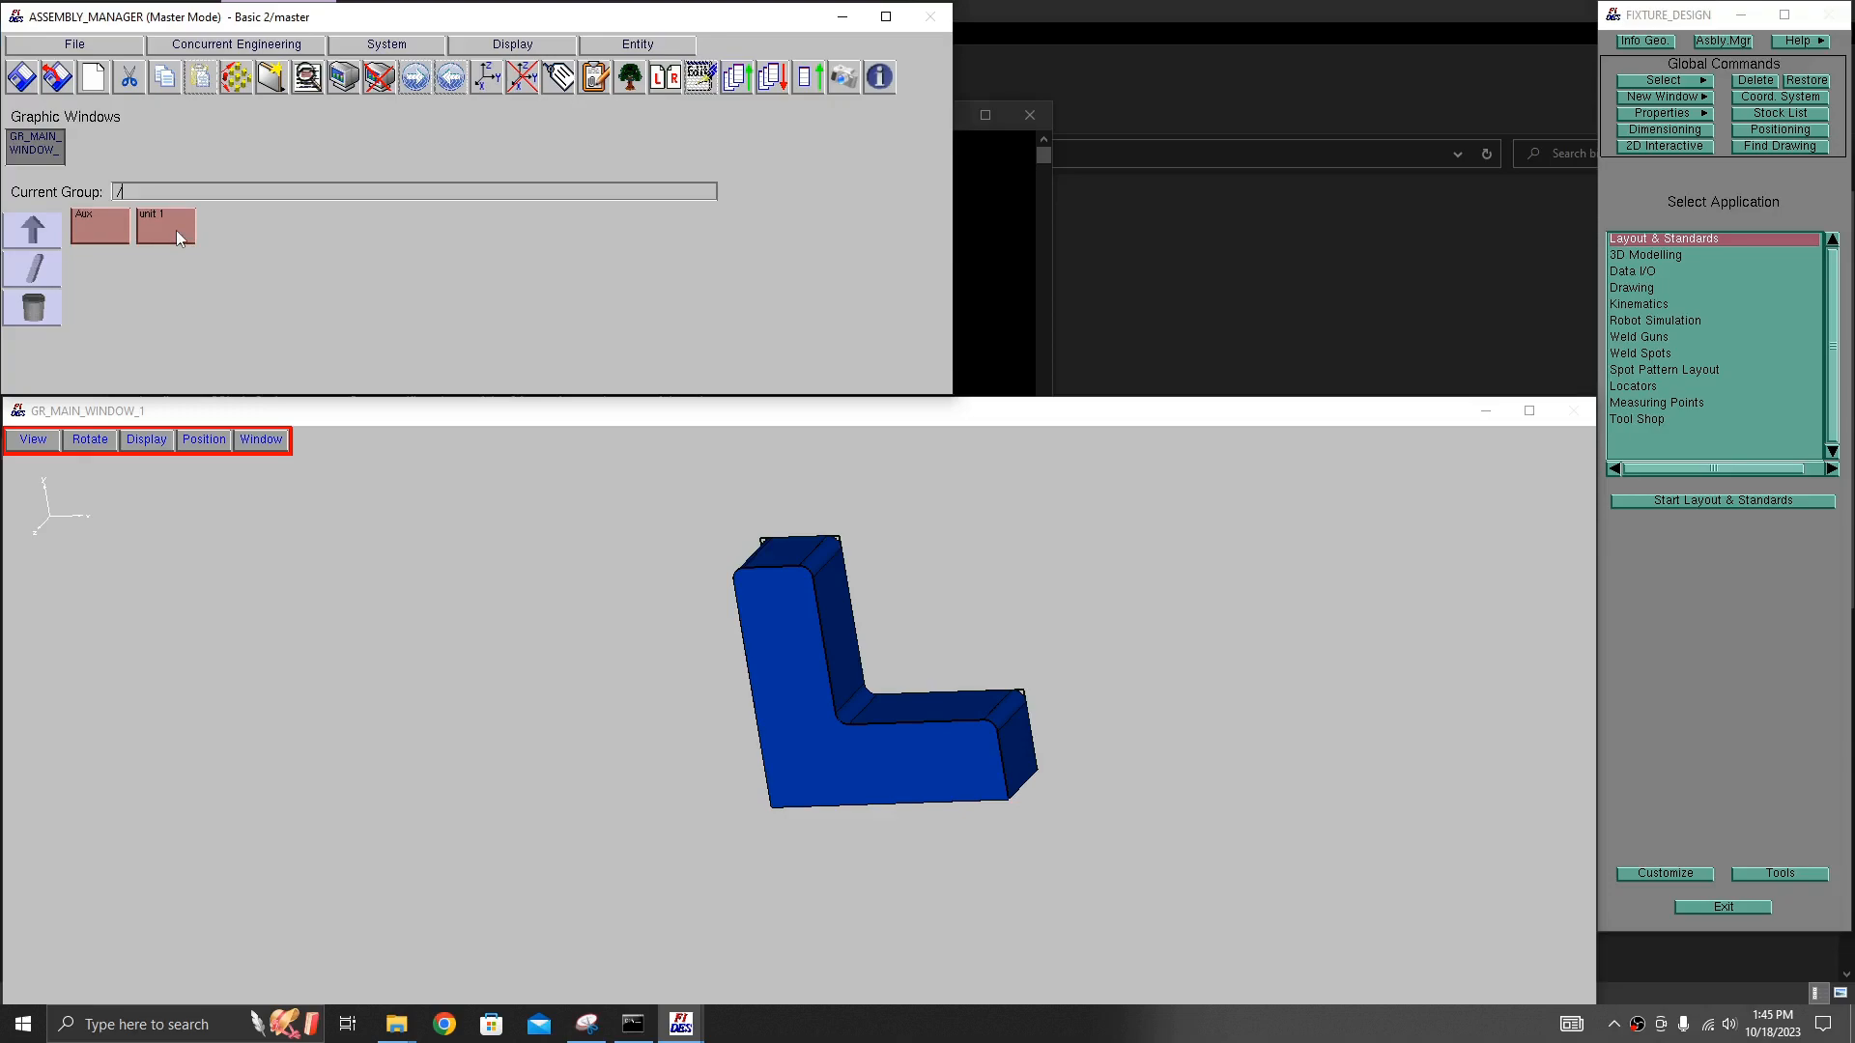
double_click(176, 230)
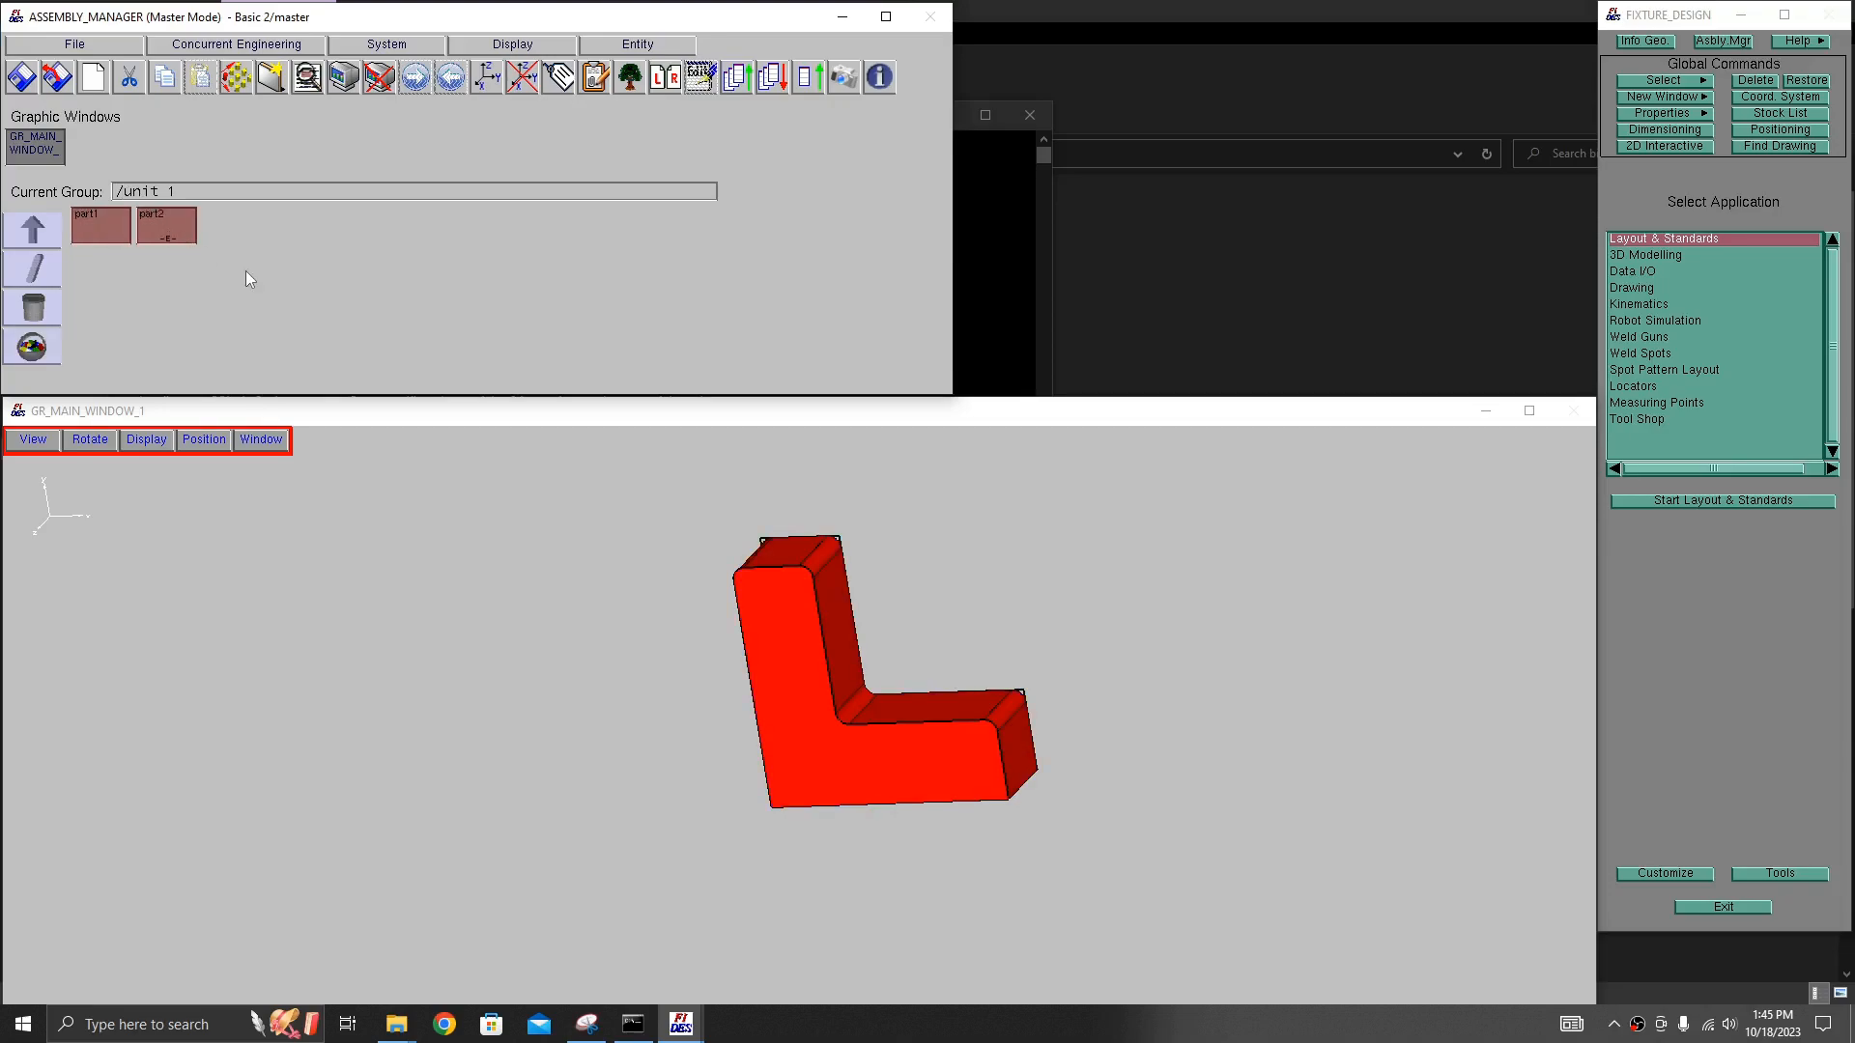
click(92, 255)
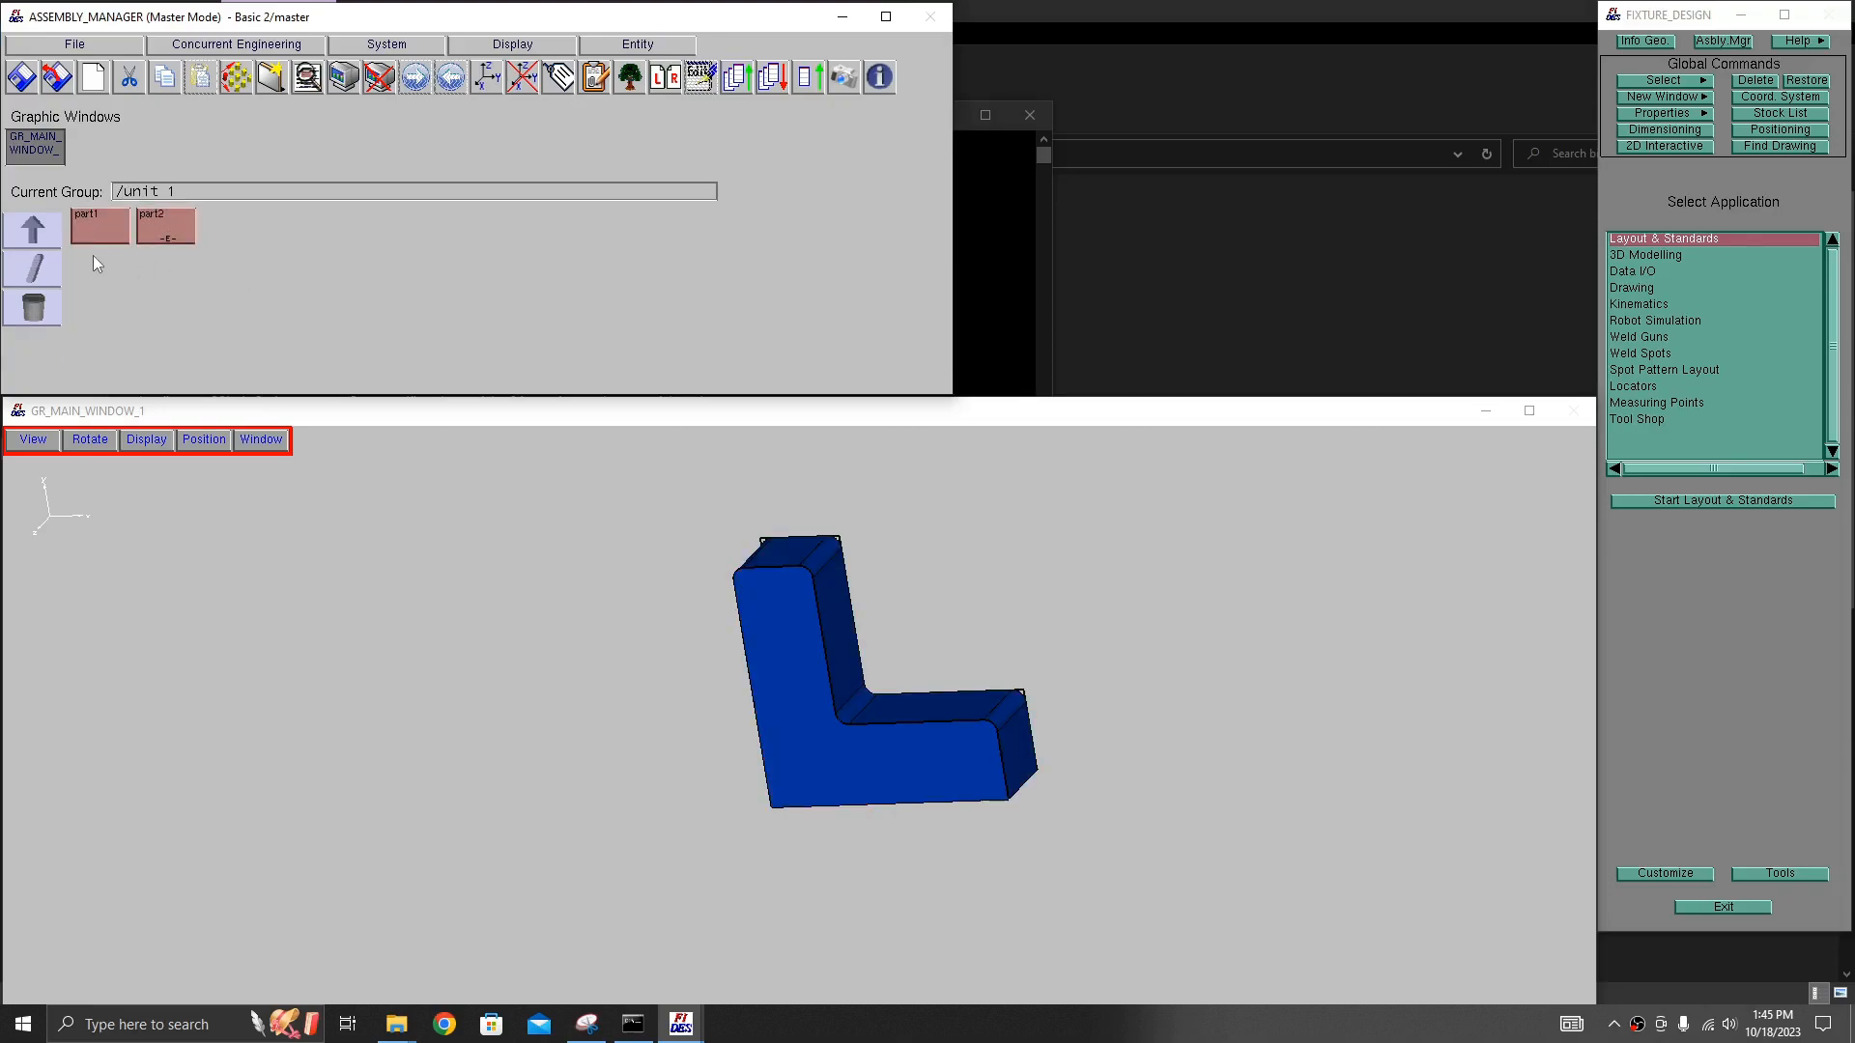
click(39, 261)
double_click(170, 223)
double_click(165, 232)
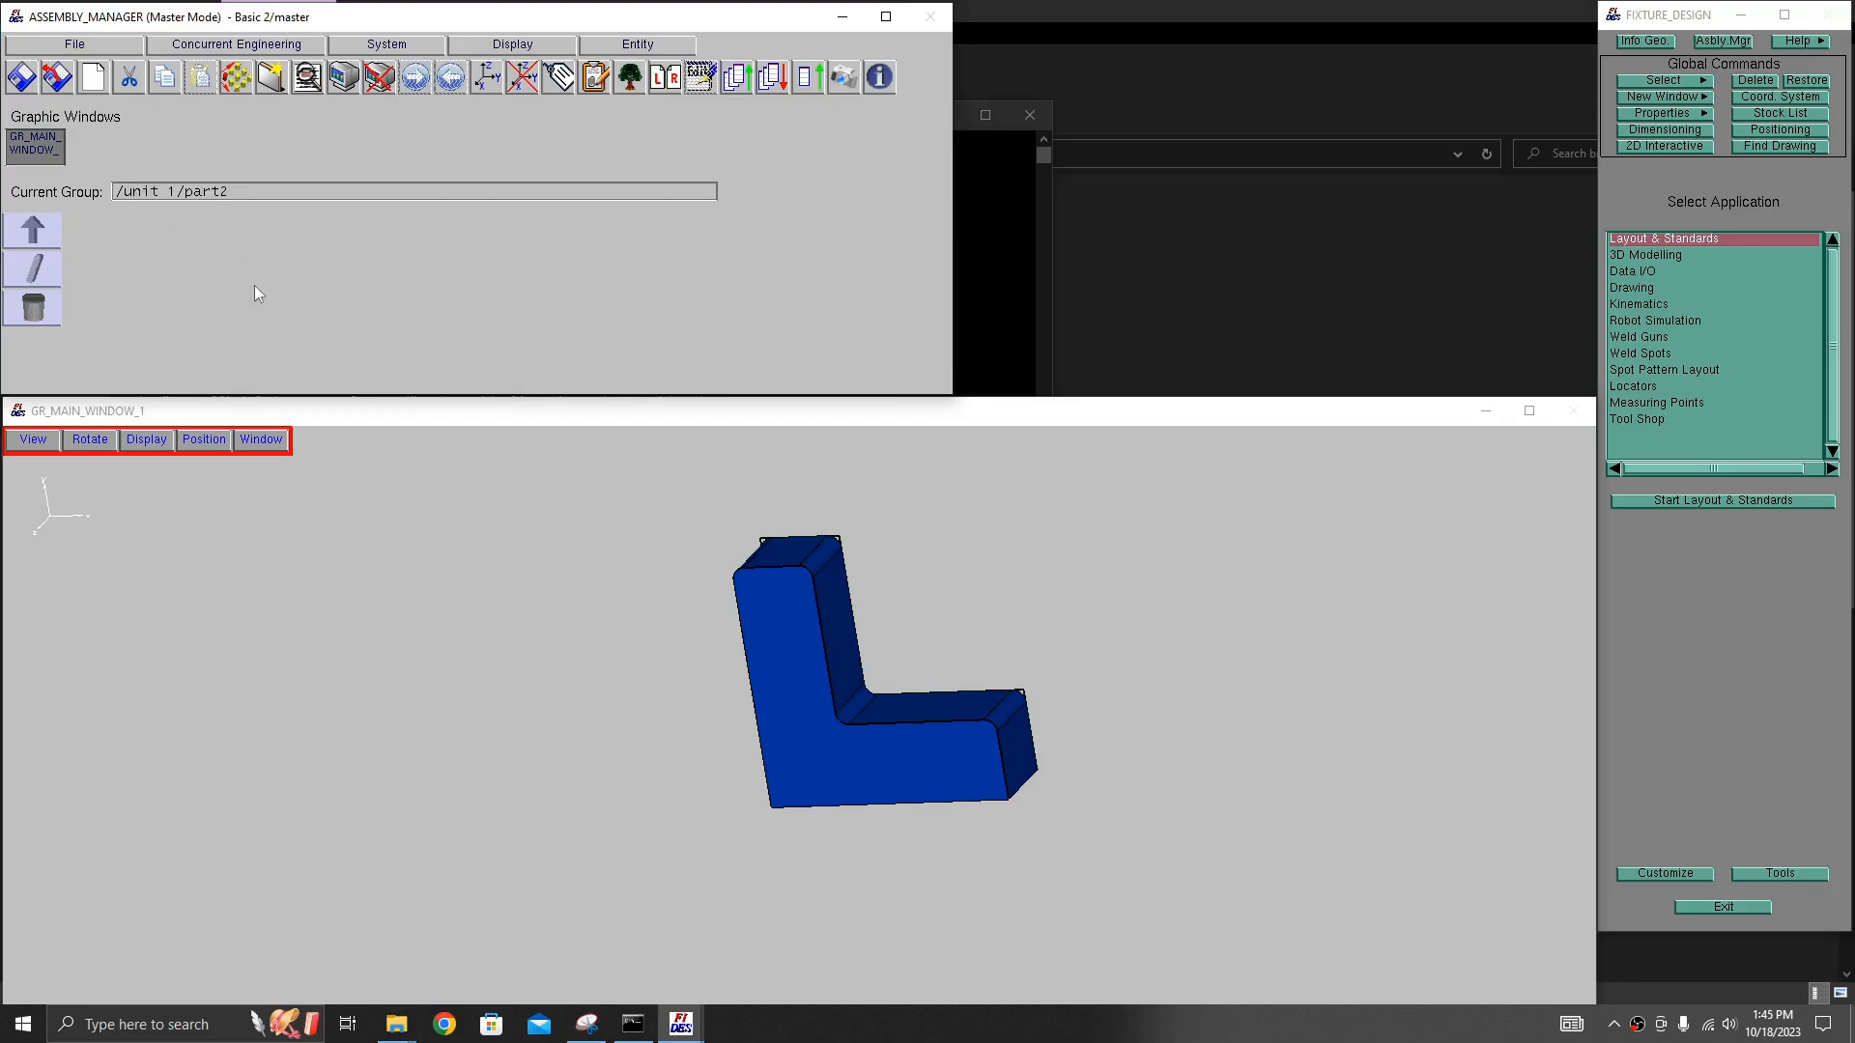
click(43, 270)
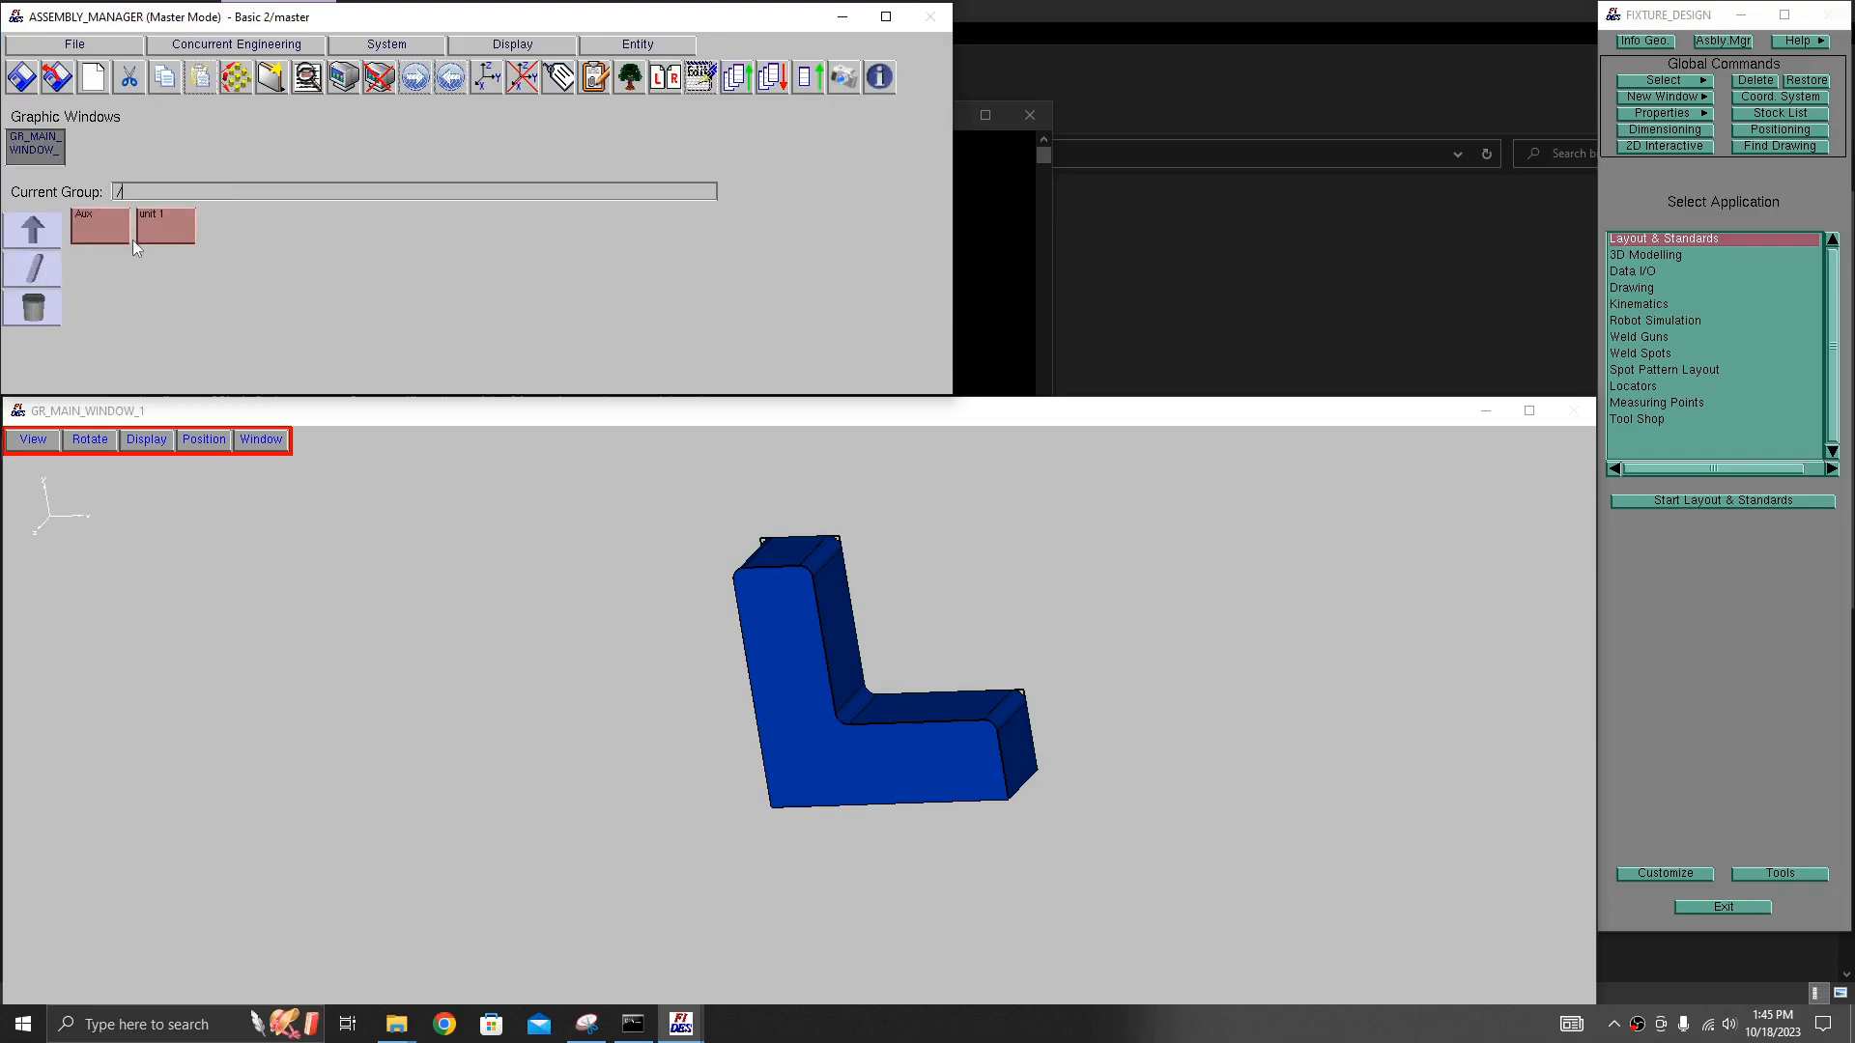
double_click(162, 225)
double_click(166, 228)
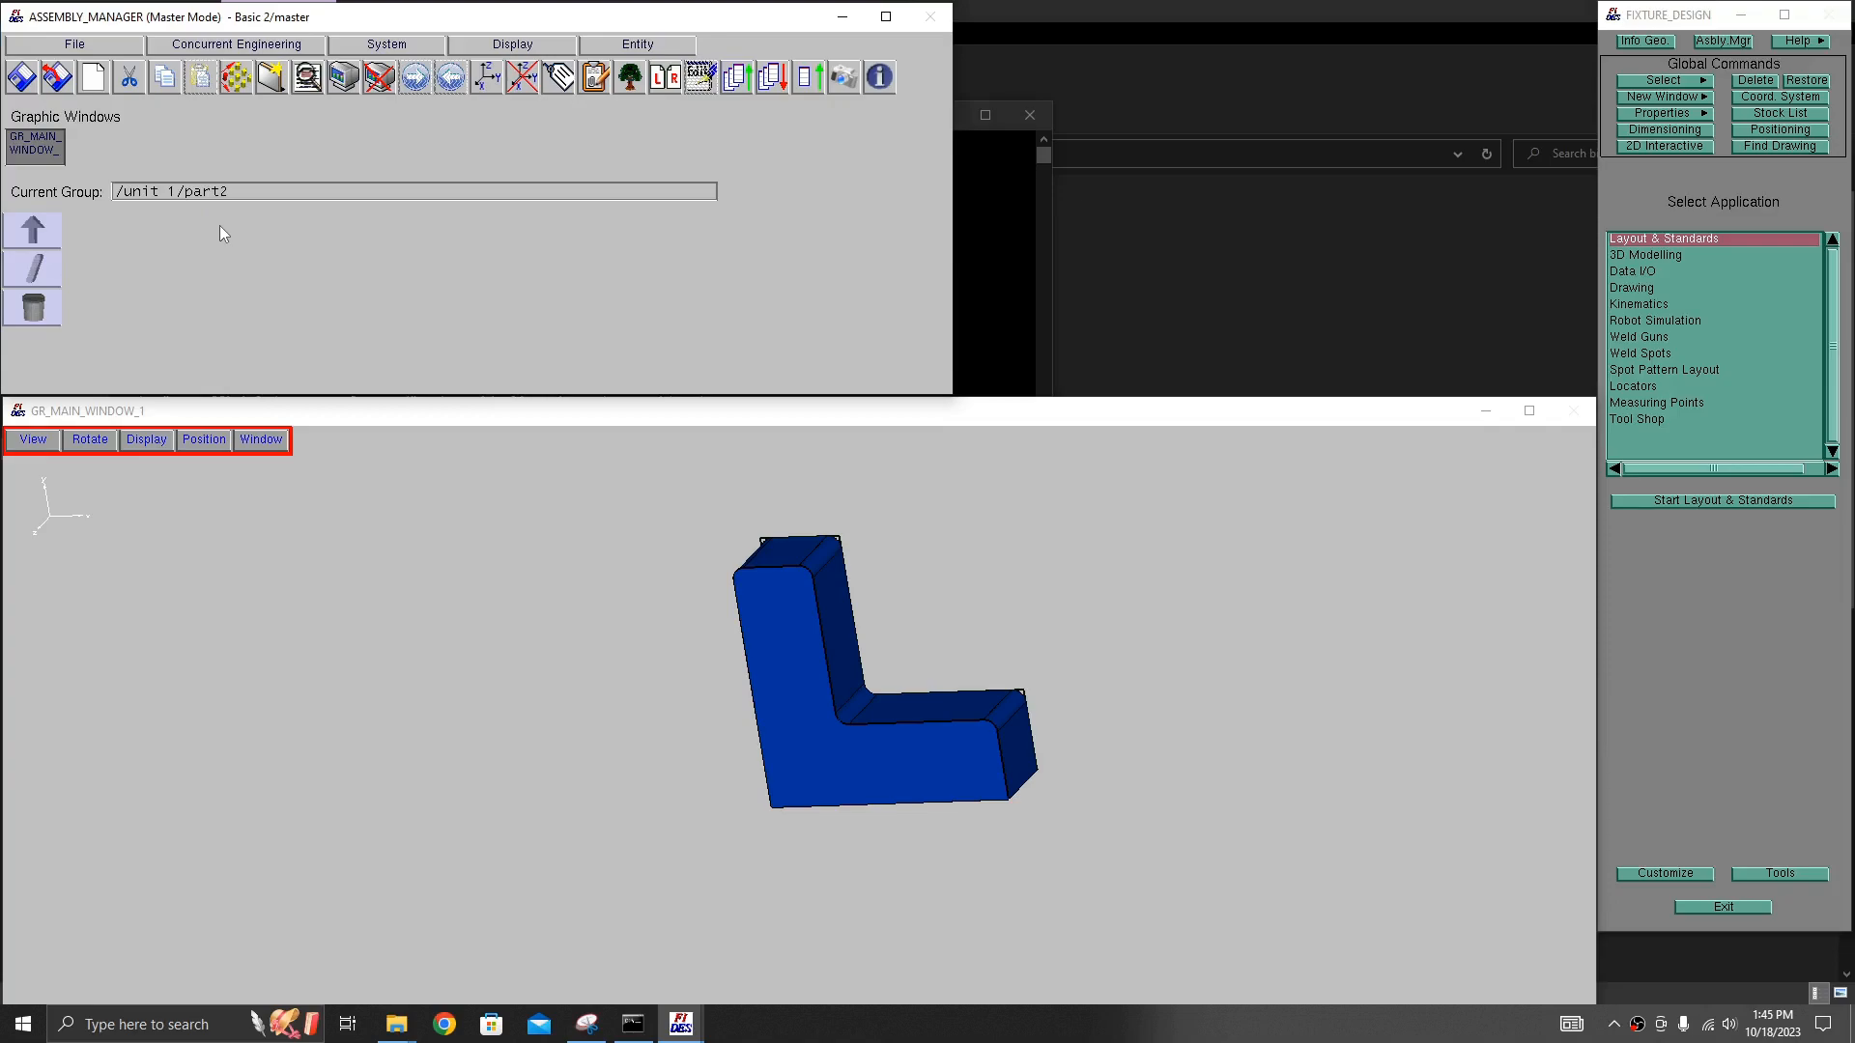
click(41, 233)
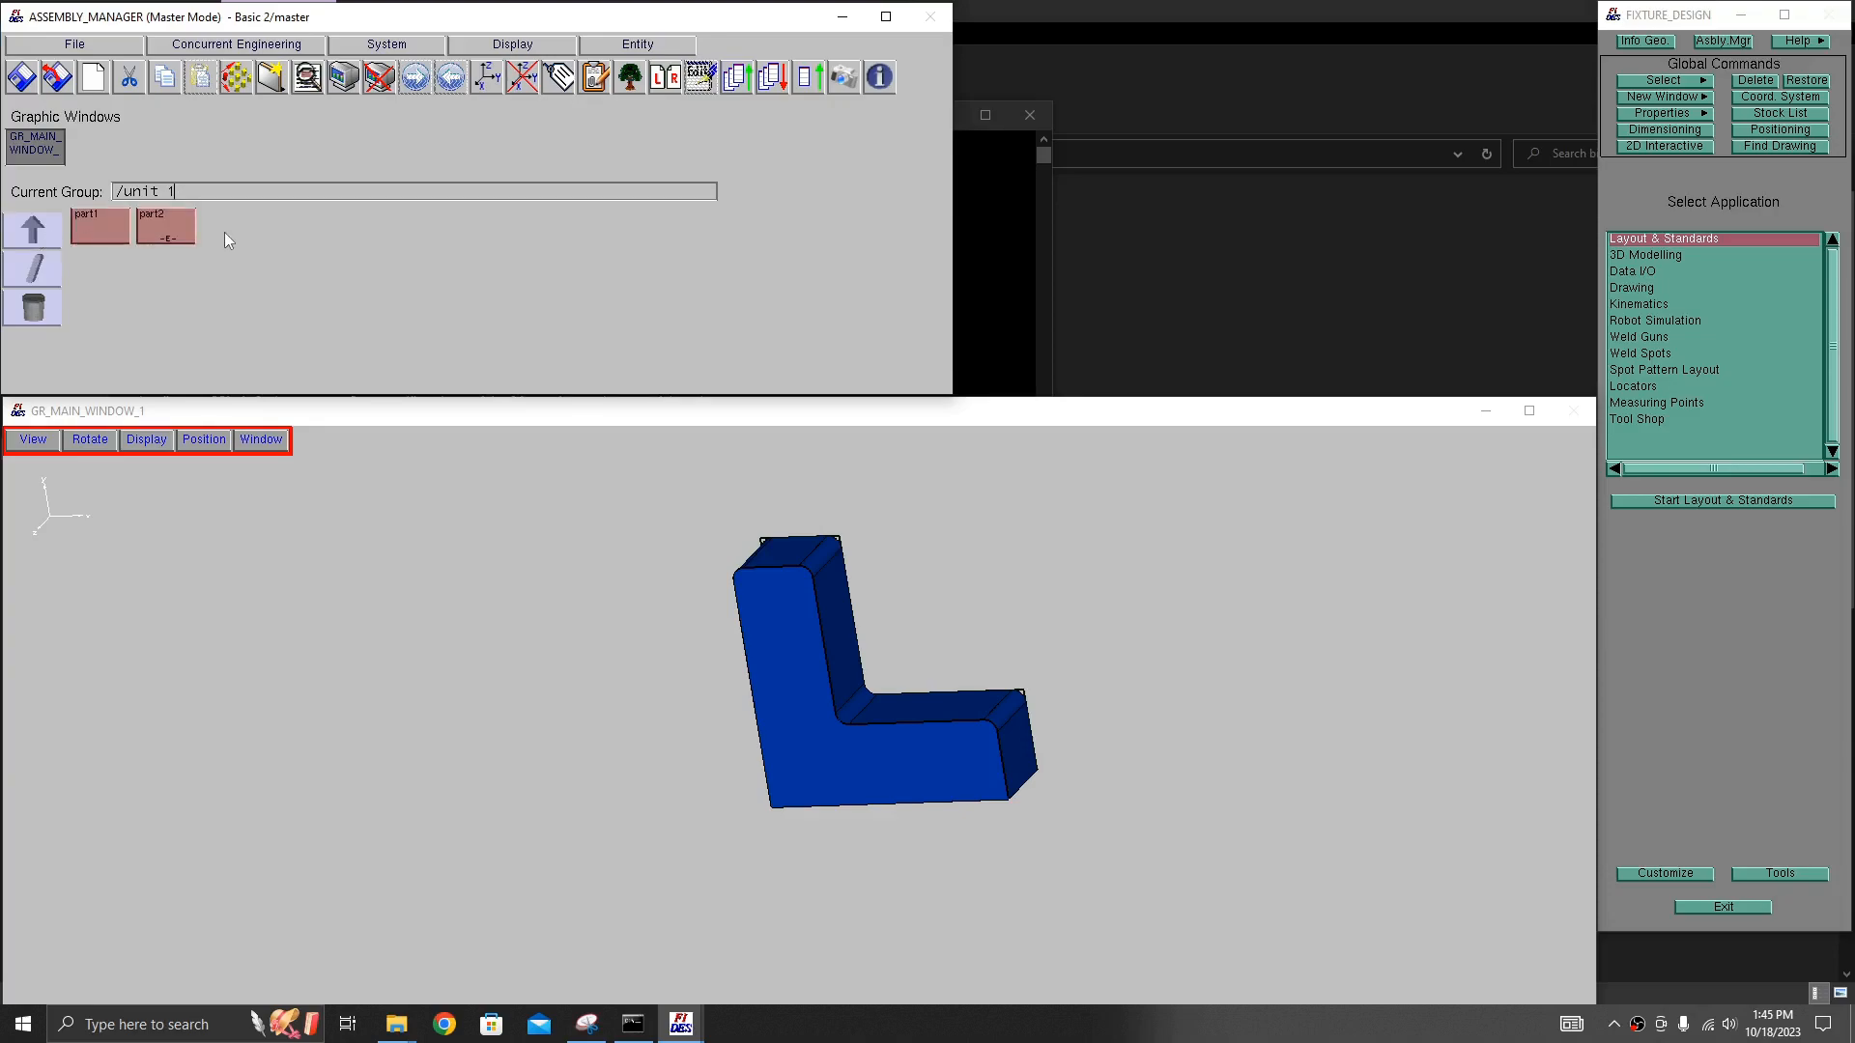
click(35, 237)
click(45, 315)
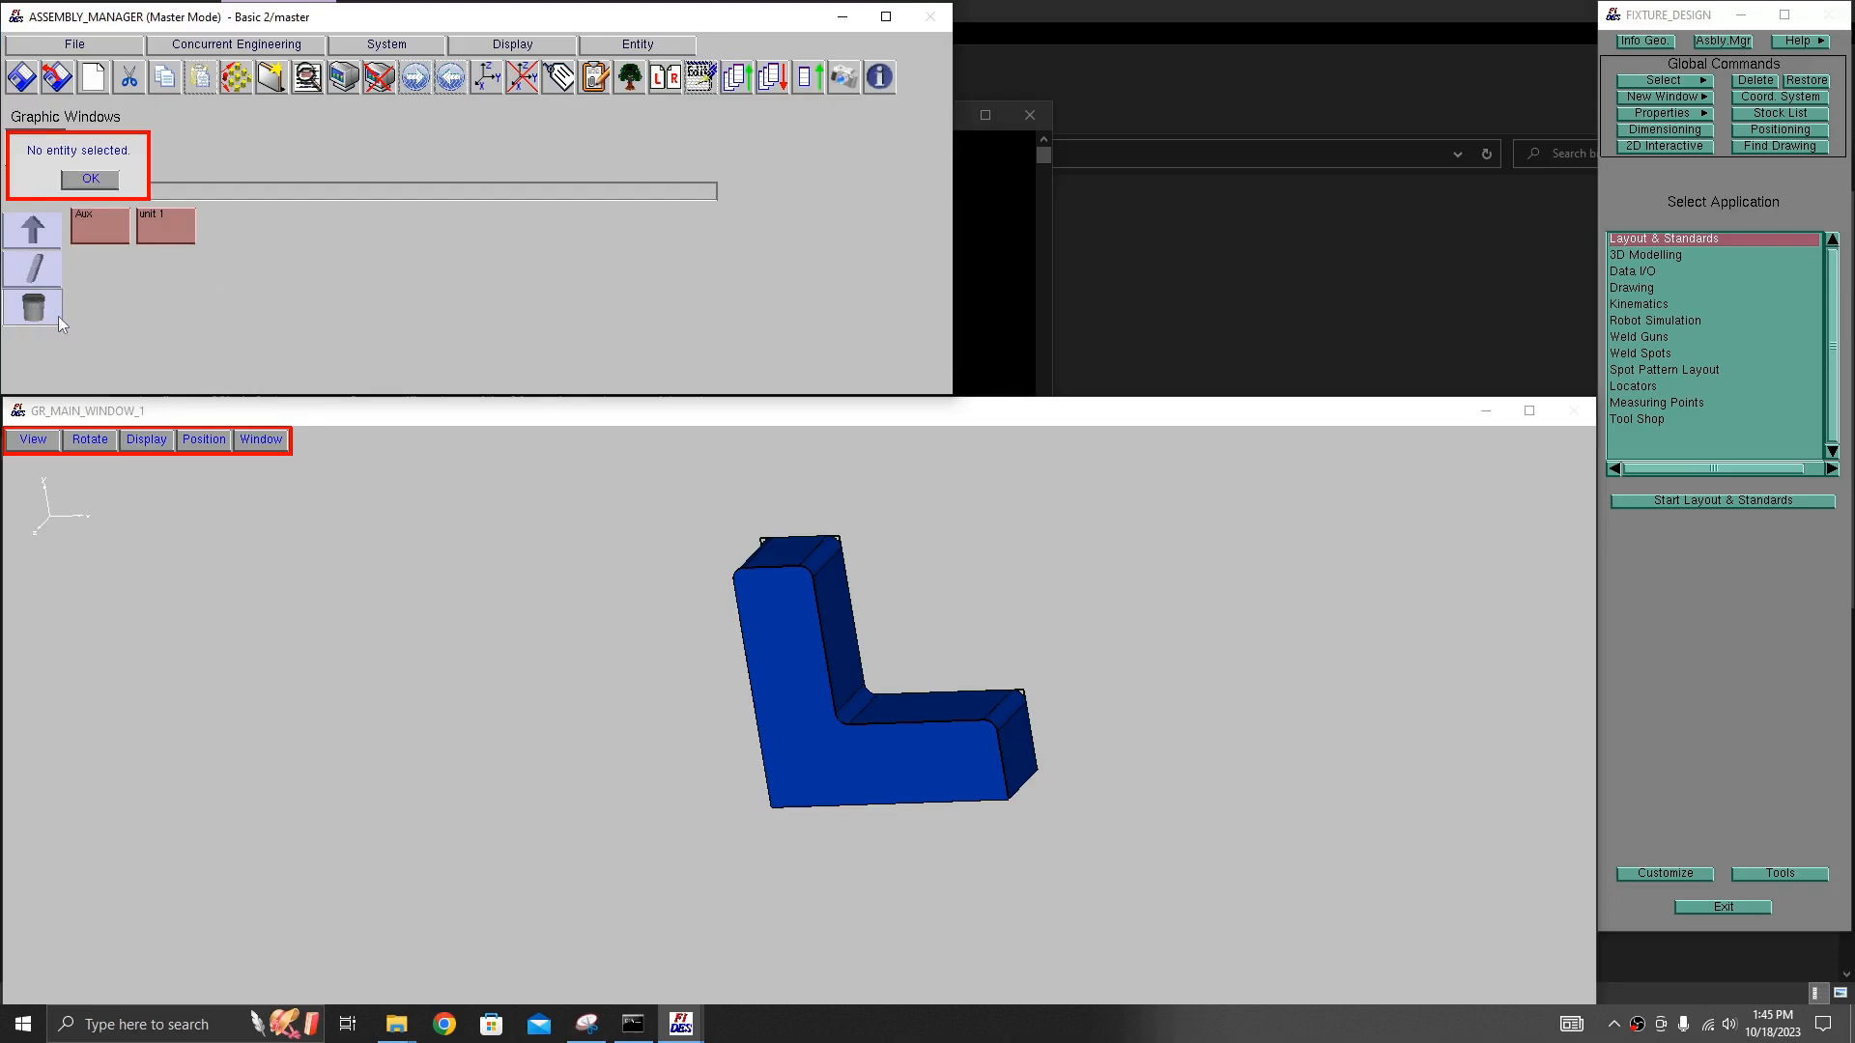
click(111, 179)
mouse_move(161, 230)
mouse_down()
mouse_move(121, 309)
mouse_move(43, 306)
mouse_move(160, 251)
mouse_up()
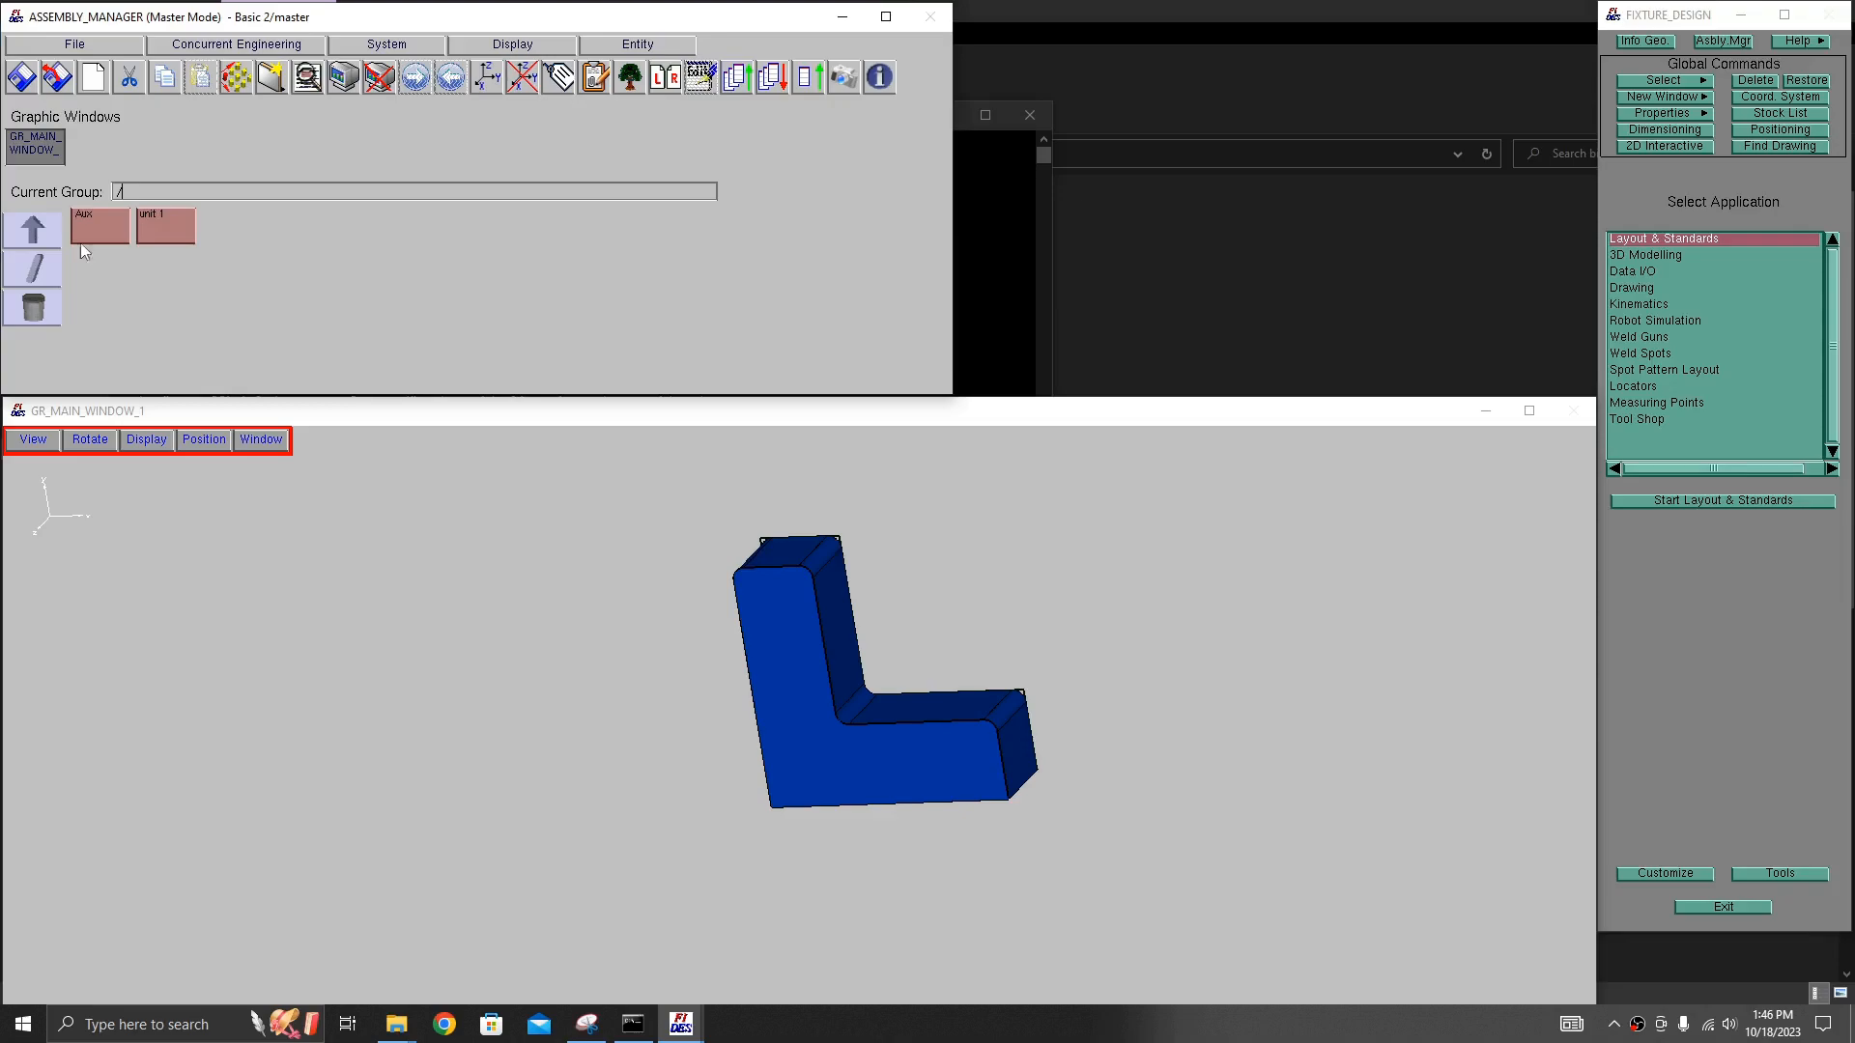
- Open unit 1 and hide its part1 group in the graphic window
double_click(166, 224)
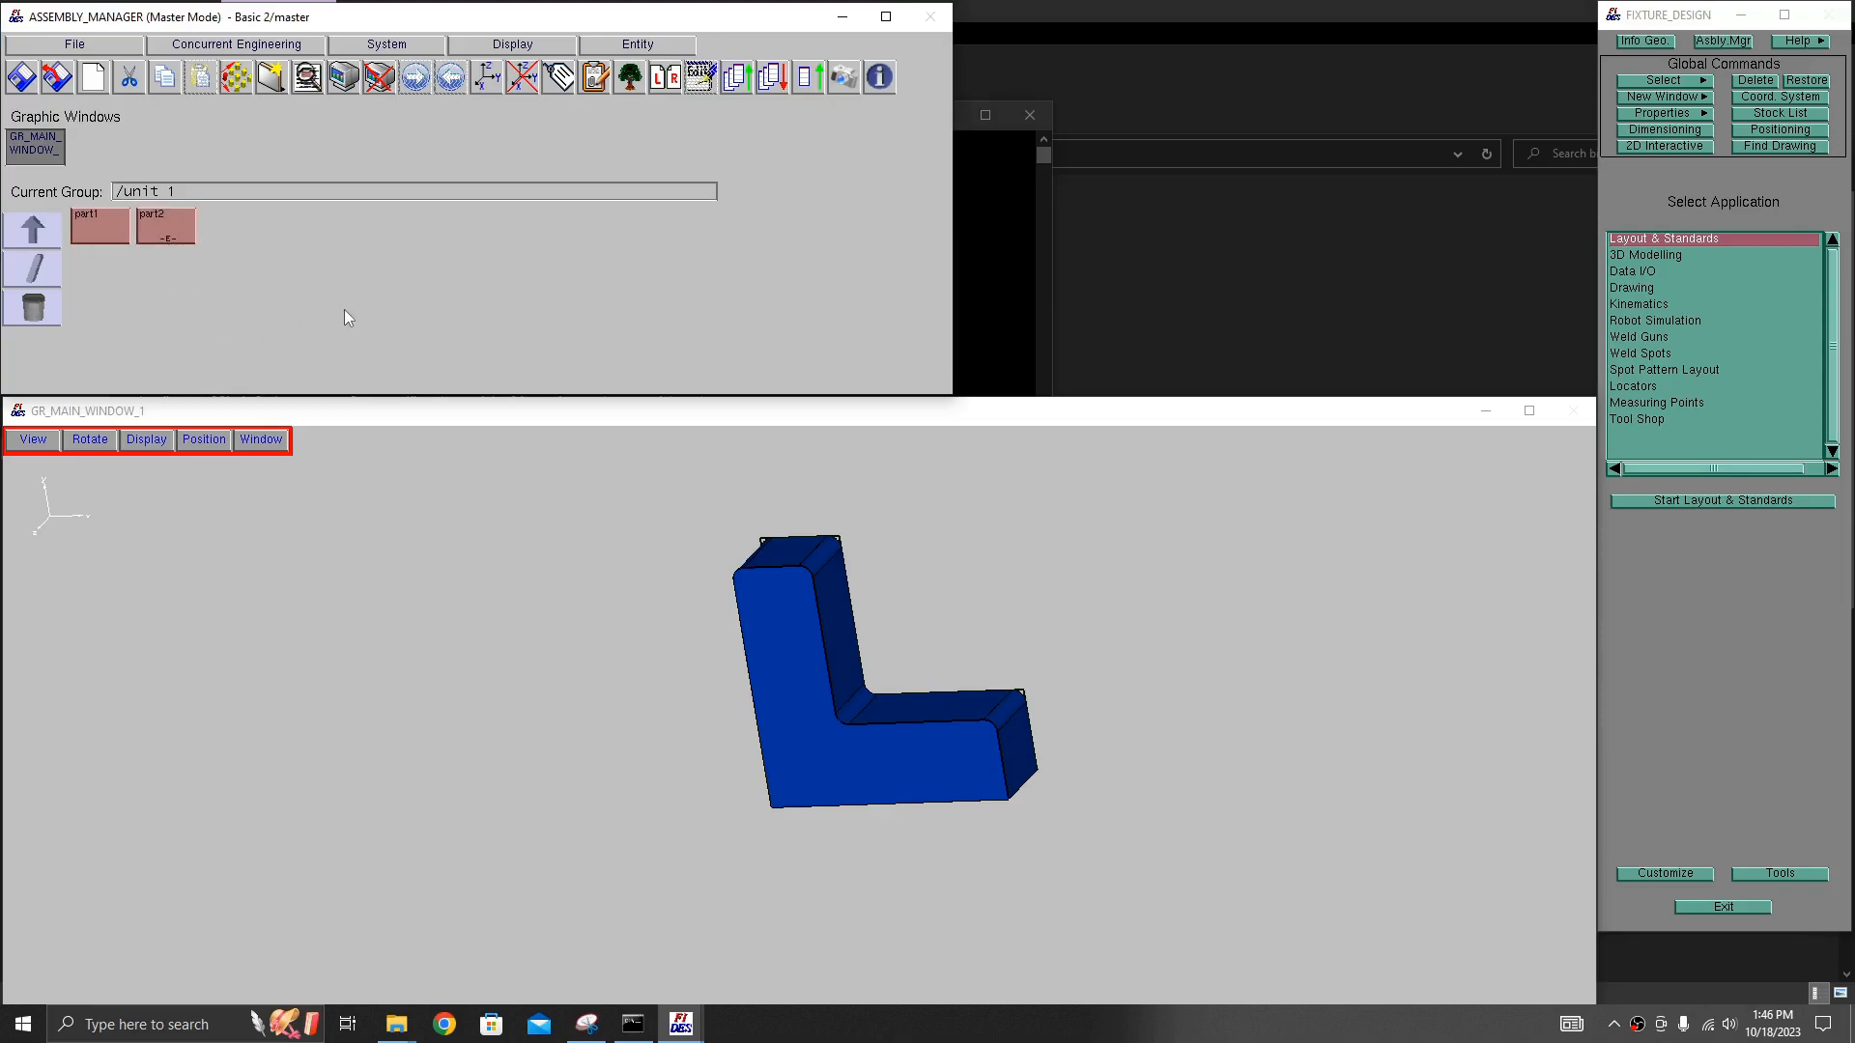
click(110, 232)
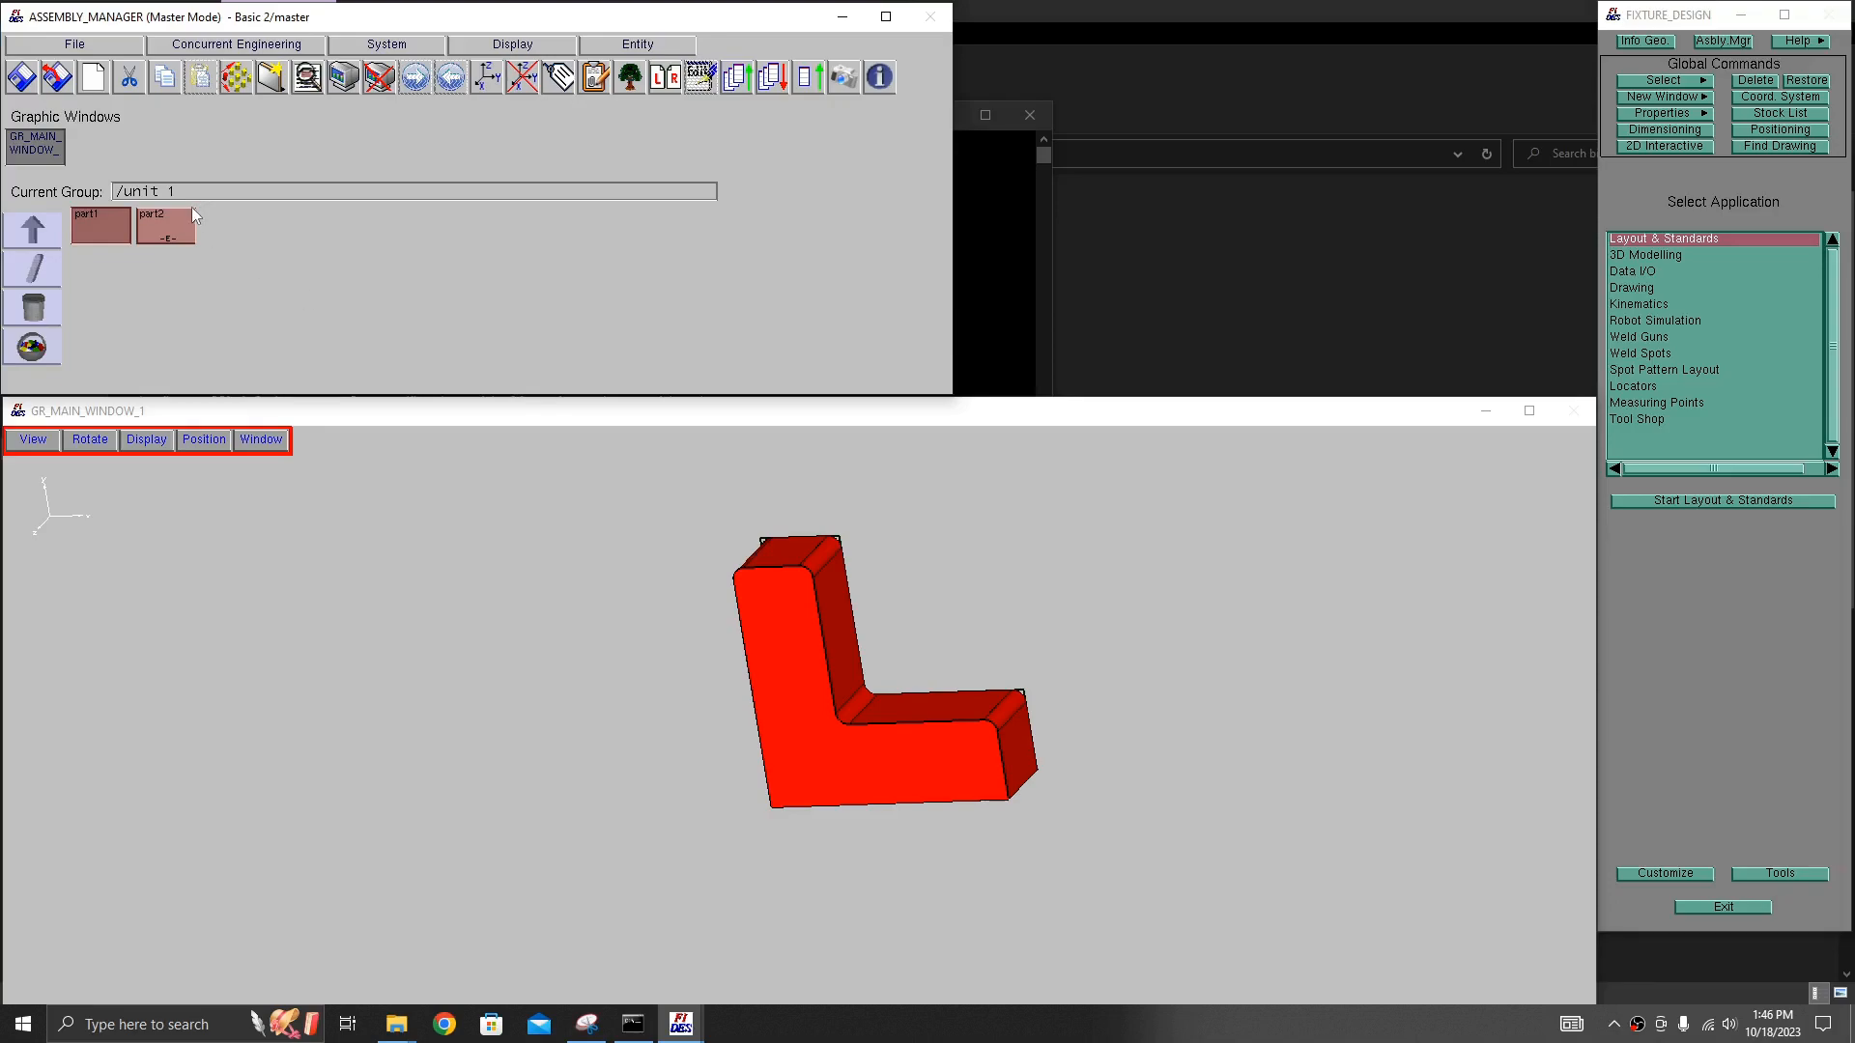
click(380, 79)
click(462, 302)
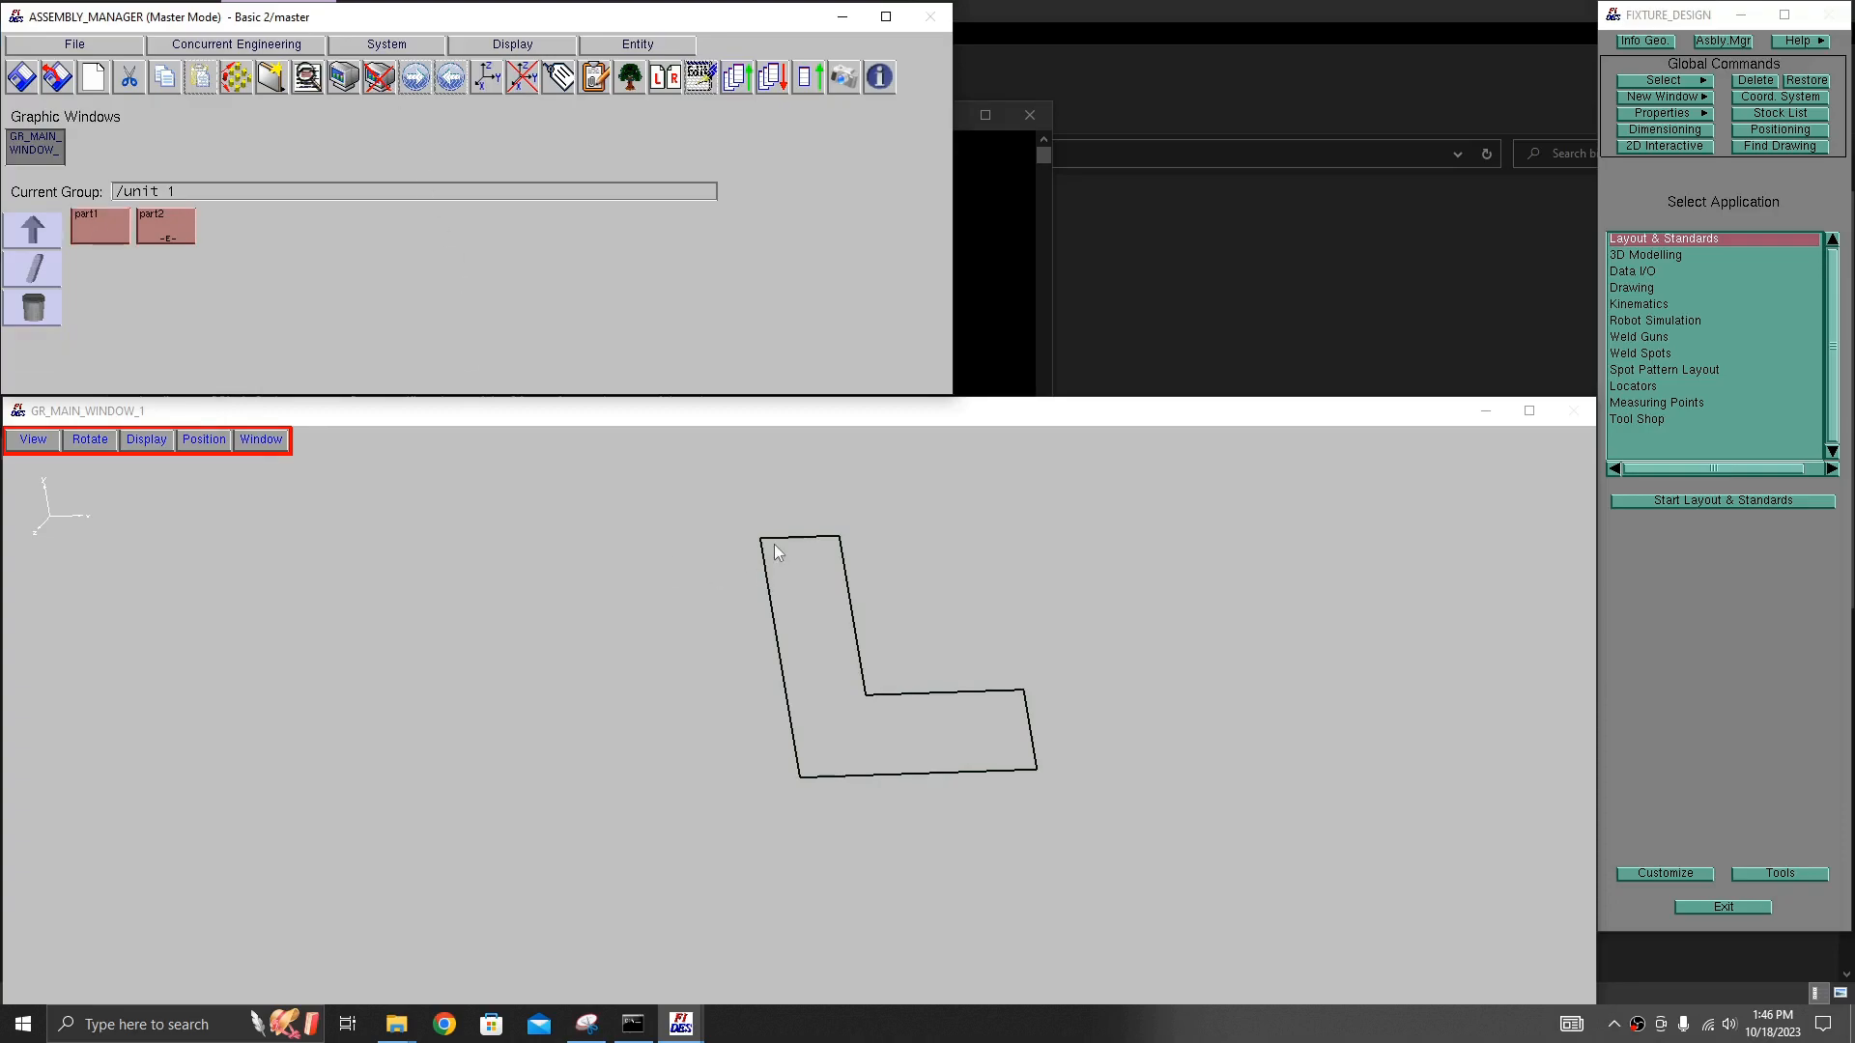
- Move the Aux group from the top level through unit 1 into the part1 group
click(46, 268)
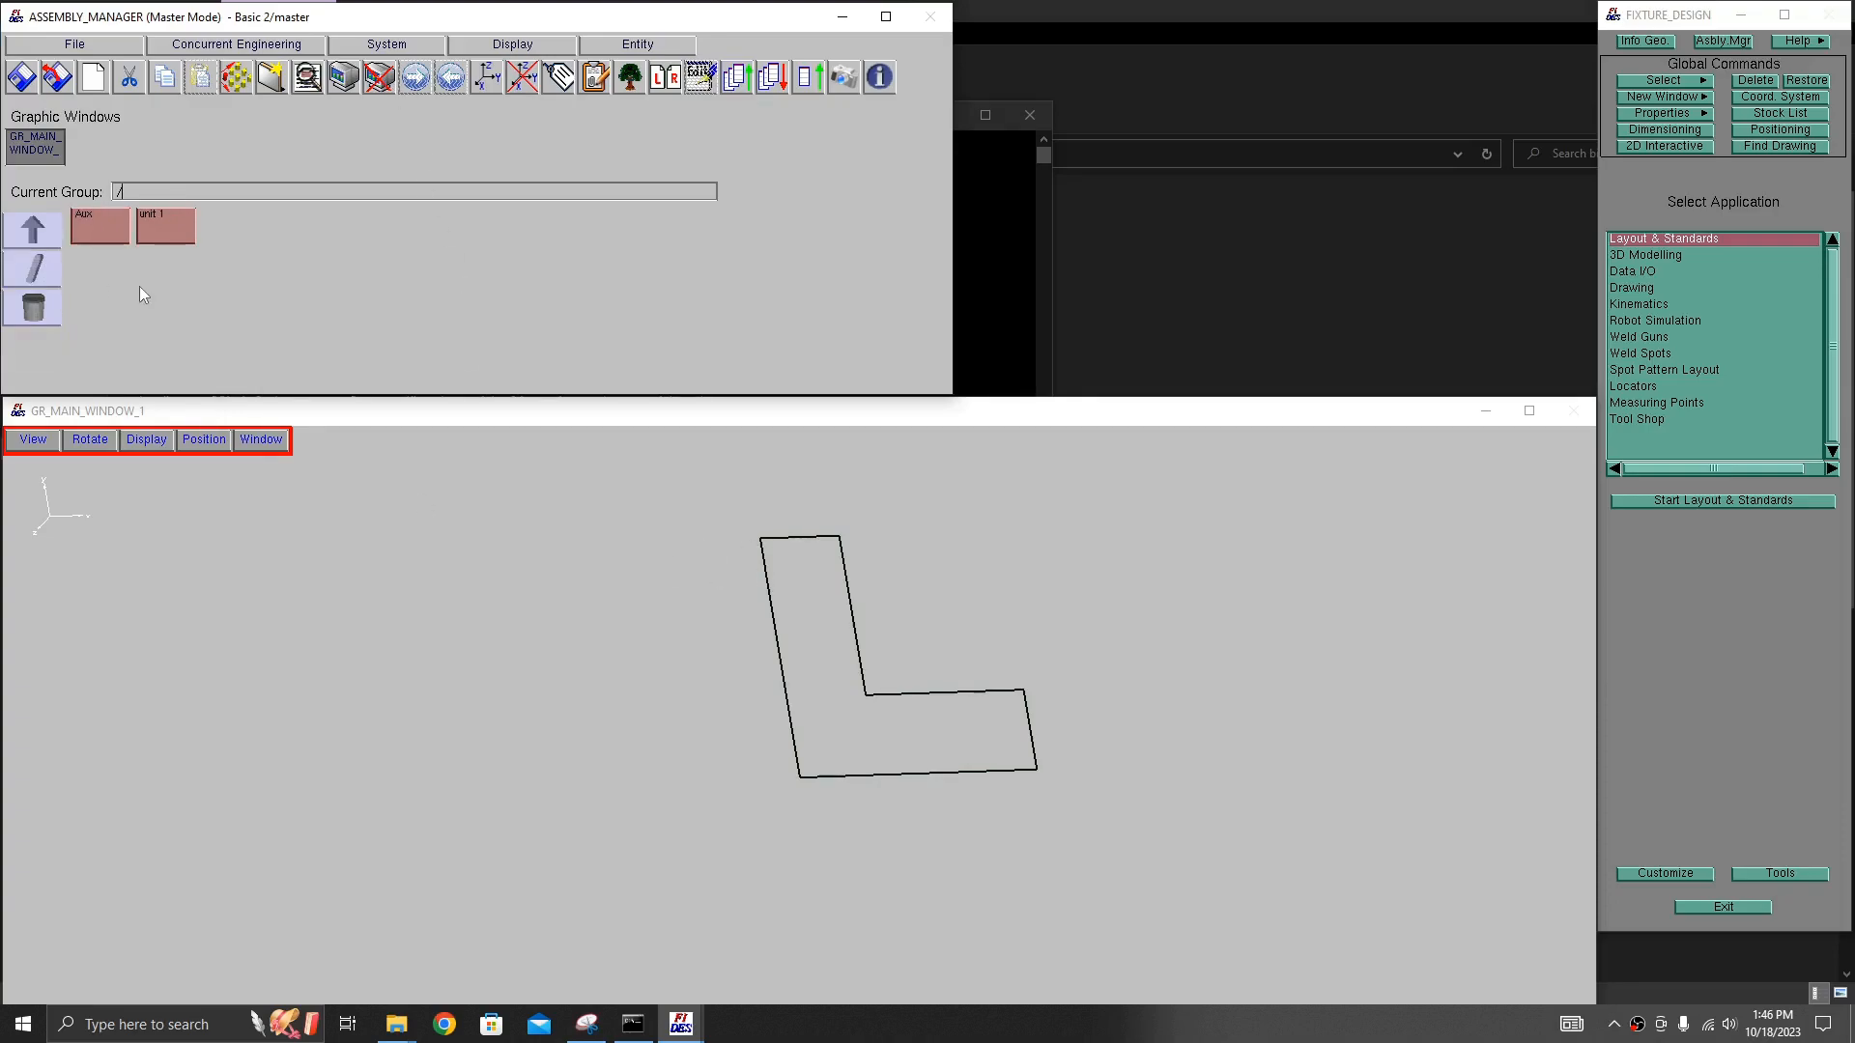
click(108, 228)
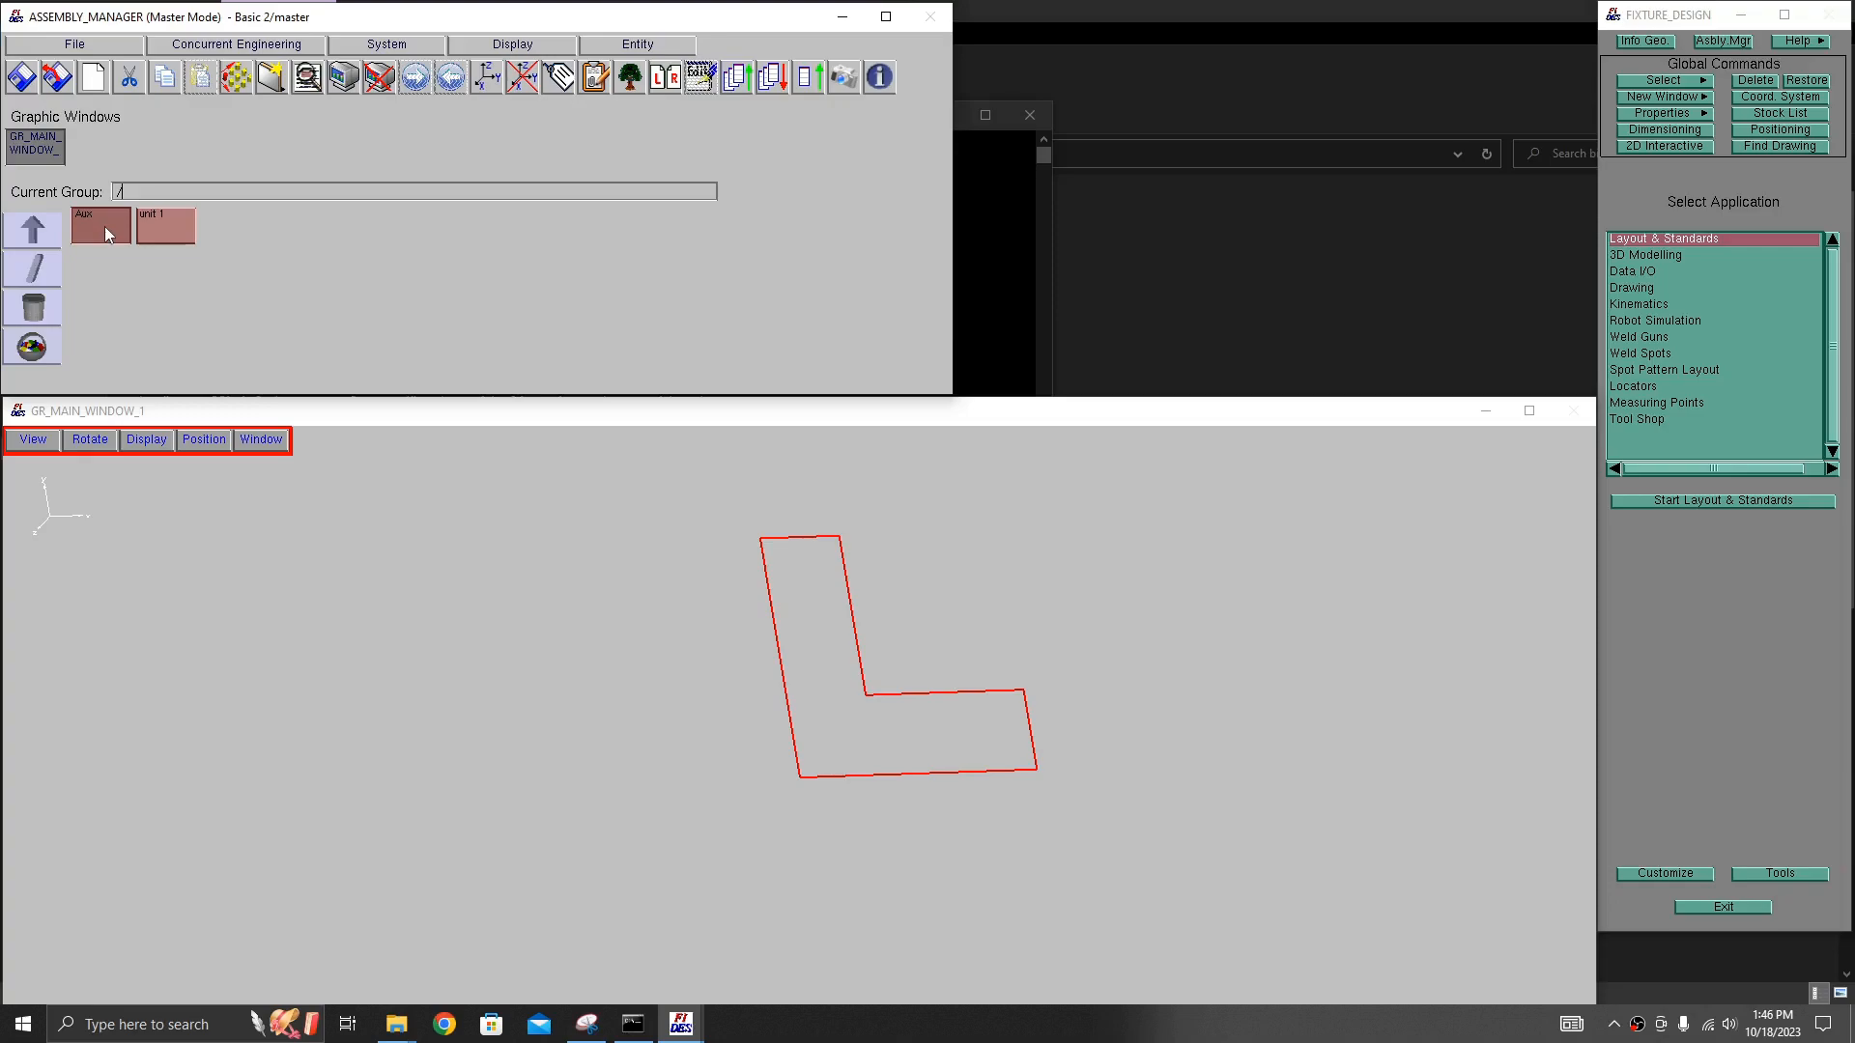
double_click(149, 228)
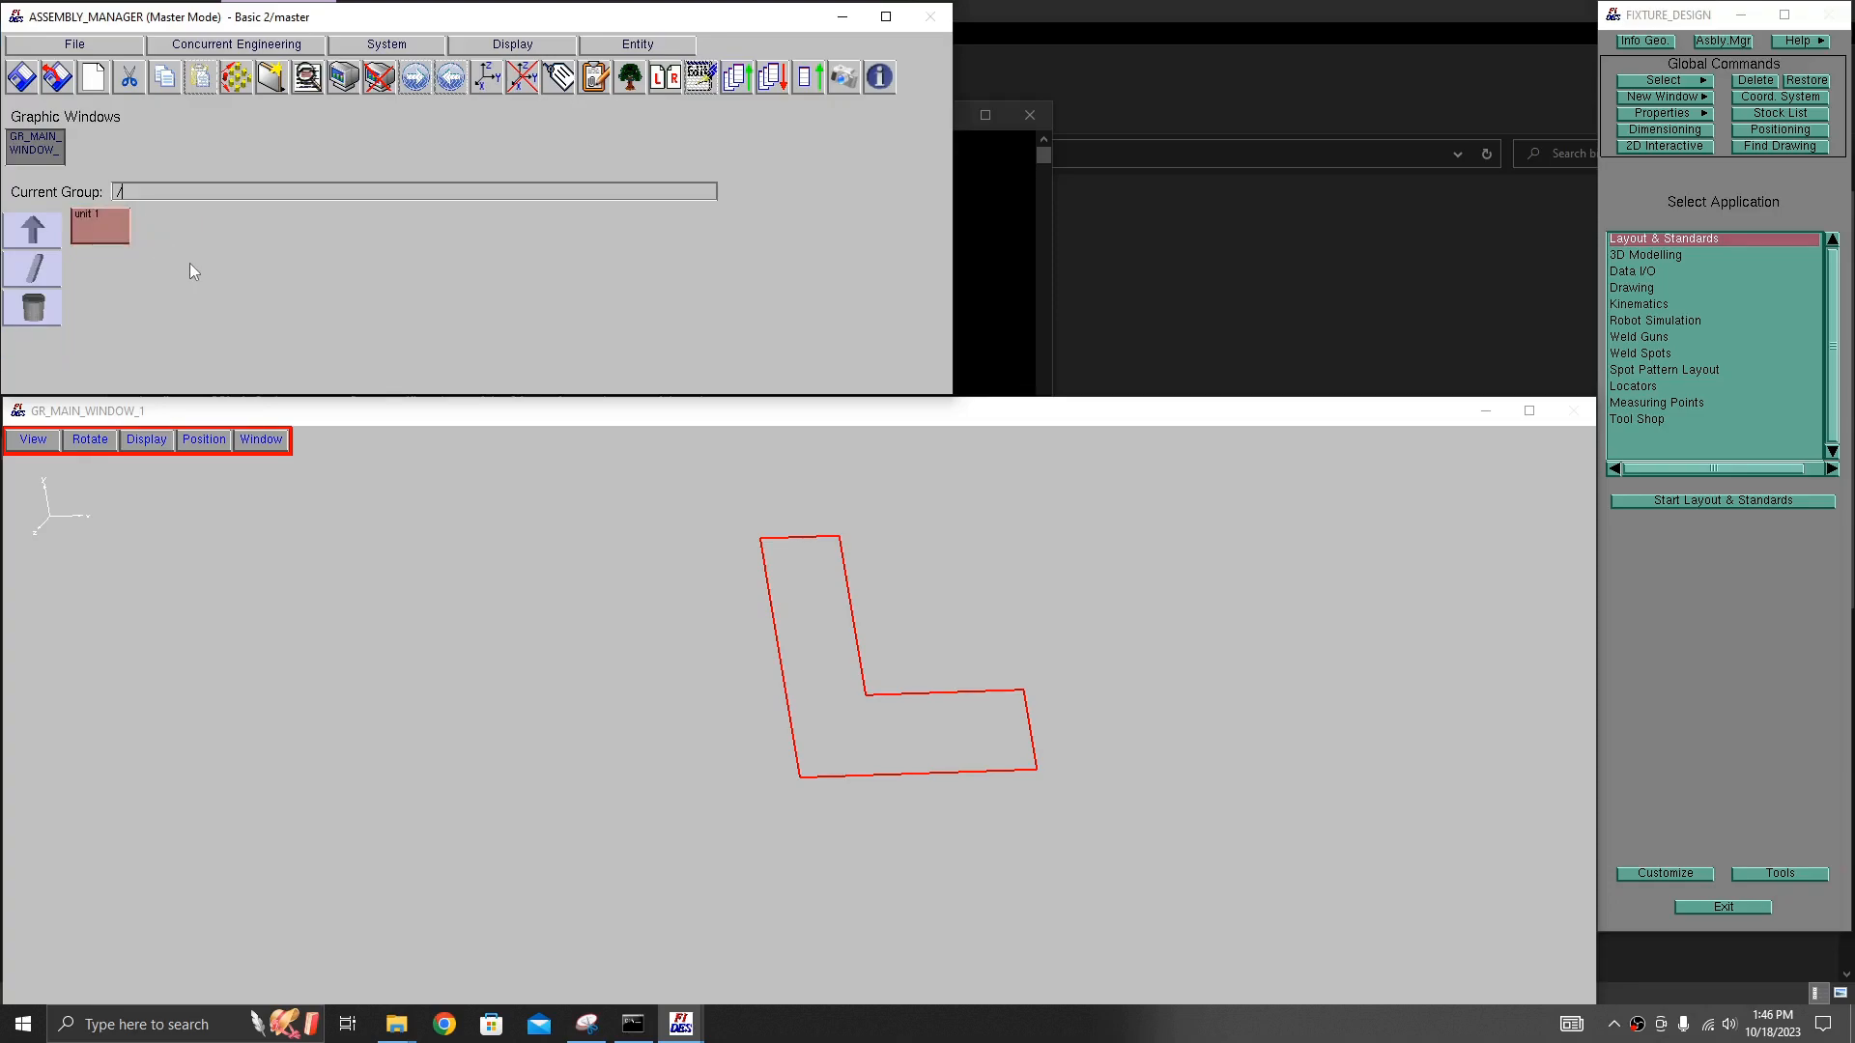
drag(100, 223, 145, 224)
click(103, 230)
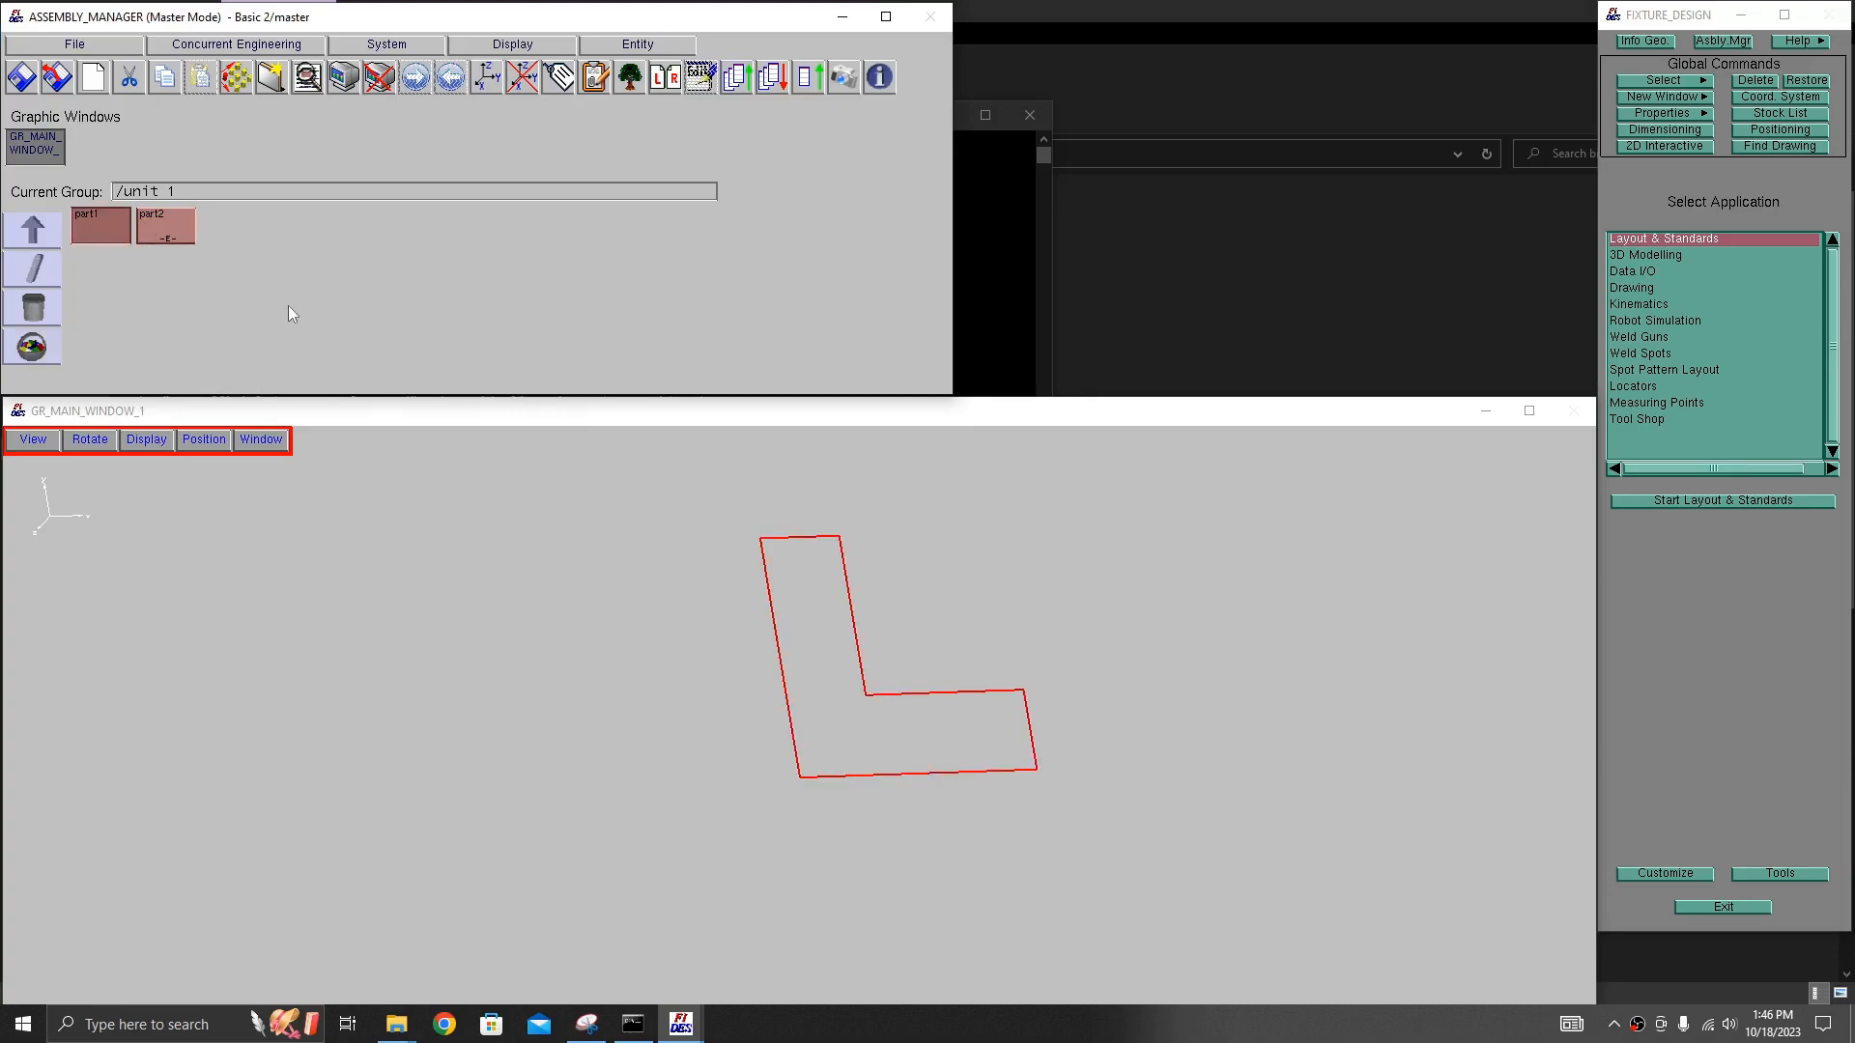
- Display part1 together with its wire in the graphic window, hide the whole group again and deselect it
click(343, 76)
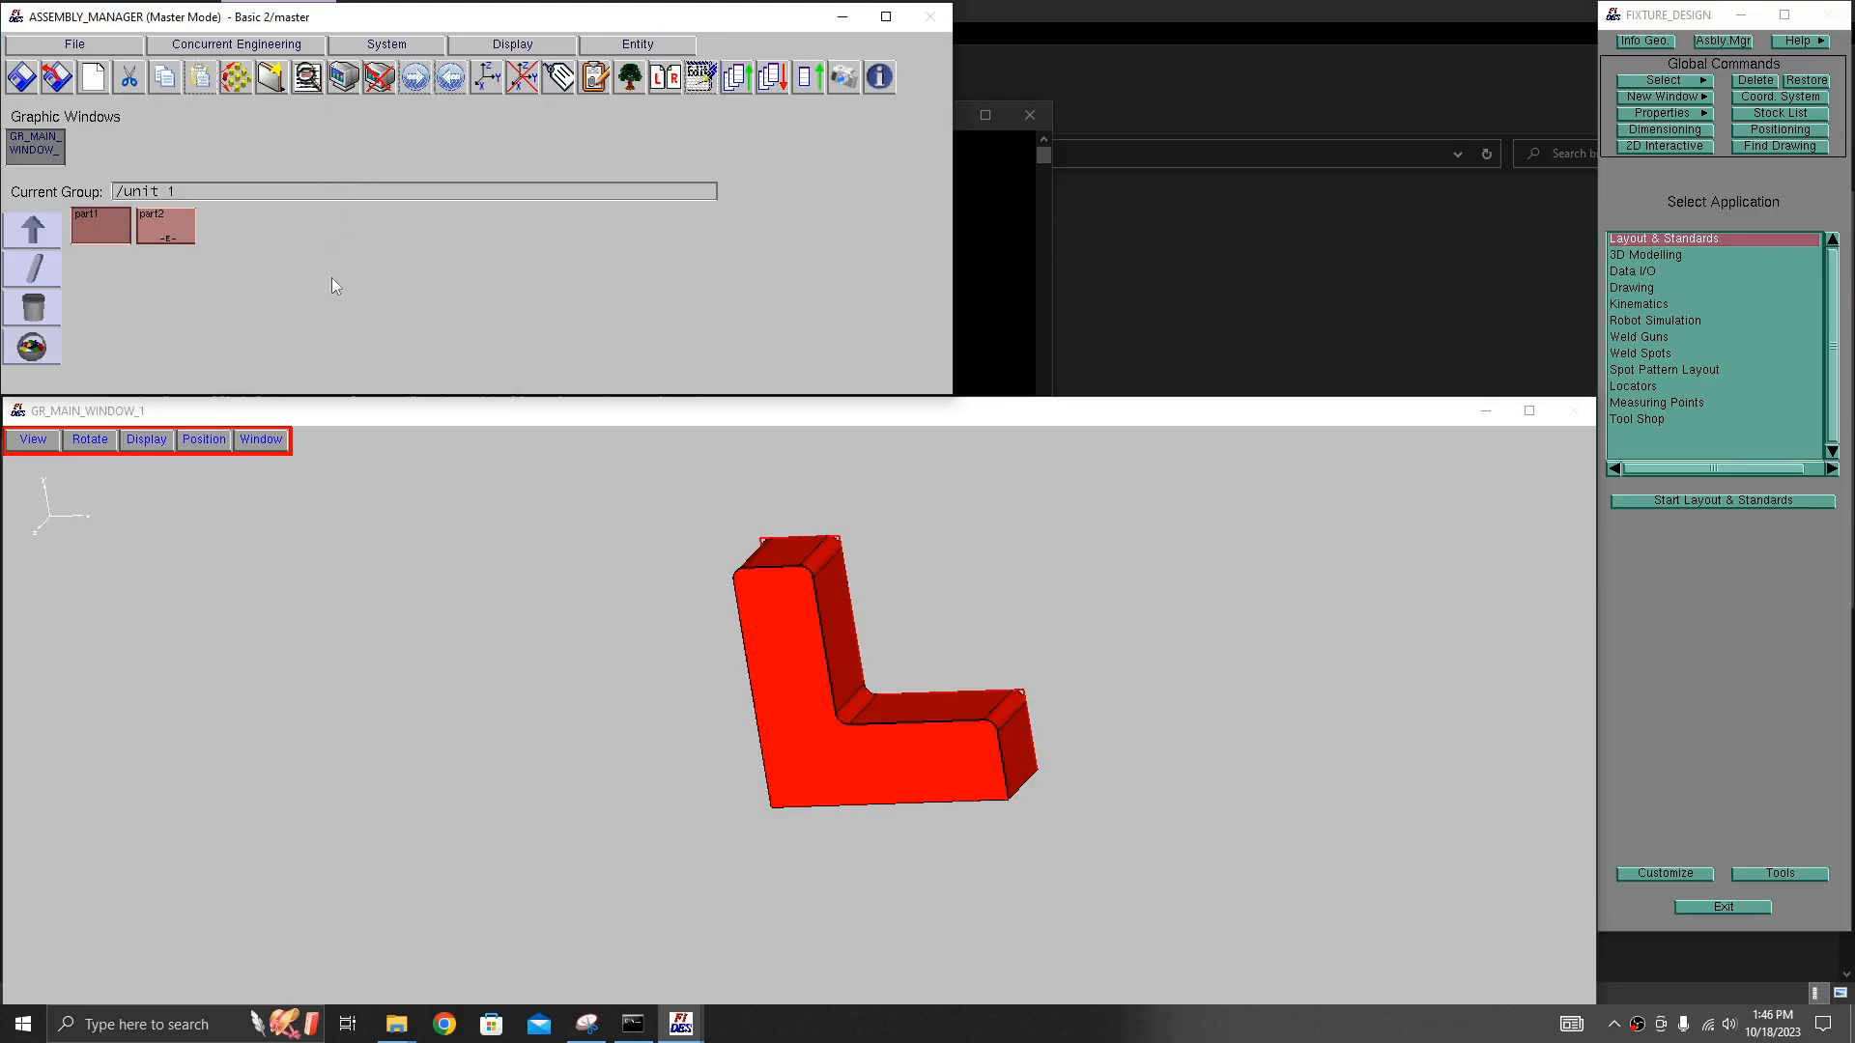
click(99, 226)
click(377, 82)
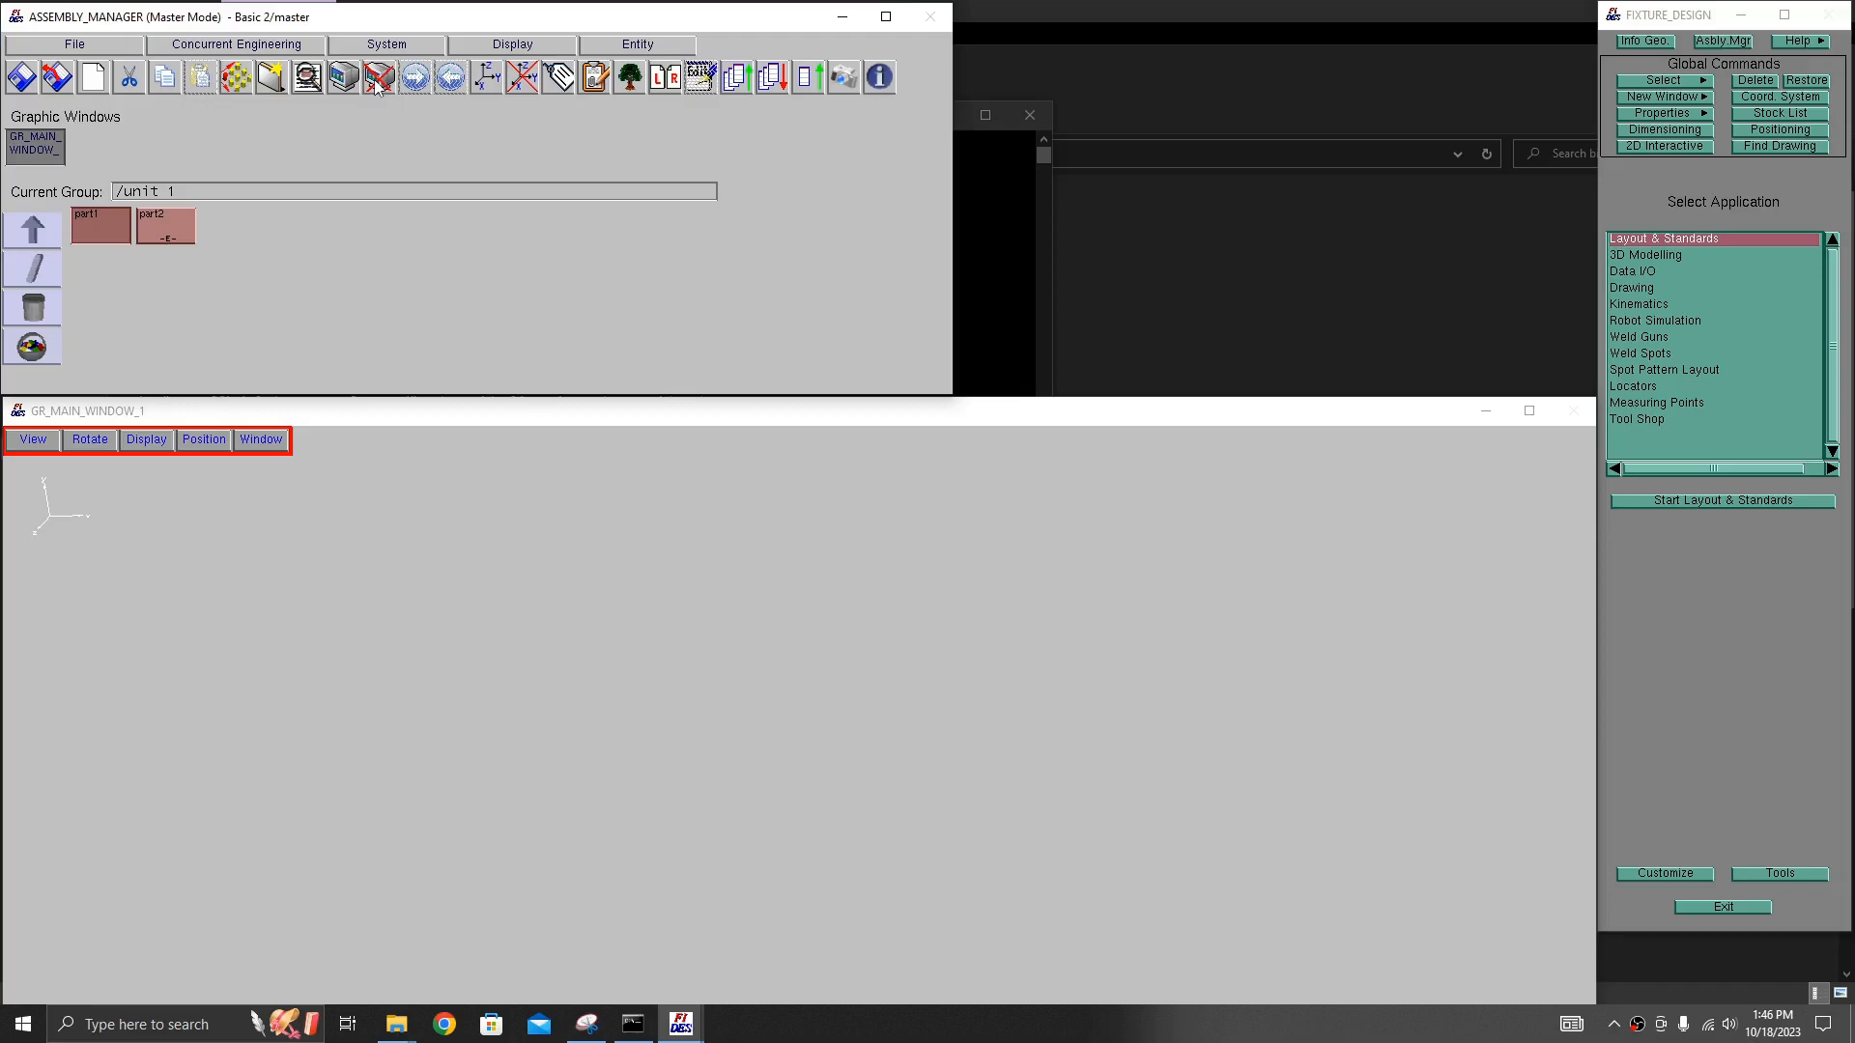
click(357, 263)
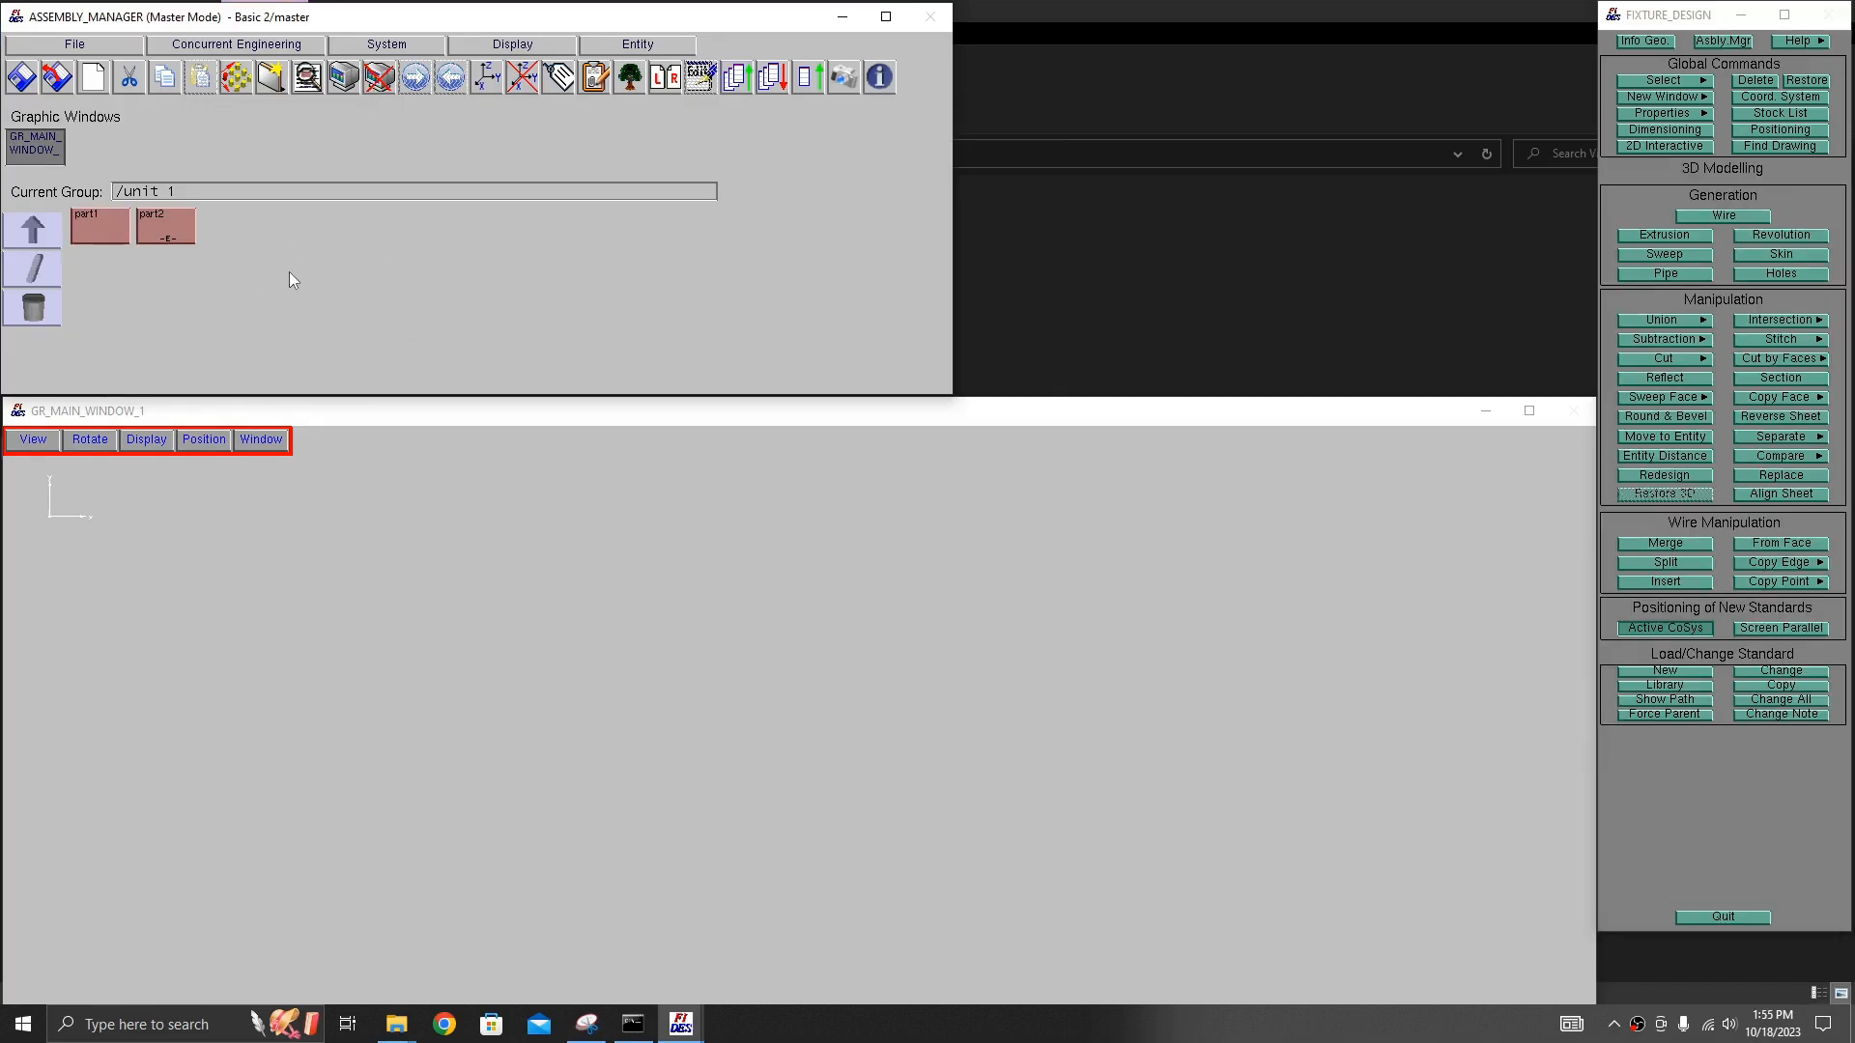
- In the part2 group, start a new wire with a vertical two-point line about 48.5 long, to the left of the origin
double_click(172, 228)
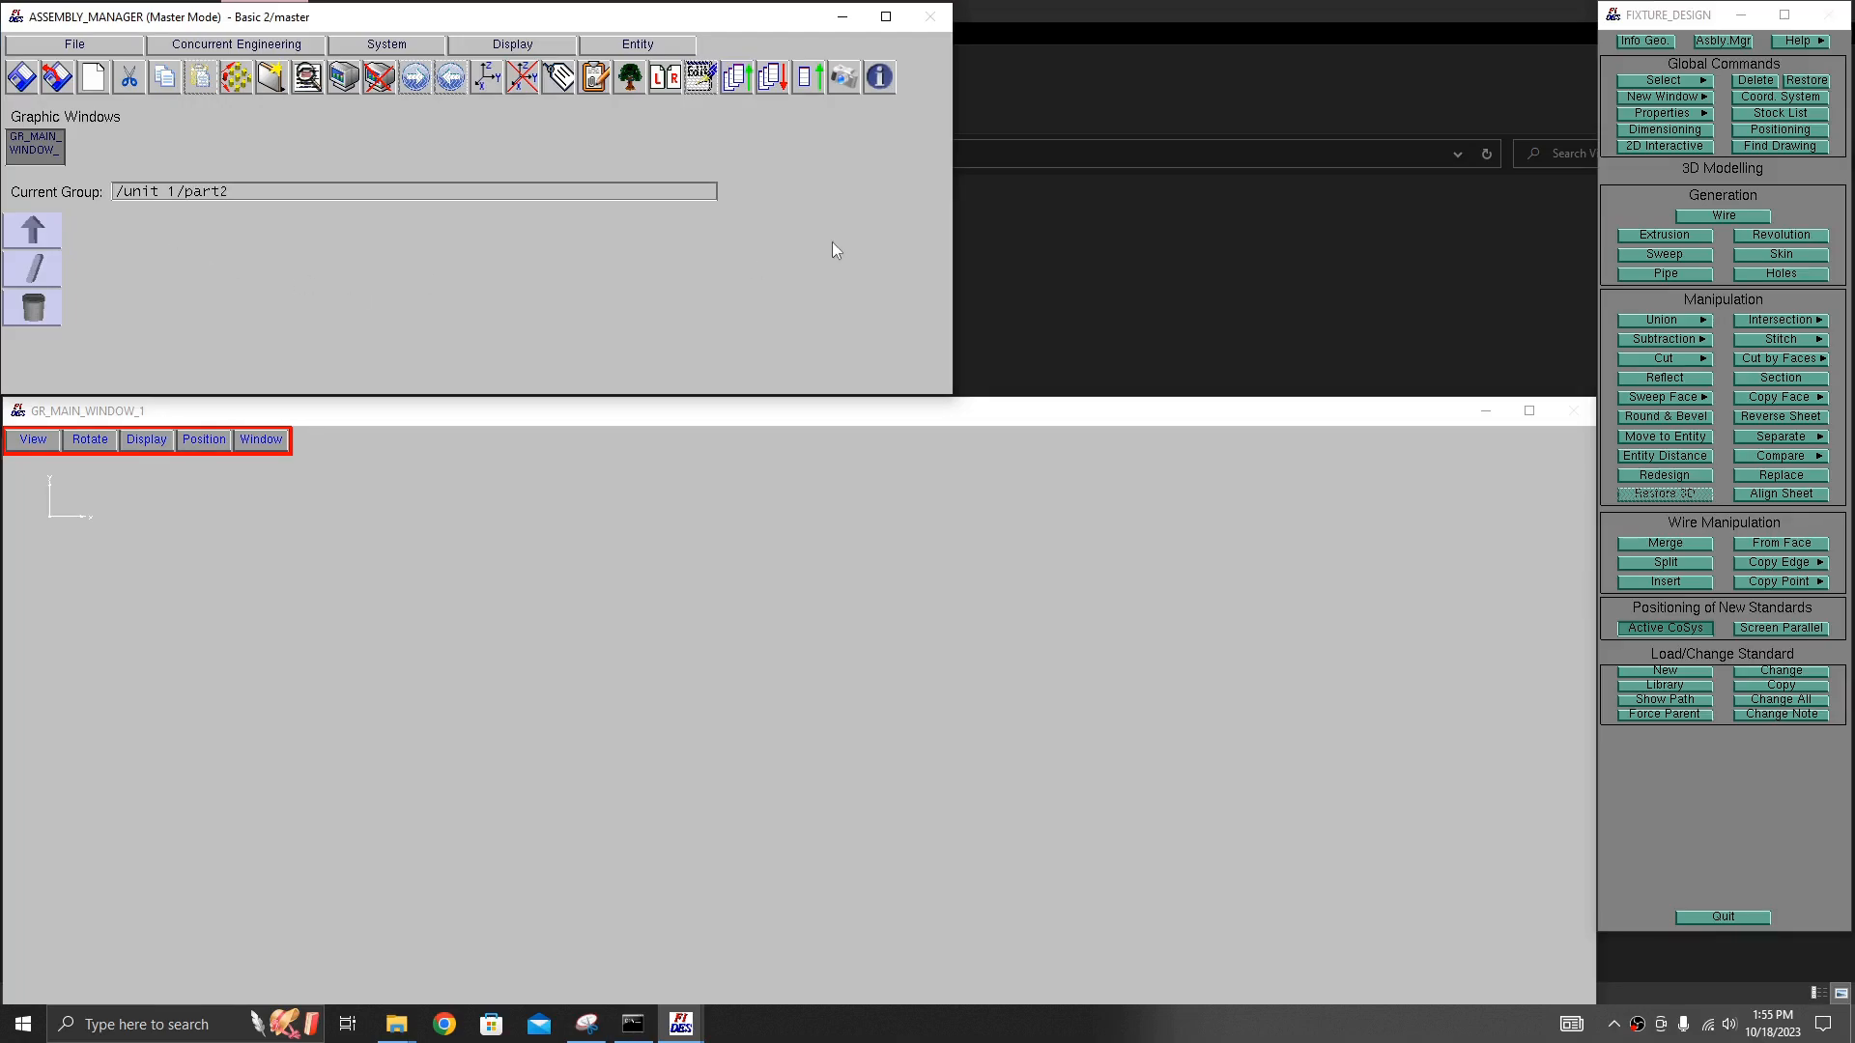
click(1736, 214)
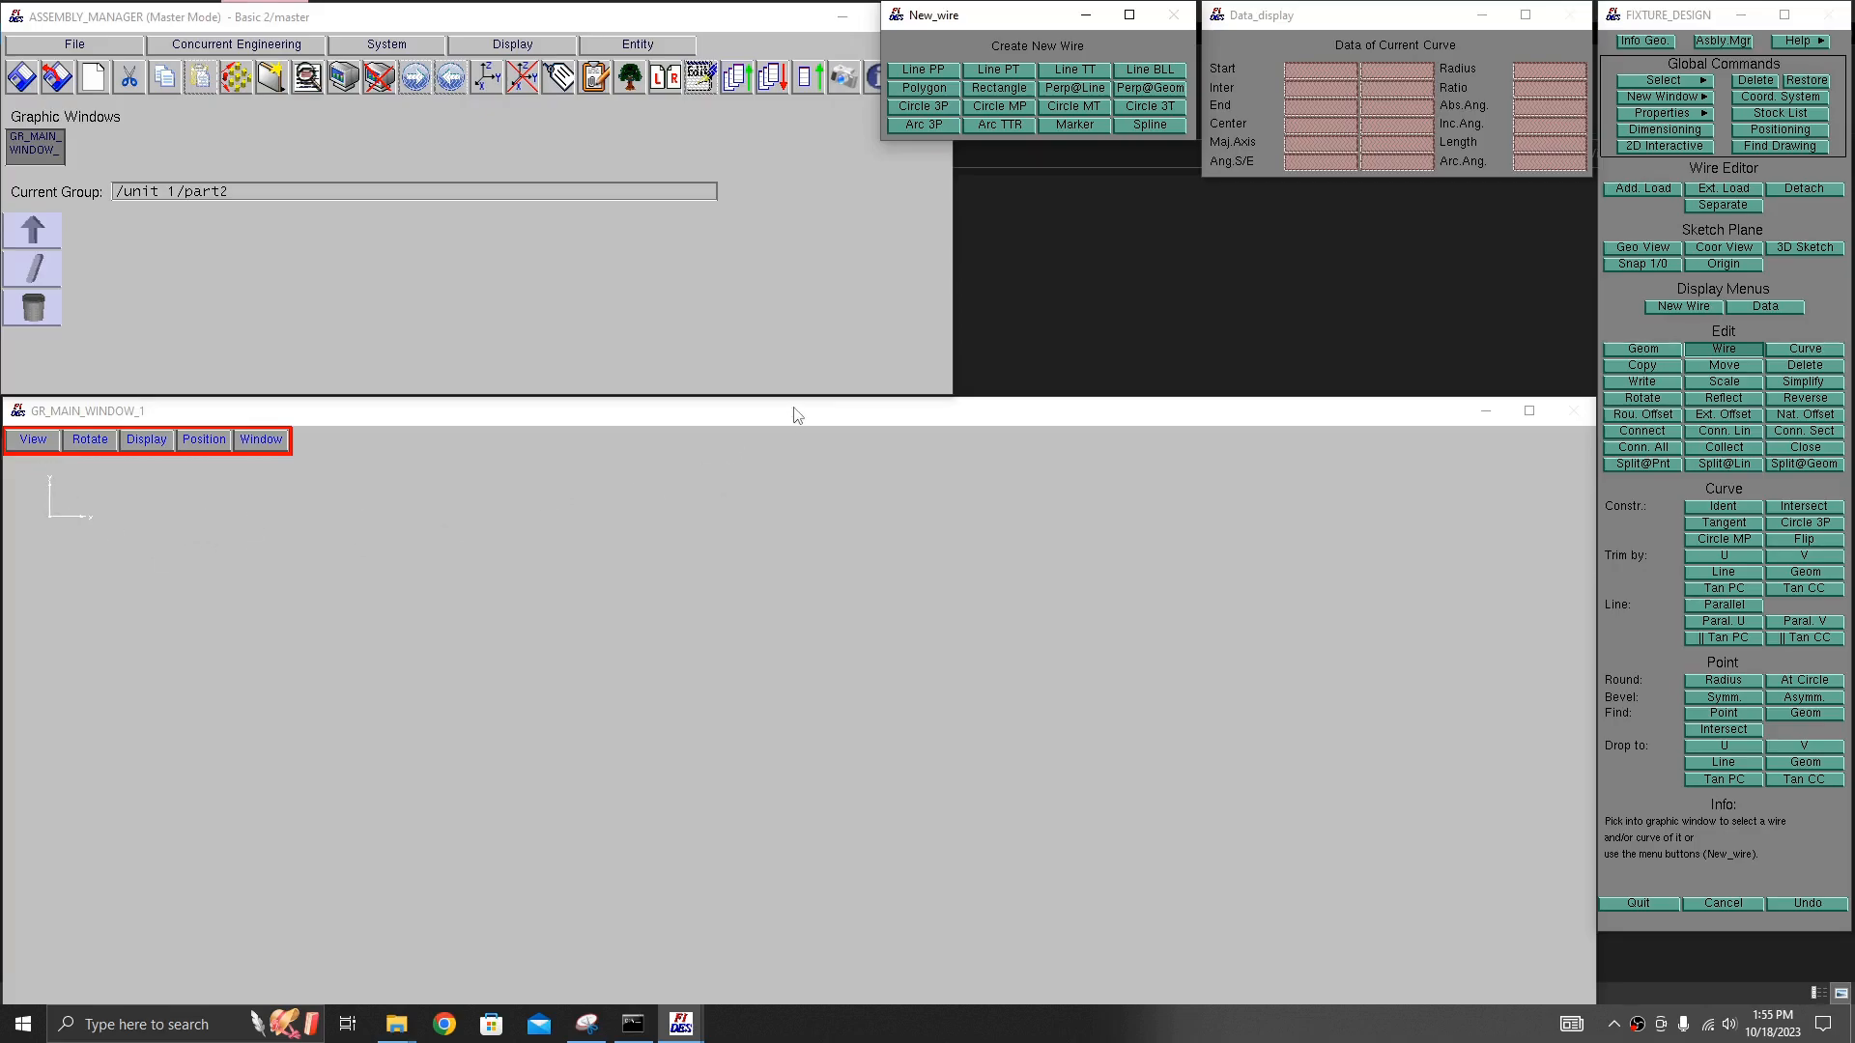
click(925, 67)
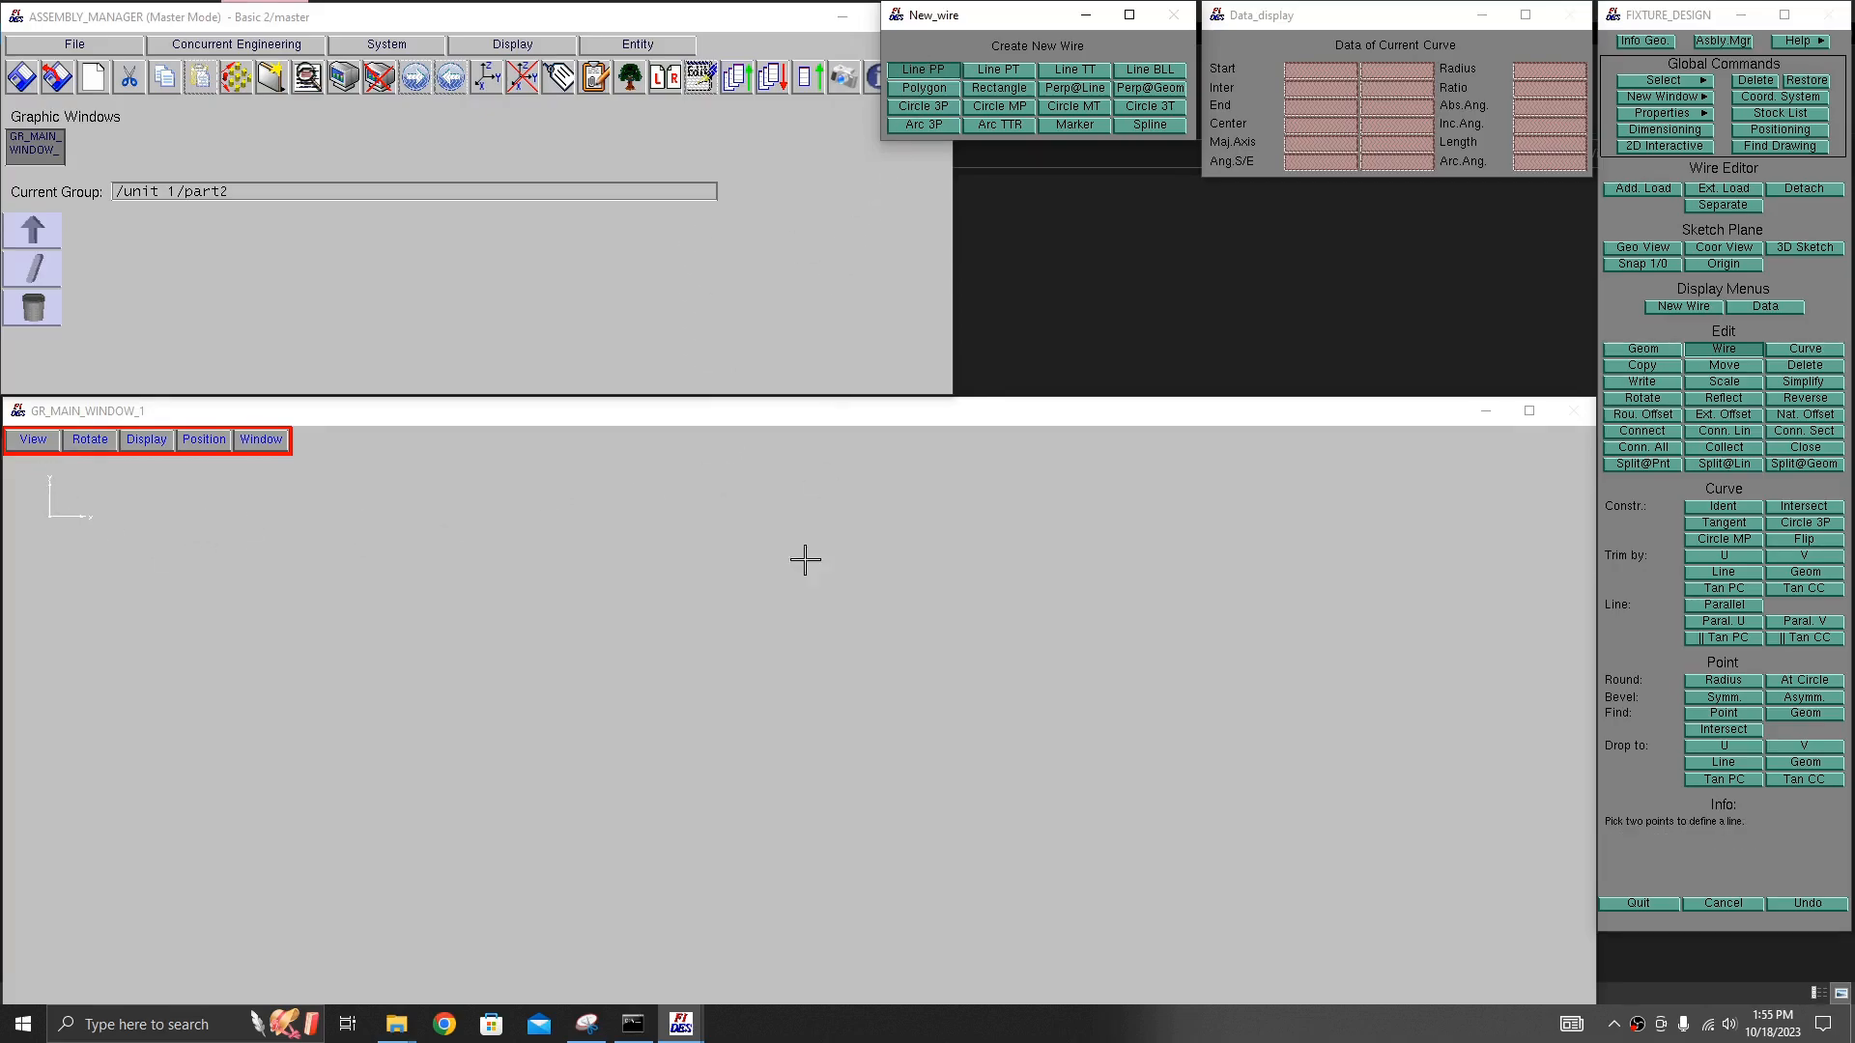
click(685, 566)
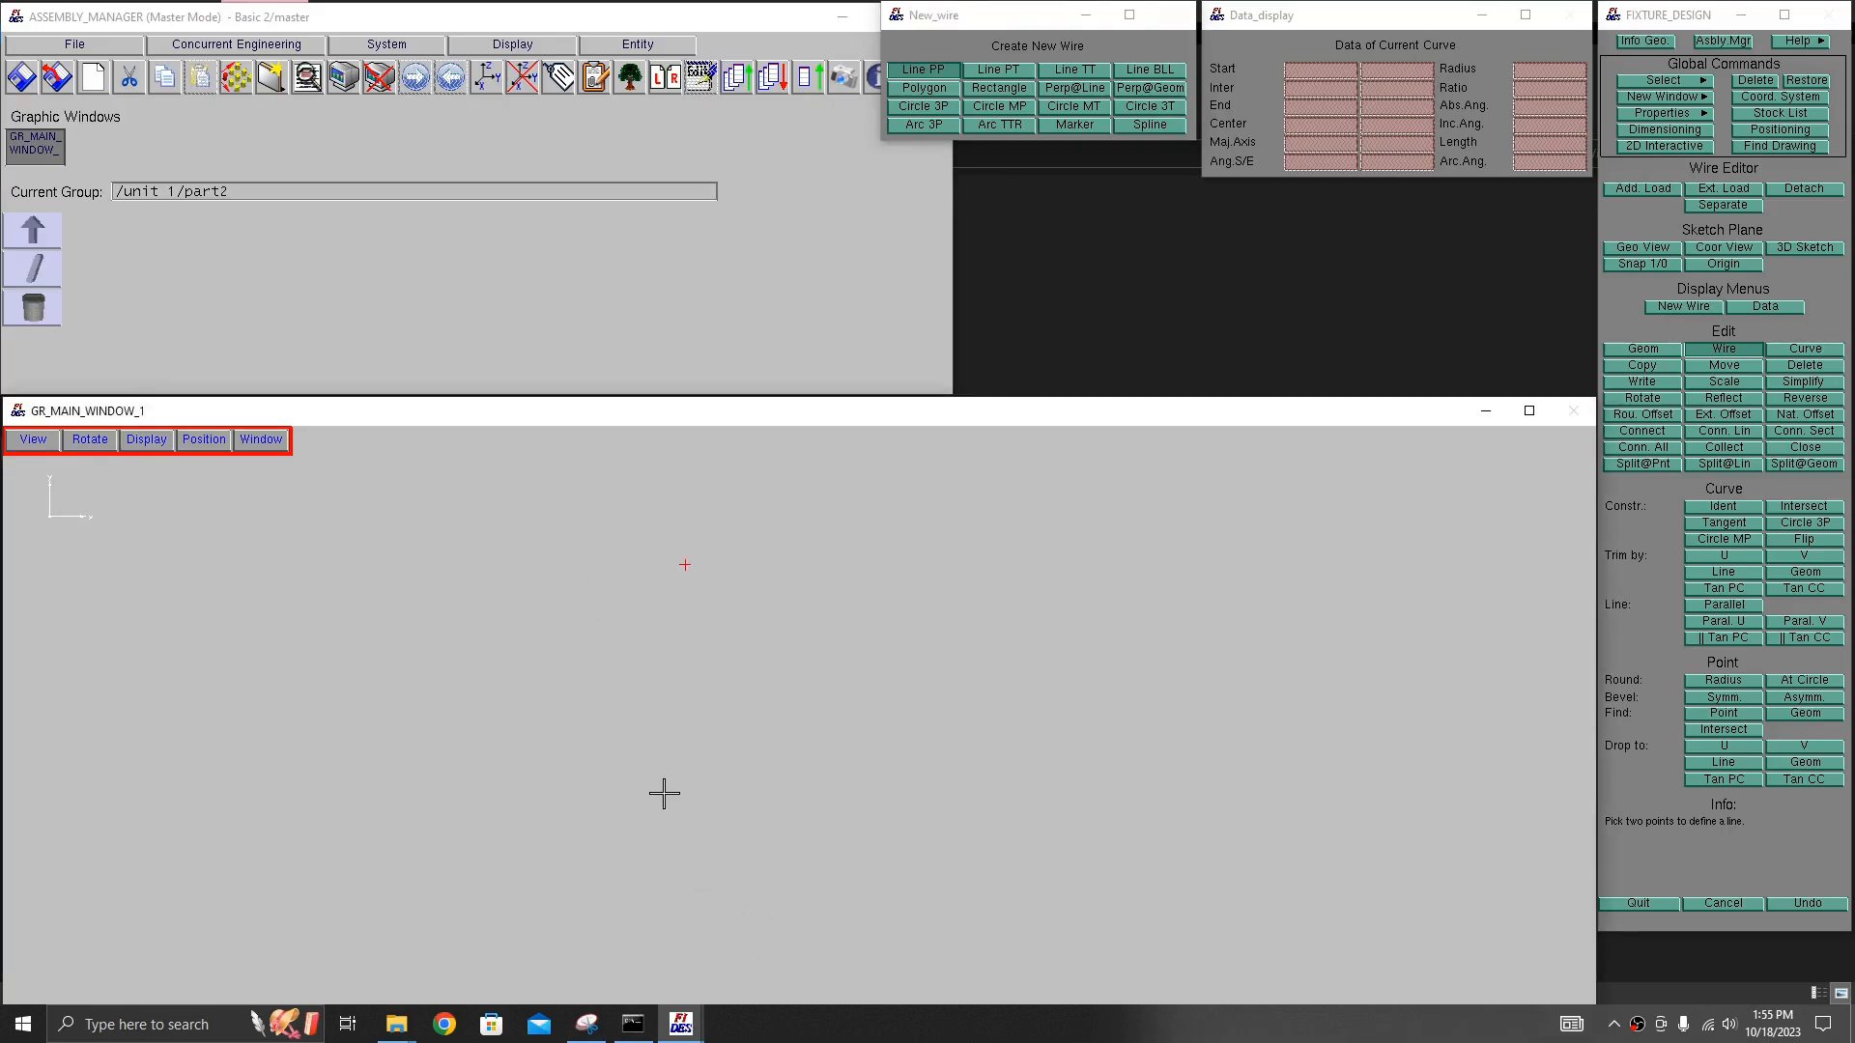
click(686, 772)
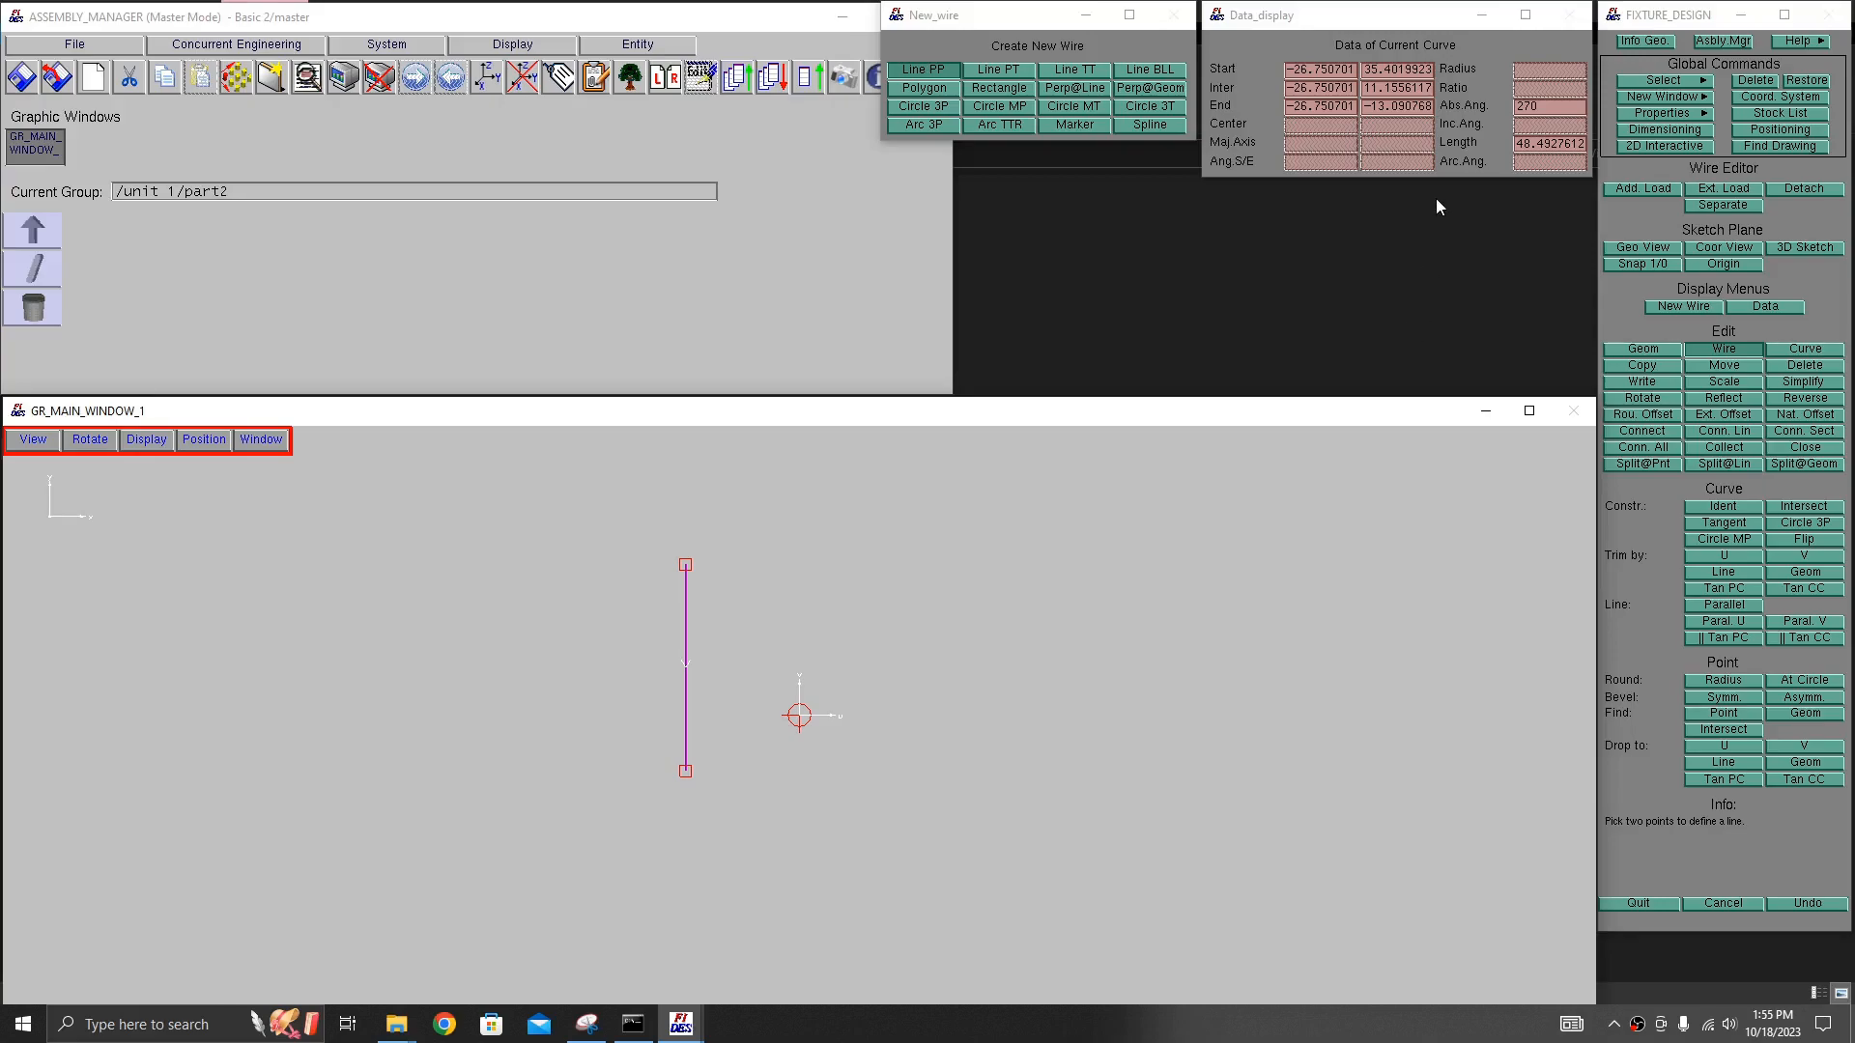
- Set the vertical line's length to 60
click(1528, 143)
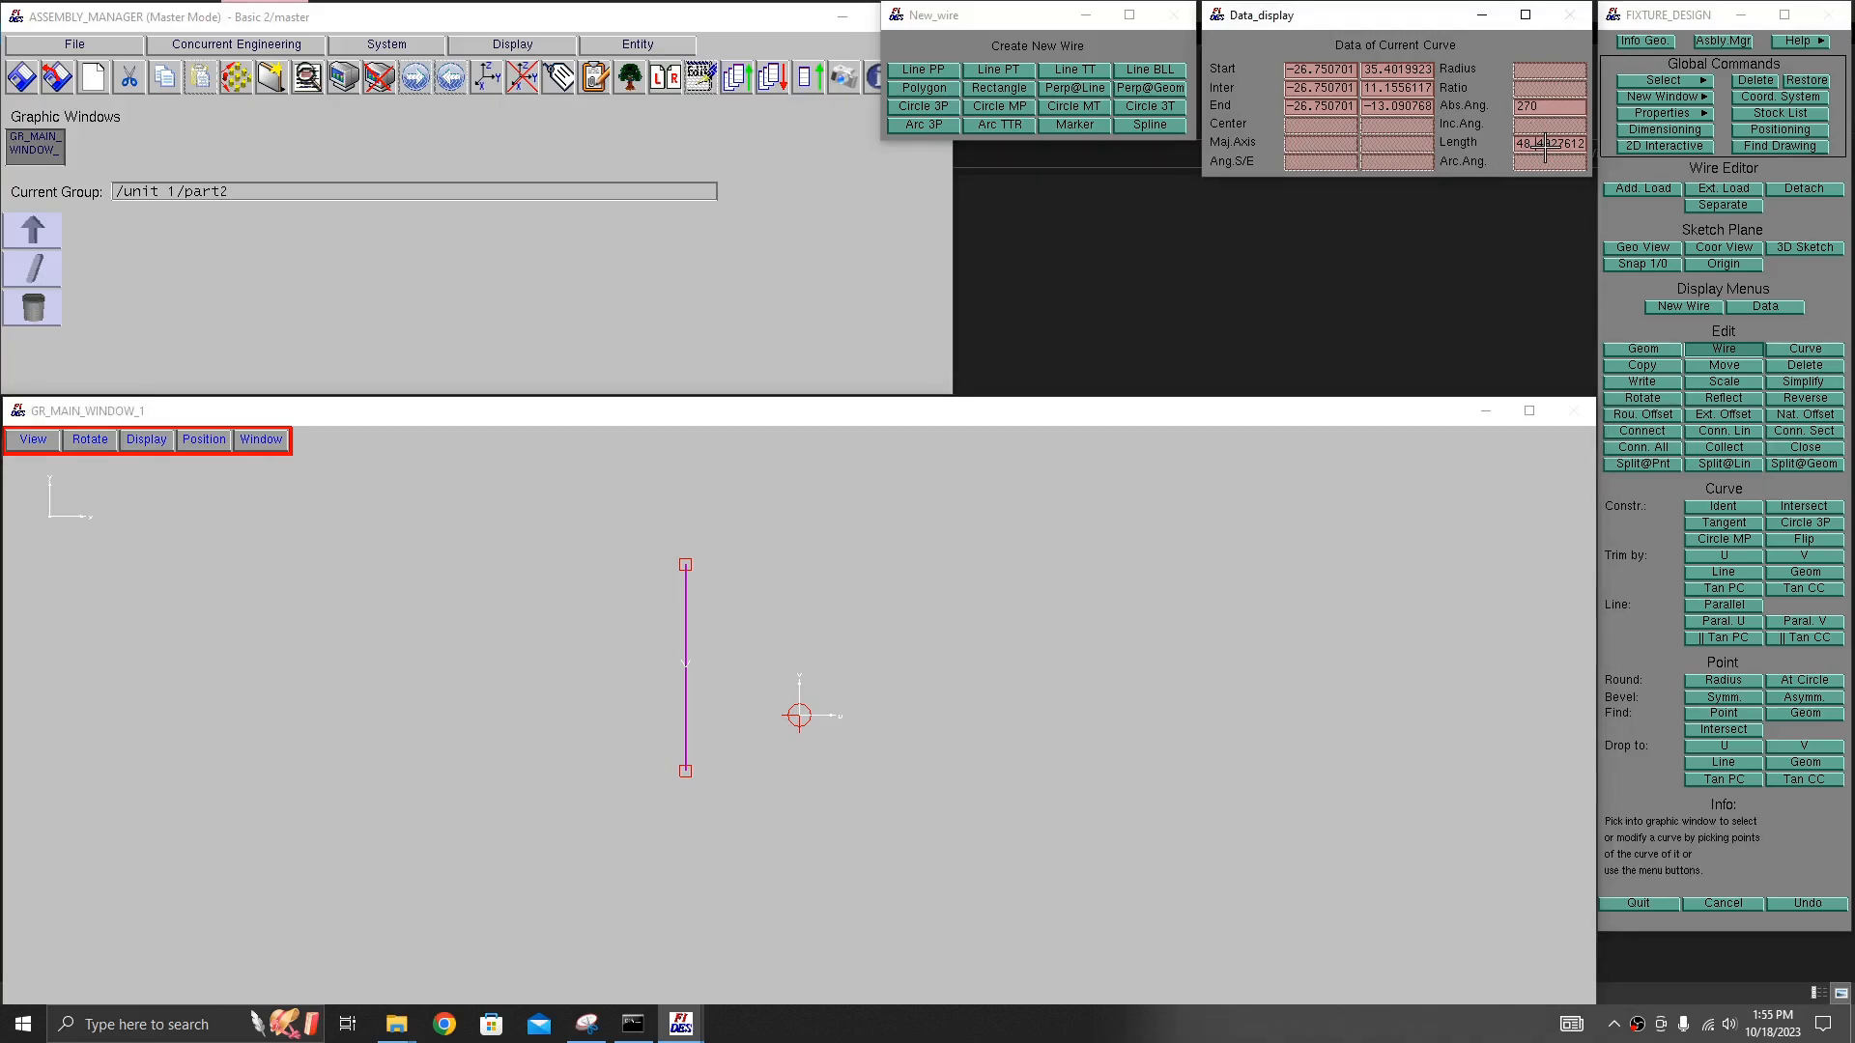
key(Delete)
key(Delete)
key(Delete)
key(Delete)
key(Delete)
key(Delete)
key(Delete)
key(Delete)
text(60)
key(Return)
- Draw a horizontal line running right from the vertical line's lower end and set its length to 60
click(938, 70)
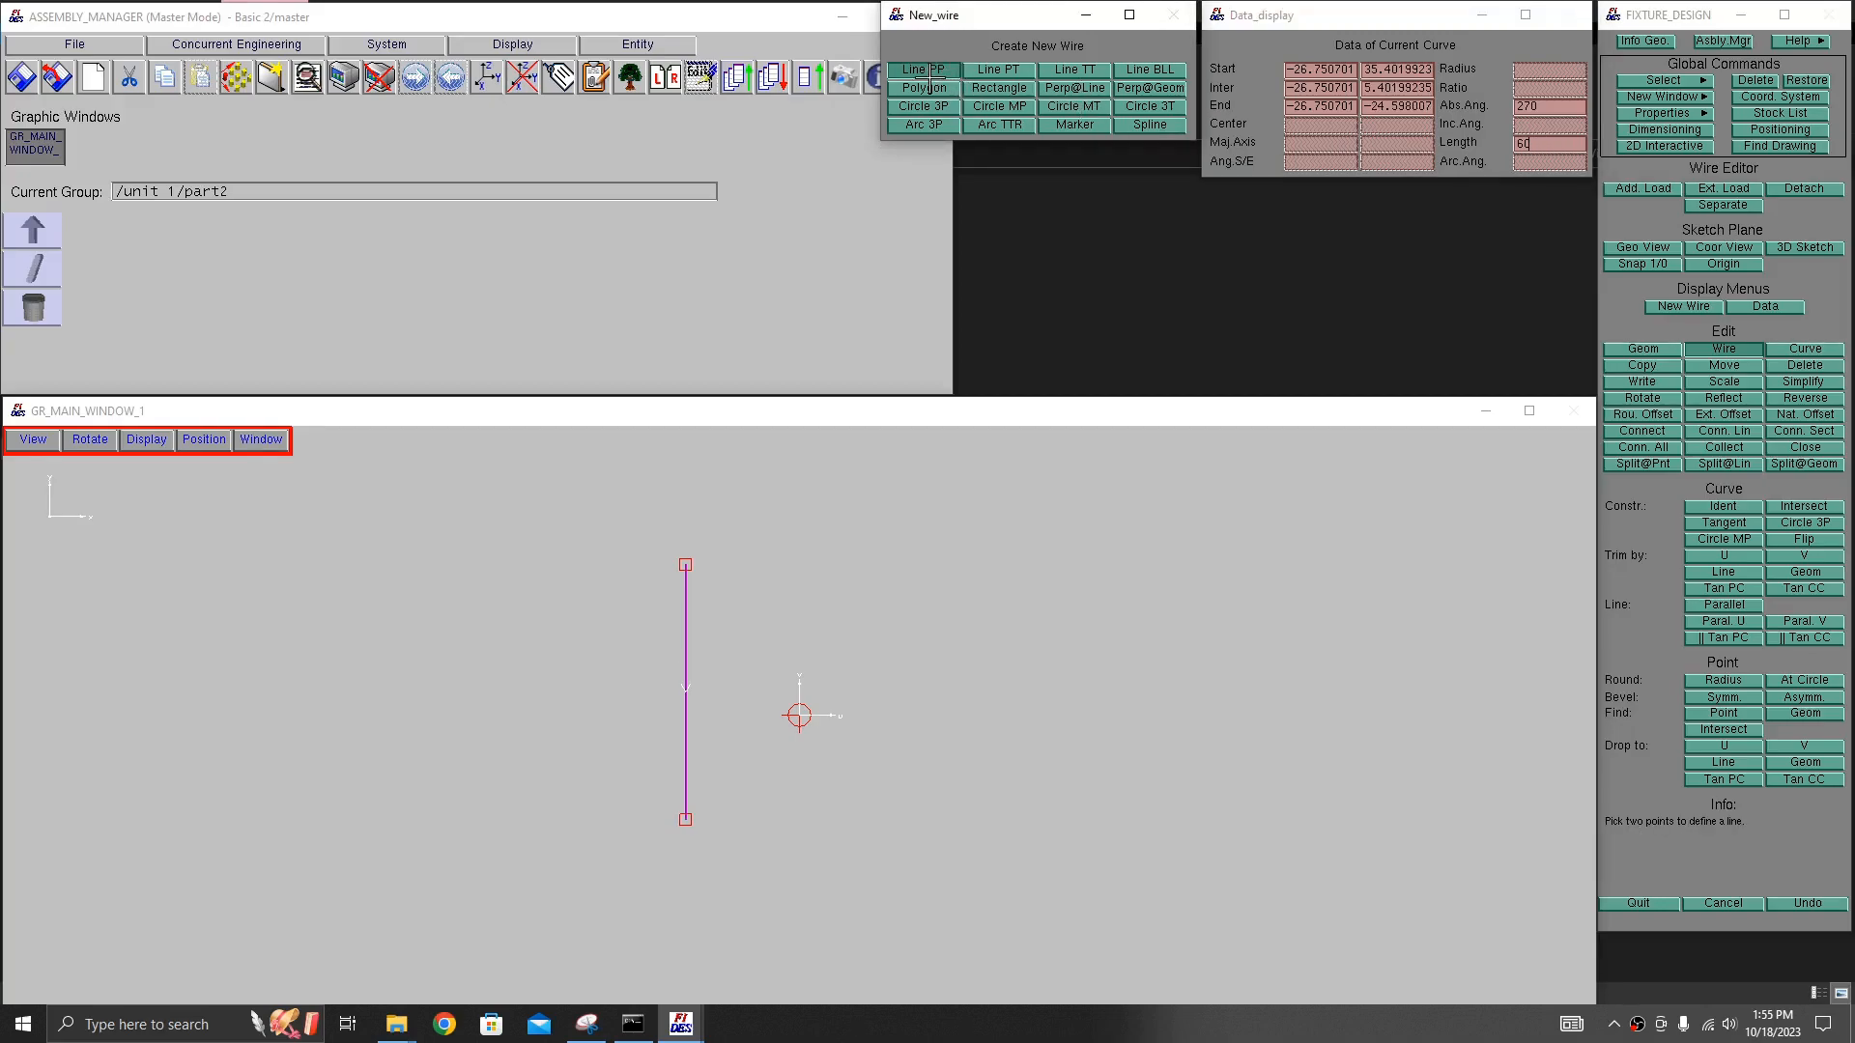
click(944, 817)
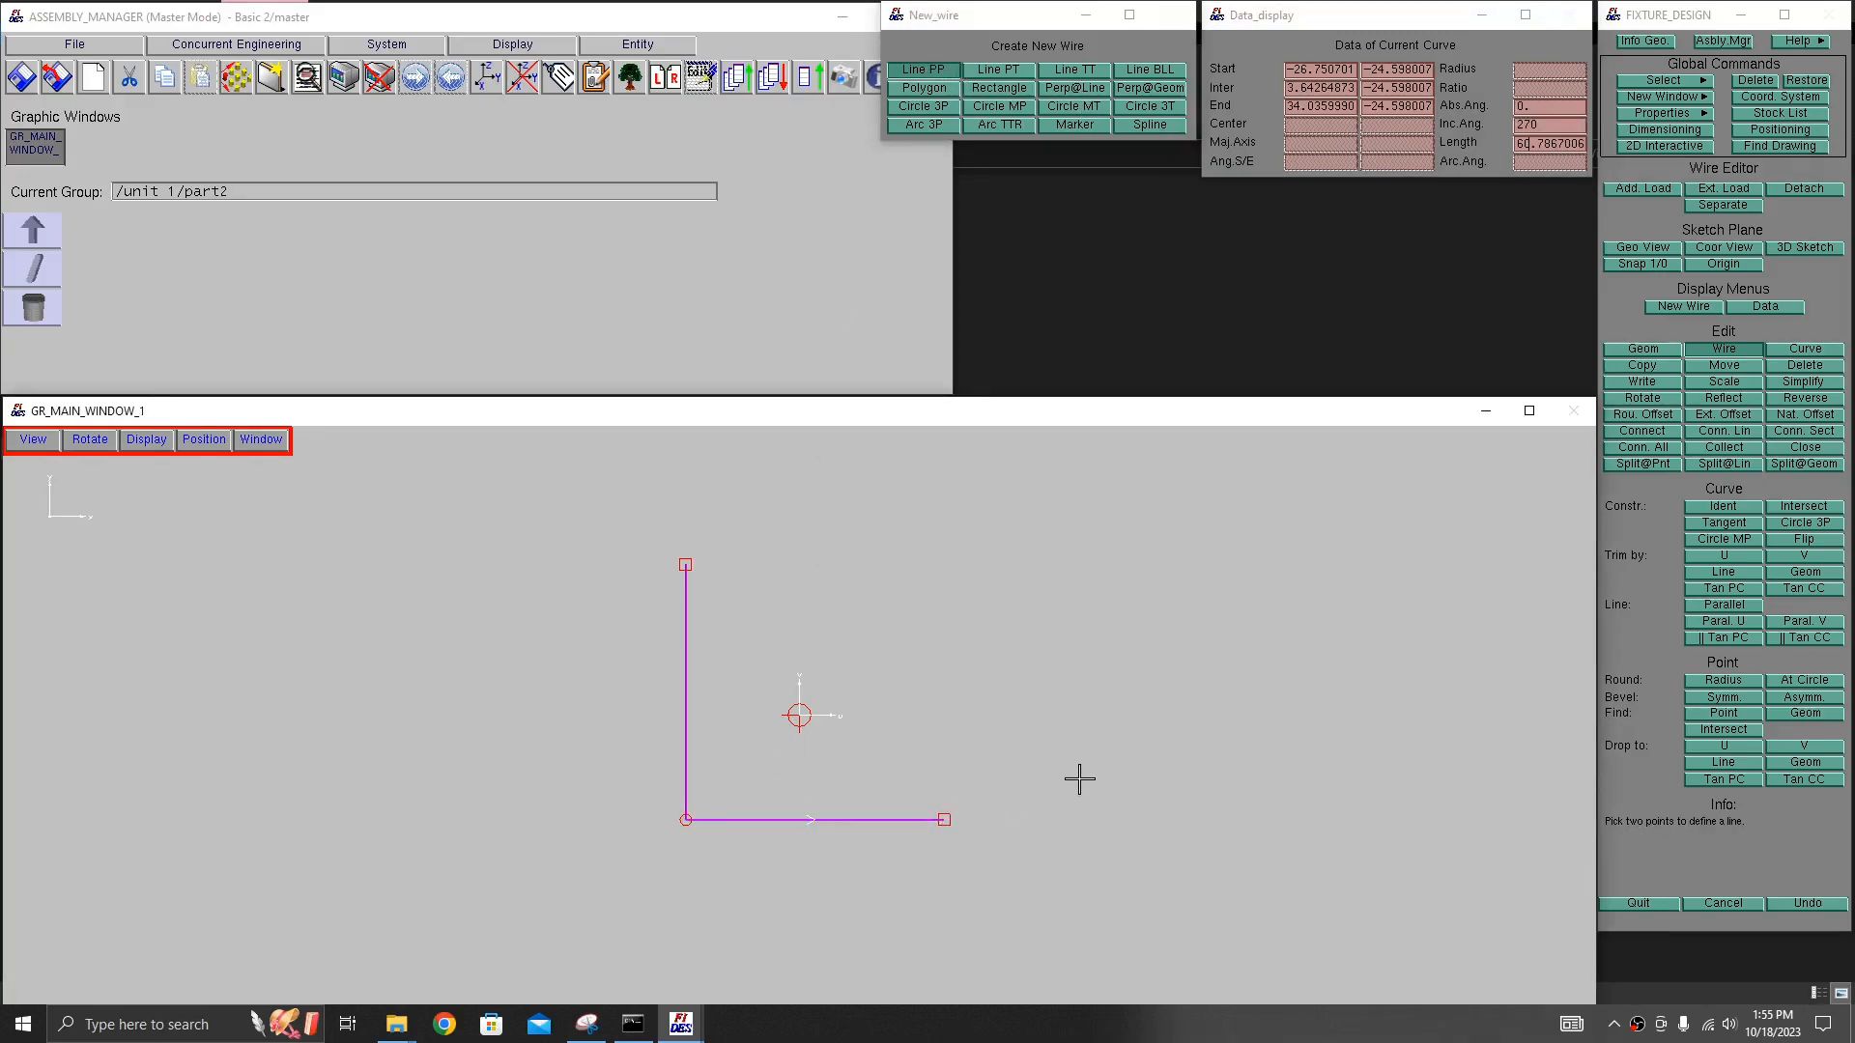
click(1534, 143)
key(Delete)
key(Delete)
key(Delete)
key(Delete)
key(Delete)
key(Delete)
key(Delete)
key(Delete)
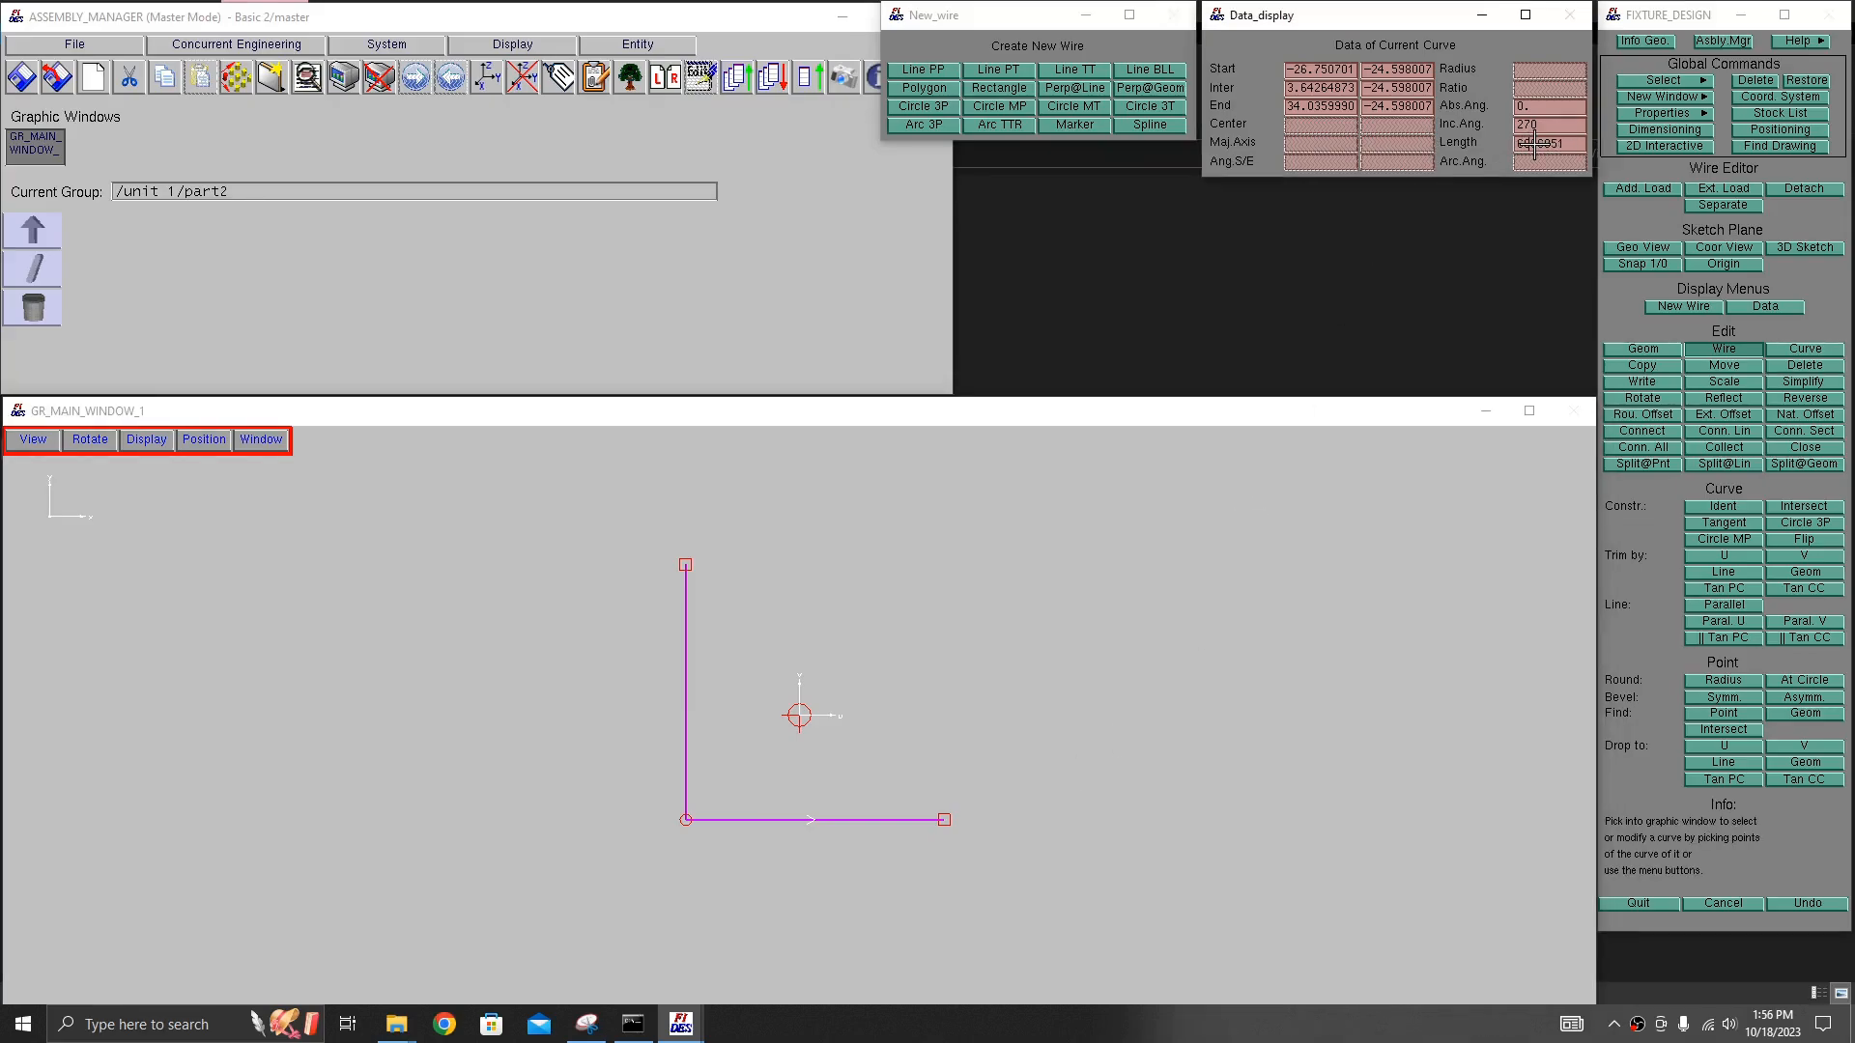
key(Return)
click(941, 820)
click(954, 551)
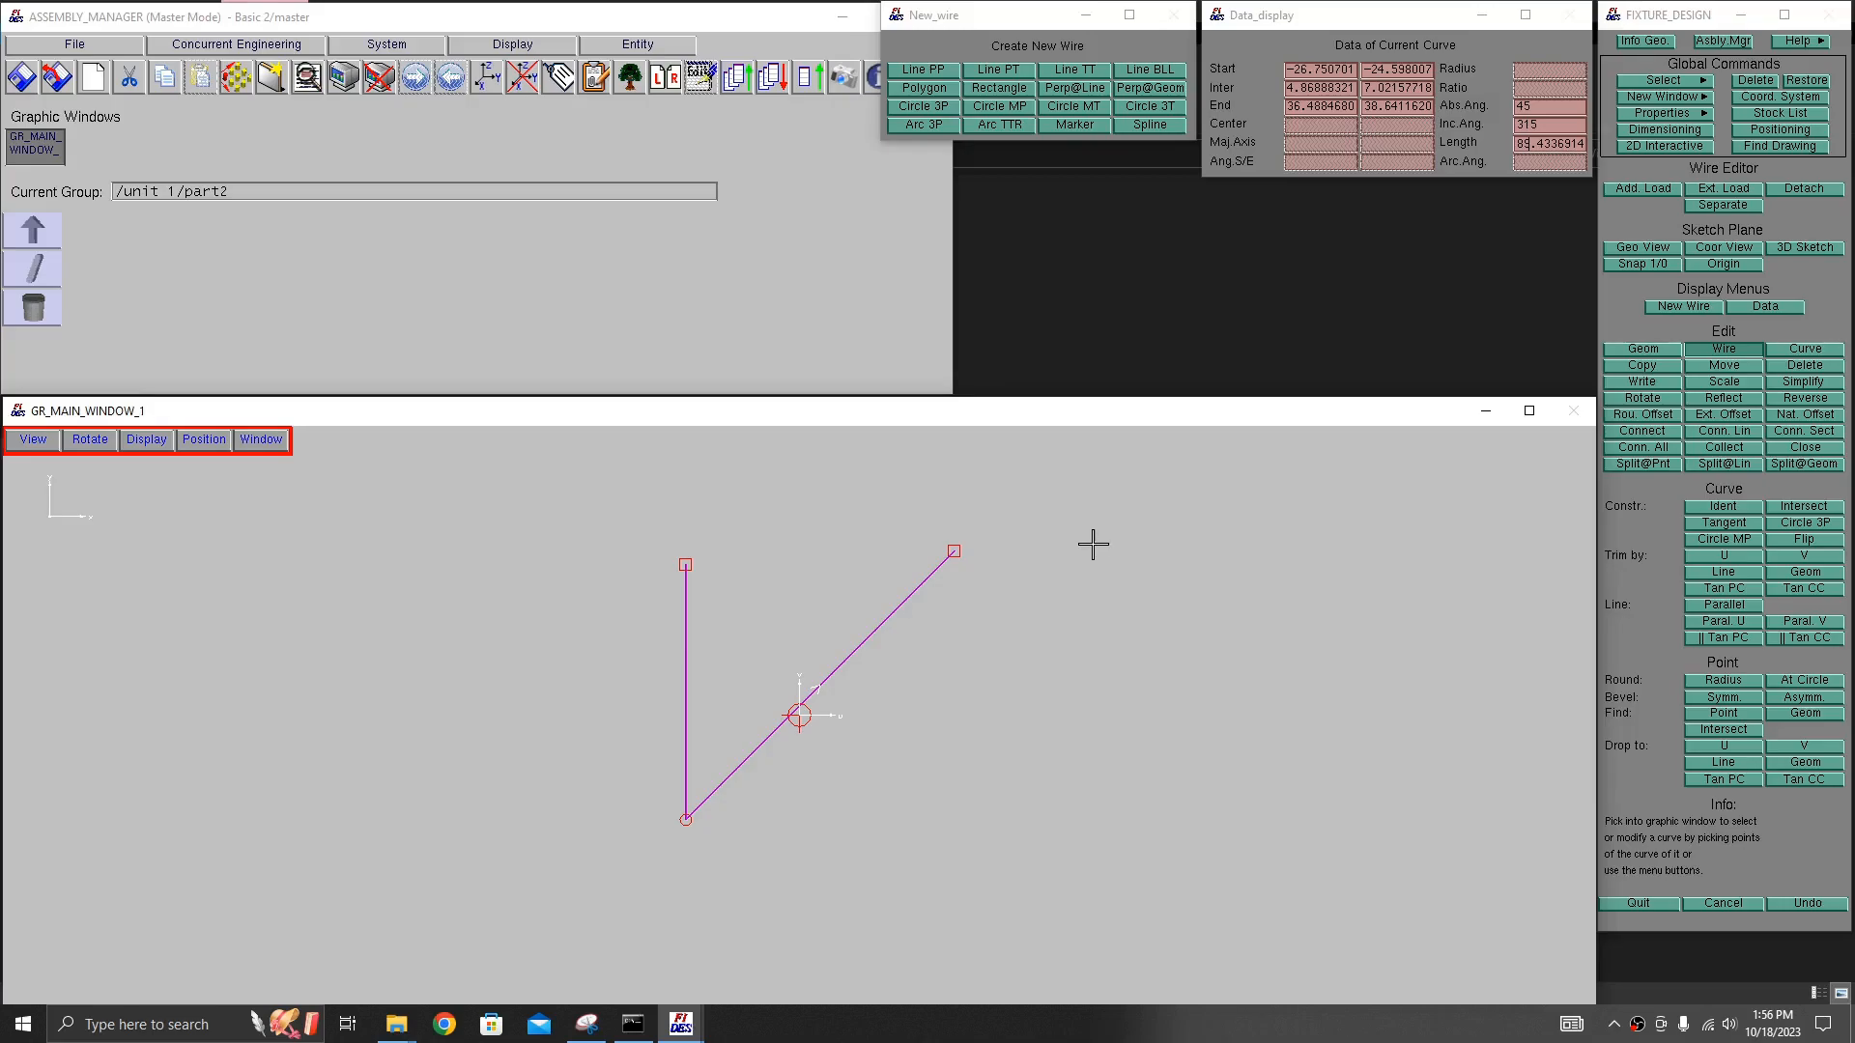
click(1794, 901)
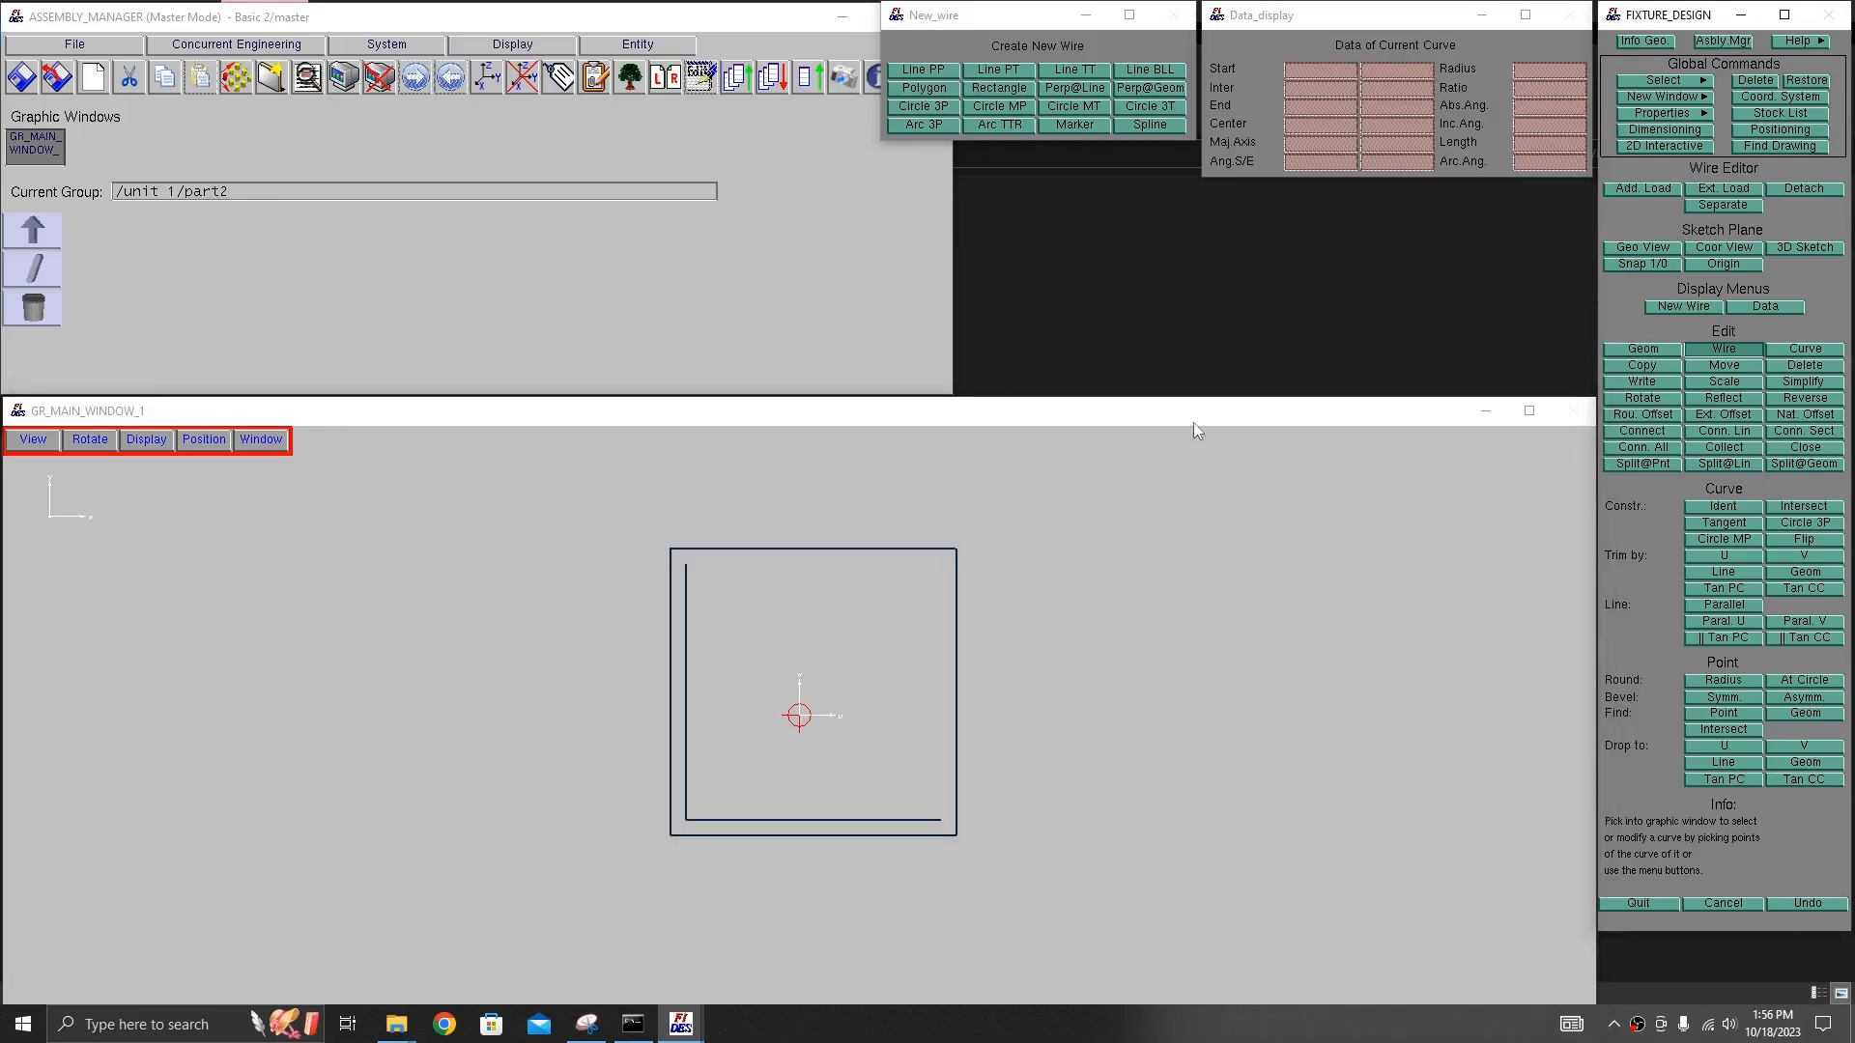
- Draw a vertical line upward from the horizontal line's right end, about 51 long, and set its length to 60
click(915, 68)
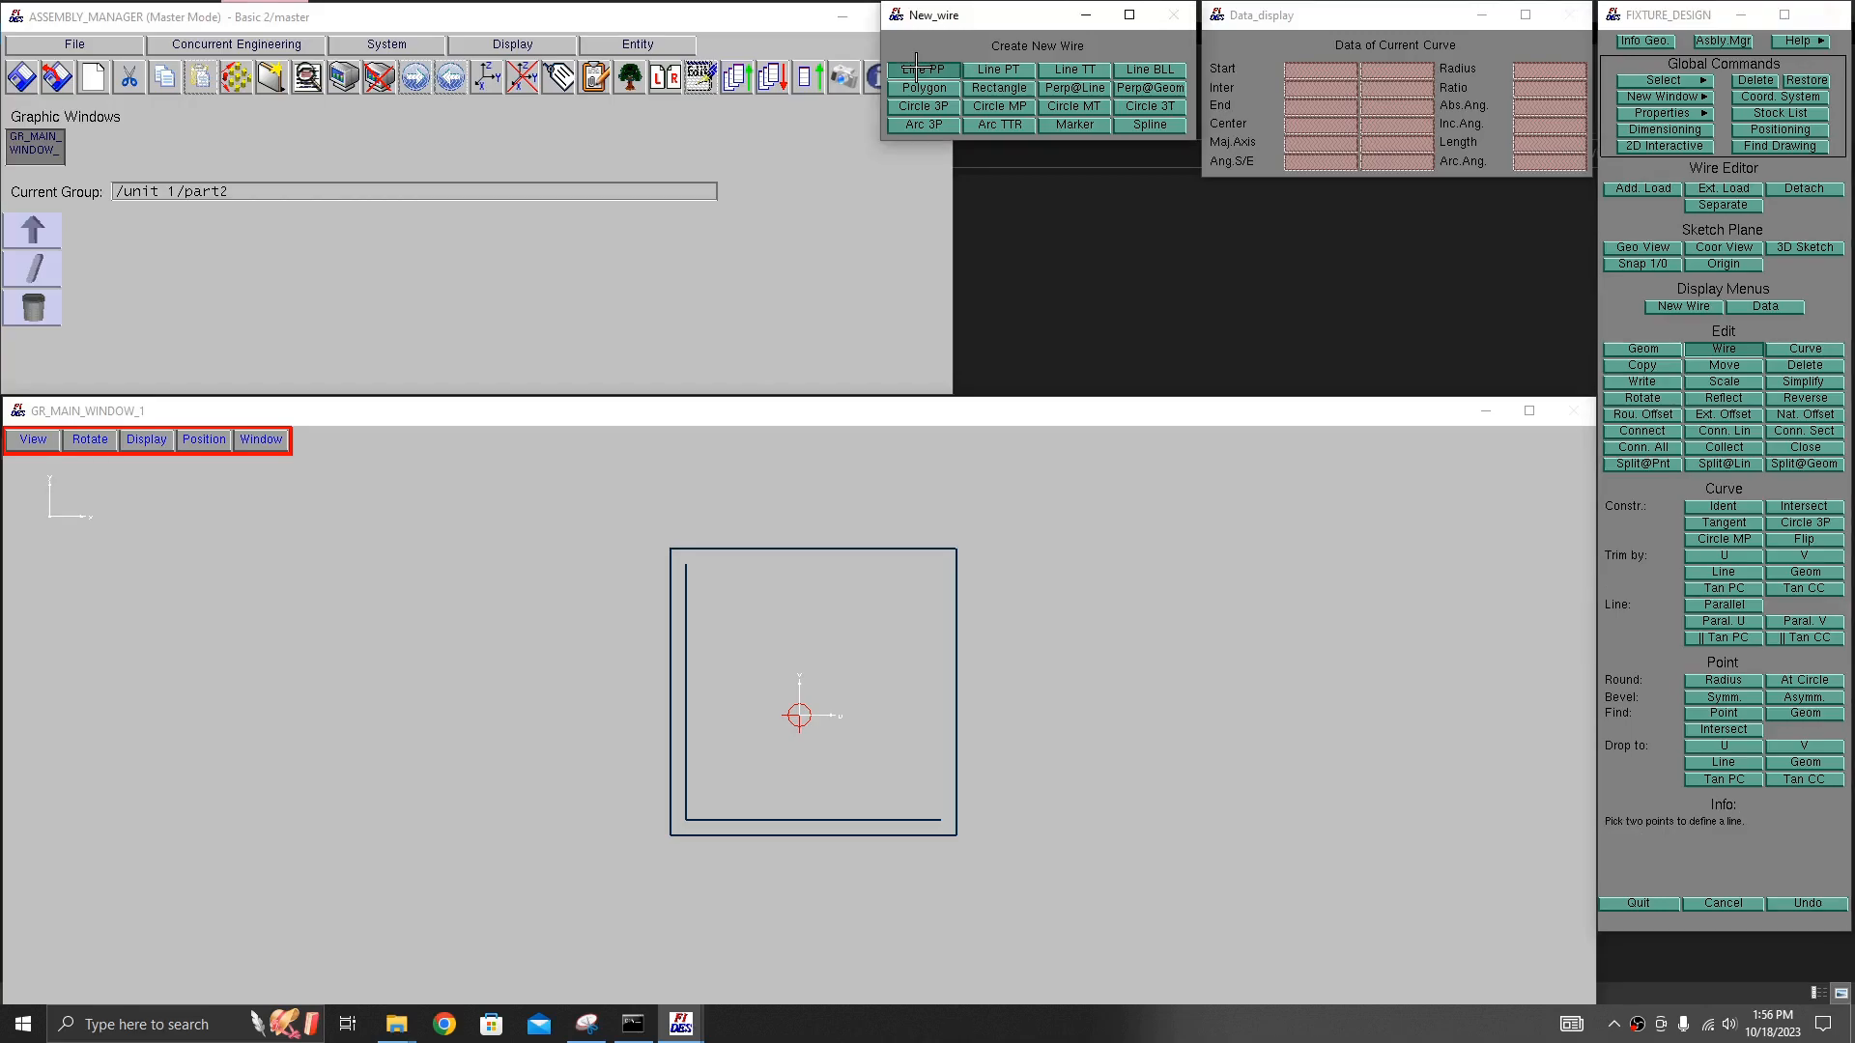
click(944, 819)
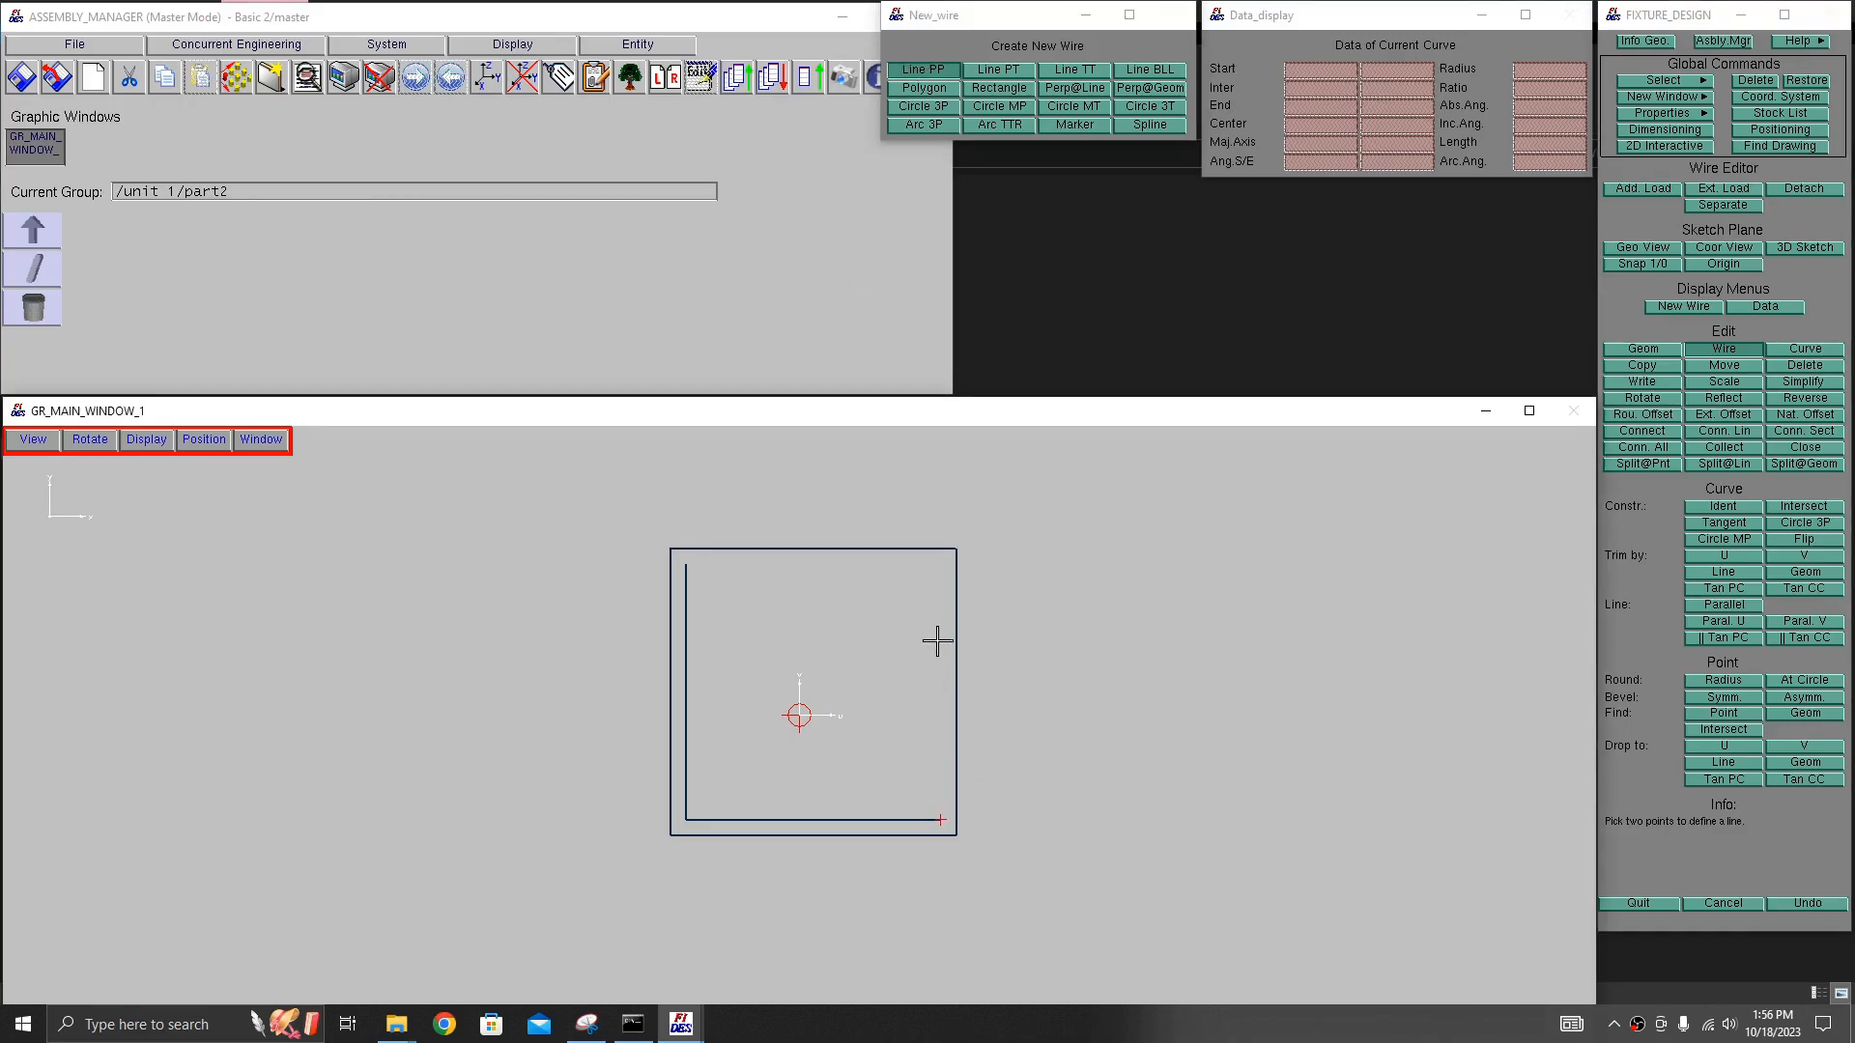
click(941, 602)
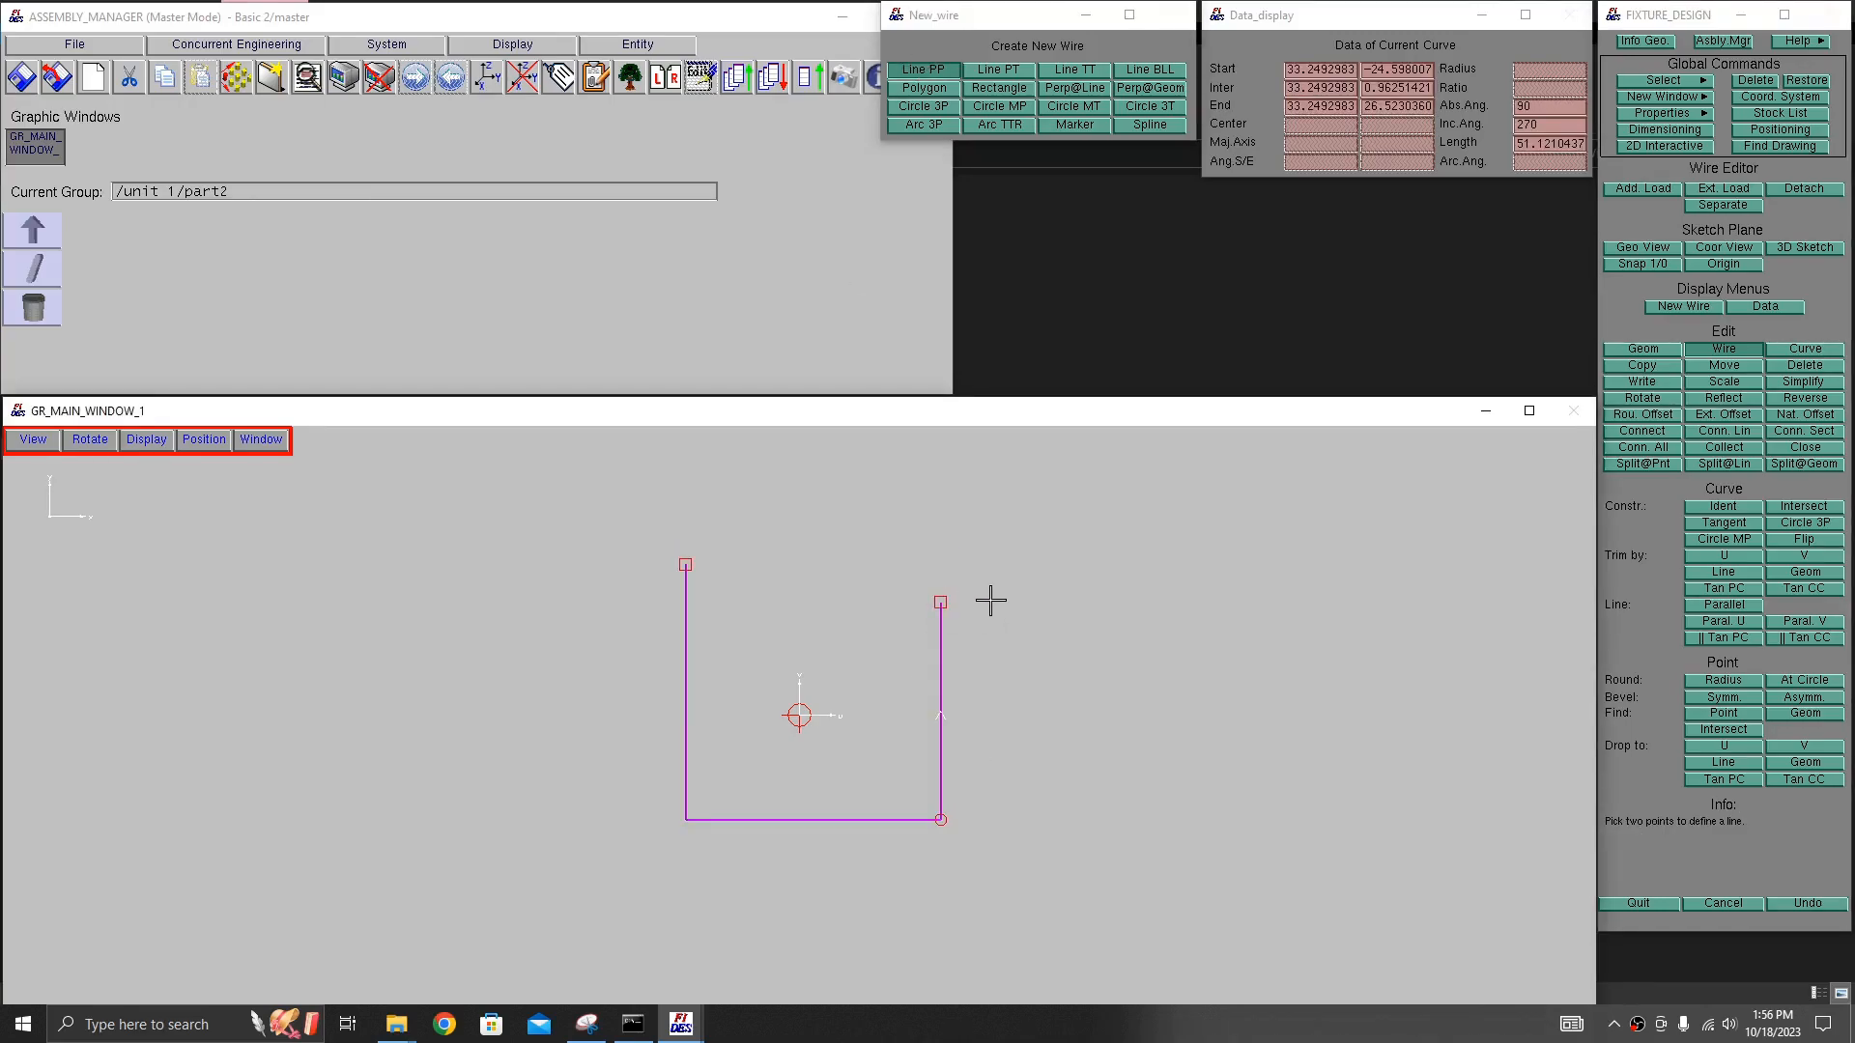
click(1536, 145)
key(Delete)
key(Delete)
key(Delete)
key(Delete)
key(Delete)
key(Delete)
key(Delete)
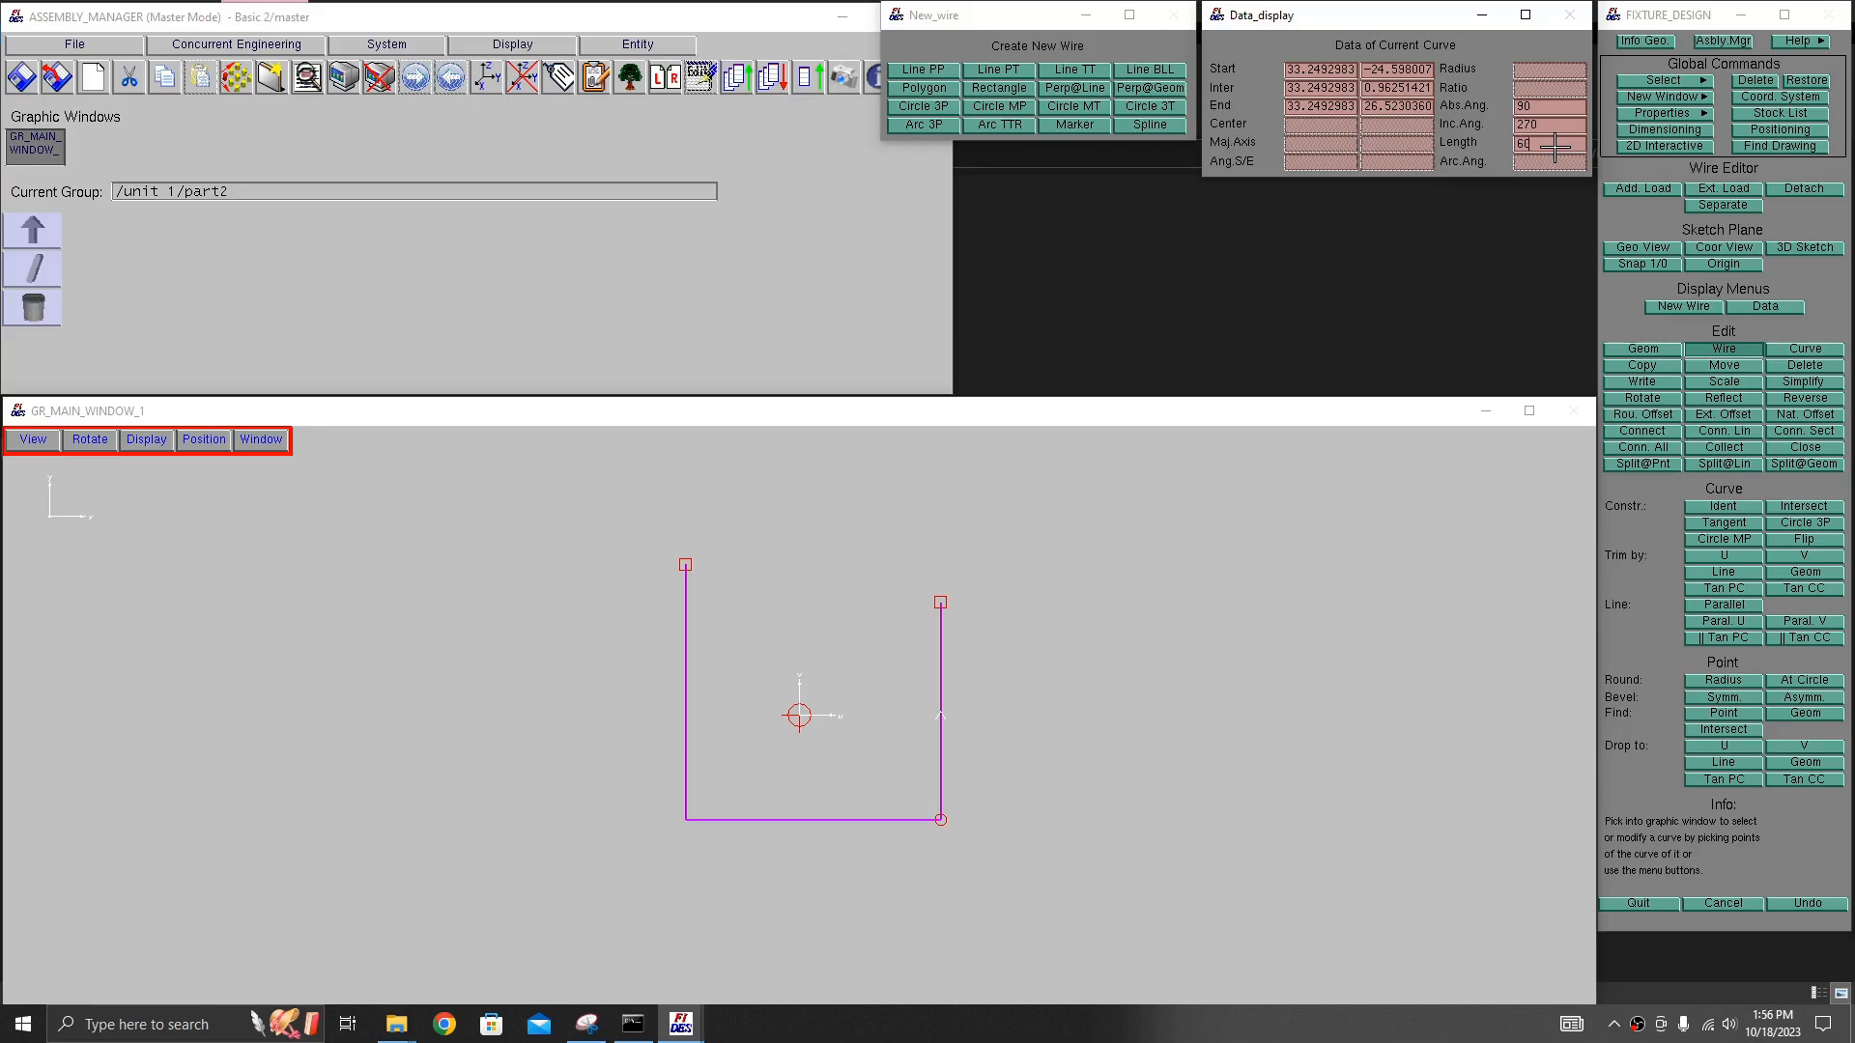
key(Return)
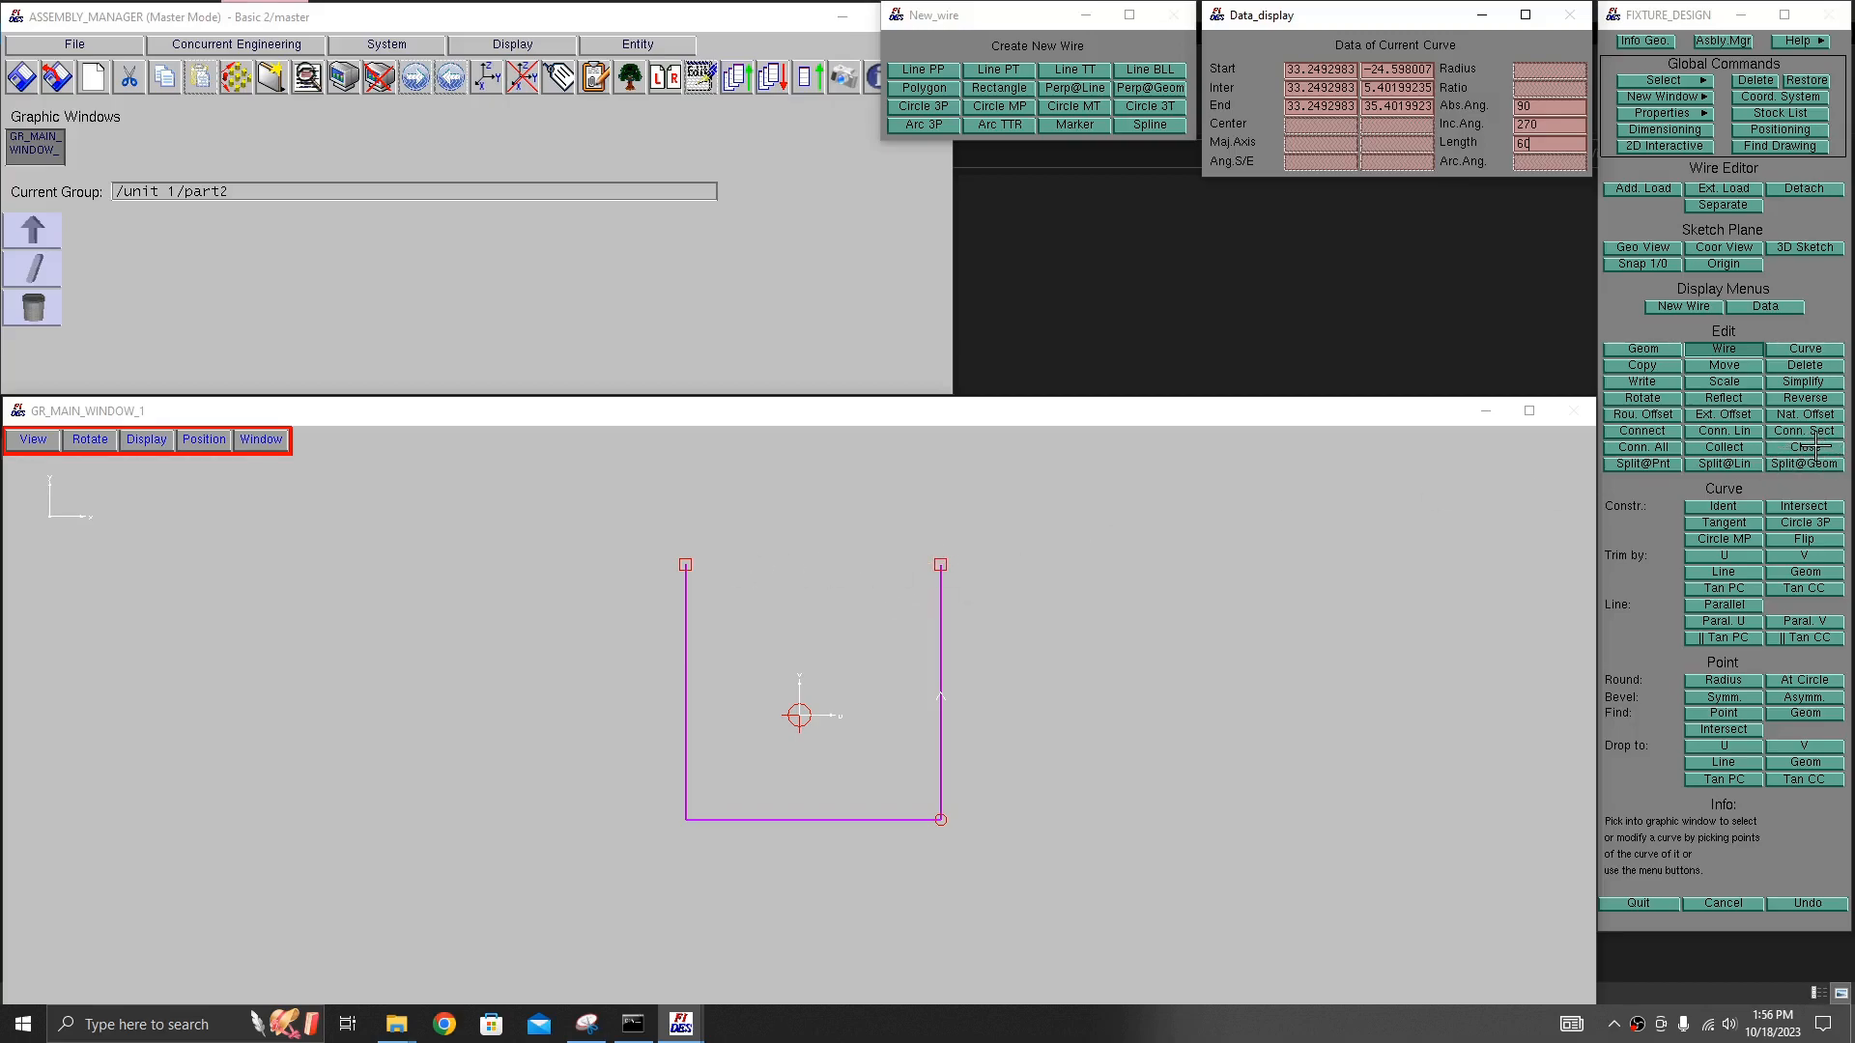
- Close the three-sided wire into a square and write it to the Aux group of part2
click(1815, 446)
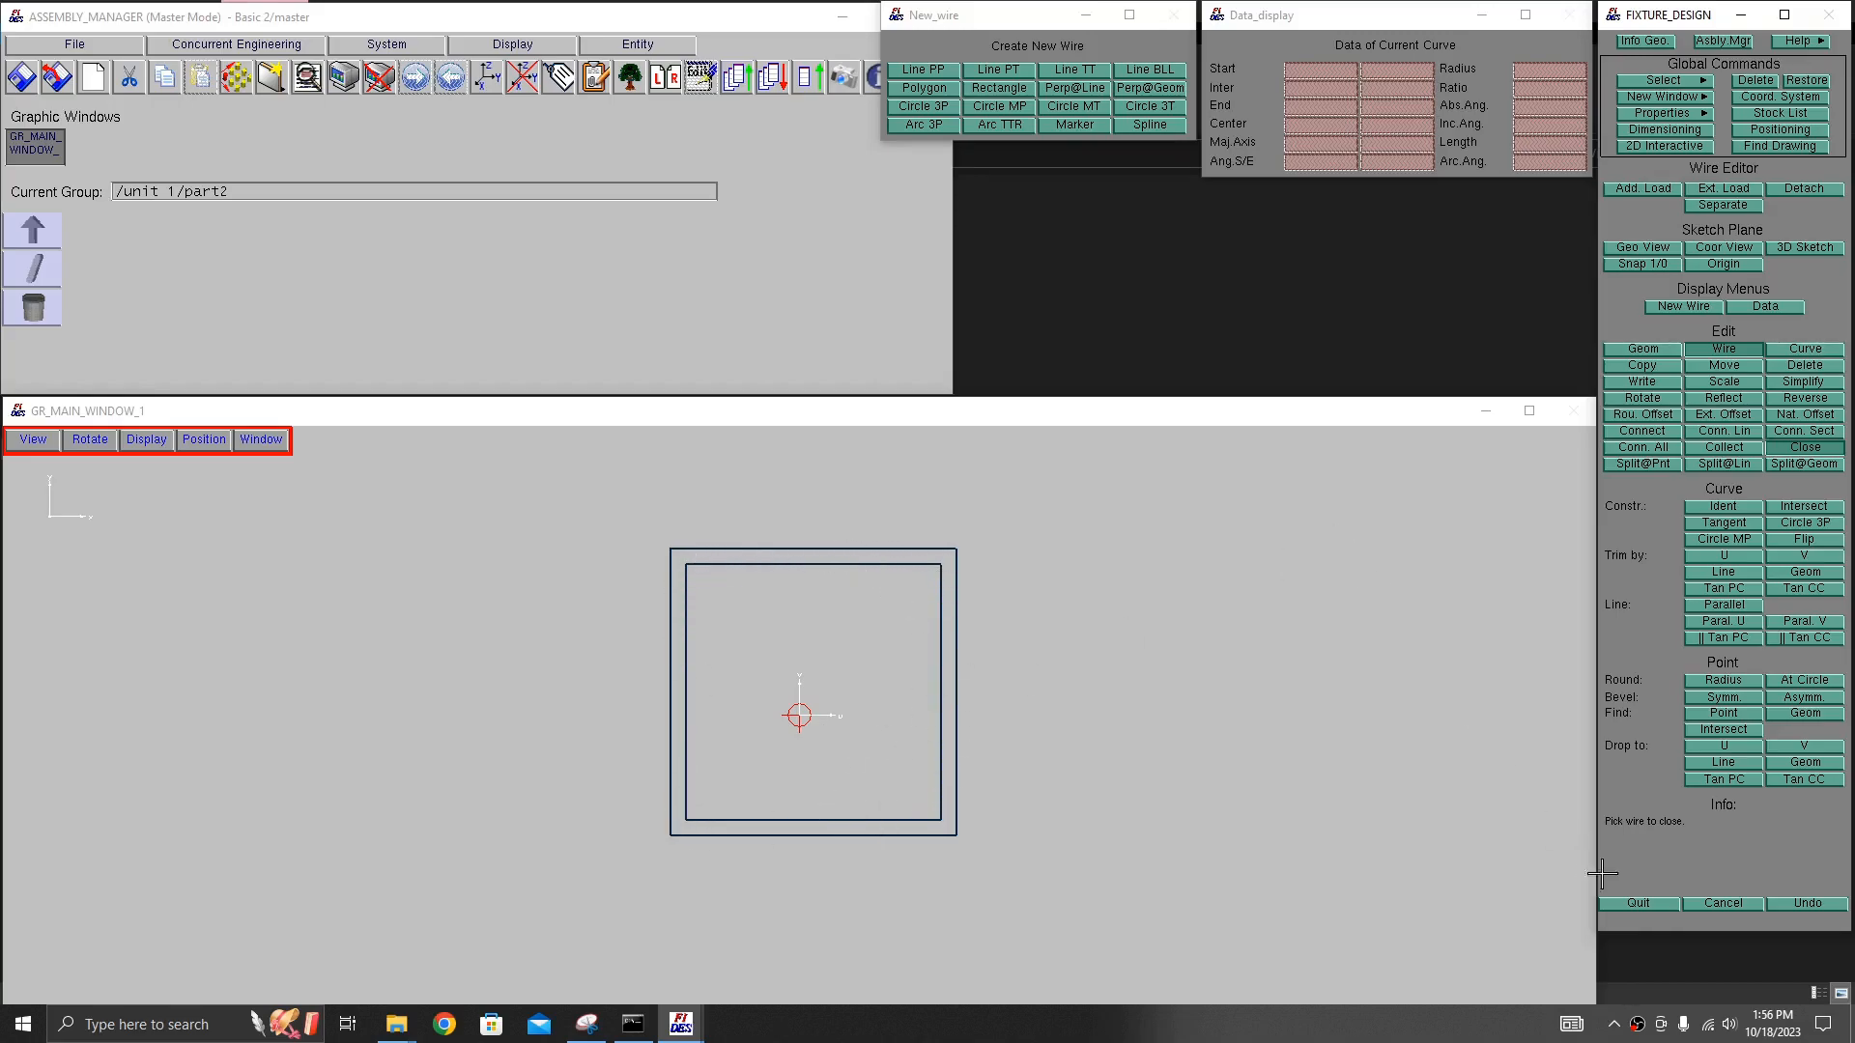
click(1643, 903)
click(1645, 903)
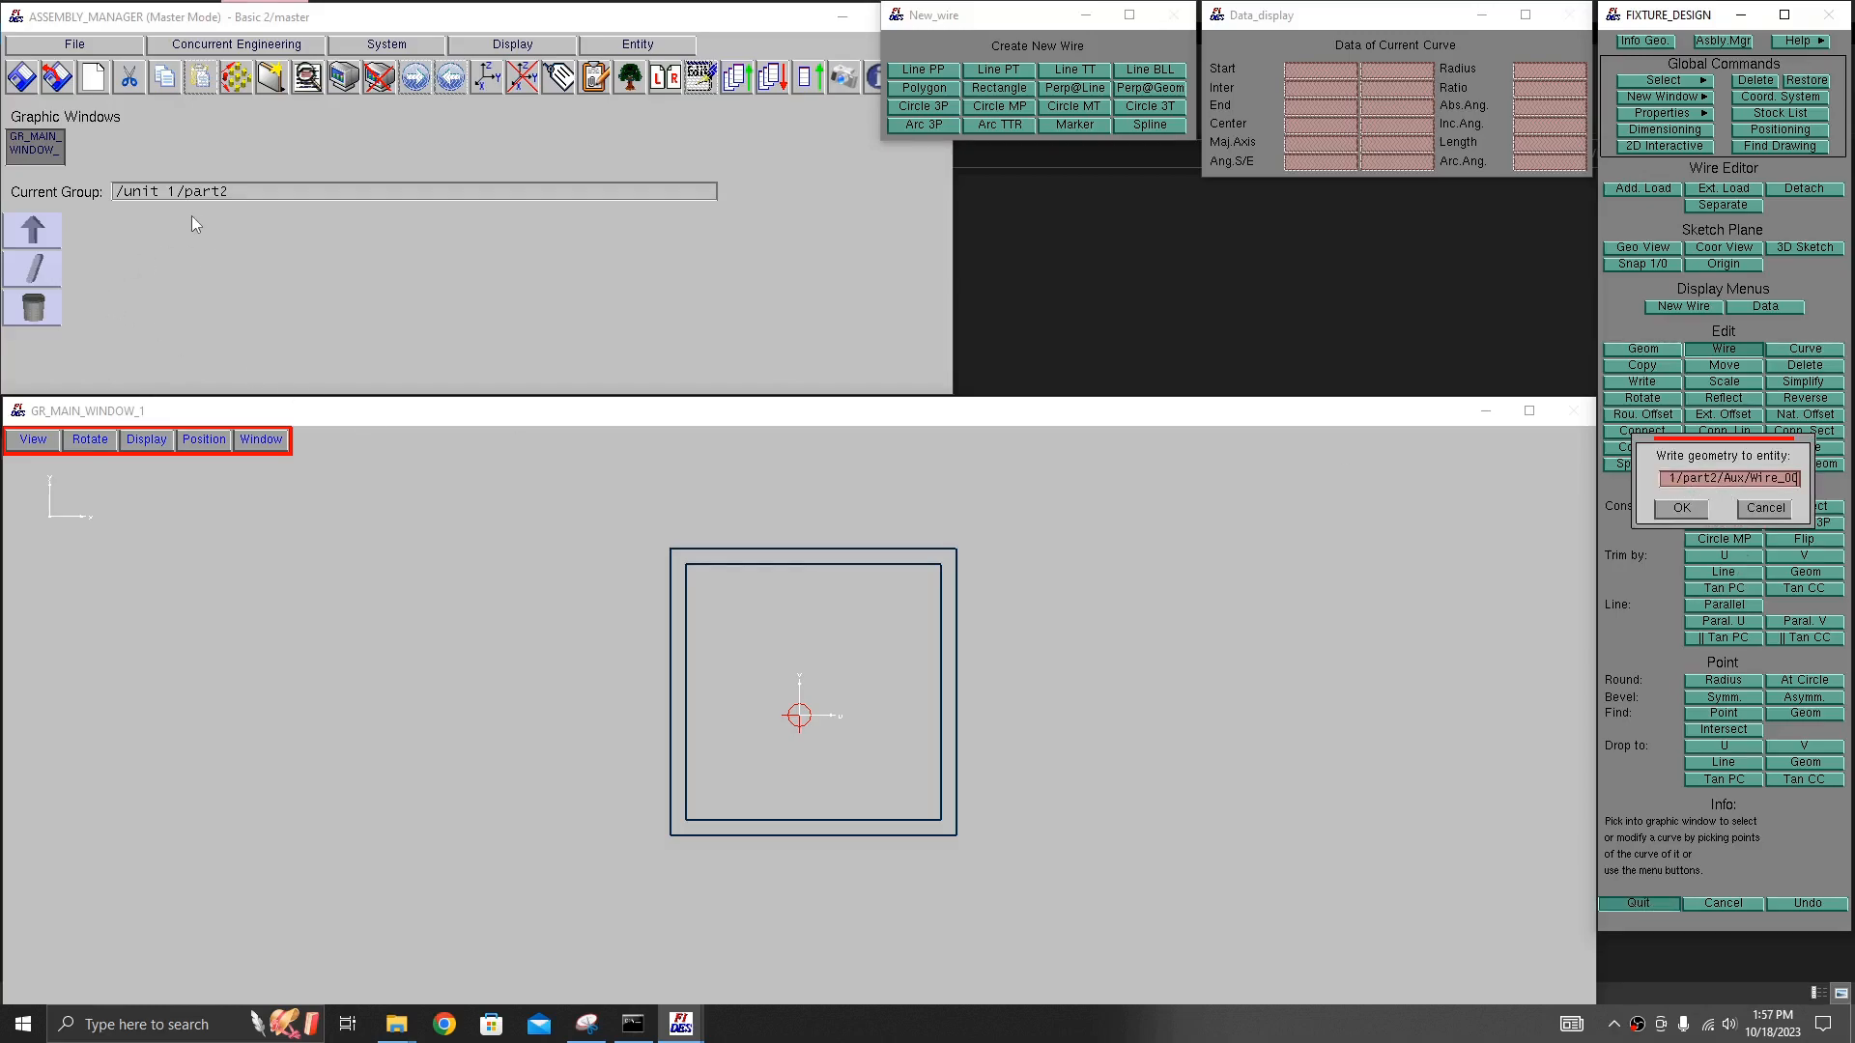
click(1695, 508)
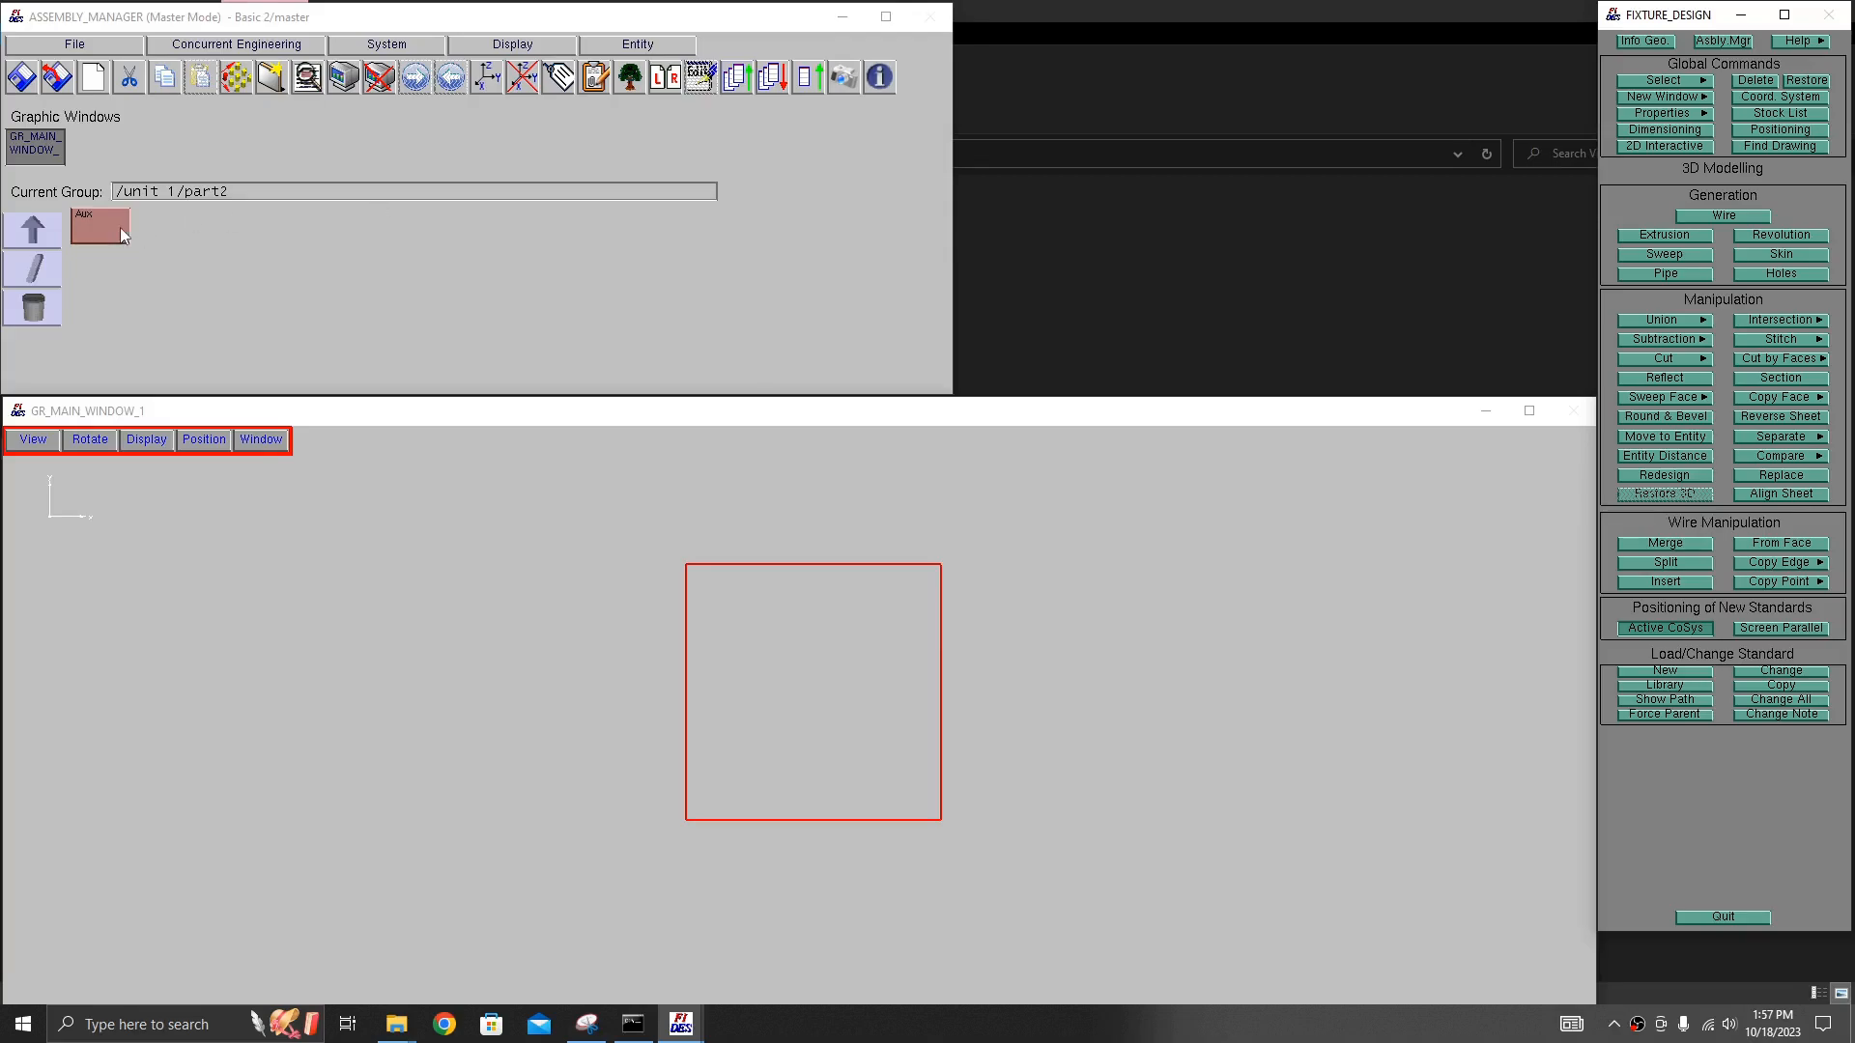
- Extrude the closed square wire by a distance of 20 as Ext_01, with no draft
middle_drag(1022, 740, 995, 778)
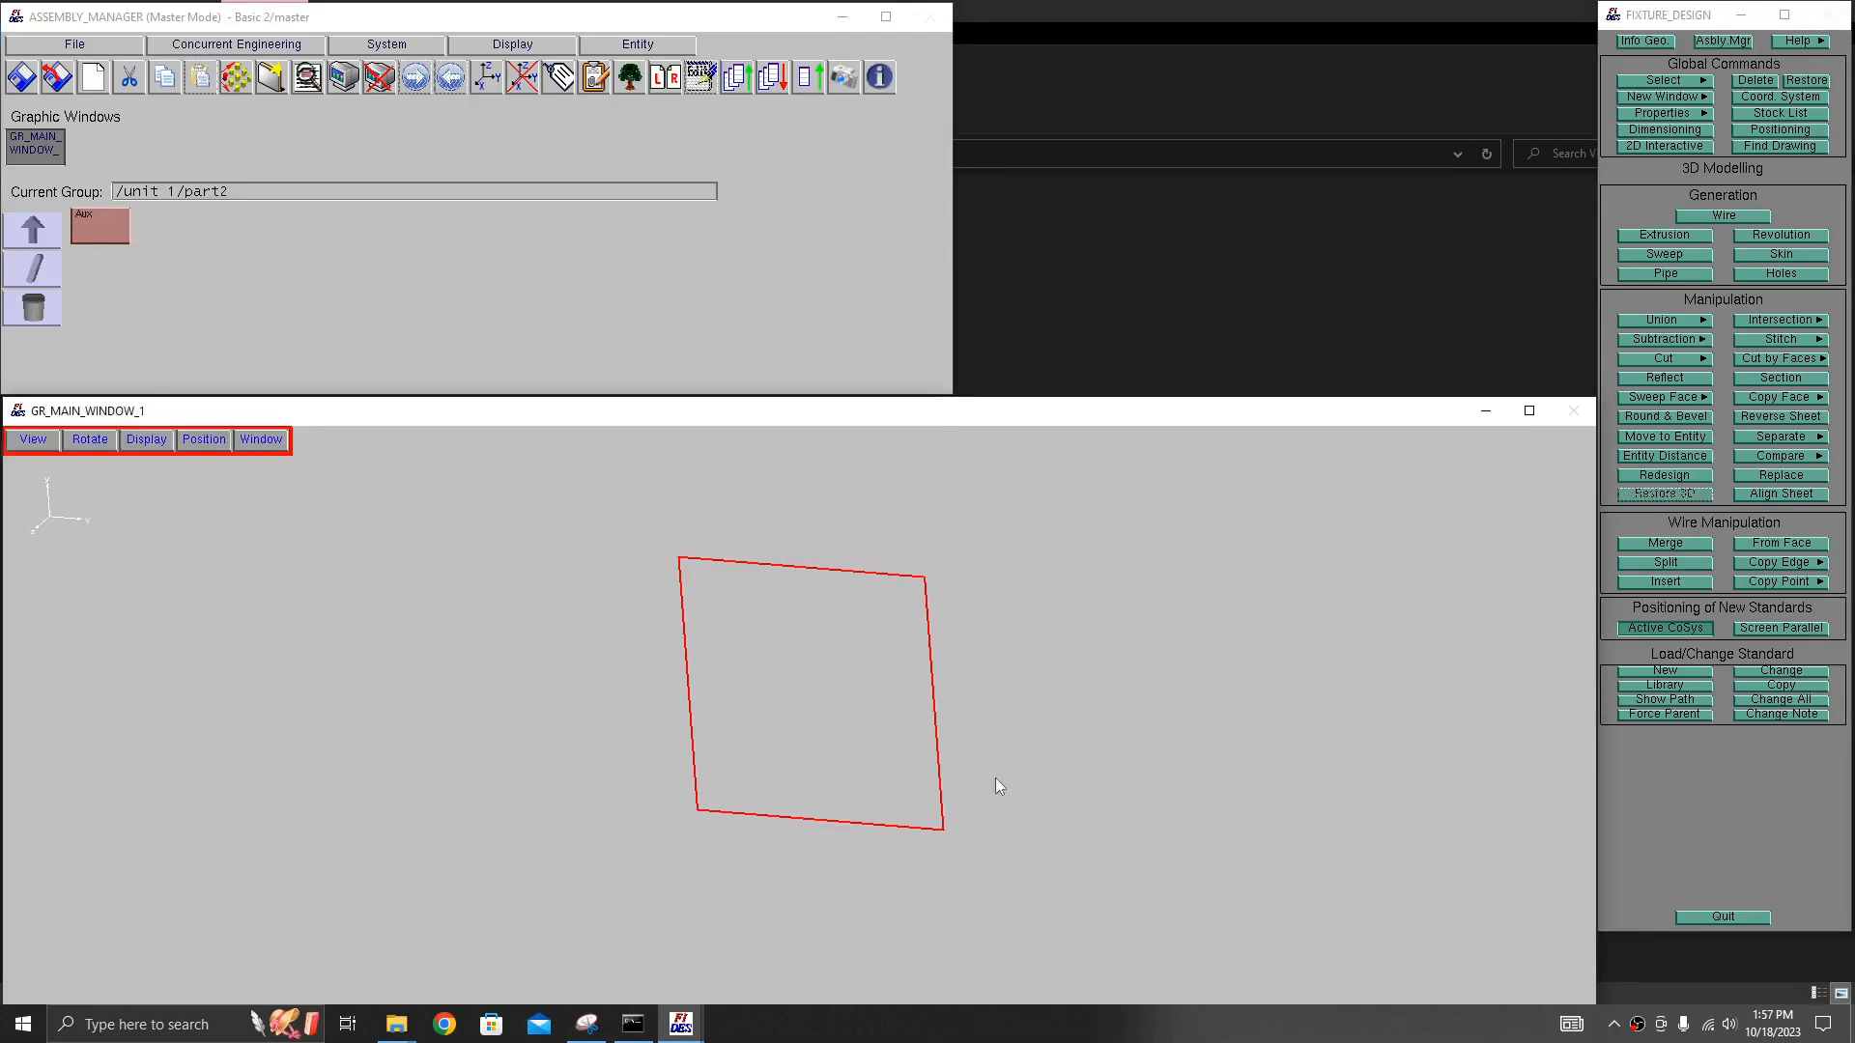
click(1664, 236)
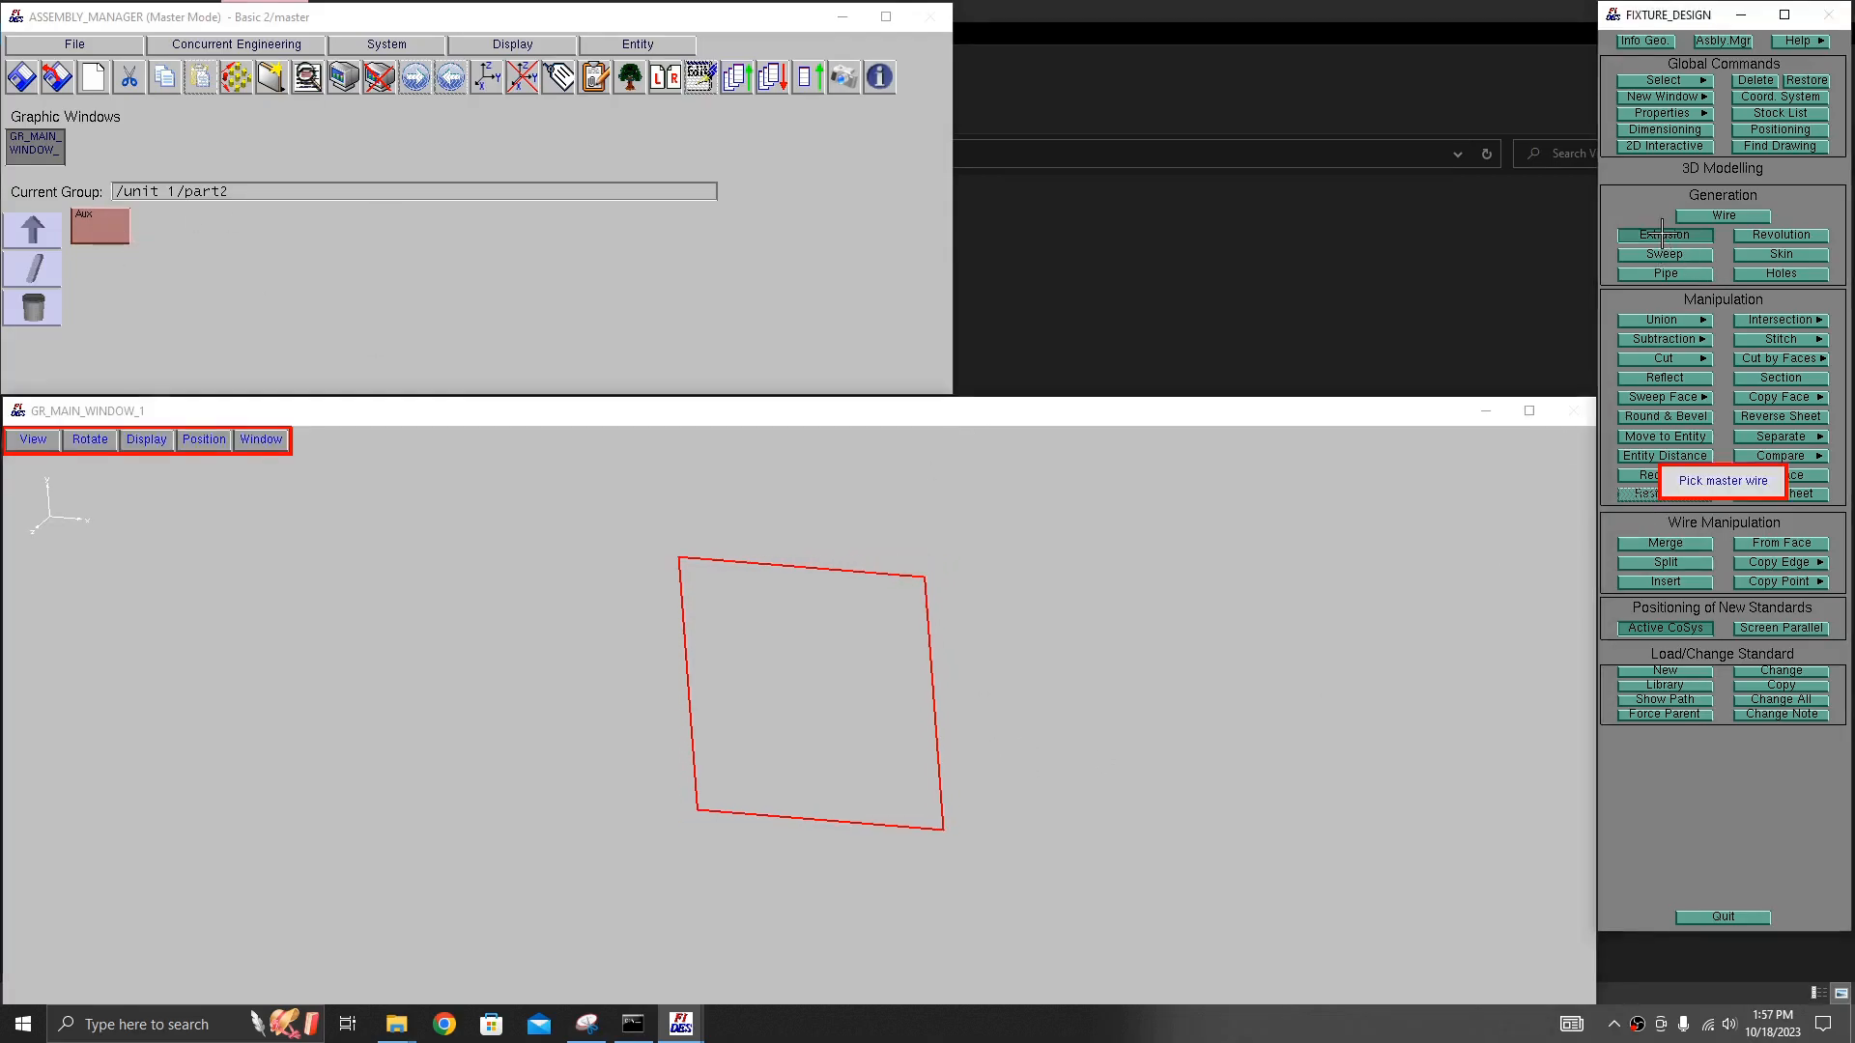
click(925, 645)
click(1754, 241)
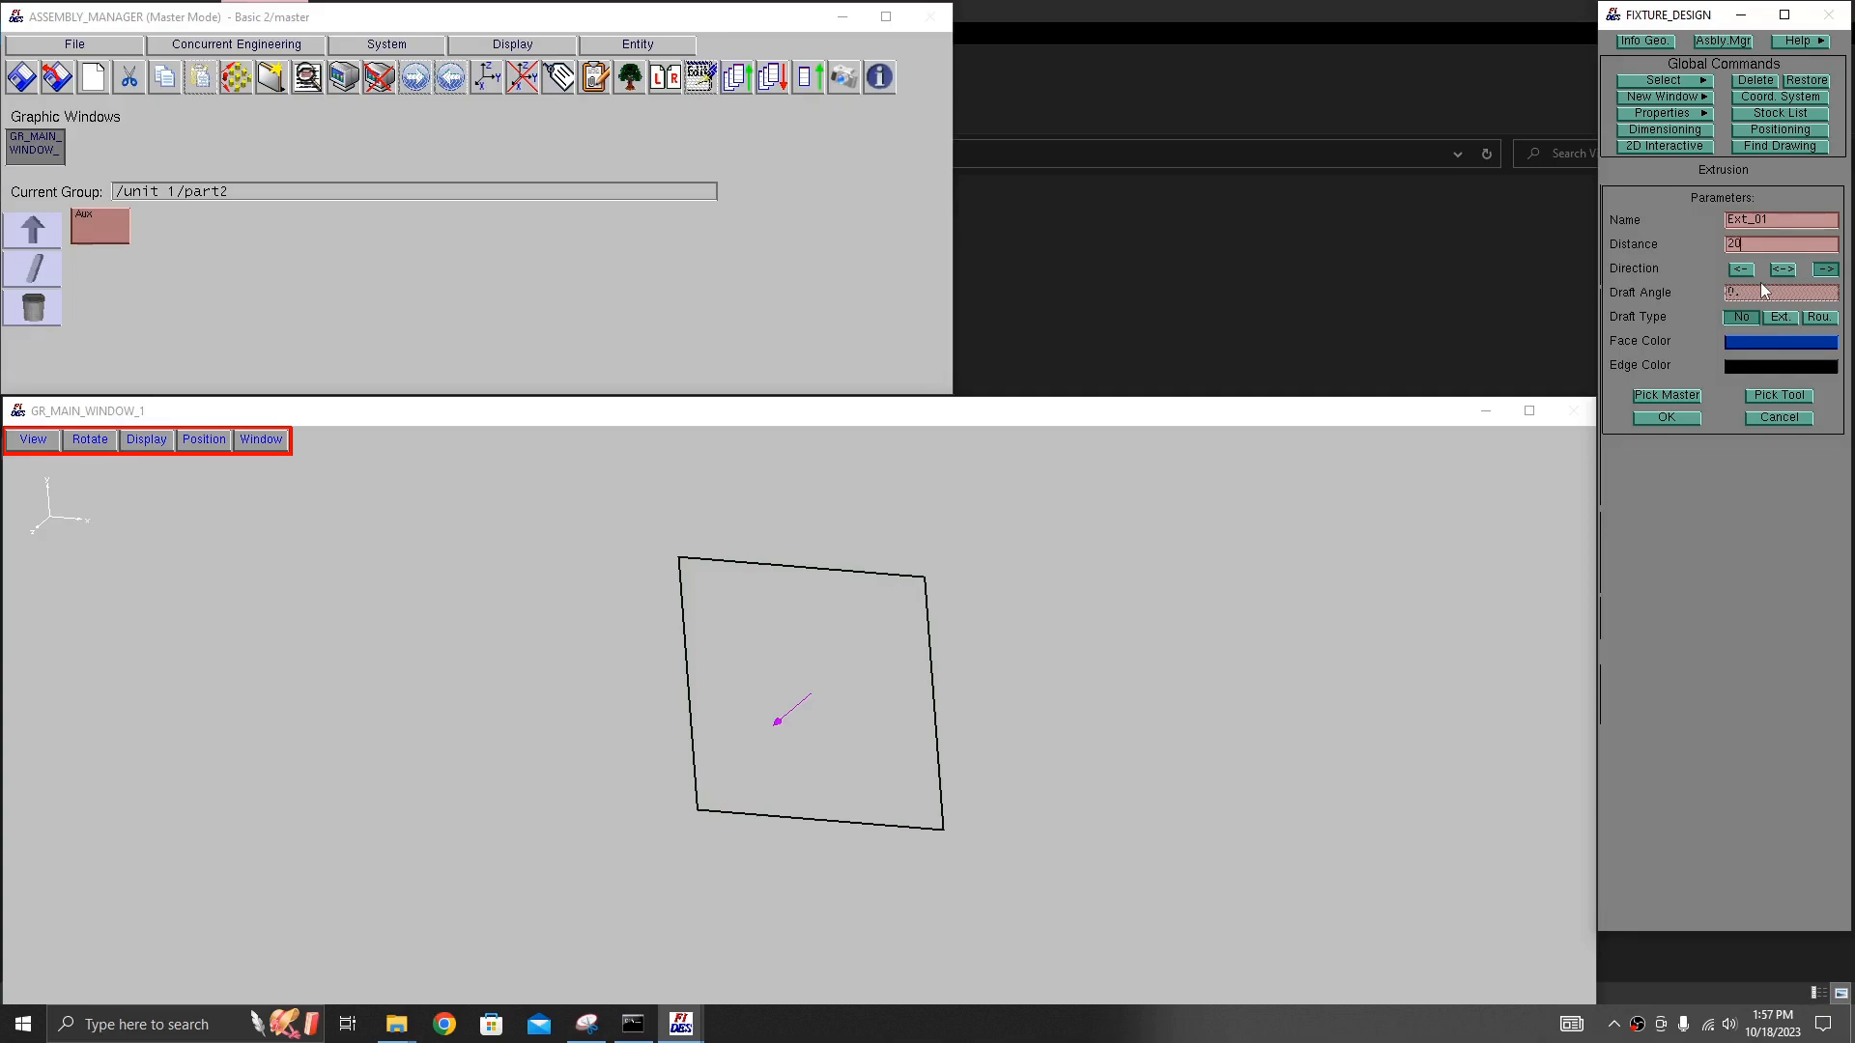
click(1673, 420)
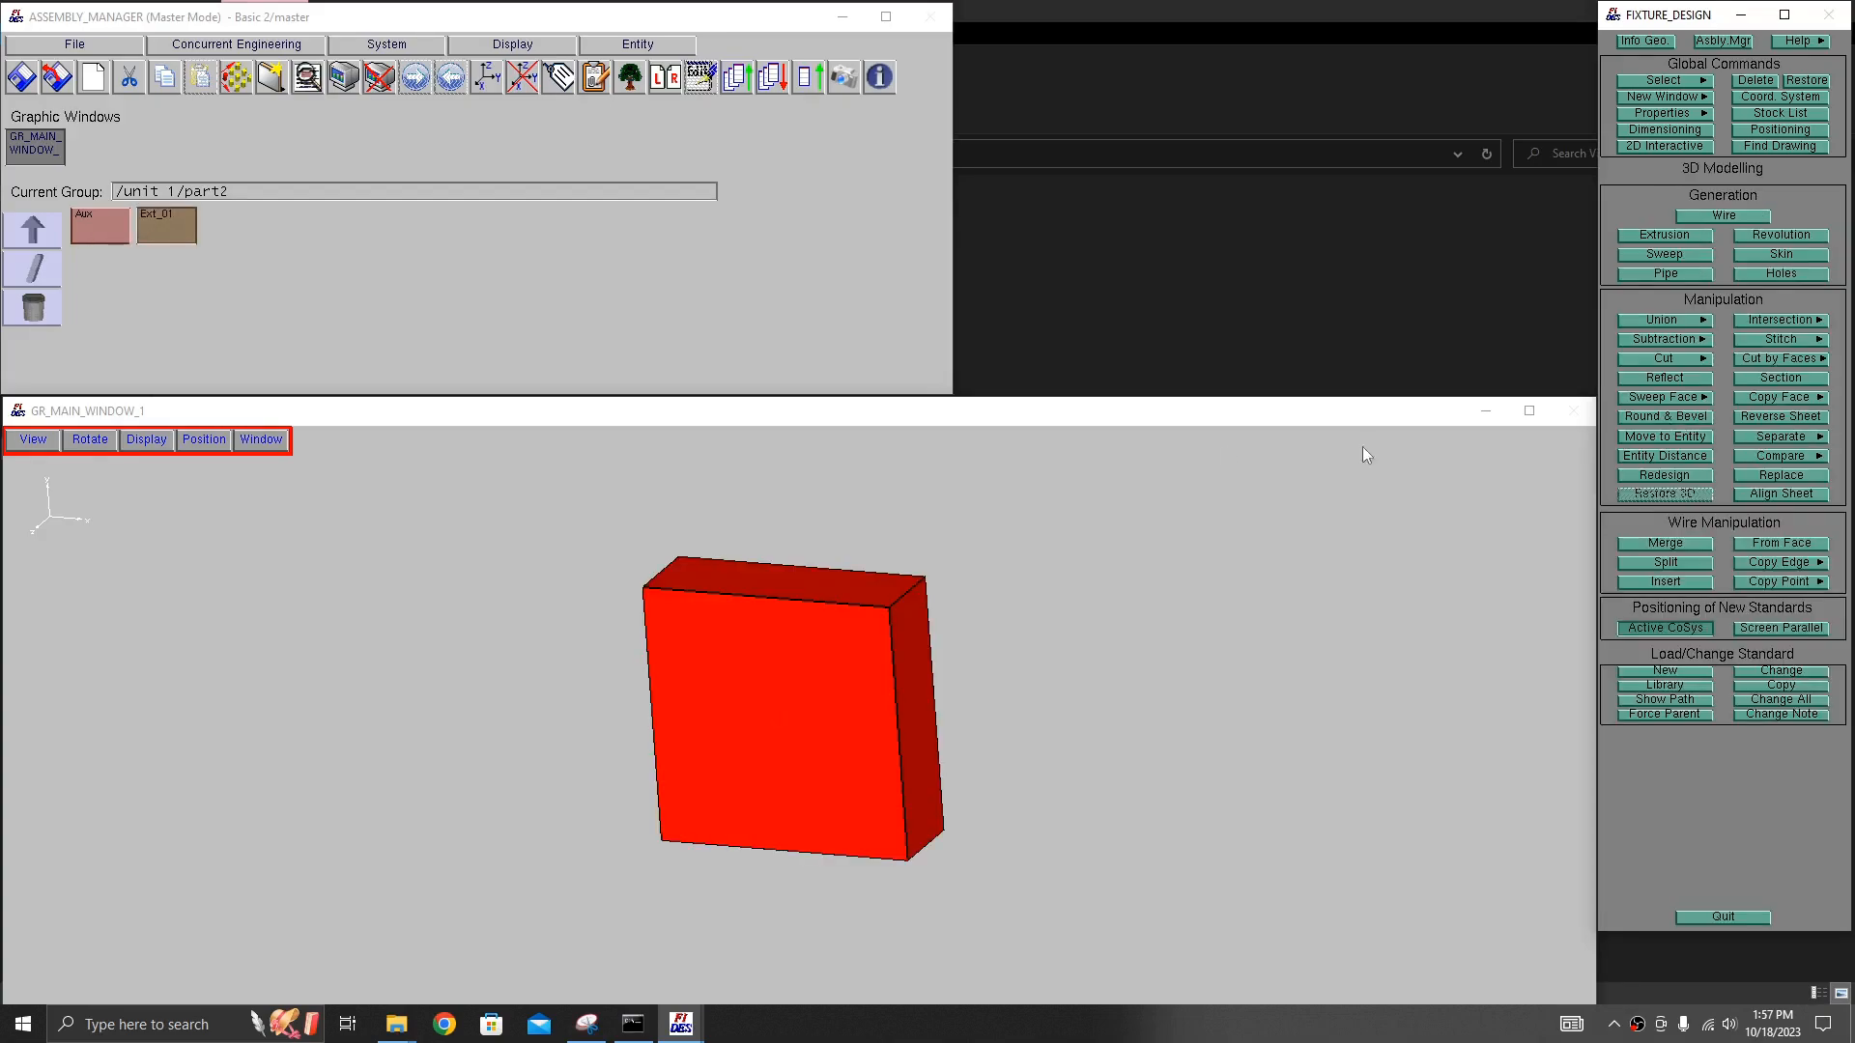
- Go up to the unit 1 group, display part1 together with part2, and clear the selection
middle_drag(1055, 638, 882, 682)
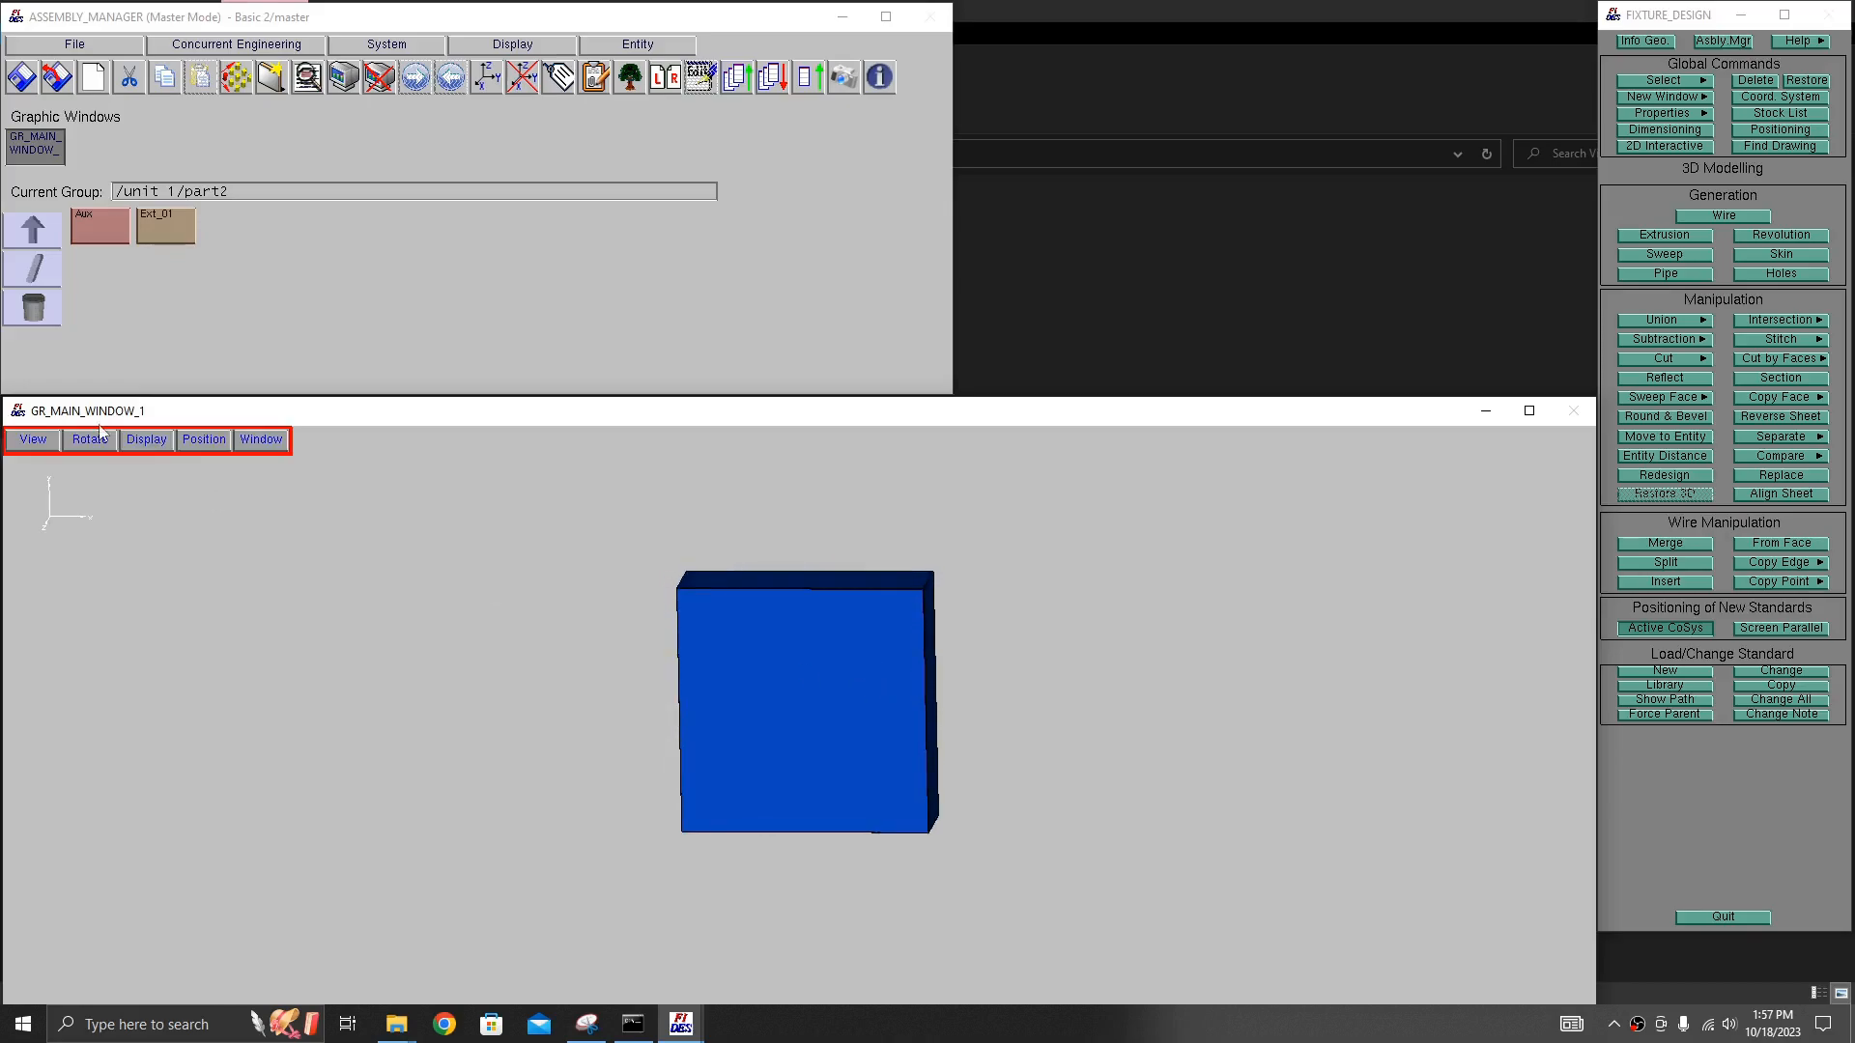
click(38, 271)
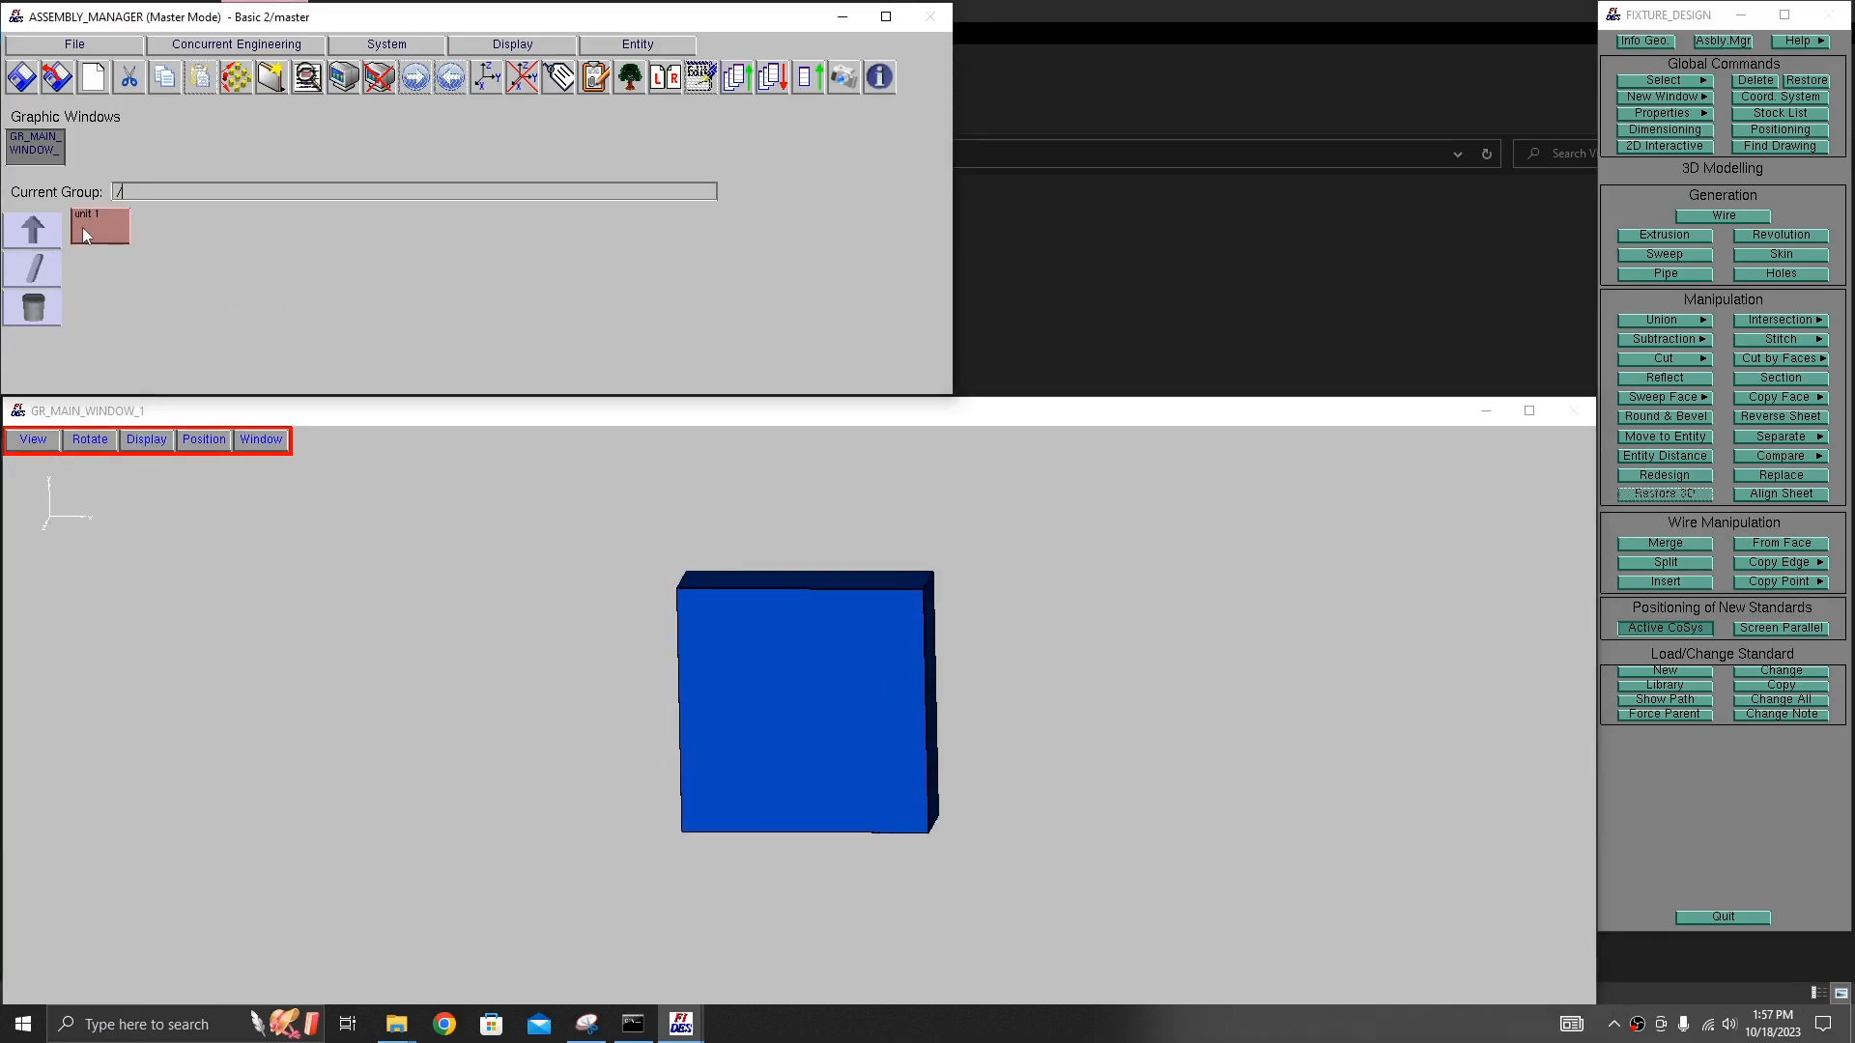
double_click(103, 235)
click(95, 225)
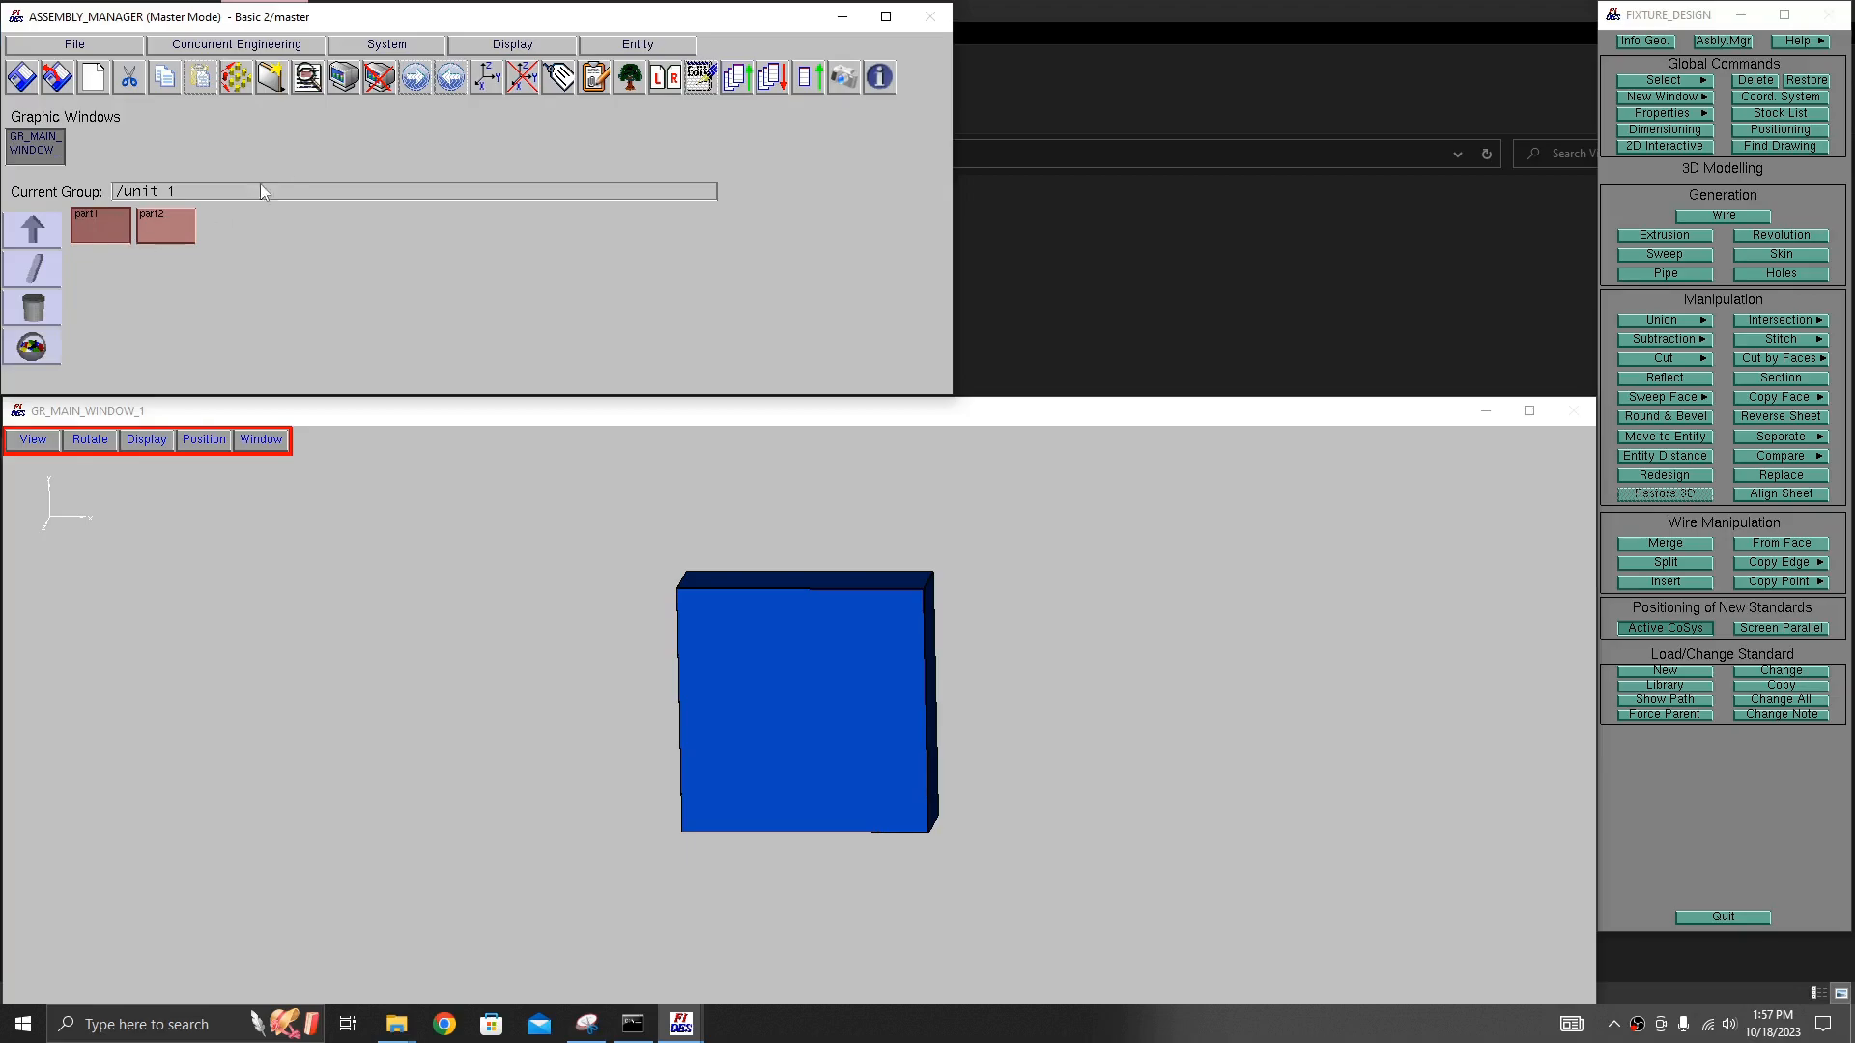
click(831, 330)
click(984, 561)
- Examine how part1 and part2 sit relative to each other from the front, the side and at an angle
middle_drag(970, 653, 908, 694)
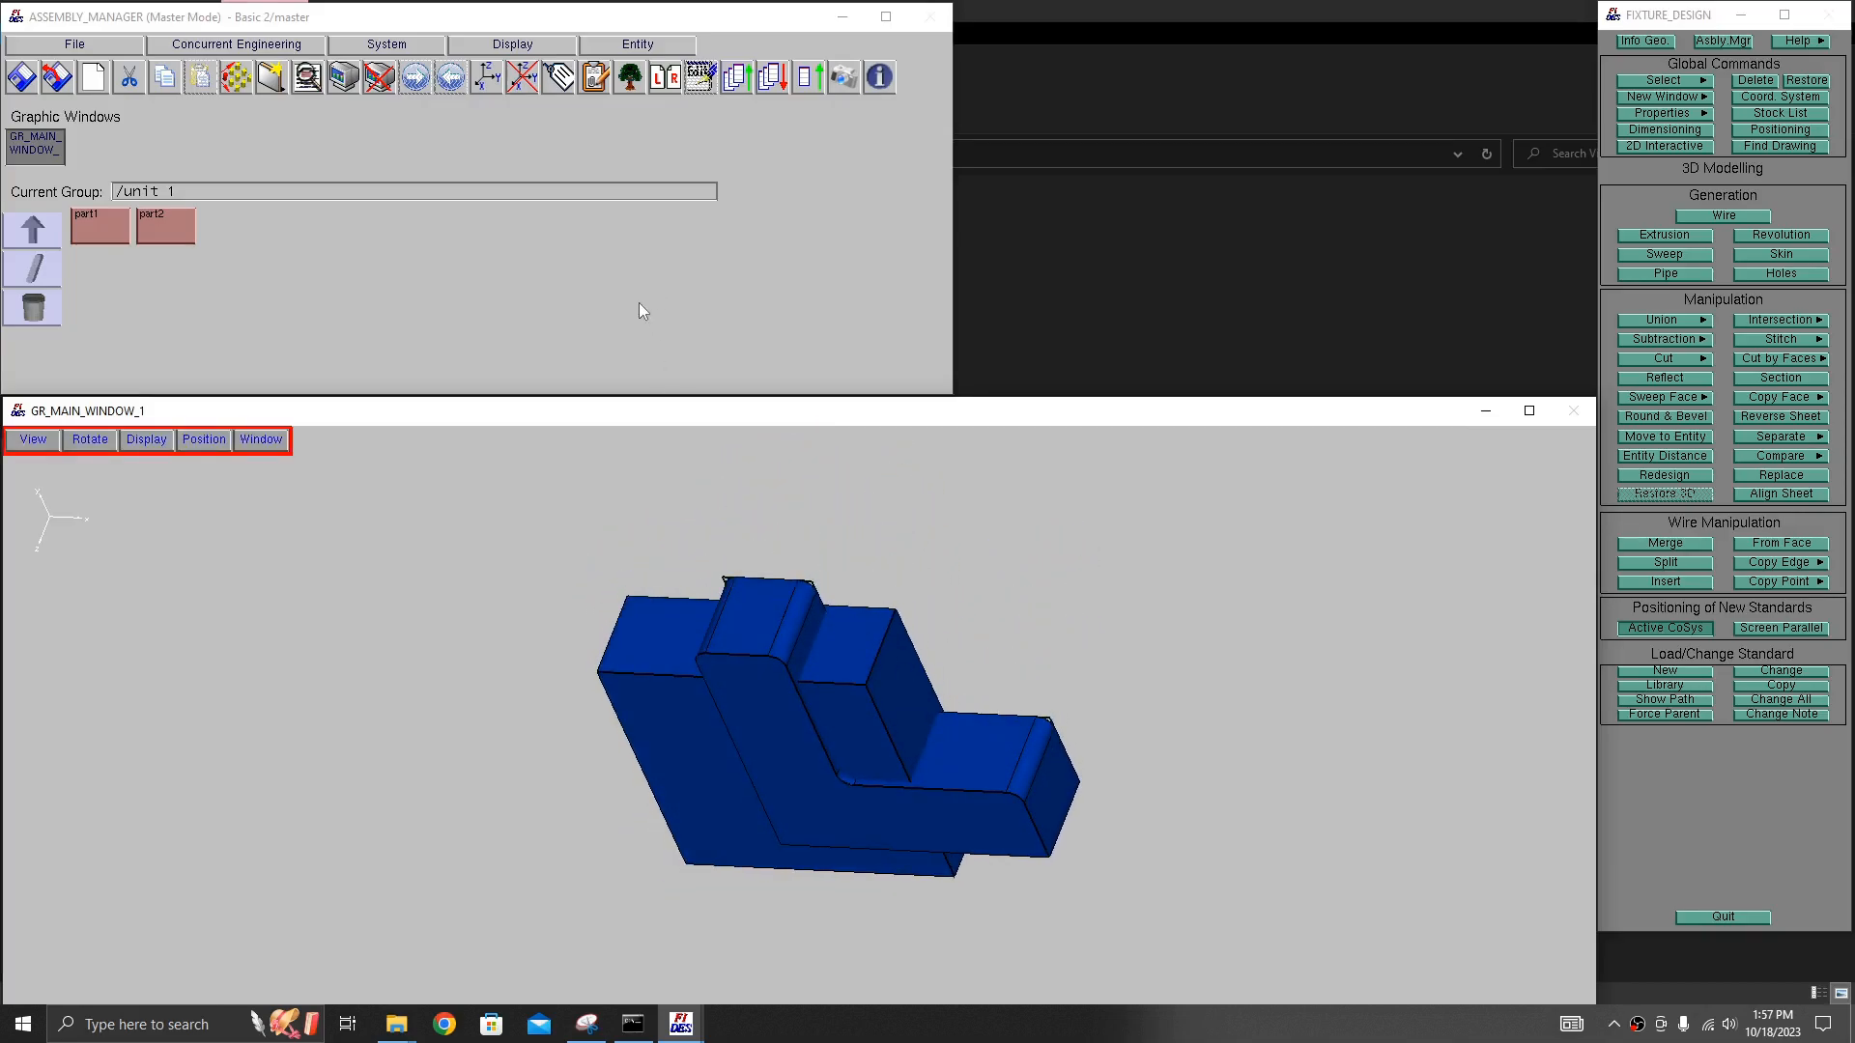
mouse_move(963, 594)
middle_down()
mouse_move(866, 560)
mouse_move(954, 623)
middle_up()
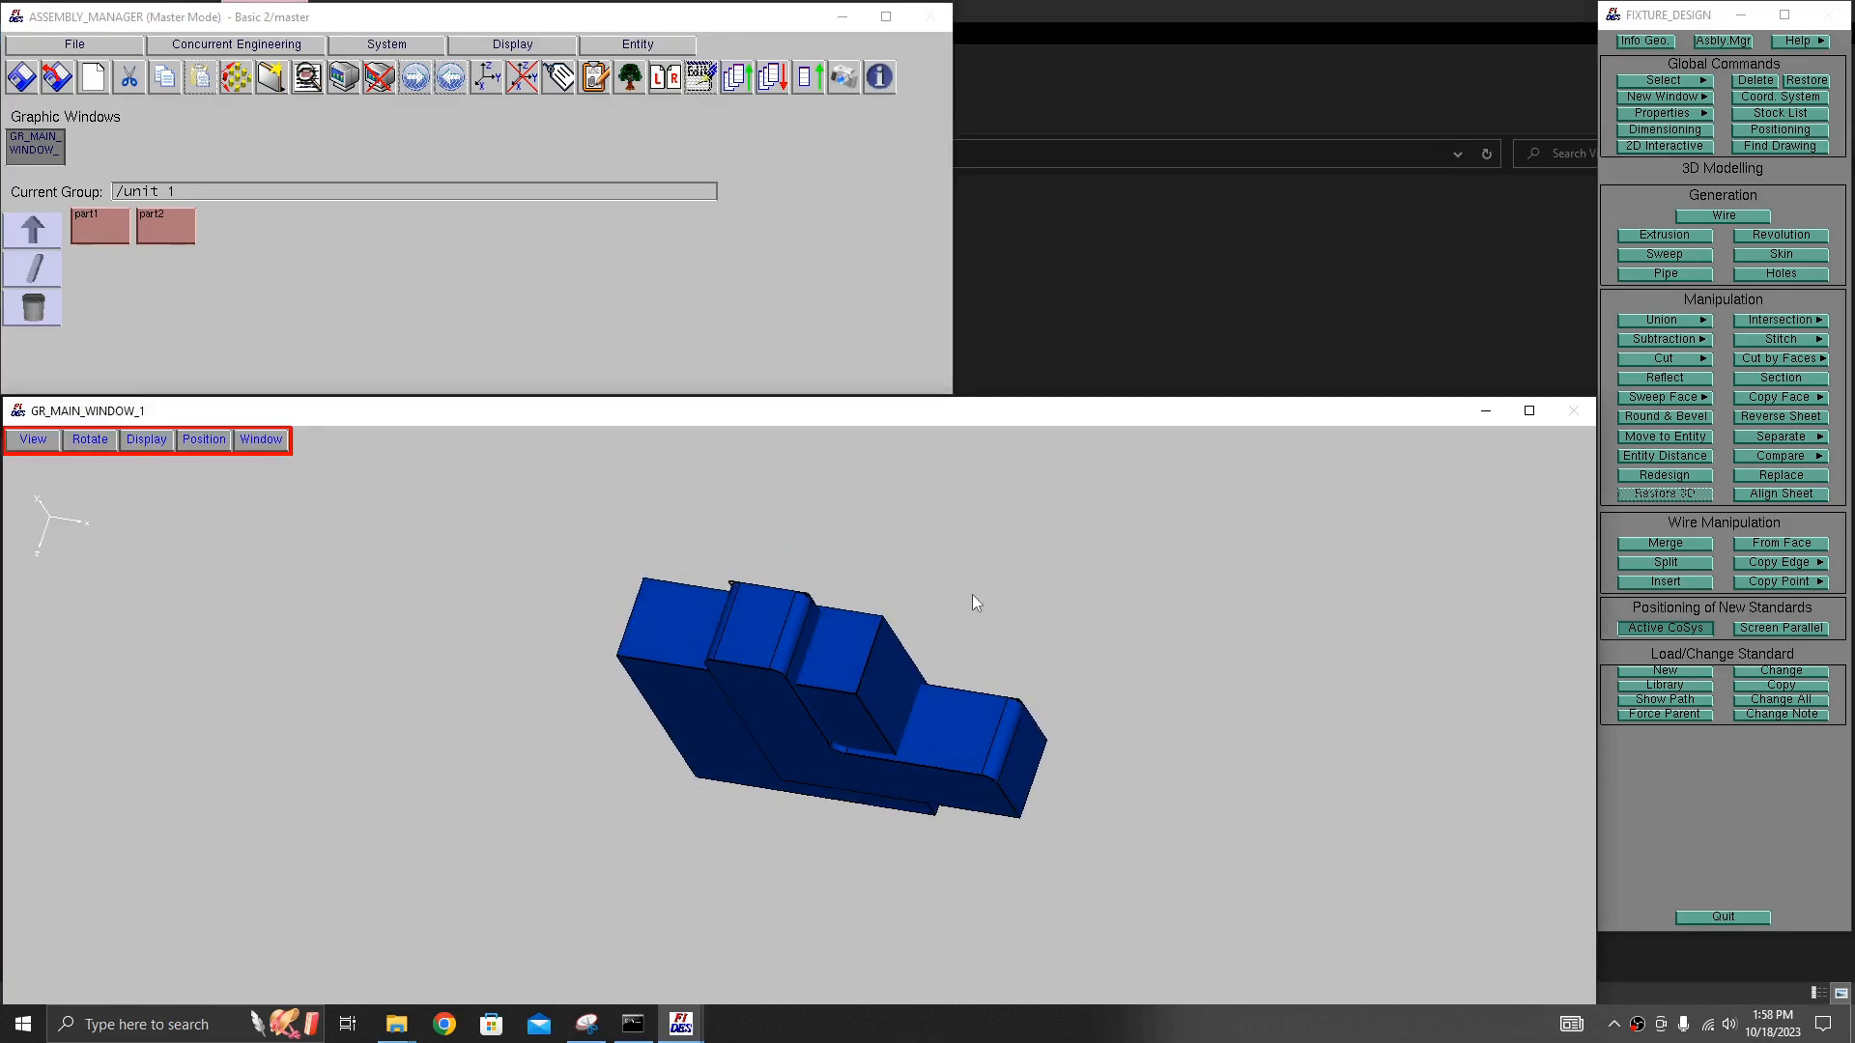
key(z)
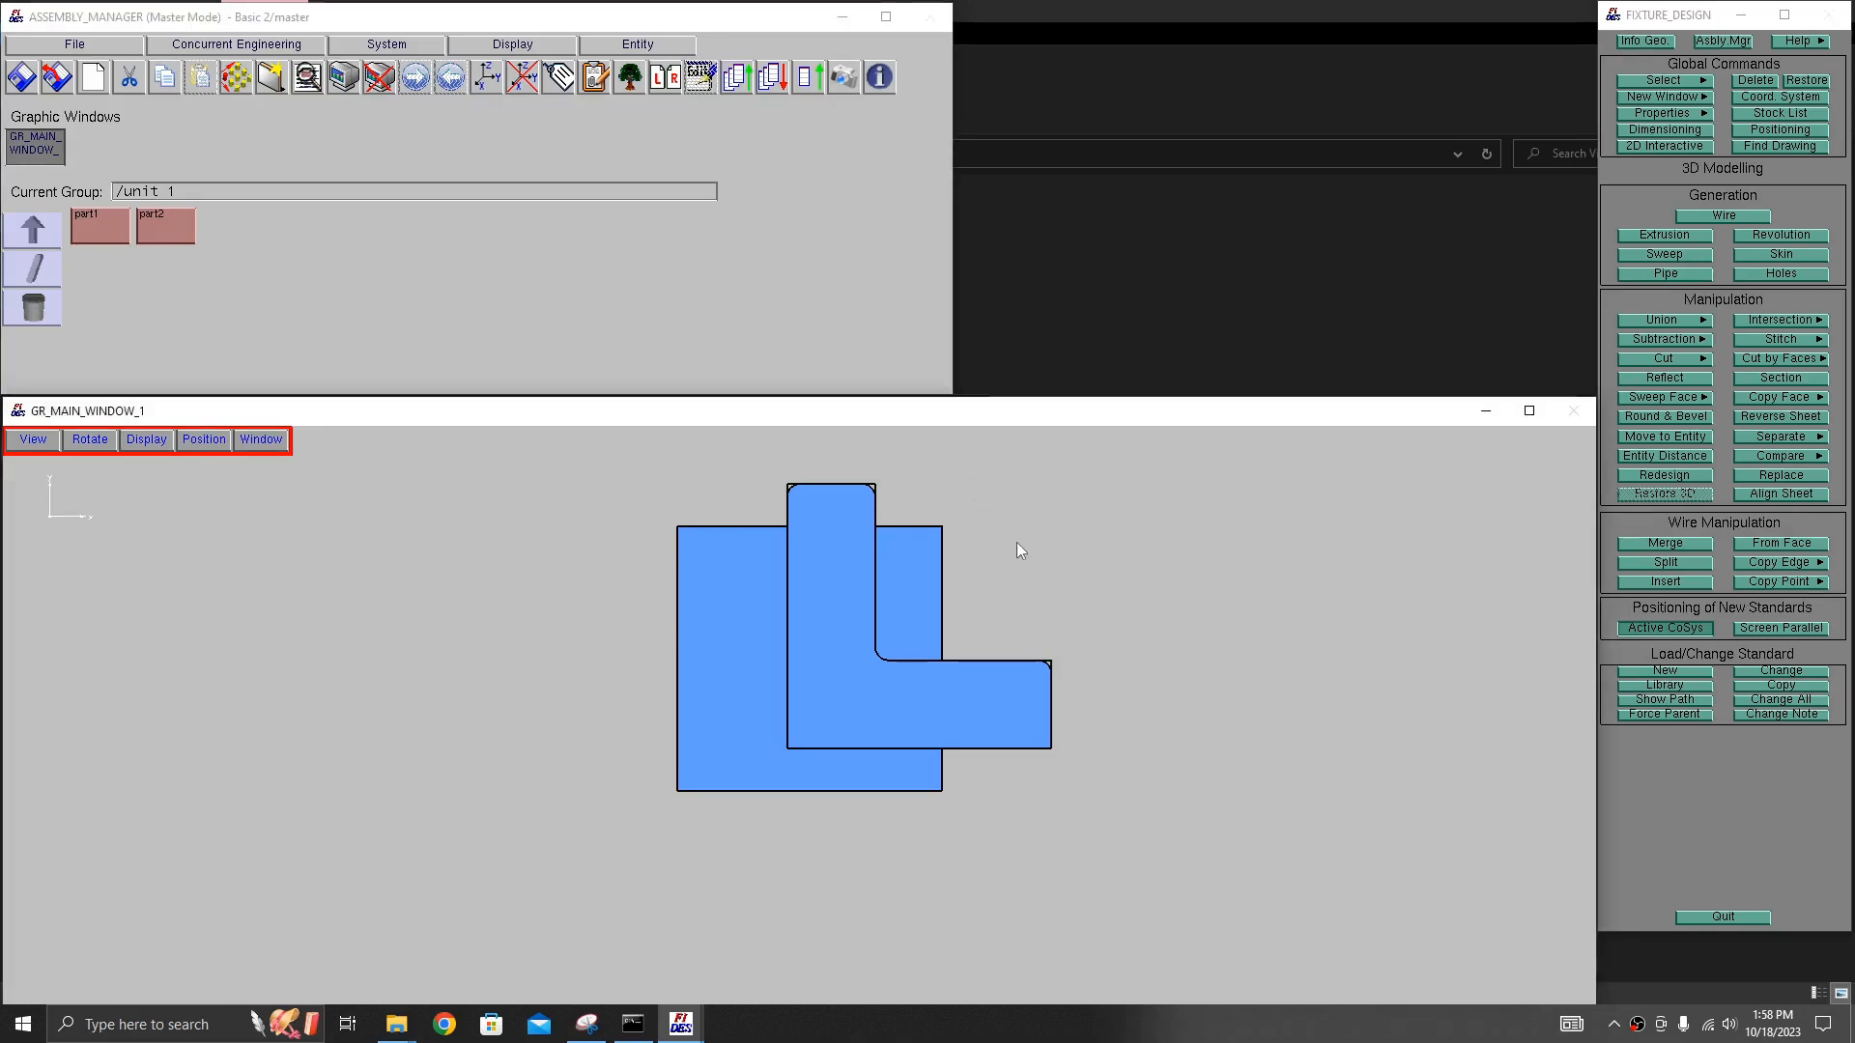
key(Right)
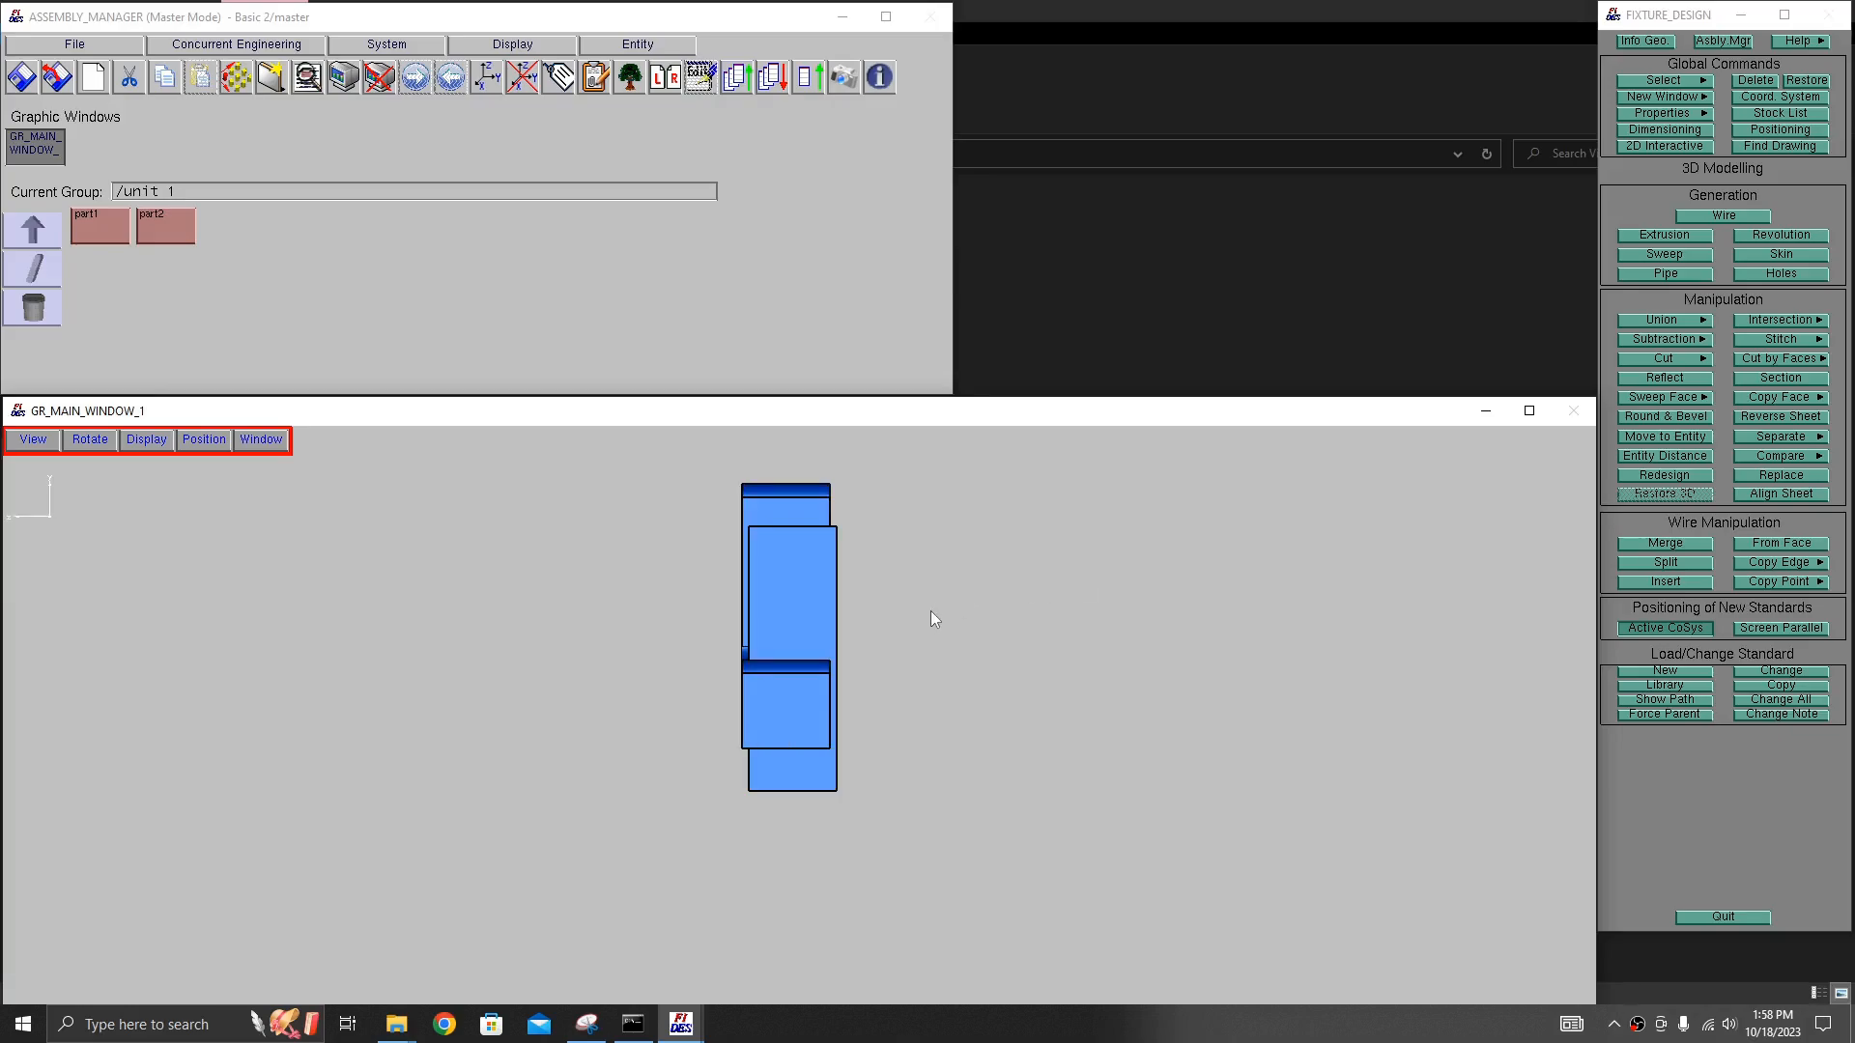
scroll(852, 636, up, 5)
scroll(970, 702, down, 2)
middle_drag(860, 804, 860, 688)
scroll(860, 688, up, 2)
middle_drag(1011, 663, 936, 712)
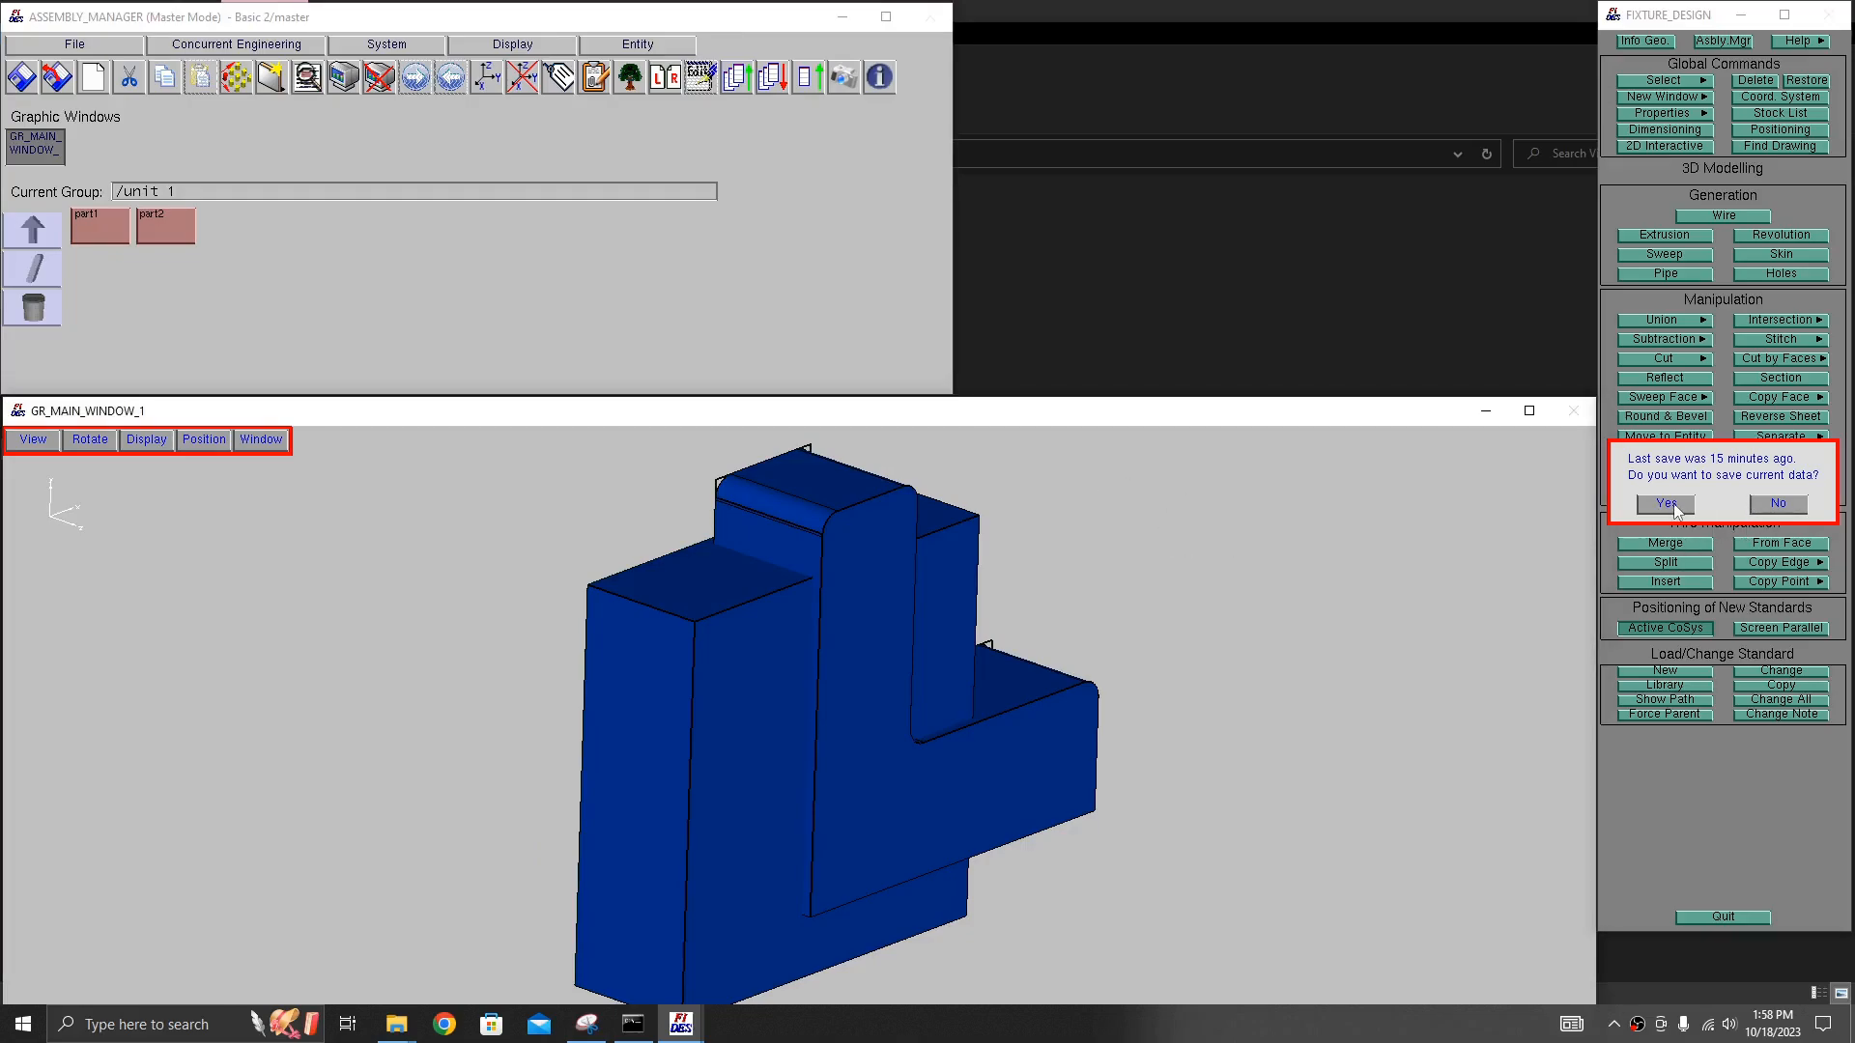
- Save the current data
click(1669, 503)
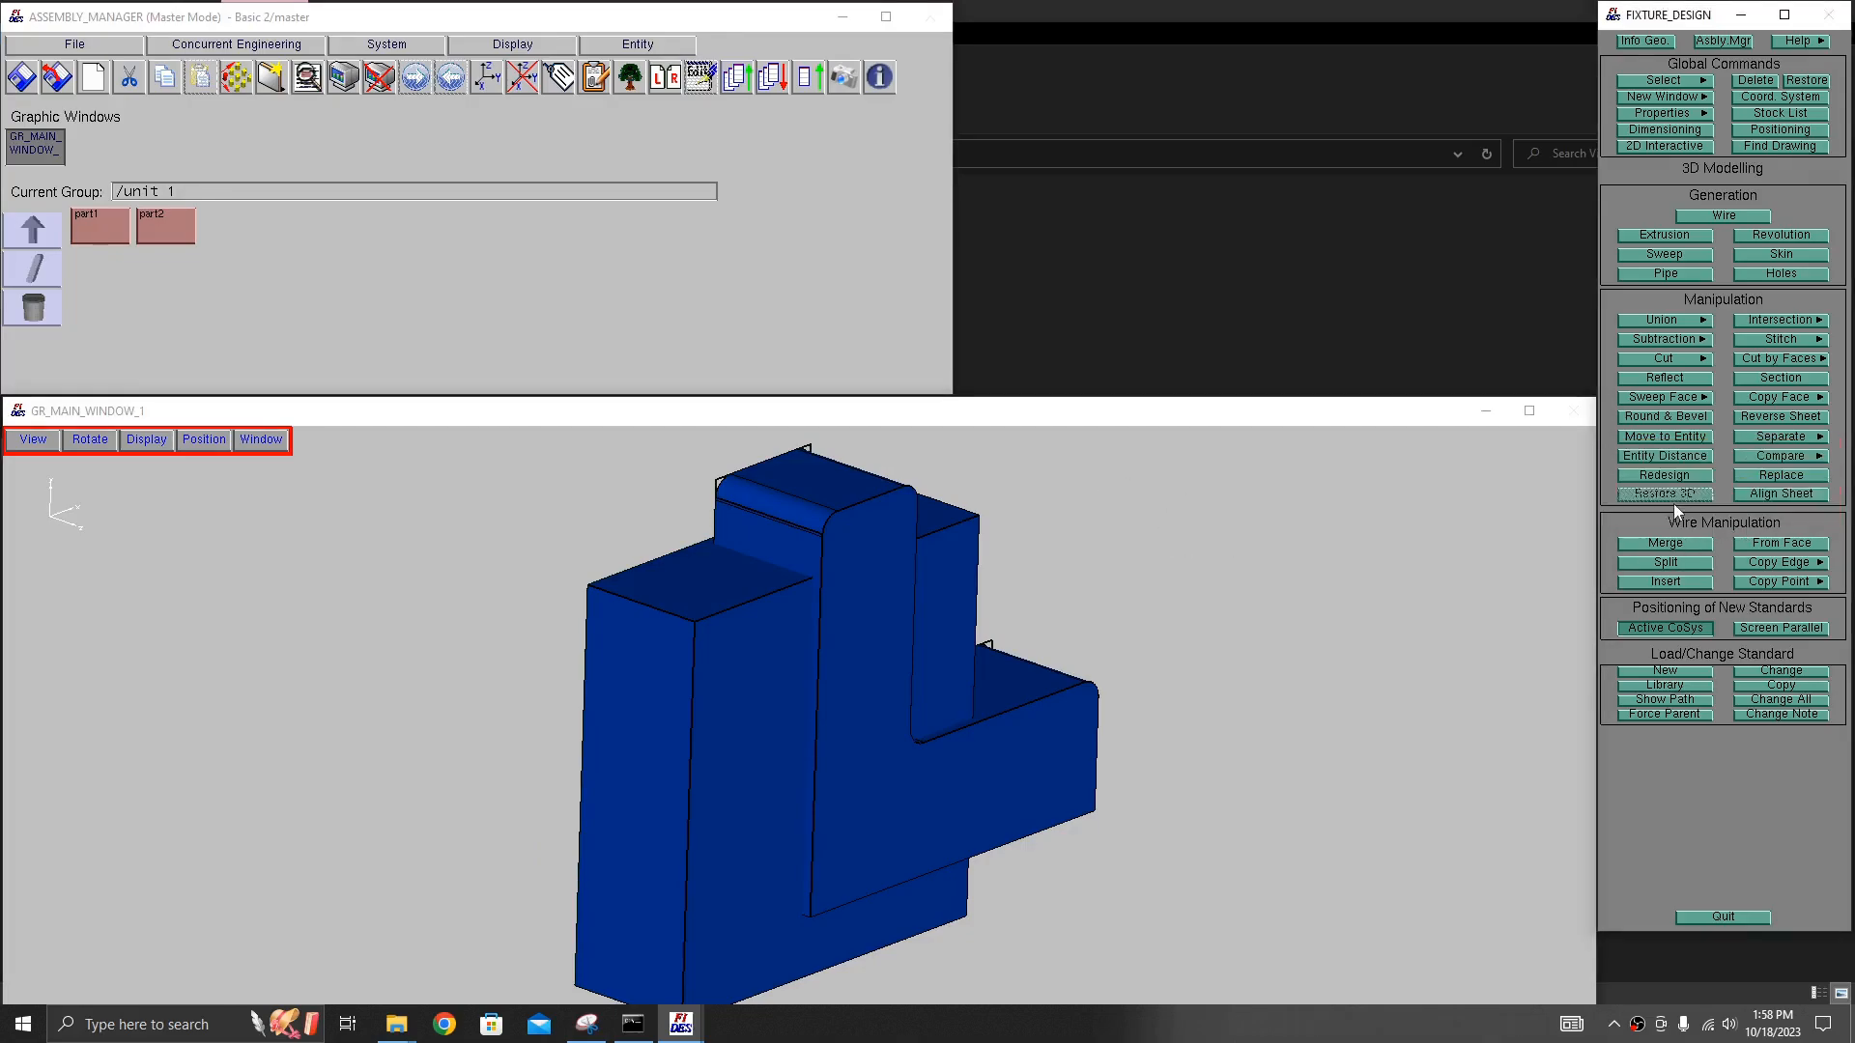
- Measure the face-to-face distance between the front faces of part1 and part2
click(1645, 42)
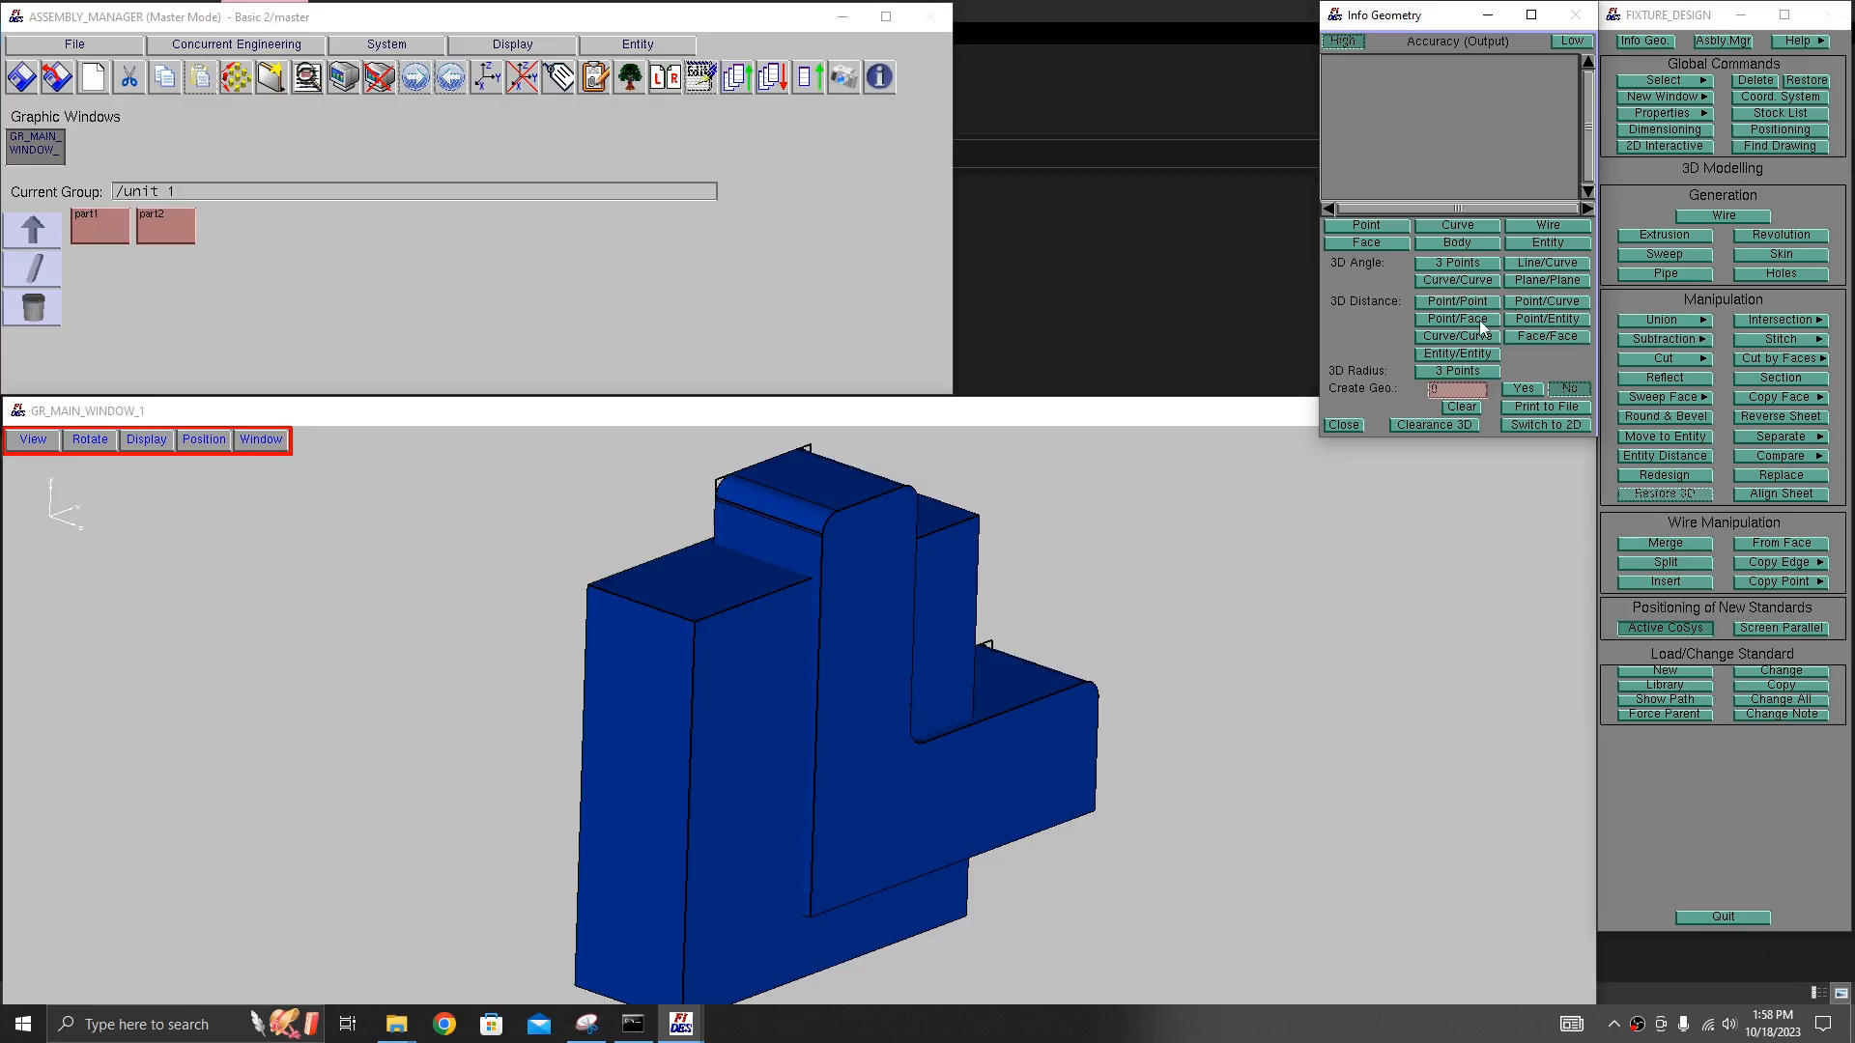
click(1544, 339)
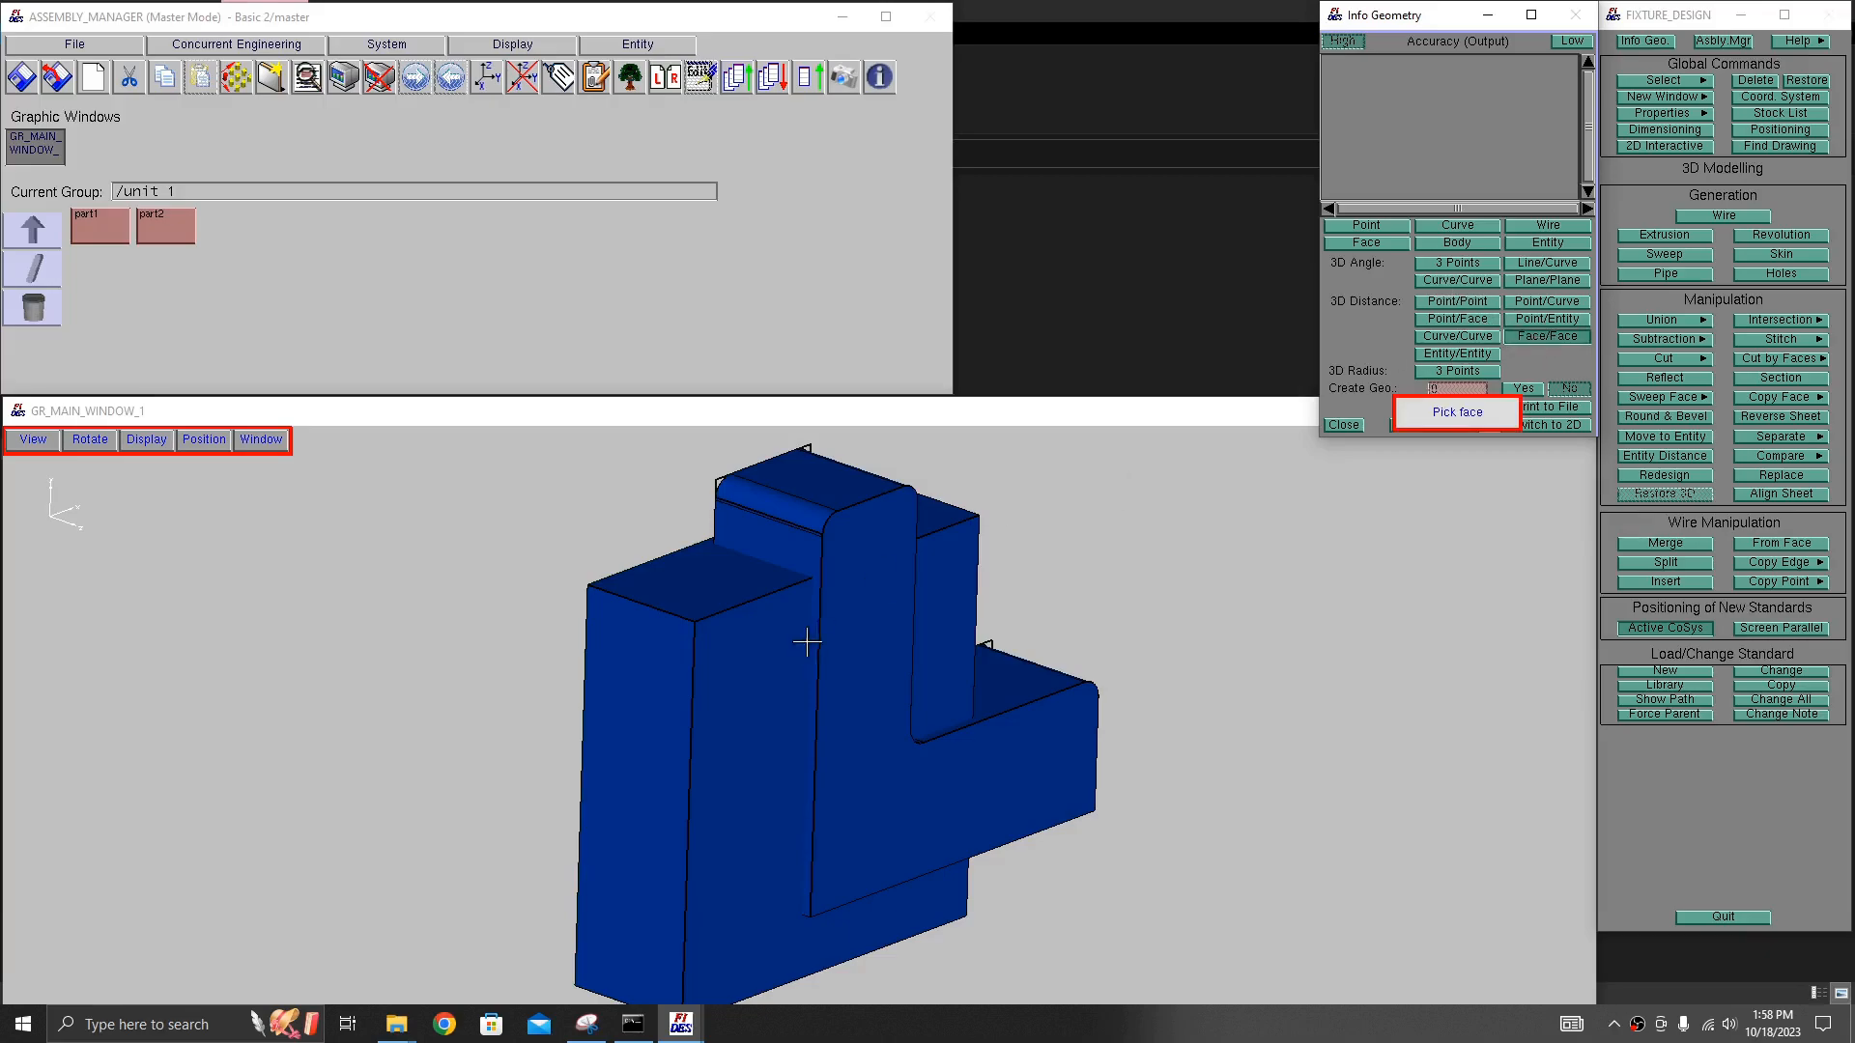
click(831, 660)
click(708, 699)
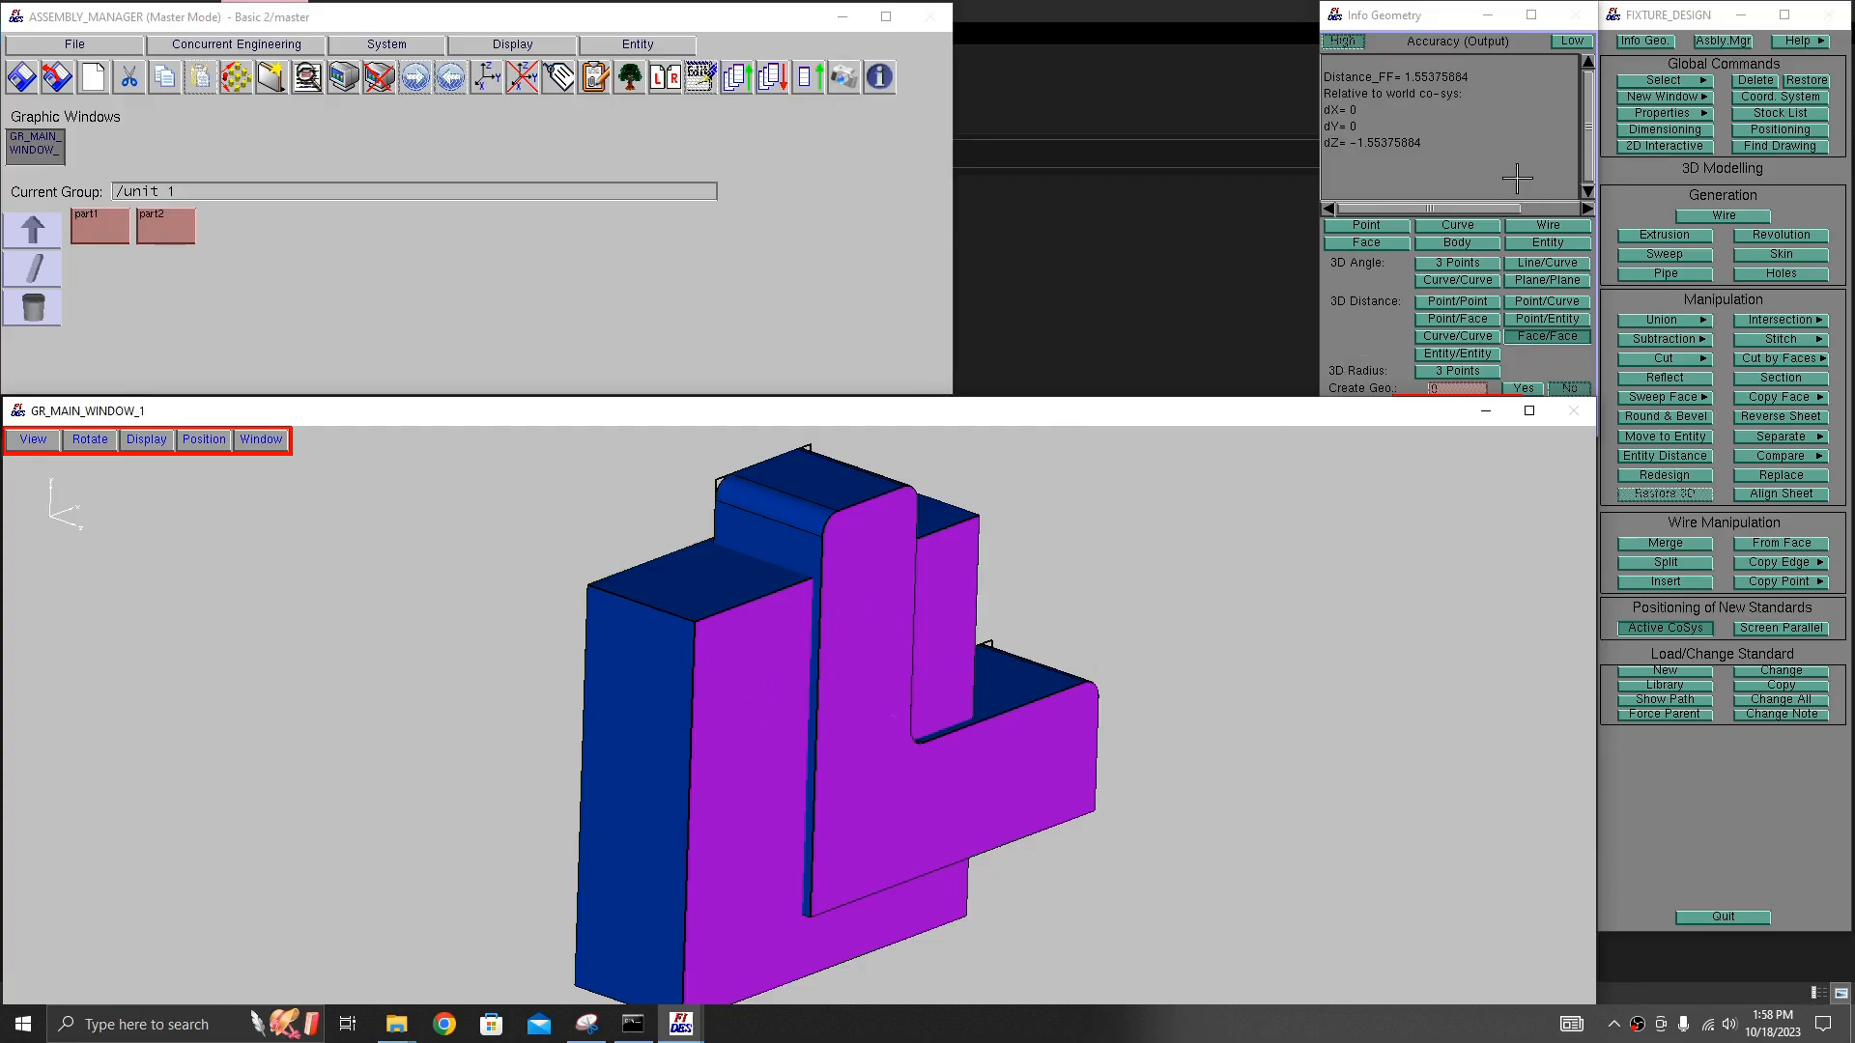
click(1516, 178)
click(1344, 426)
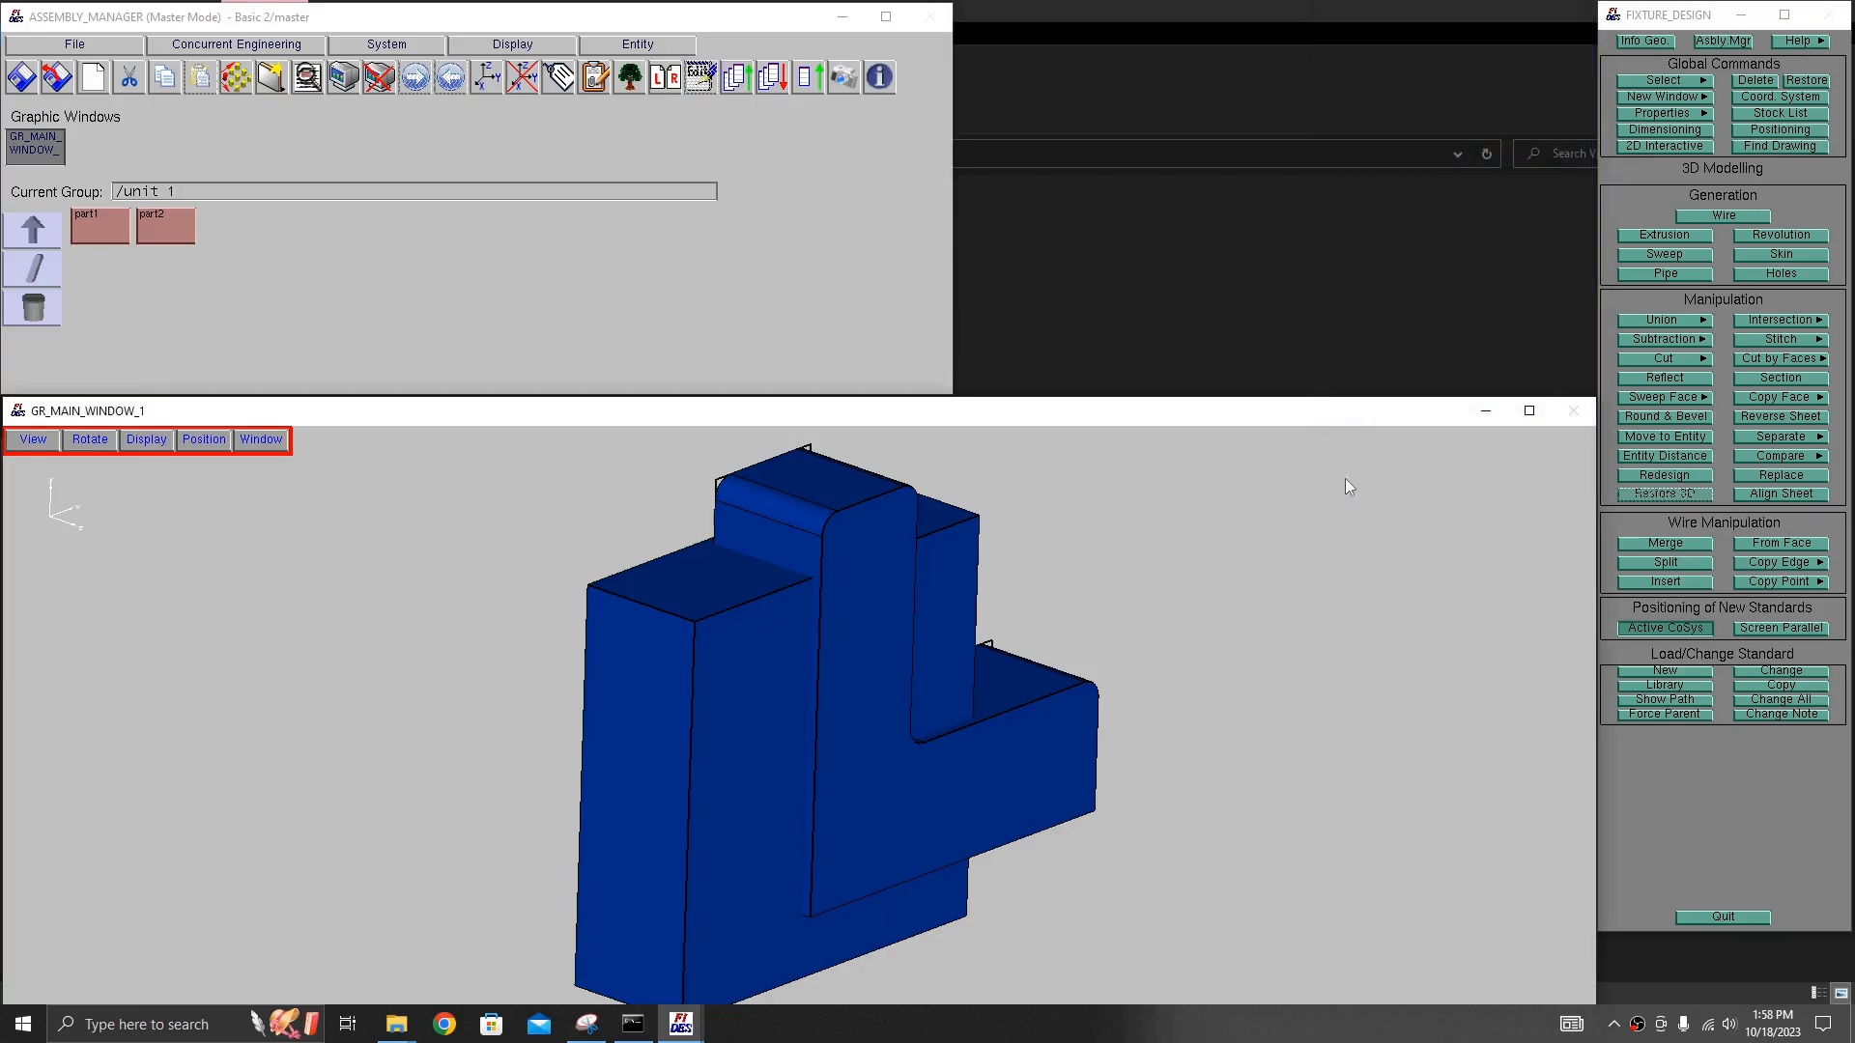
- Select the part2 group and open the Positioning tools for it
middle_drag(896, 444, 895, 663)
click(182, 230)
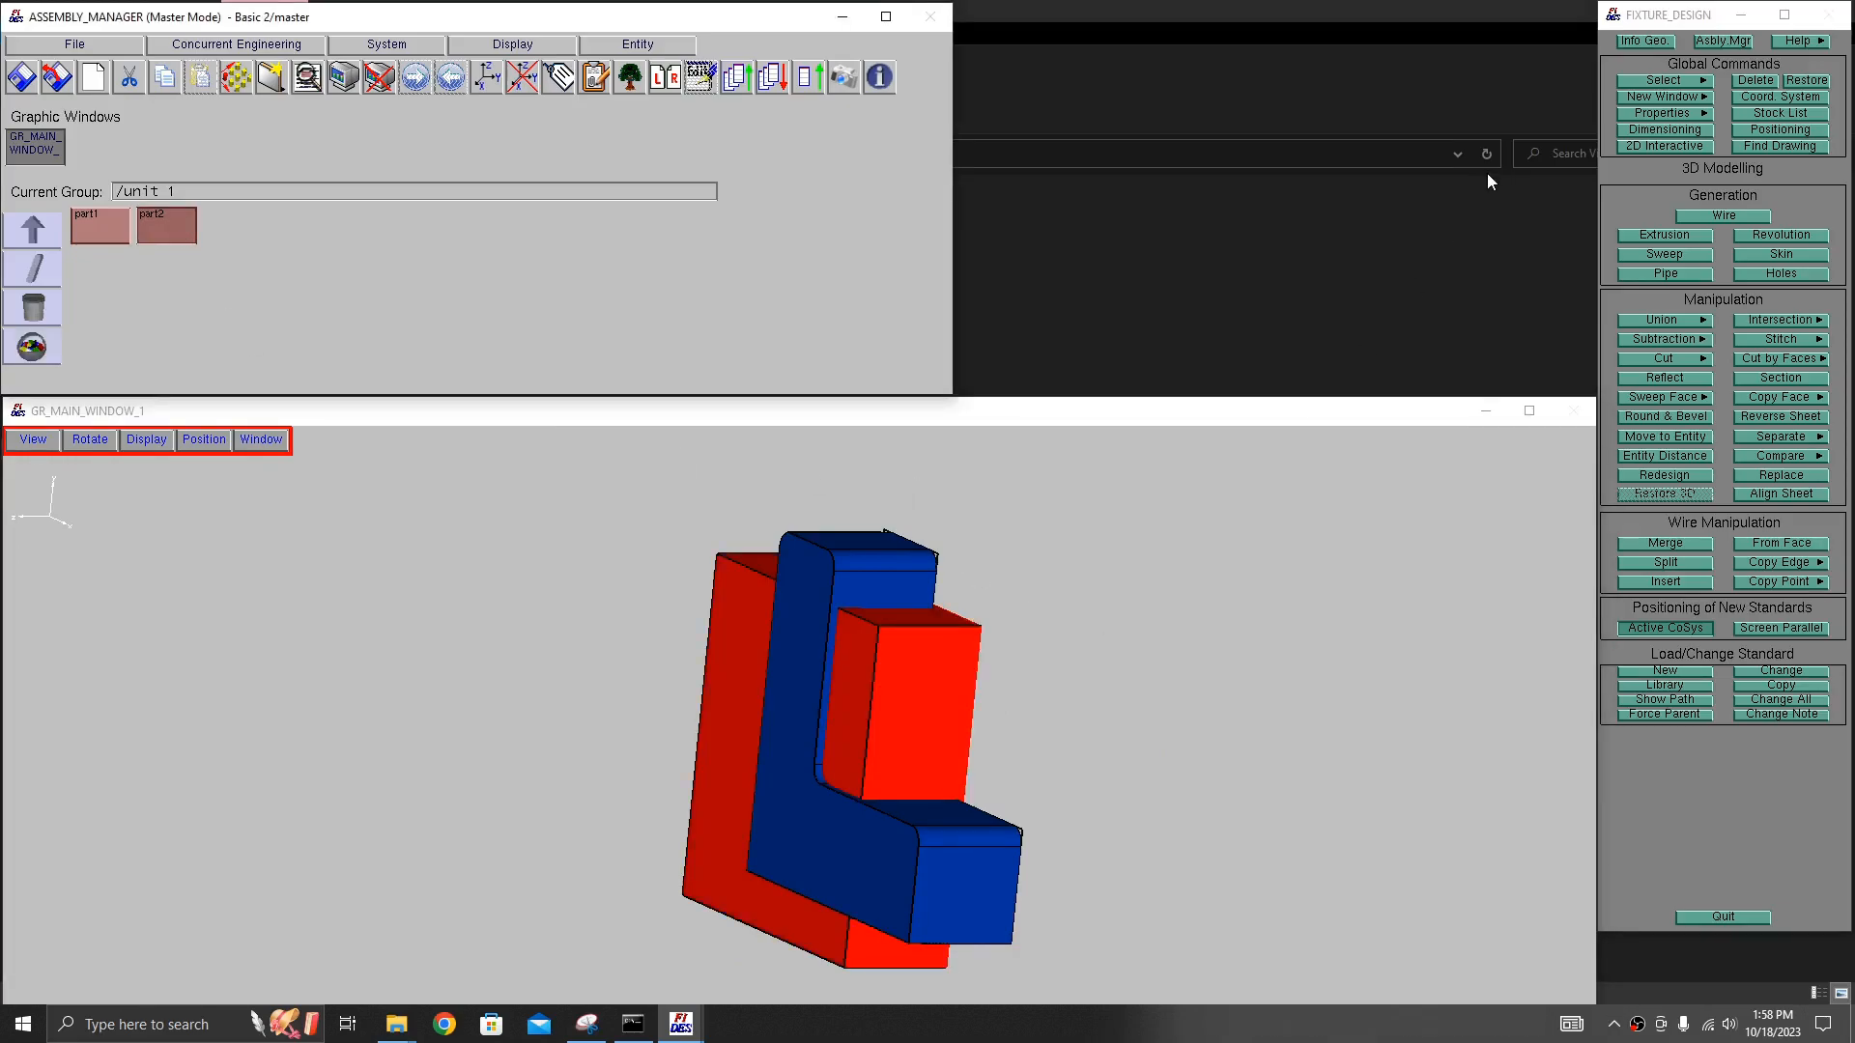
click(1774, 131)
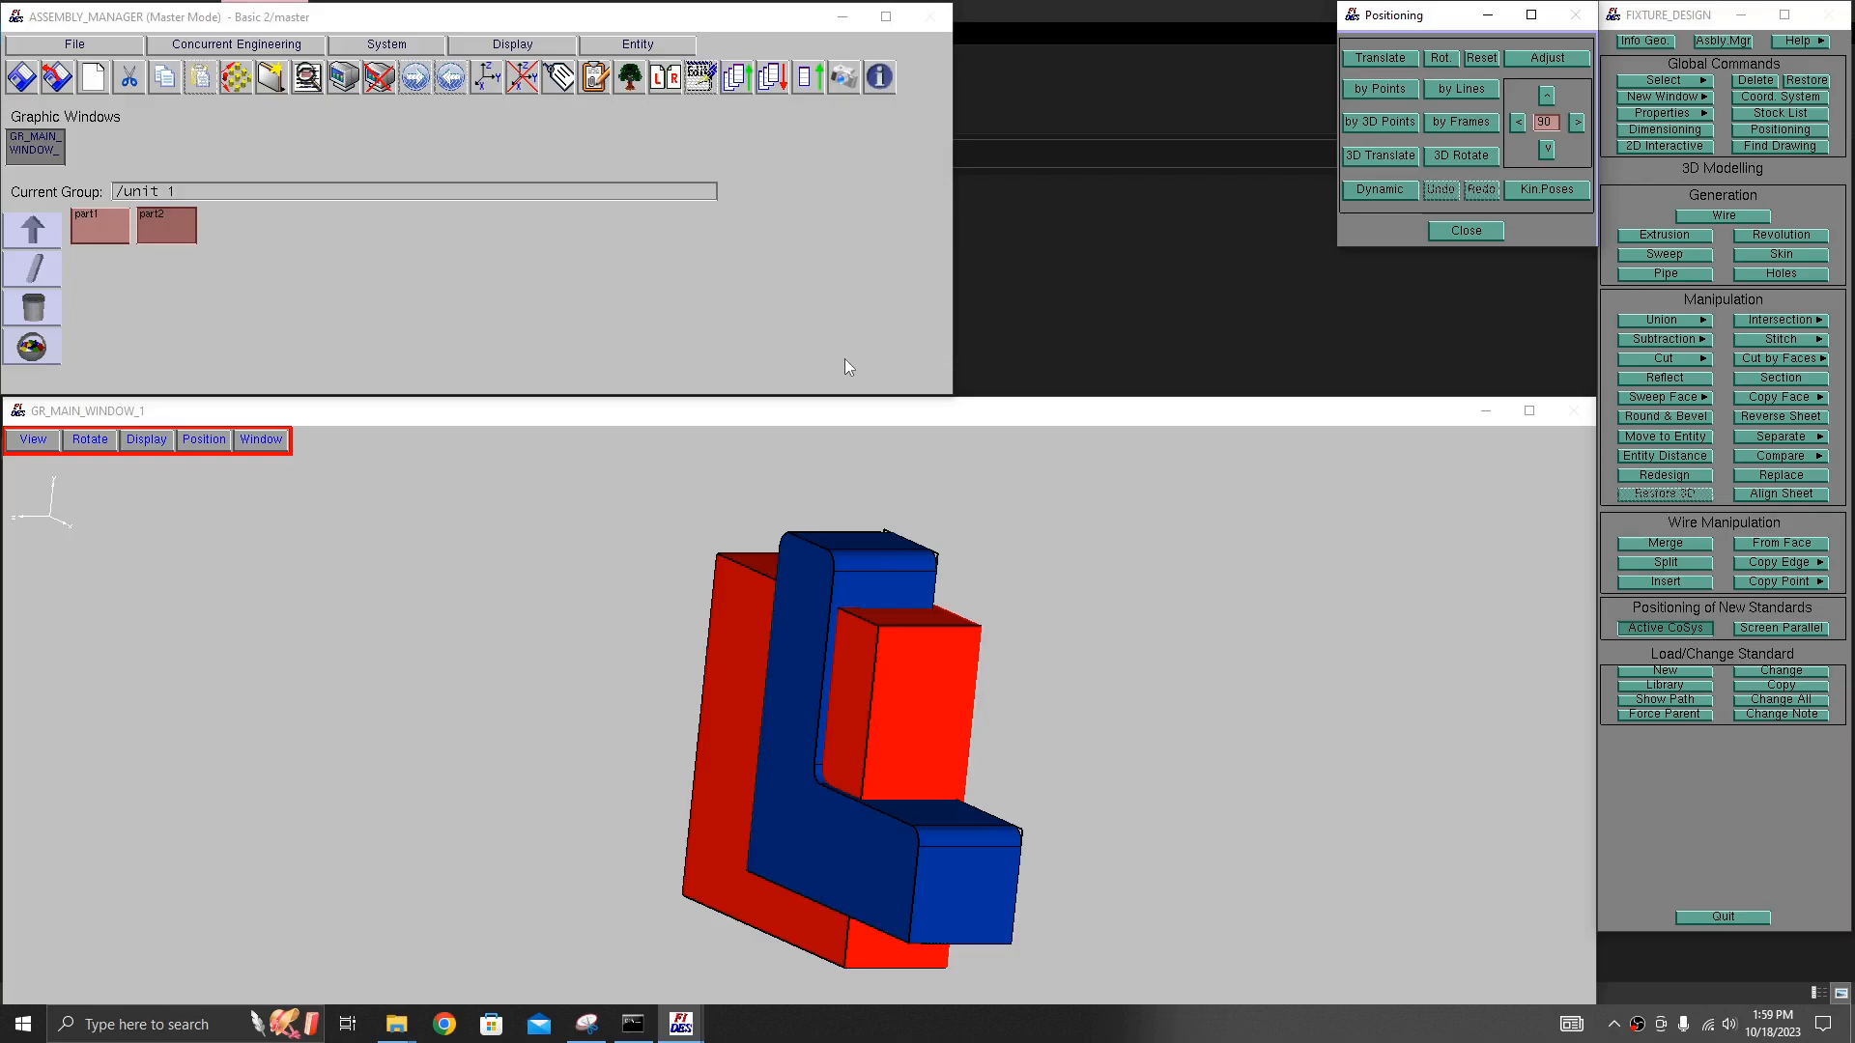
- Try to move part2 relative to part1 with by Points positioning, picking a from-point and a to-point
click(1389, 90)
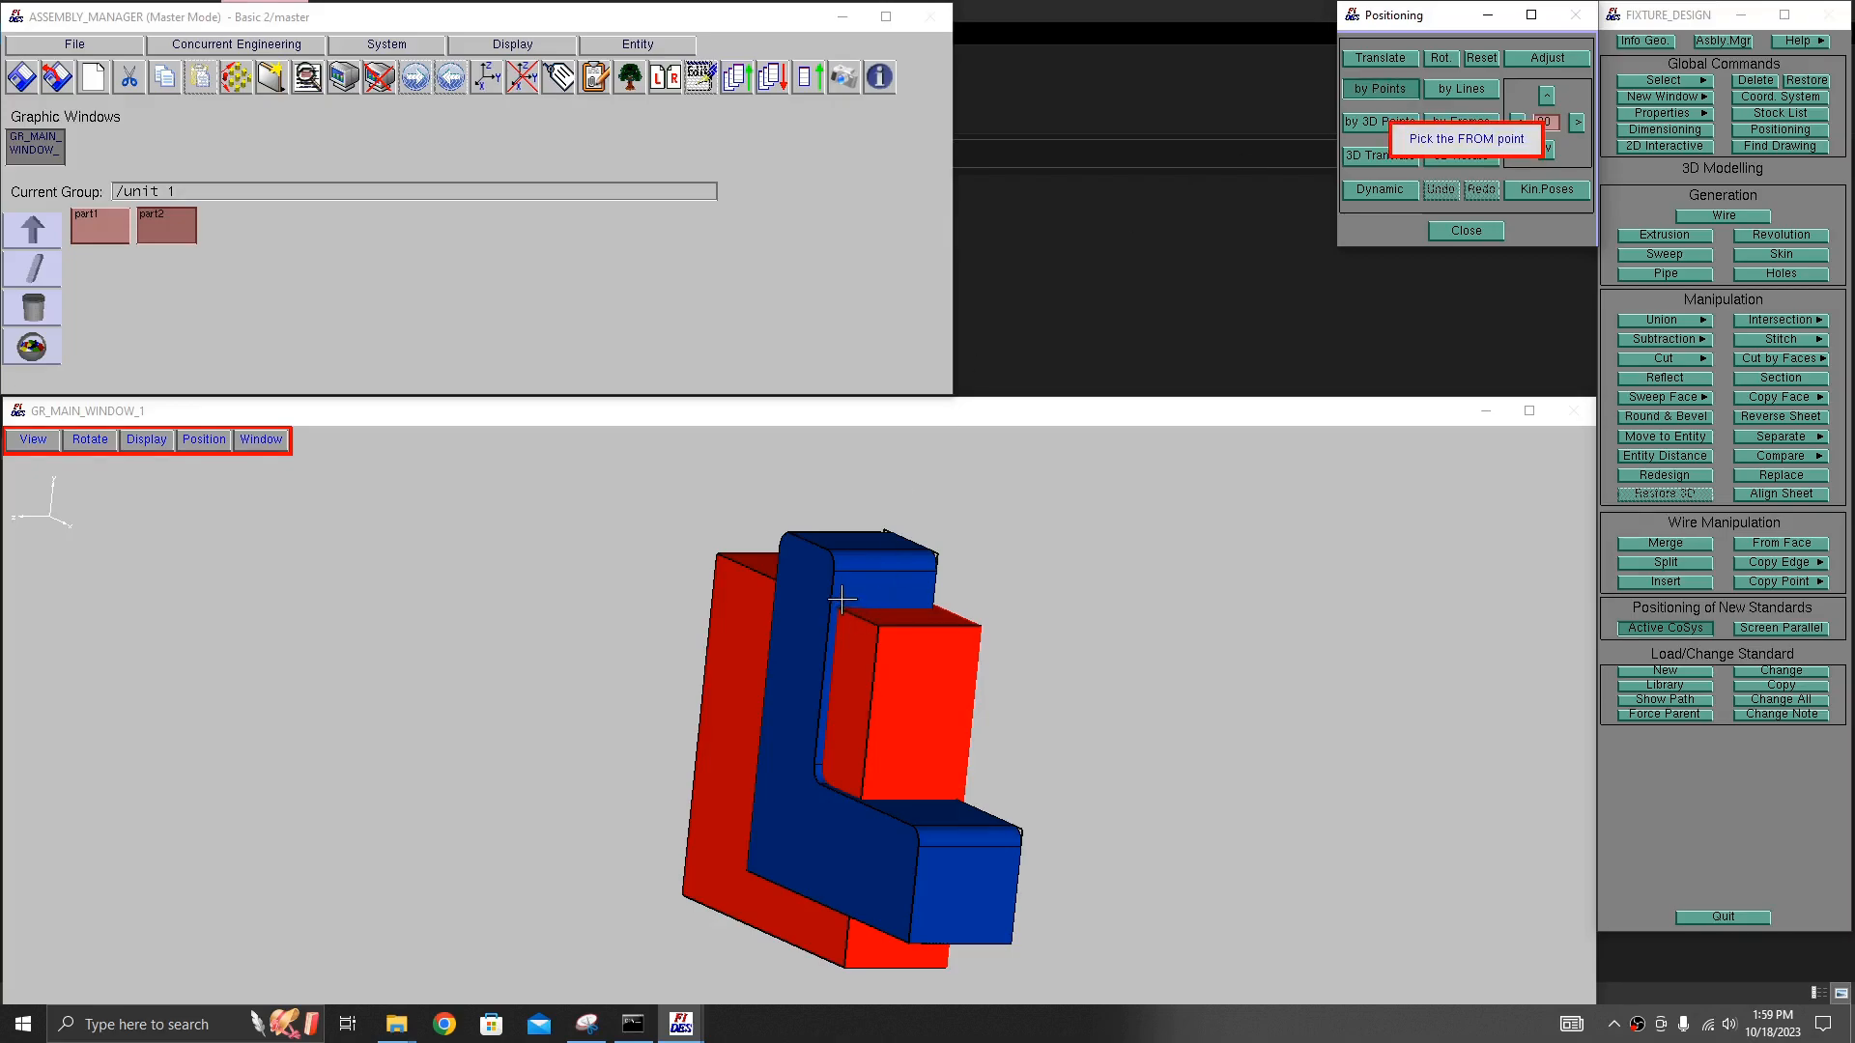
scroll(925, 600, up, 2)
scroll(924, 600, up, 3)
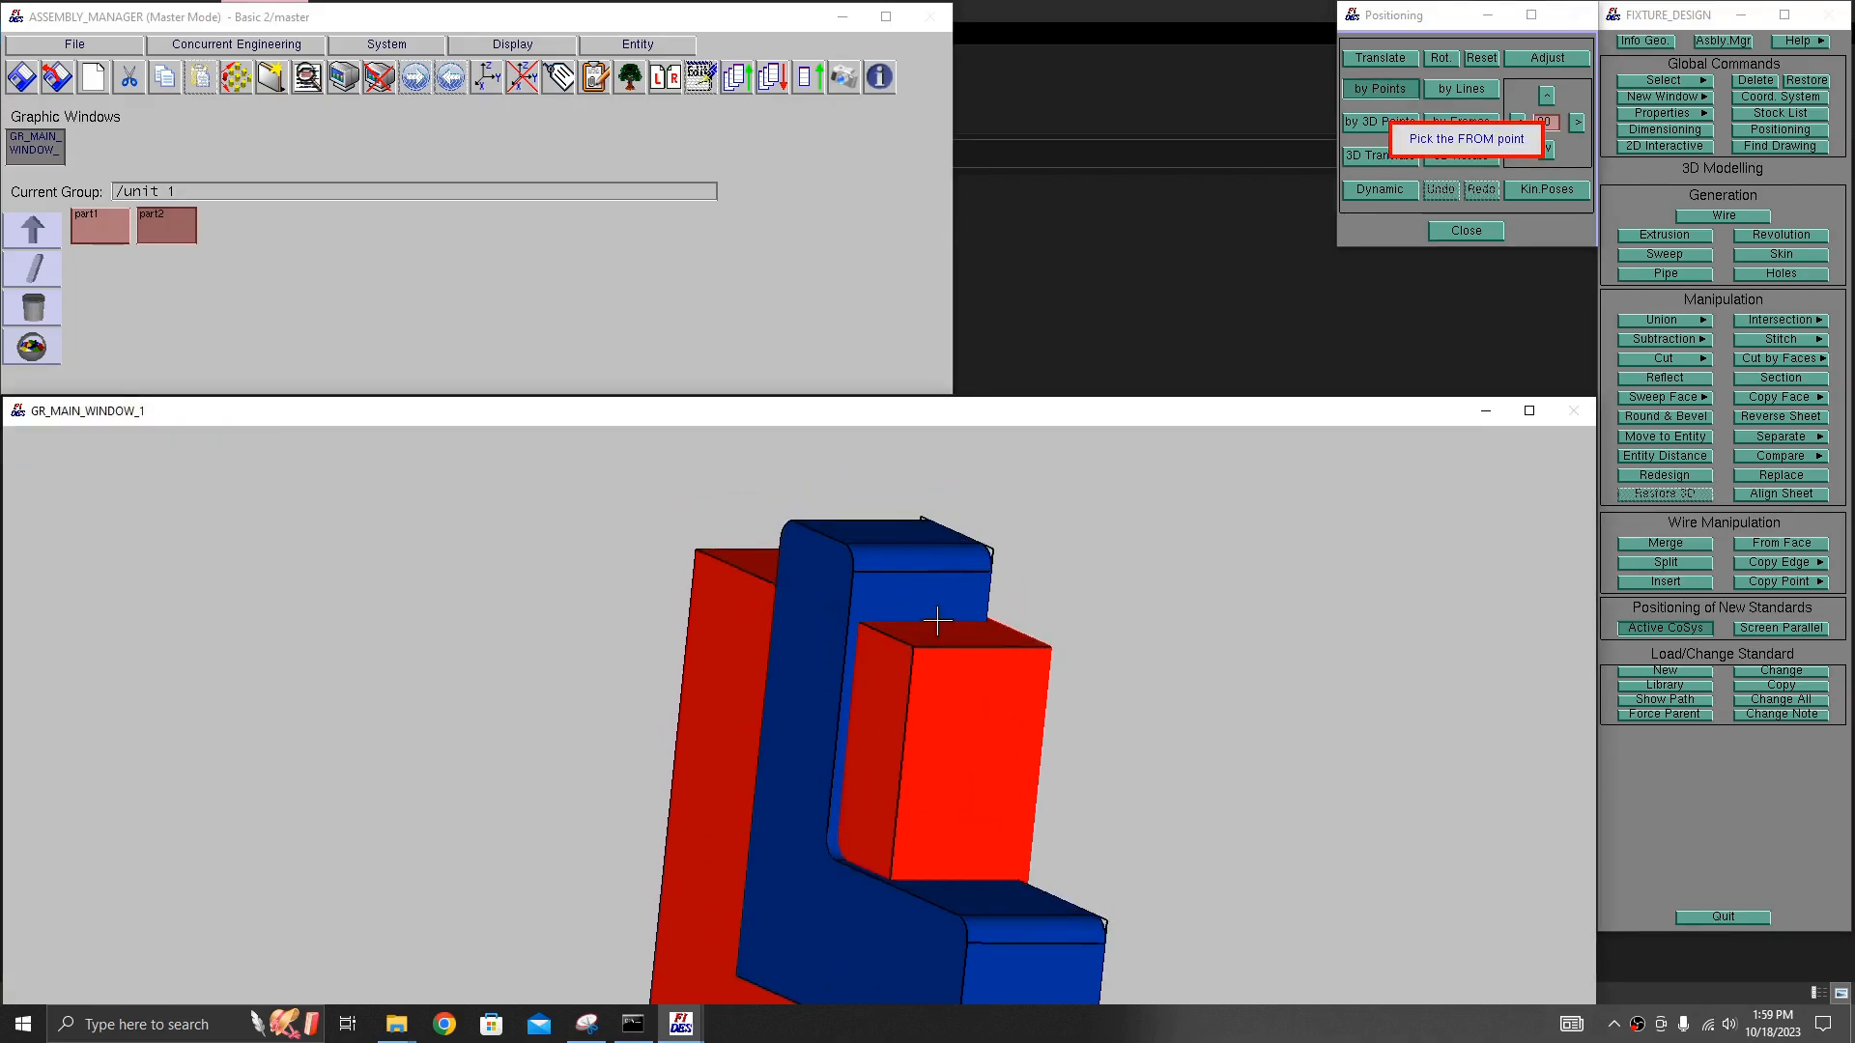
click(853, 538)
middle_drag(903, 580, 954, 624)
click(961, 736)
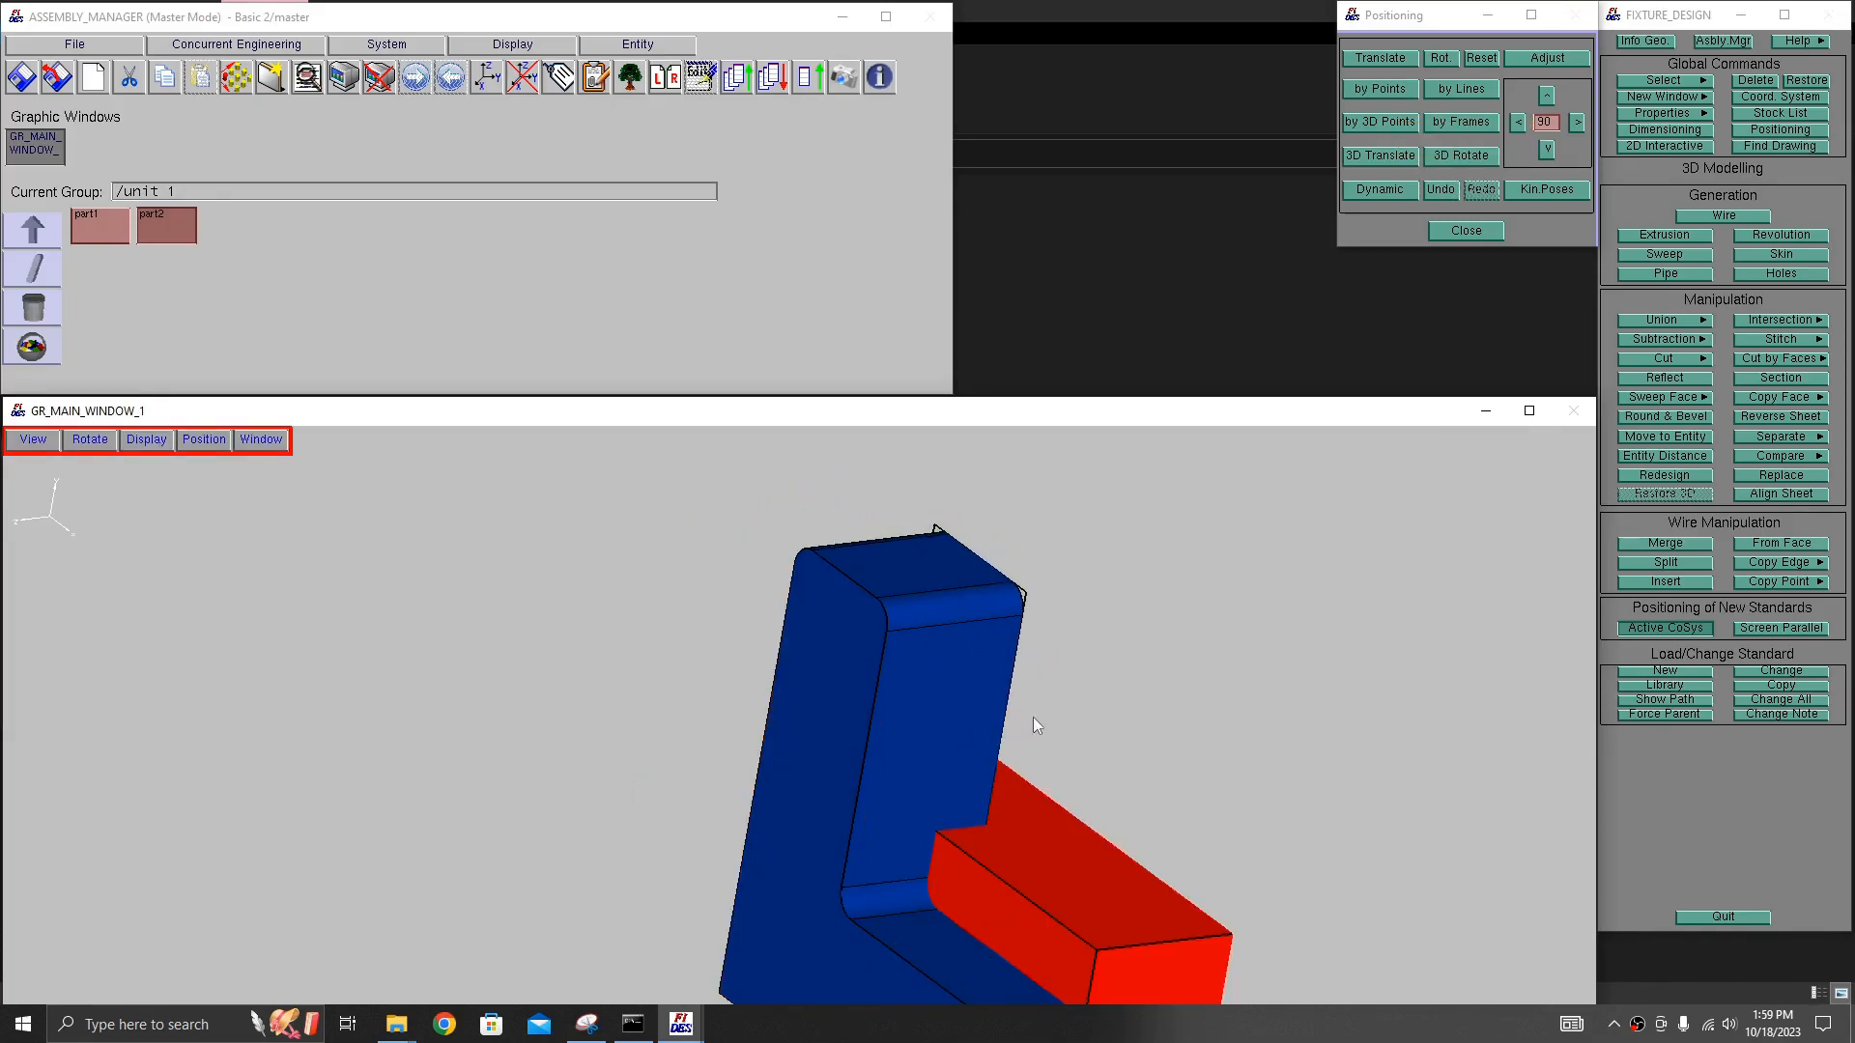
- Undo the last move of part2 and reselect the part2 group
middle_drag(1003, 629, 855, 629)
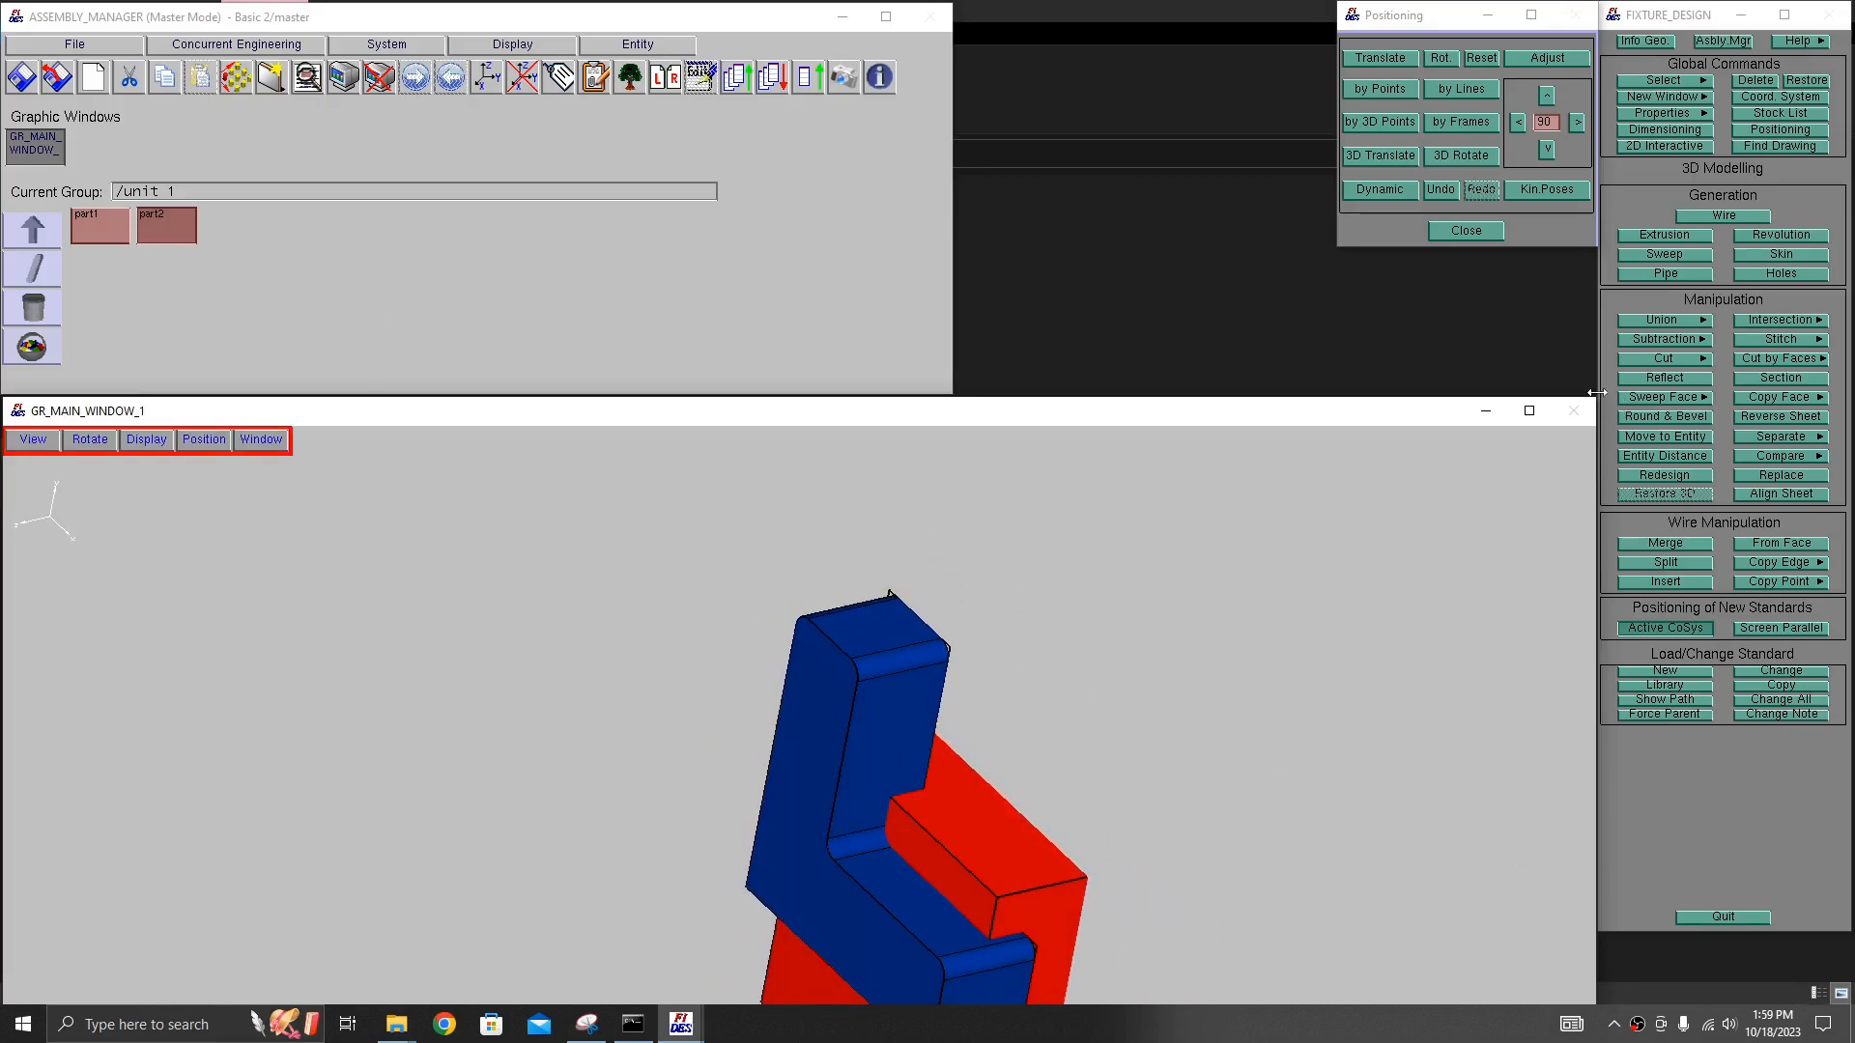
click(1441, 189)
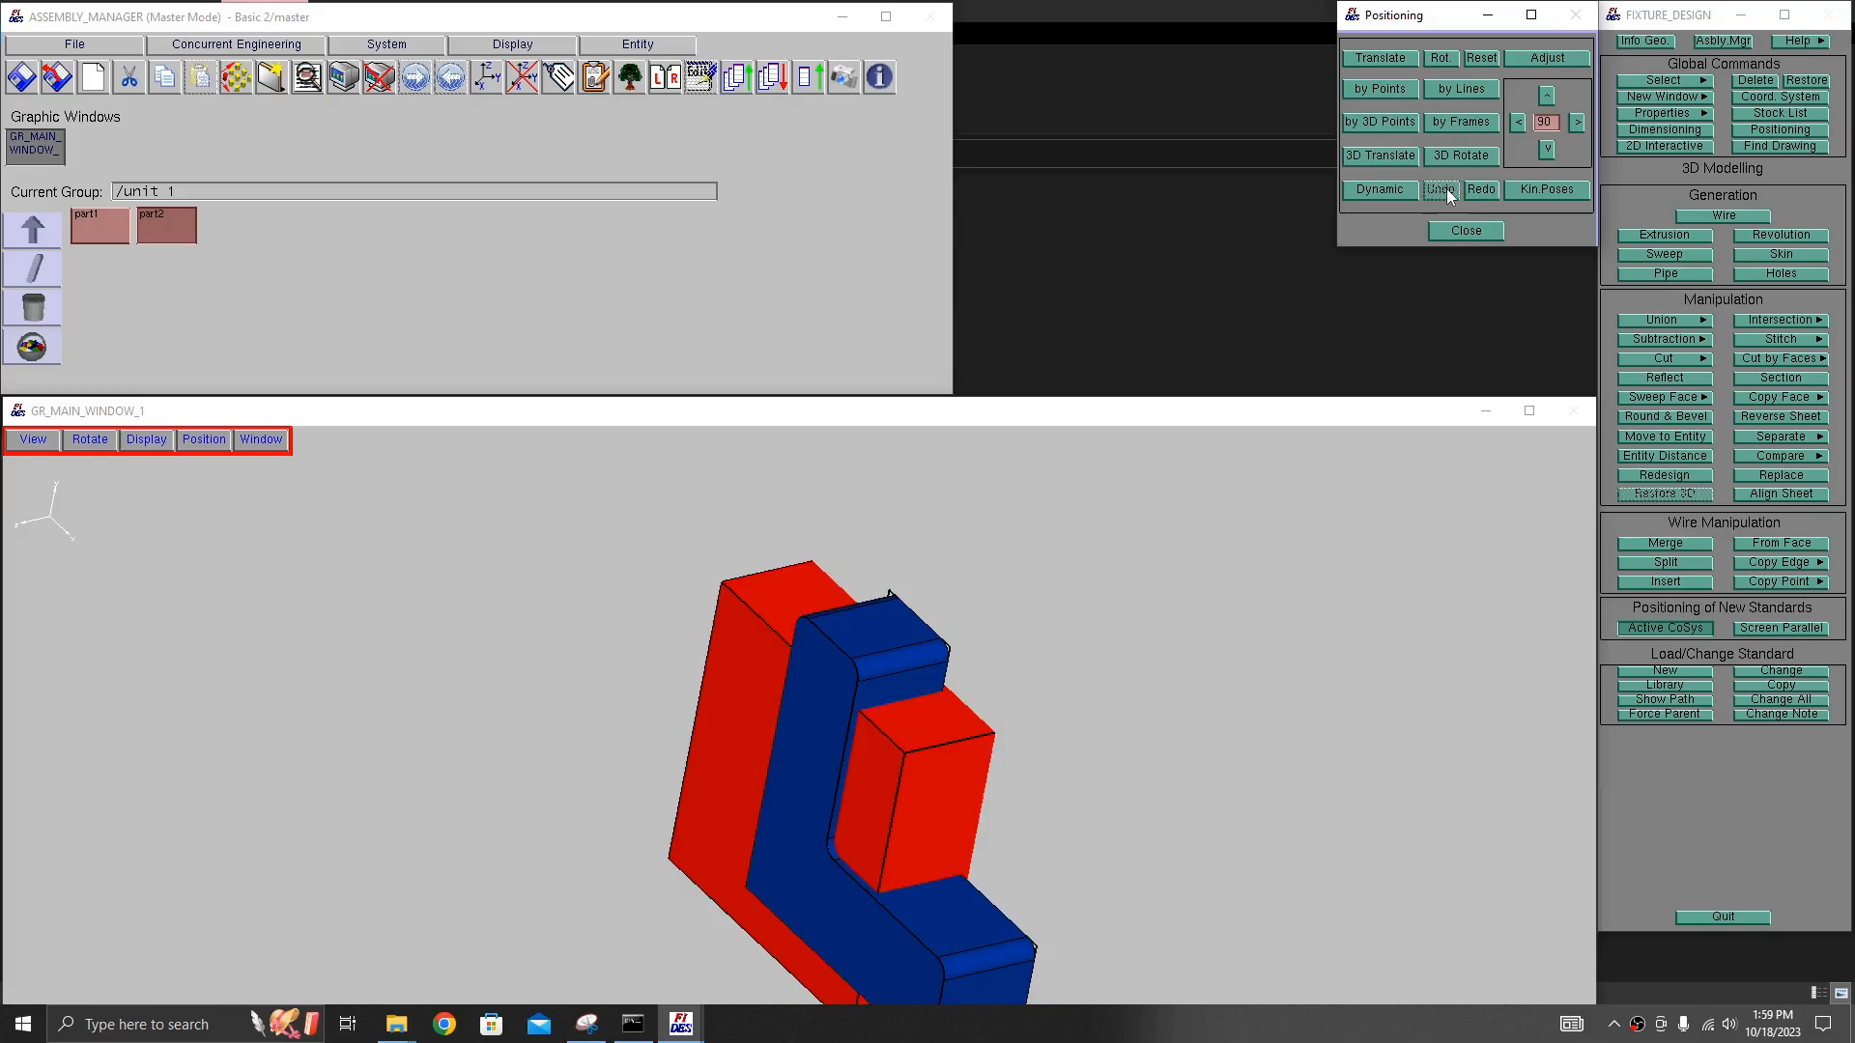
middle_drag(820, 727, 948, 709)
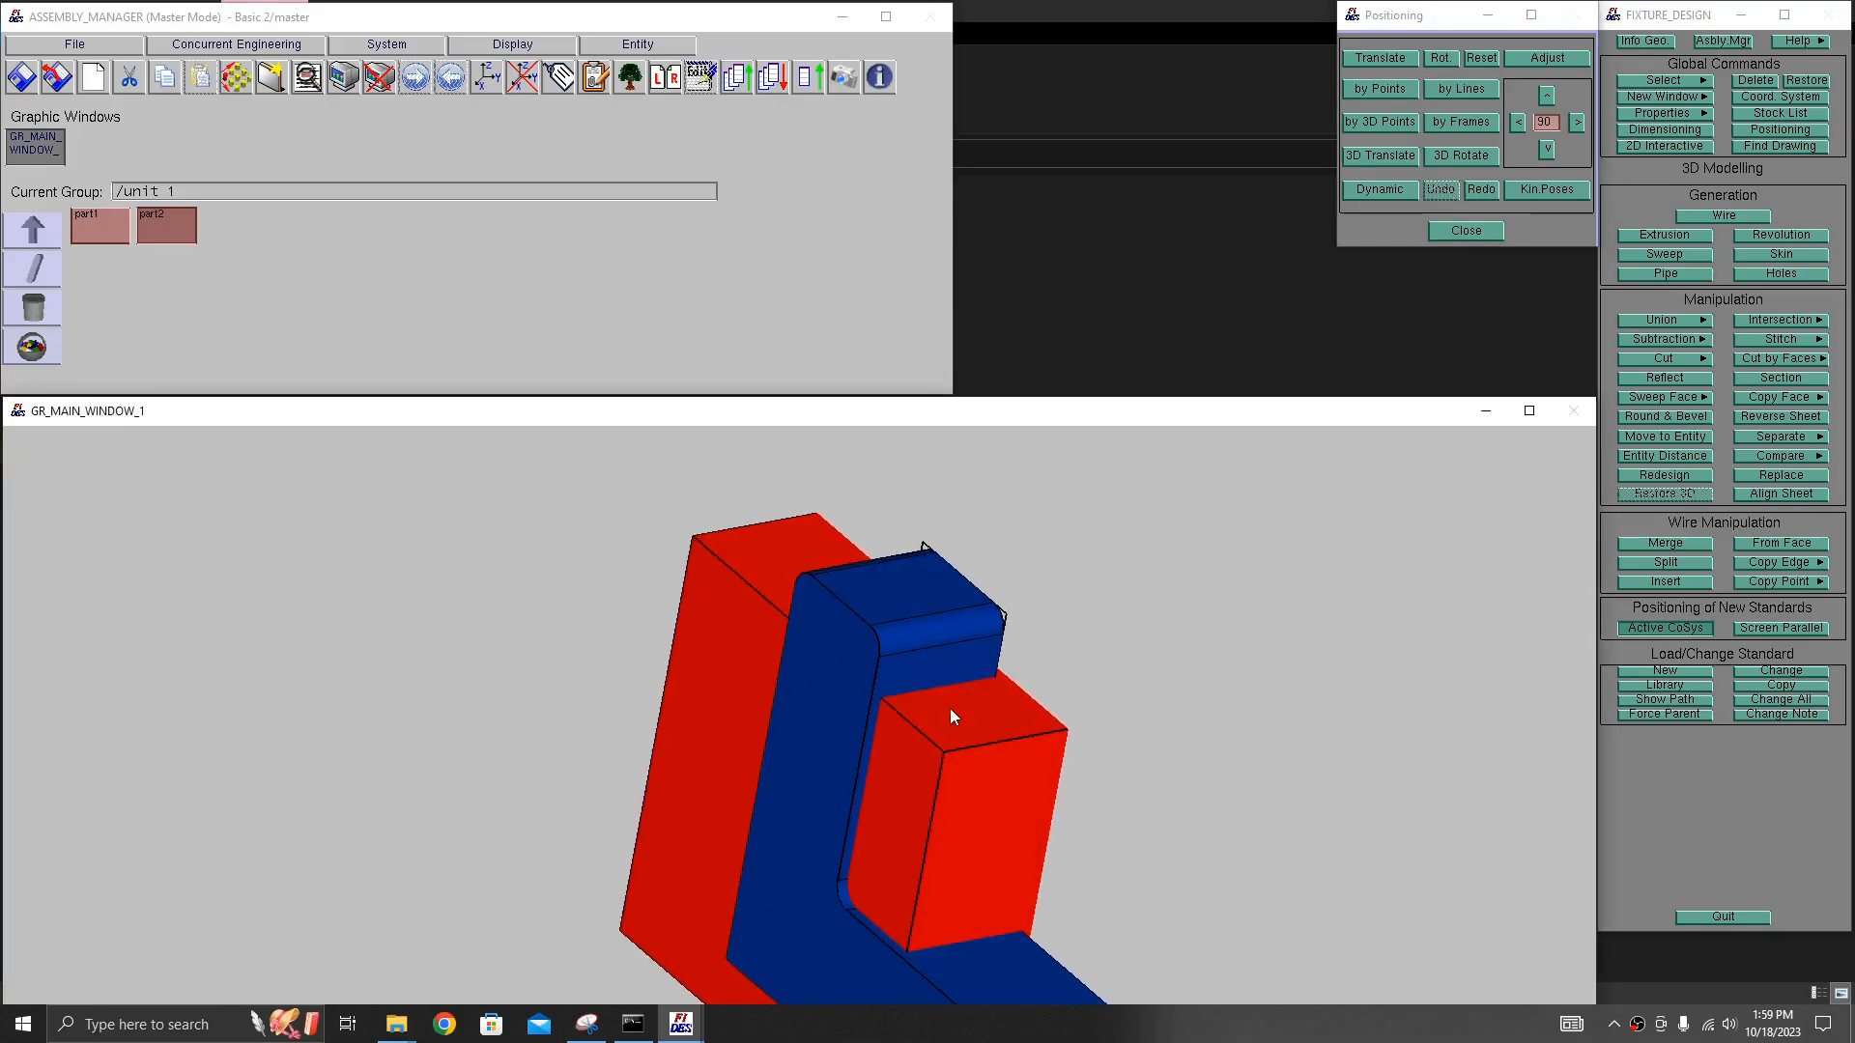
click(512, 328)
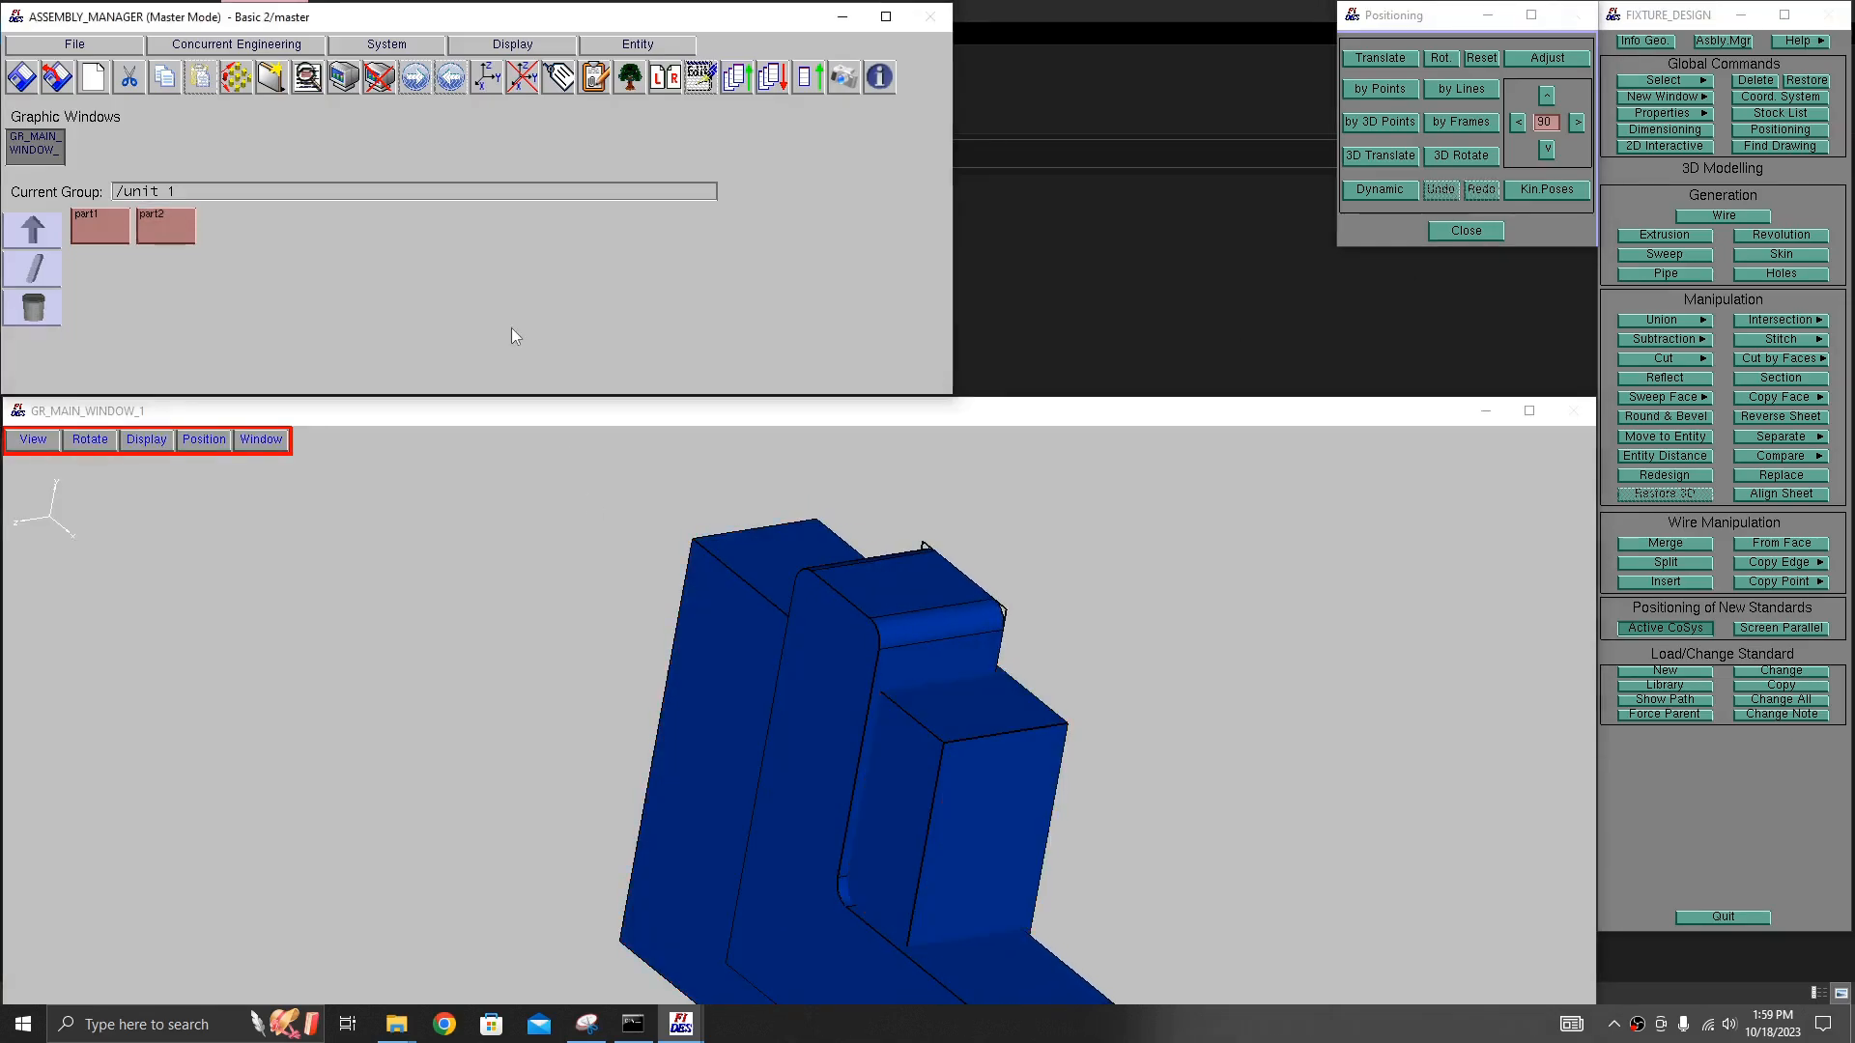
click(157, 224)
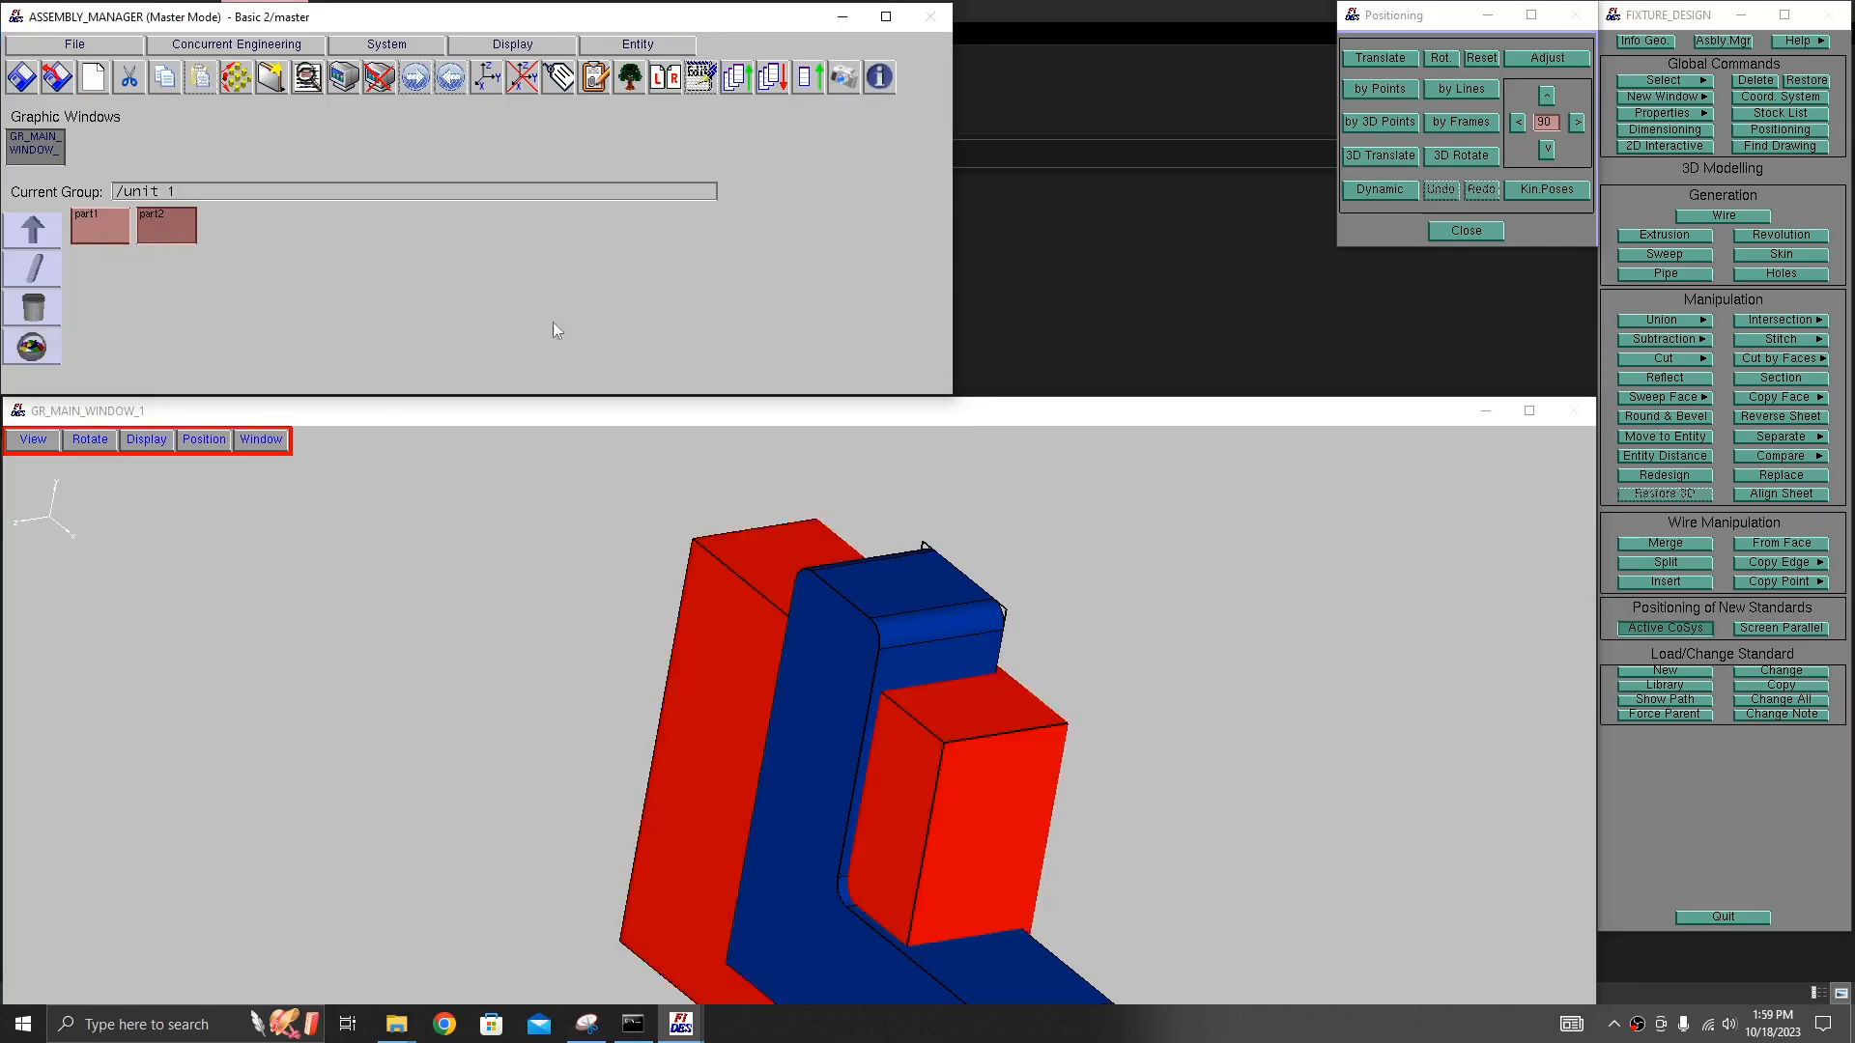
- Try to move part2 by Points from its upper front corner to the upper front corner of part1's upright leg, and undo the move
click(1401, 90)
middle_drag(995, 629, 1131, 625)
right_drag(1131, 626, 1131, 584)
click(963, 712)
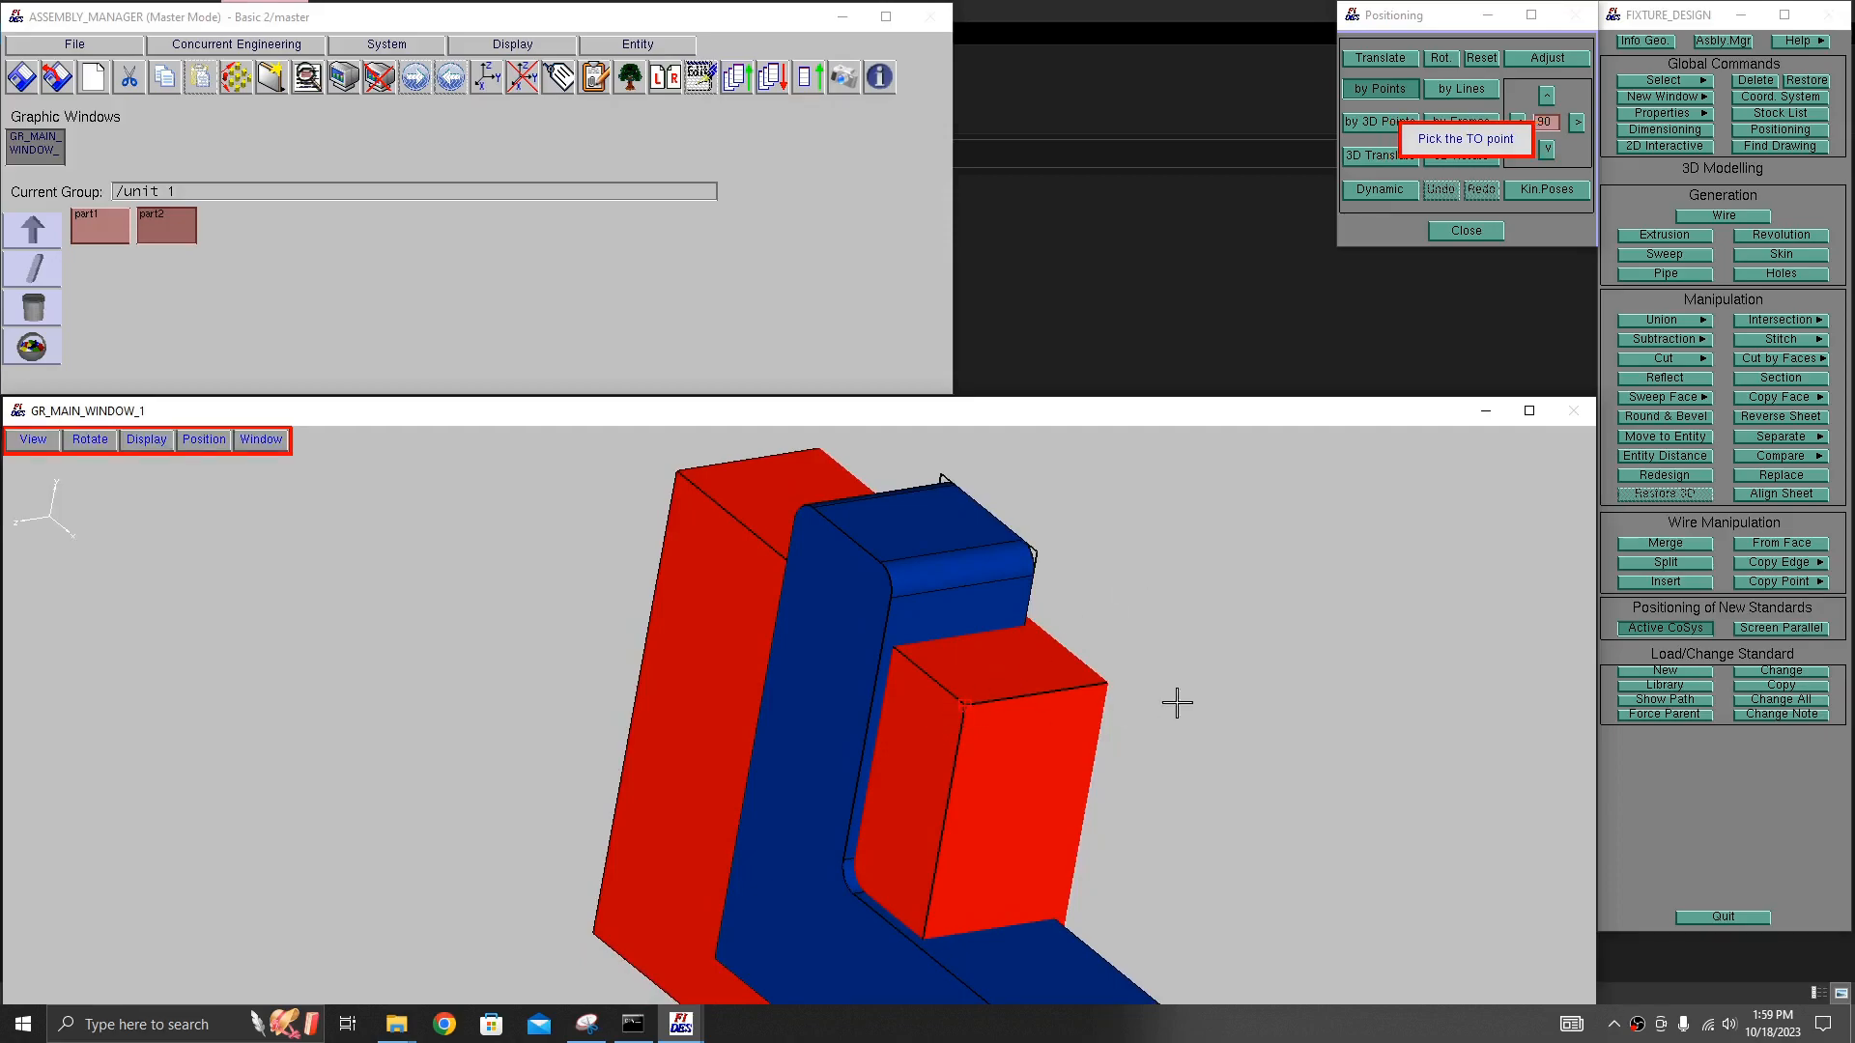
click(879, 563)
middle_drag(1005, 585, 970, 667)
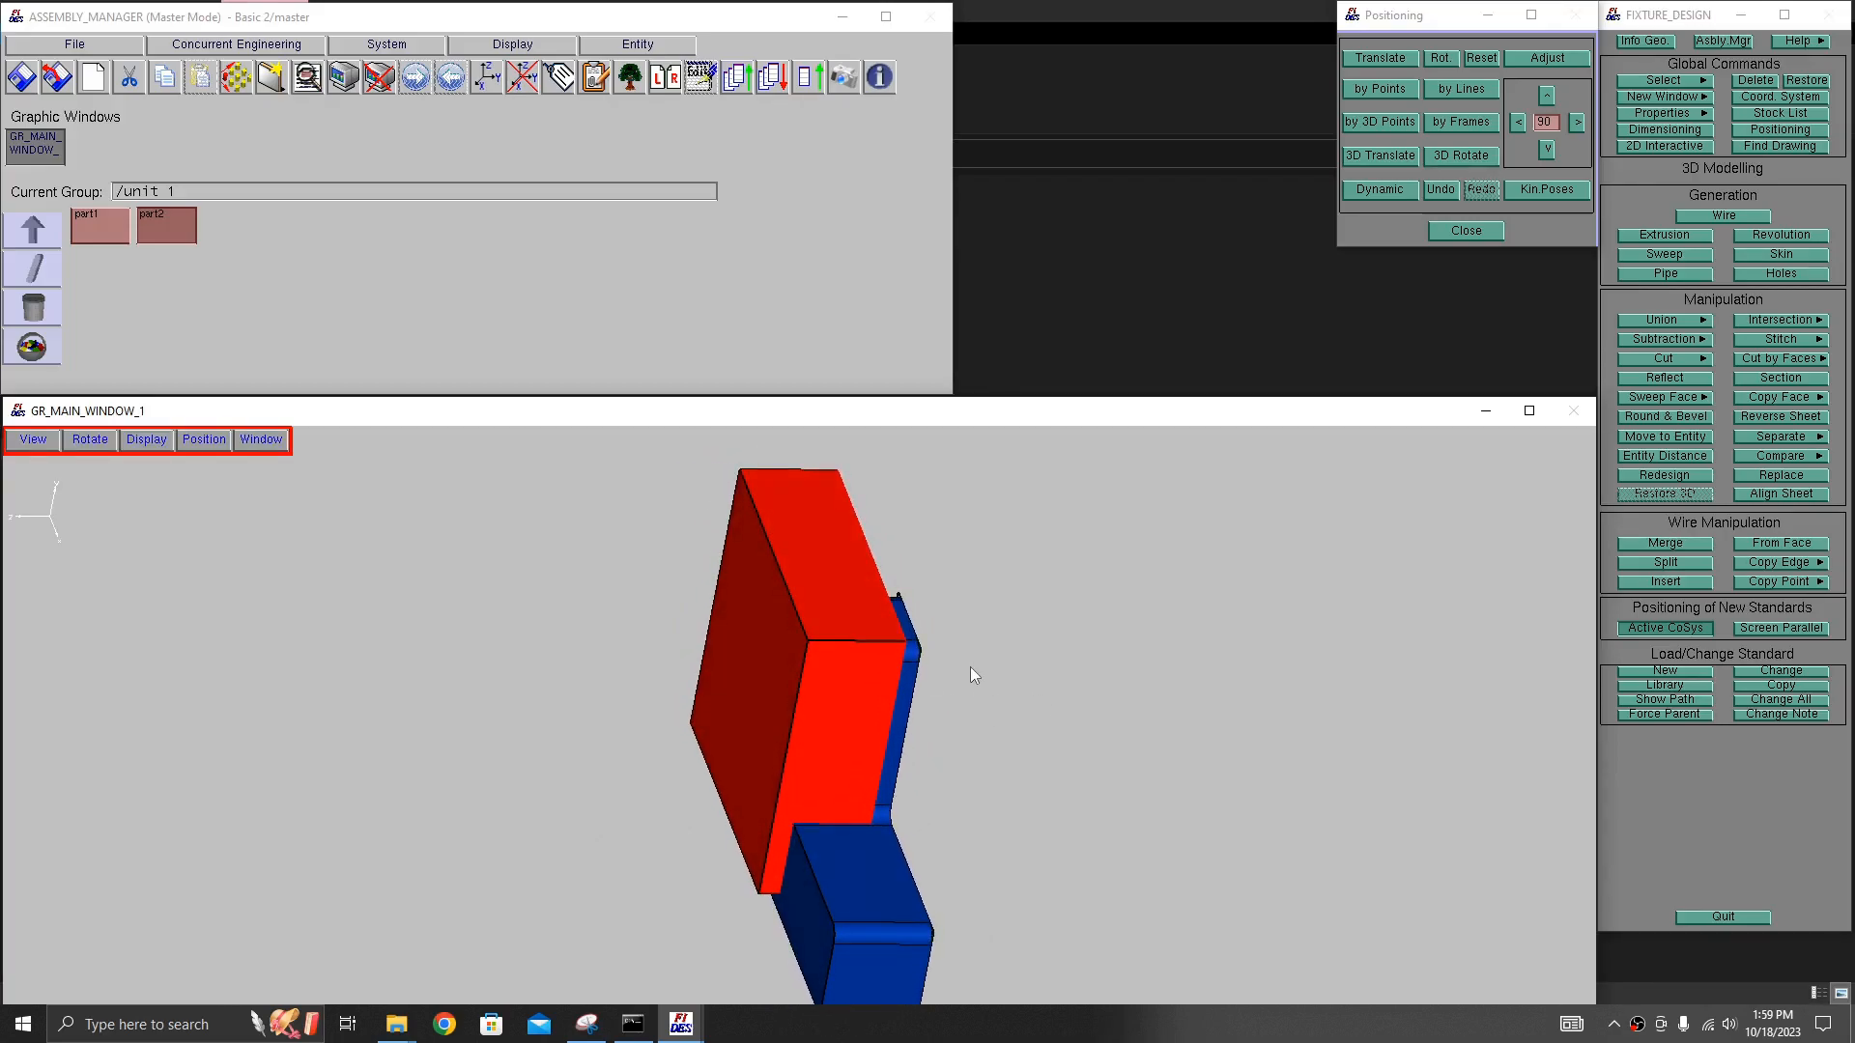
click(1440, 189)
- Move part2 by 3D Points from its upper front corner to the front corner at the top of part1's upright leg
middle_drag(915, 765, 961, 770)
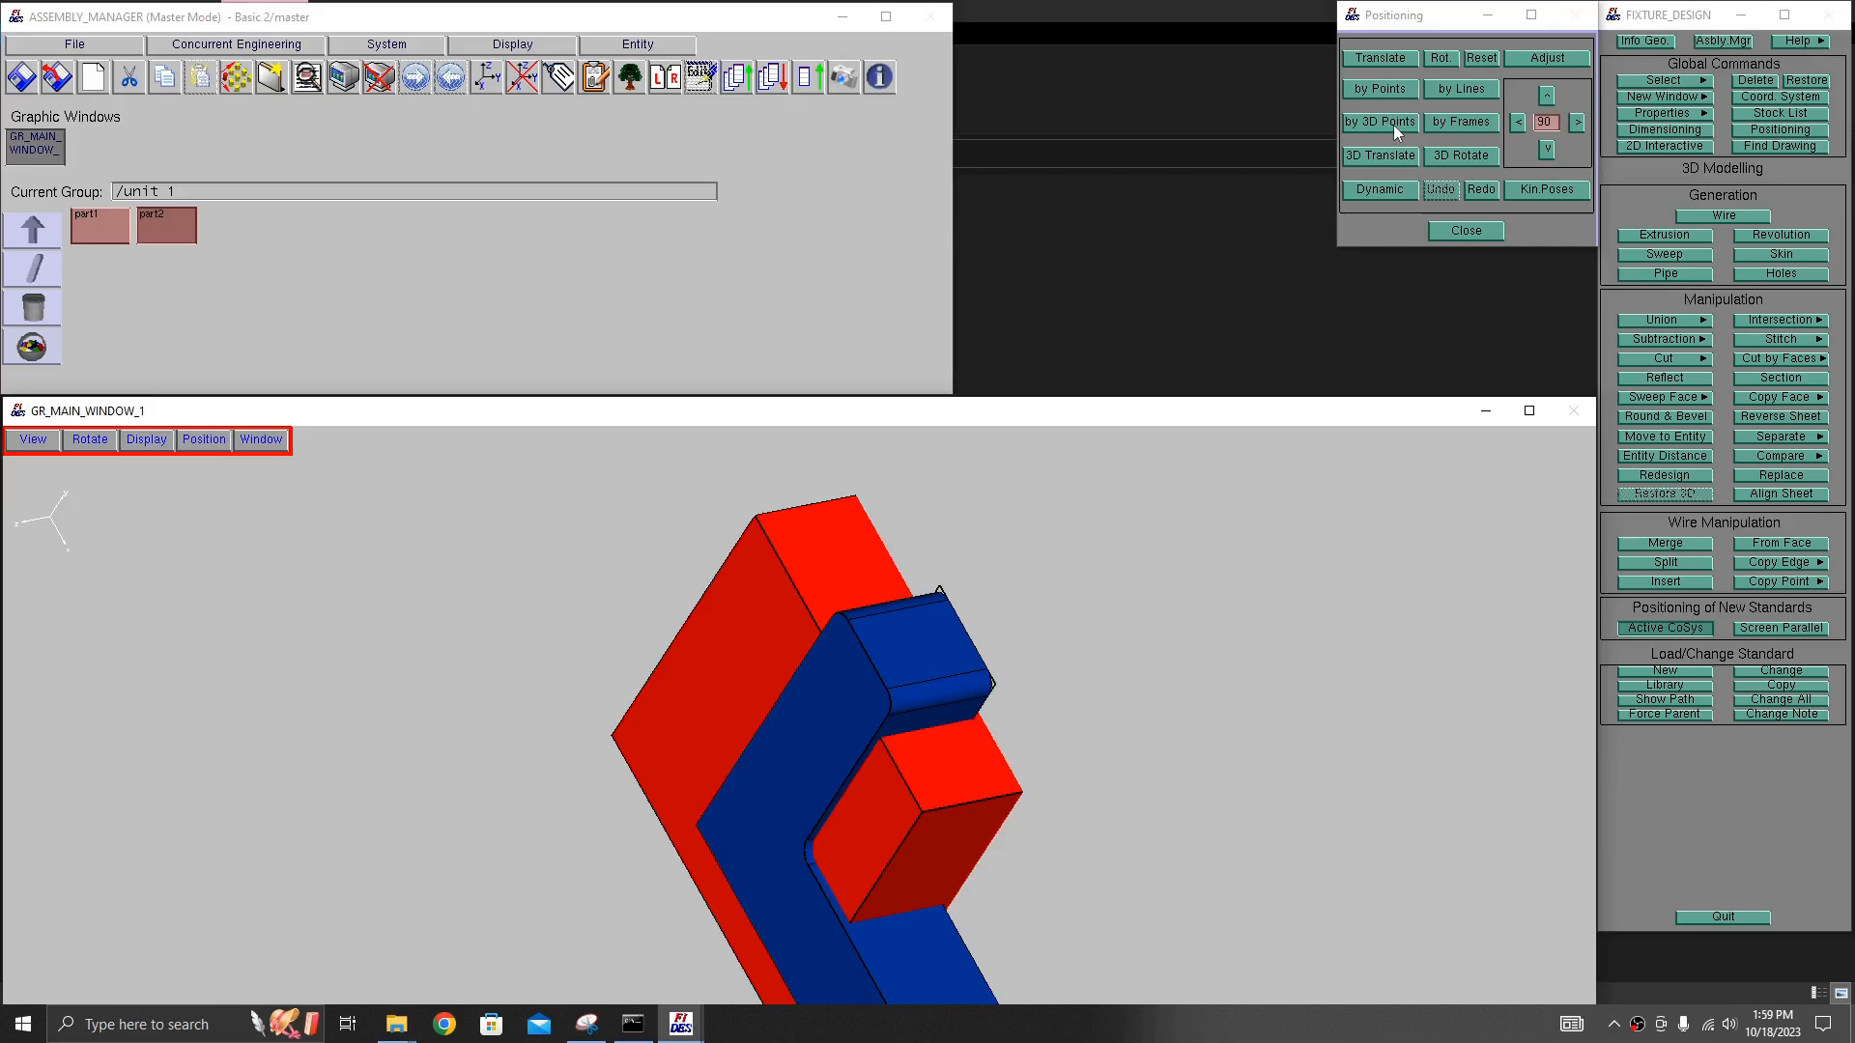
click(1393, 125)
mouse_move(966, 837)
middle_down()
mouse_move(1036, 828)
mouse_move(977, 815)
middle_up()
click(950, 799)
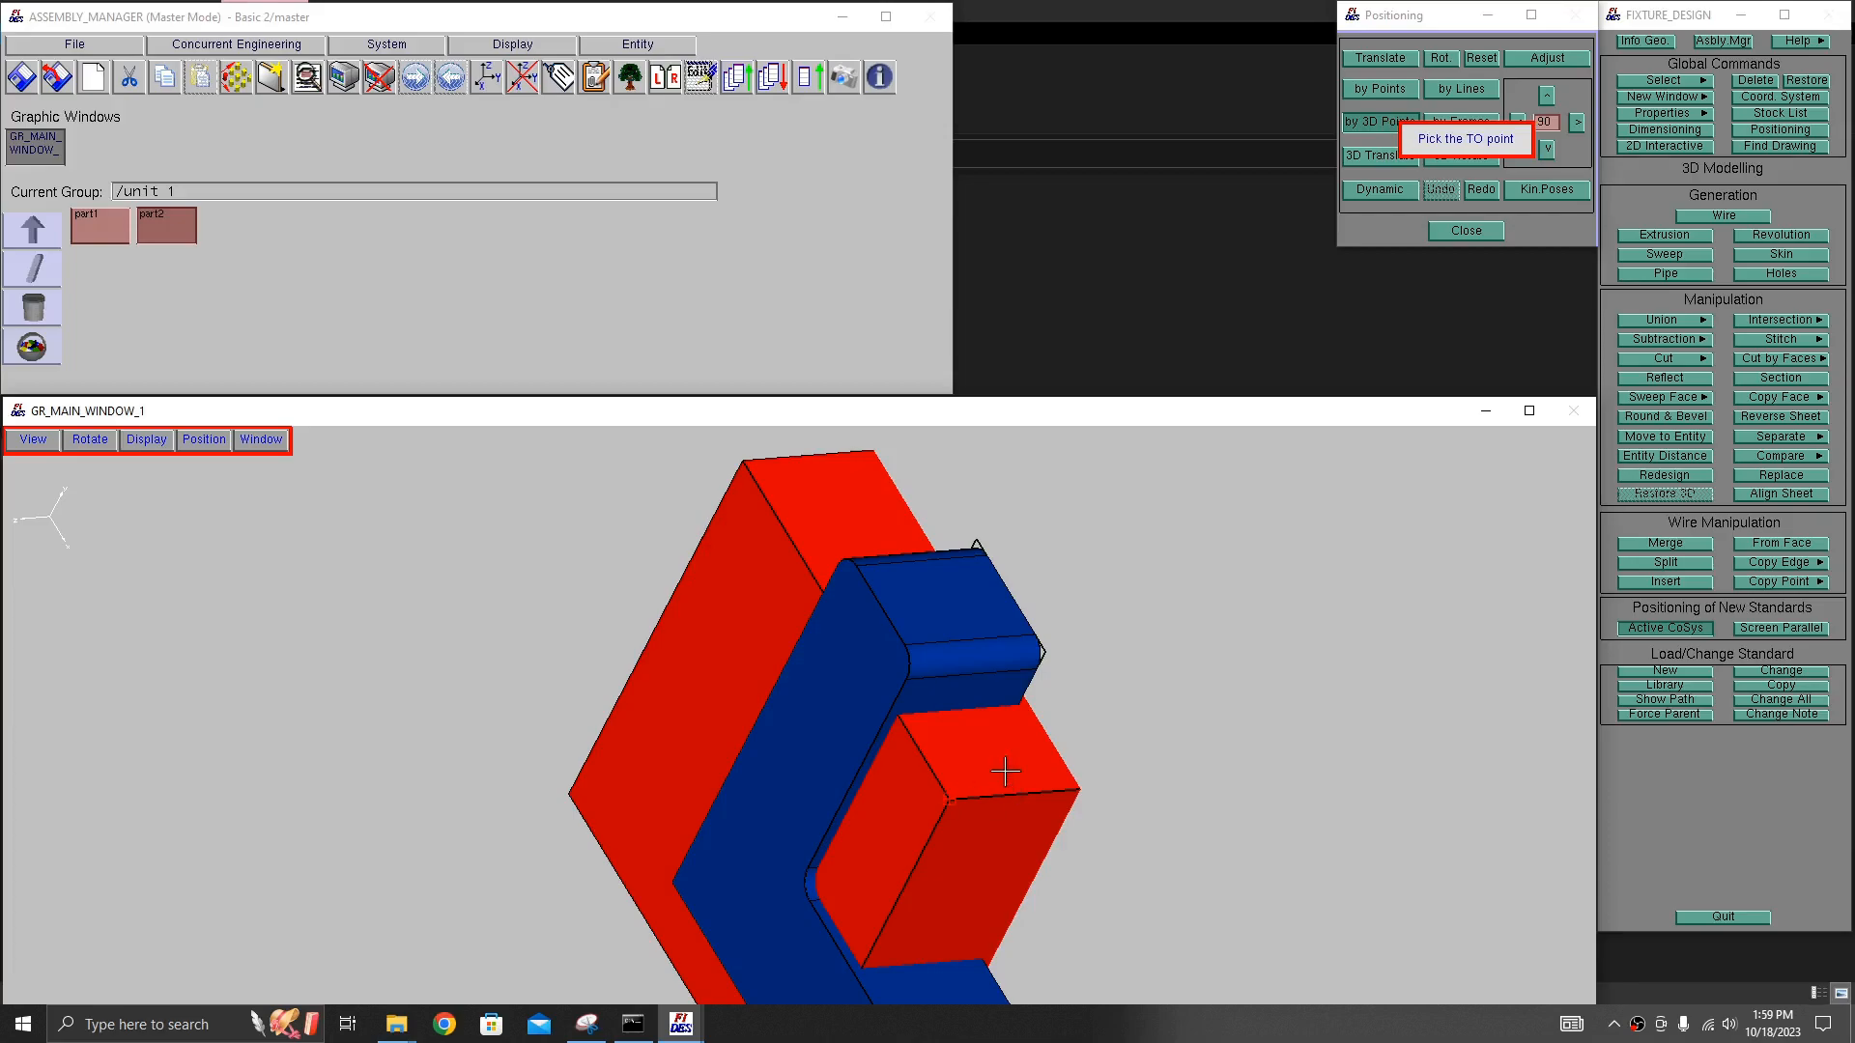
click(905, 645)
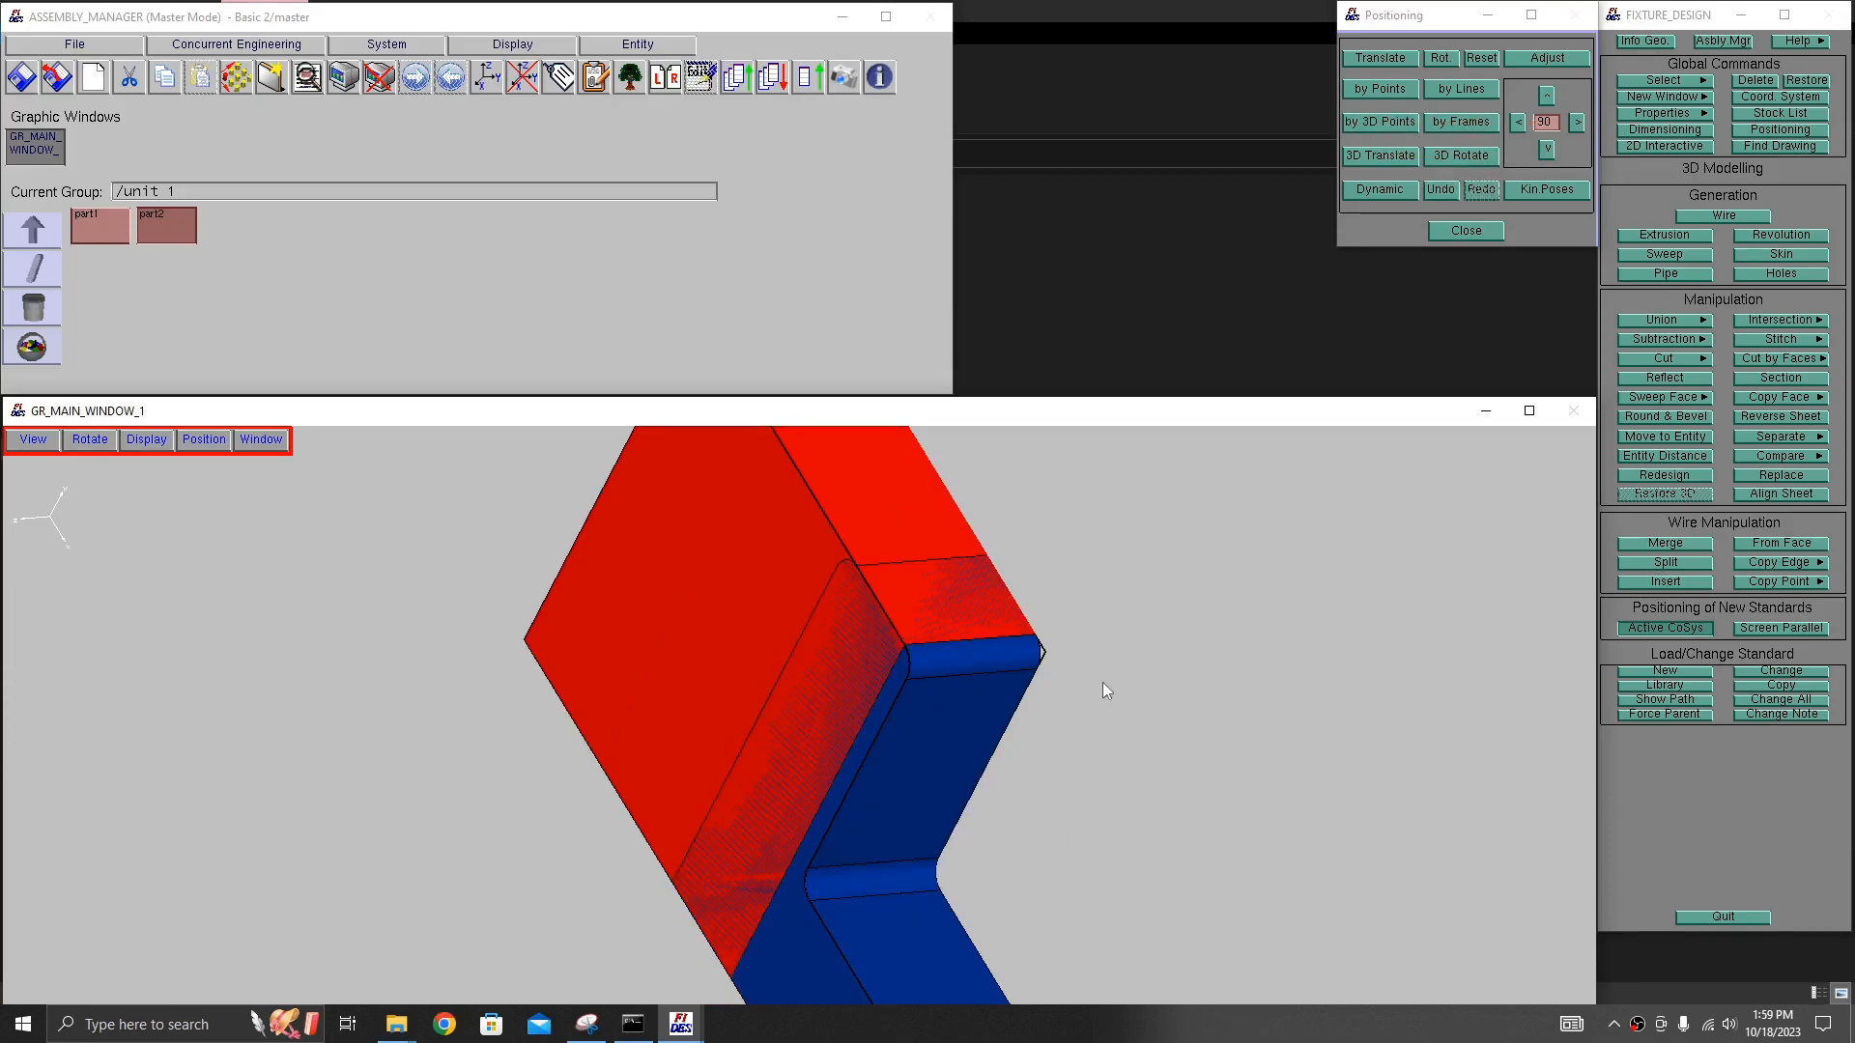
middle_drag(945, 712, 880, 790)
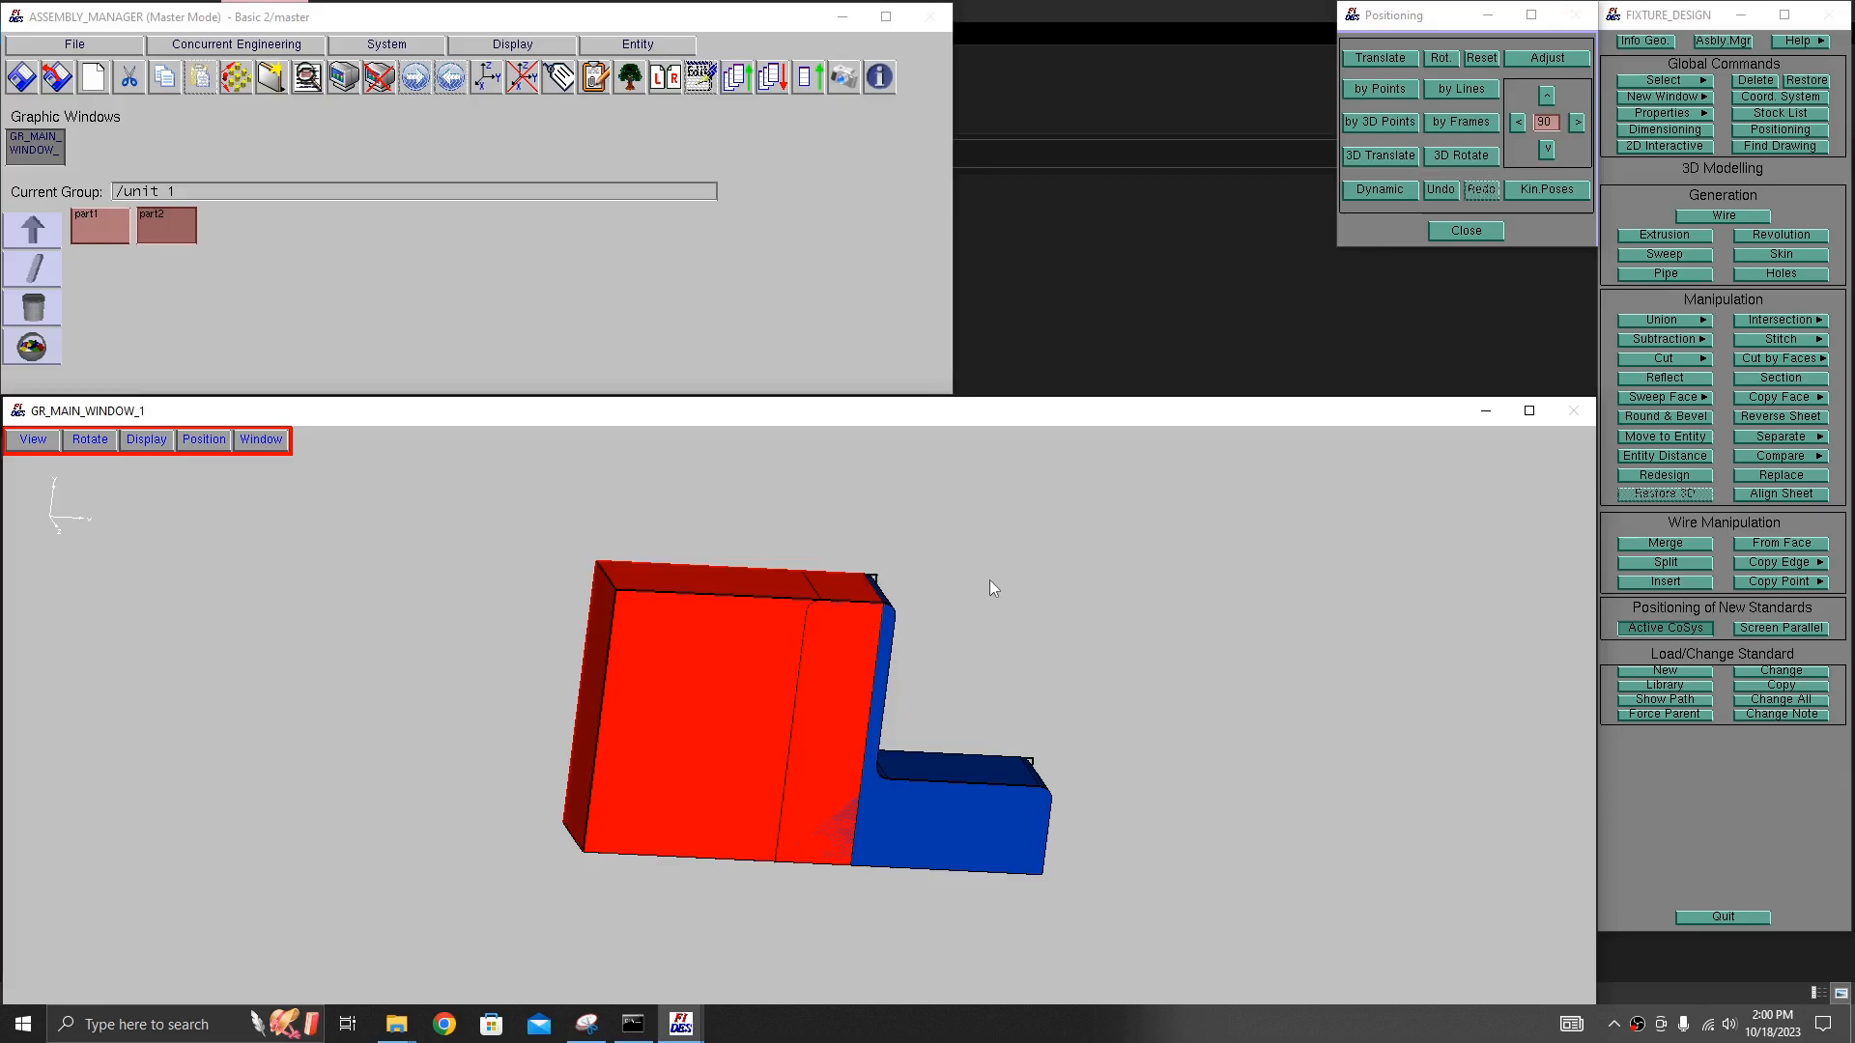
key(f)
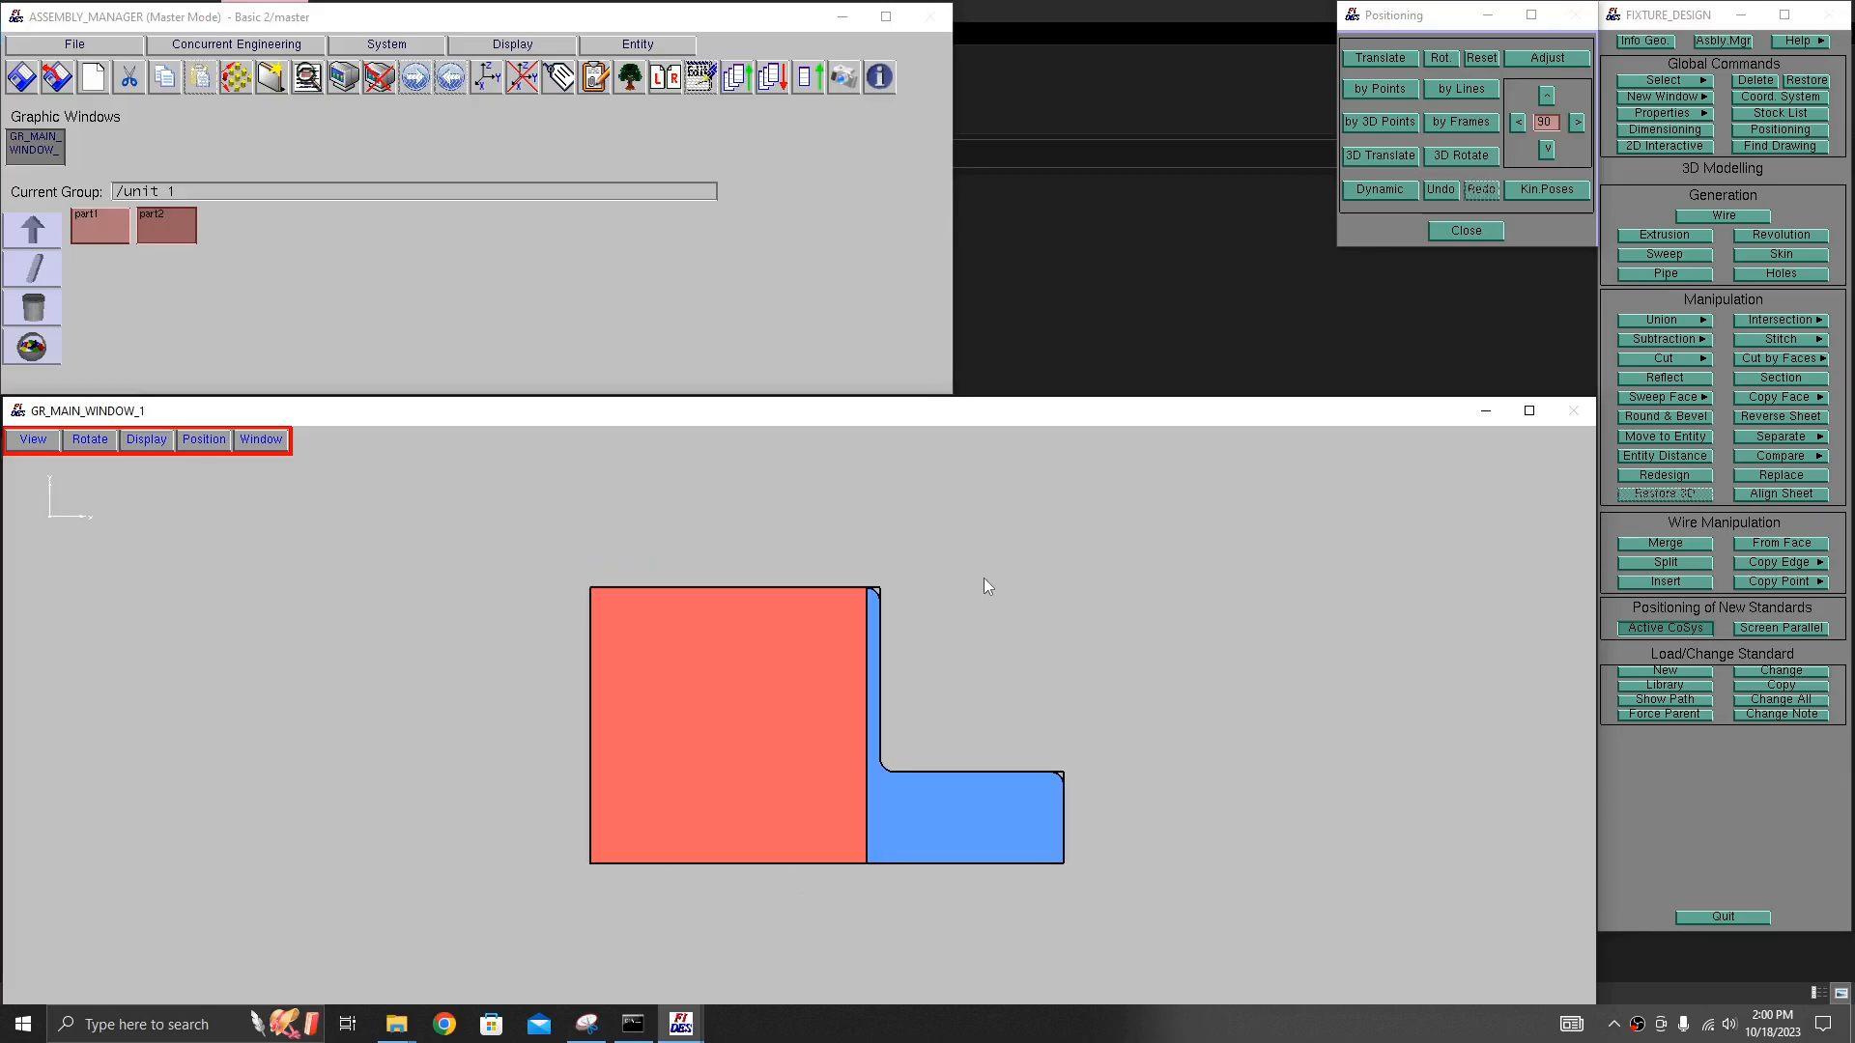
scroll(999, 657, up, 5)
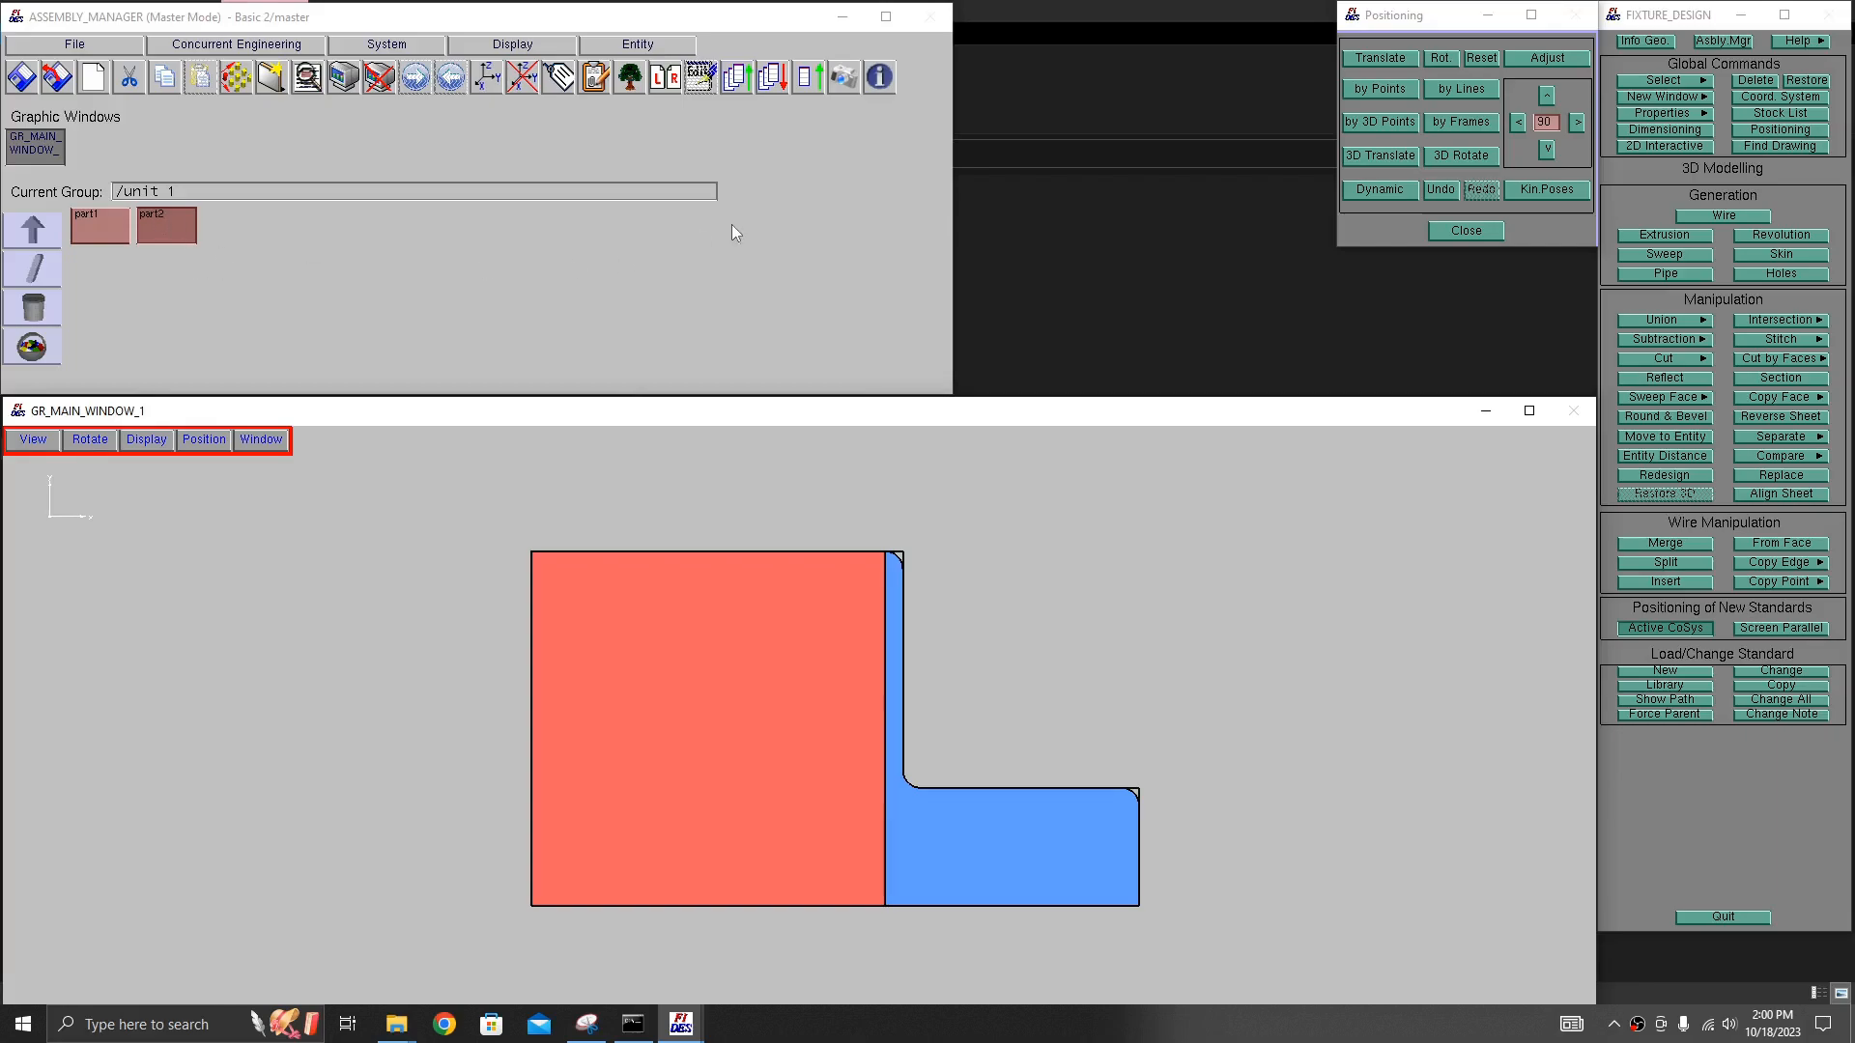
- Translate part2 horizontally so its side face lies flush with the inner face of part1's upright leg
click(1389, 56)
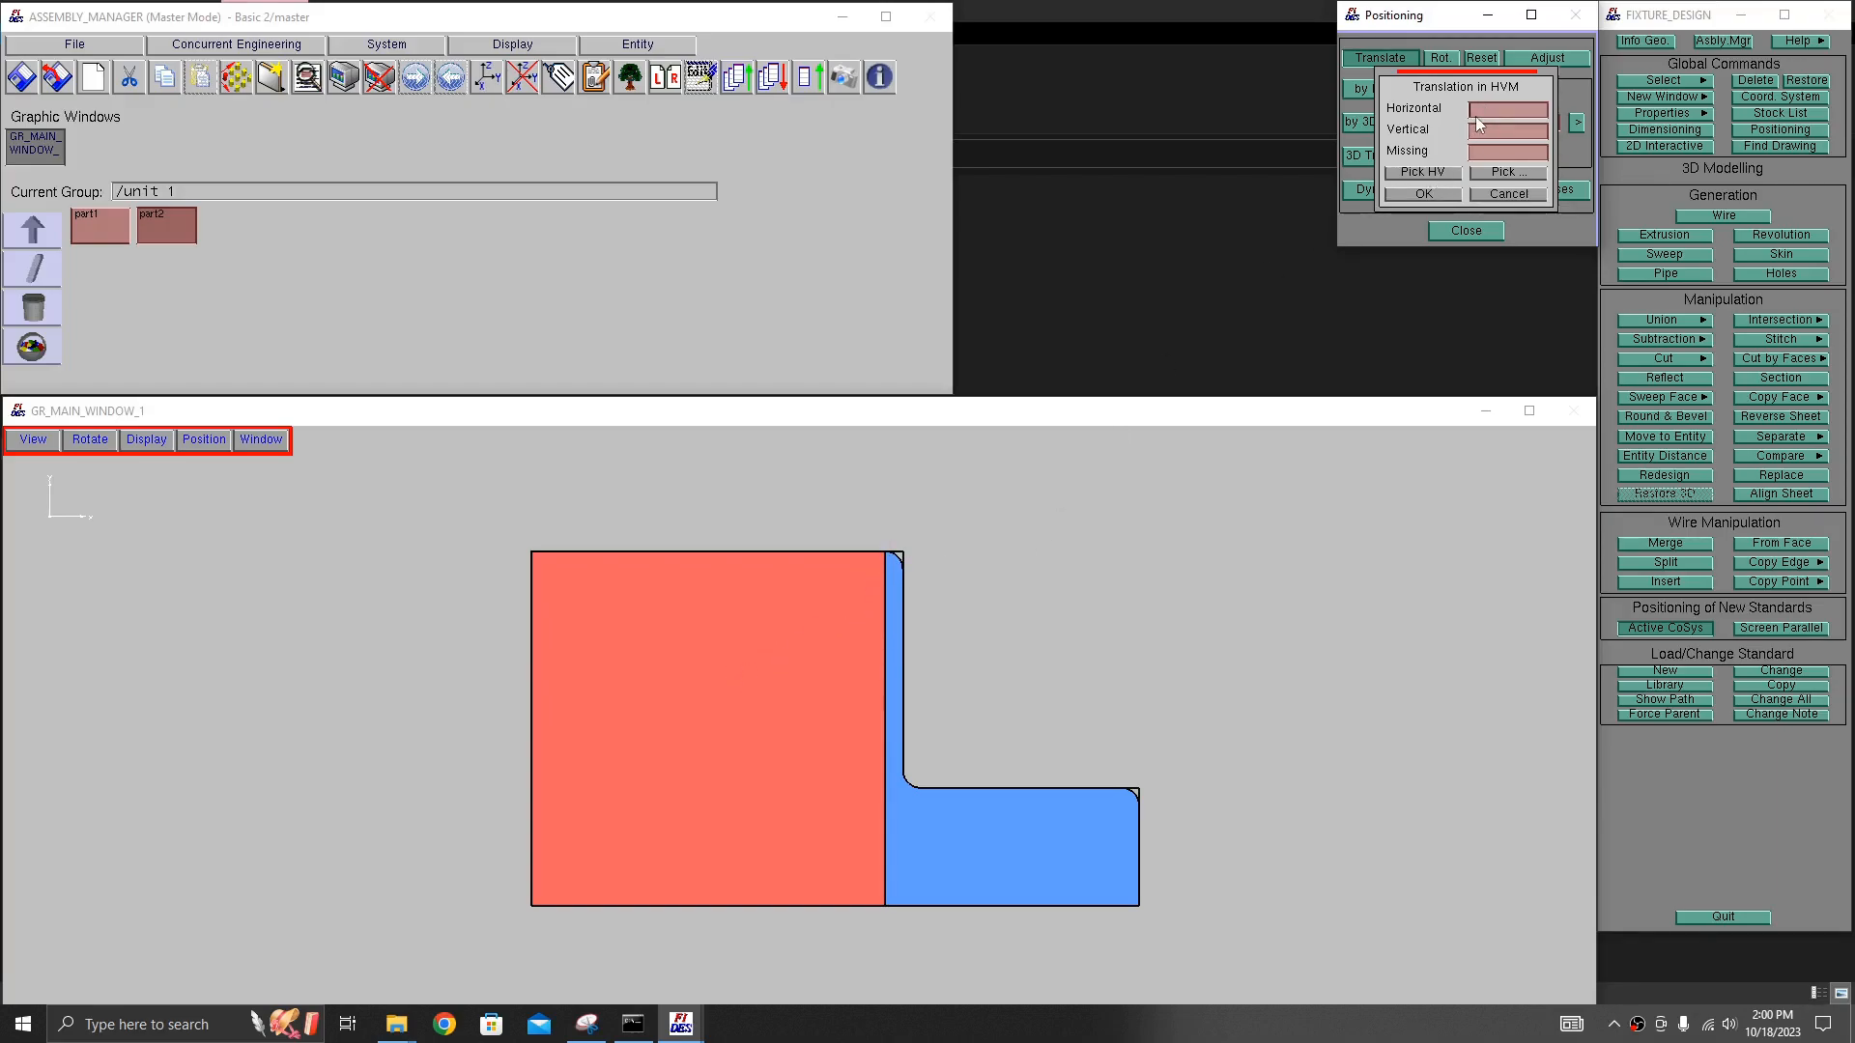
click(1443, 196)
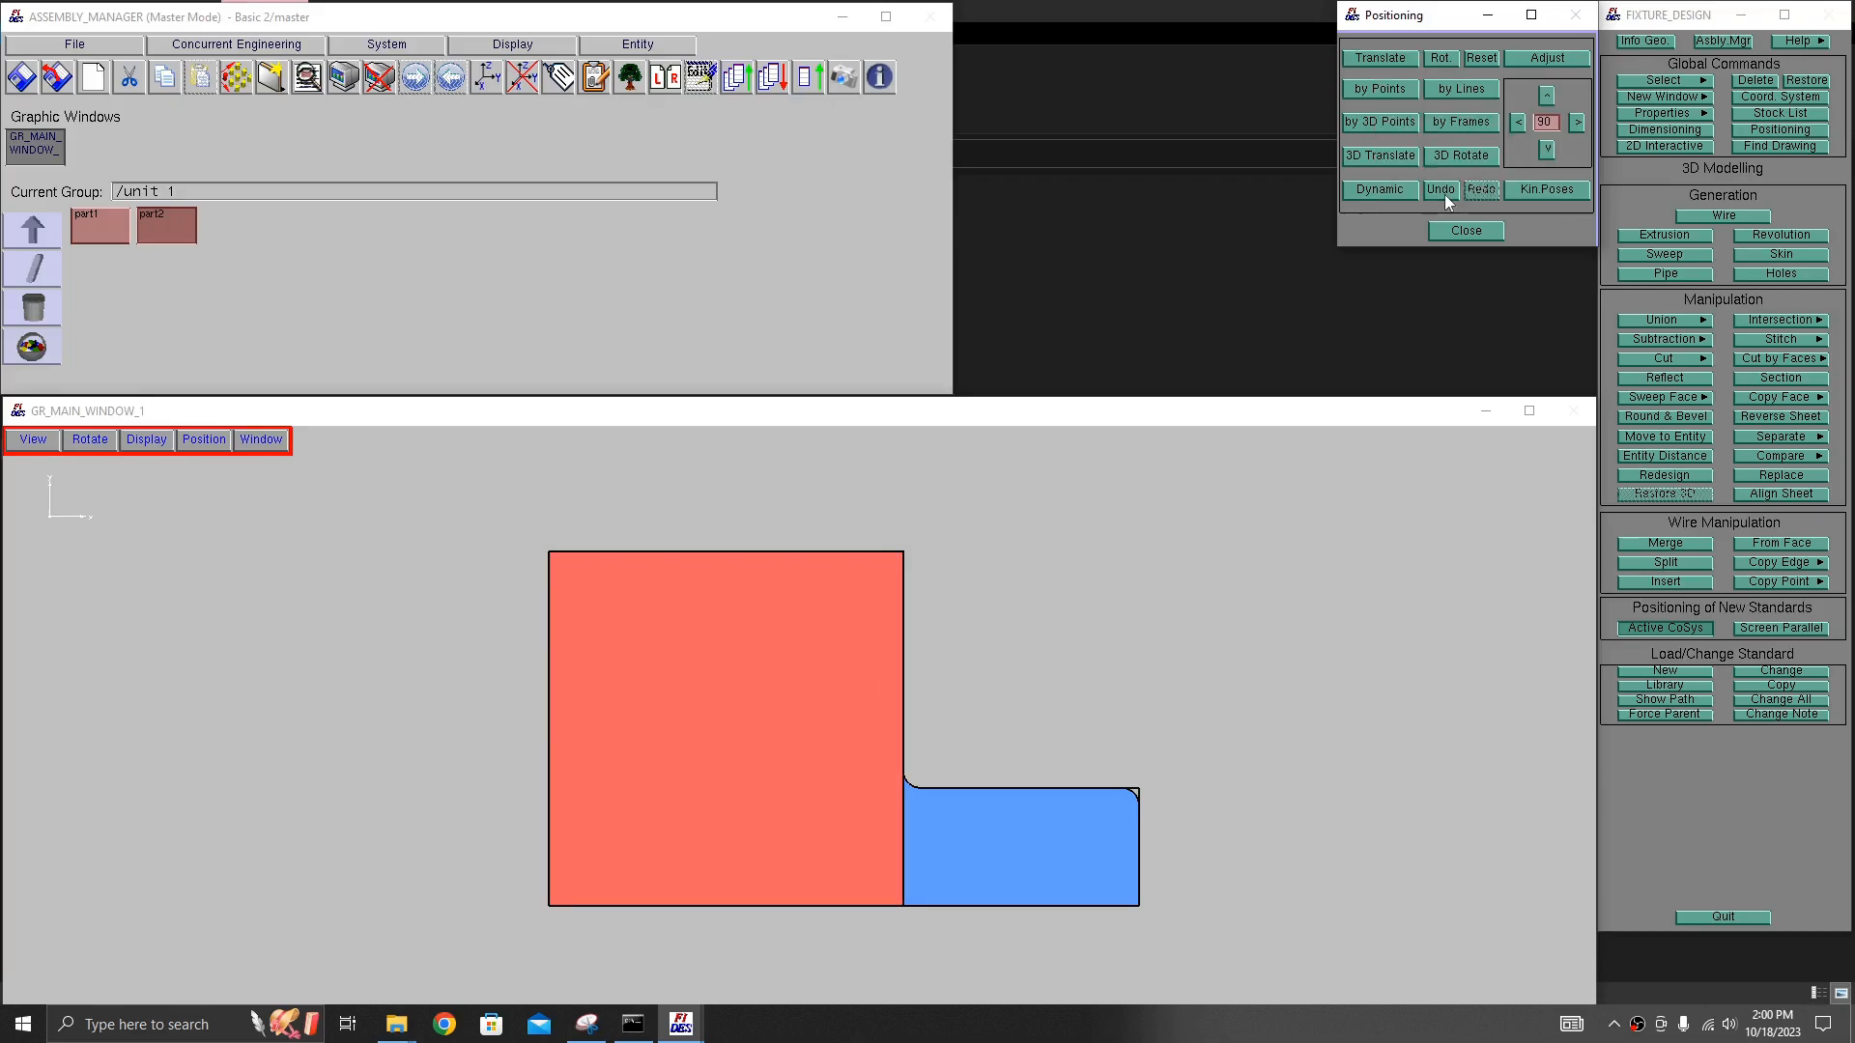
mouse_move(964, 681)
middle_down()
mouse_move(888, 736)
mouse_move(886, 762)
mouse_move(876, 623)
middle_up()
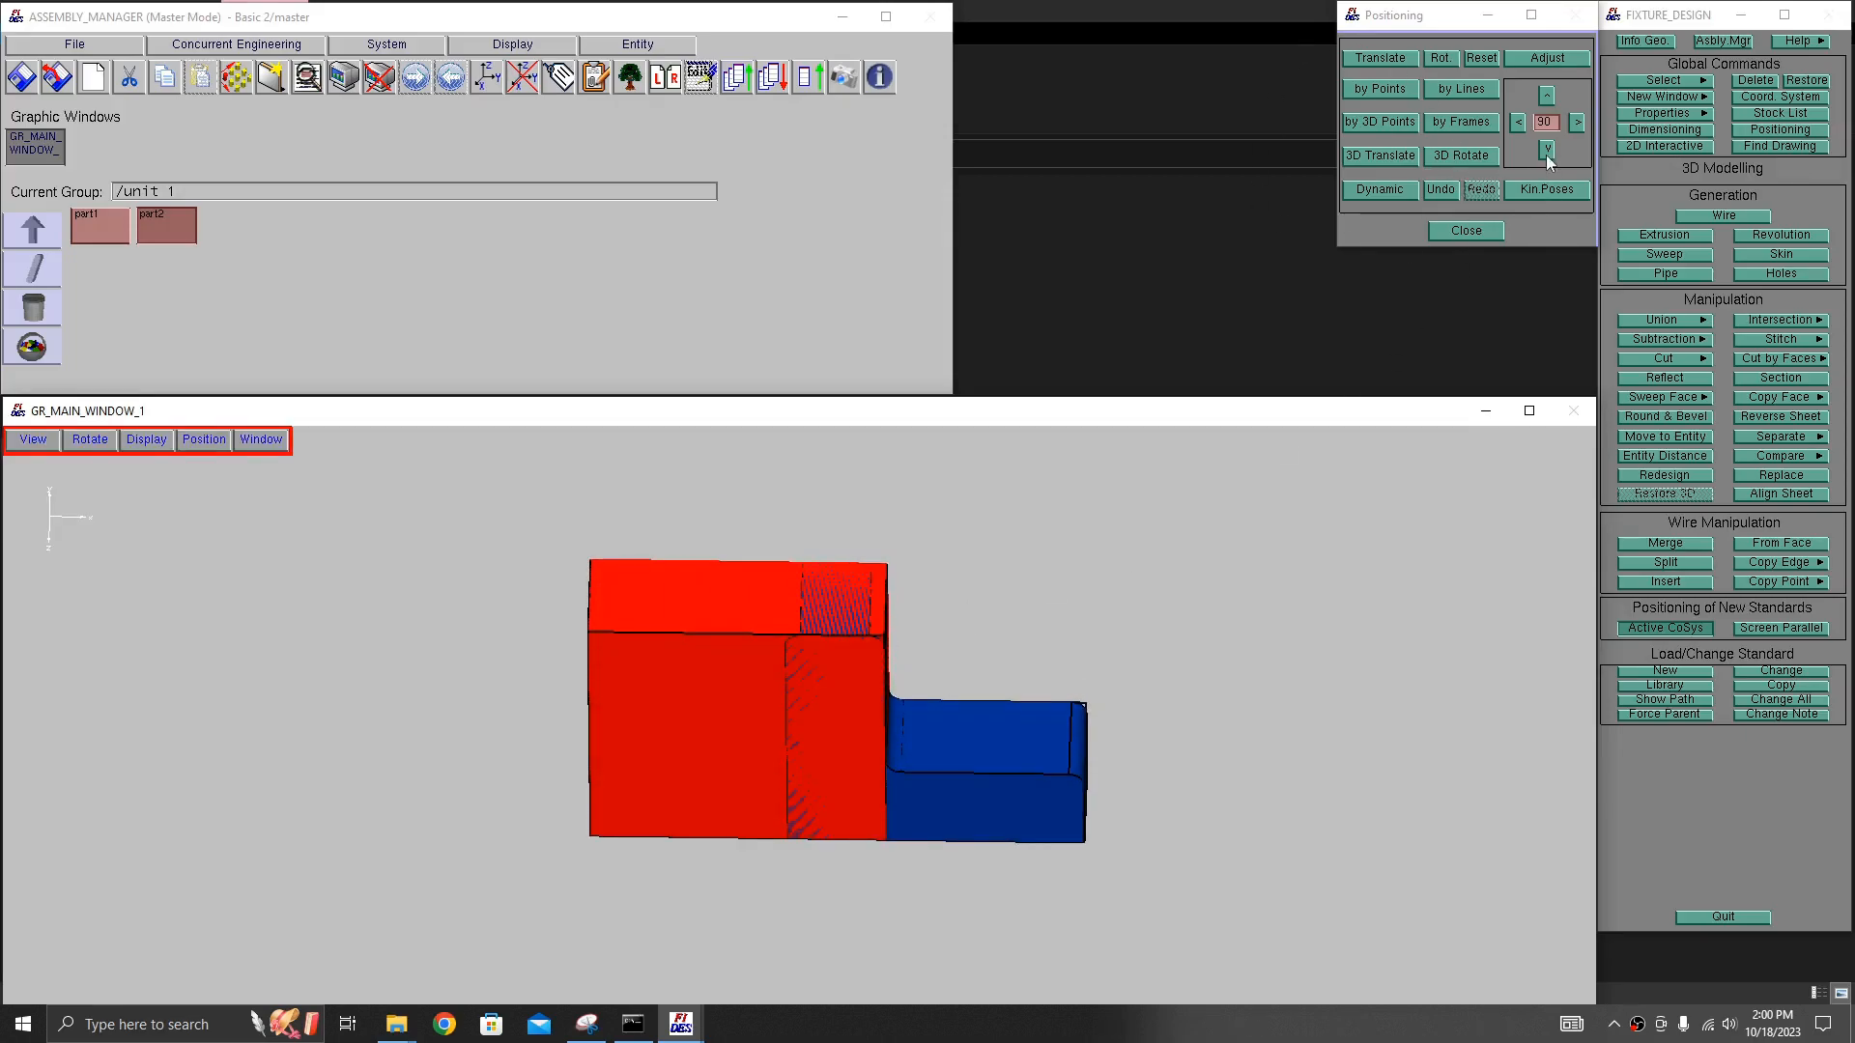
middle_drag(783, 702, 836, 666)
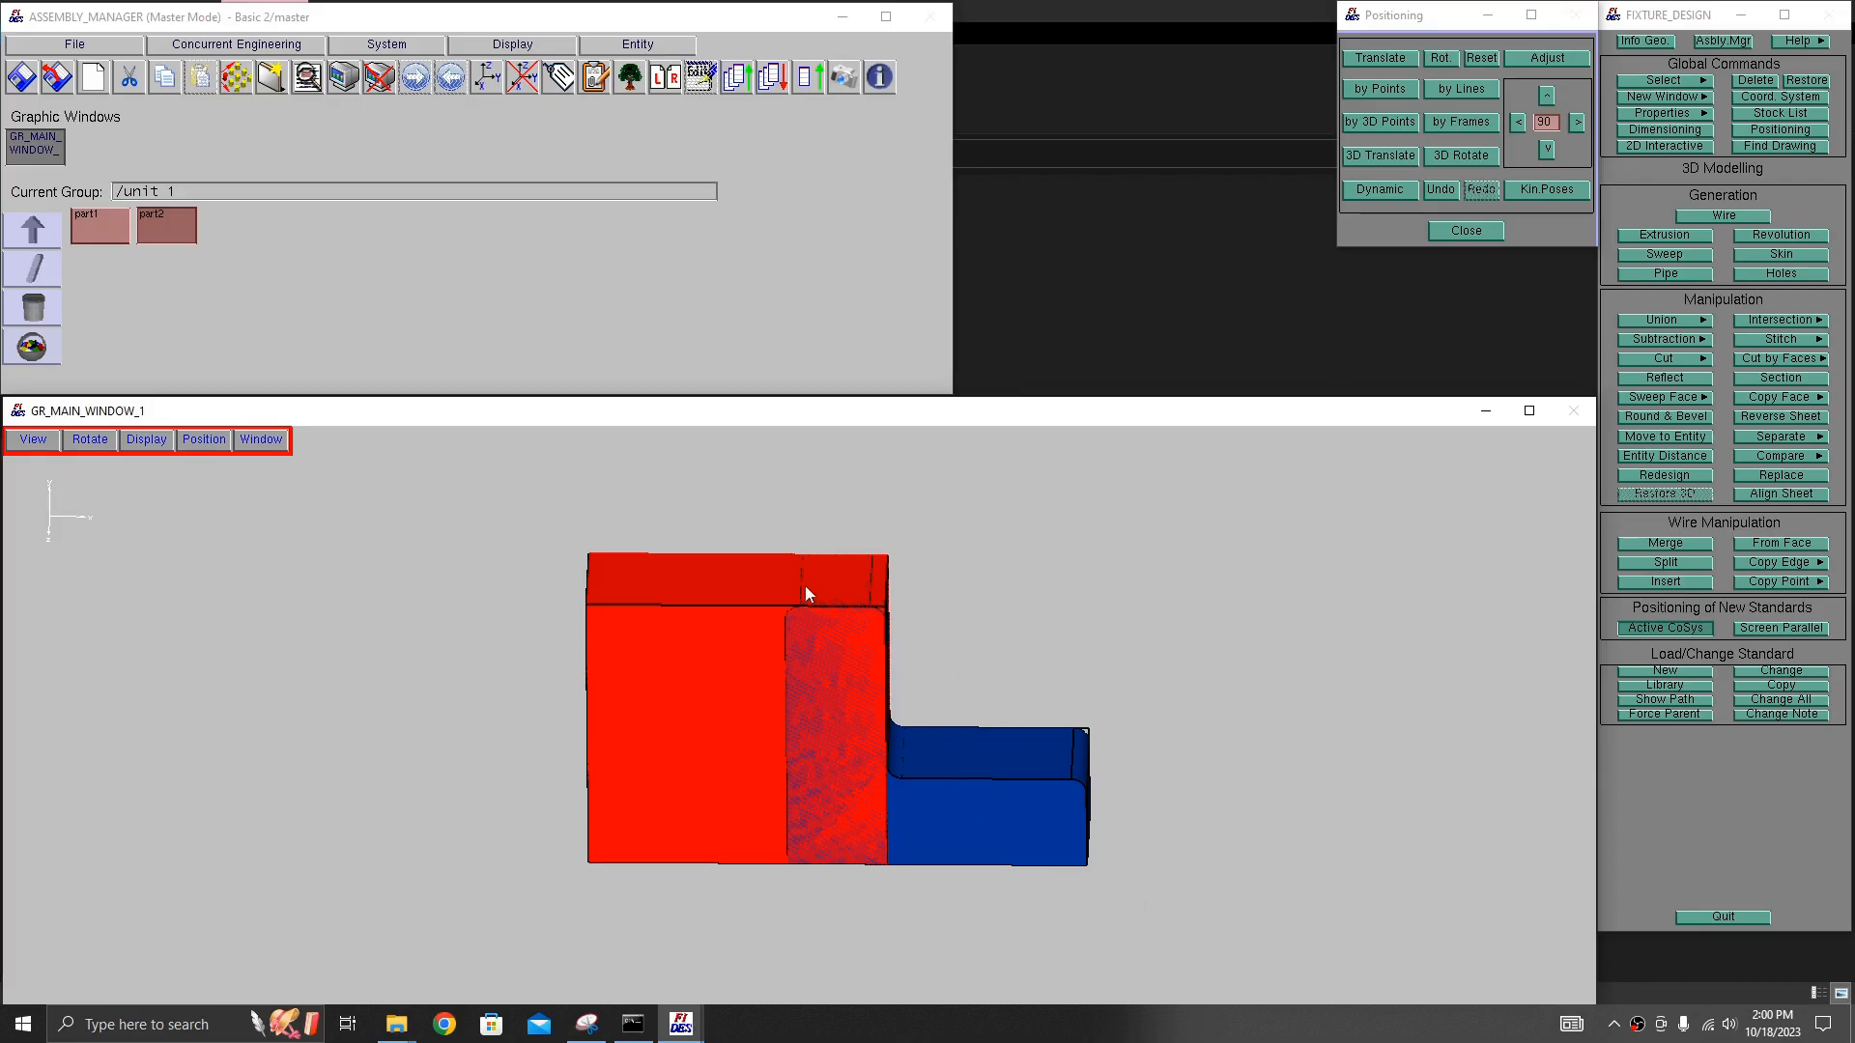
mouse_move(866, 627)
middle_down()
mouse_move(857, 745)
mouse_move(841, 750)
mouse_move(860, 731)
middle_up()
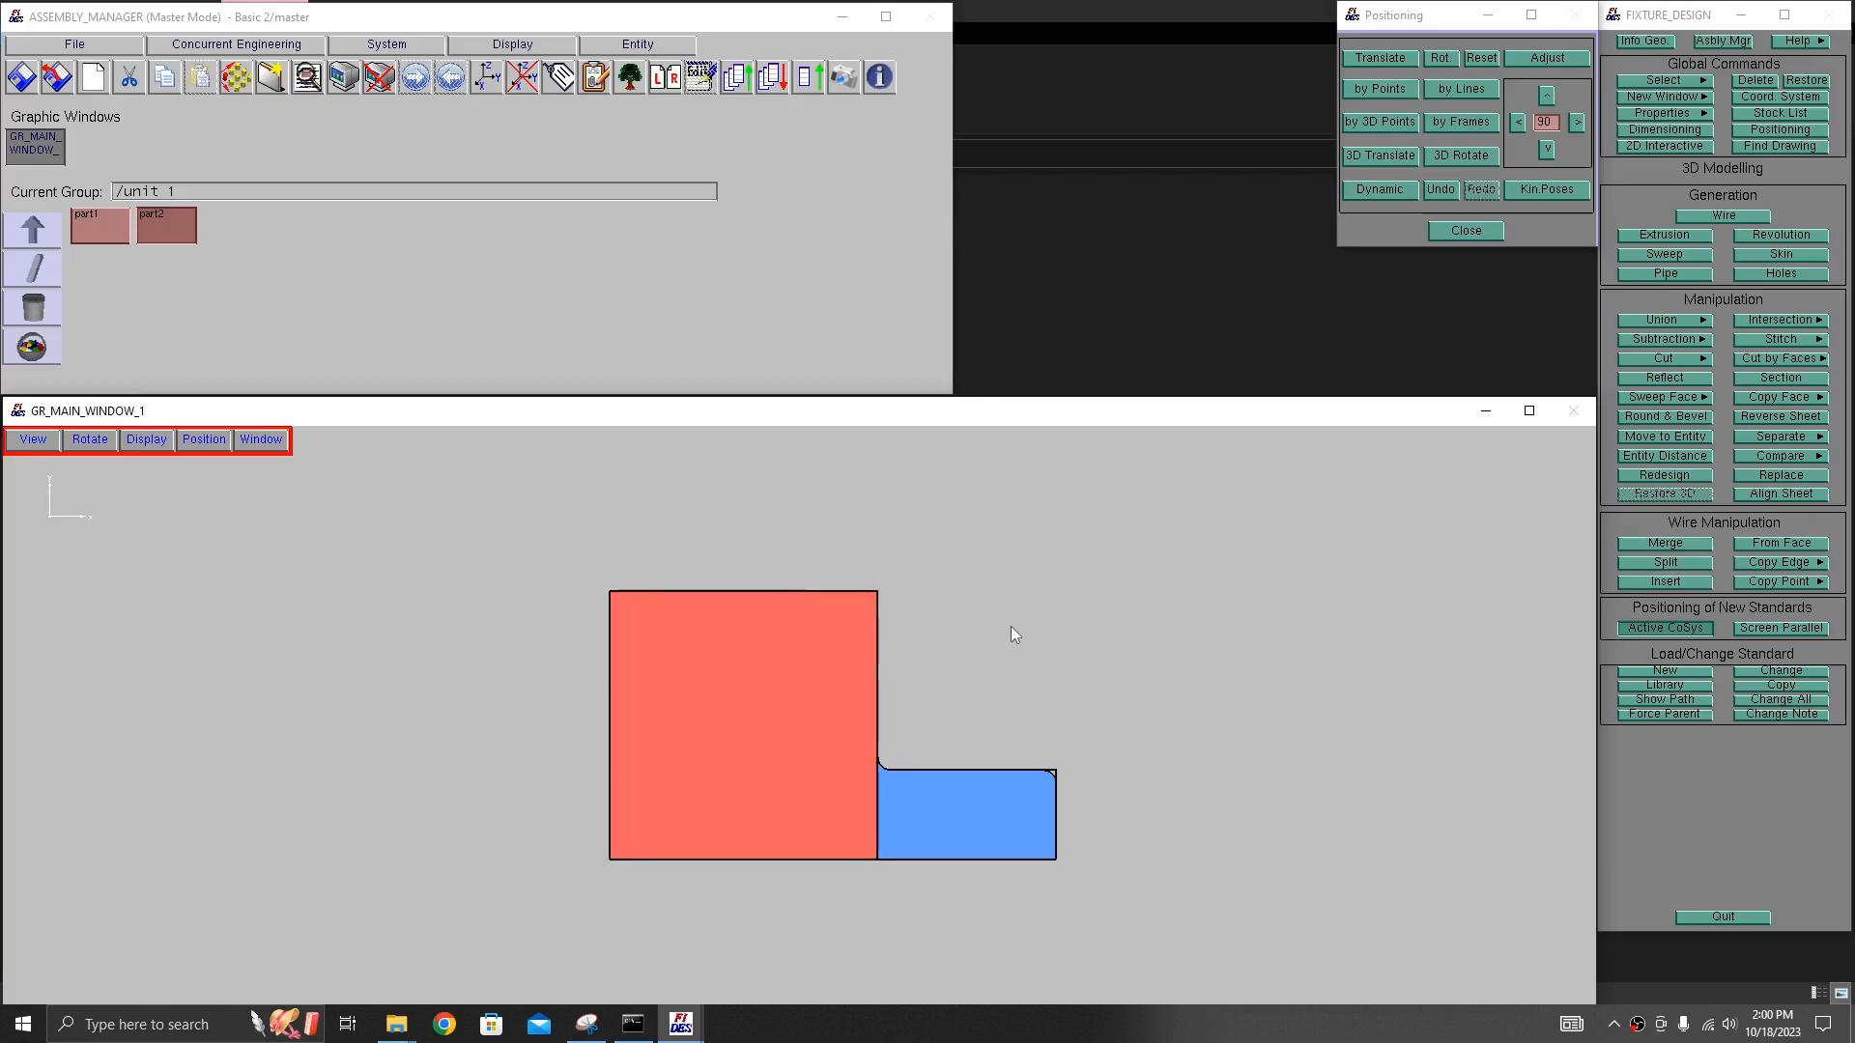
- Translate part2 by -60 in the vertical direction
click(1380, 59)
click(1496, 126)
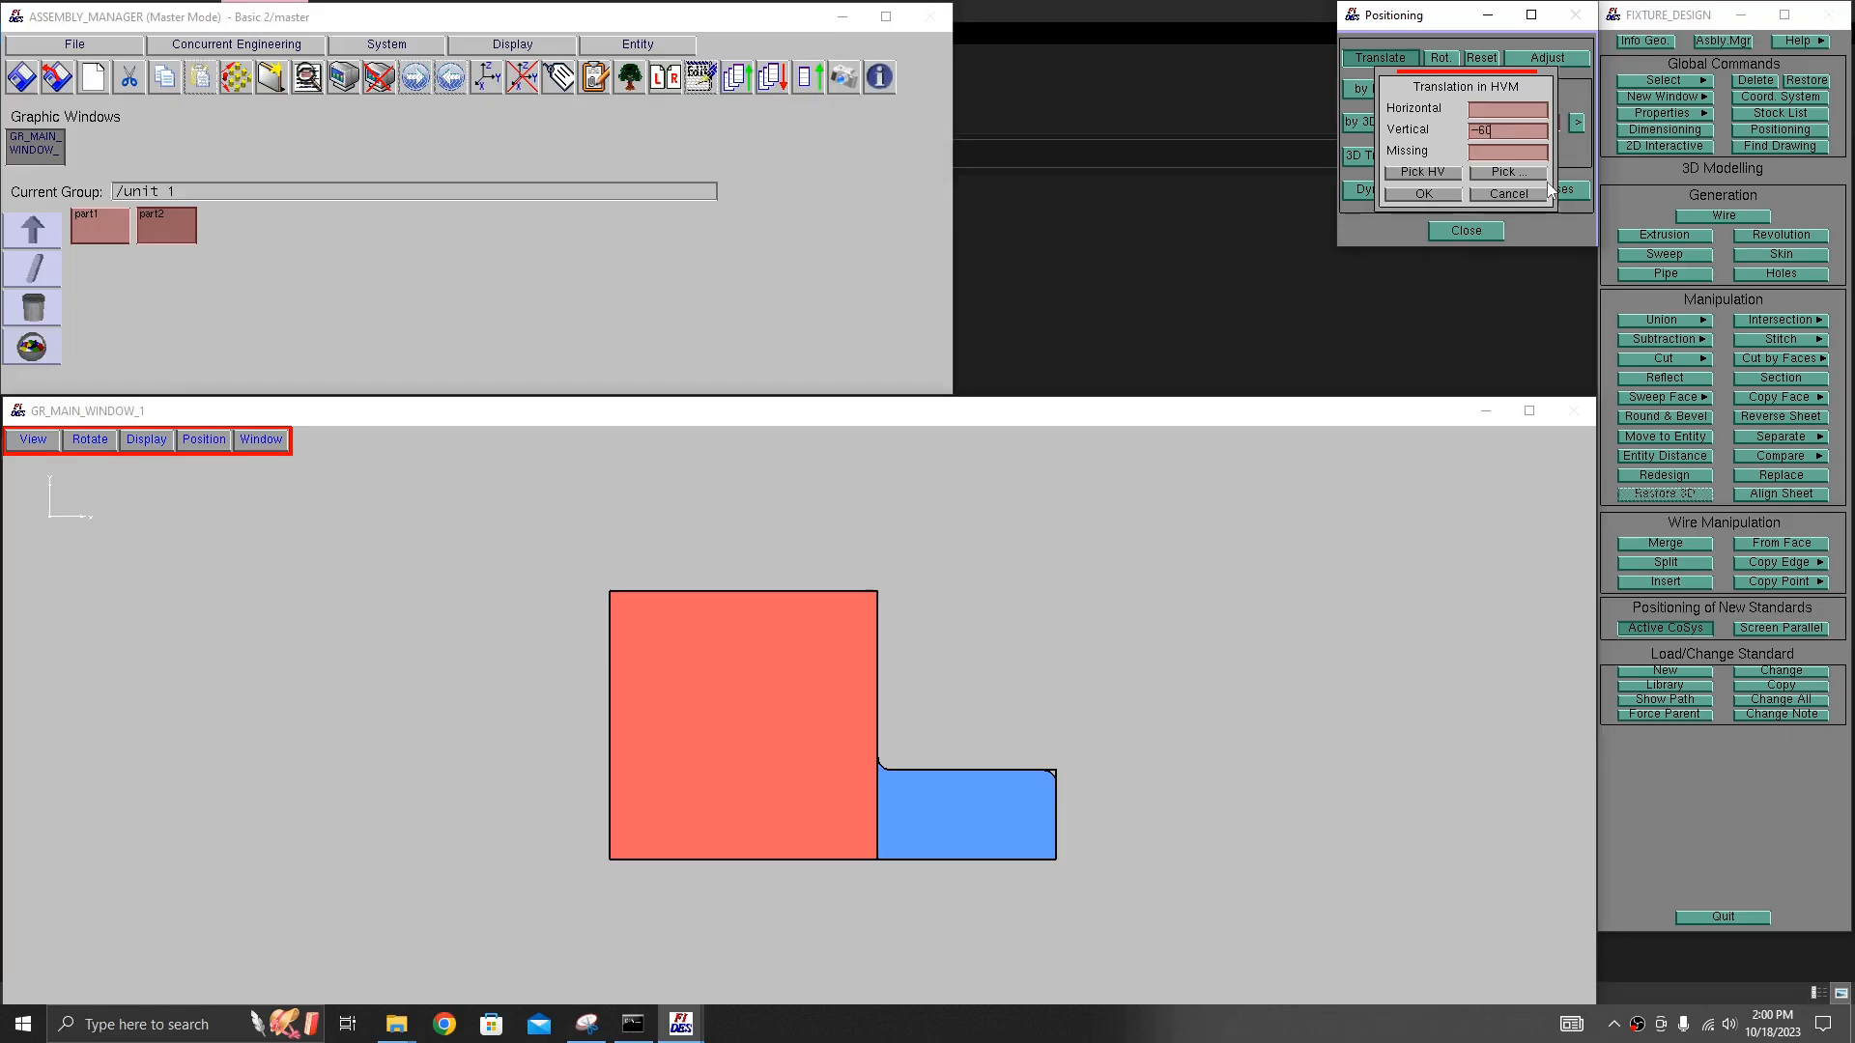
key(Return)
middle_drag(969, 680, 850, 703)
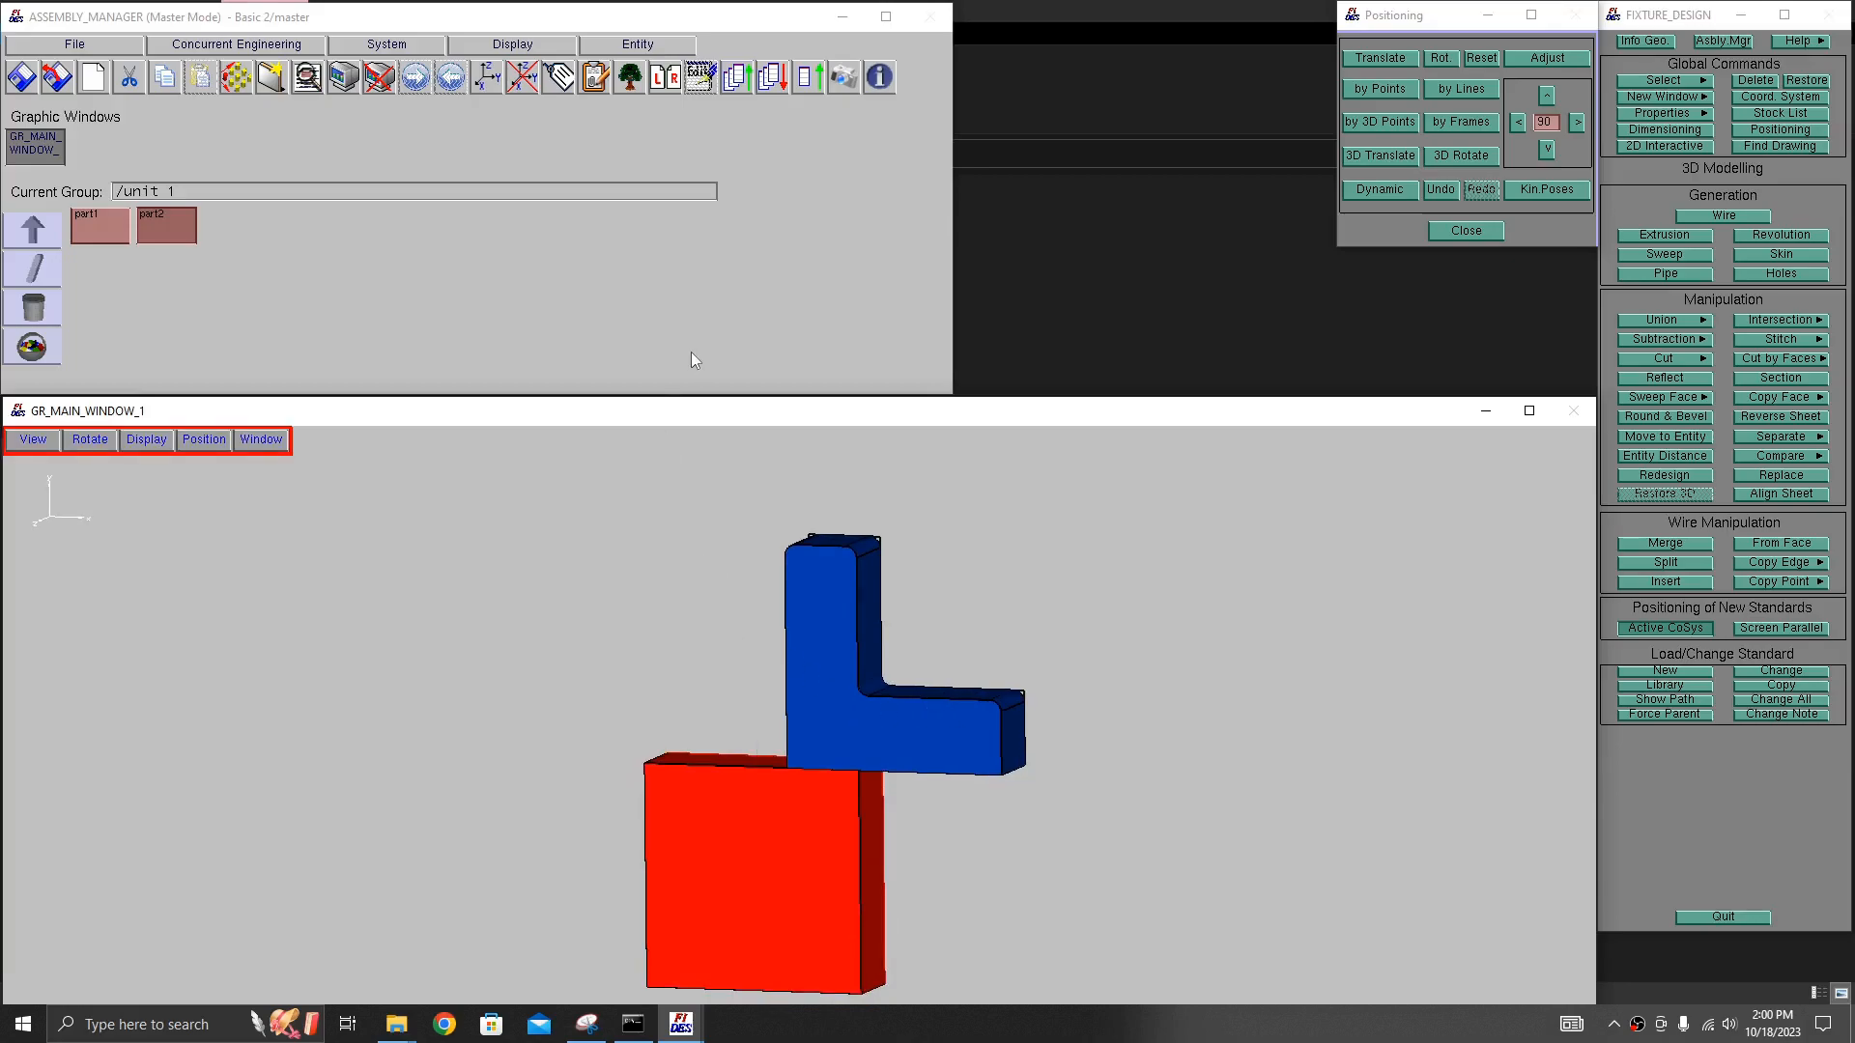
- Move part2 by 3D Points from its upper front corner to the lower front corner at the end of part1's horizontal leg, and deselect it
click(1389, 87)
middle_drag(1039, 752, 928, 685)
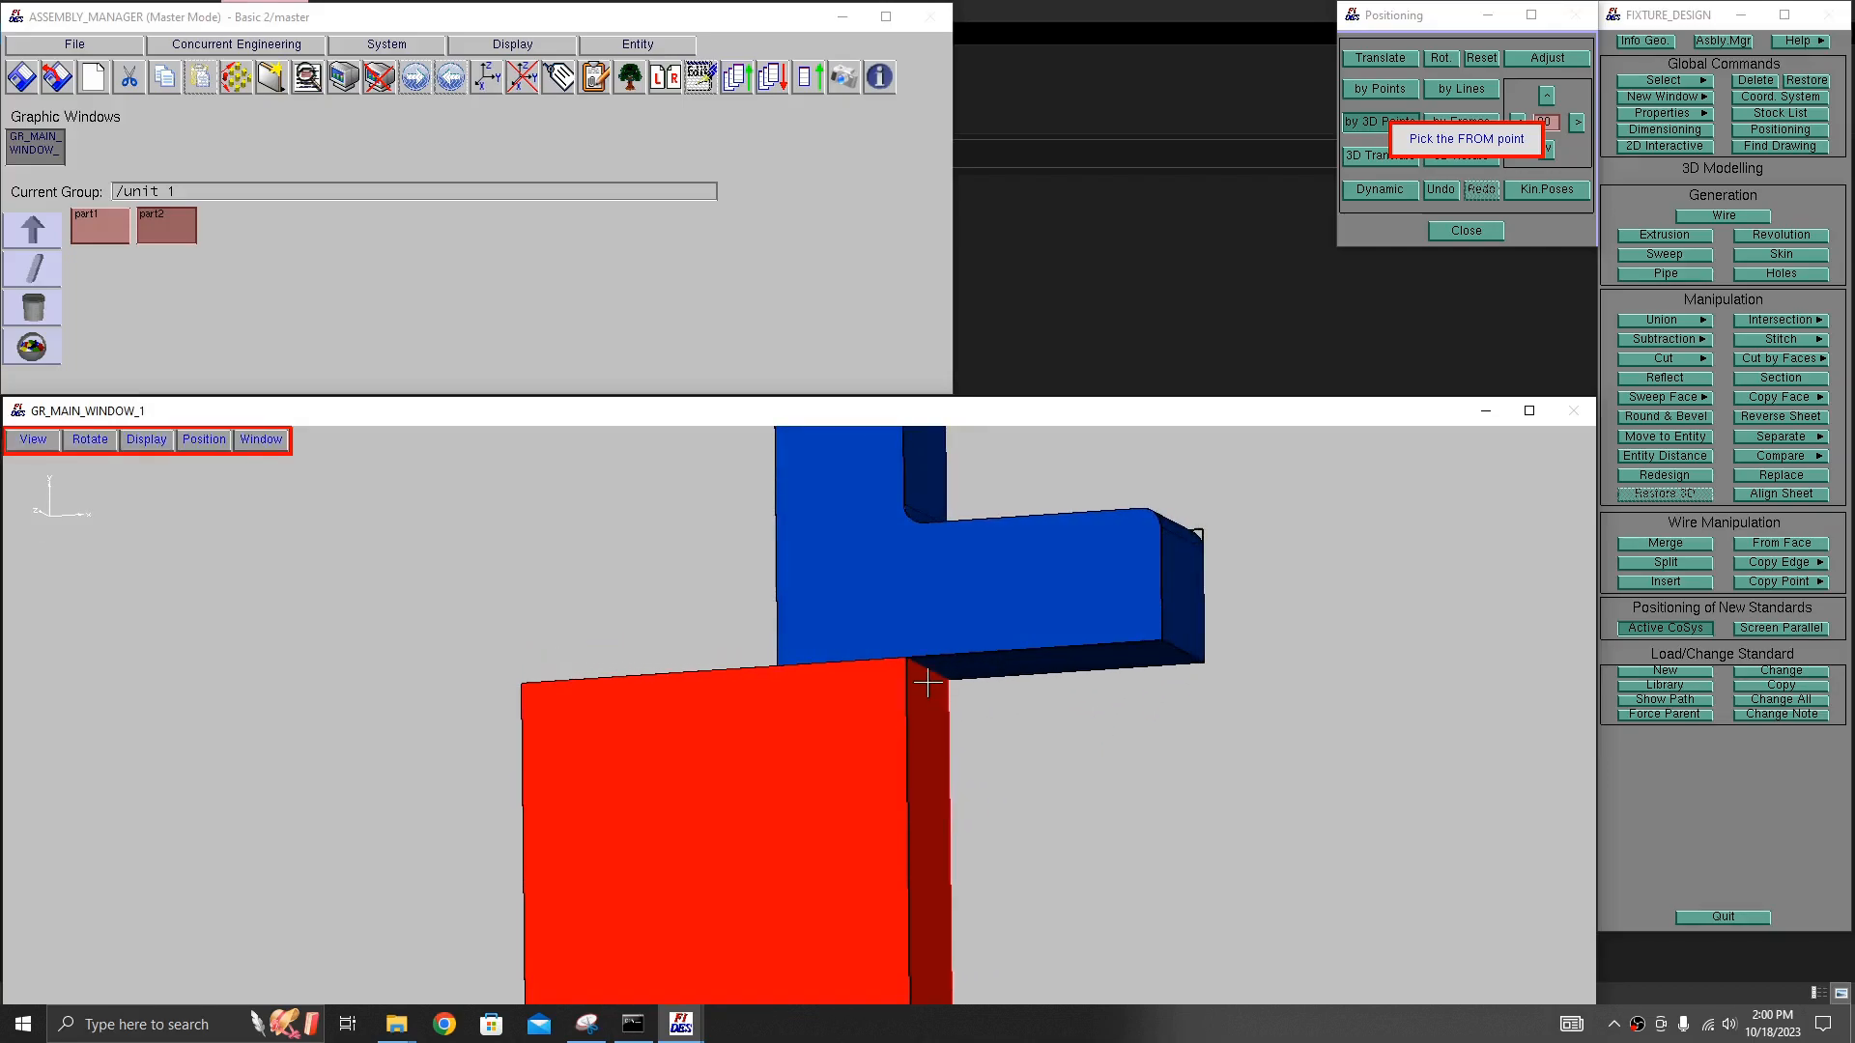
click(906, 660)
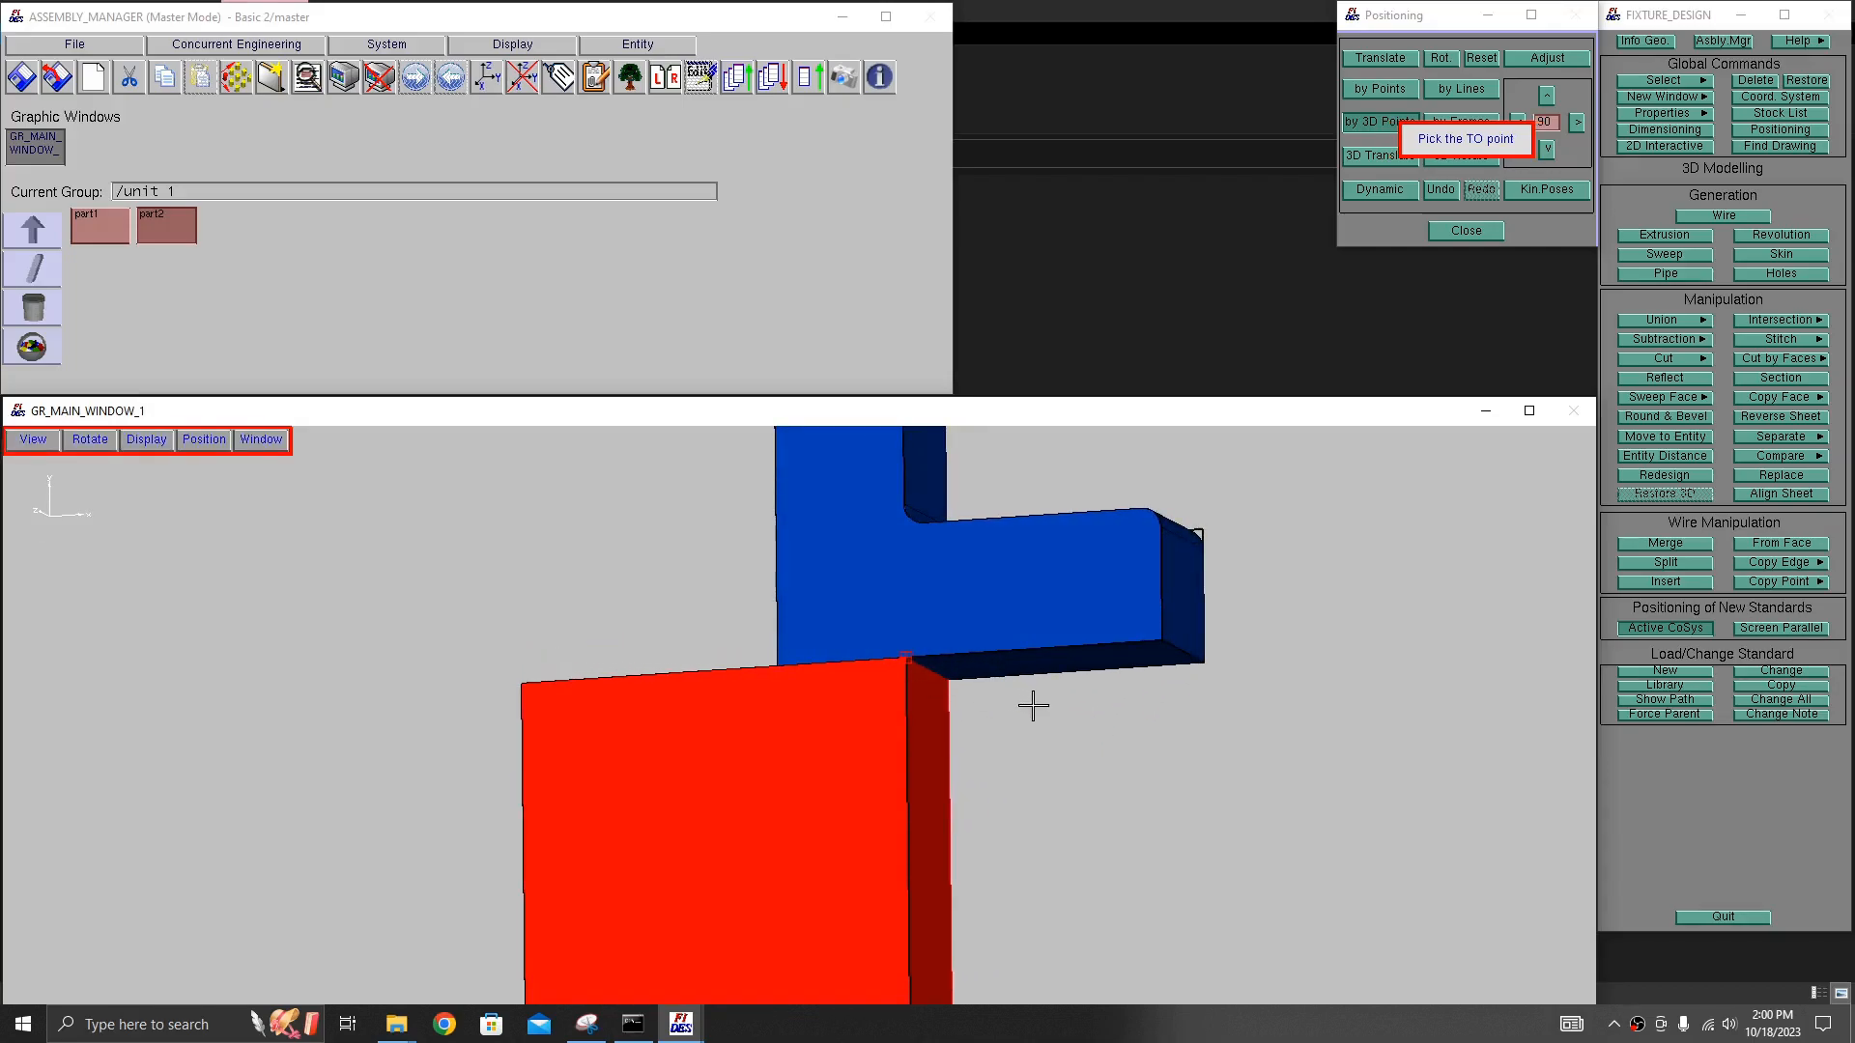
click(1163, 642)
middle_drag(1039, 684, 879, 594)
click(867, 351)
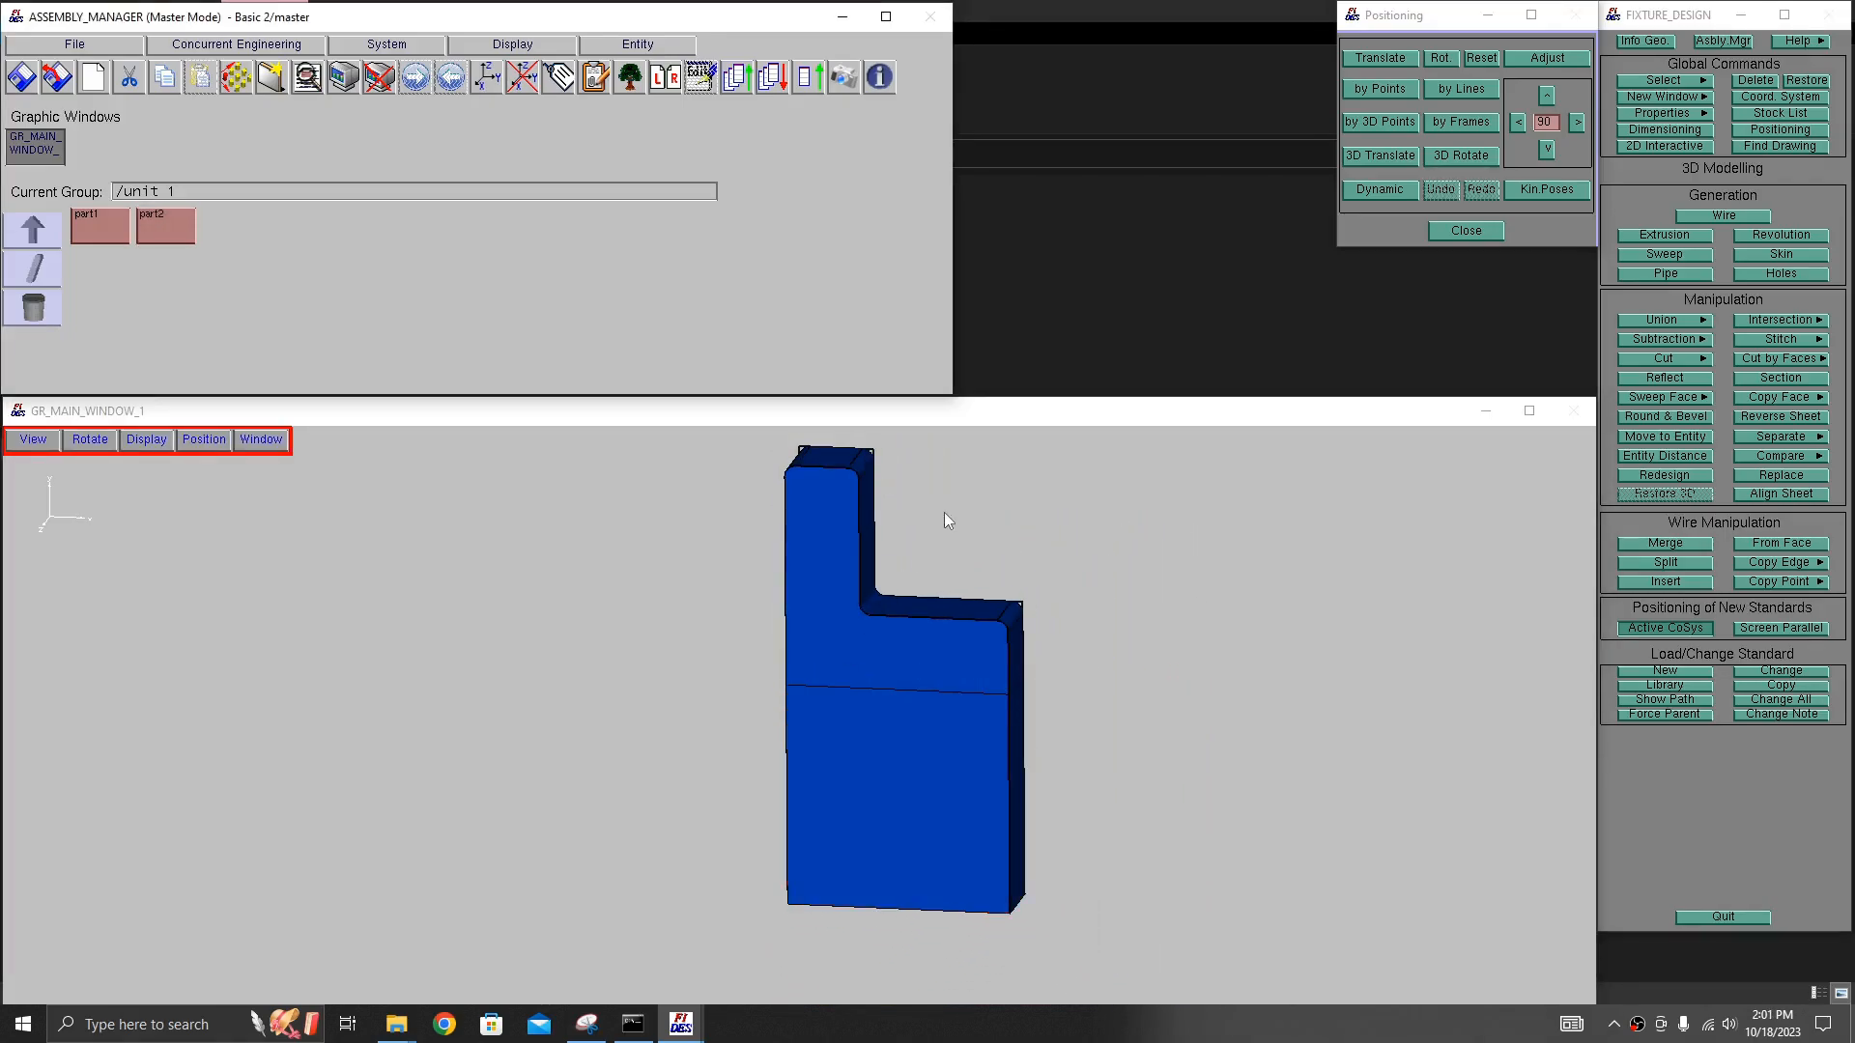
click(586, 1028)
click(585, 1030)
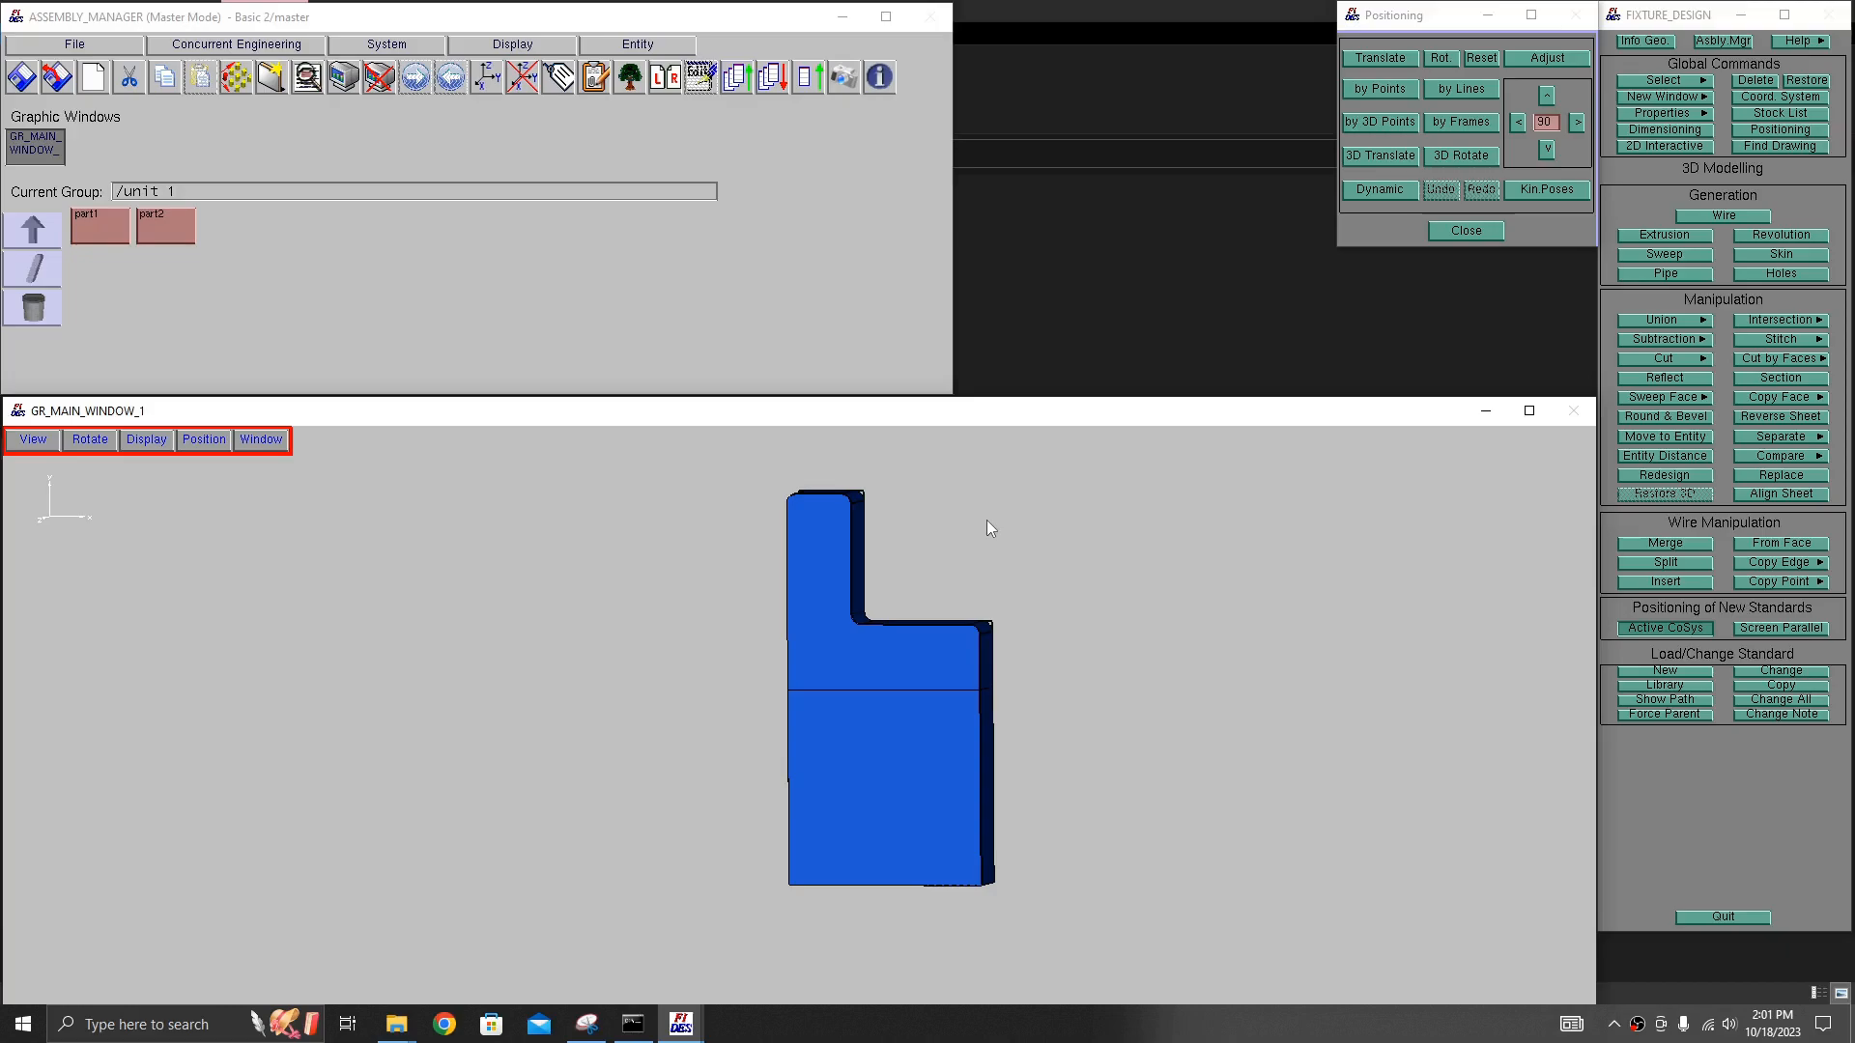
- Translate the part2 group by -5 vertically to leave a gap below part1, and deselect it
key(f)
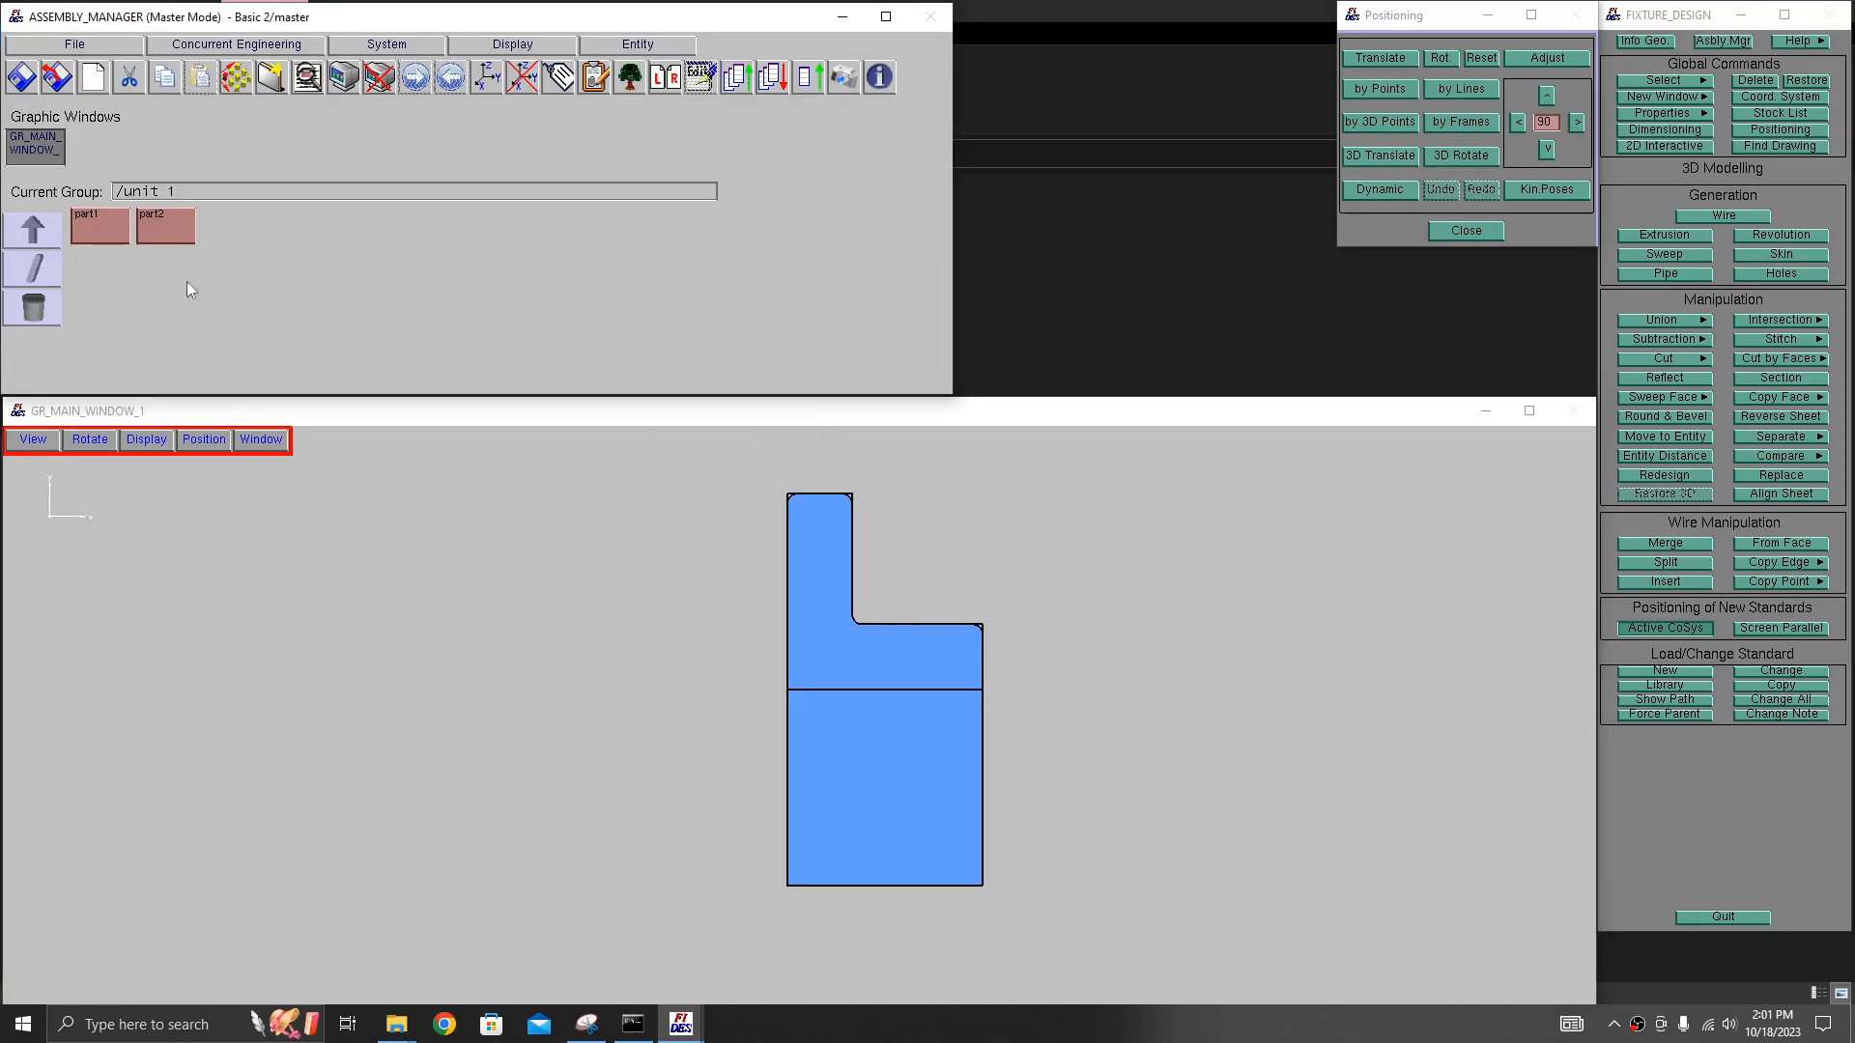
click(172, 229)
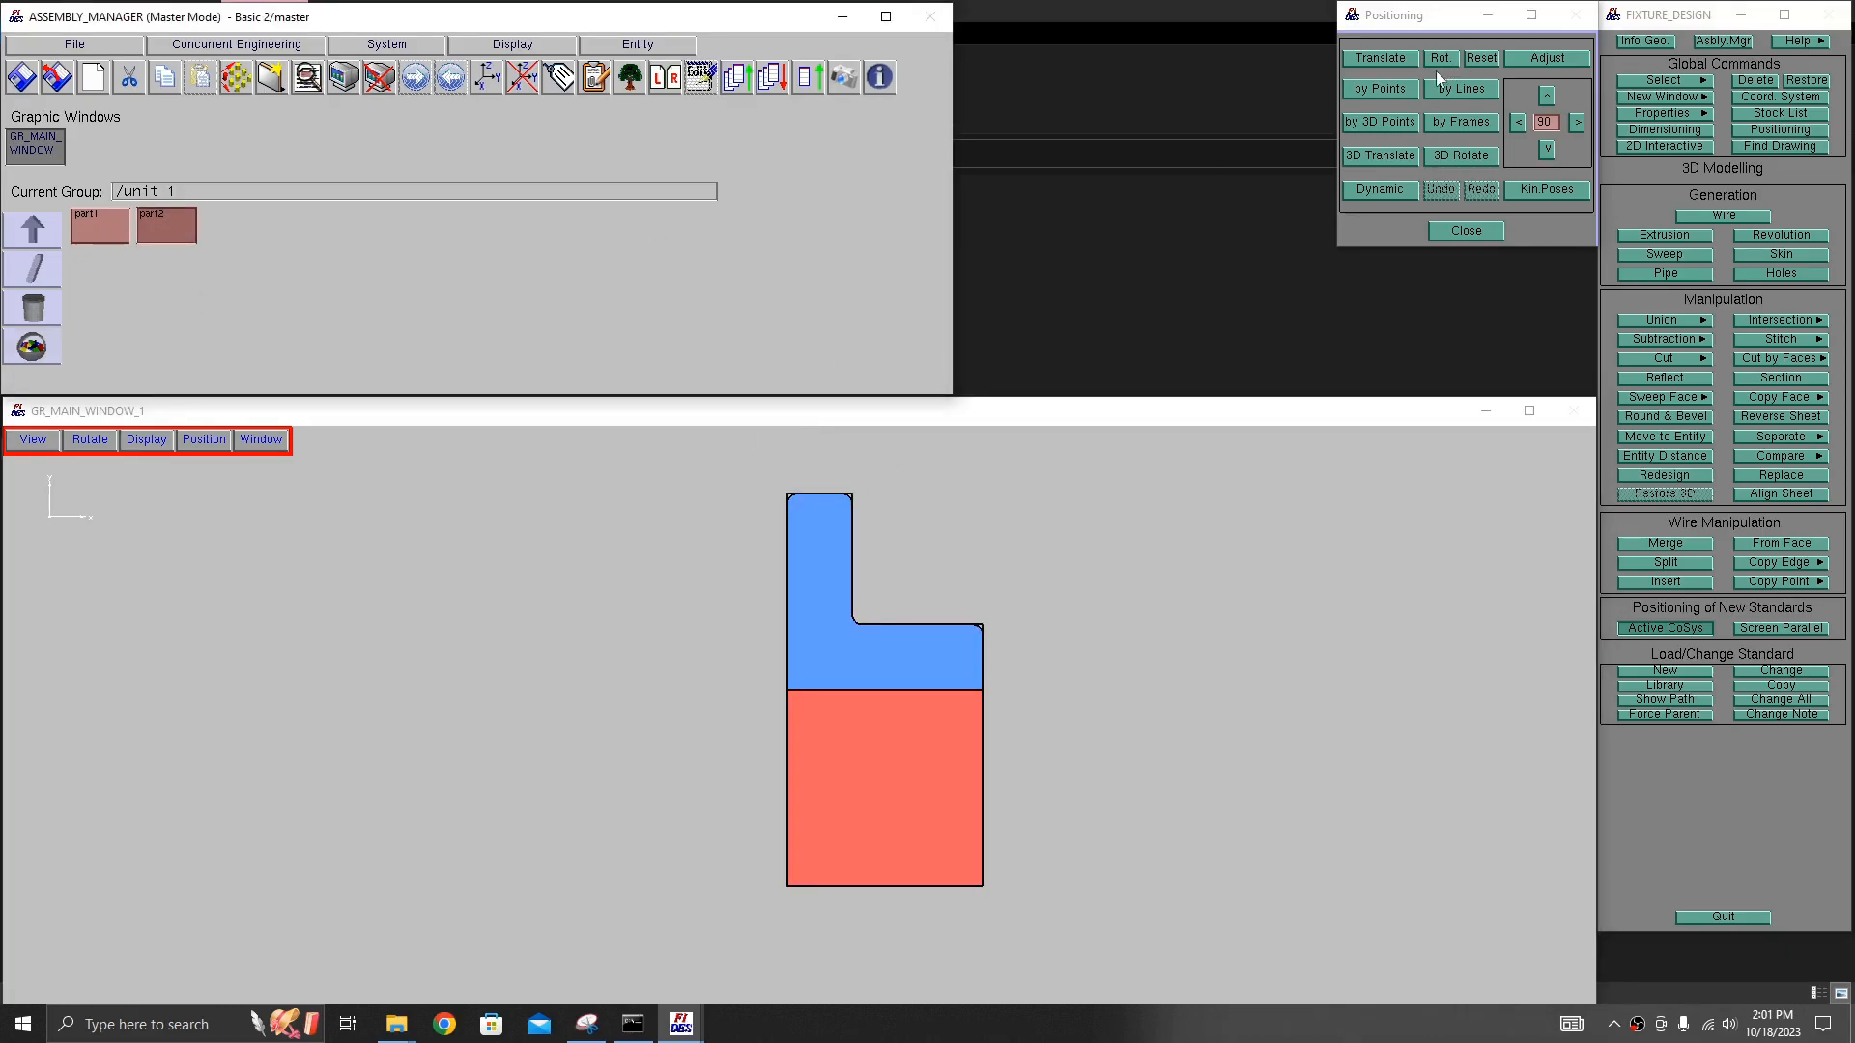
click(1401, 57)
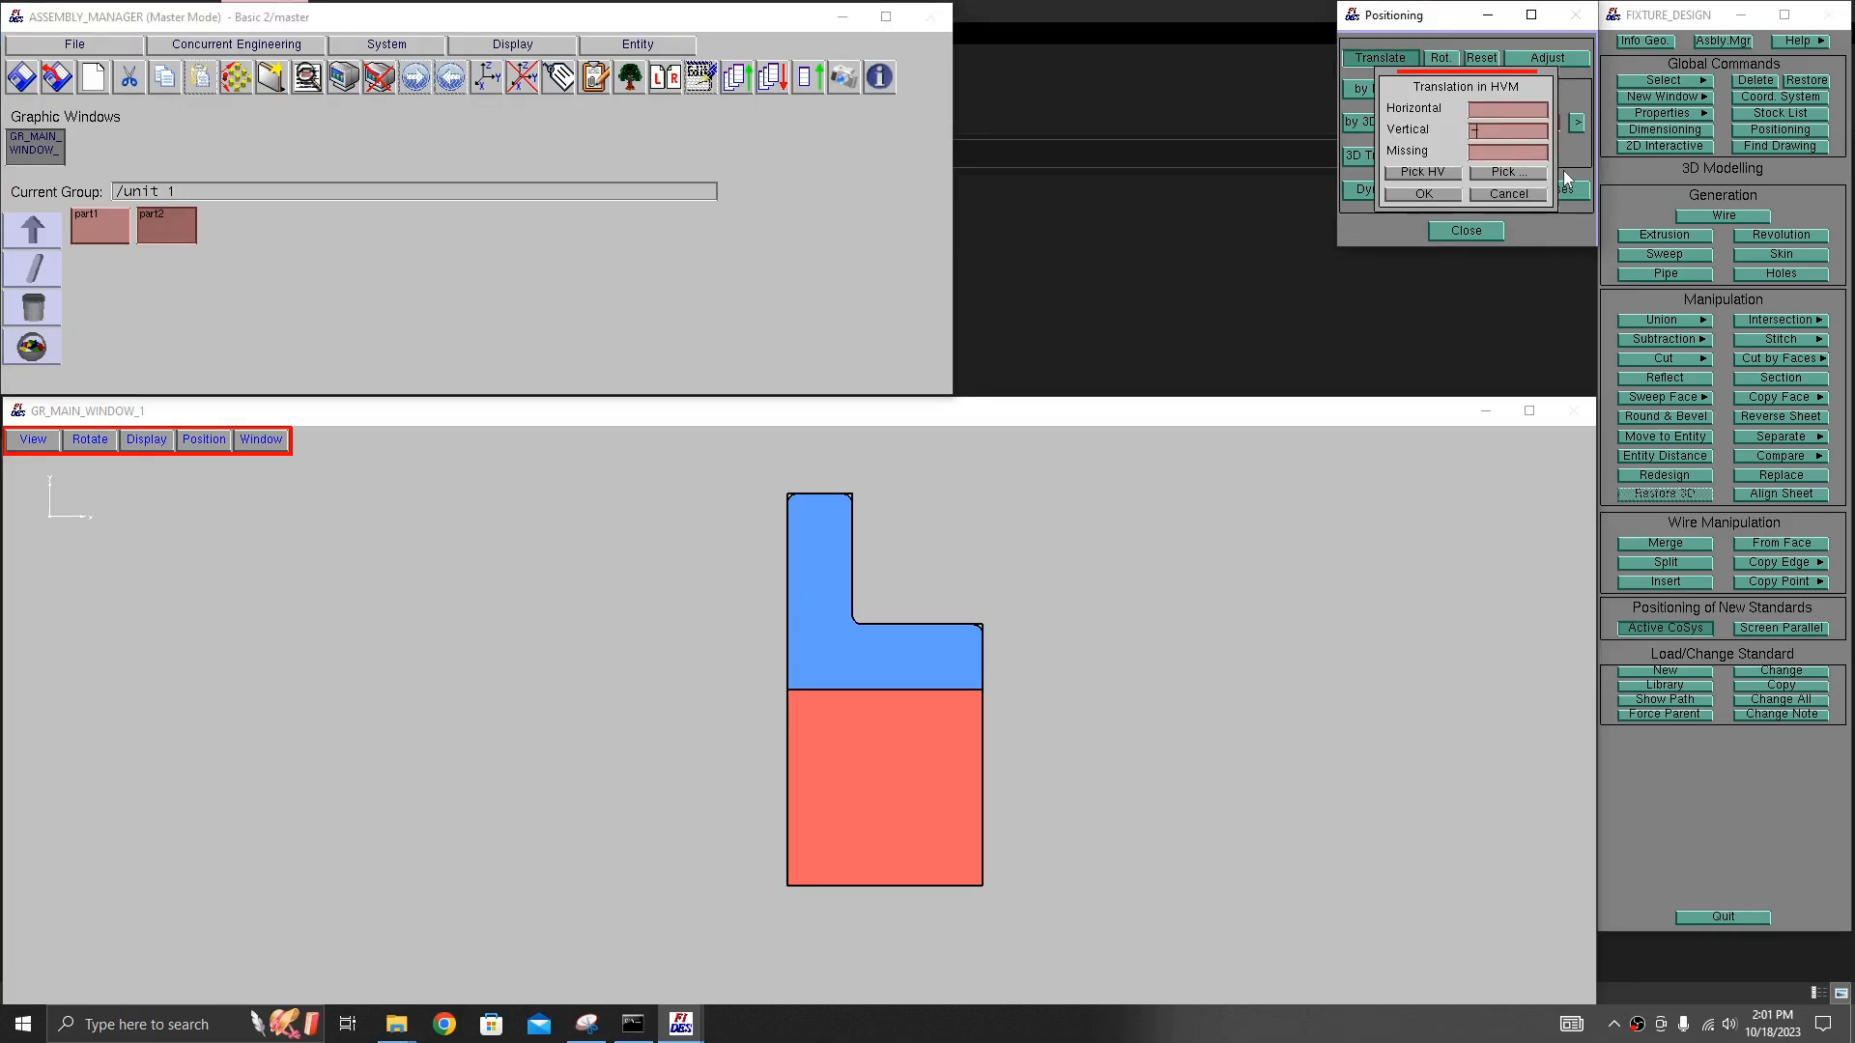
text(-5)
key(Return)
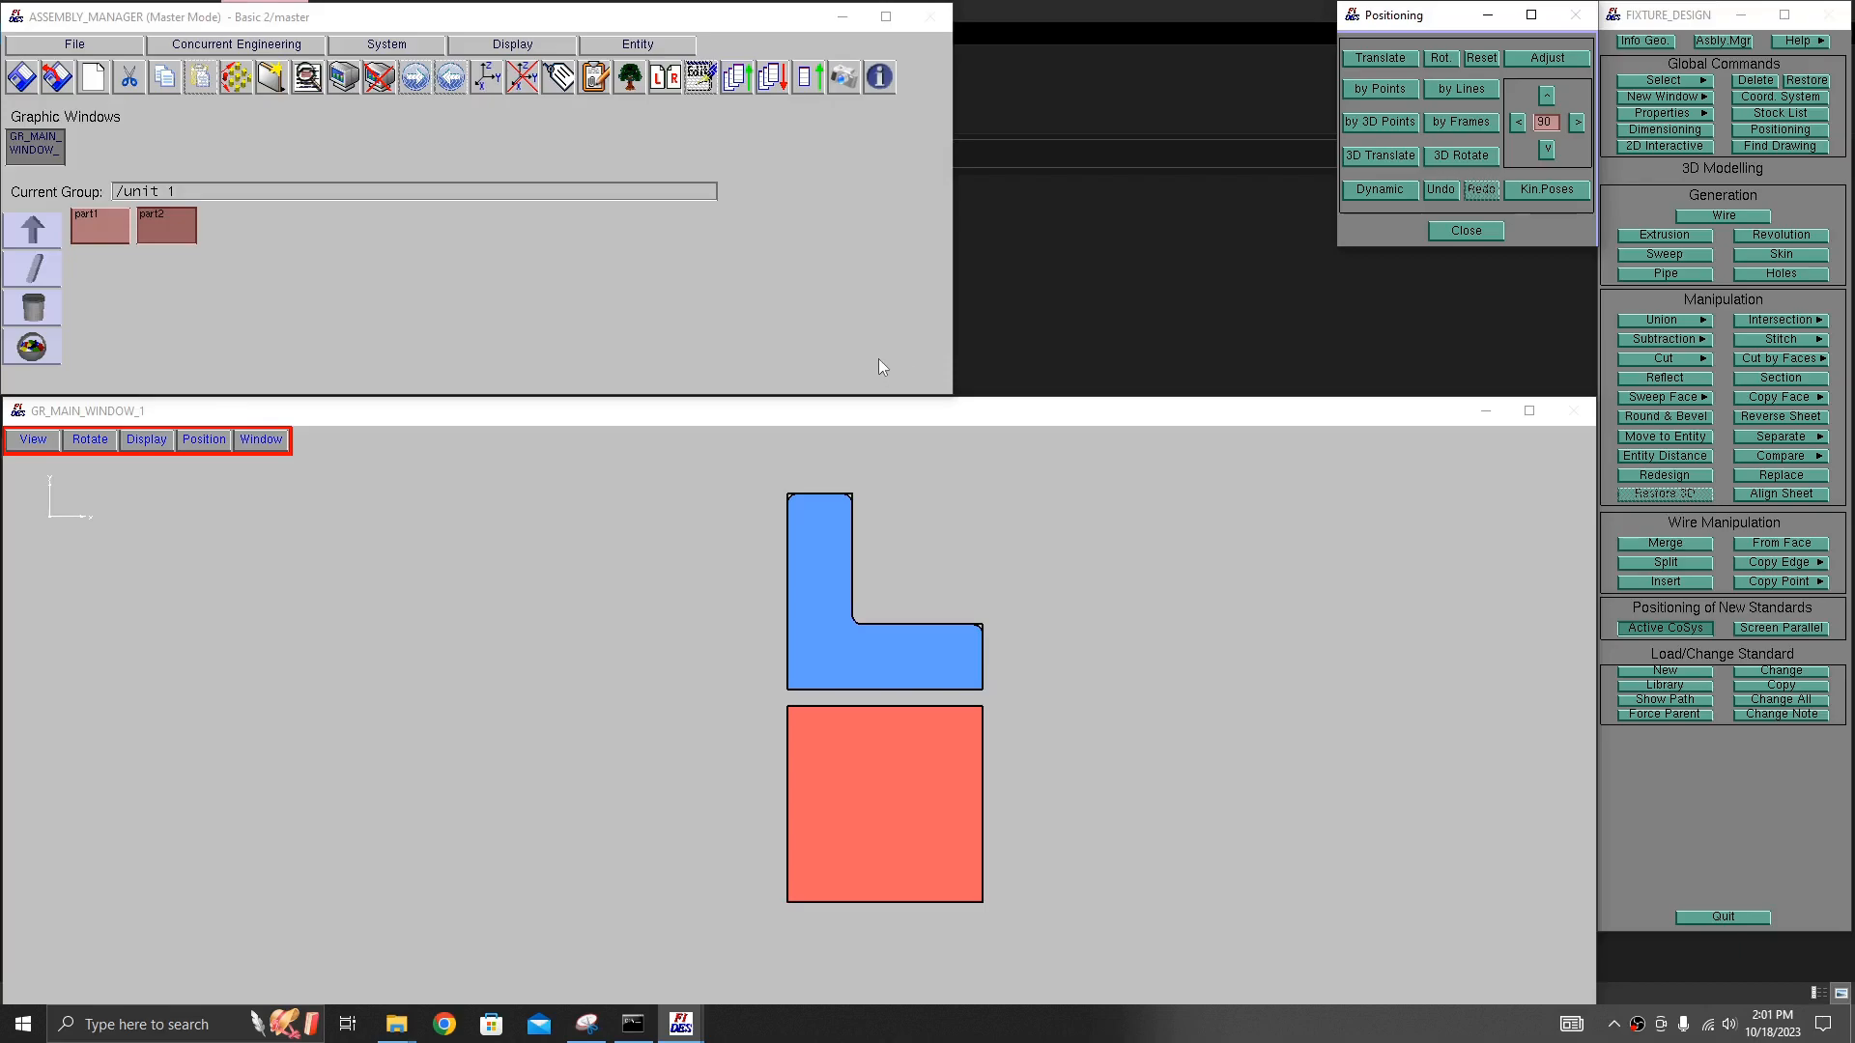
click(924, 542)
middle_drag(922, 713, 884, 582)
middle_drag(1051, 704, 1142, 635)
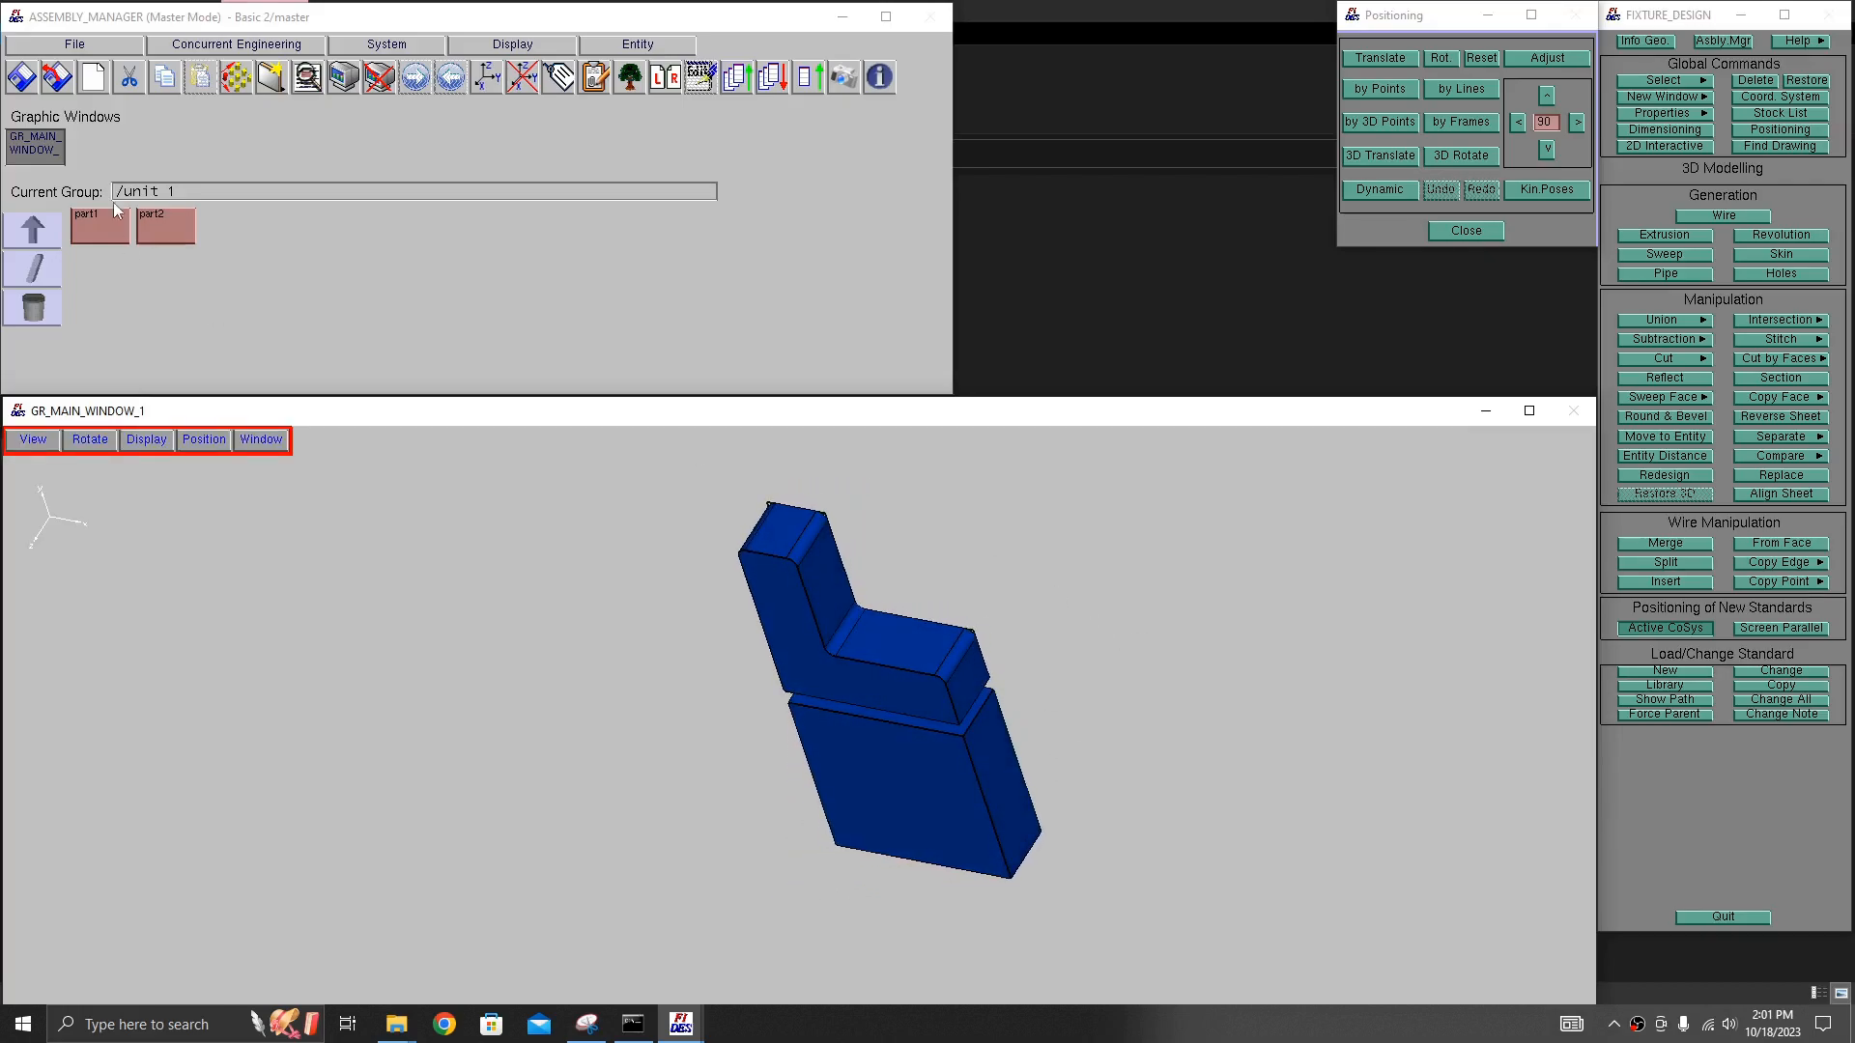
click(563, 323)
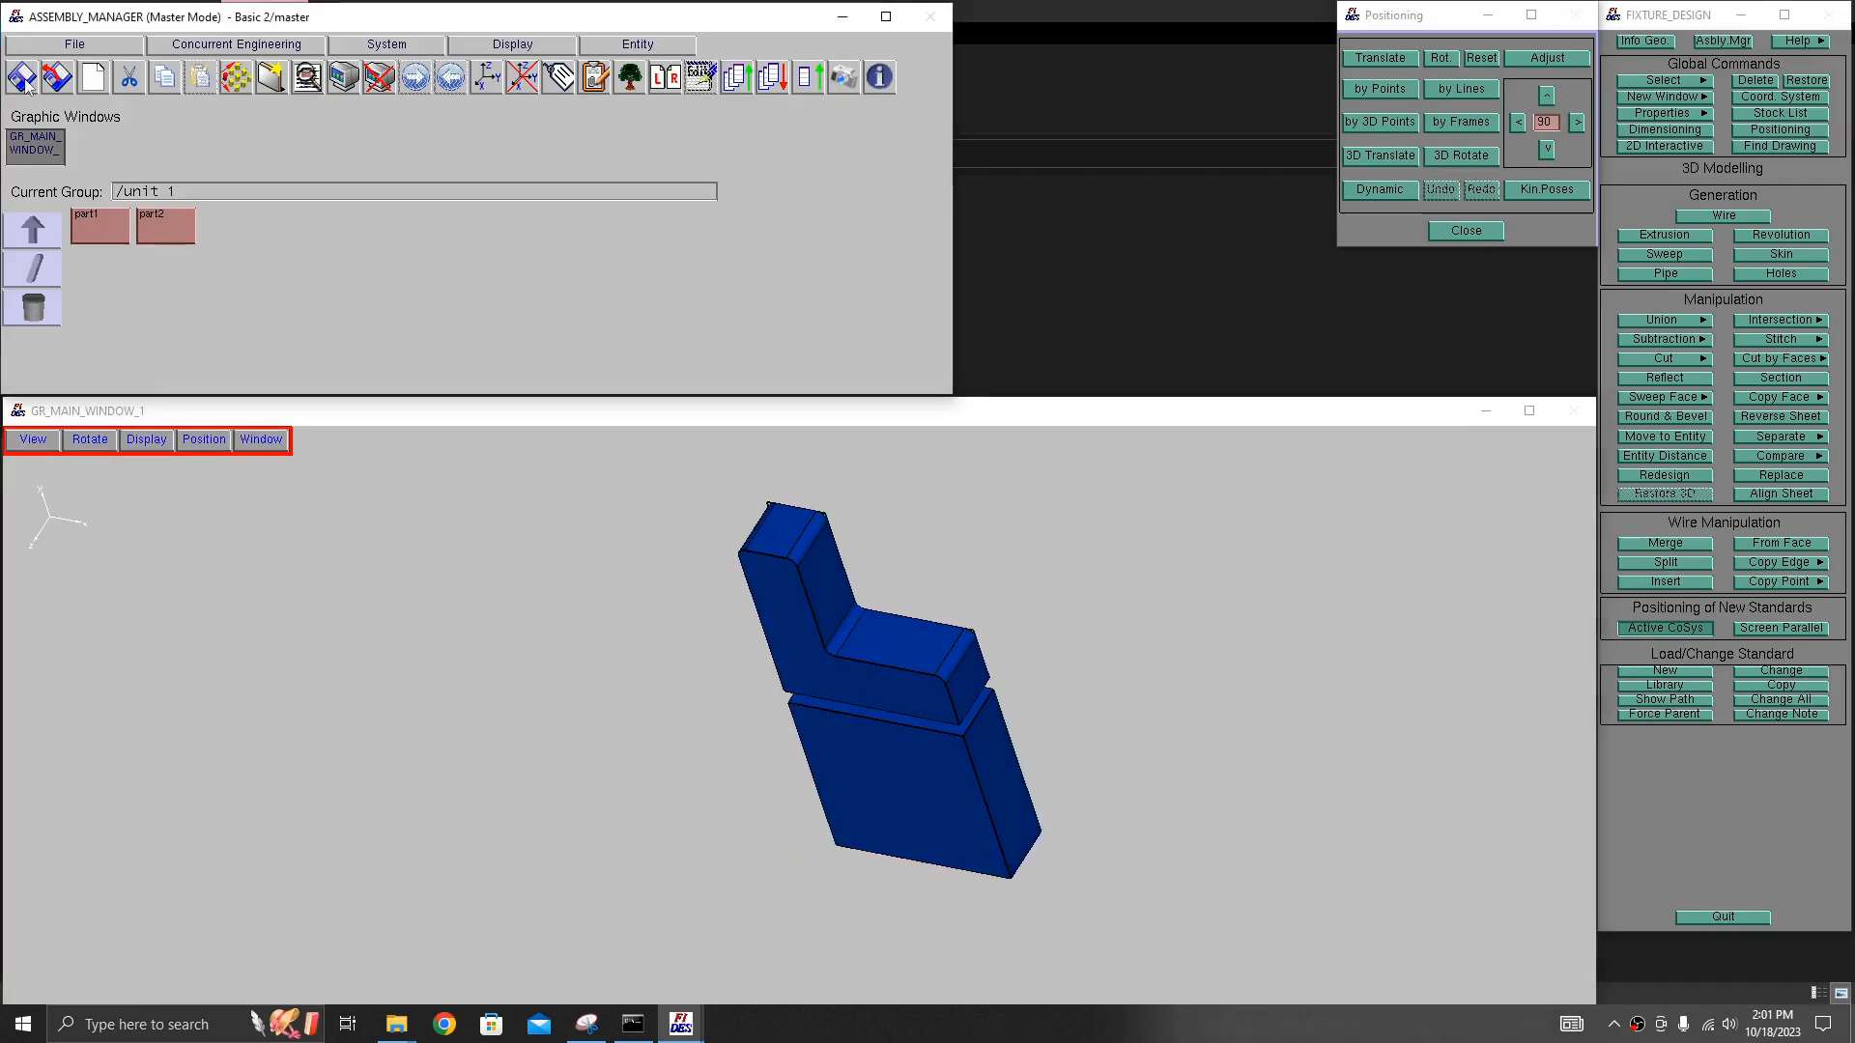
middle_drag(1016, 665, 927, 647)
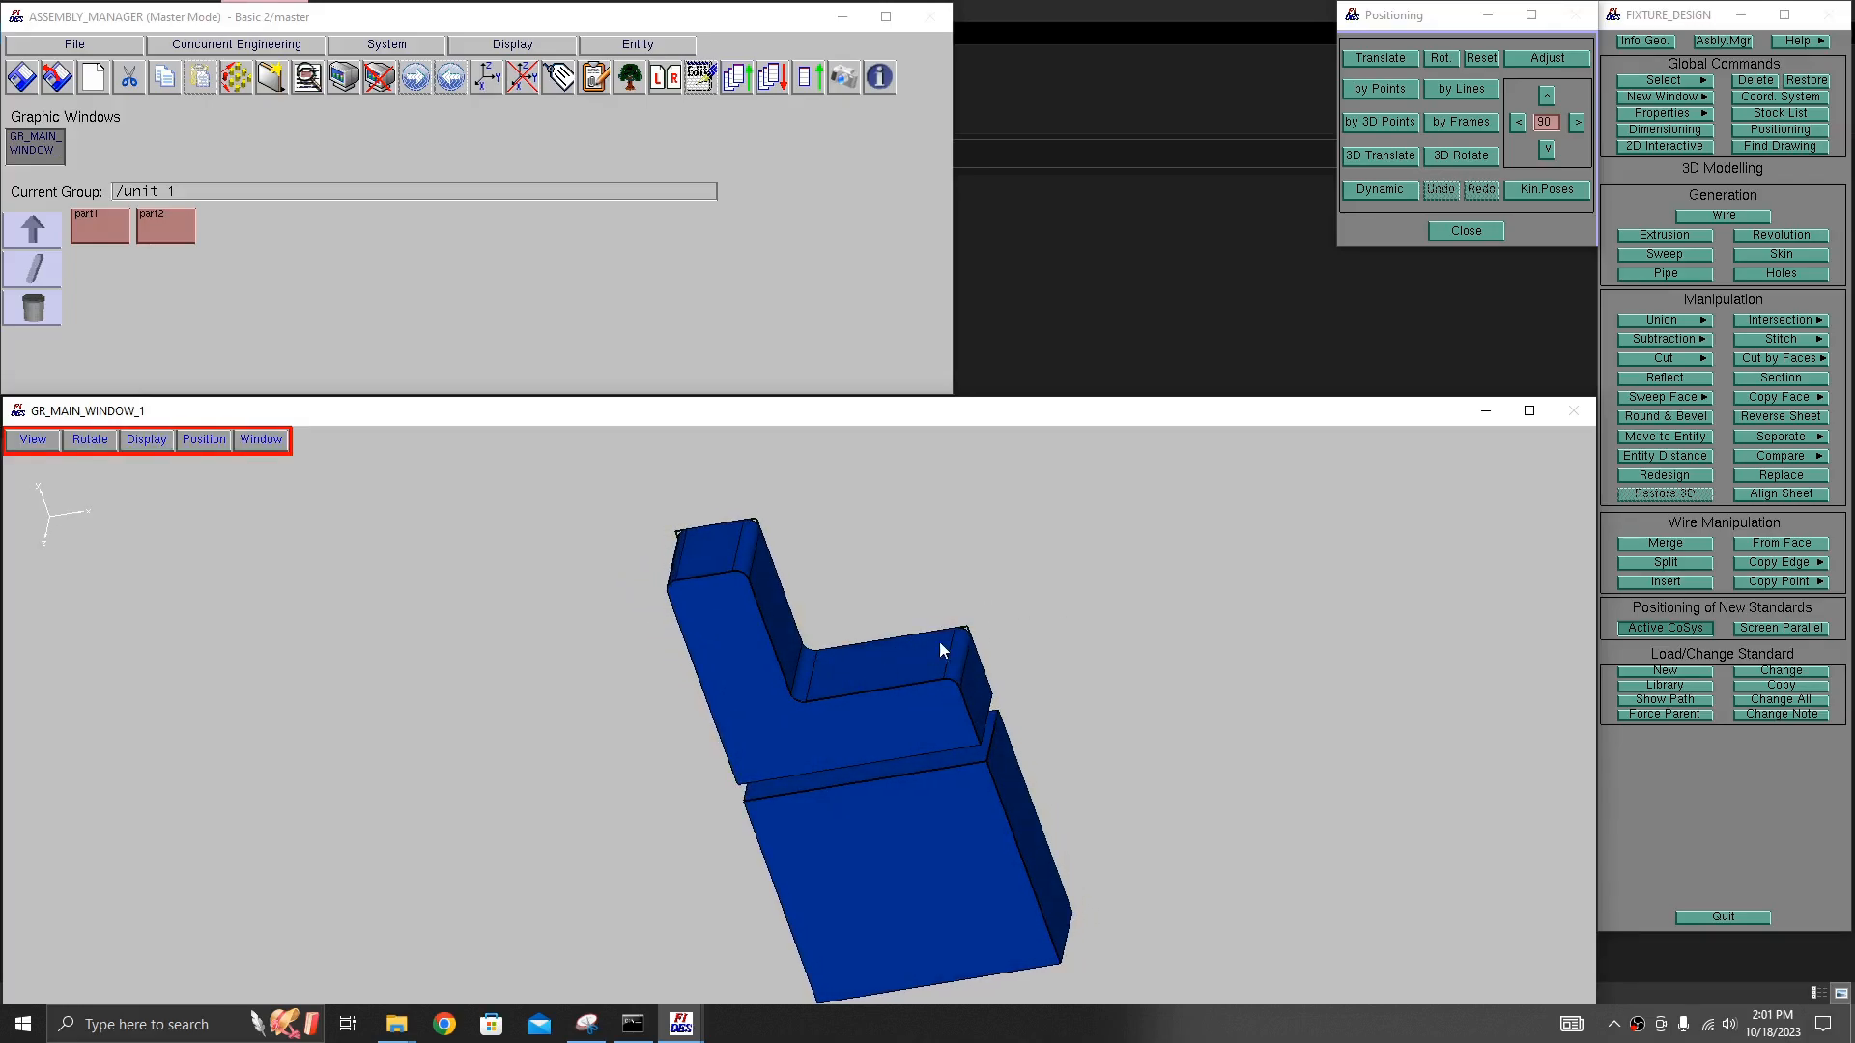
click(409, 320)
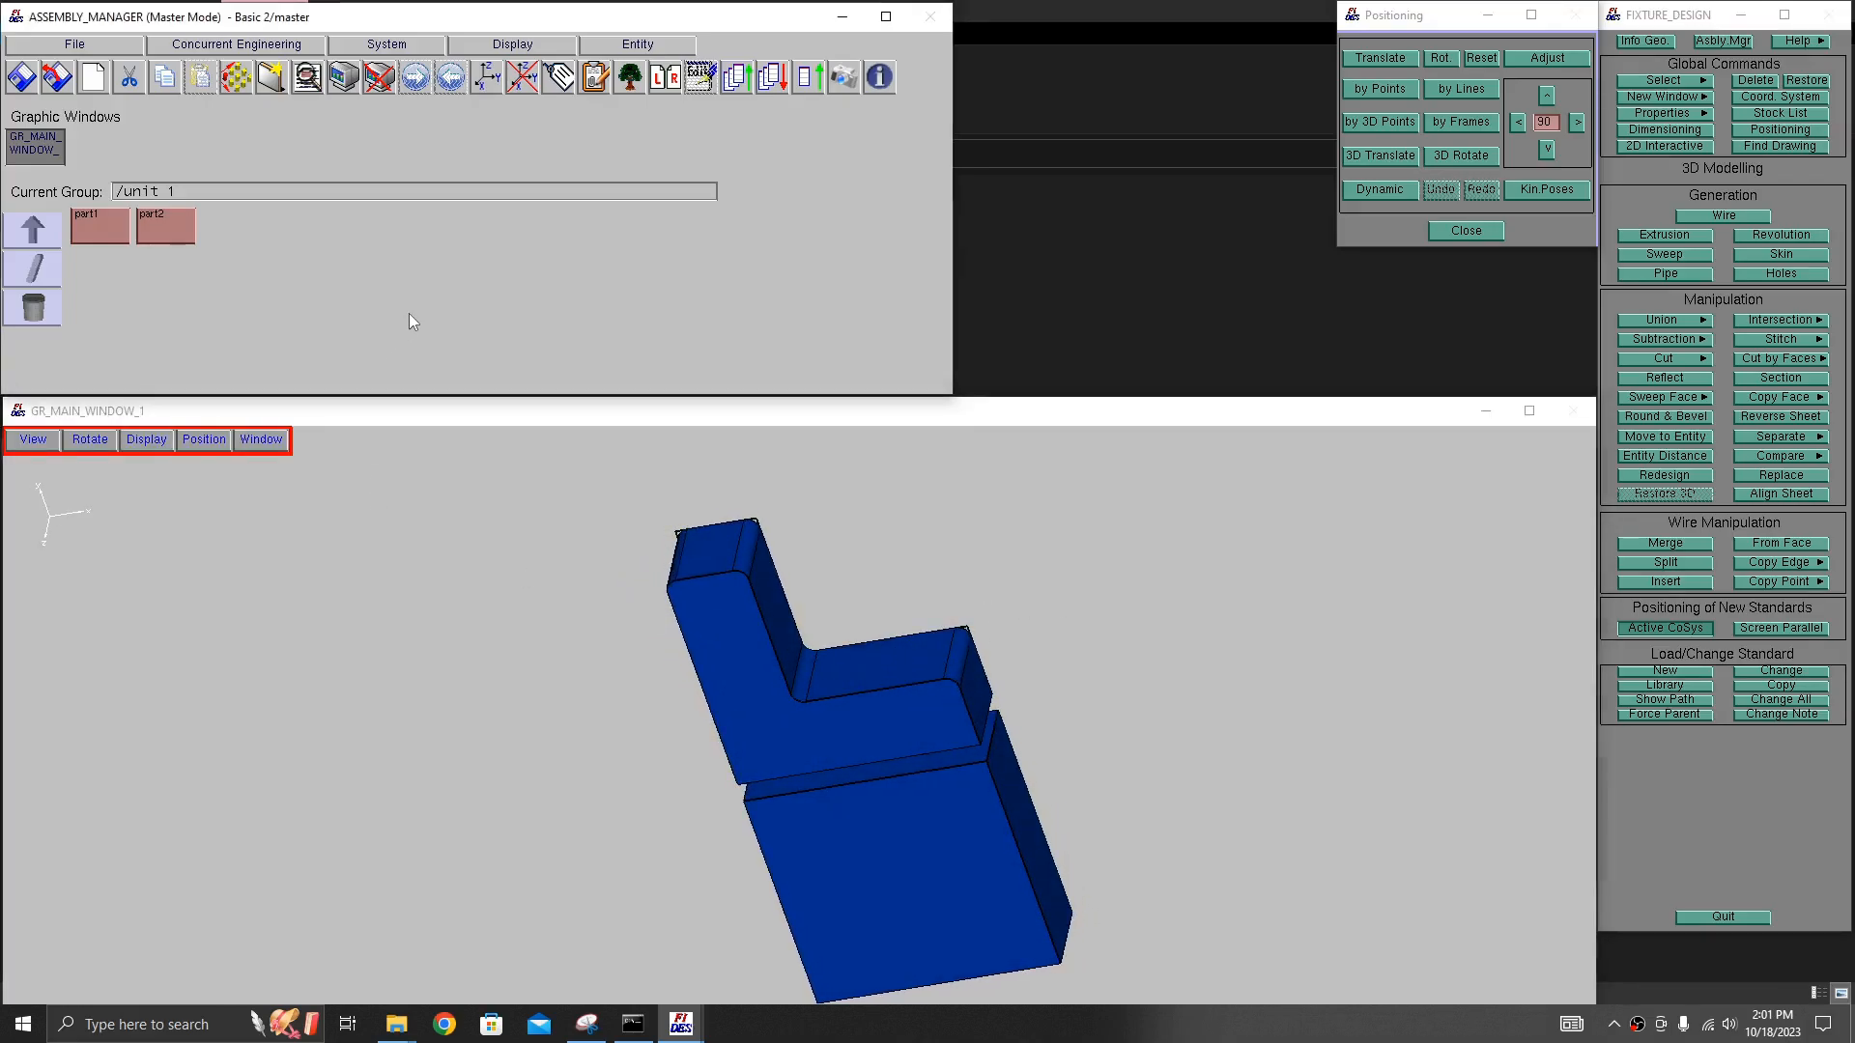
- Hide part2 from the graphic window so only part1 is displayed, and close the Positioning tools
click(160, 230)
click(378, 85)
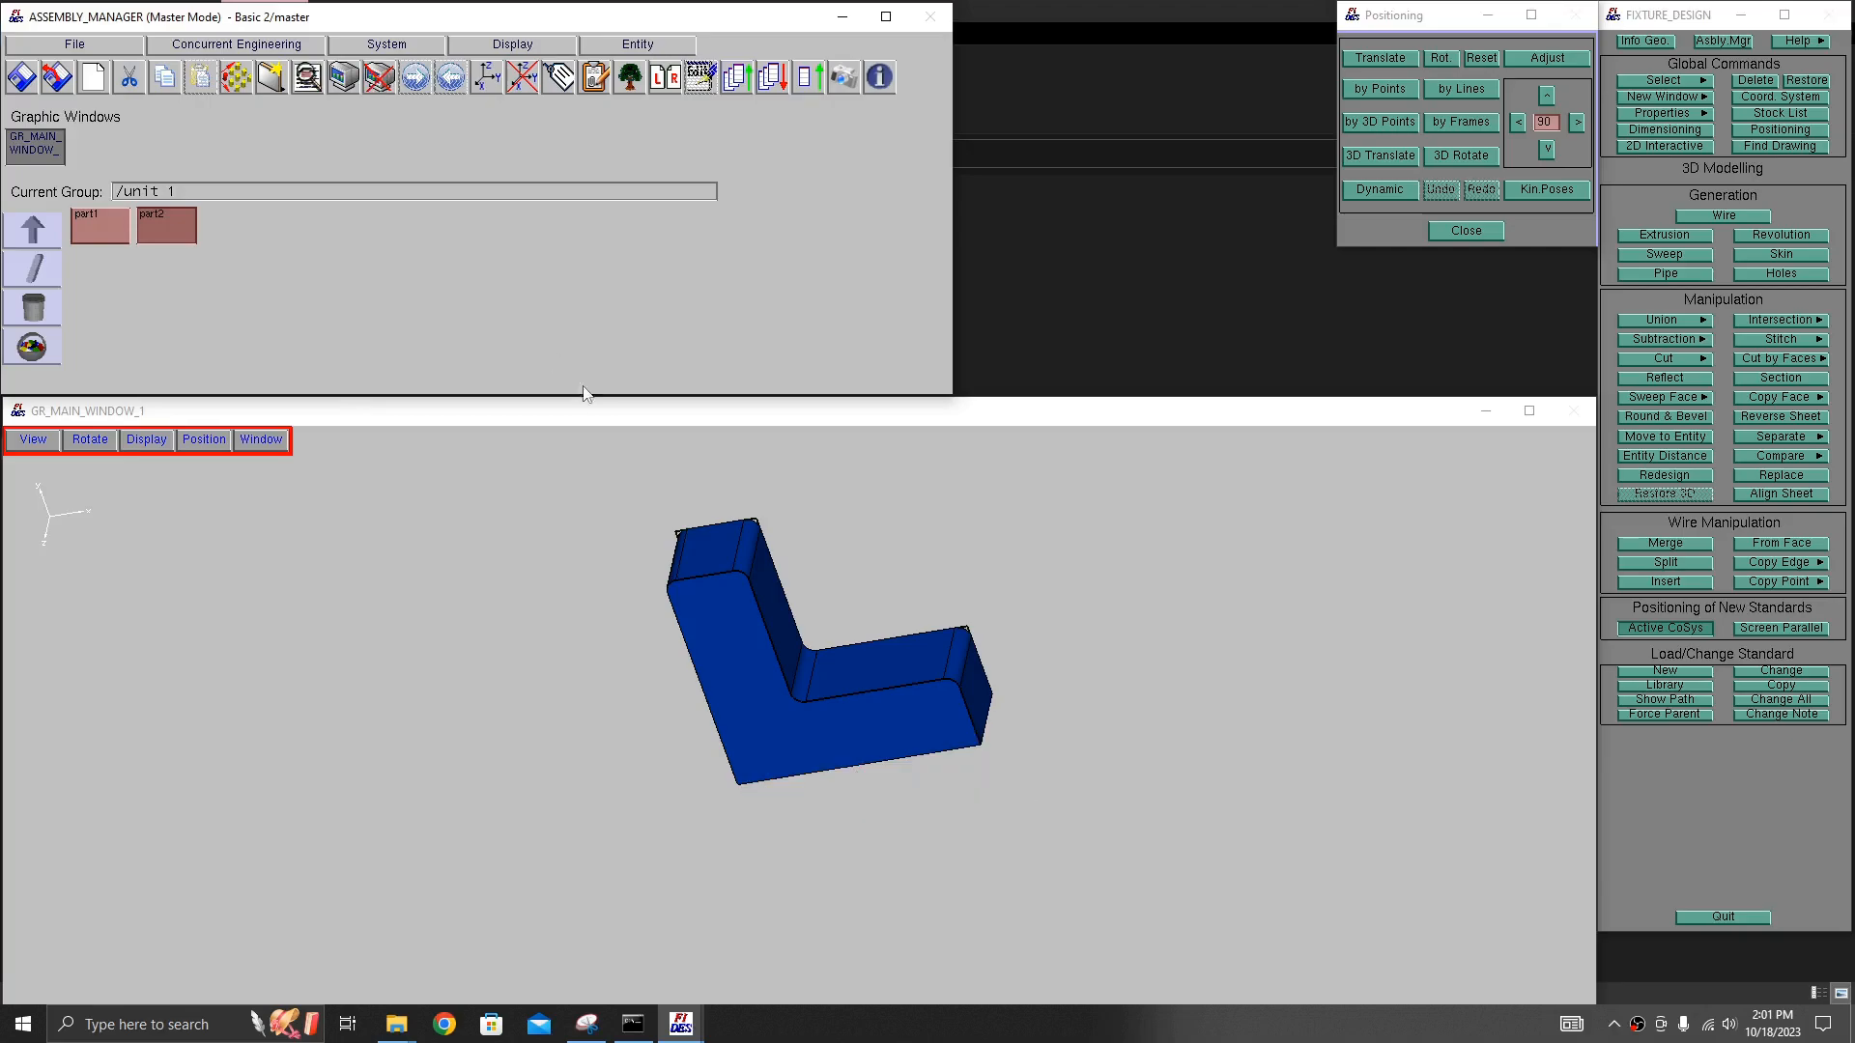
click(629, 362)
middle_drag(860, 574, 1016, 605)
middle_drag(993, 599, 985, 596)
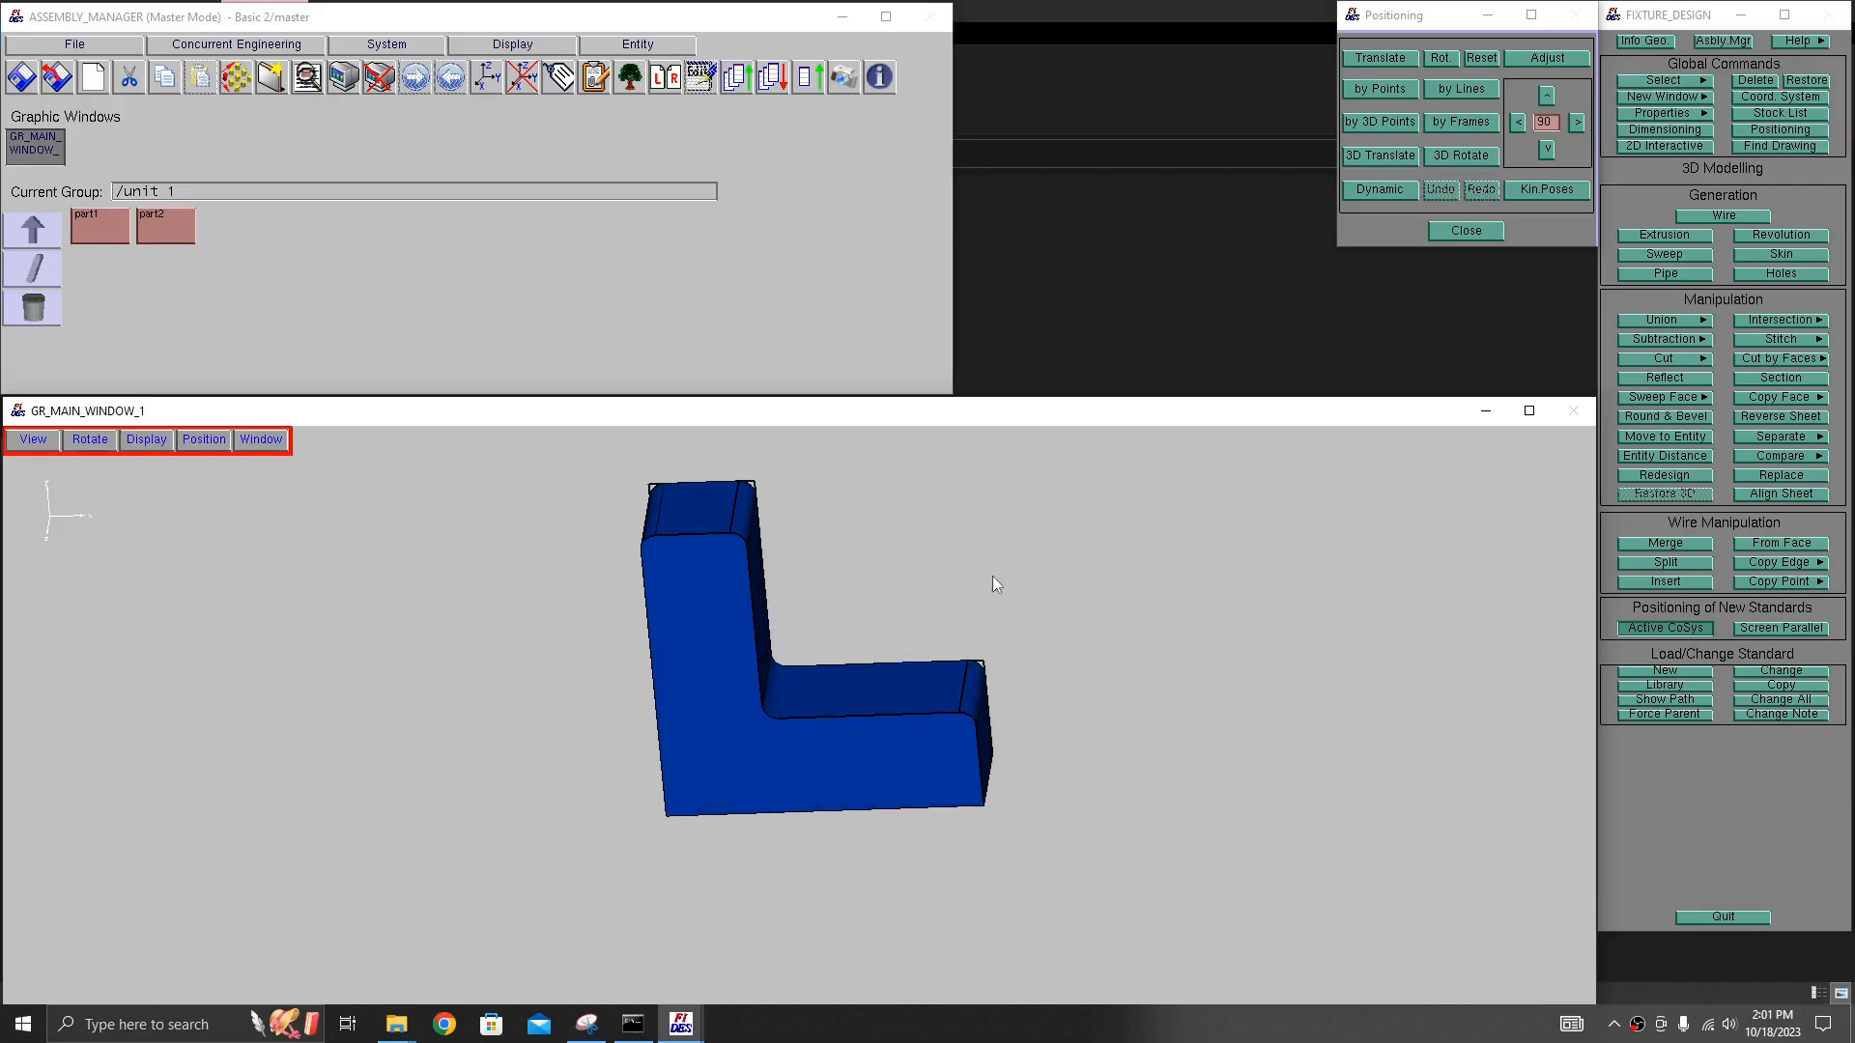
click(1479, 233)
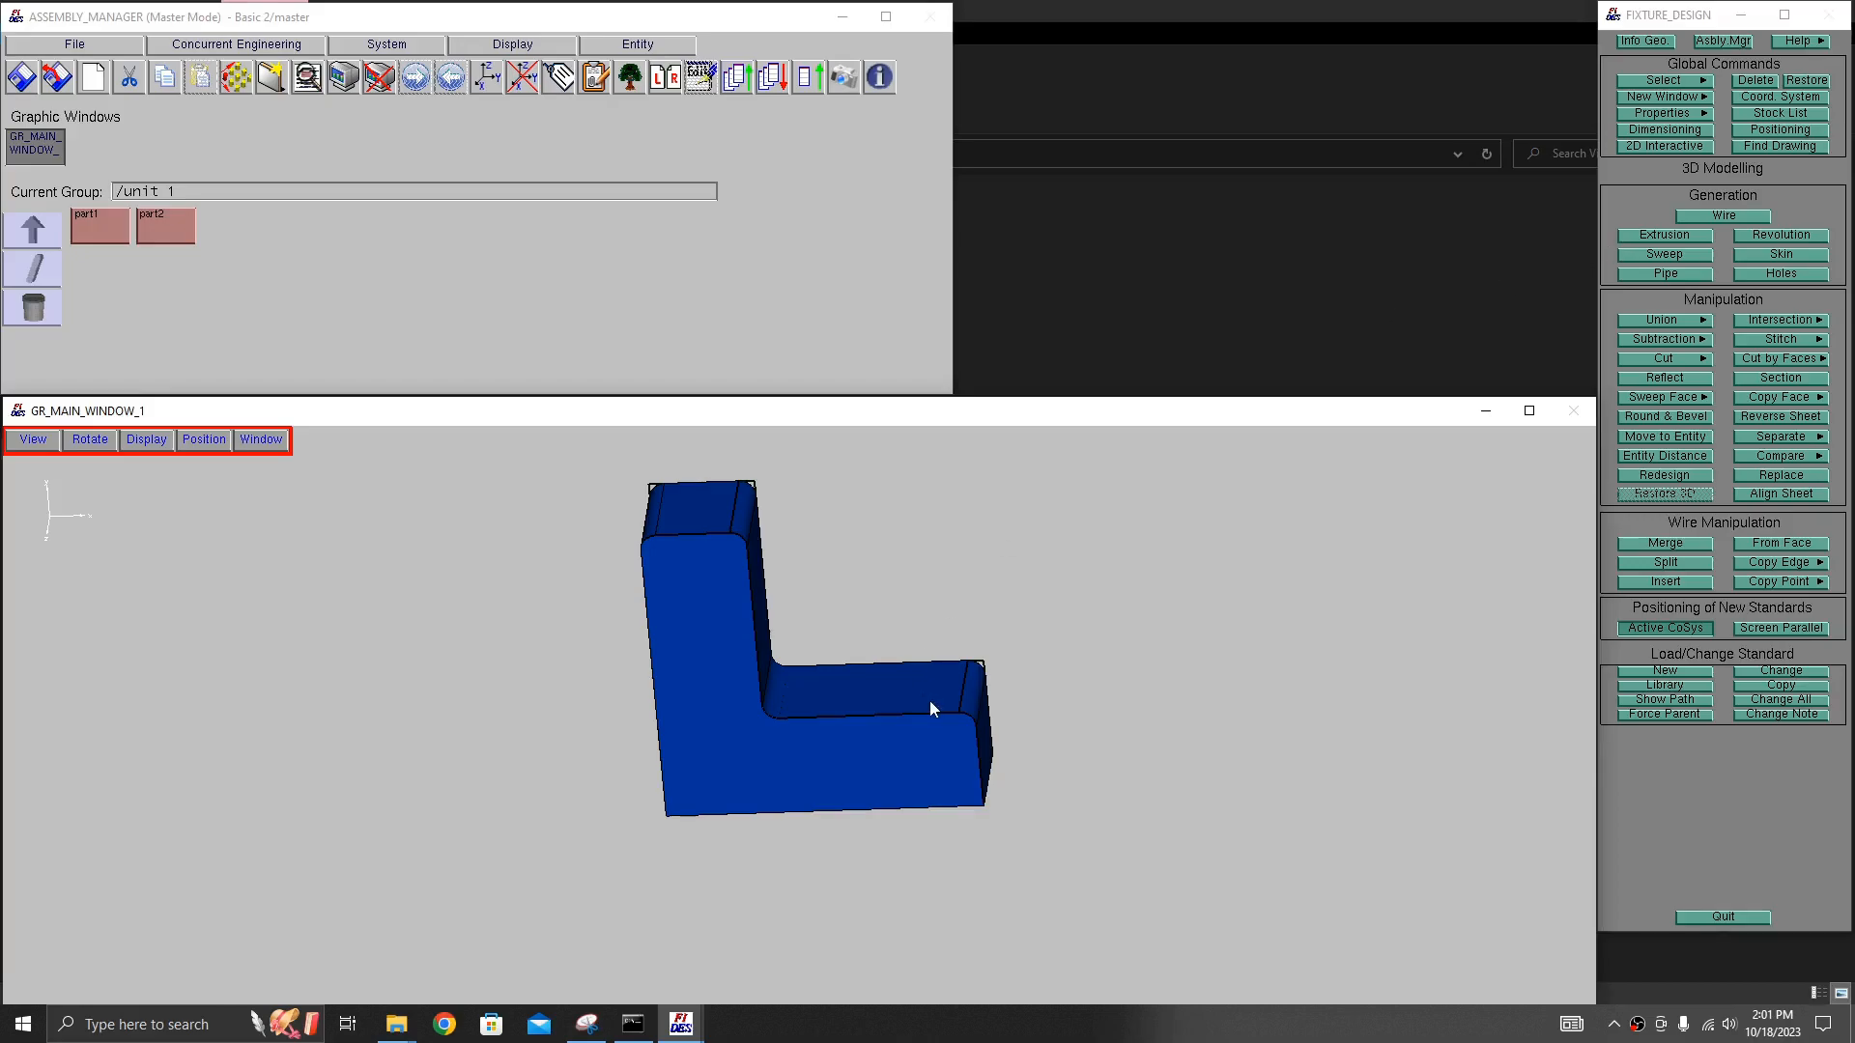
- Start hole design on the part1 solid and place a Corner of Plane coordinate system on the top face of its horizontal leg
click(1787, 275)
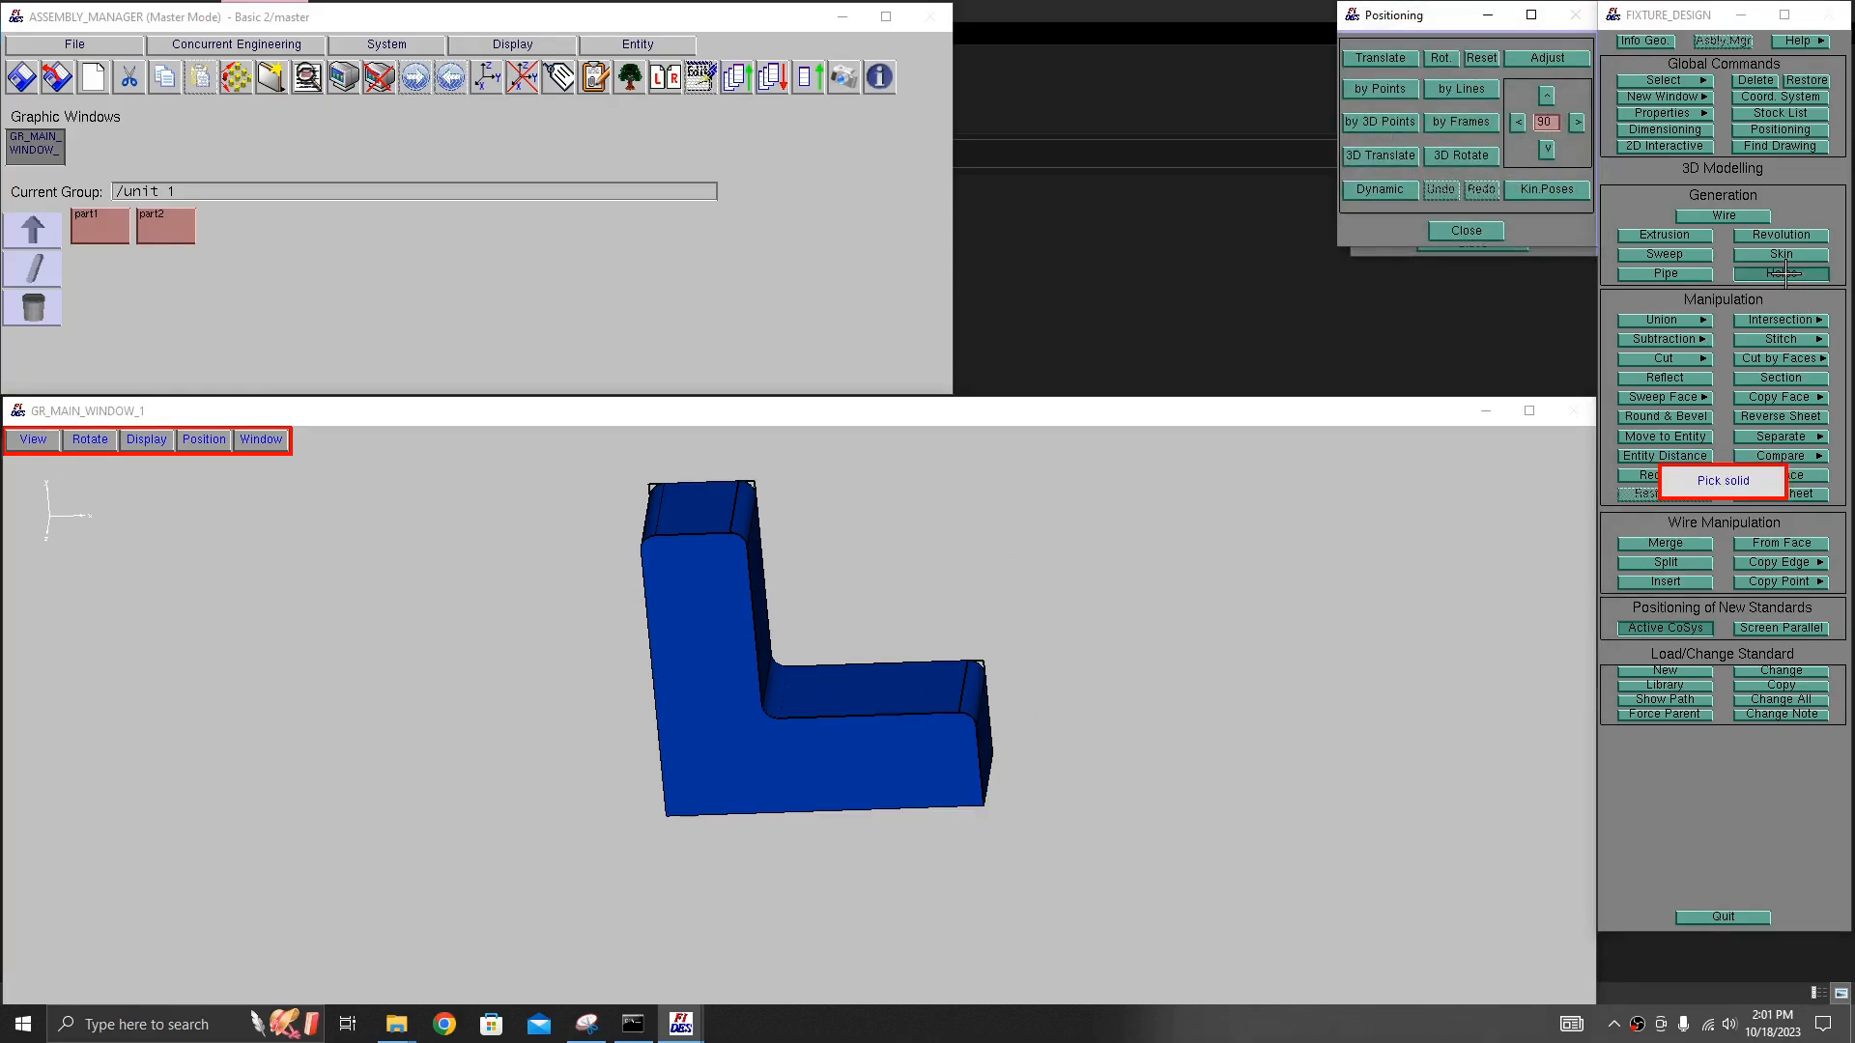
drag(1431, 24, 1167, 35)
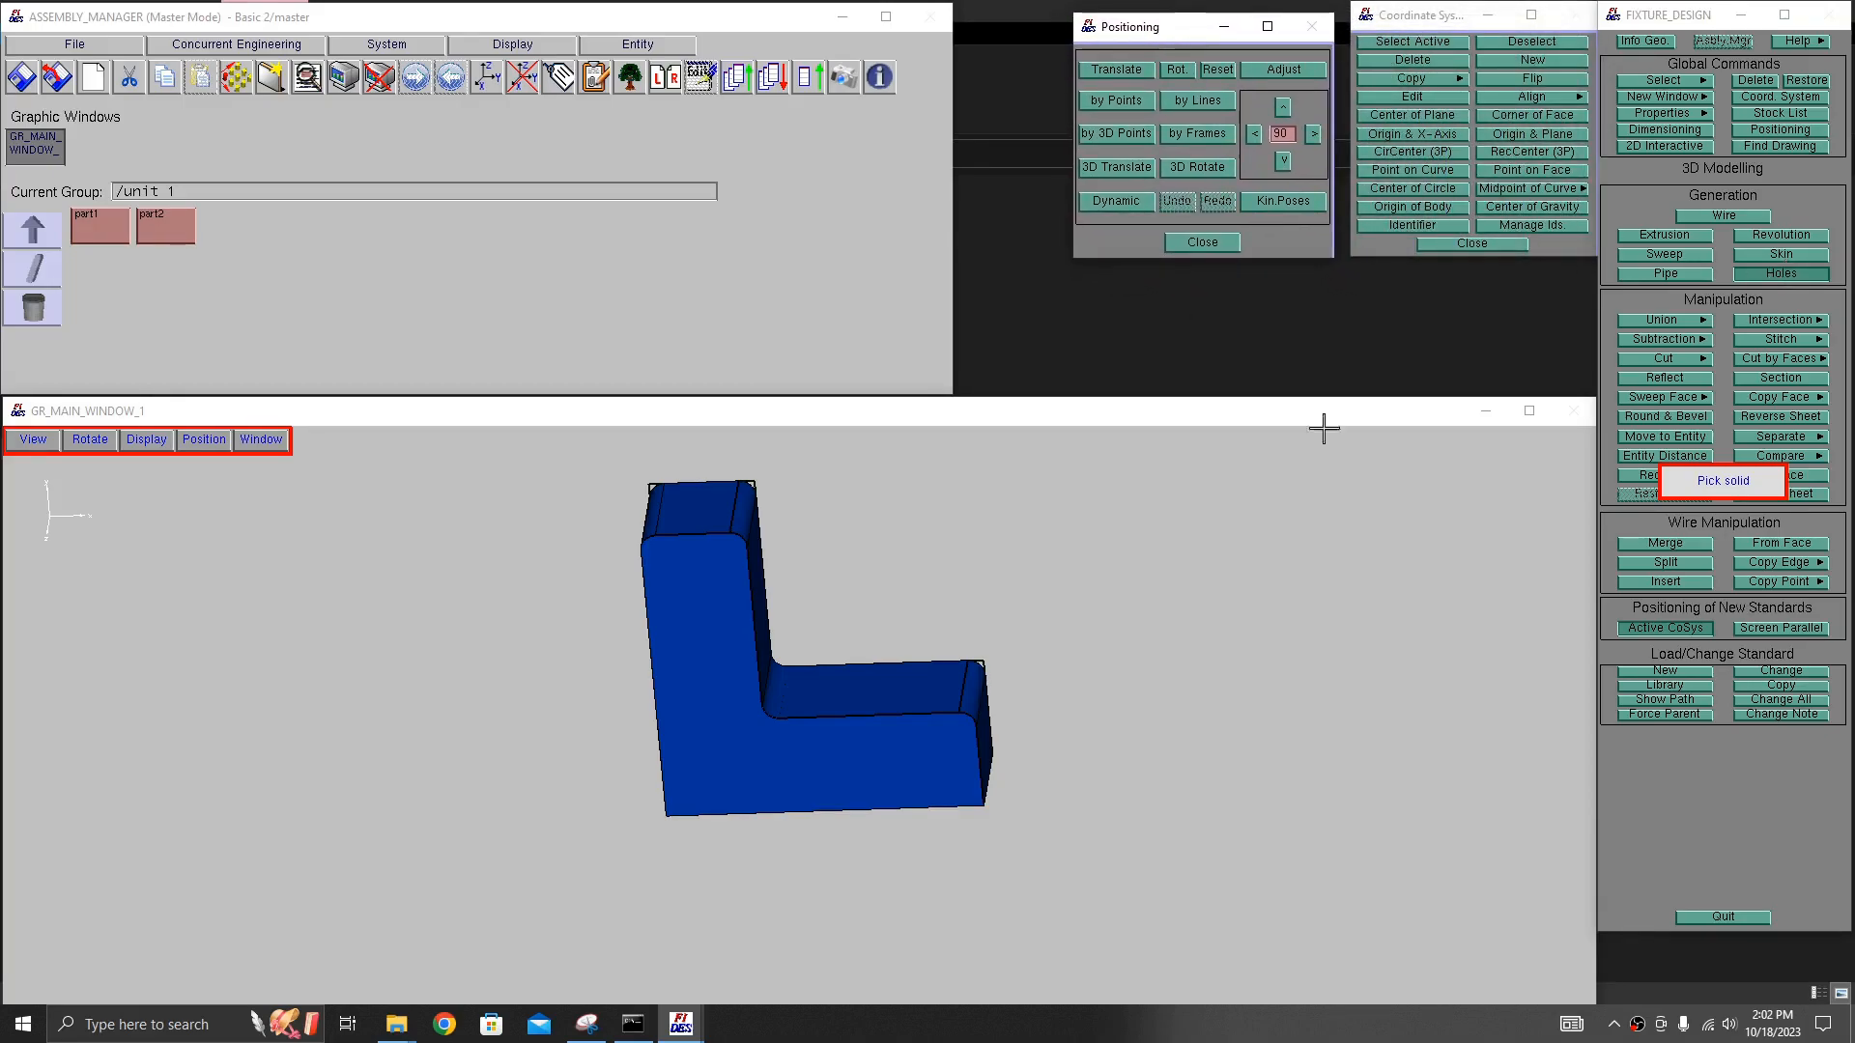
click(881, 760)
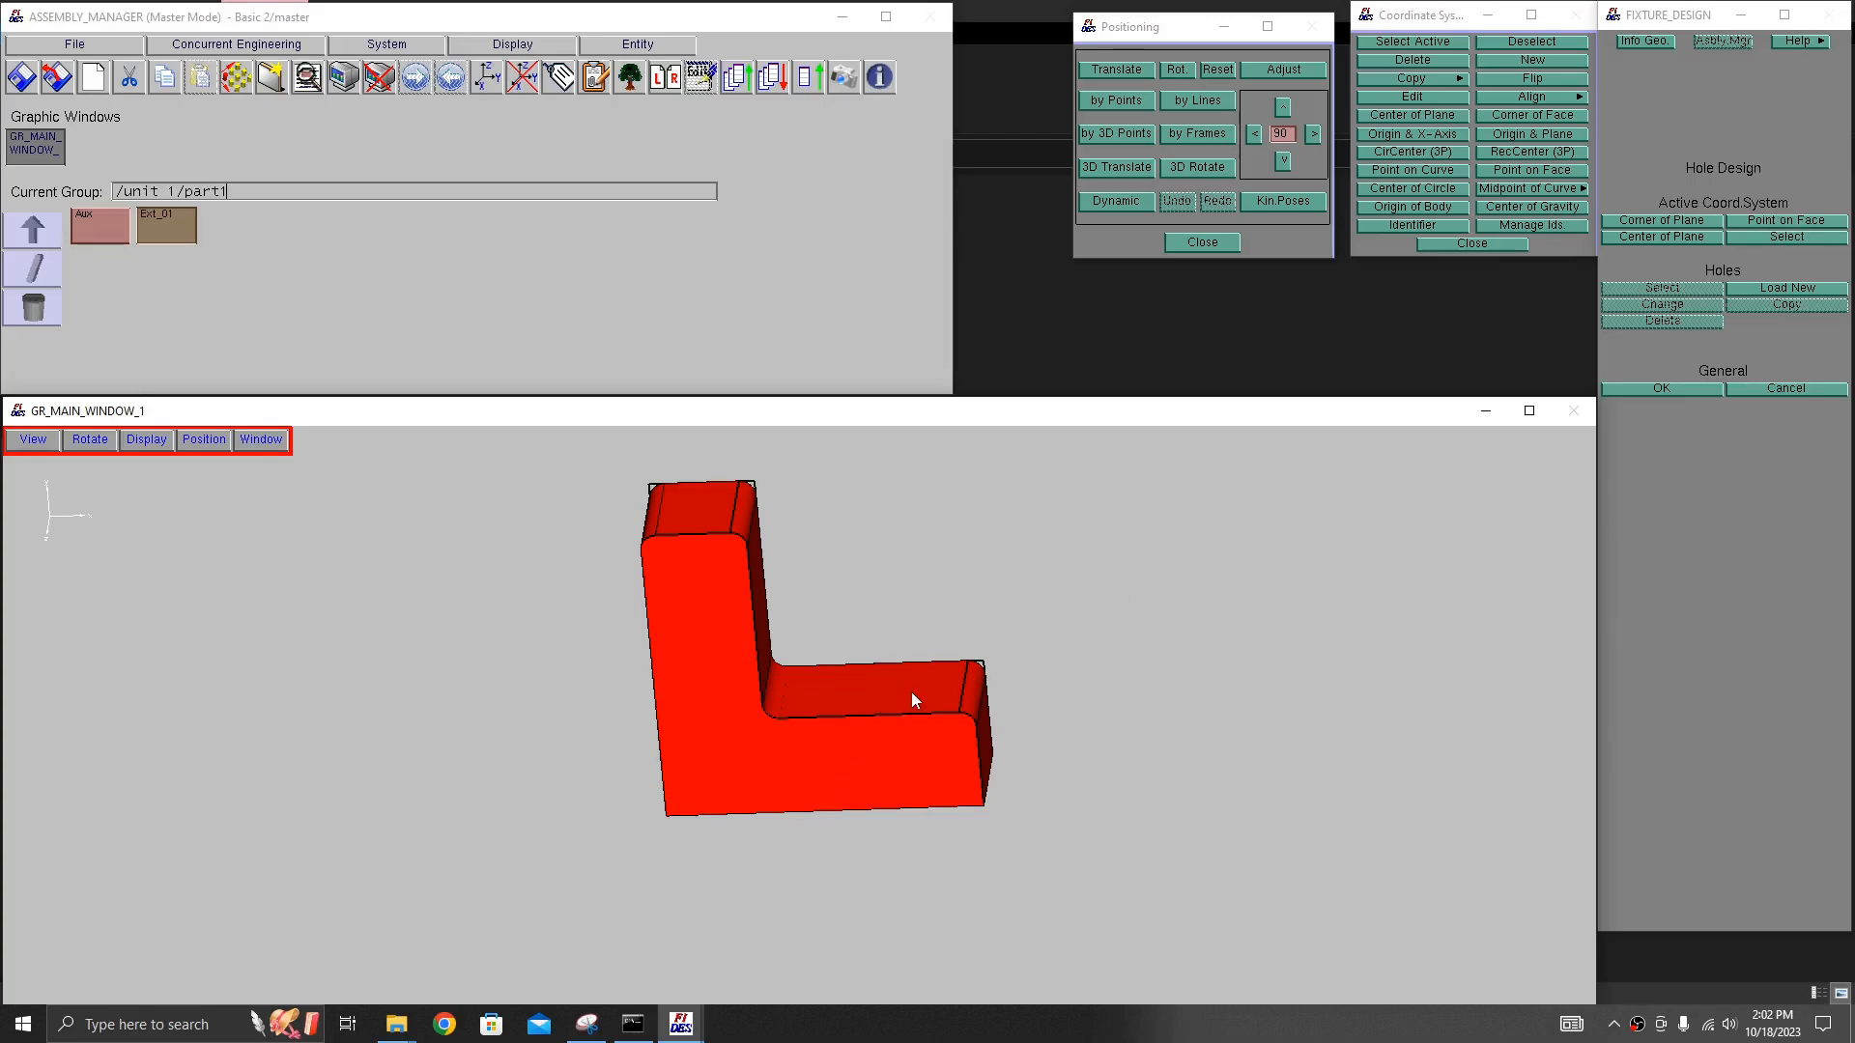
click(1670, 221)
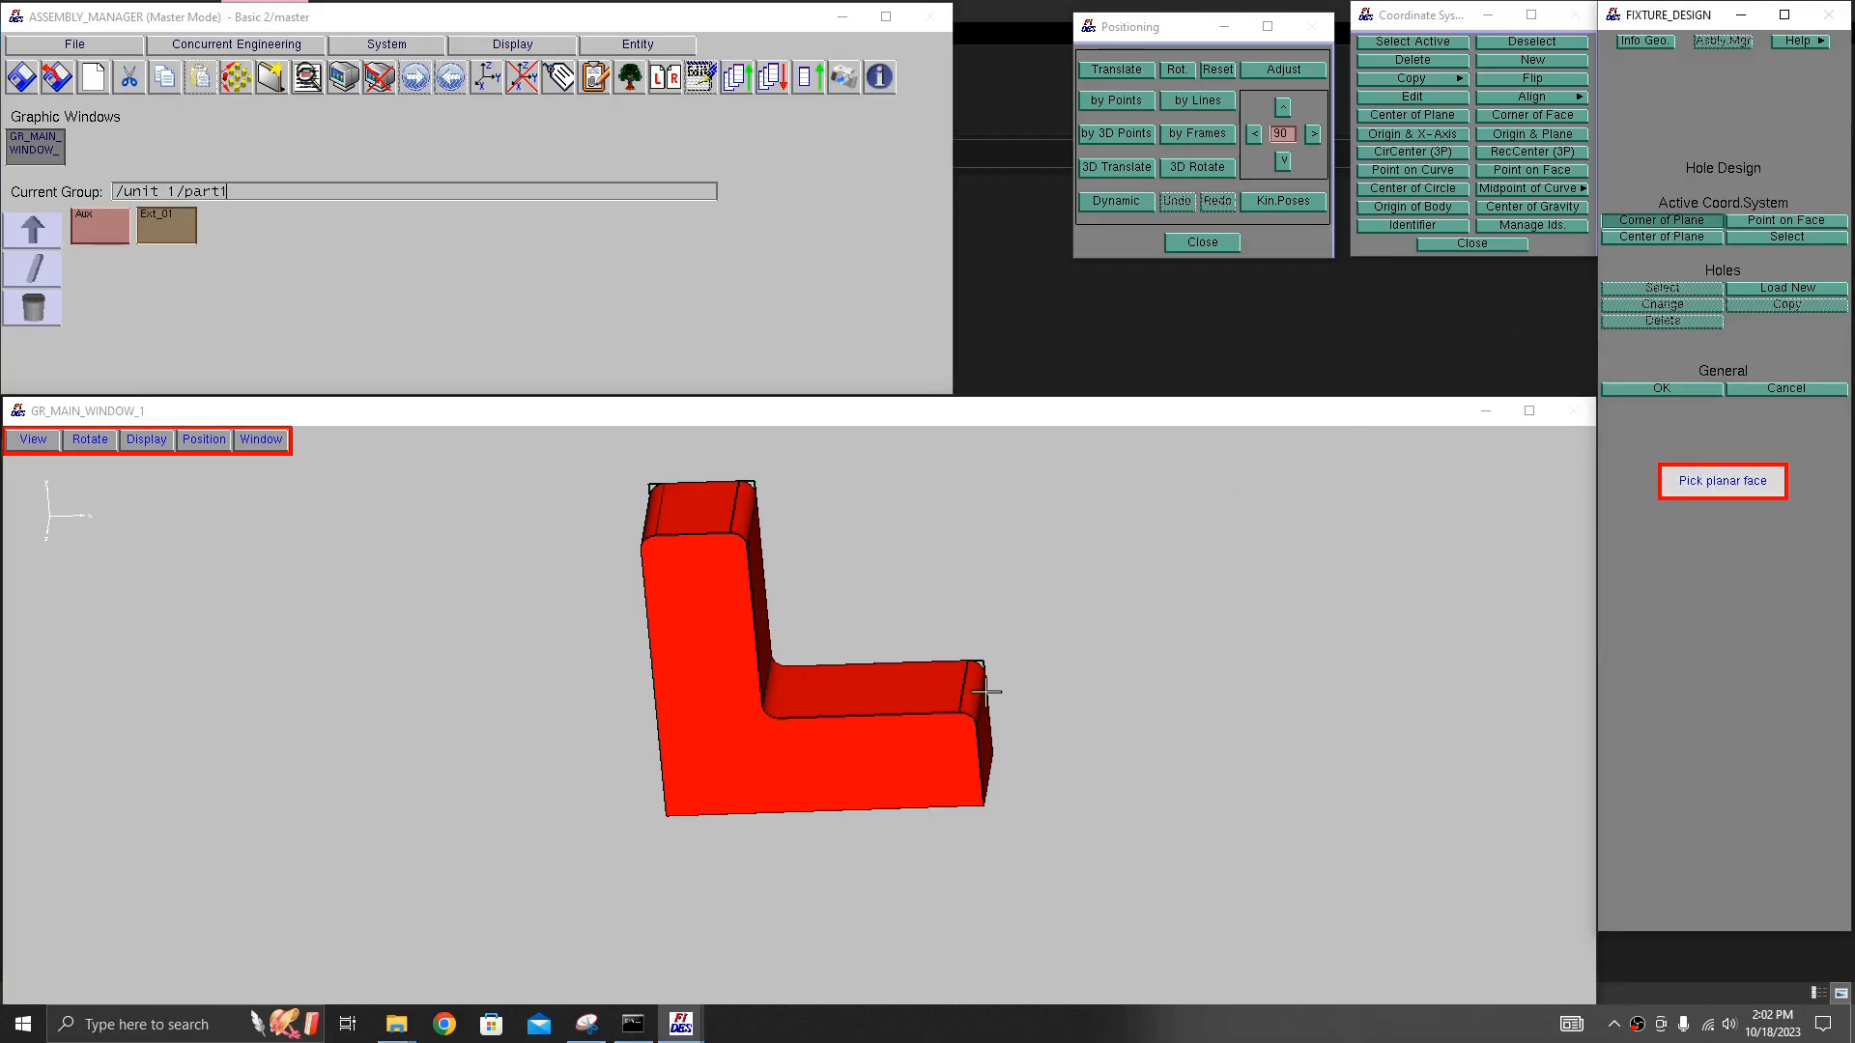
click(955, 666)
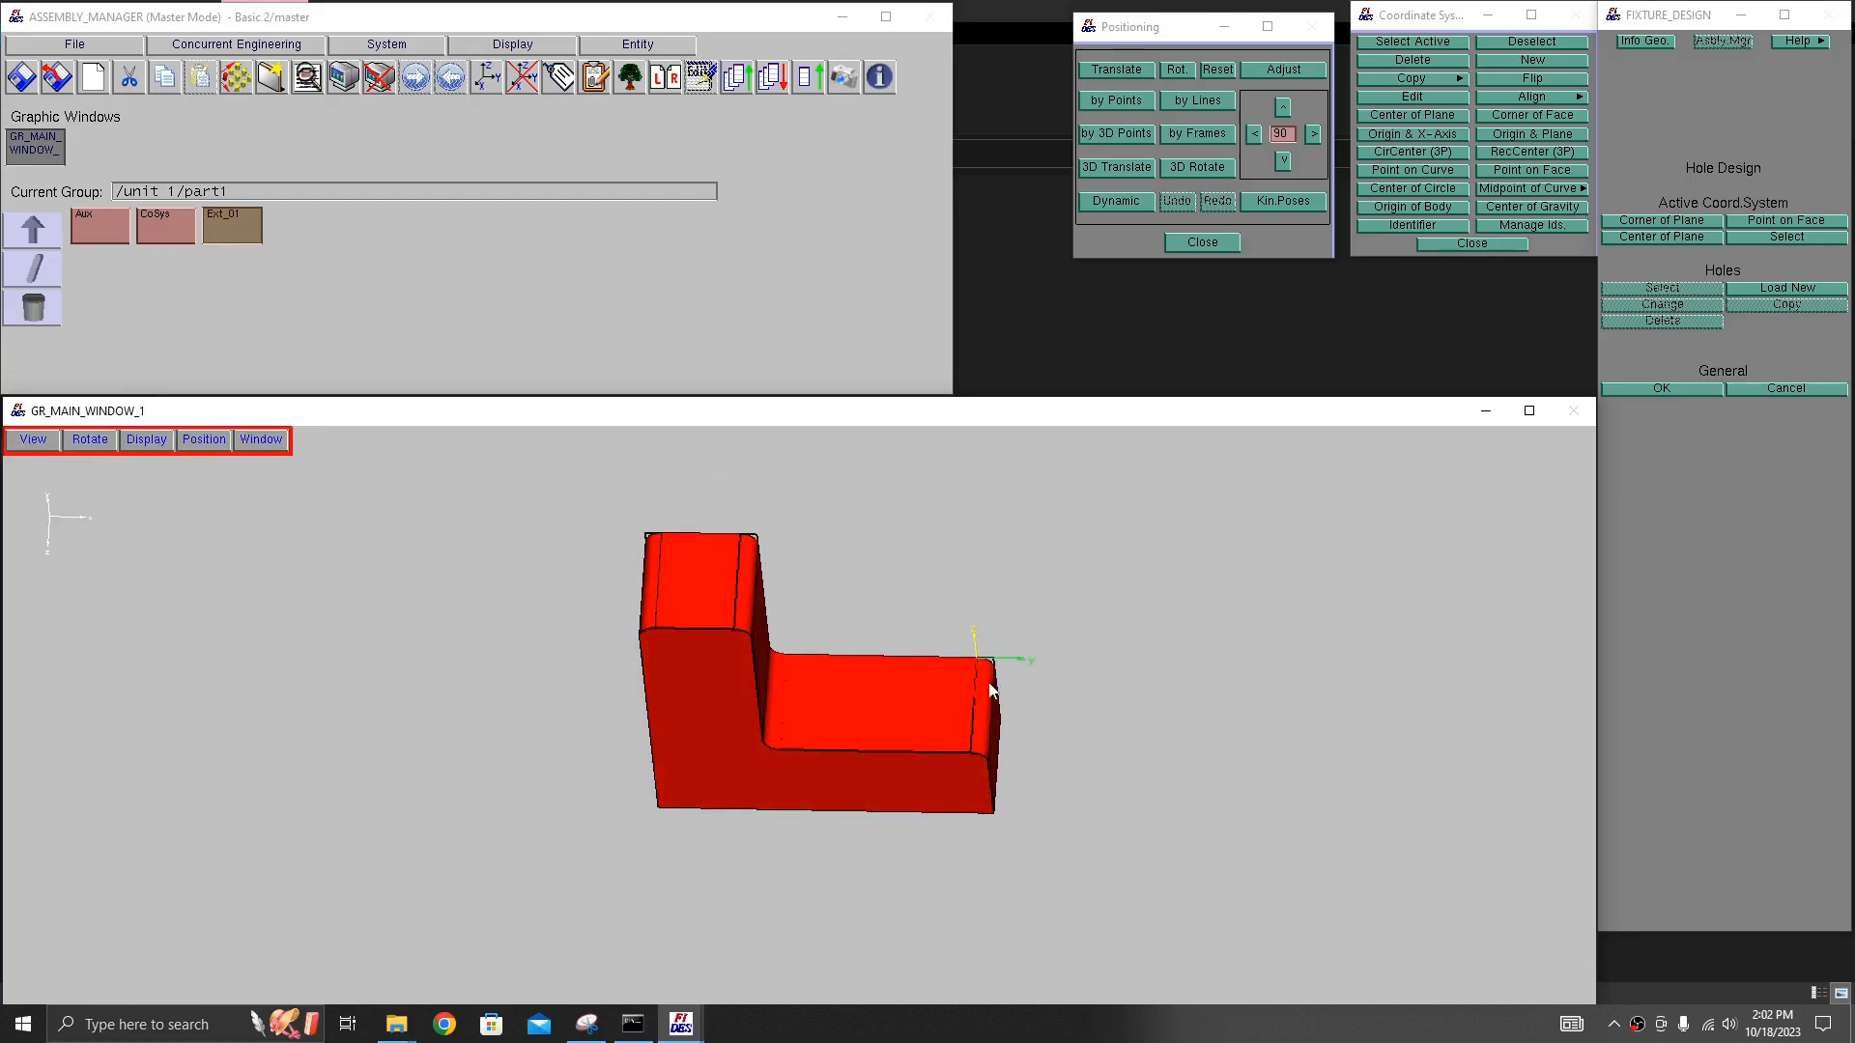
- Load HOLES.pdl as a new hole standard for the part1 solid
middle_drag(954, 717, 837, 678)
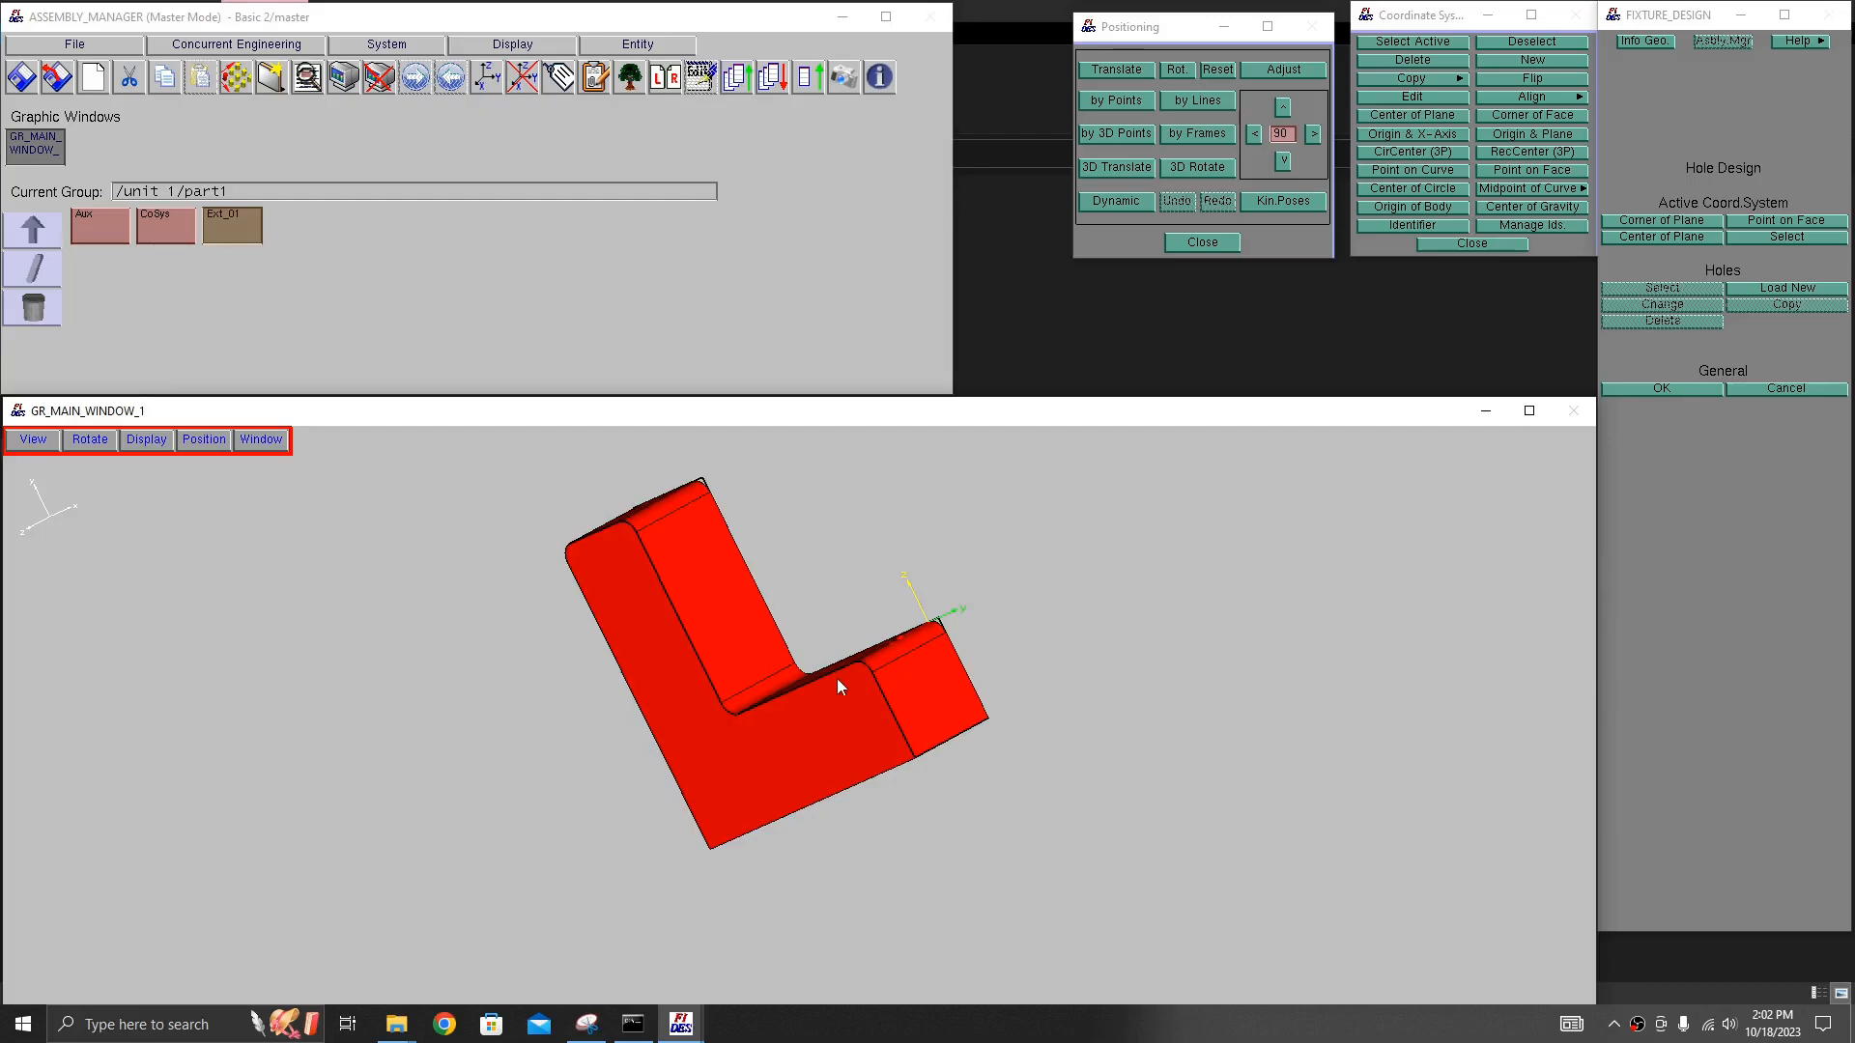
right_drag(836, 678, 978, 678)
middle_drag(978, 679, 978, 716)
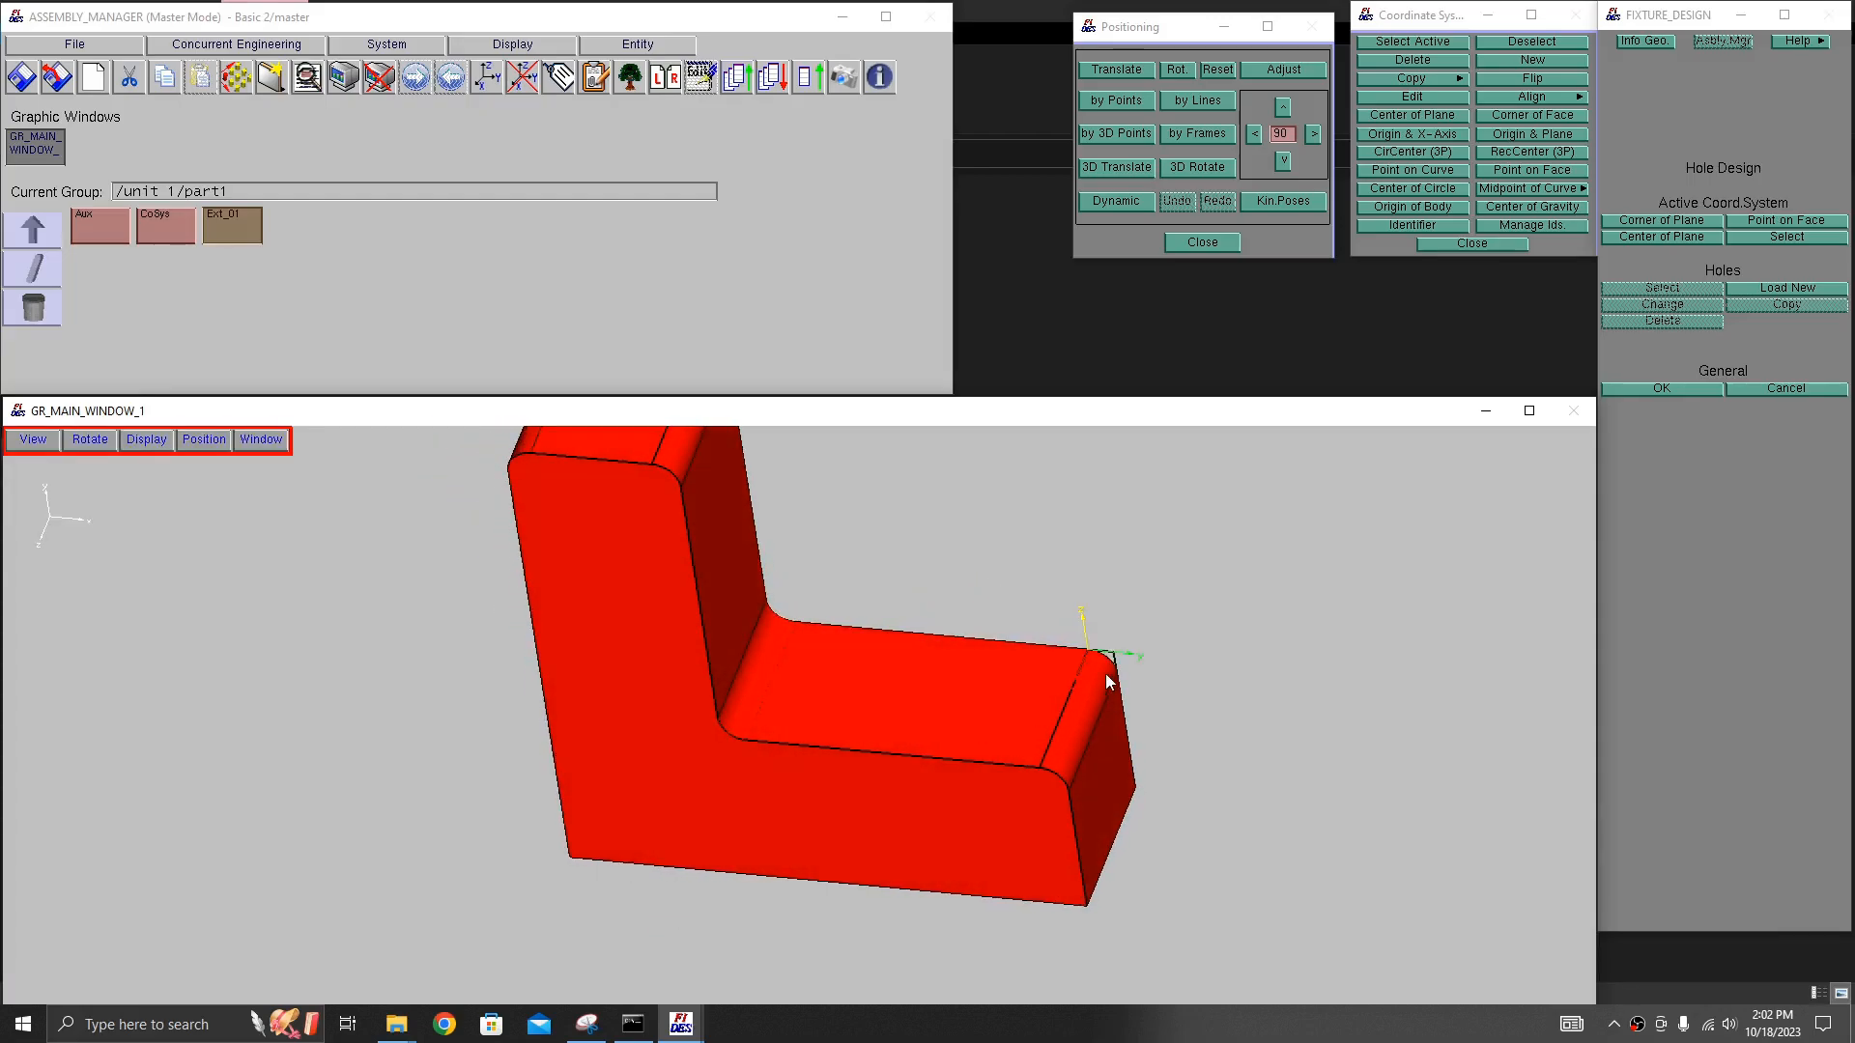
middle_drag(1057, 664, 1053, 730)
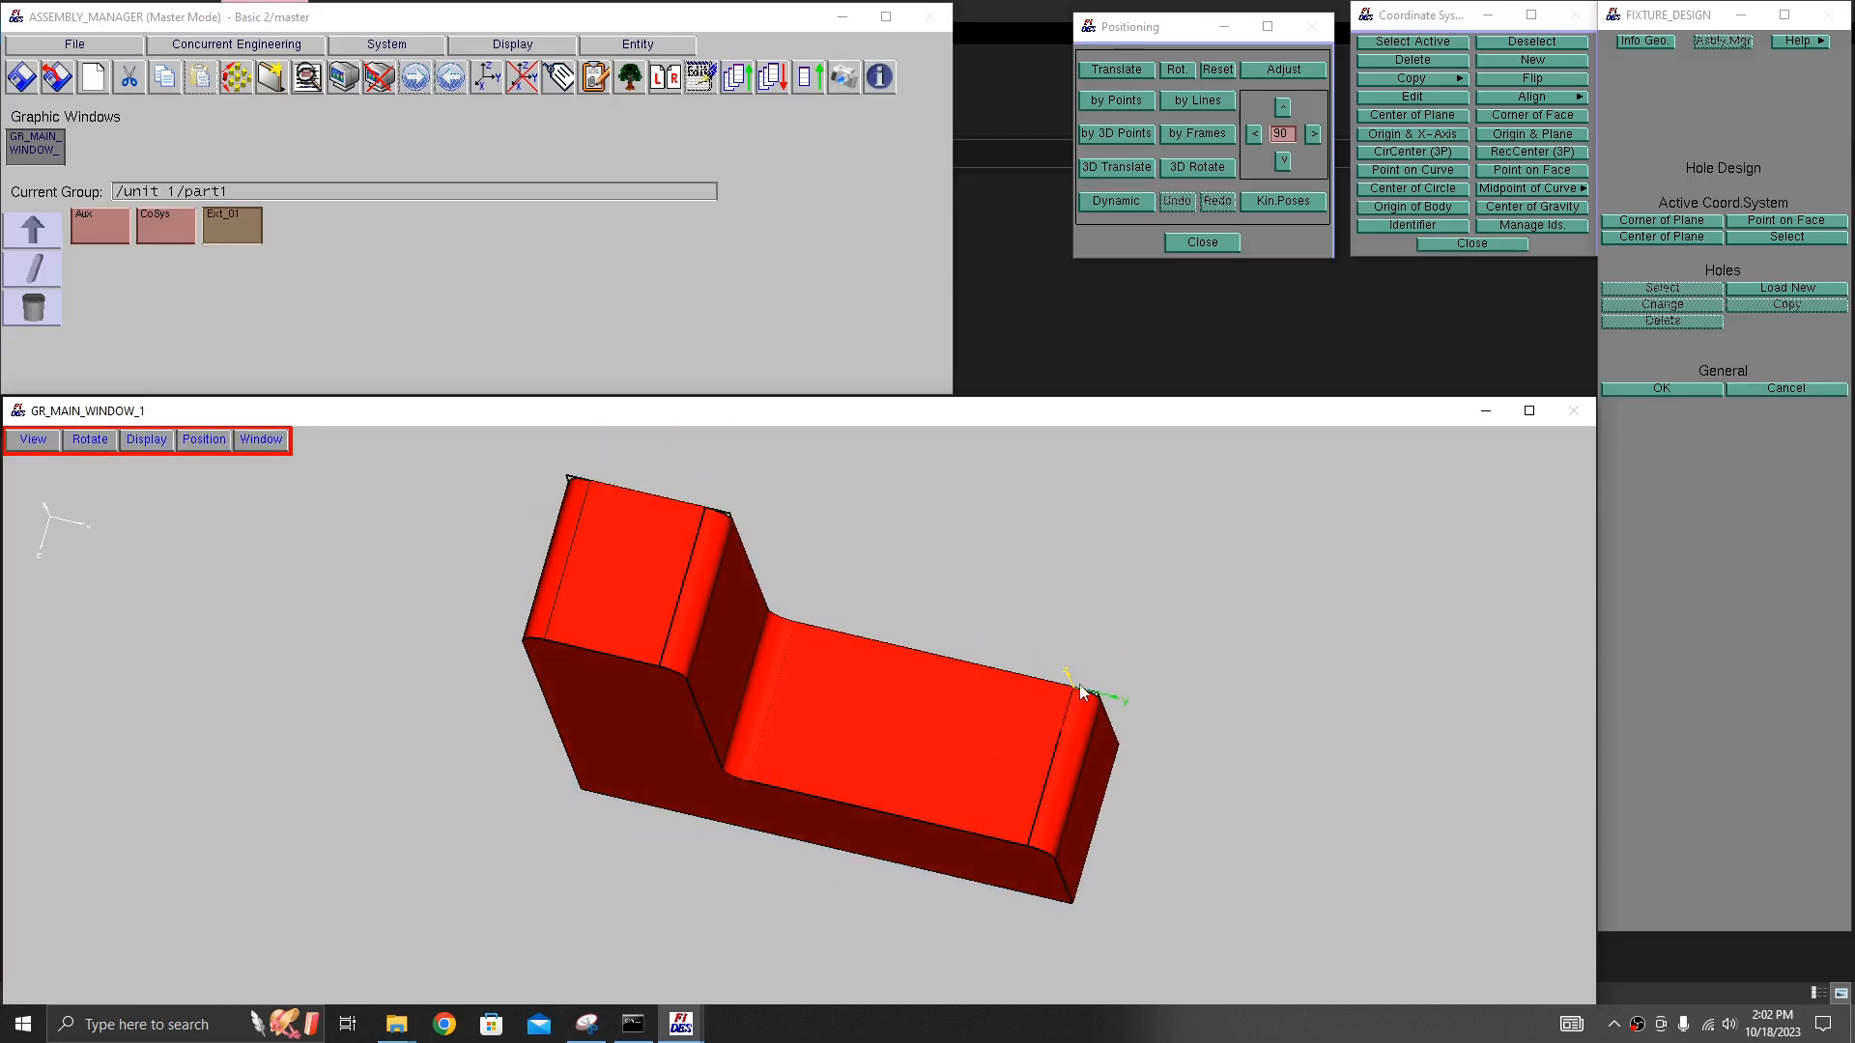
middle_drag(931, 728, 1114, 680)
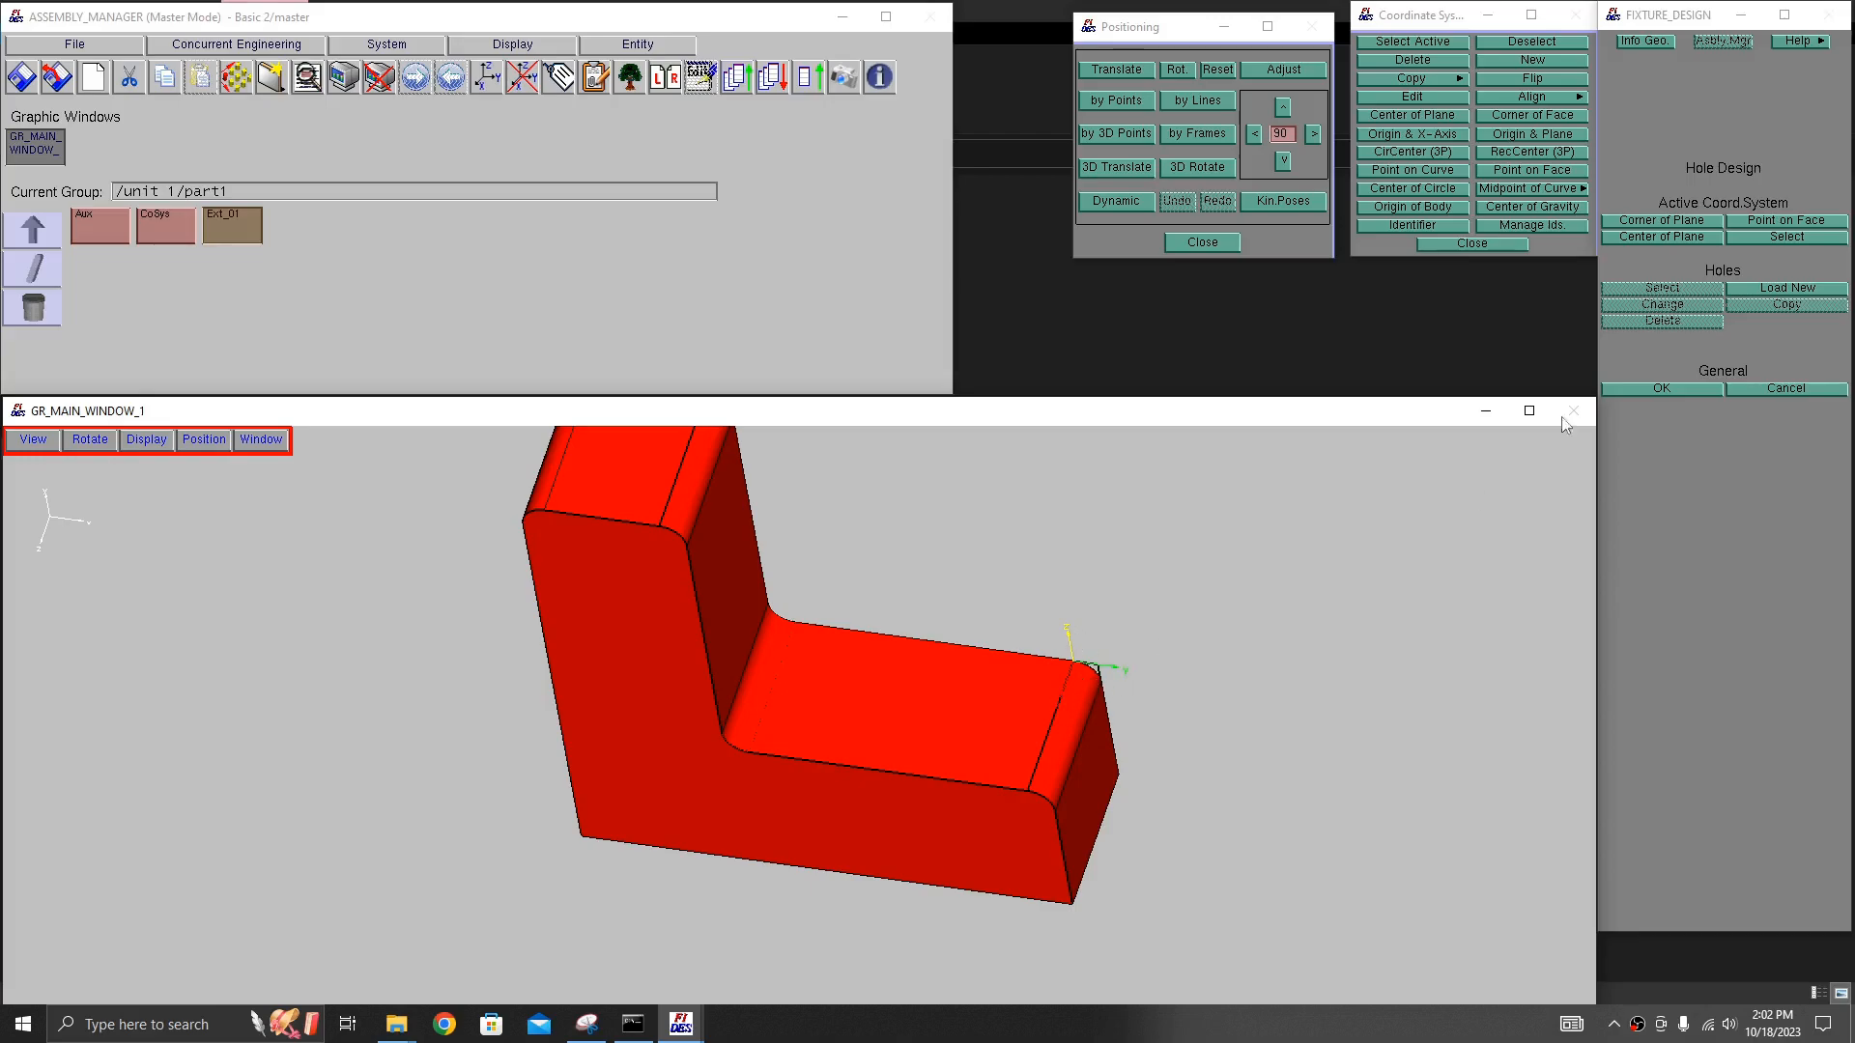
click(1794, 288)
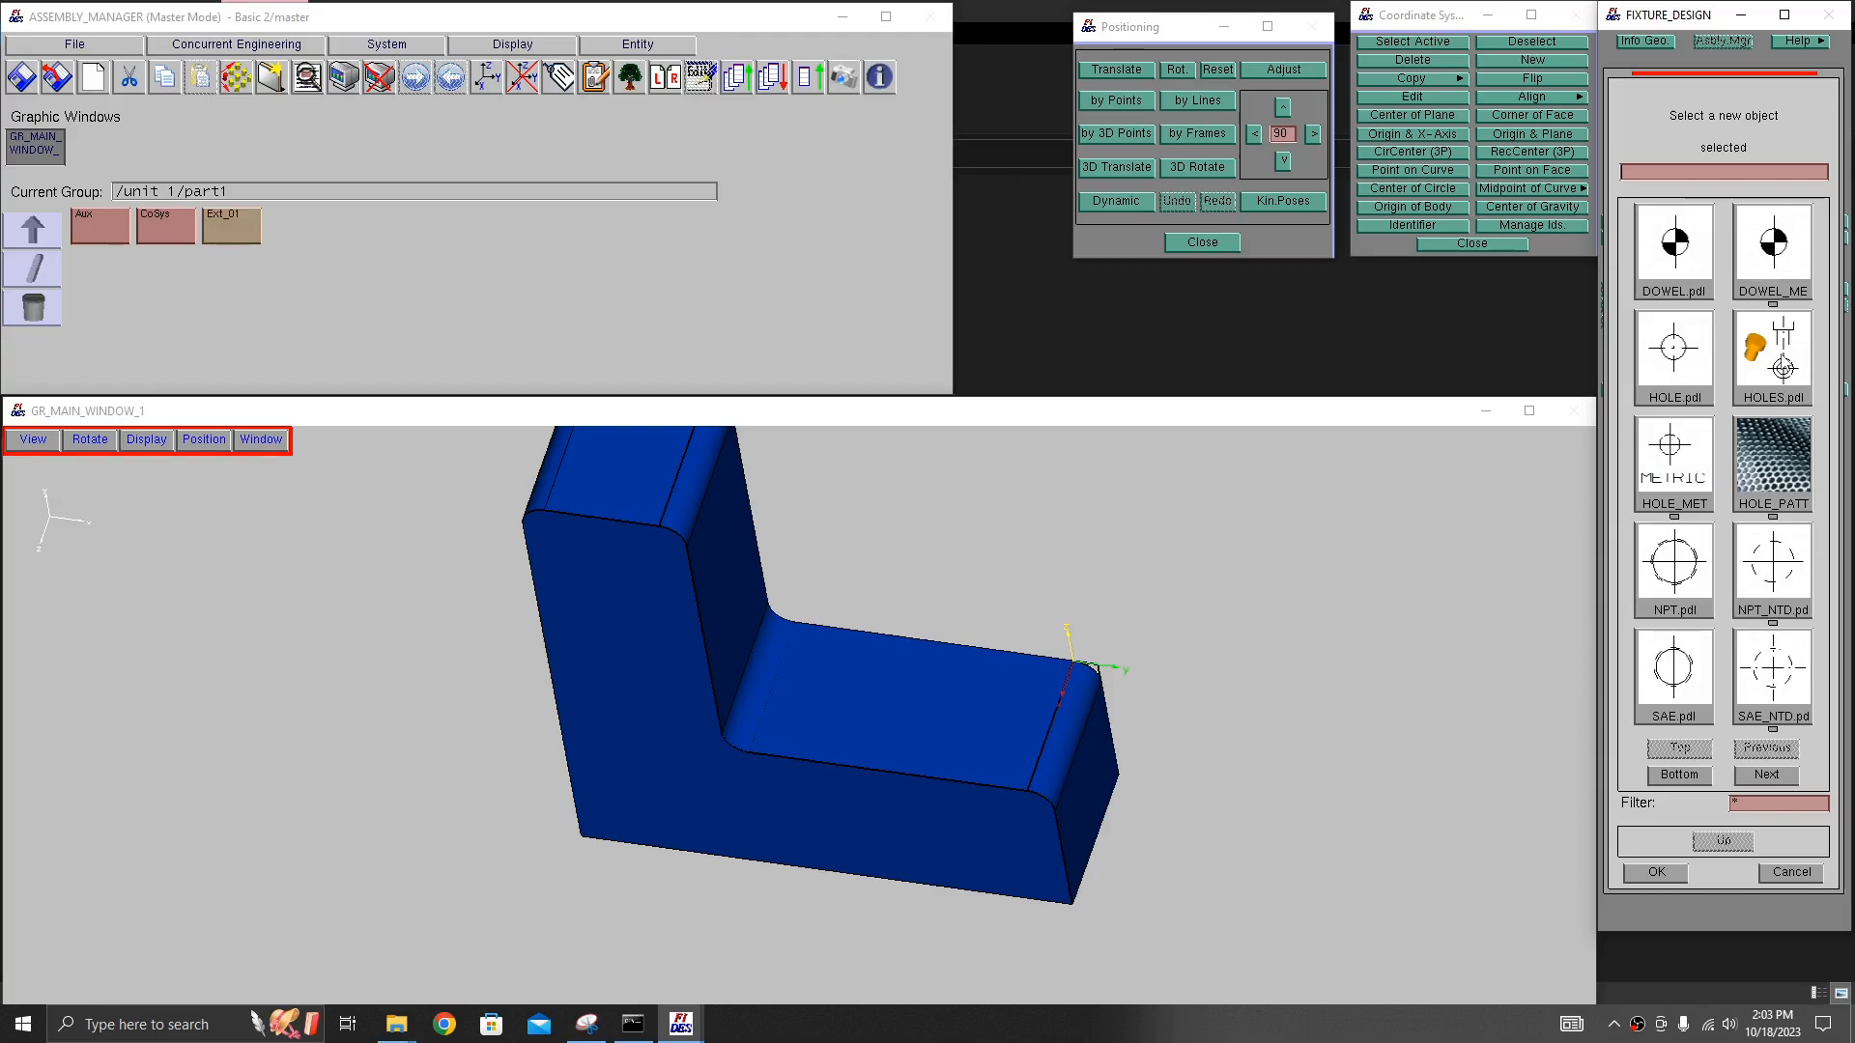
click(1782, 371)
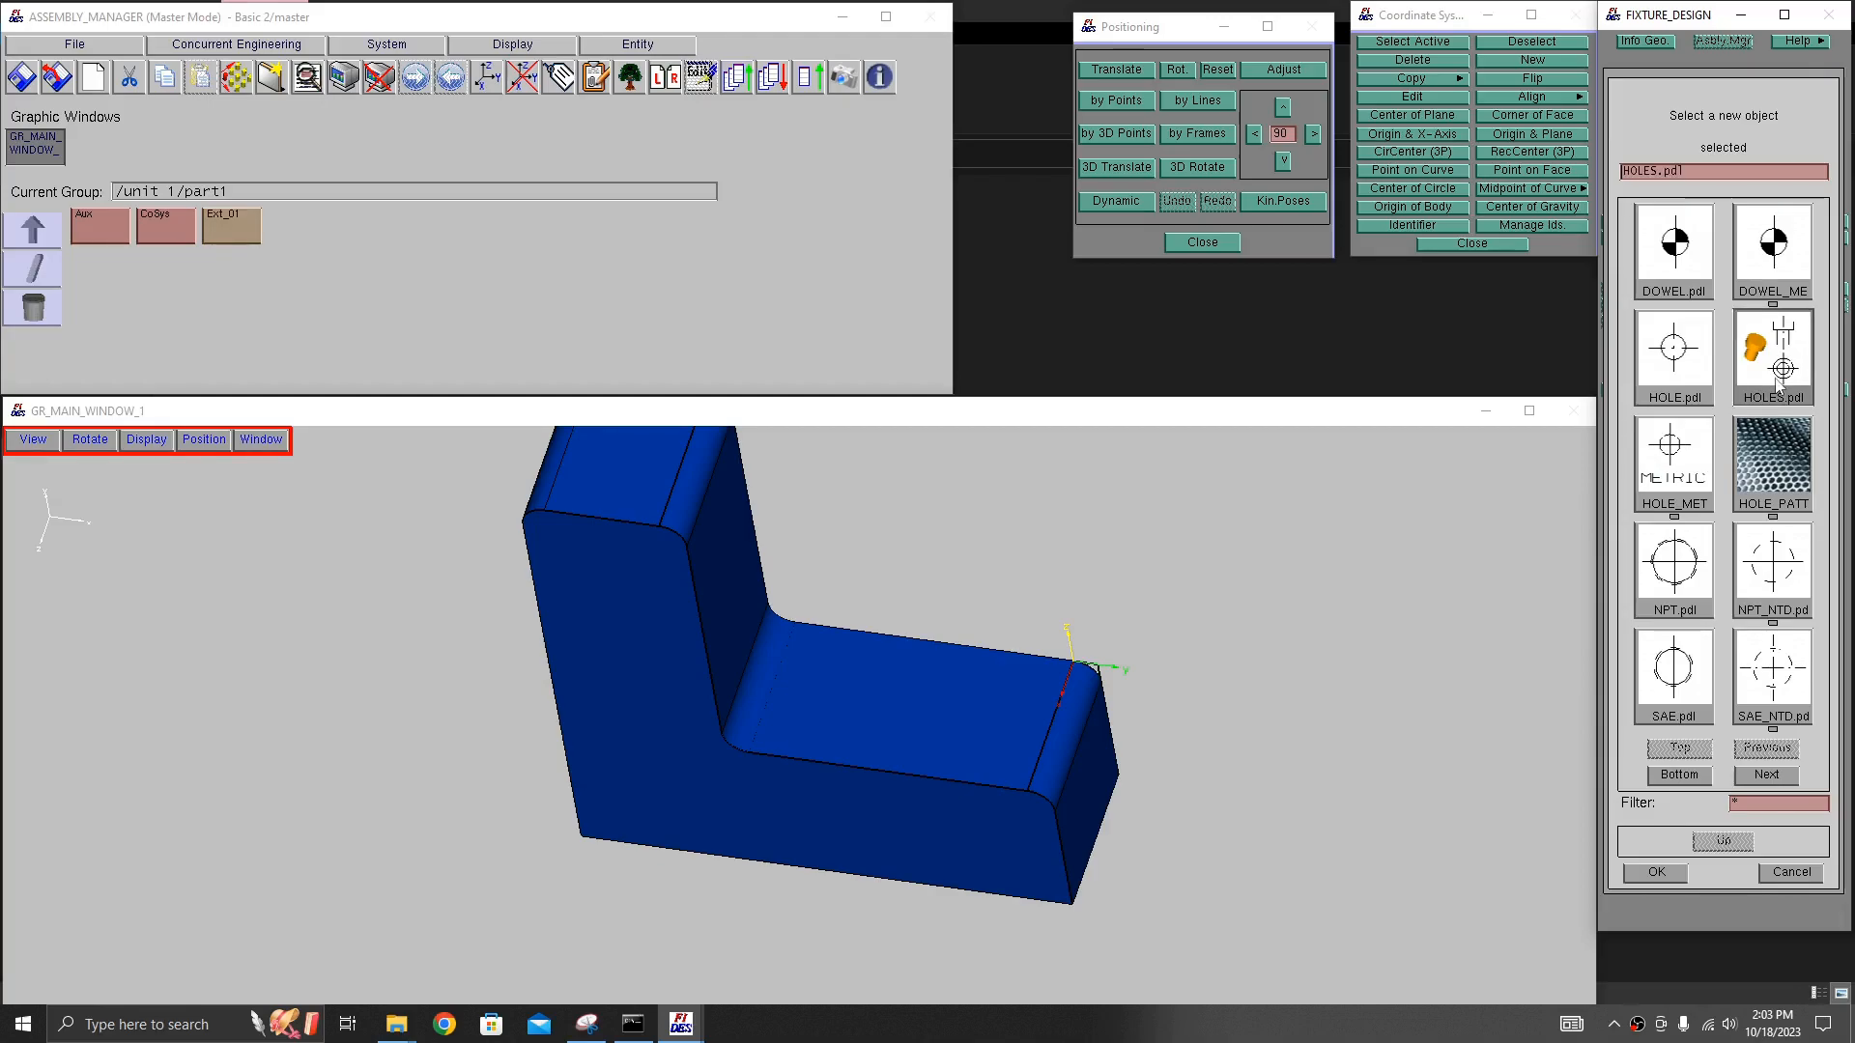
double_click(1778, 368)
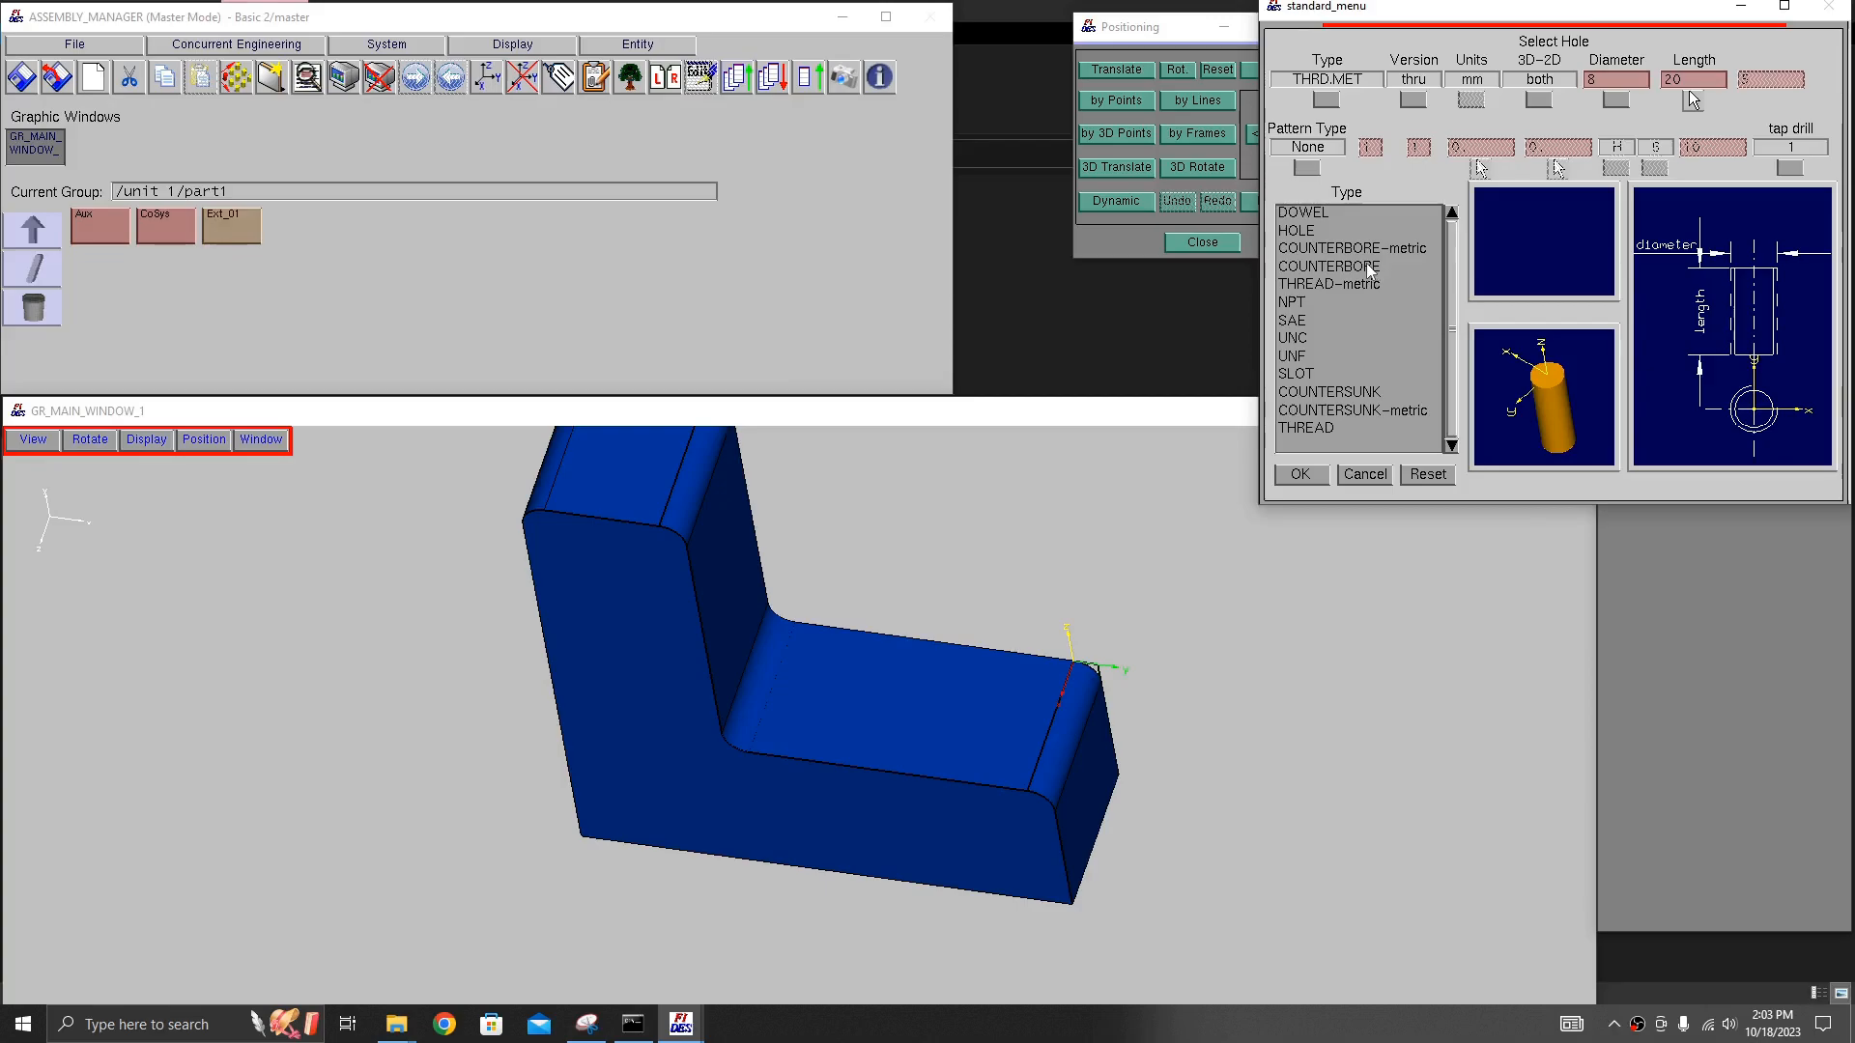
- Configure the hole as type HOLE, version thru, diameter 9 mm and 3D-2D both, and place it at the active coordinate system
click(1299, 231)
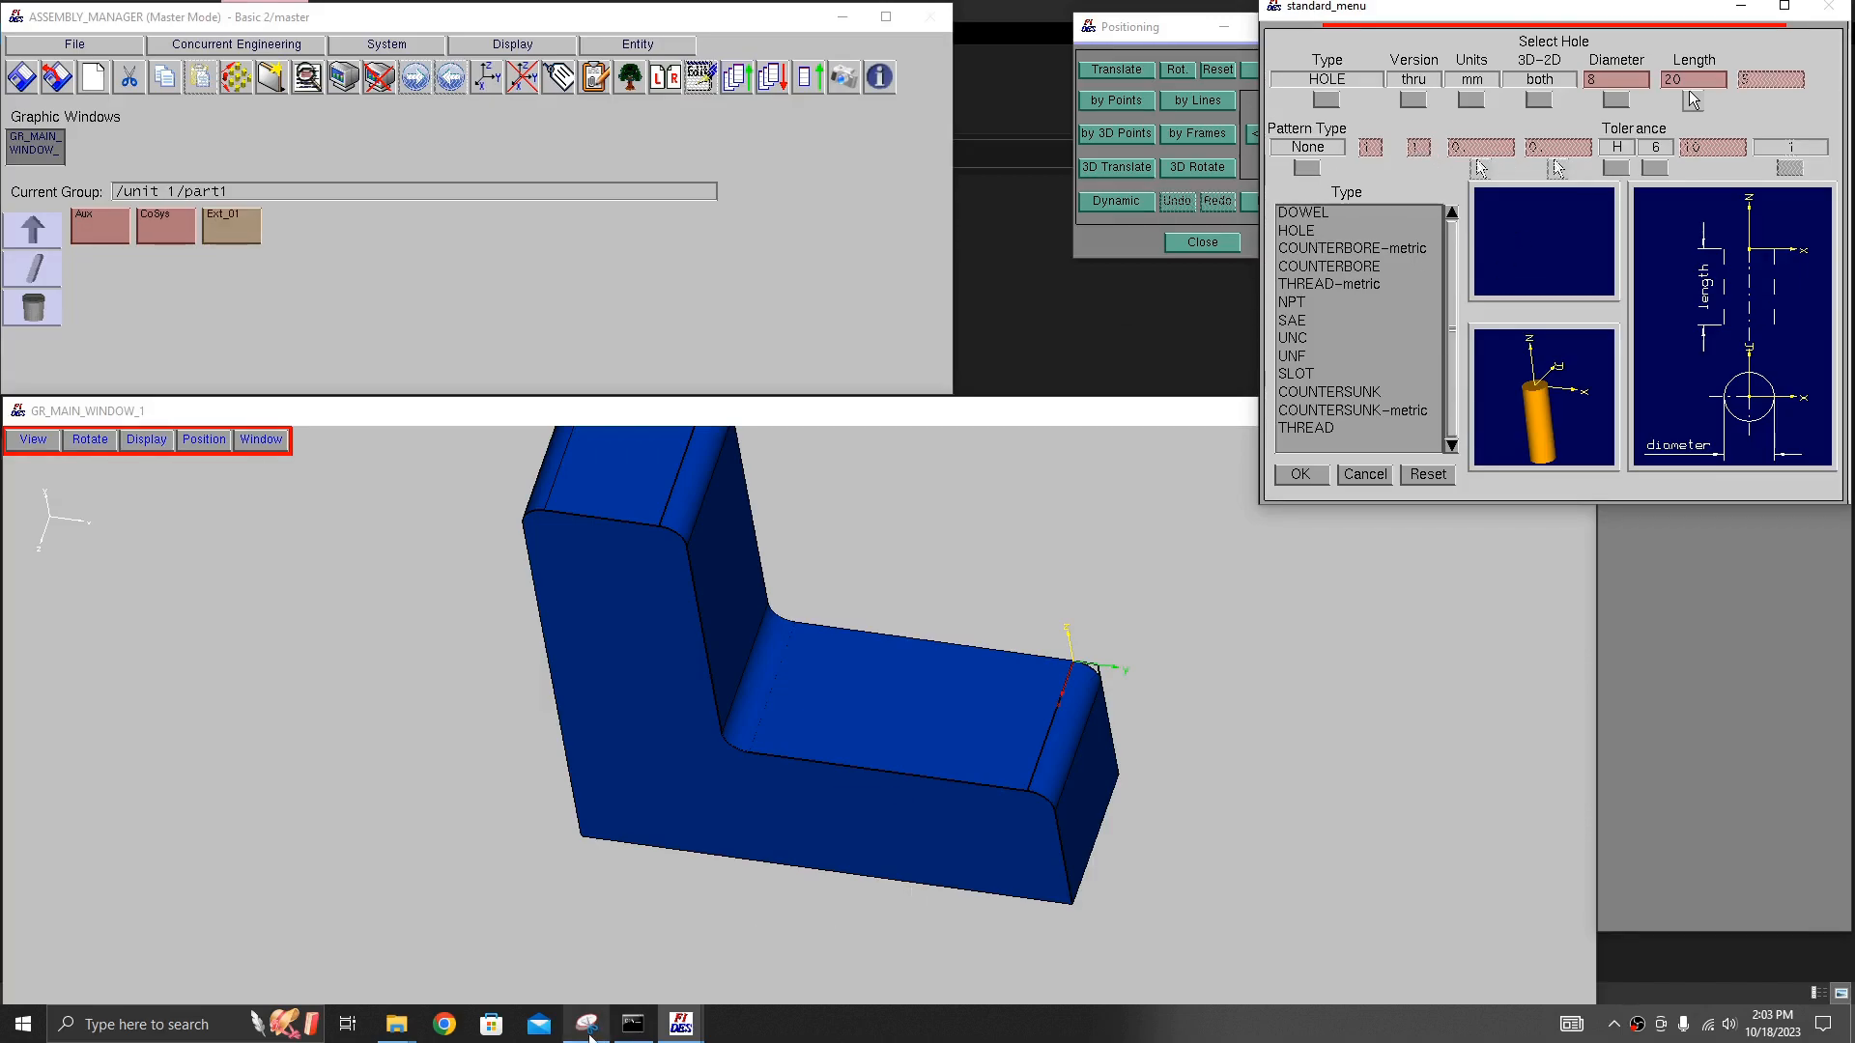
click(586, 1023)
click(586, 1023)
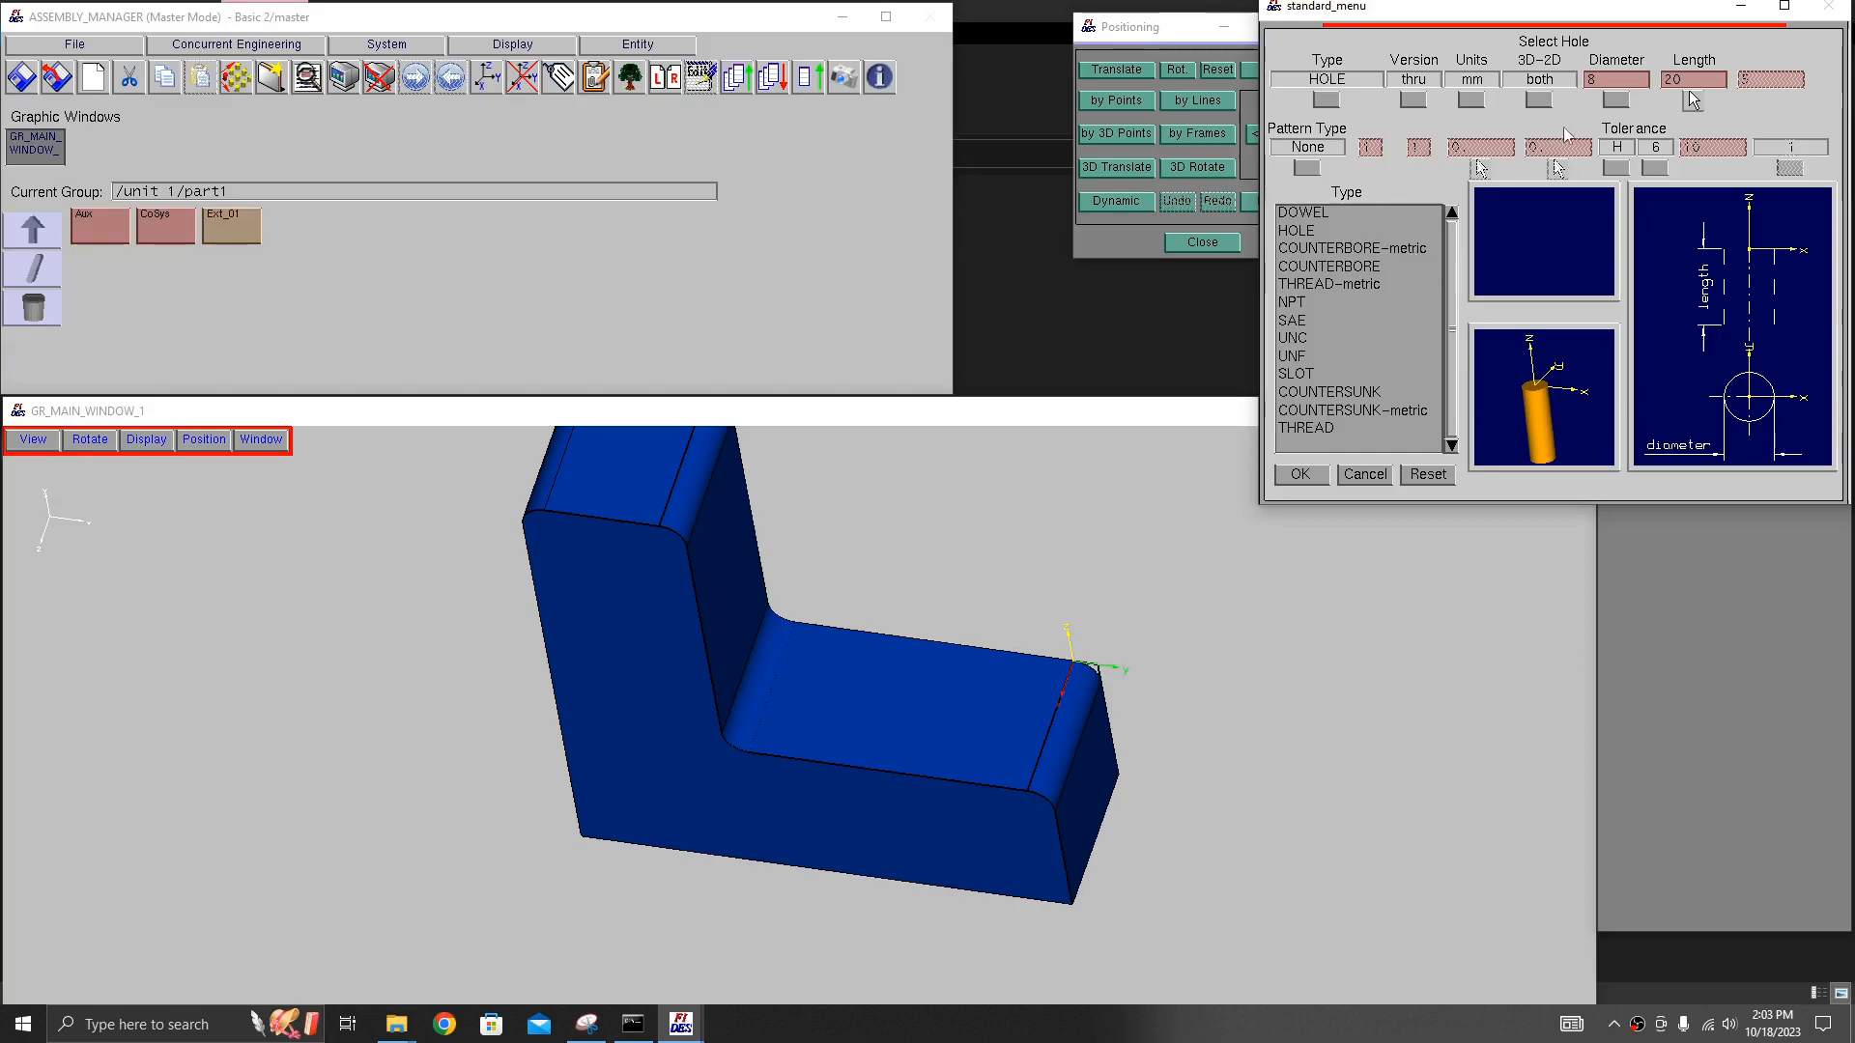
key(BackSpace)
text(9)
click(1414, 101)
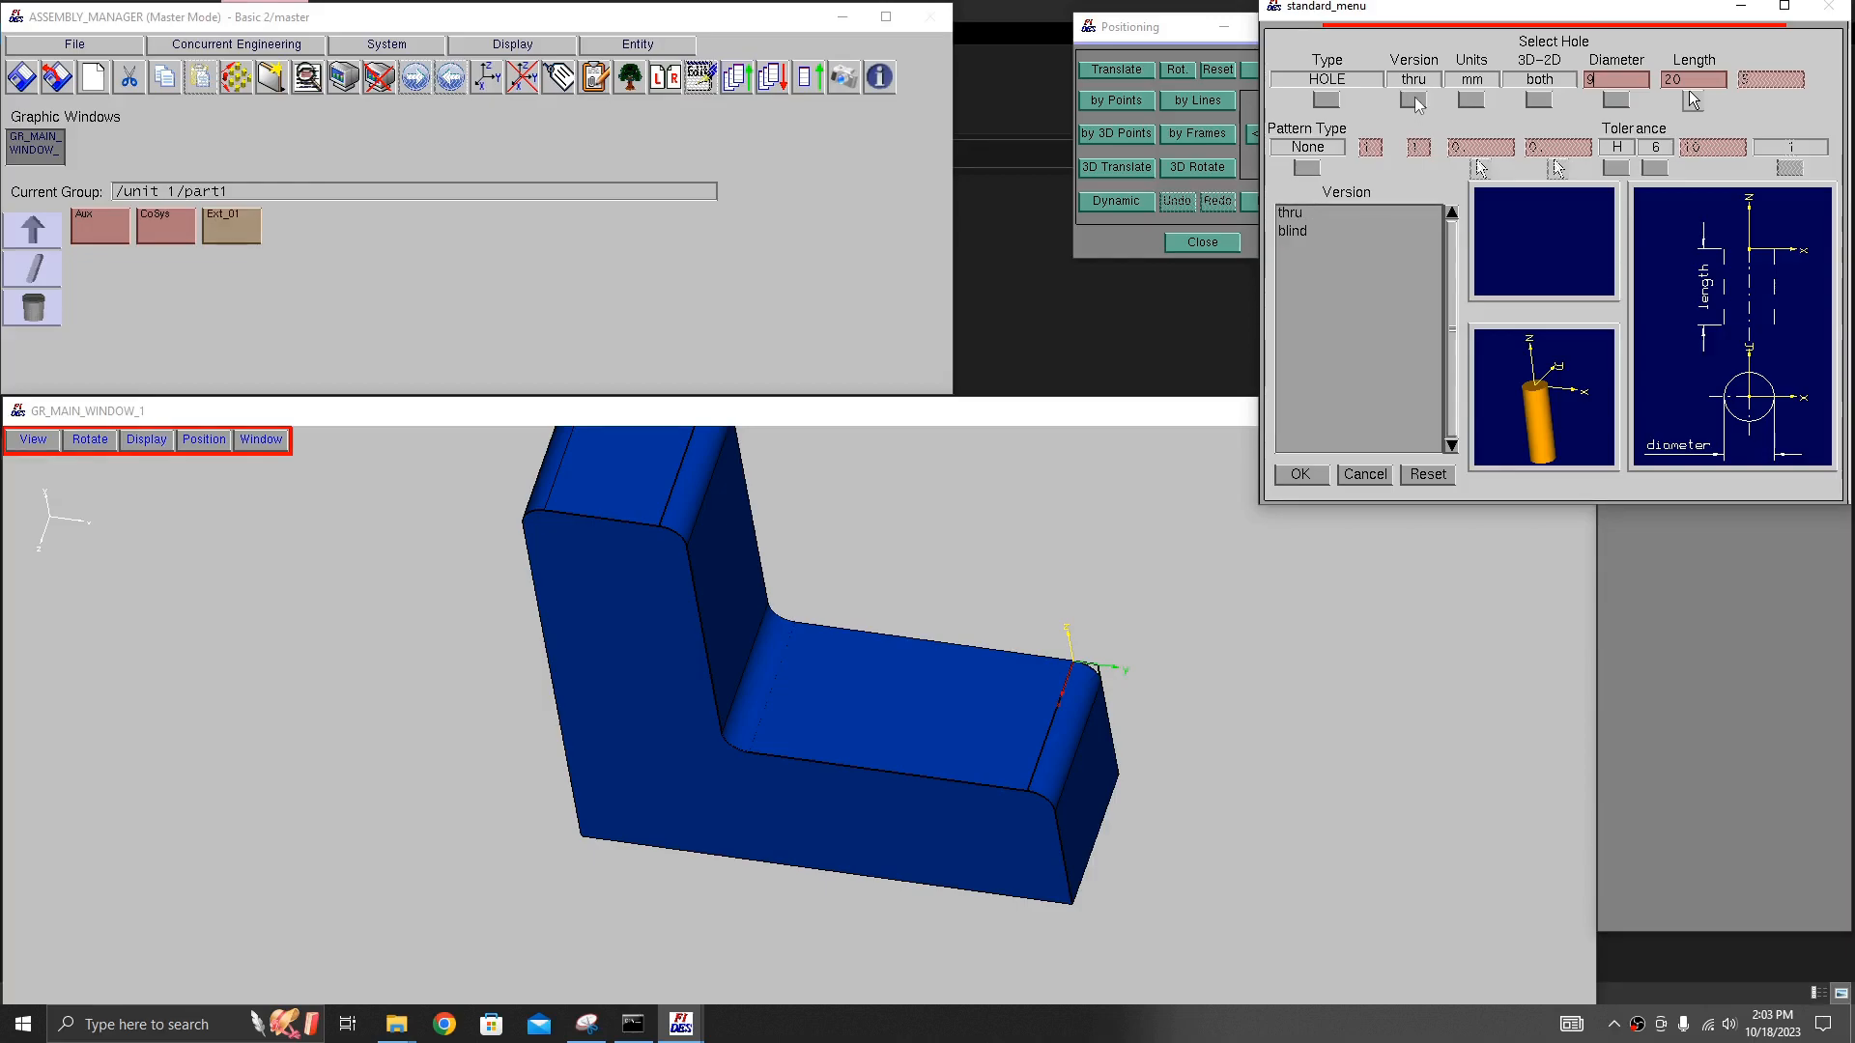
click(1314, 214)
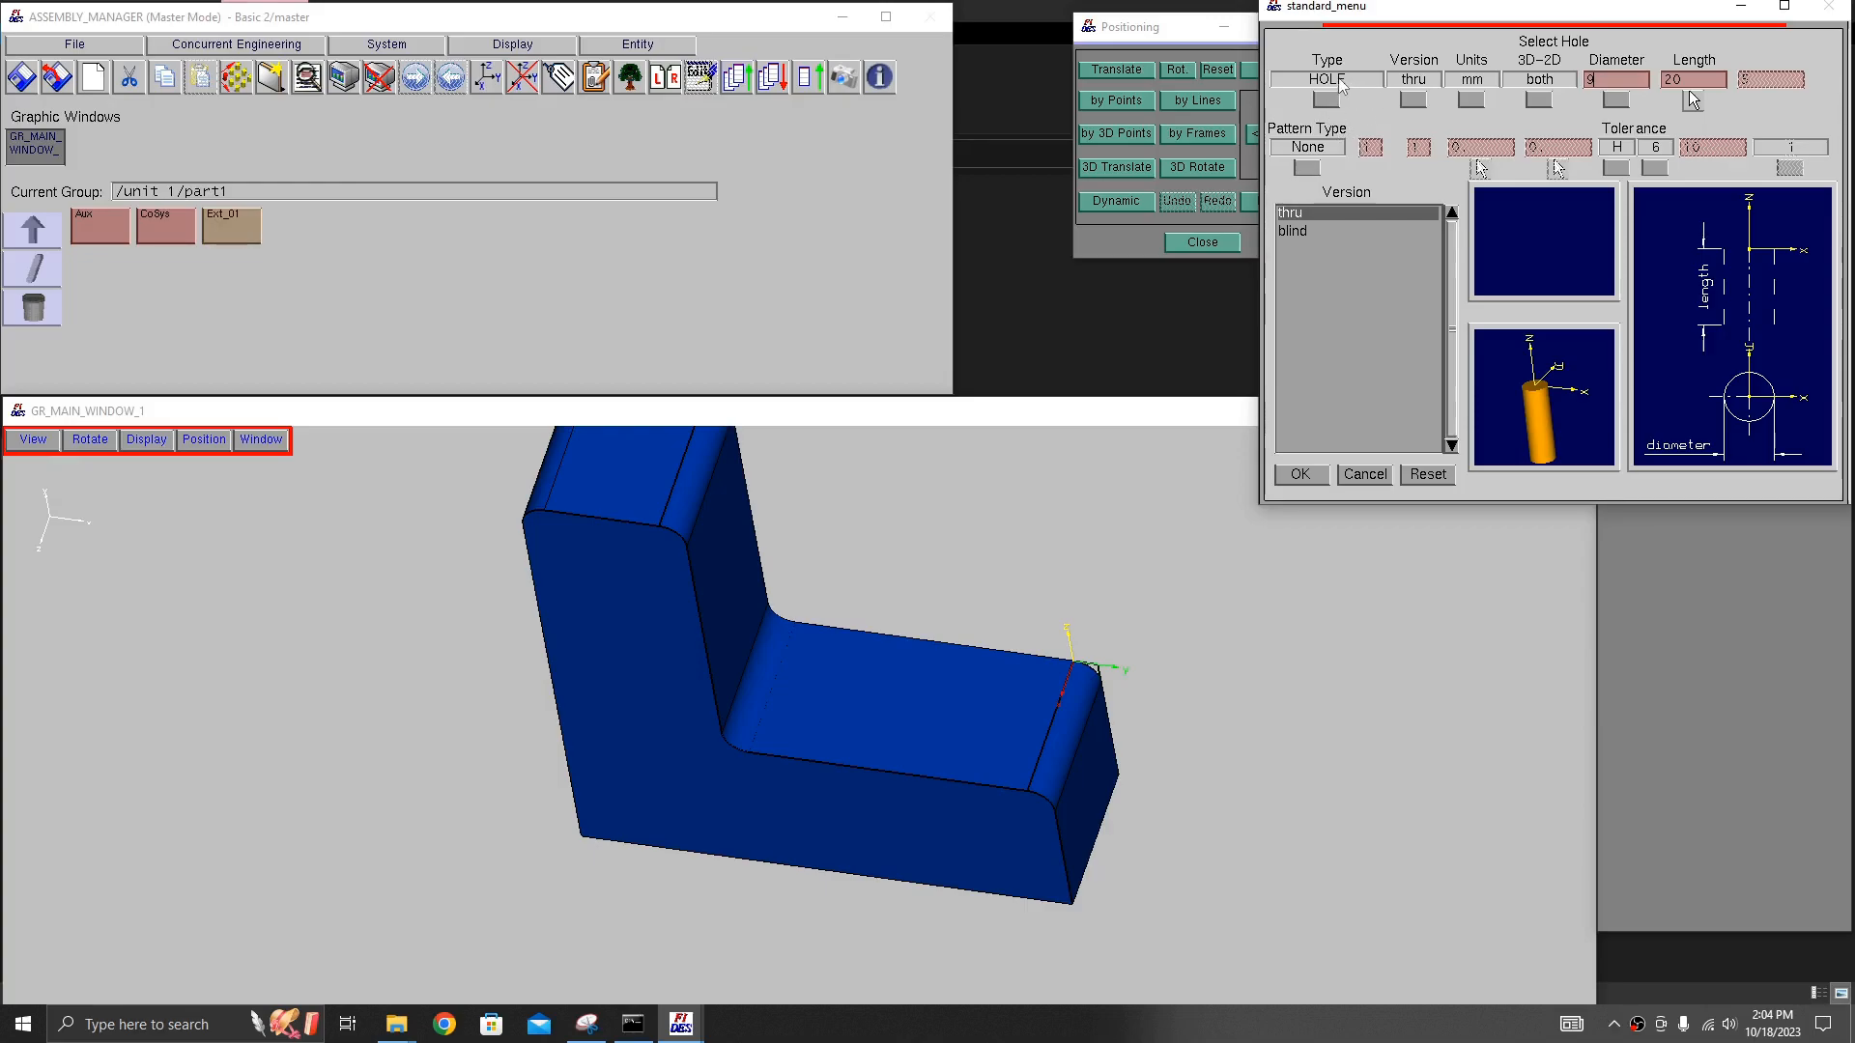
click(1542, 100)
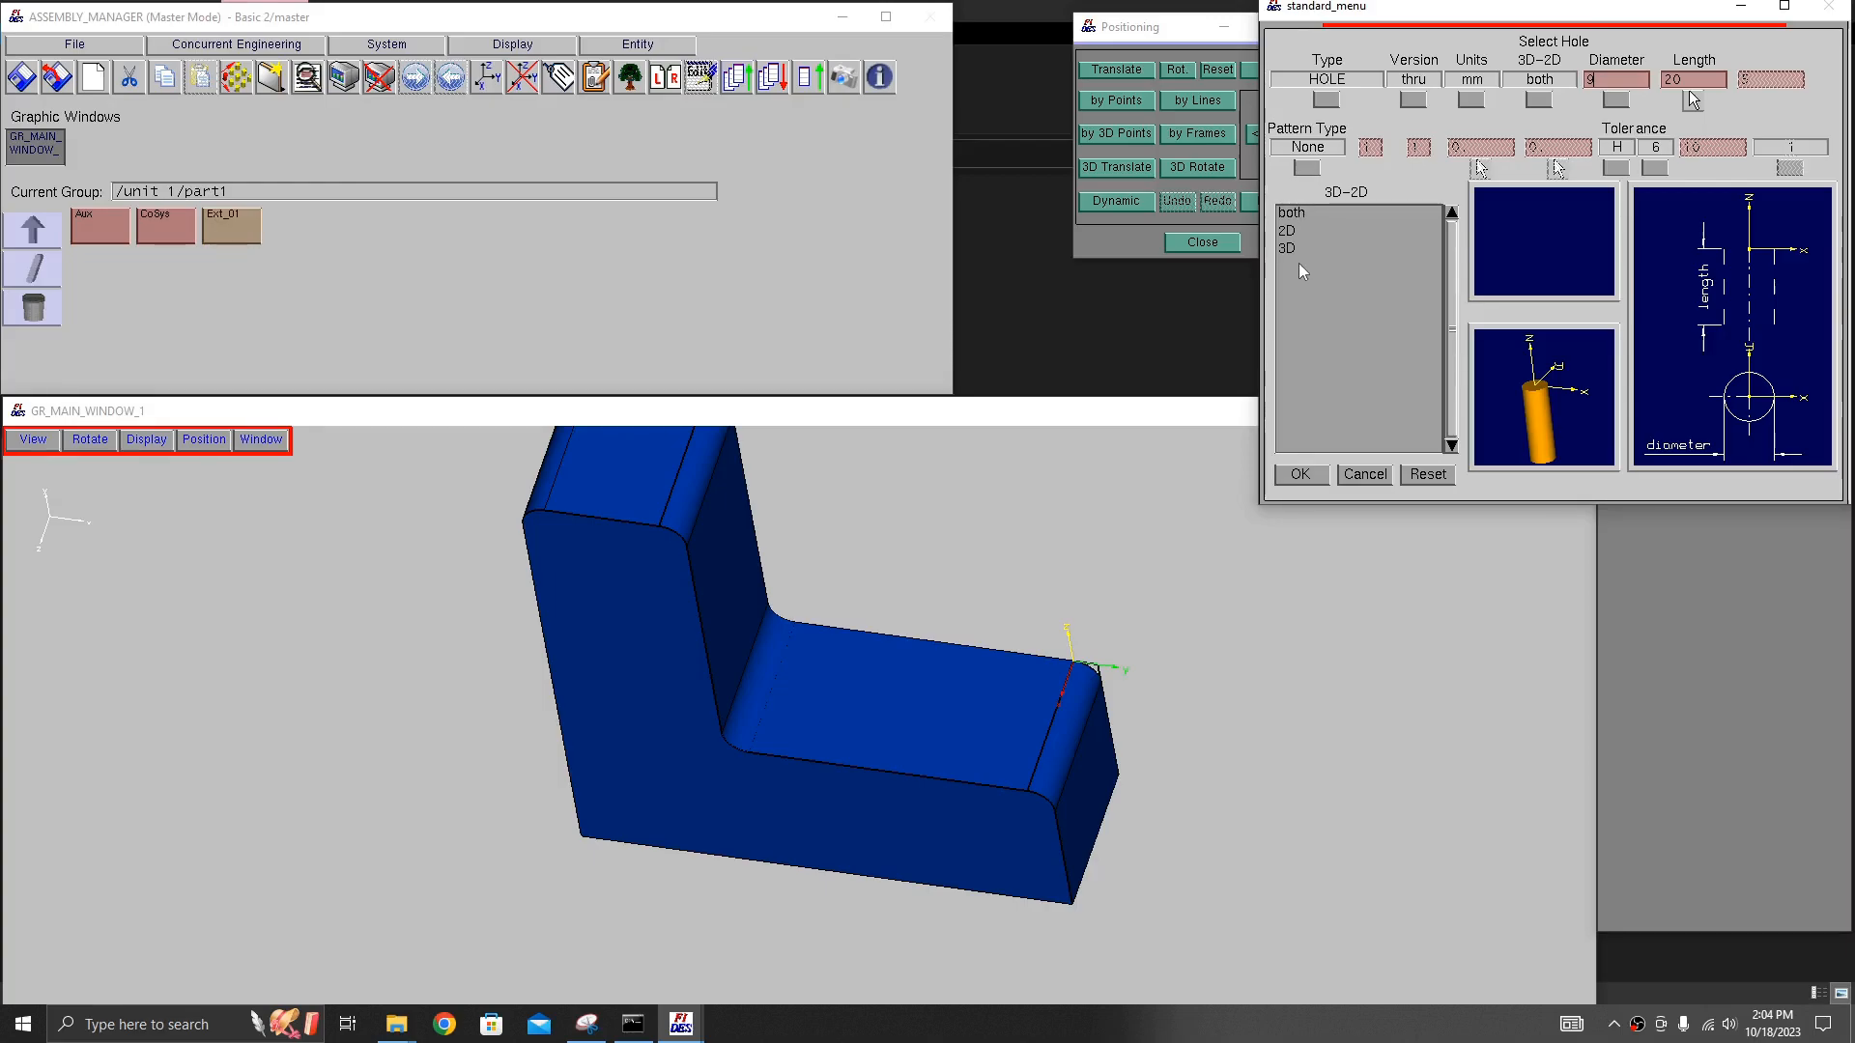
click(1305, 215)
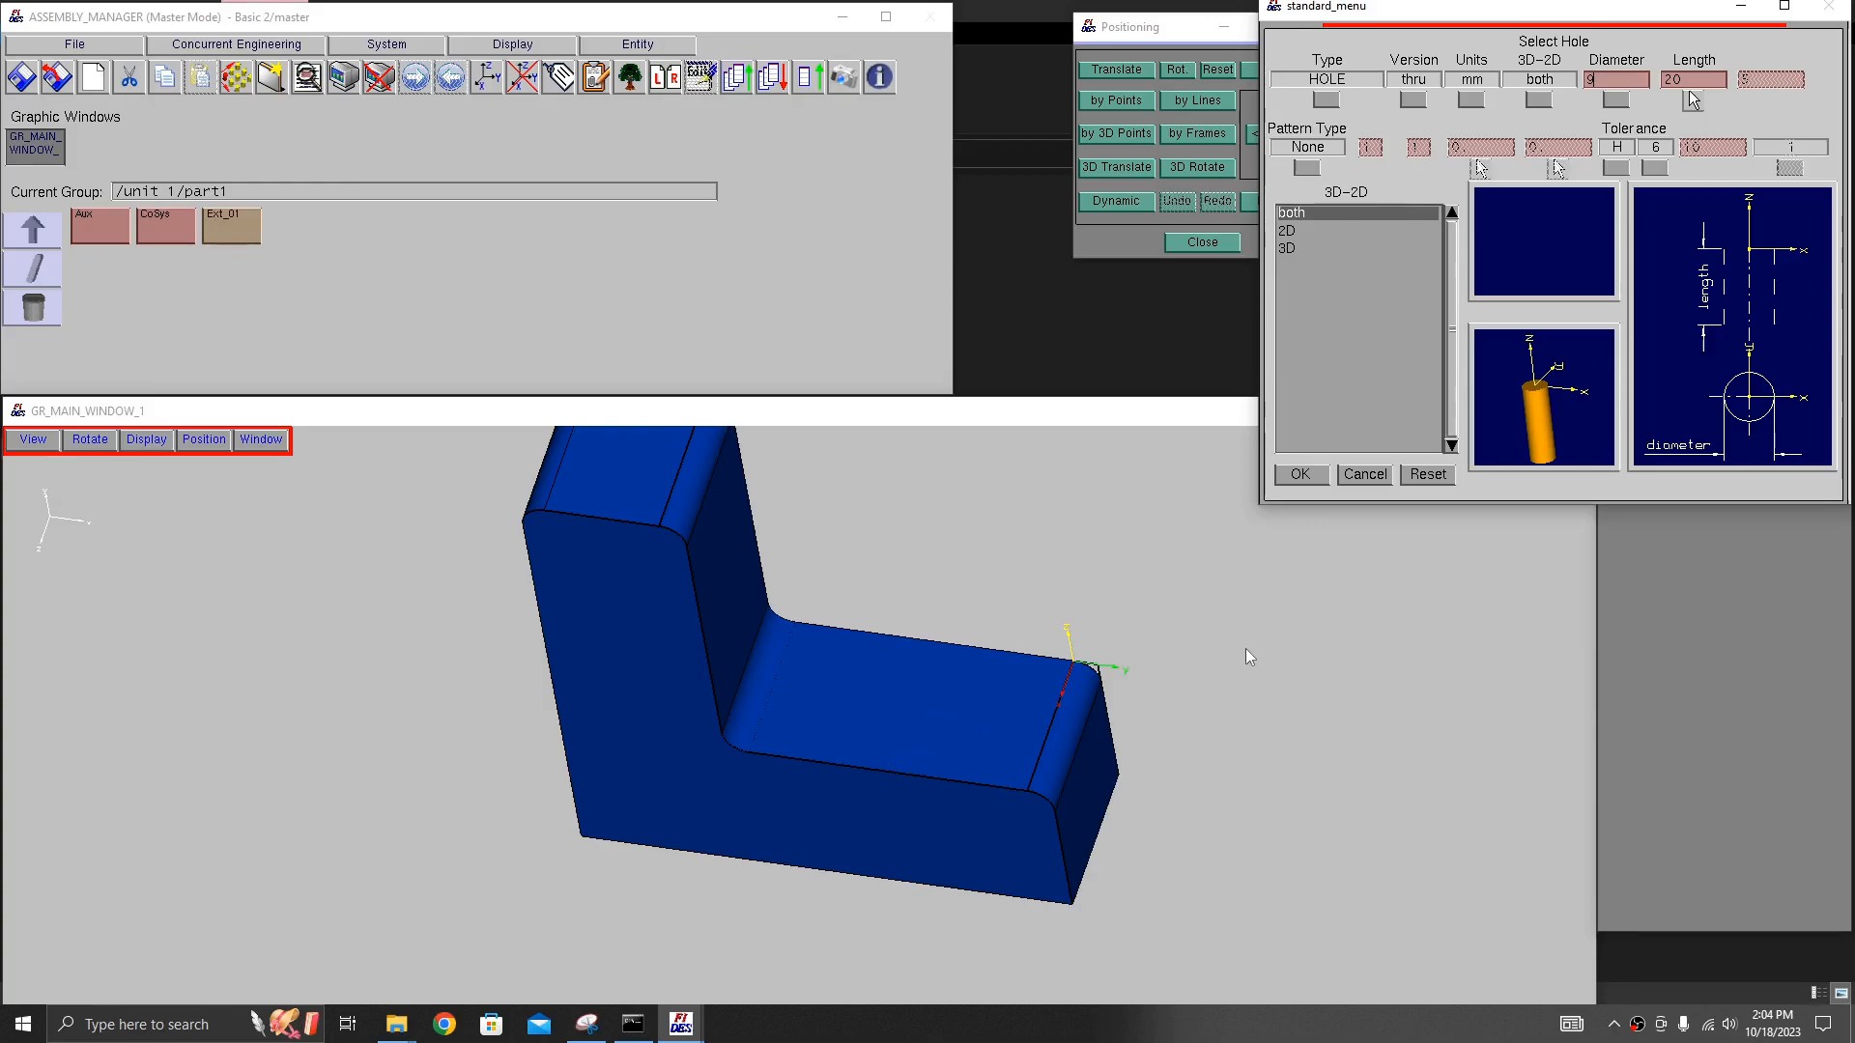
click(1310, 475)
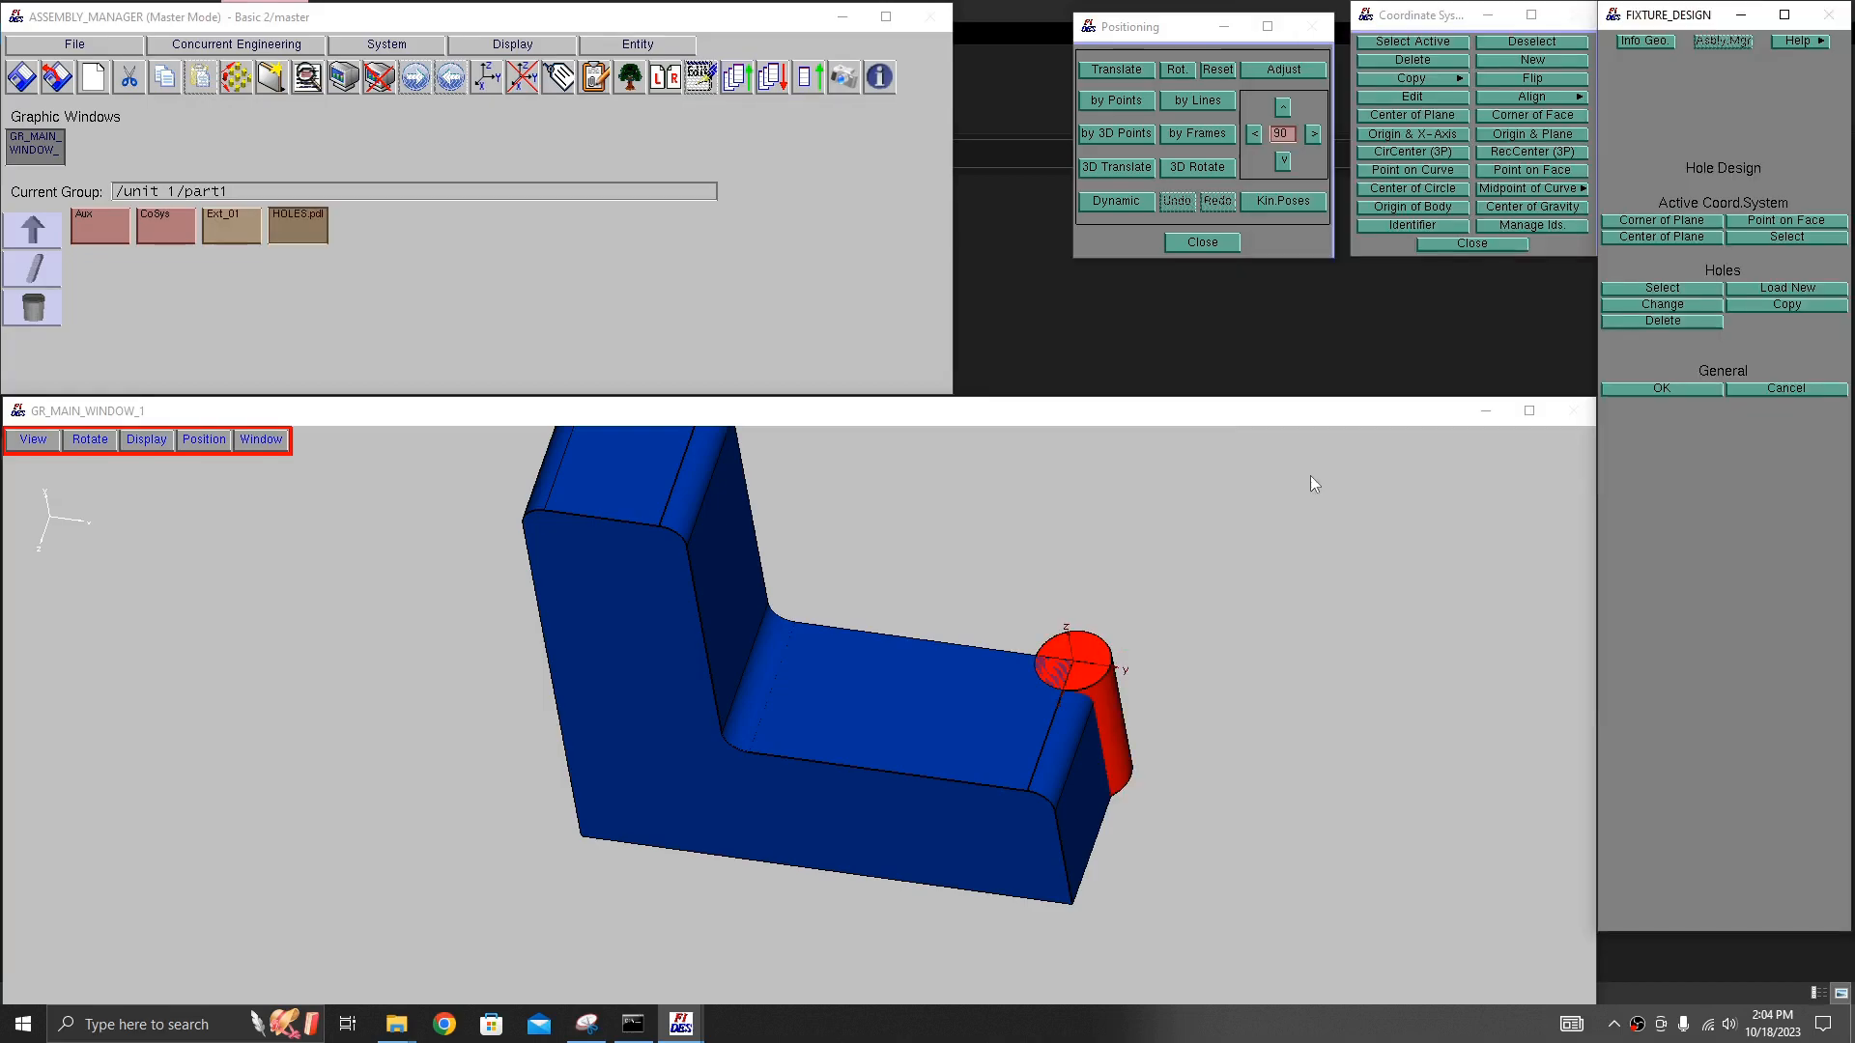
- In the top view, translate the hole by -10 horizontally and -10 vertically onto part1's horizontal leg
middle_drag(1077, 702, 1170, 708)
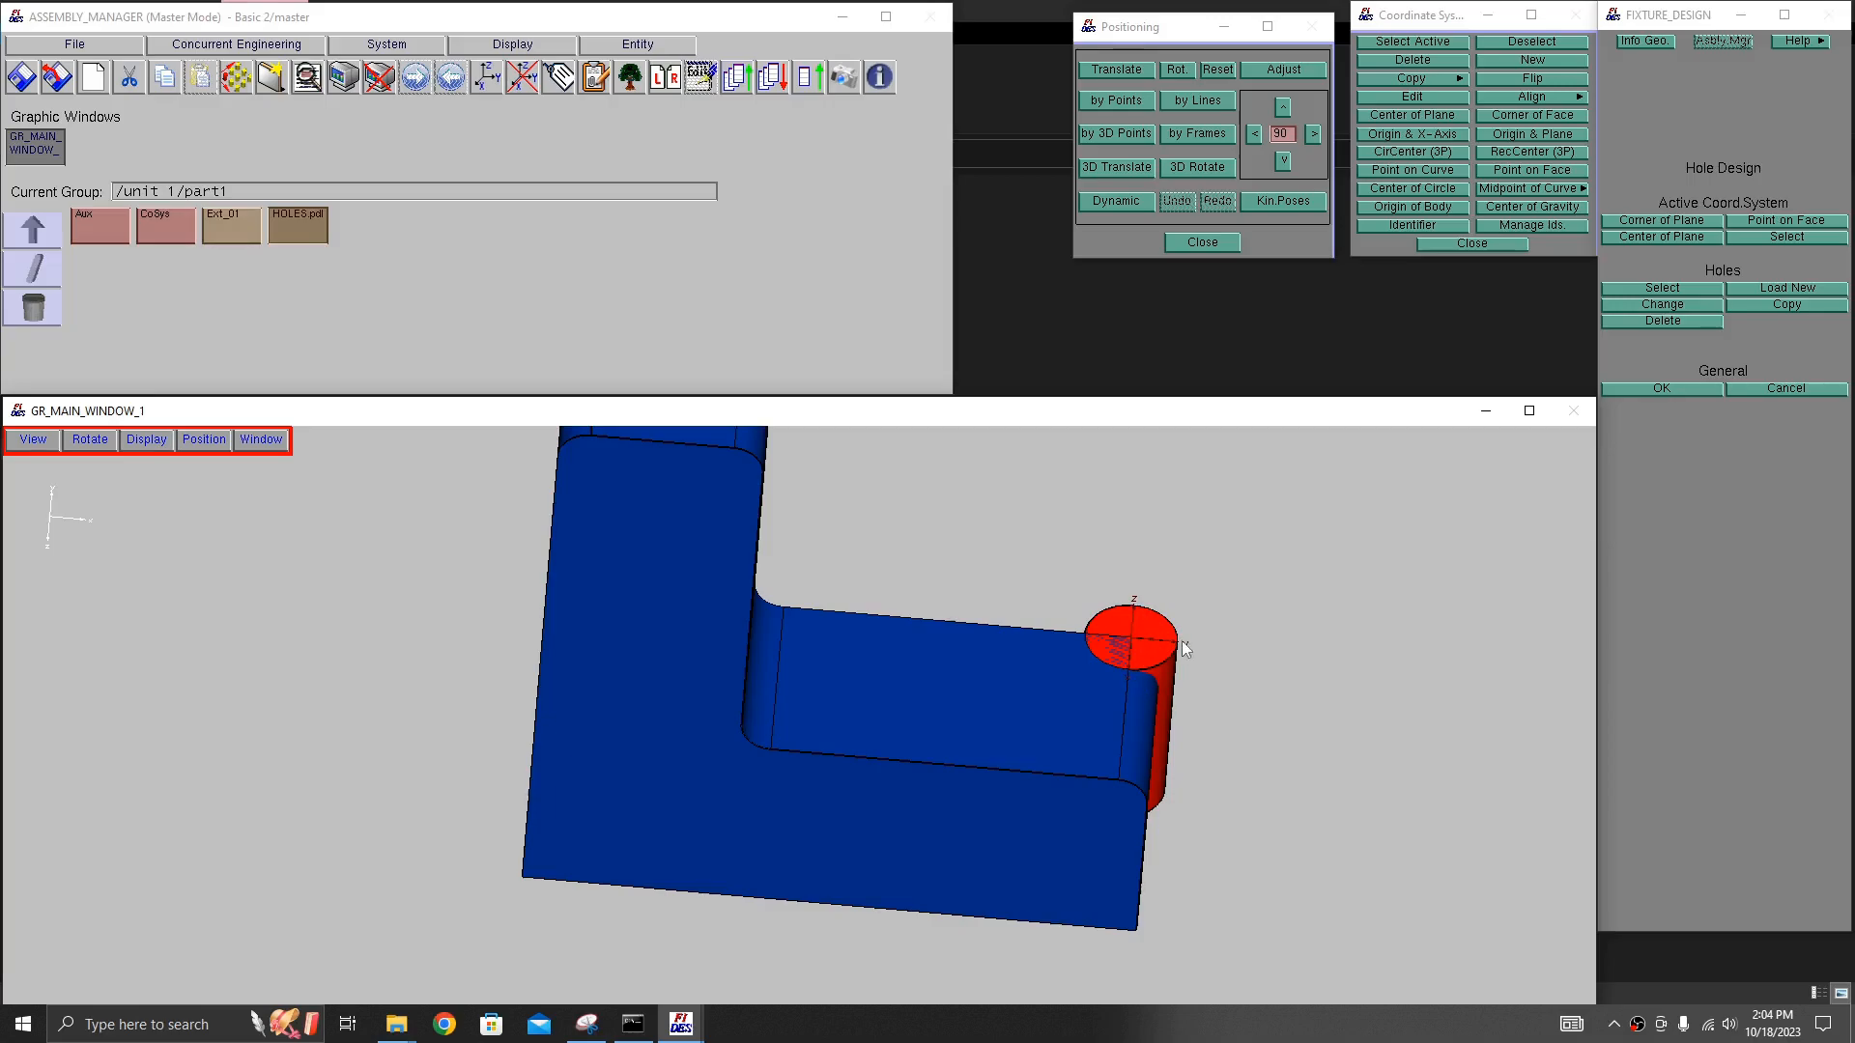
middle_drag(1115, 686, 1066, 688)
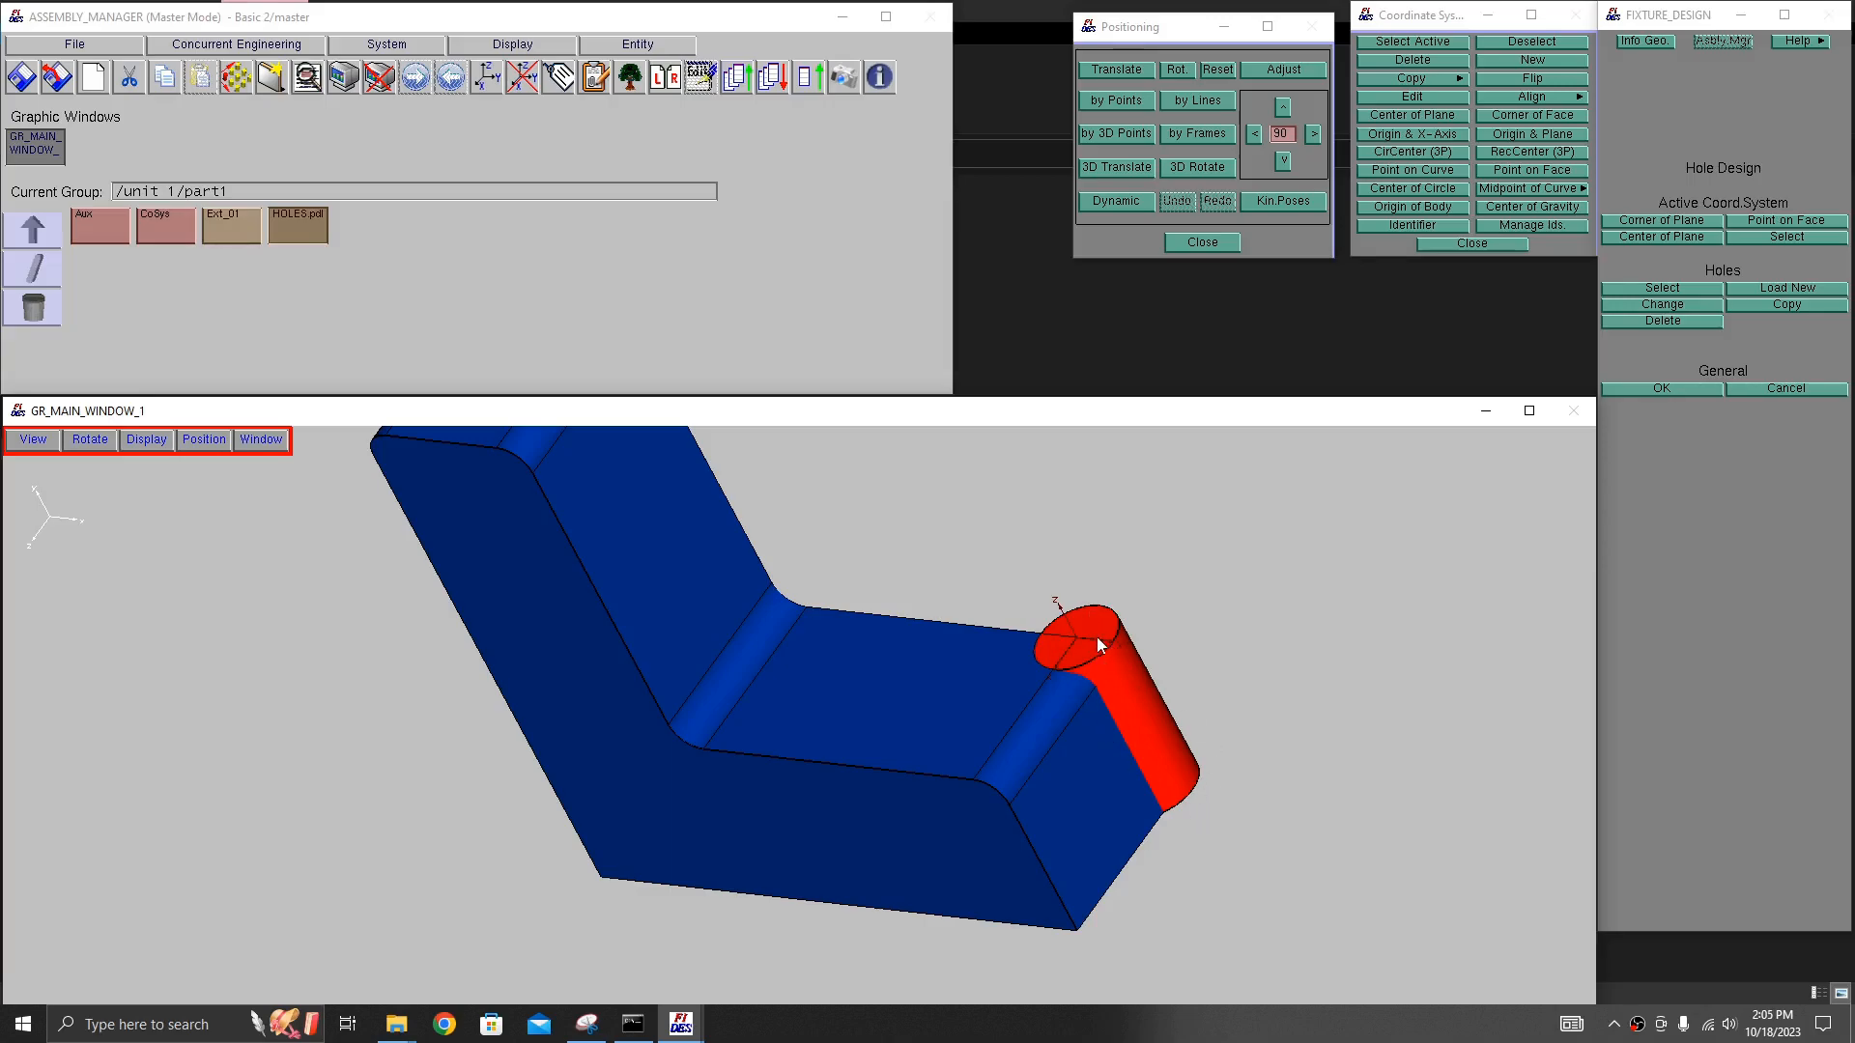
middle_drag(1035, 639, 1063, 589)
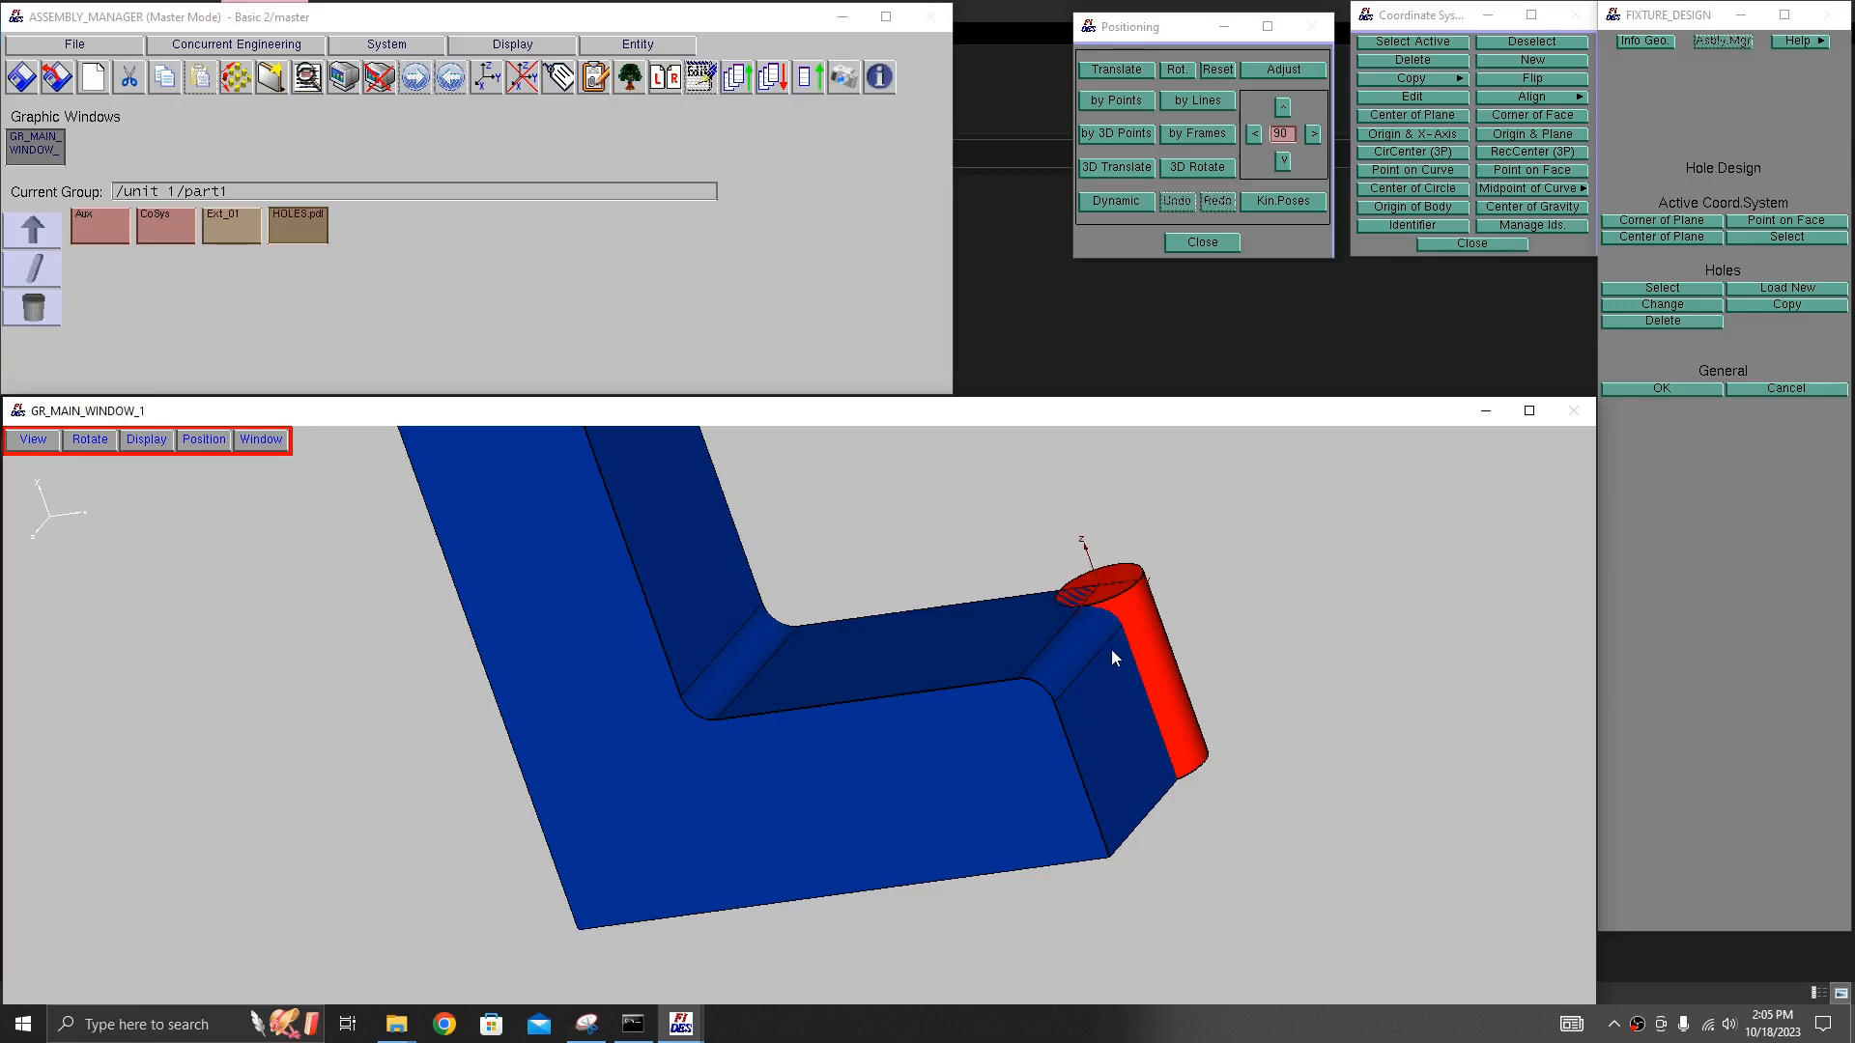
middle_drag(1066, 651, 1065, 780)
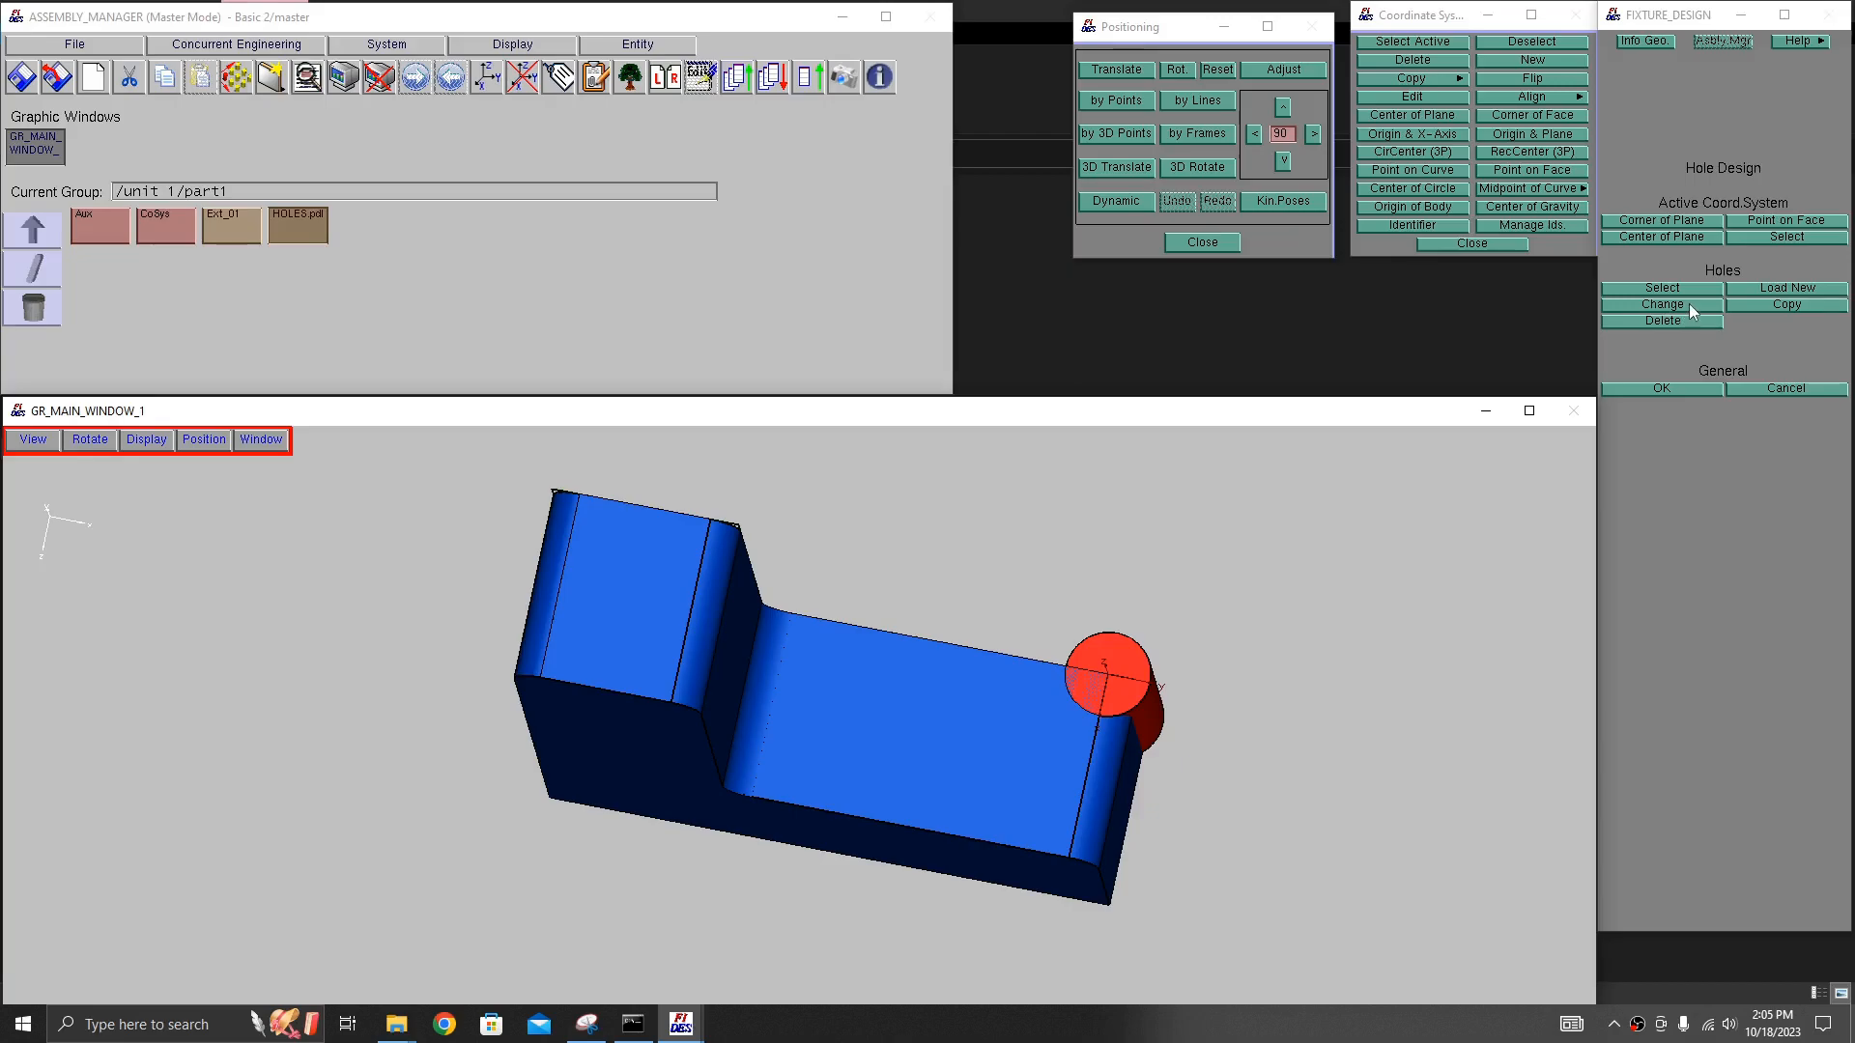
click(1170, 34)
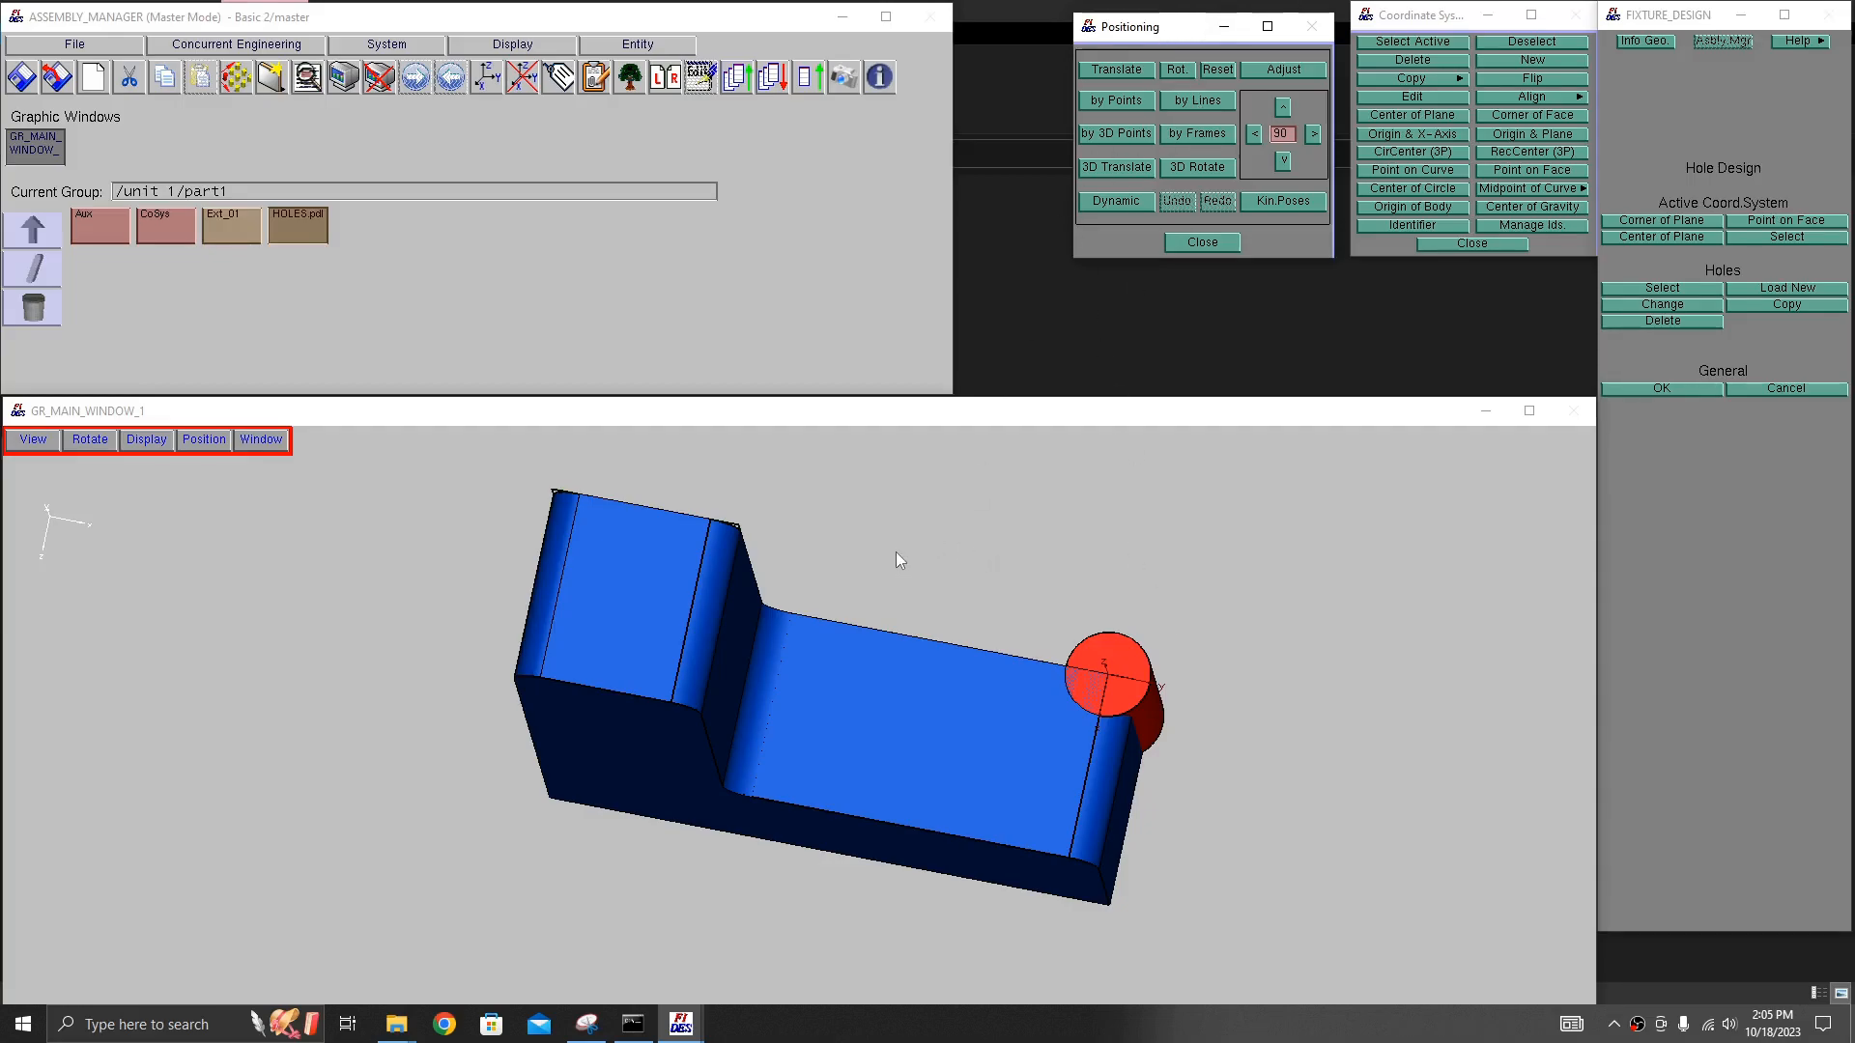
click(945, 425)
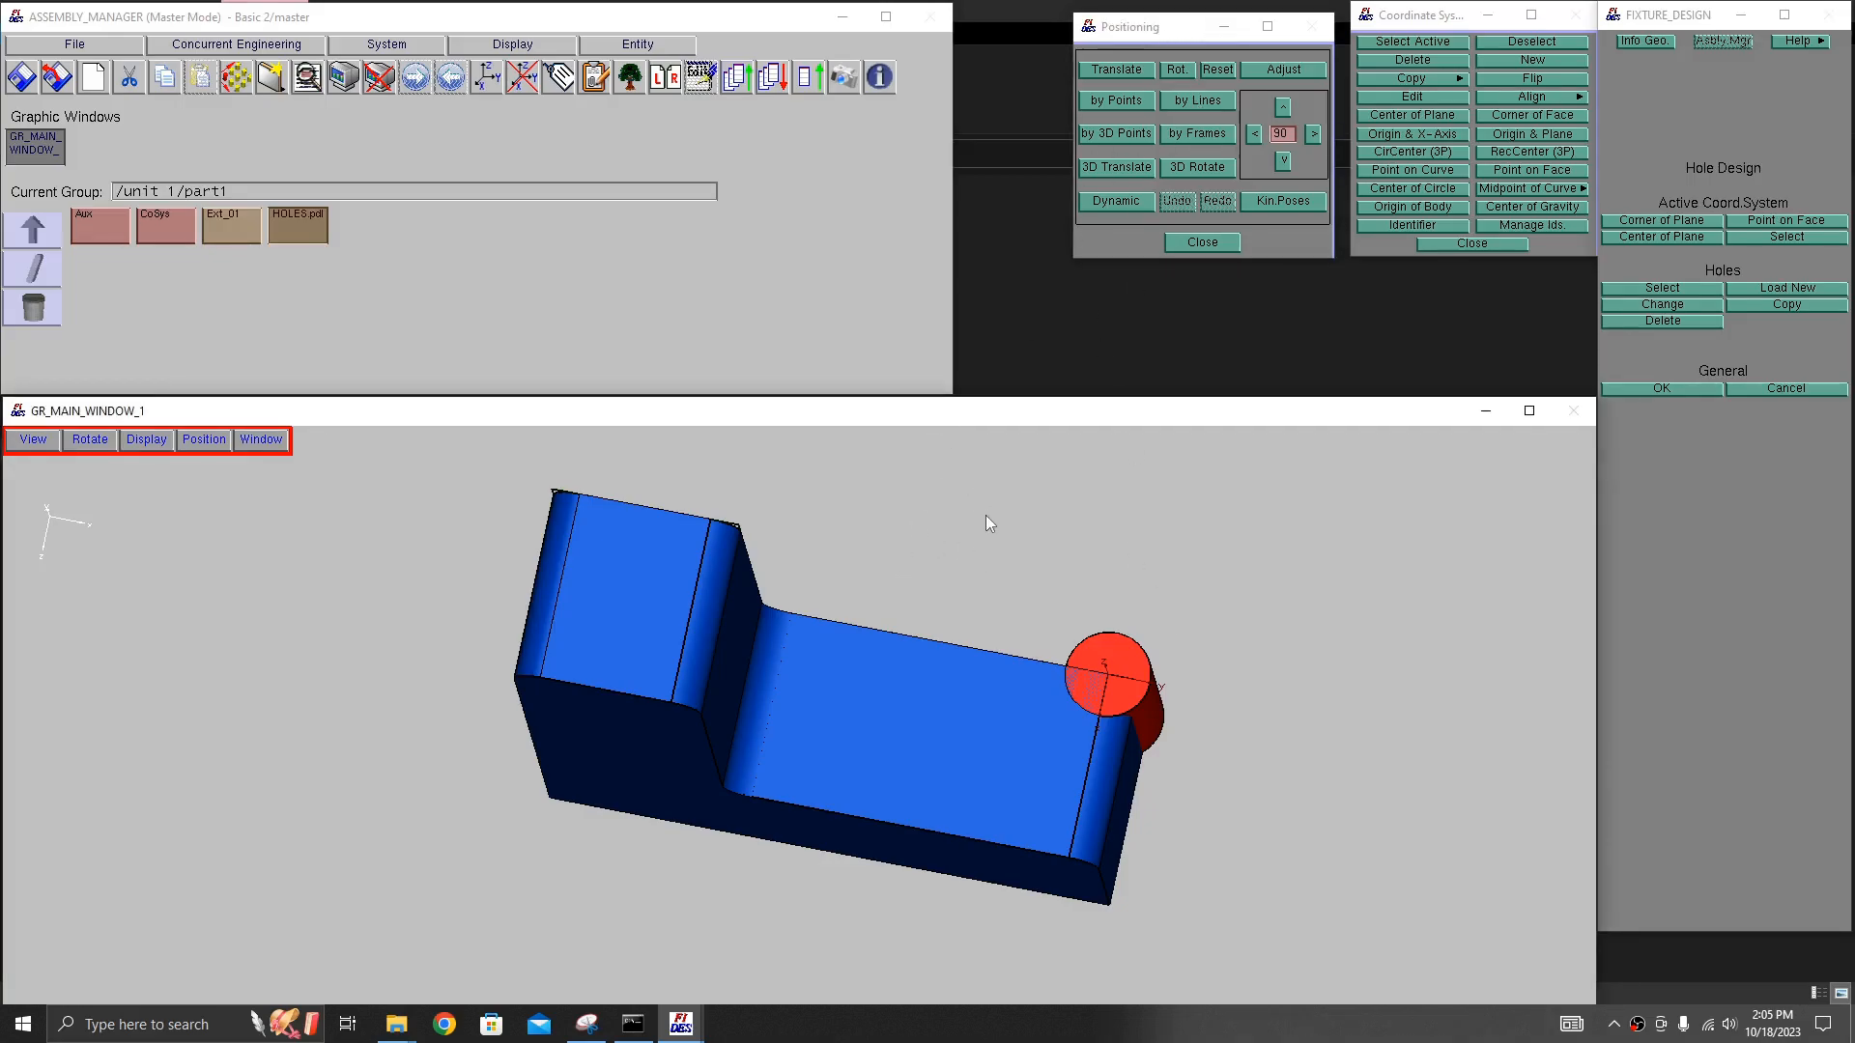
key(z)
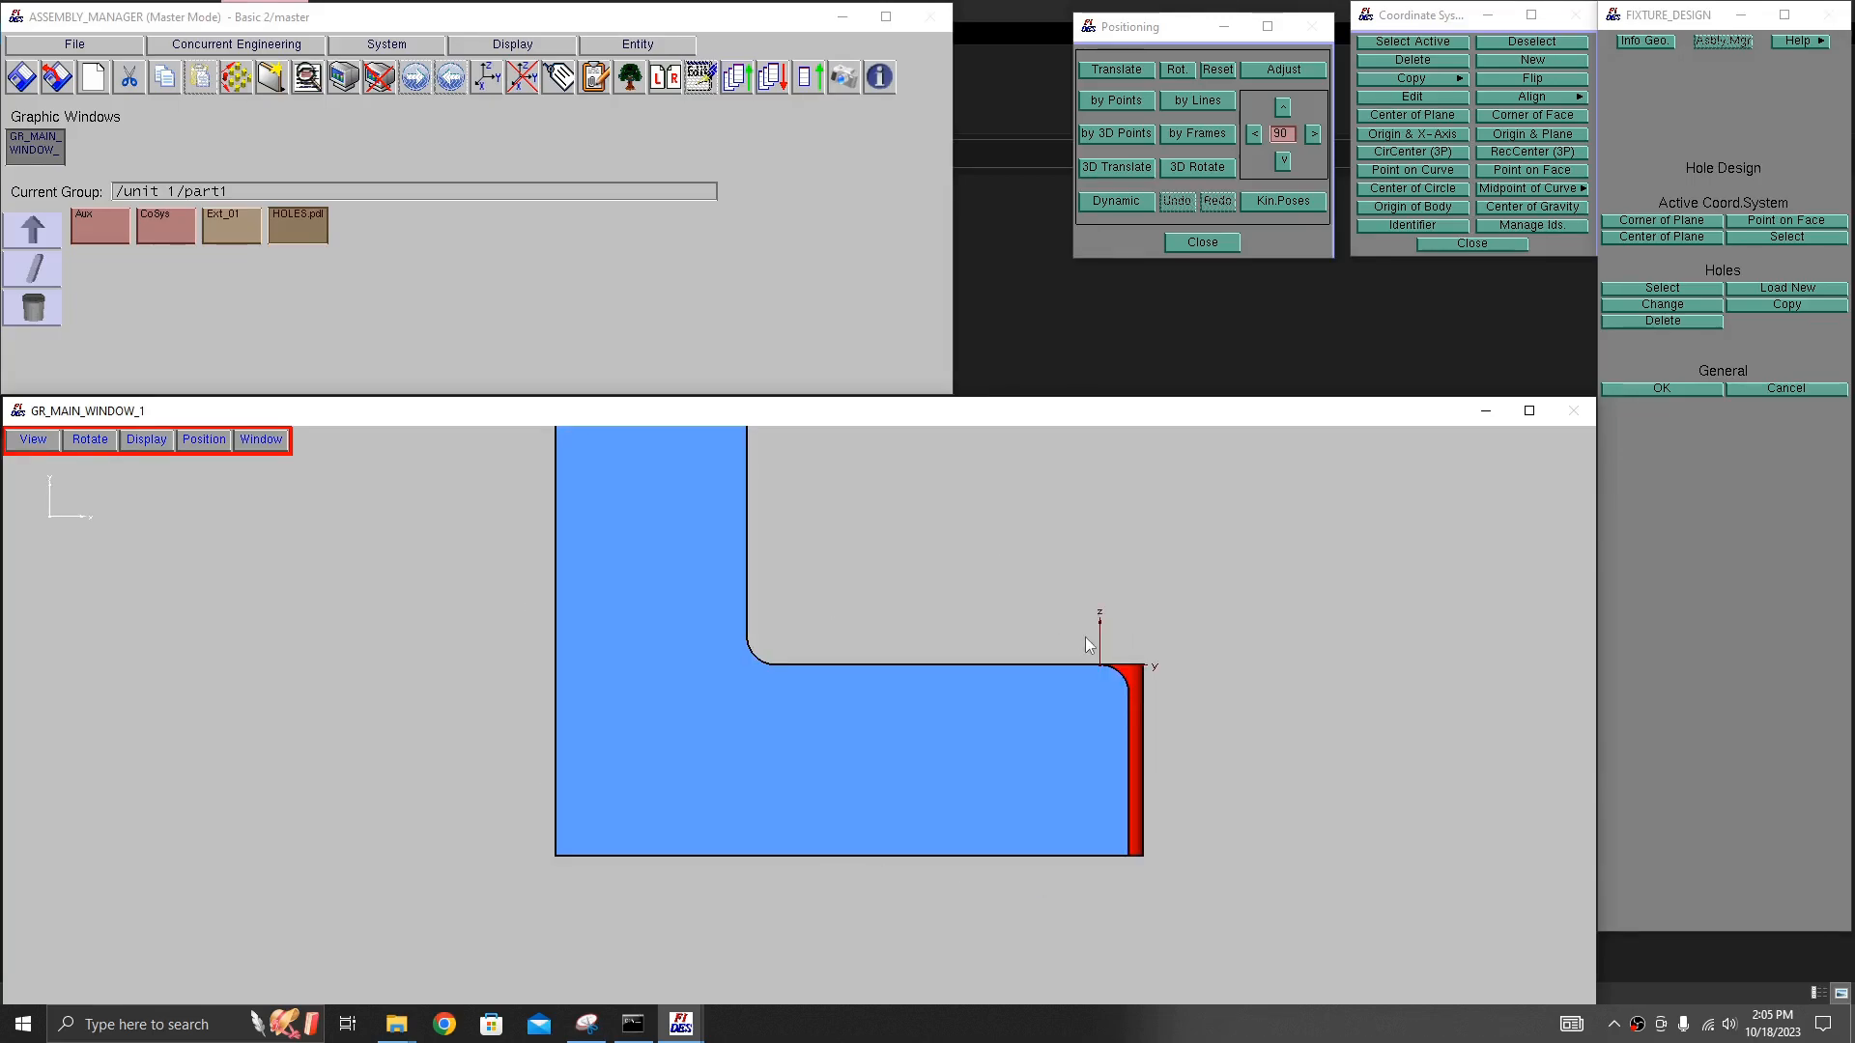
key(y)
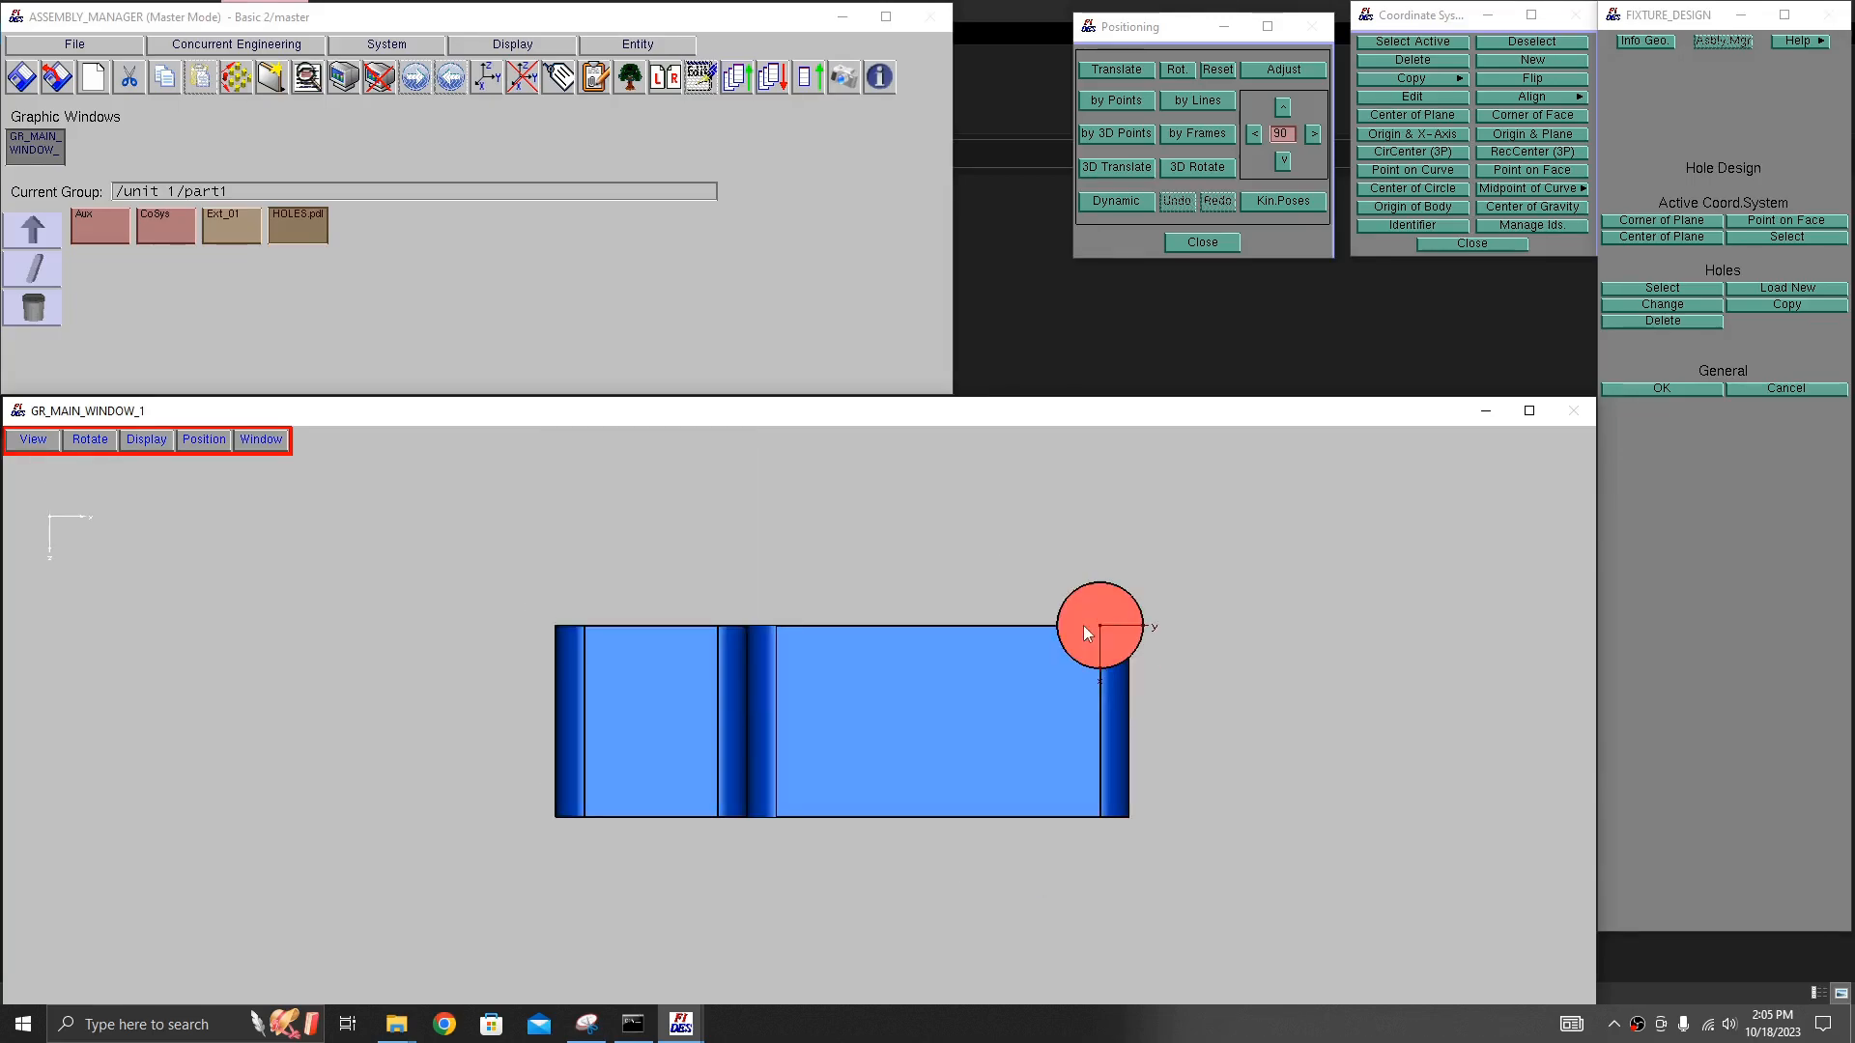
click(1141, 67)
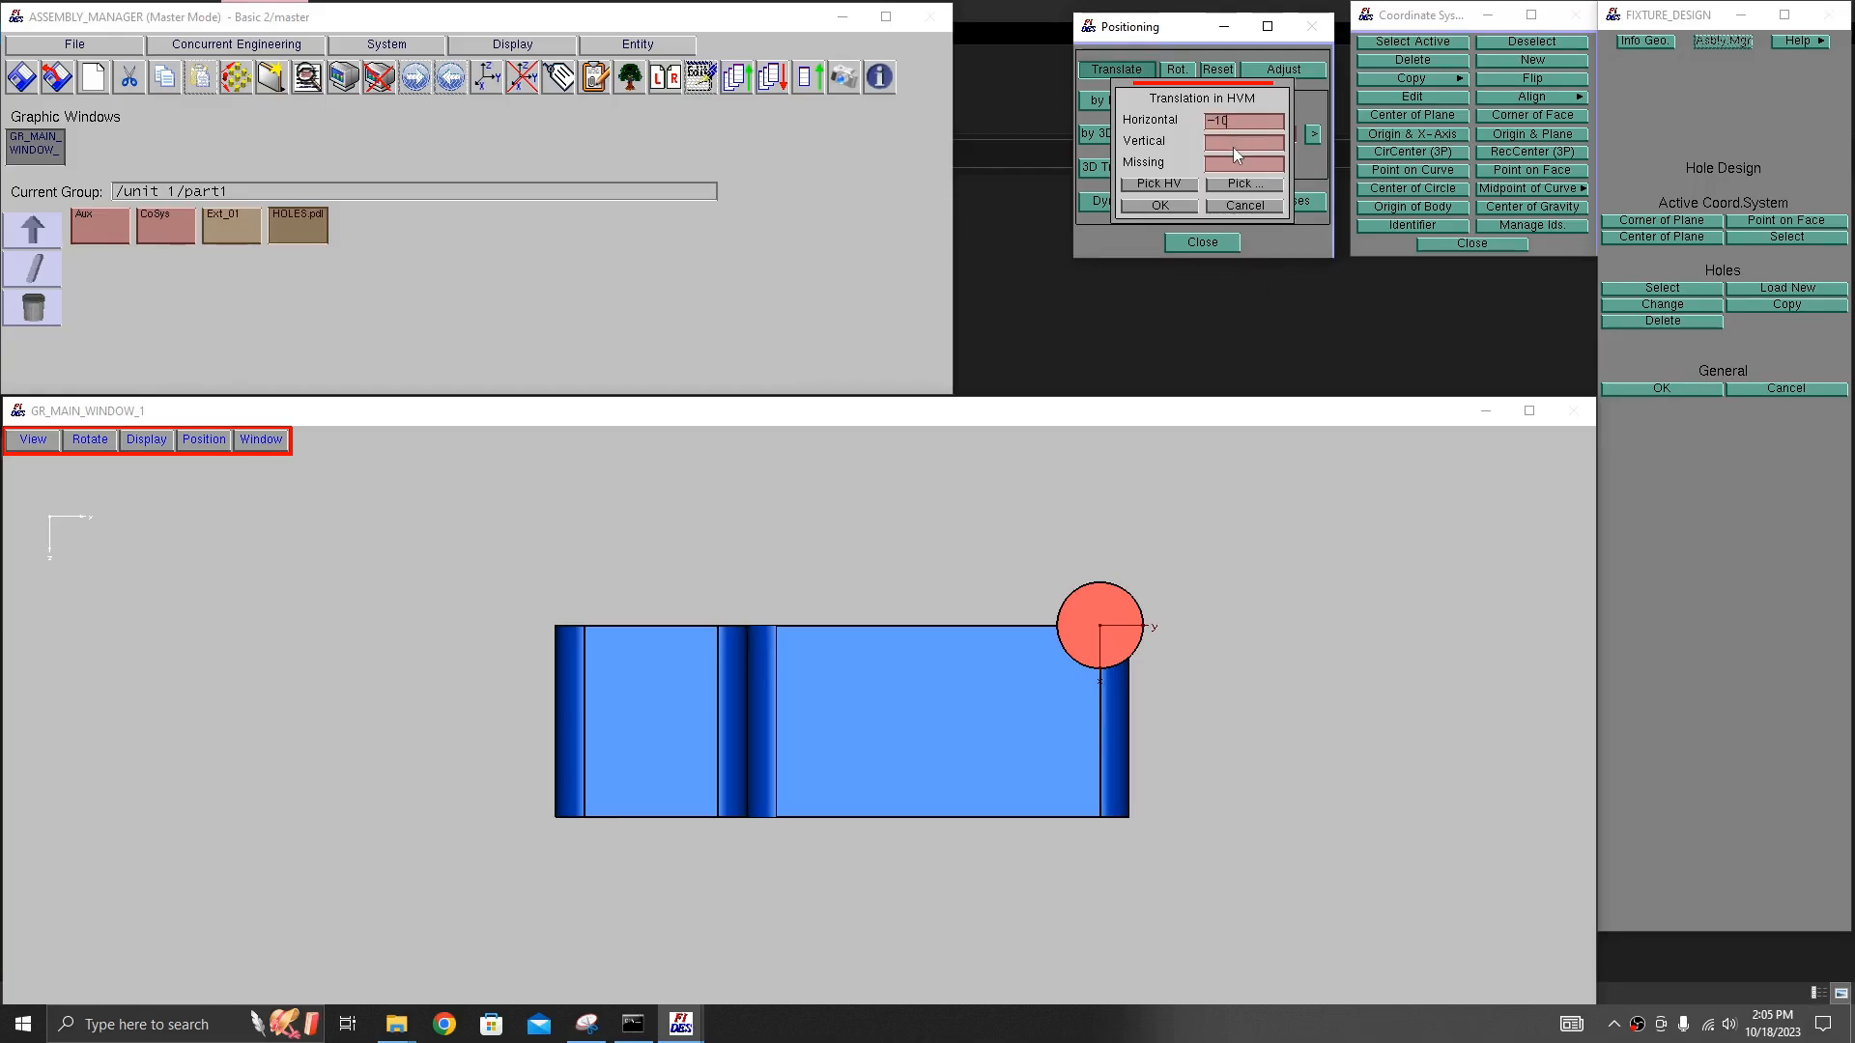
click(1177, 205)
click(1123, 71)
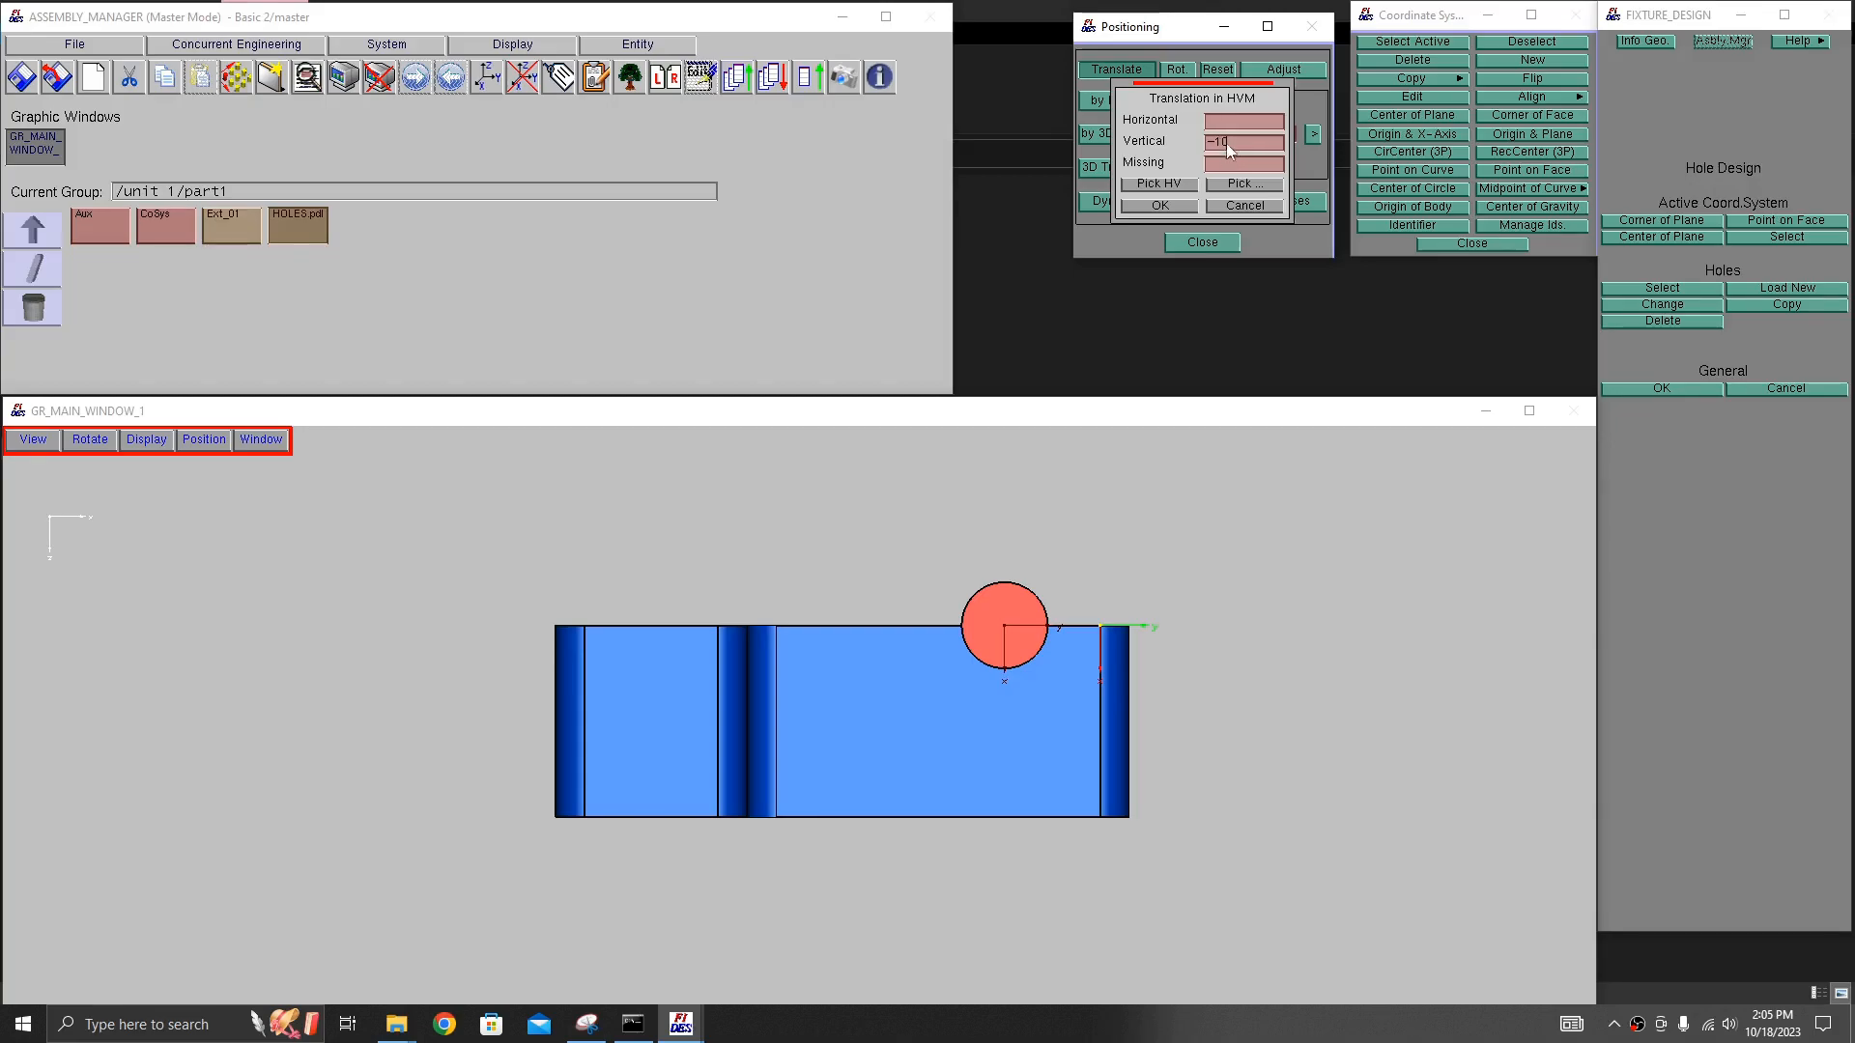
click(1174, 206)
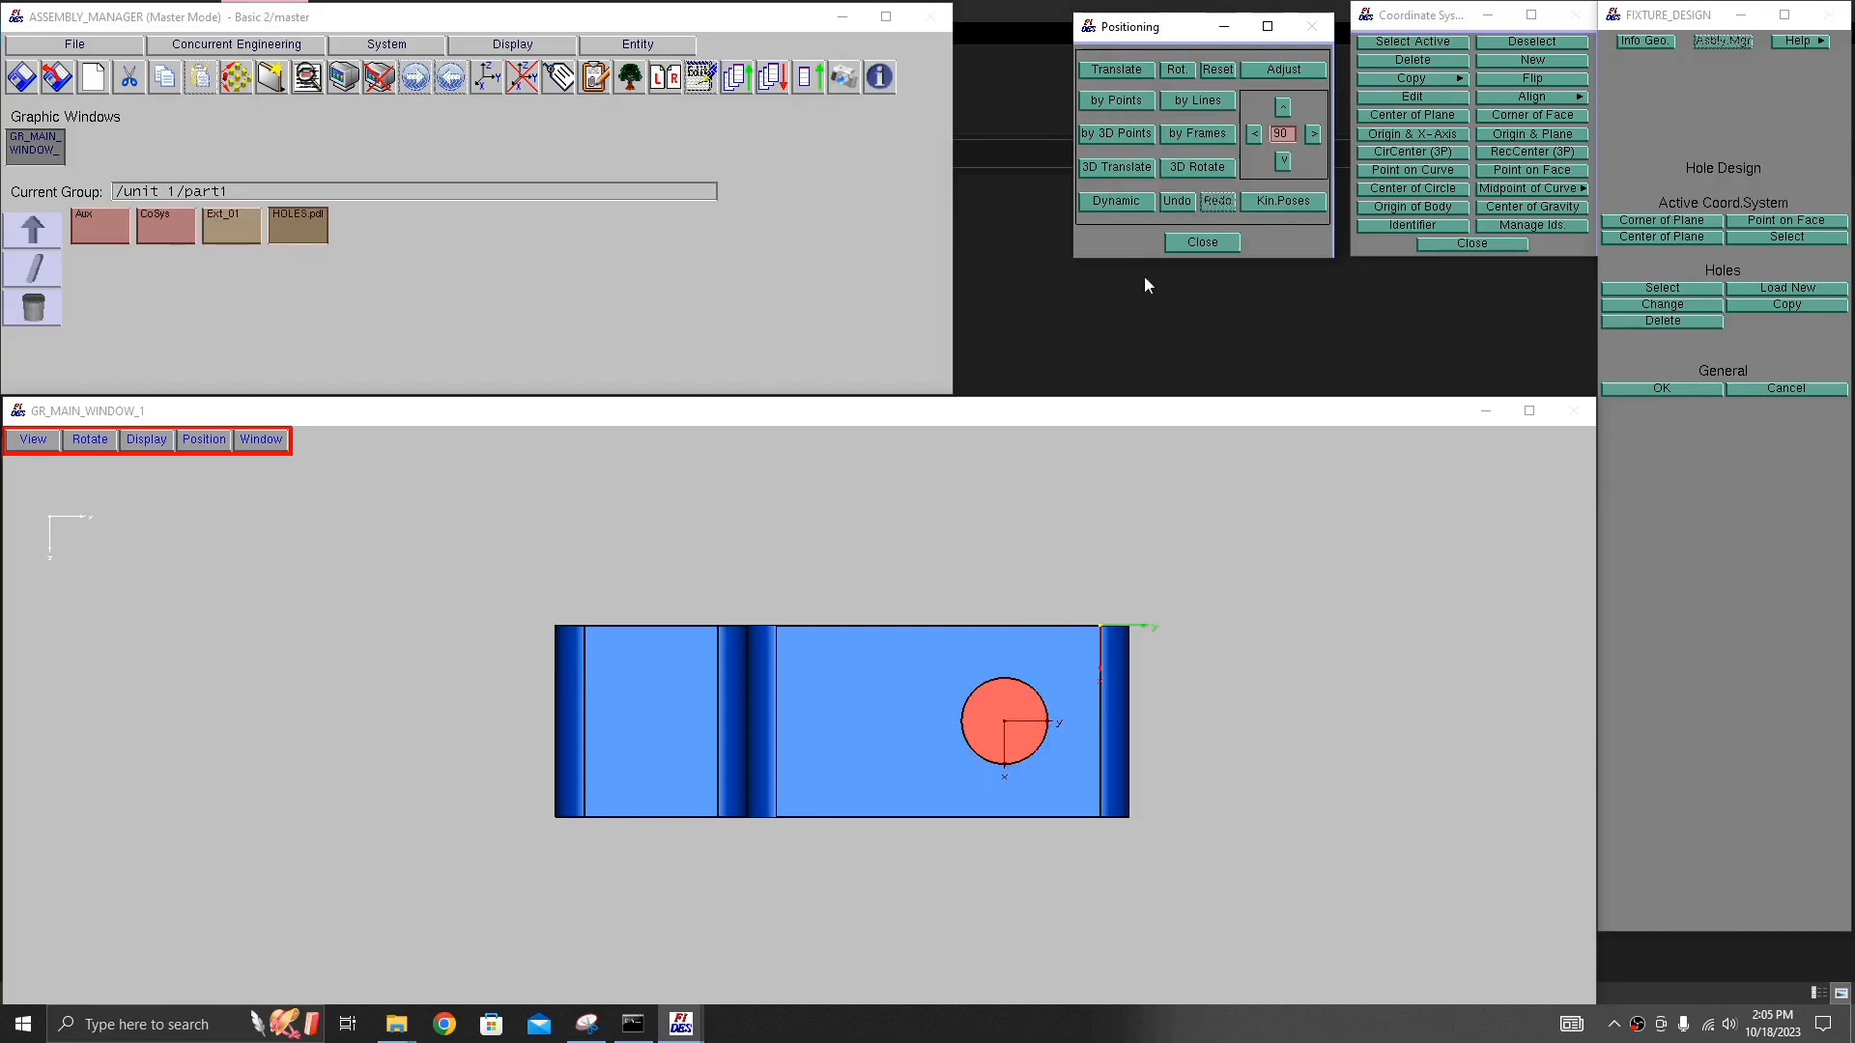
- Complete the hole design so the positioned hole is cut through part1's horizontal leg
middle_drag(960, 710, 970, 536)
middle_drag(1119, 673, 1386, 606)
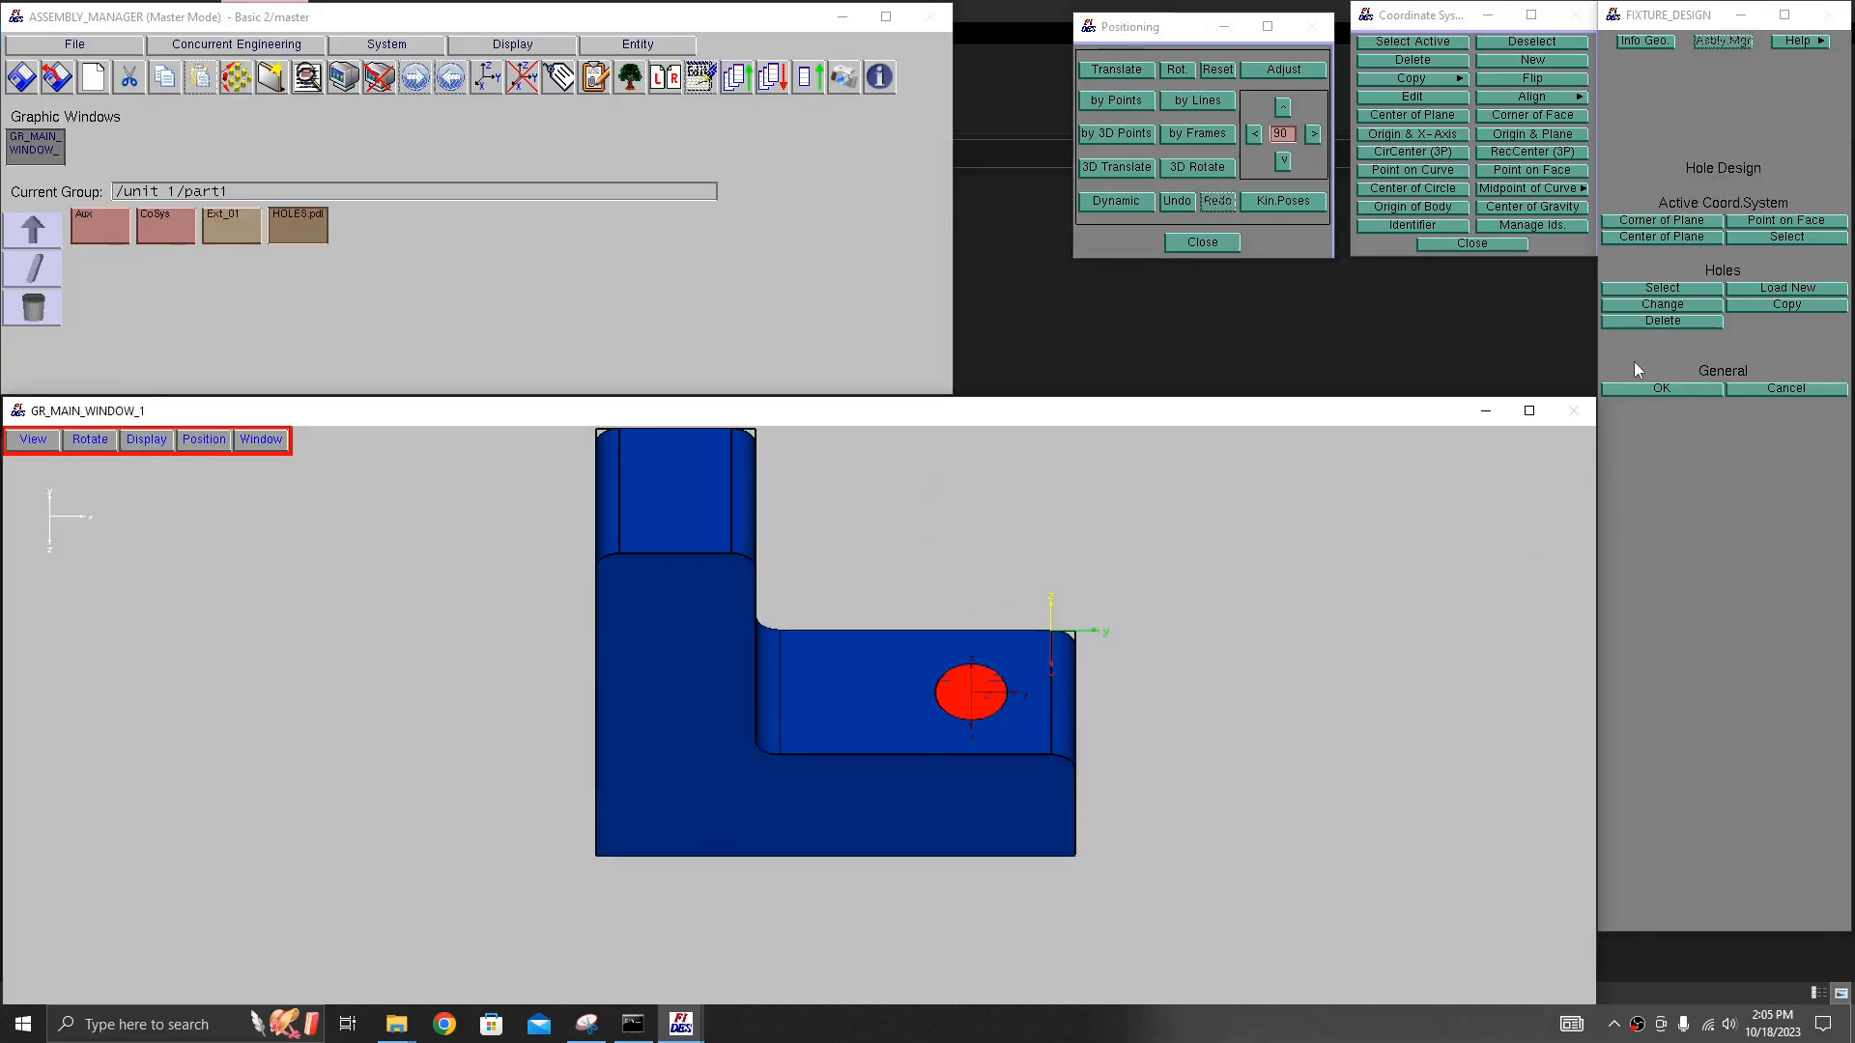
click(1662, 388)
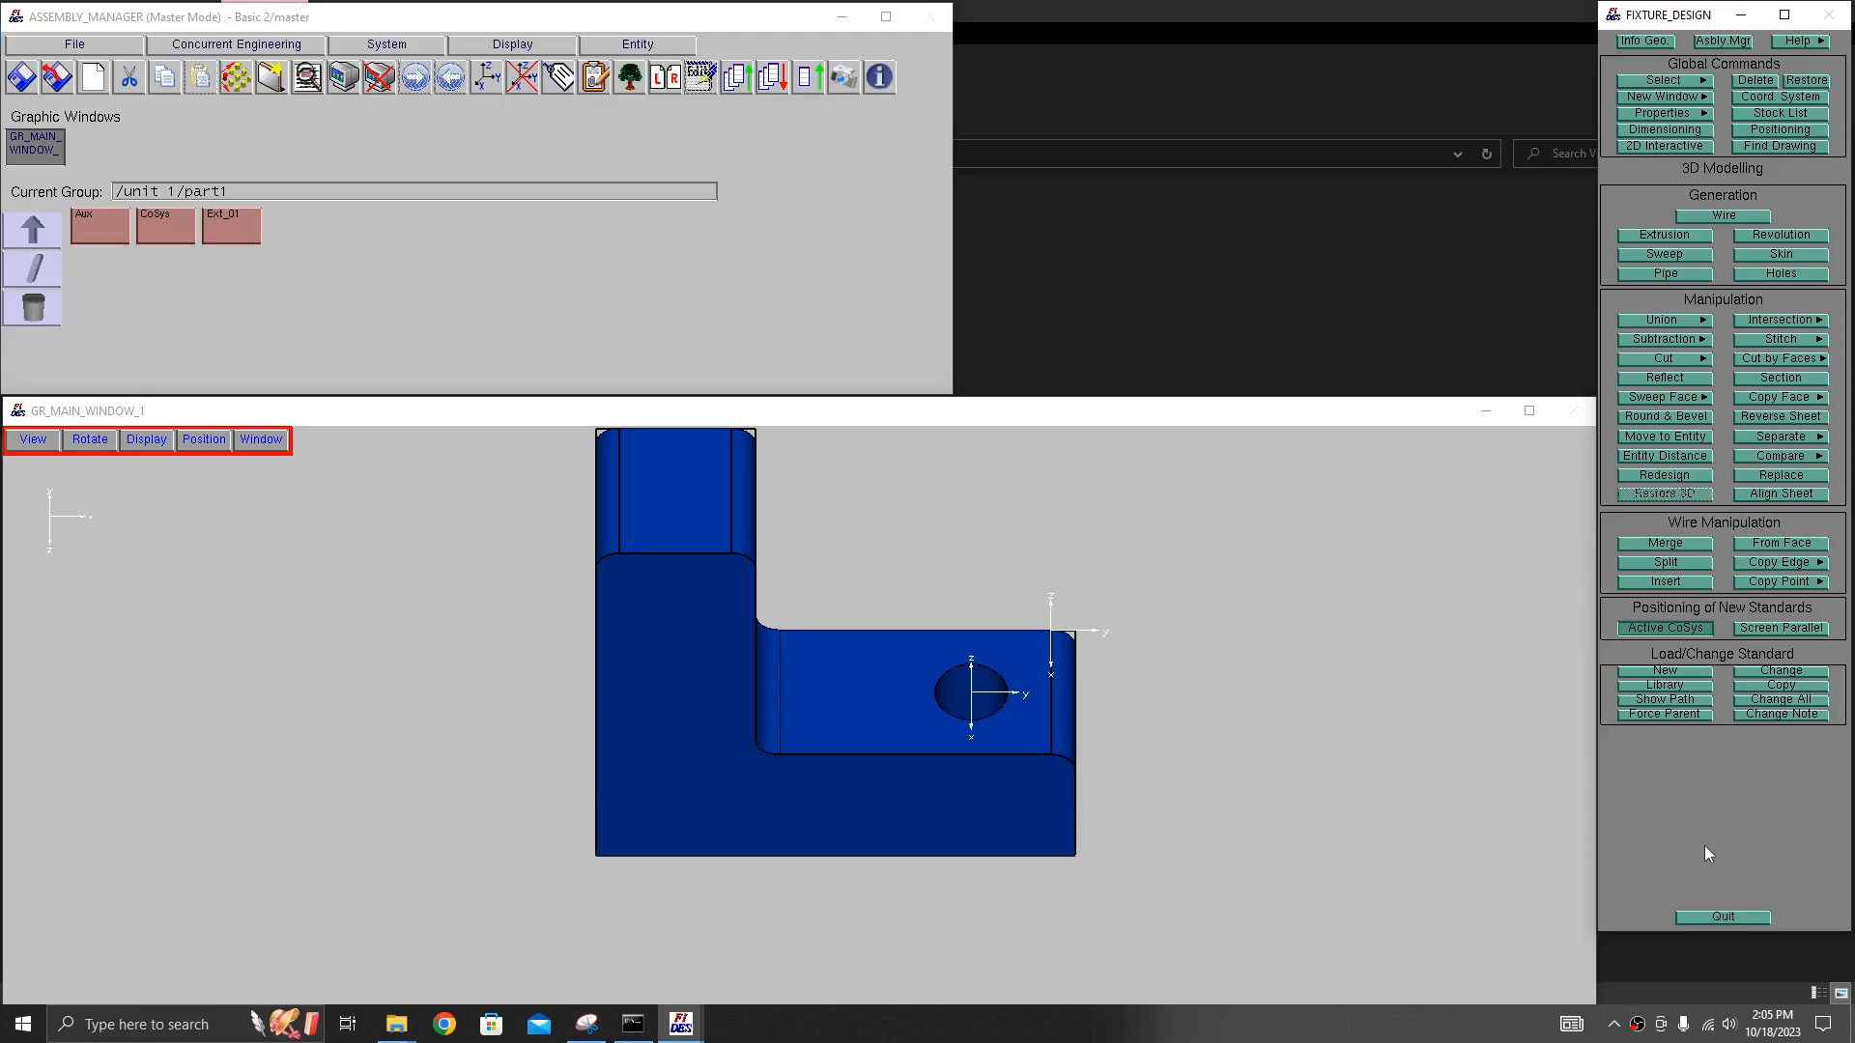
- Start a redesign of part1's solid and open its Hole feature from the design history for editing
middle_drag(958, 558, 1142, 640)
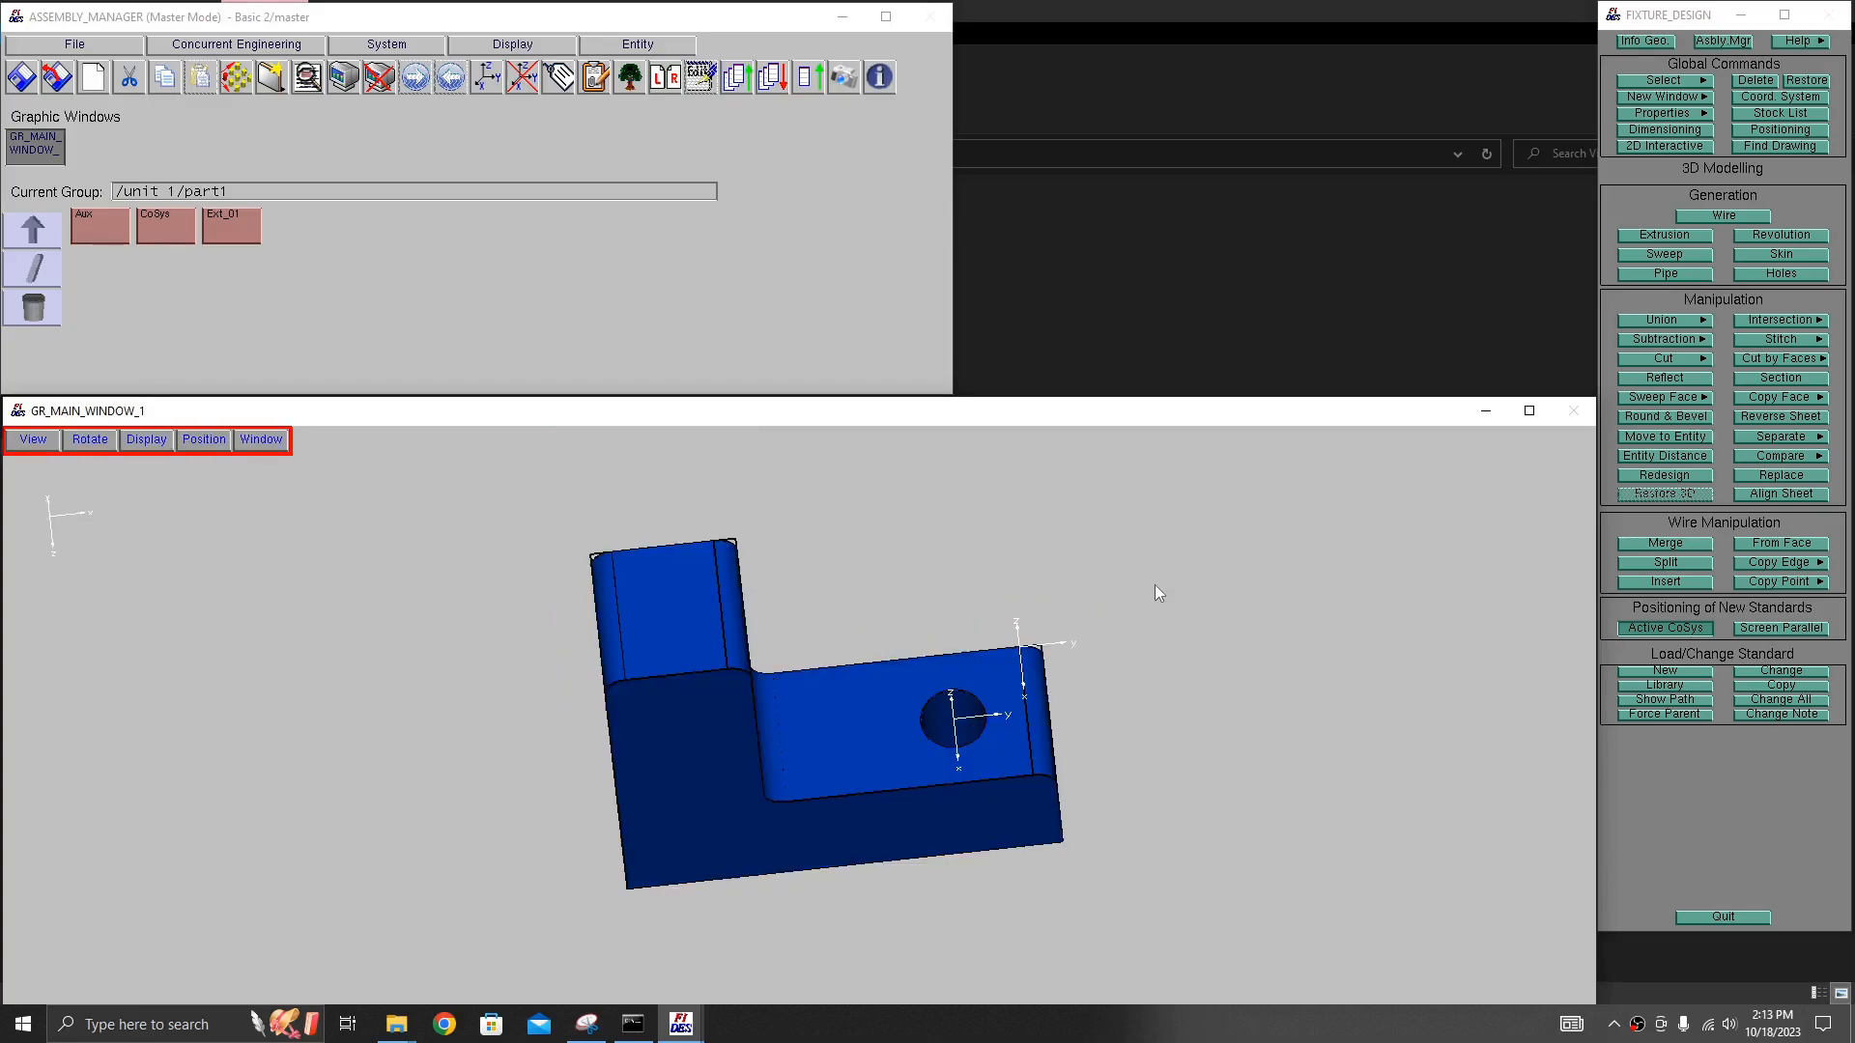
middle_drag(993, 618, 1016, 576)
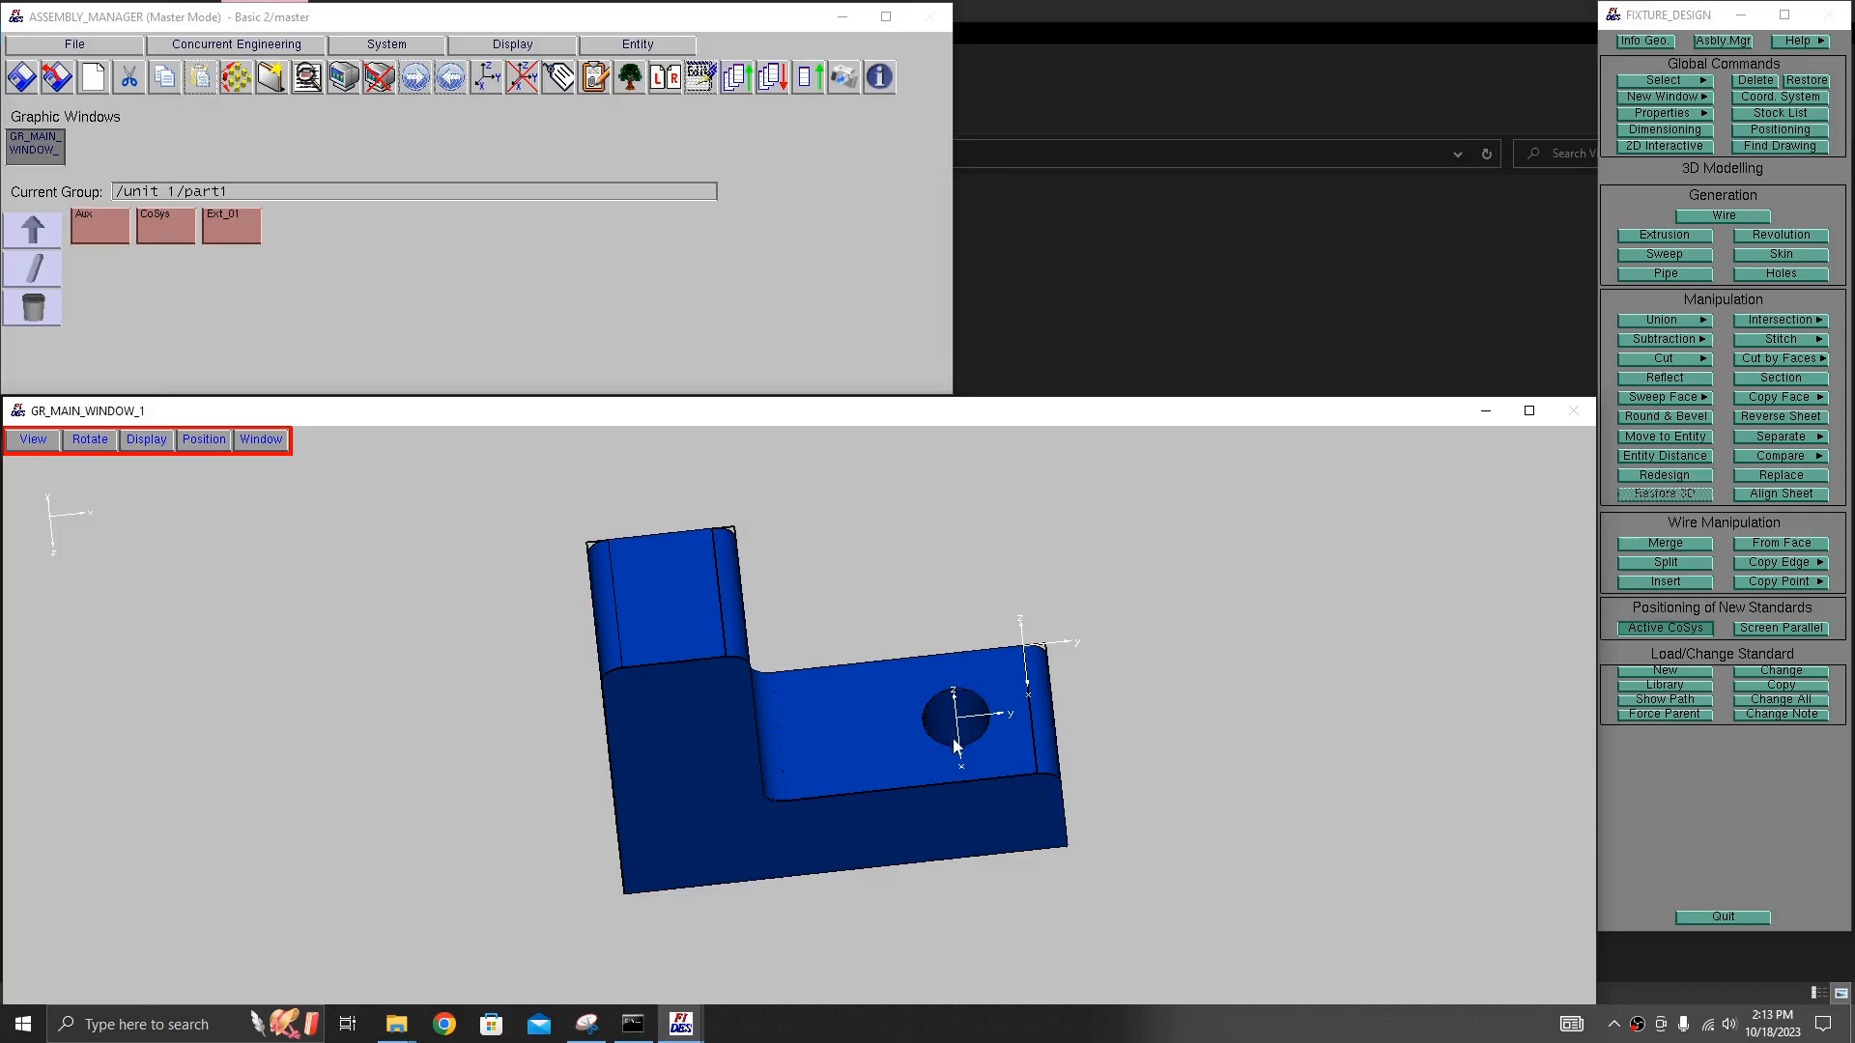
middle_drag(1169, 667, 1219, 669)
middle_drag(1057, 593, 1046, 620)
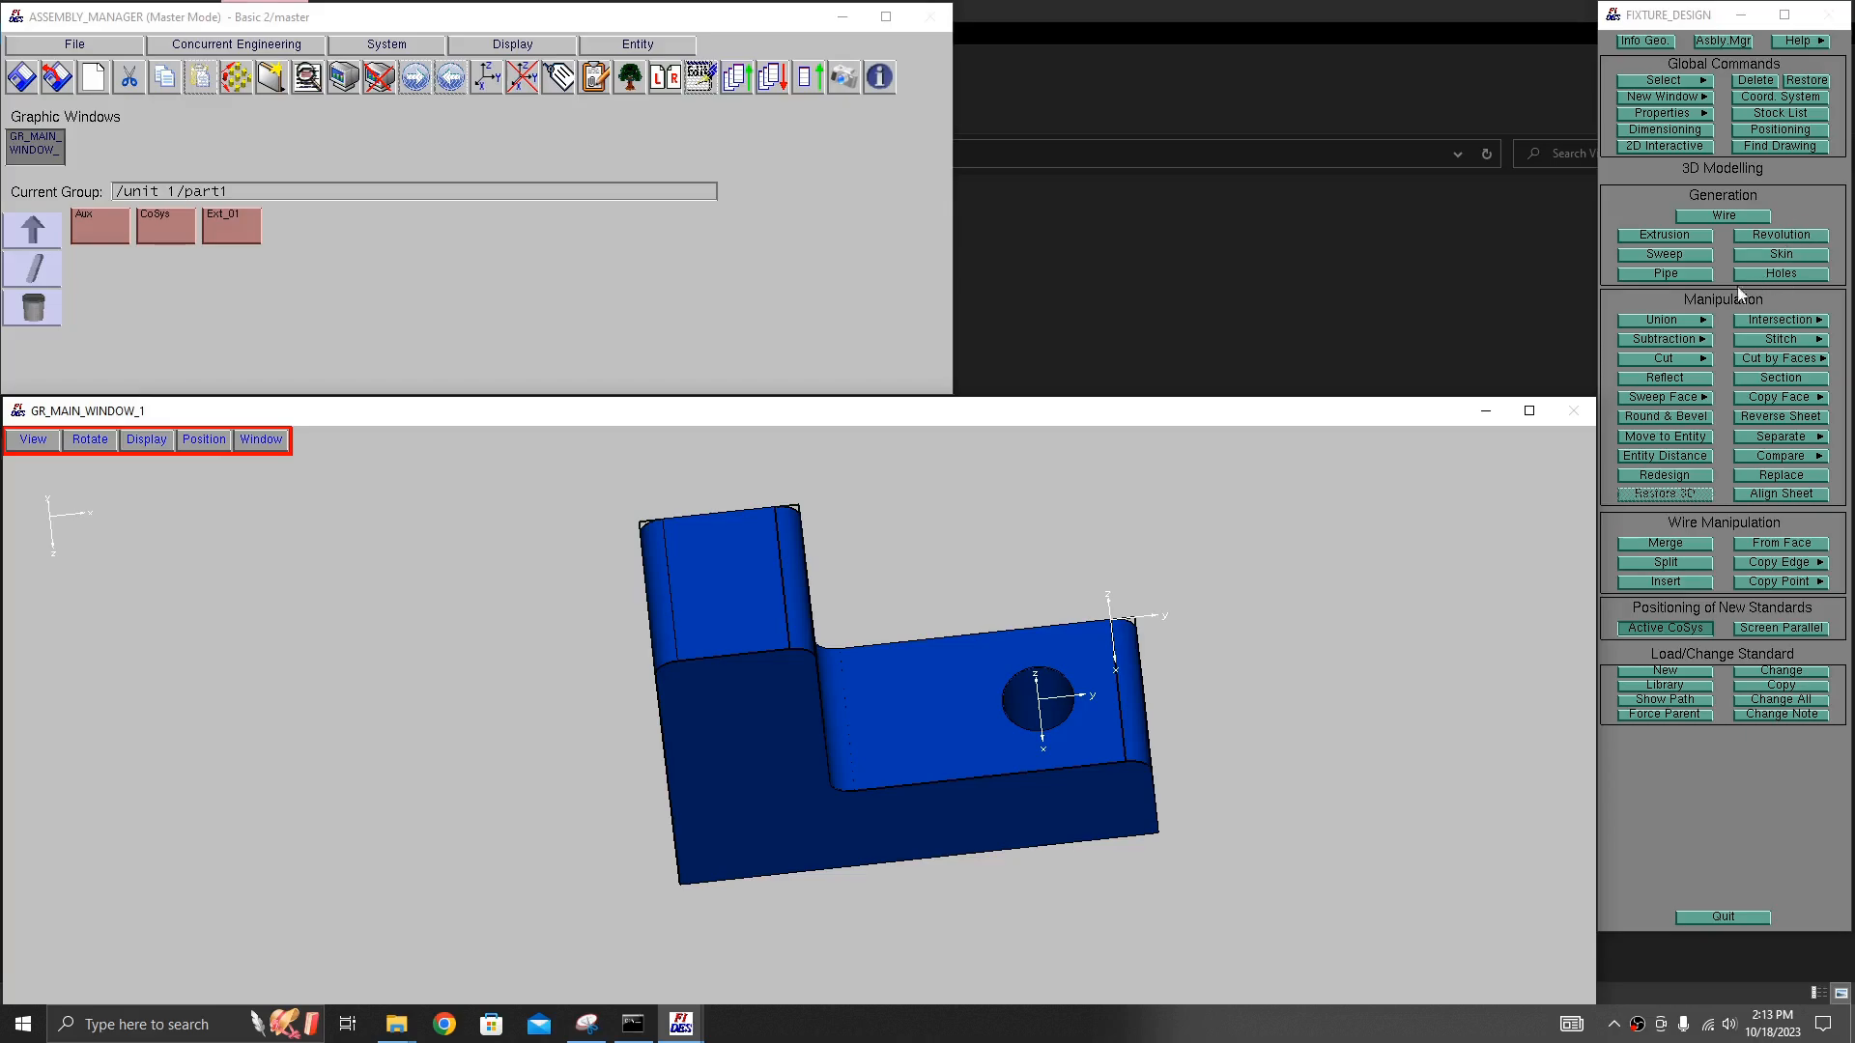
middle_drag(990, 647, 920, 688)
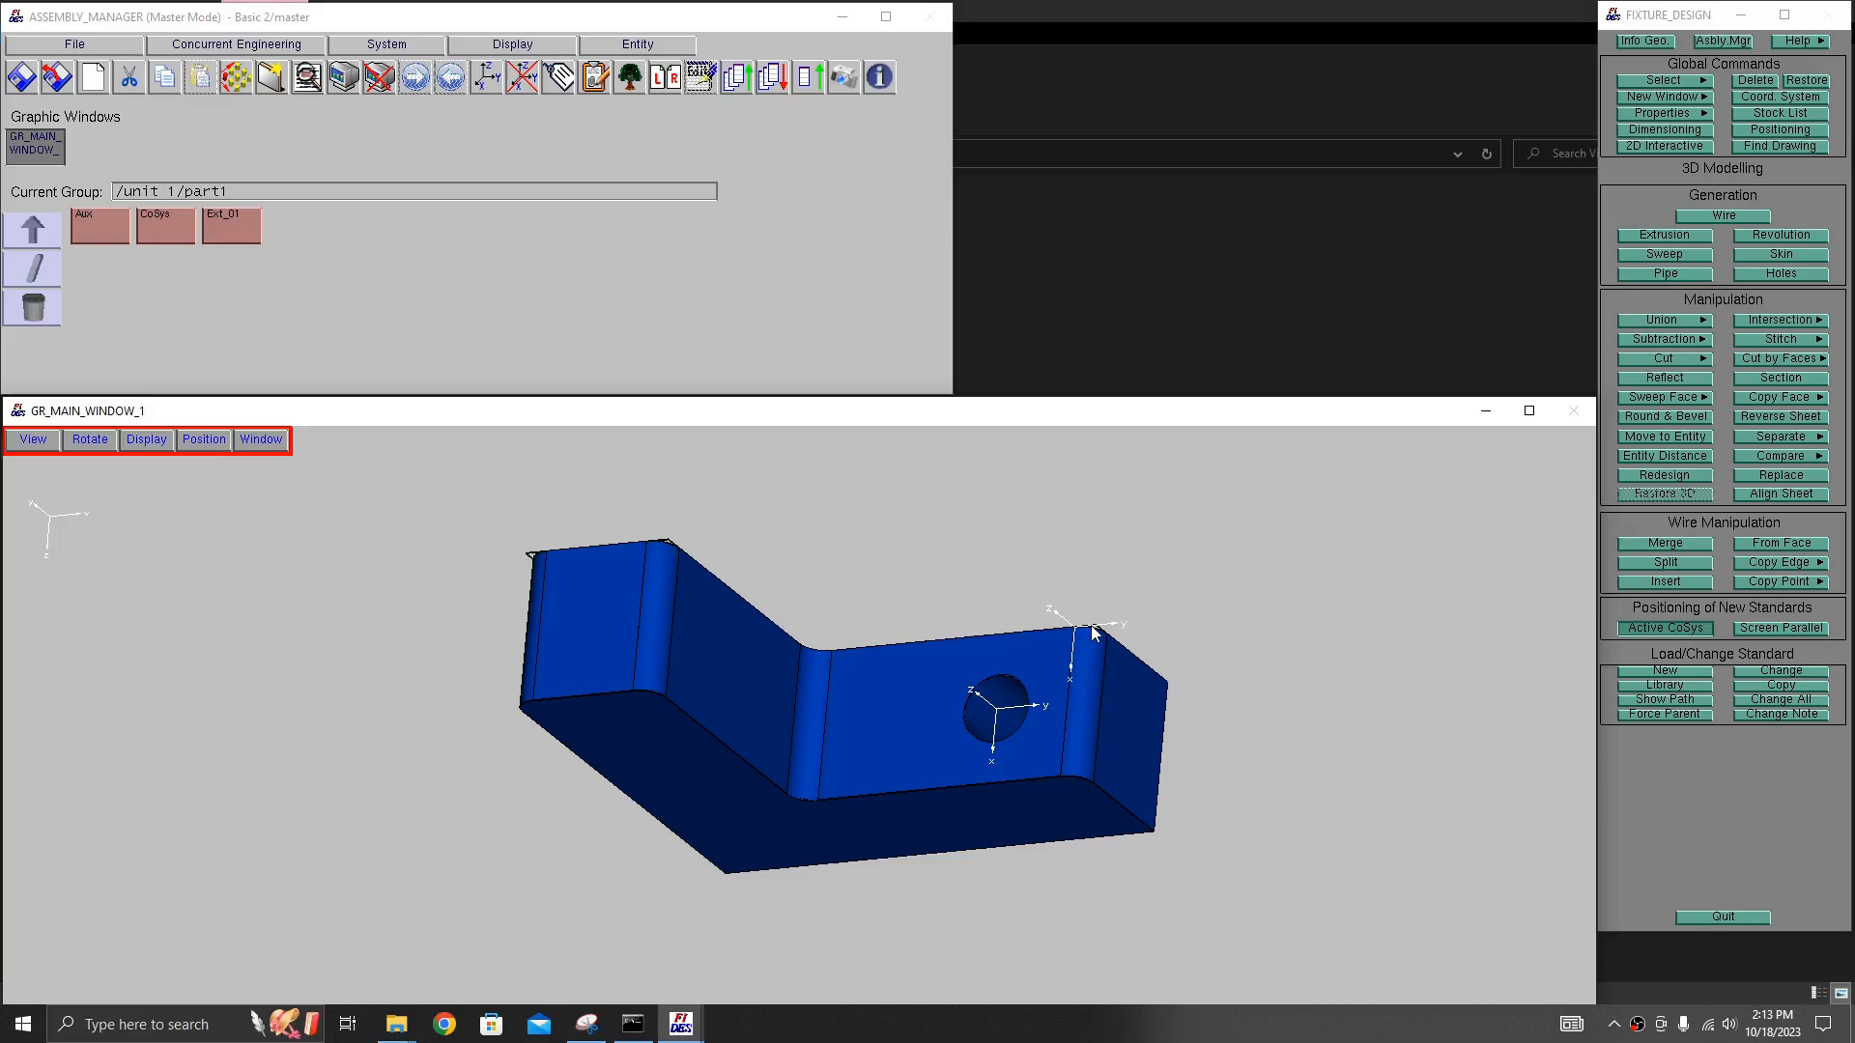
middle_drag(940, 650, 1001, 653)
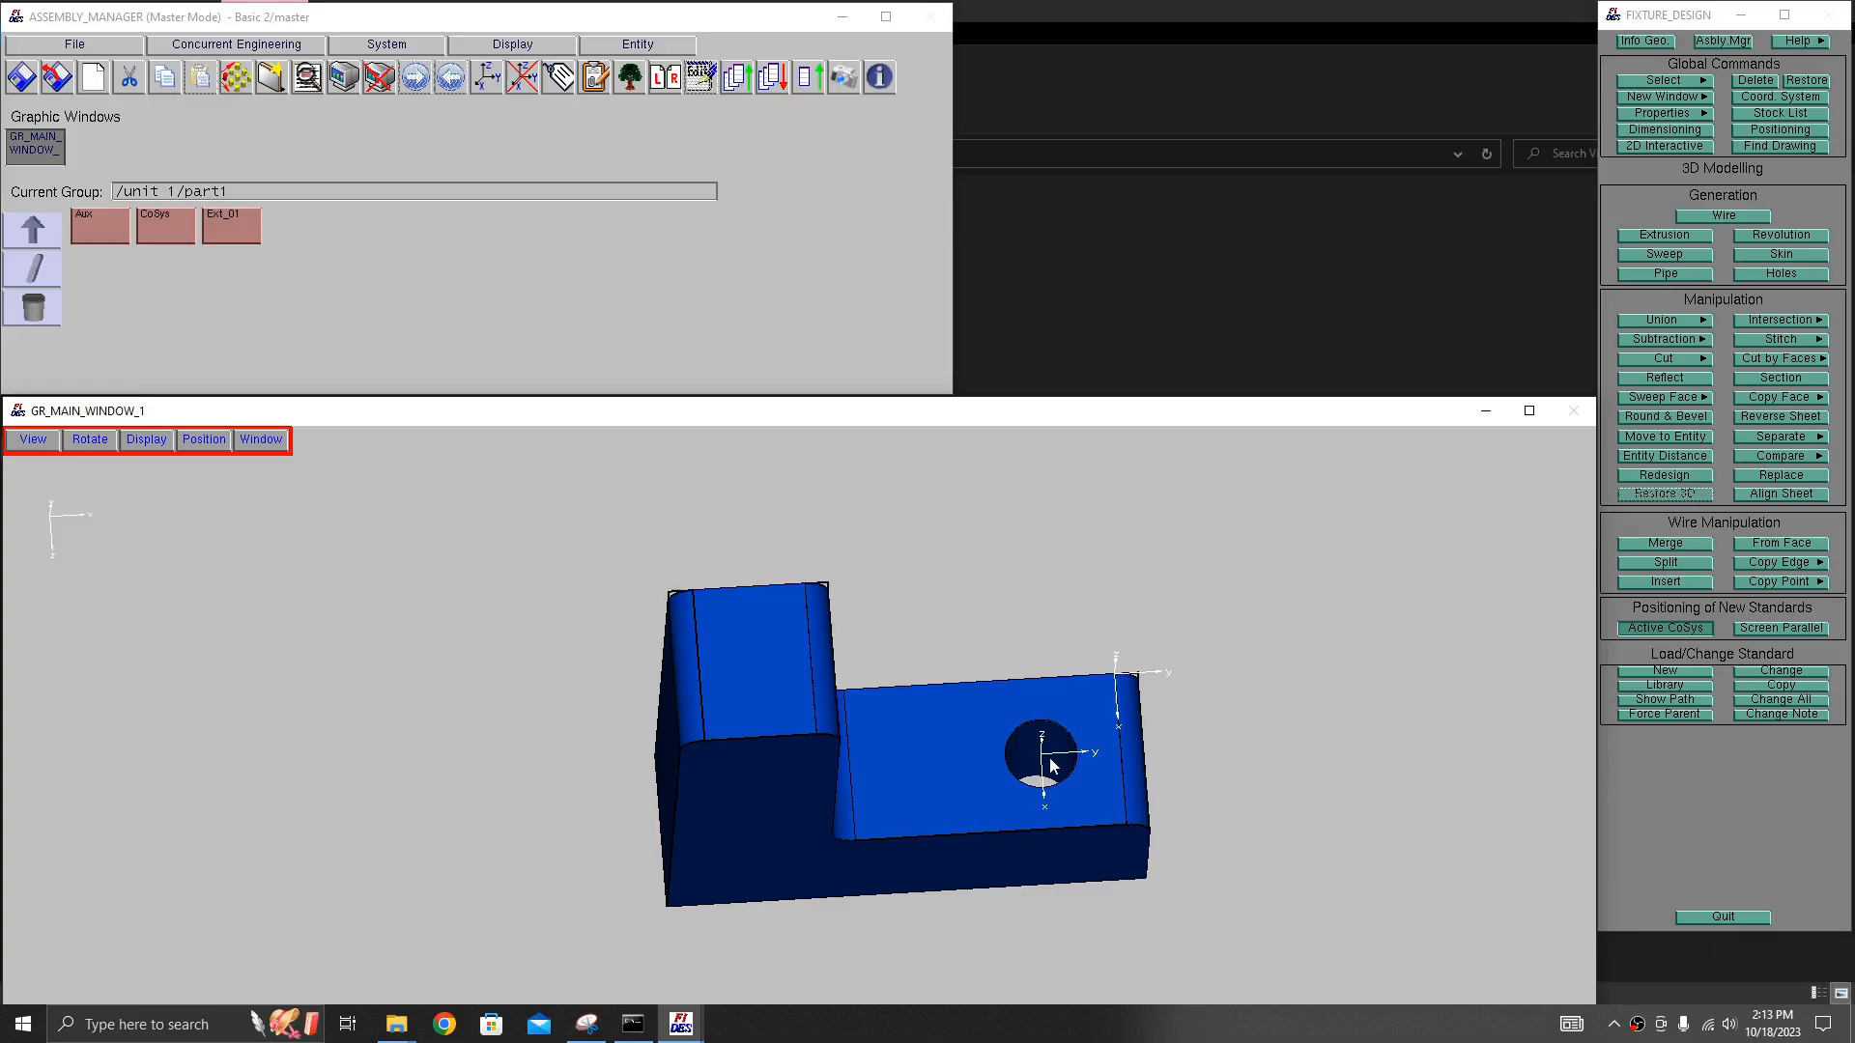
click(1666, 475)
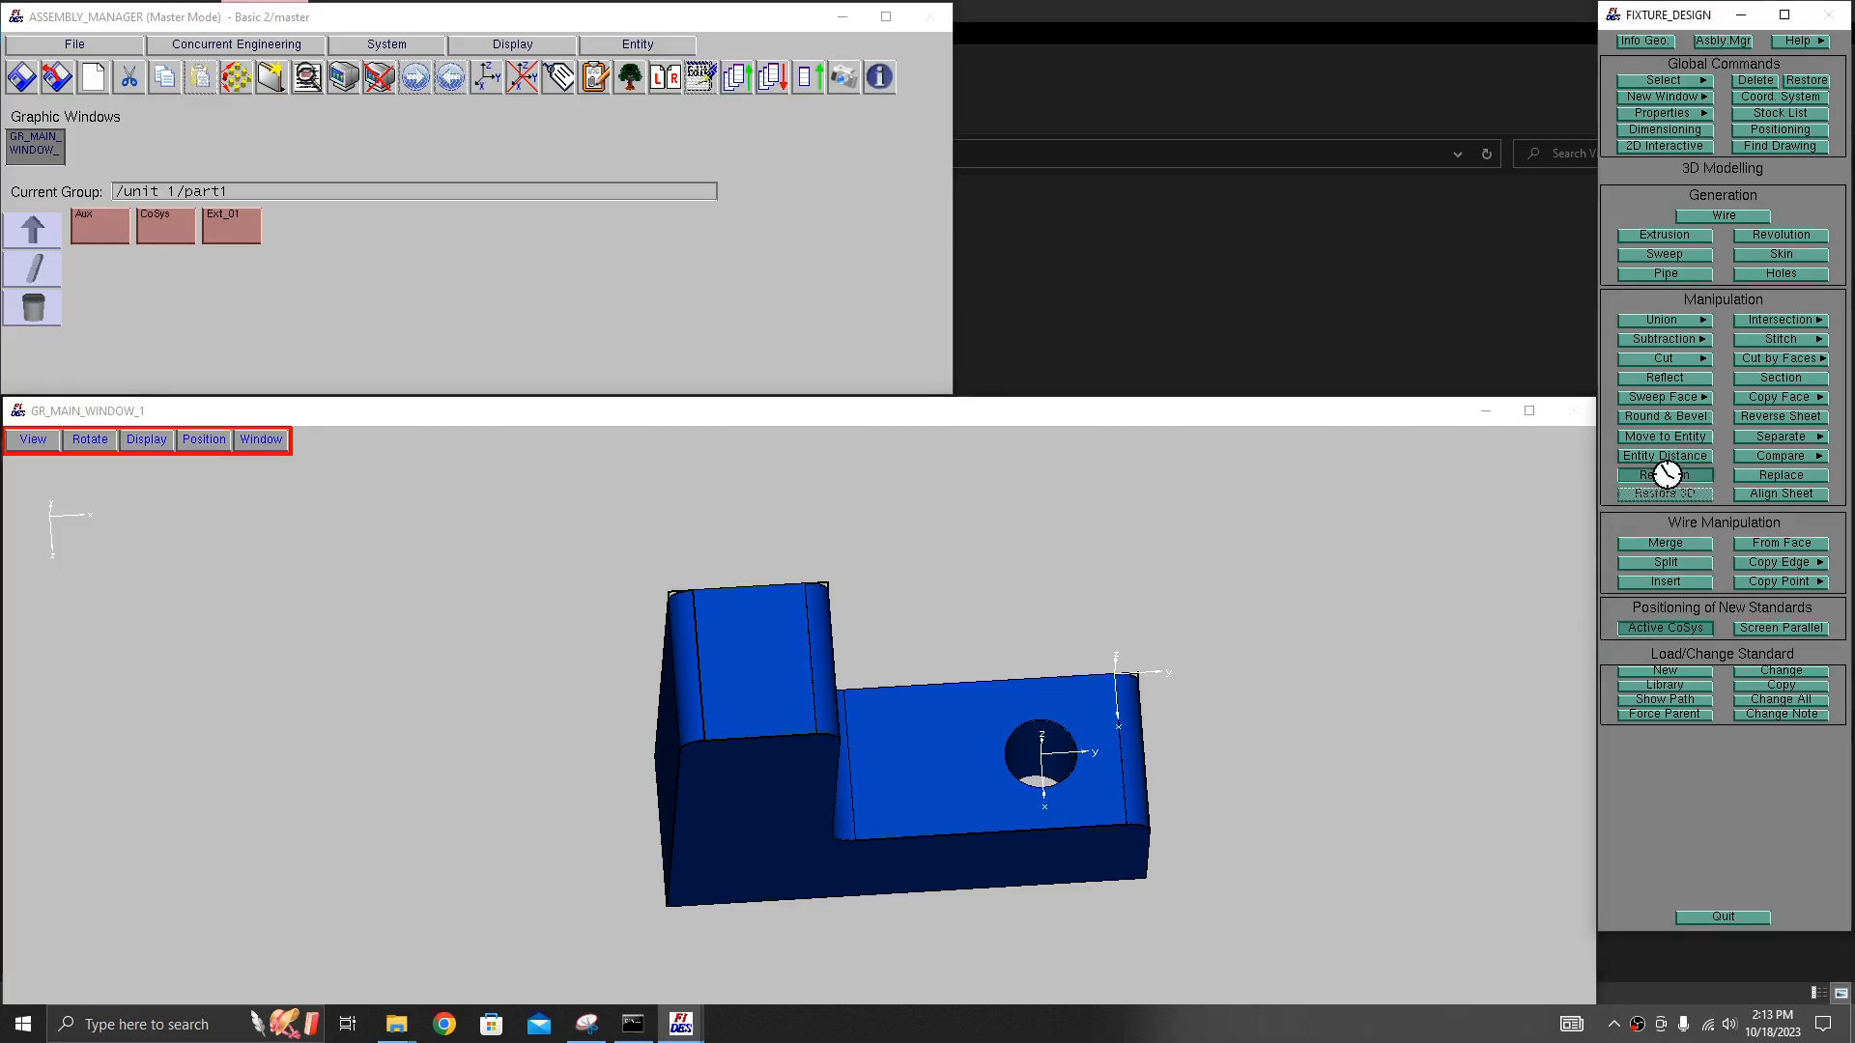
click(943, 753)
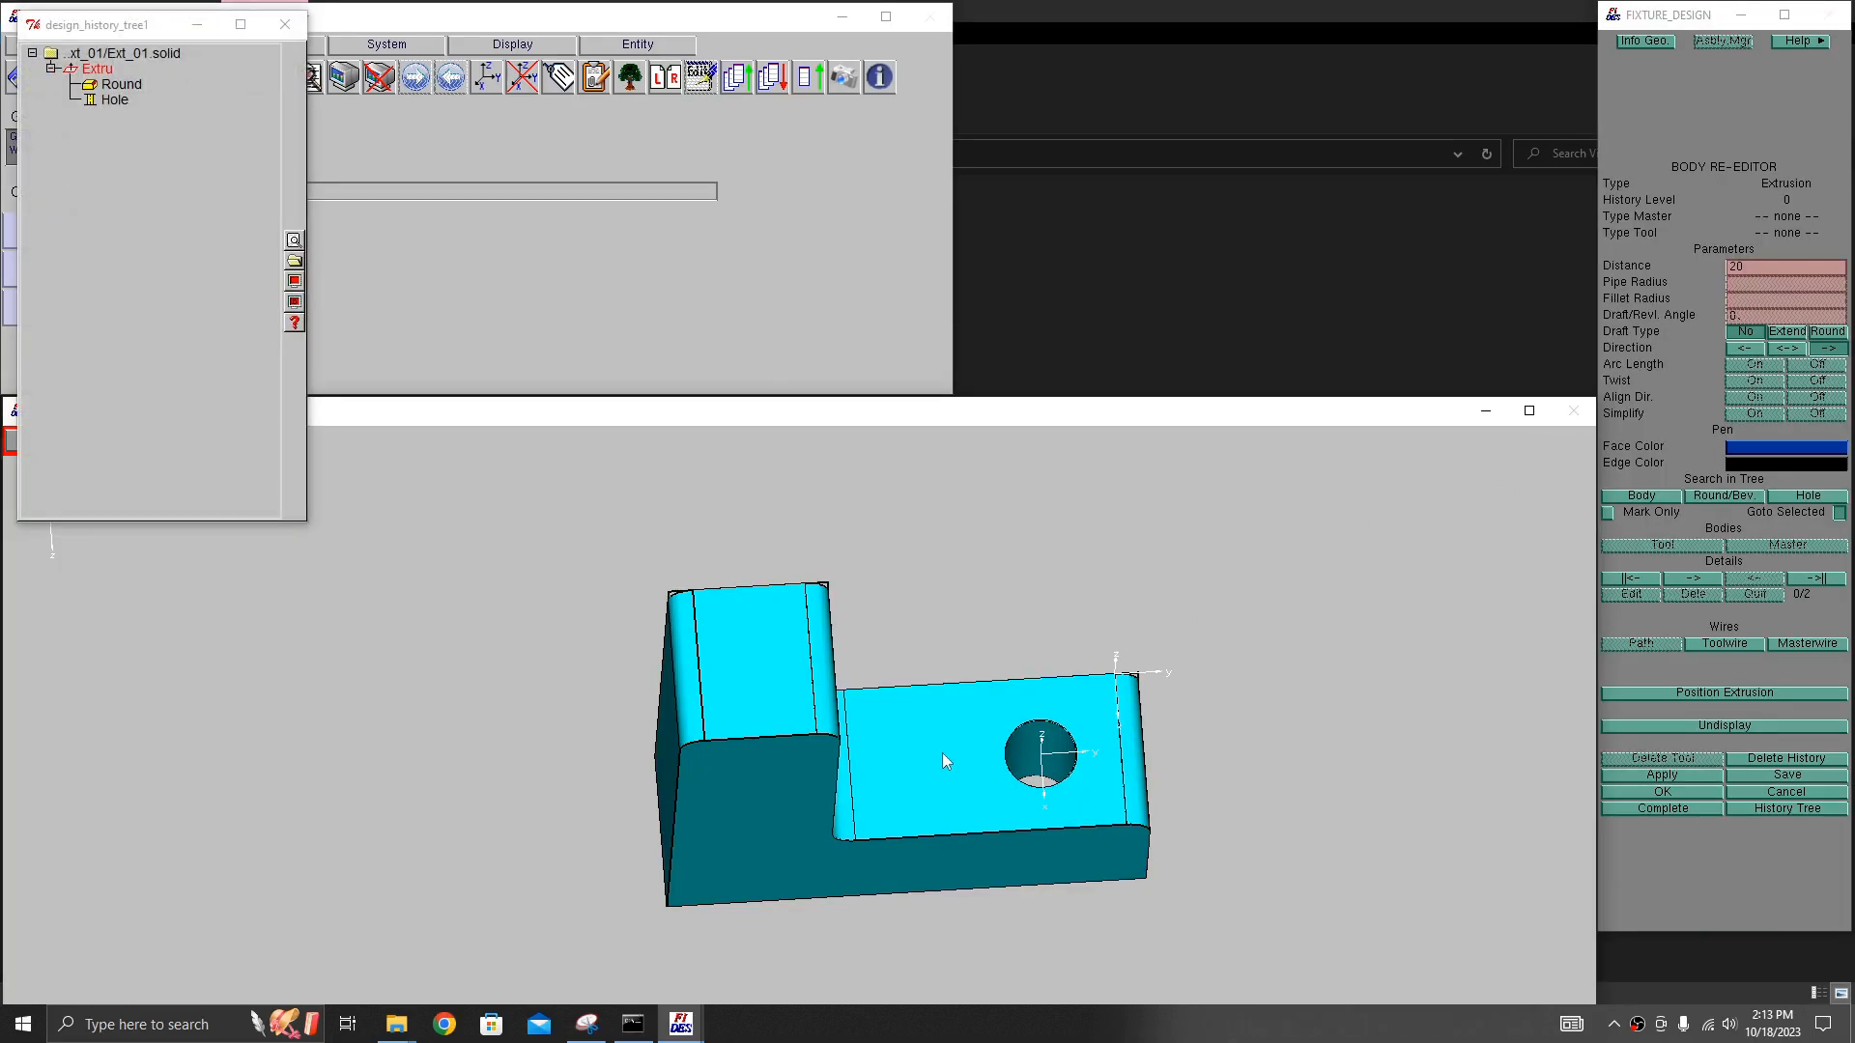
click(118, 102)
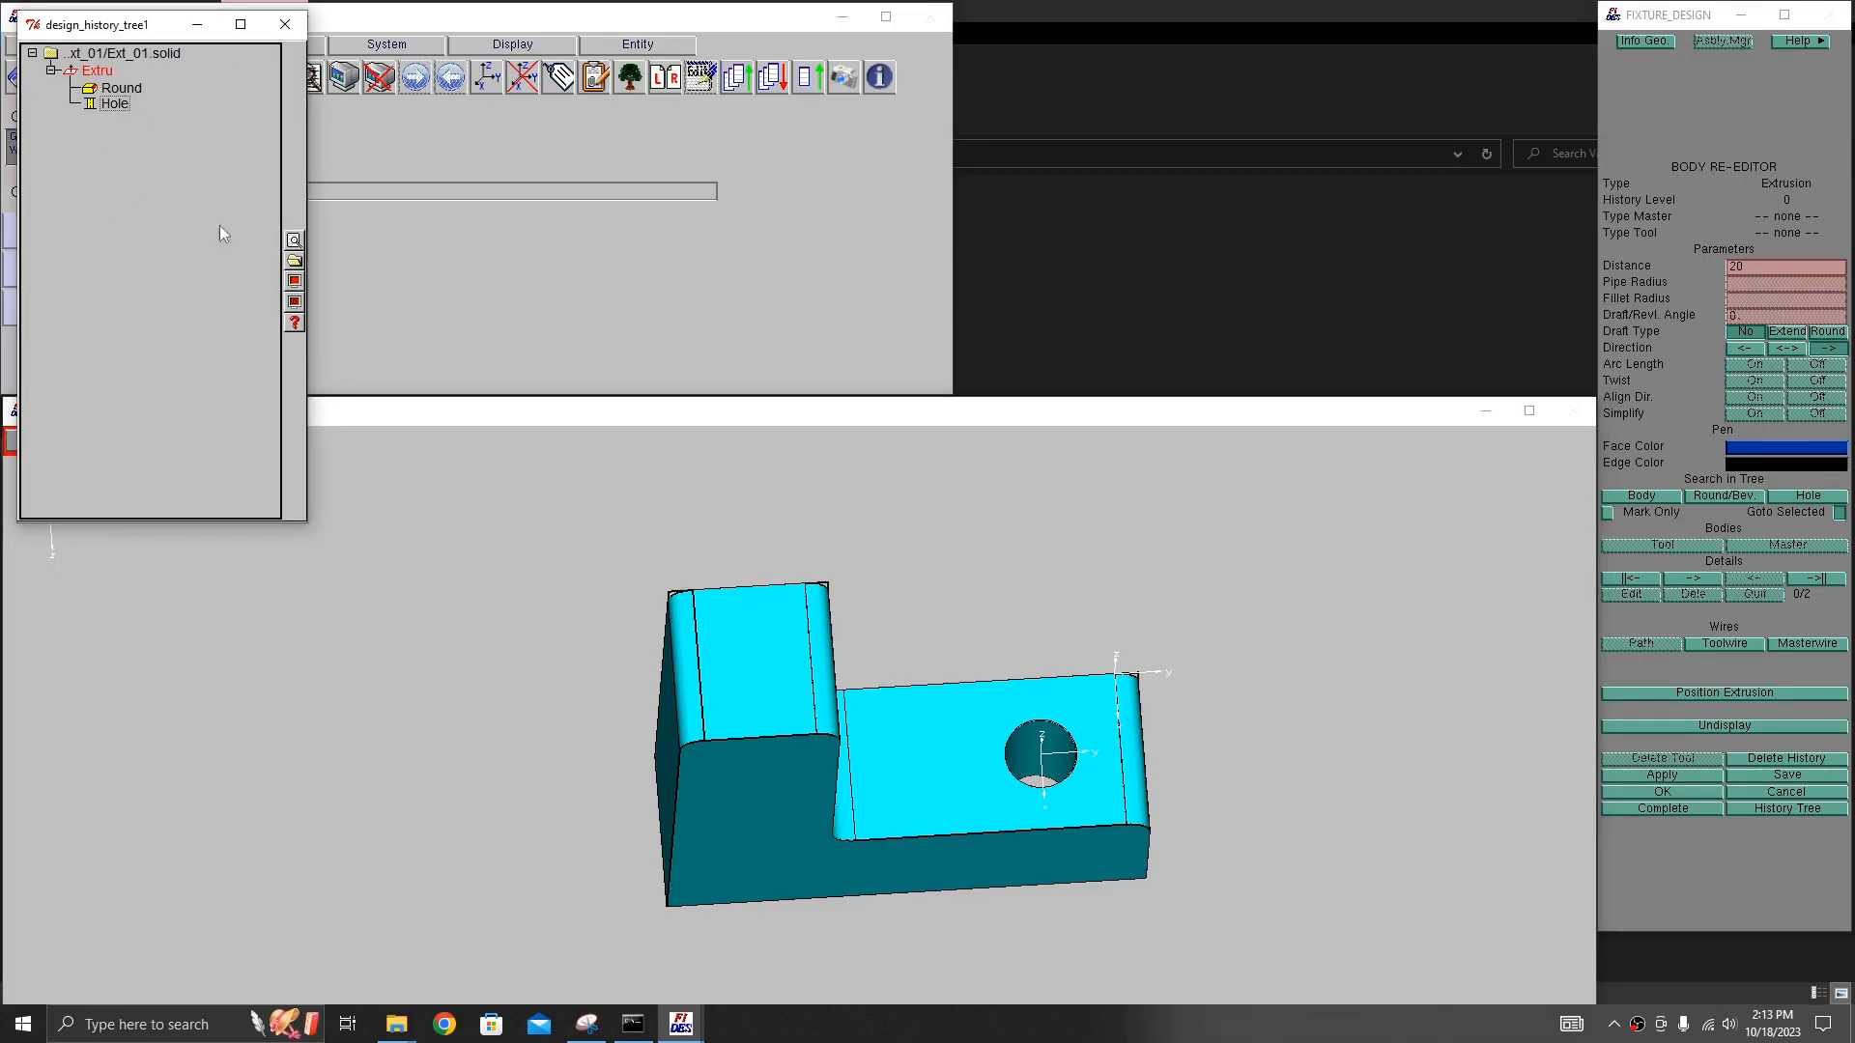
click(295, 262)
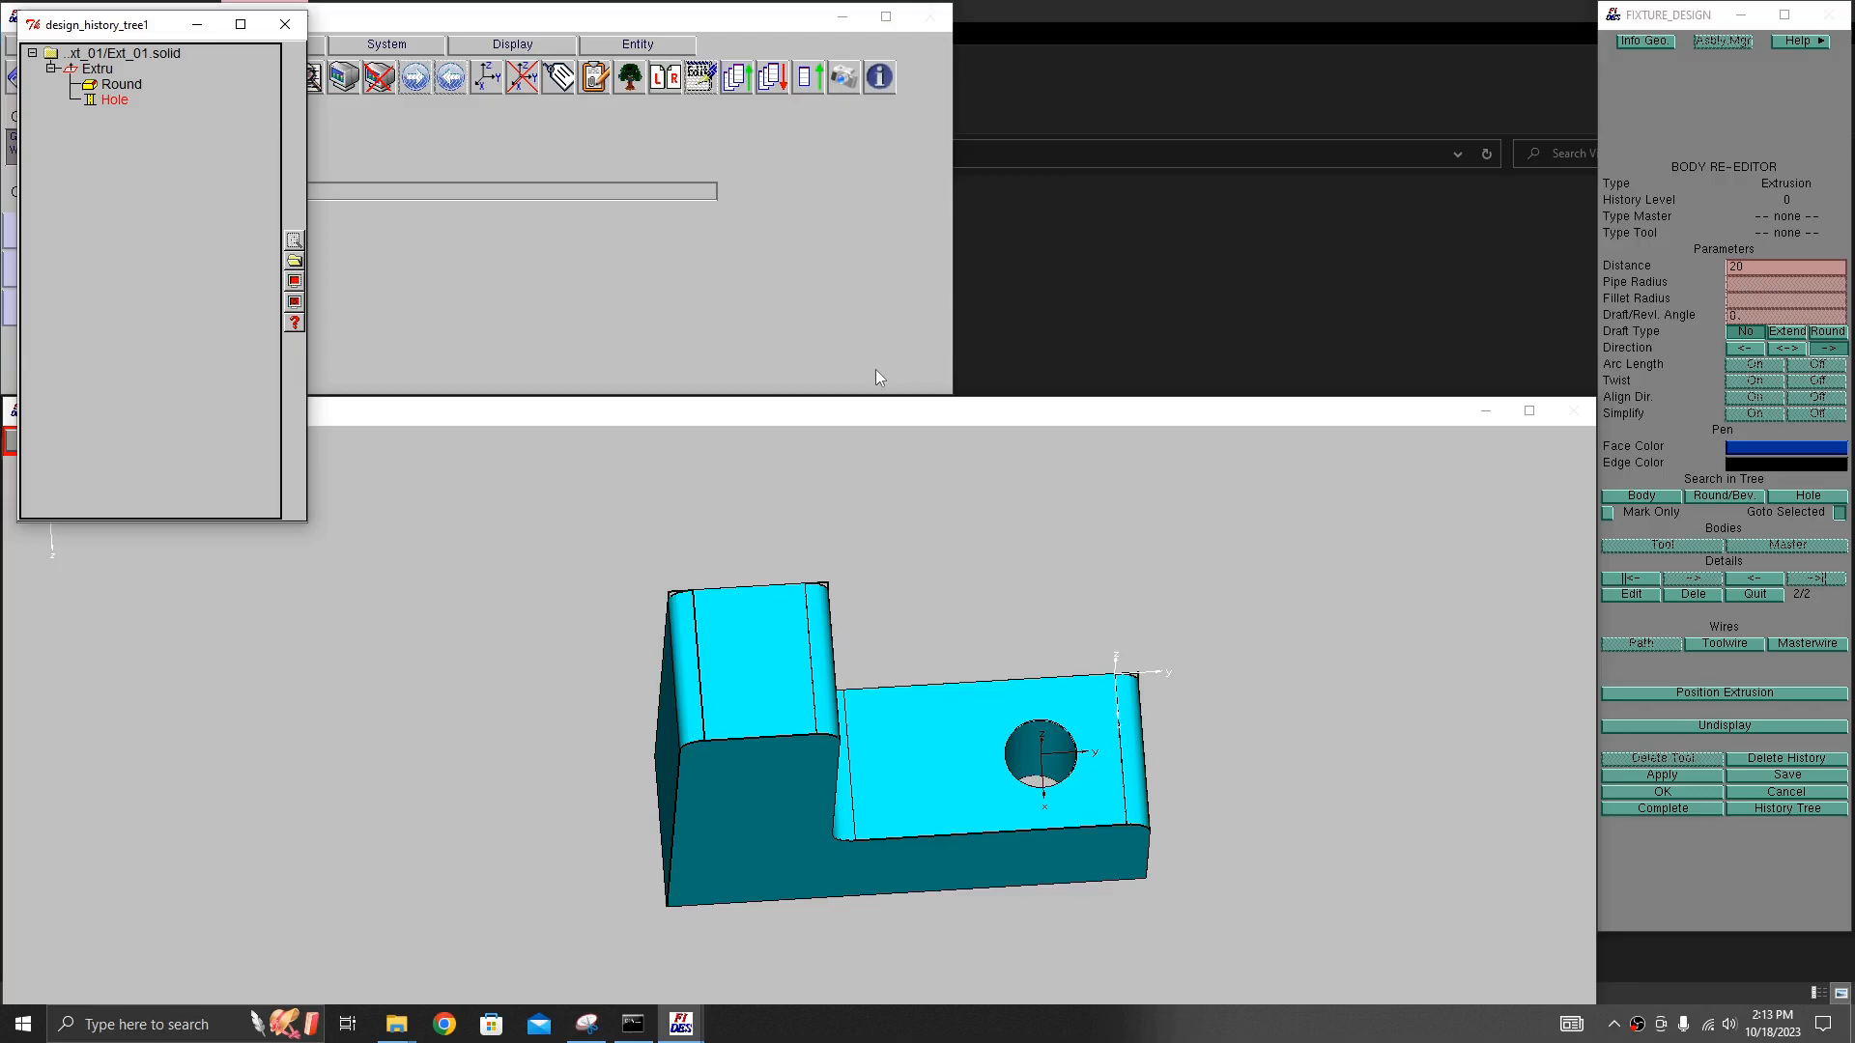
click(1631, 594)
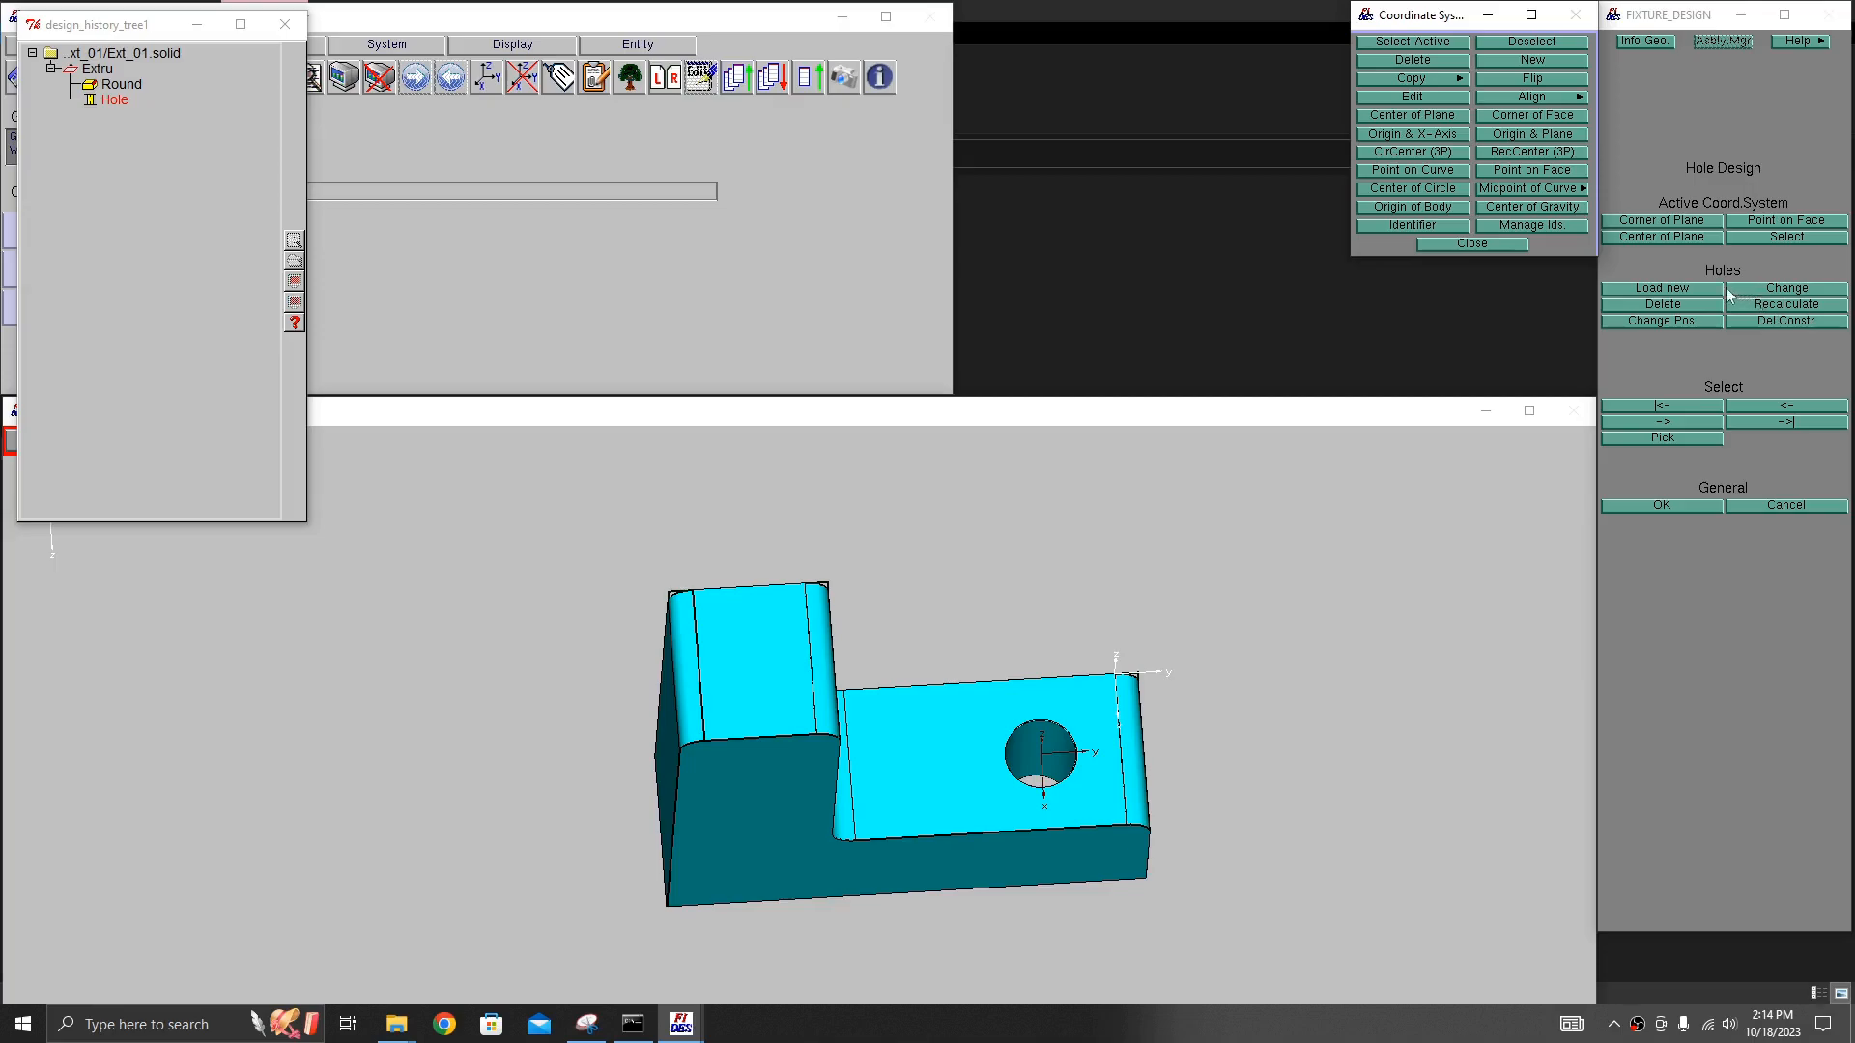
- Change the hole to an X-Y pattern with No Y 2 and dY -15, and accept the redesign of part1
click(1788, 290)
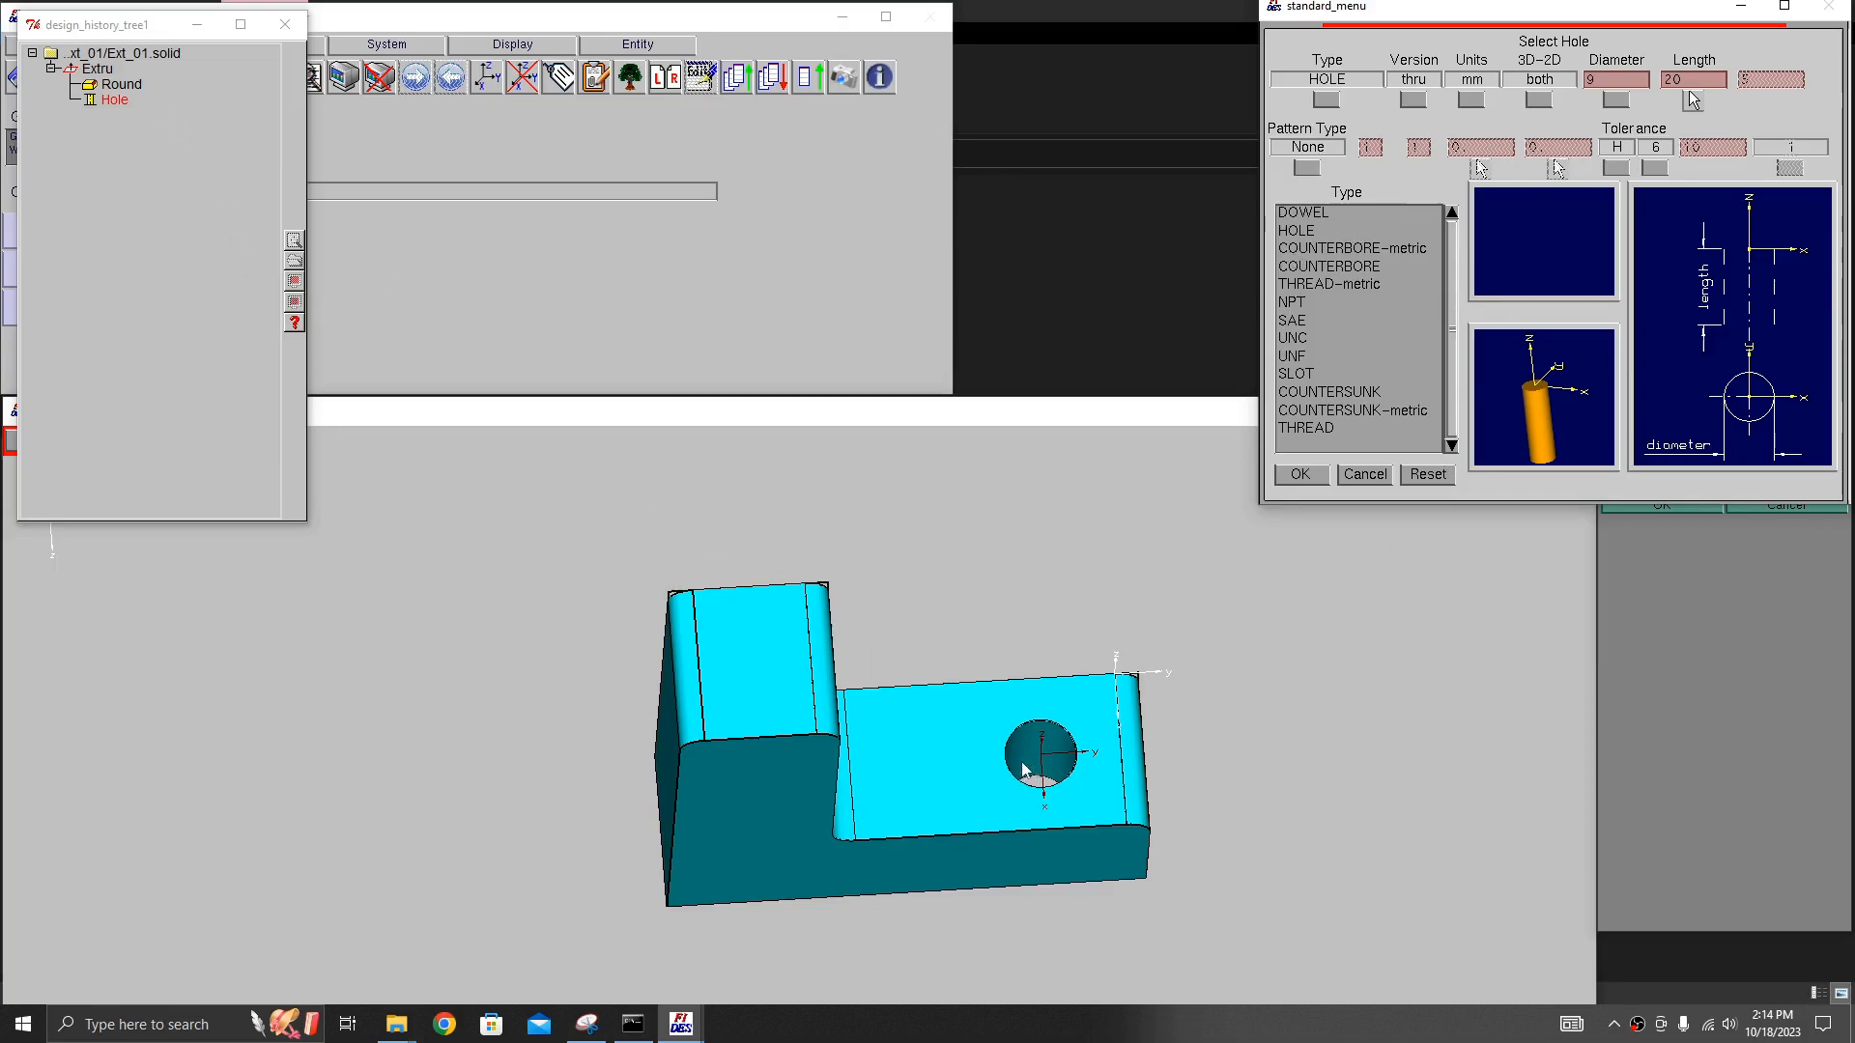
click(1309, 170)
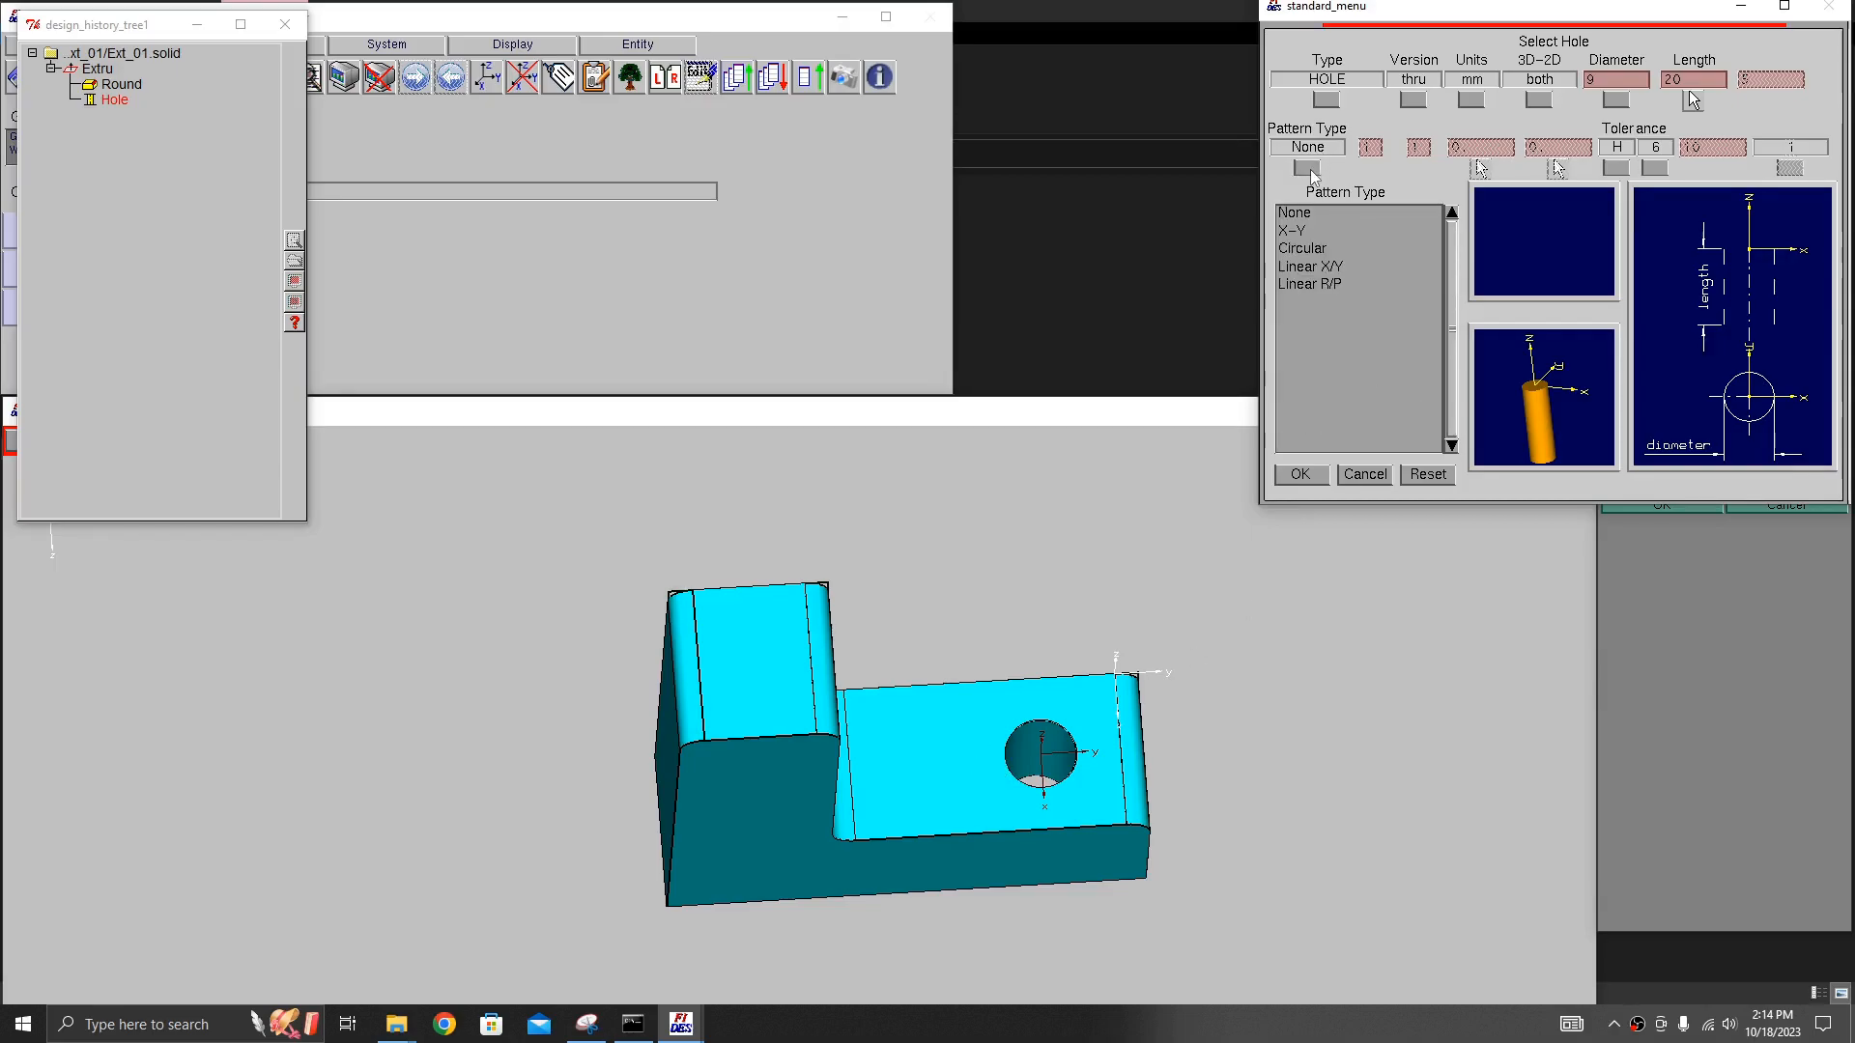
click(1302, 230)
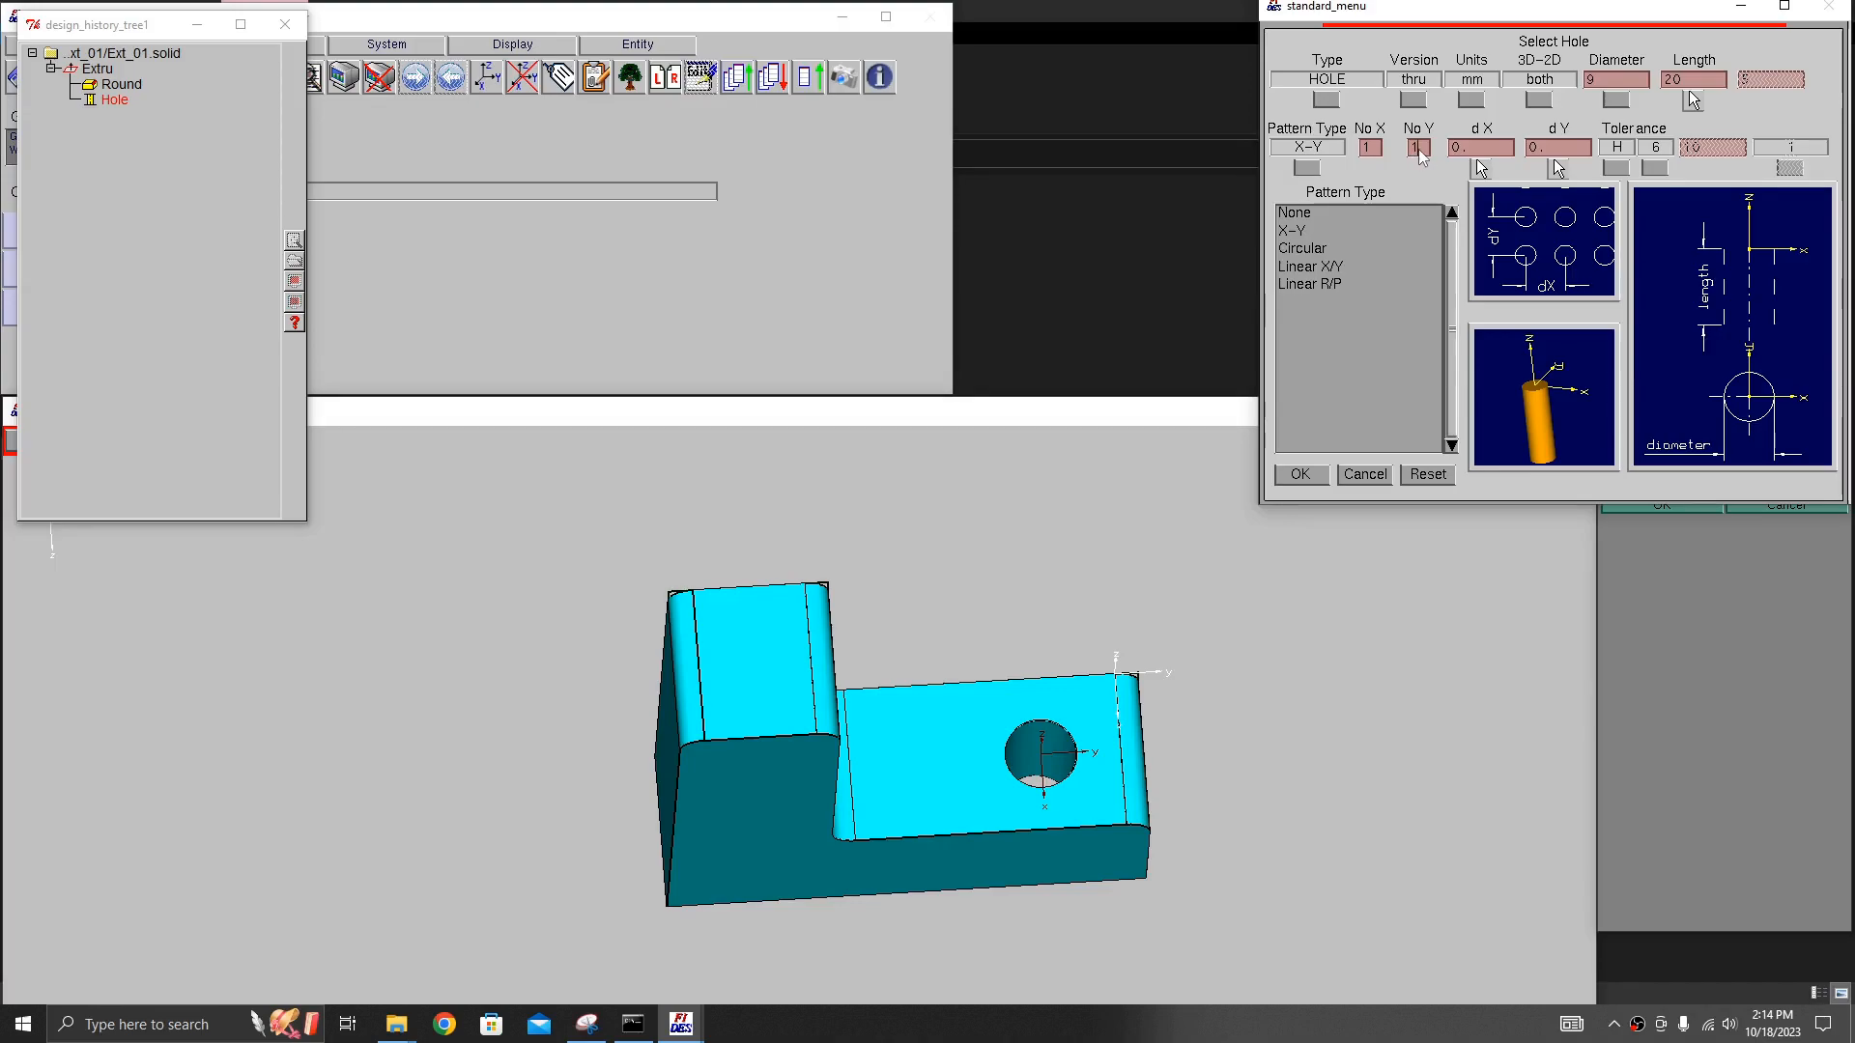
key(BackSpace)
text(2)
click(1565, 146)
text(-15)
click(1301, 475)
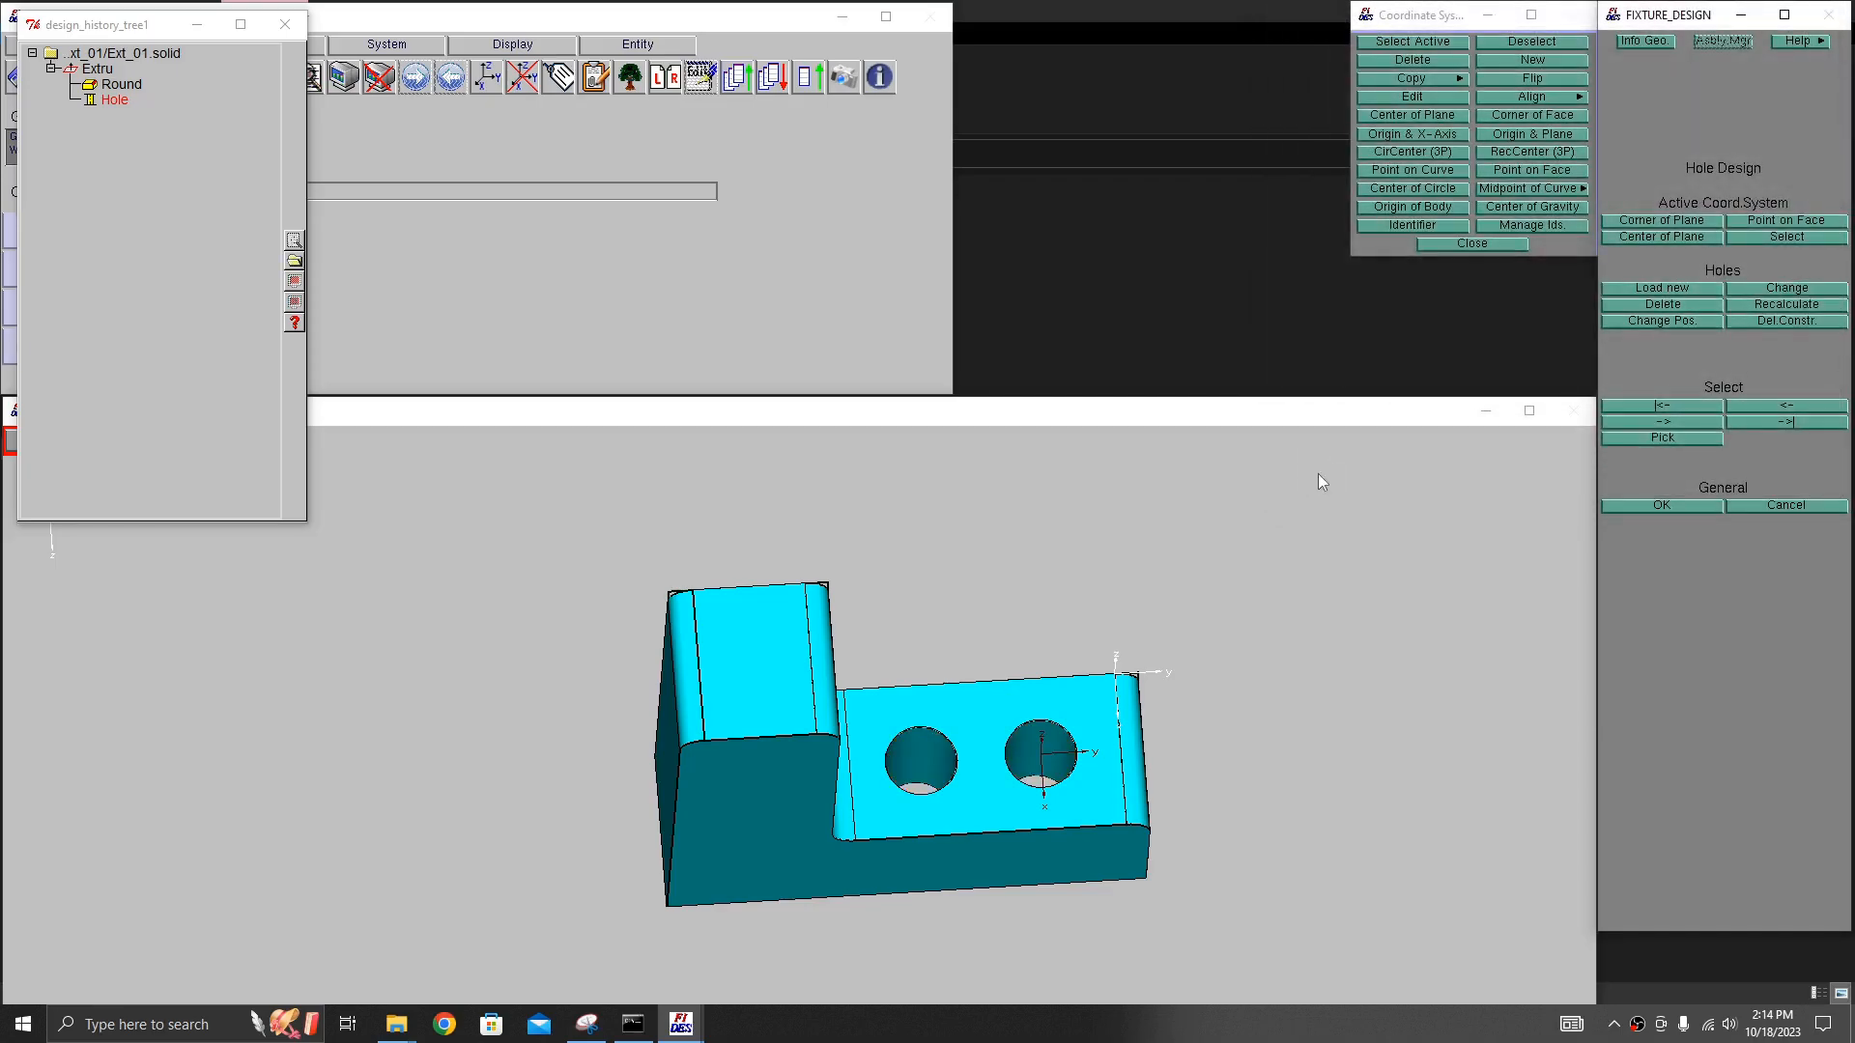
click(1669, 506)
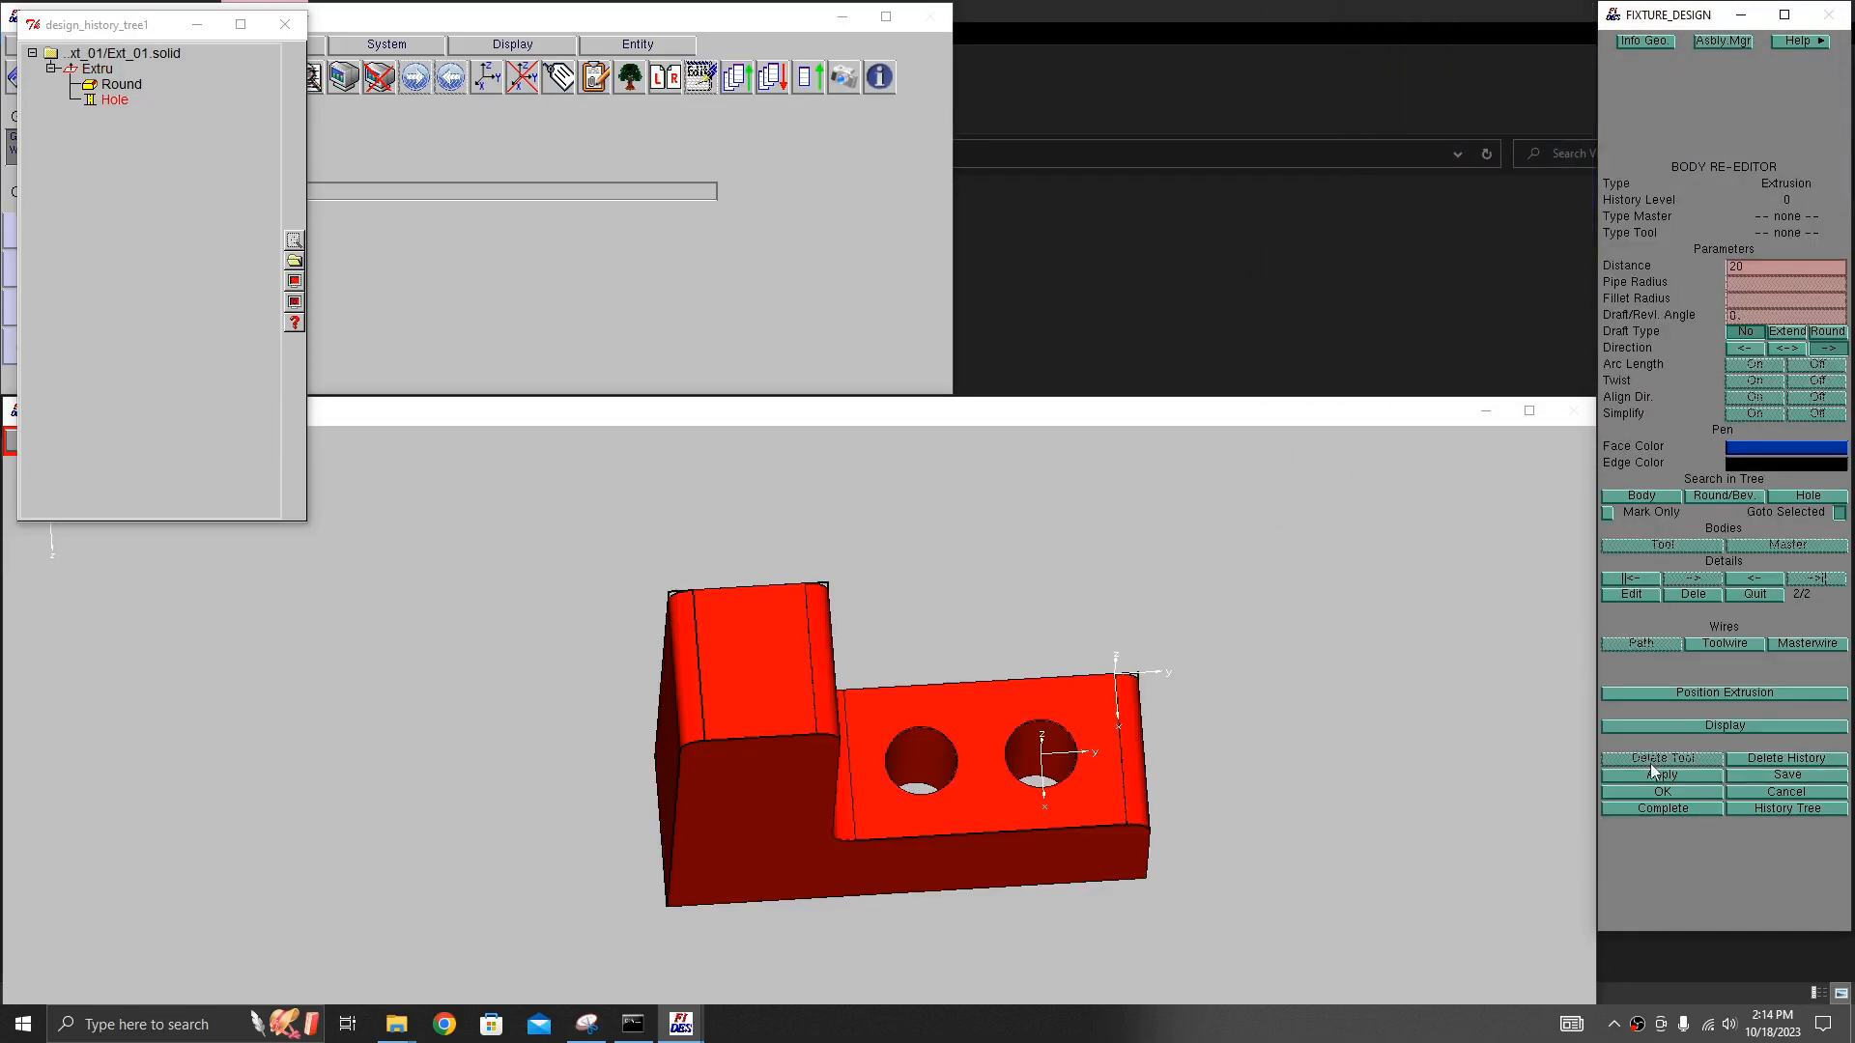
click(1674, 791)
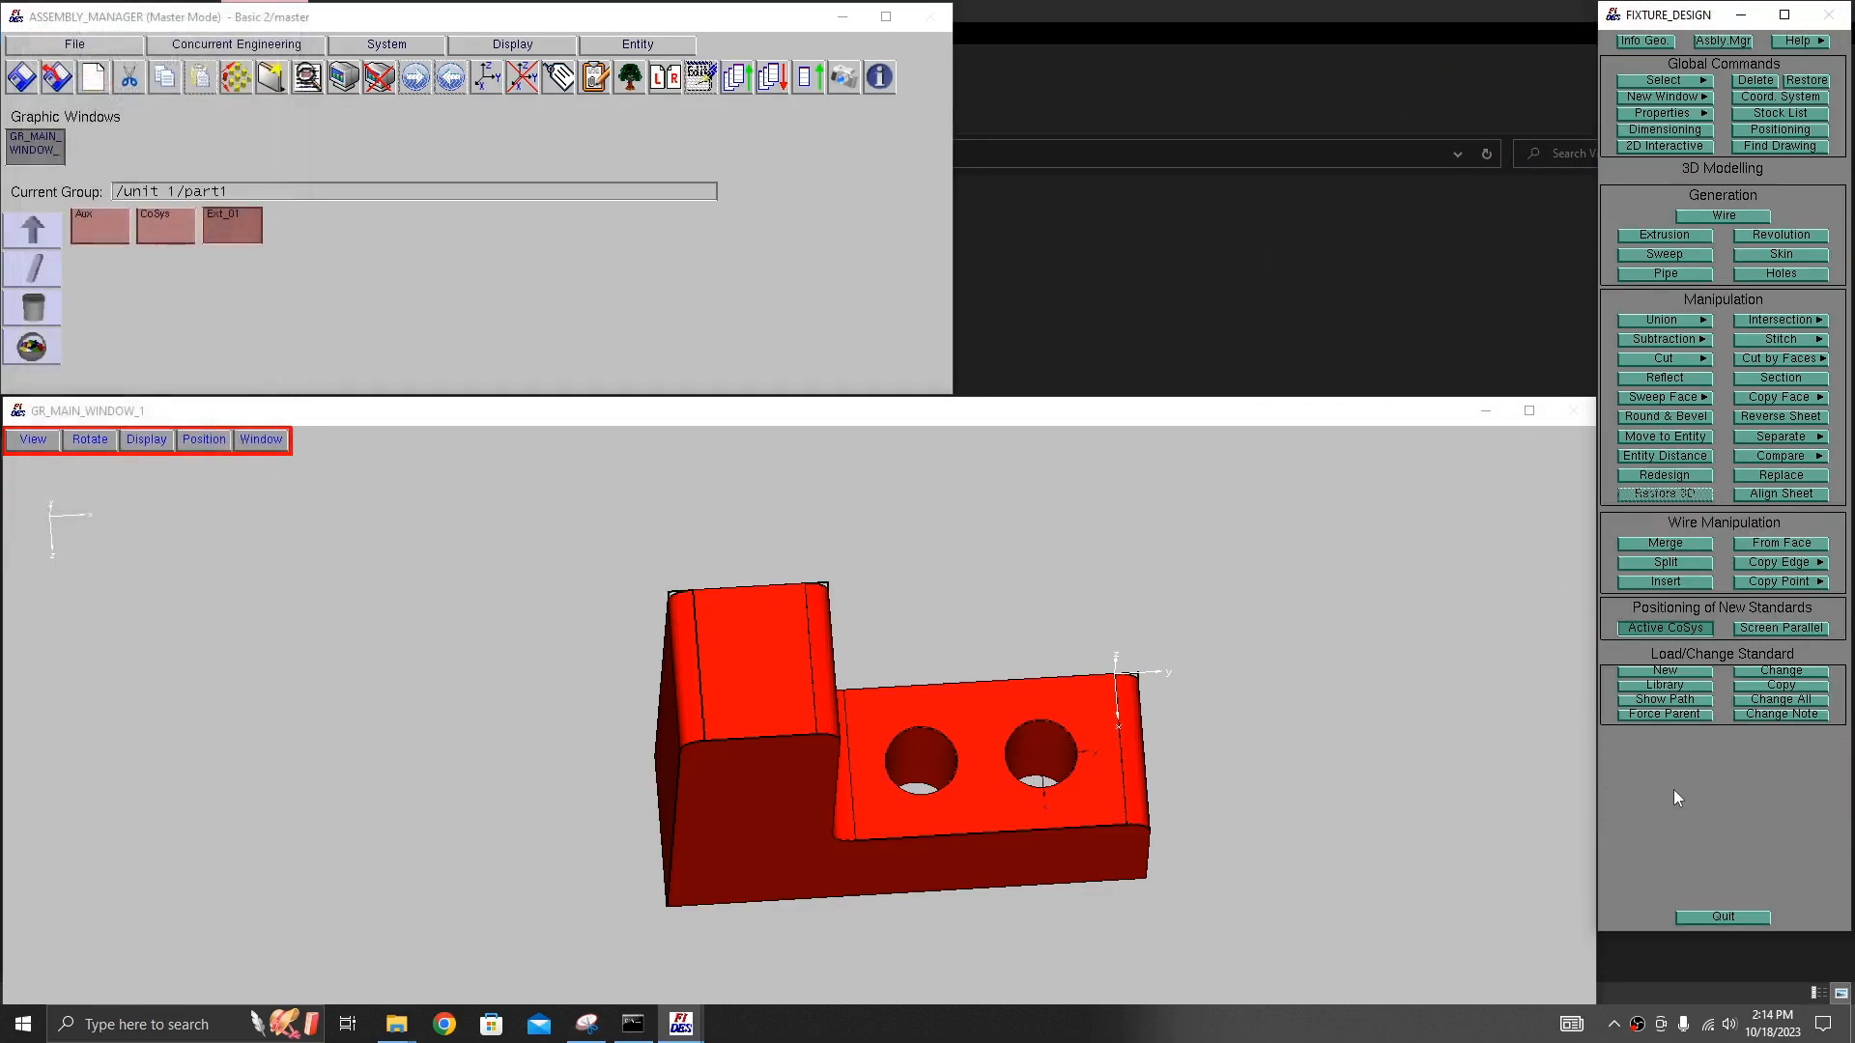
click(649, 294)
- Go up to the unit 1 group and display part2 together with part1
middle_drag(929, 667, 1011, 619)
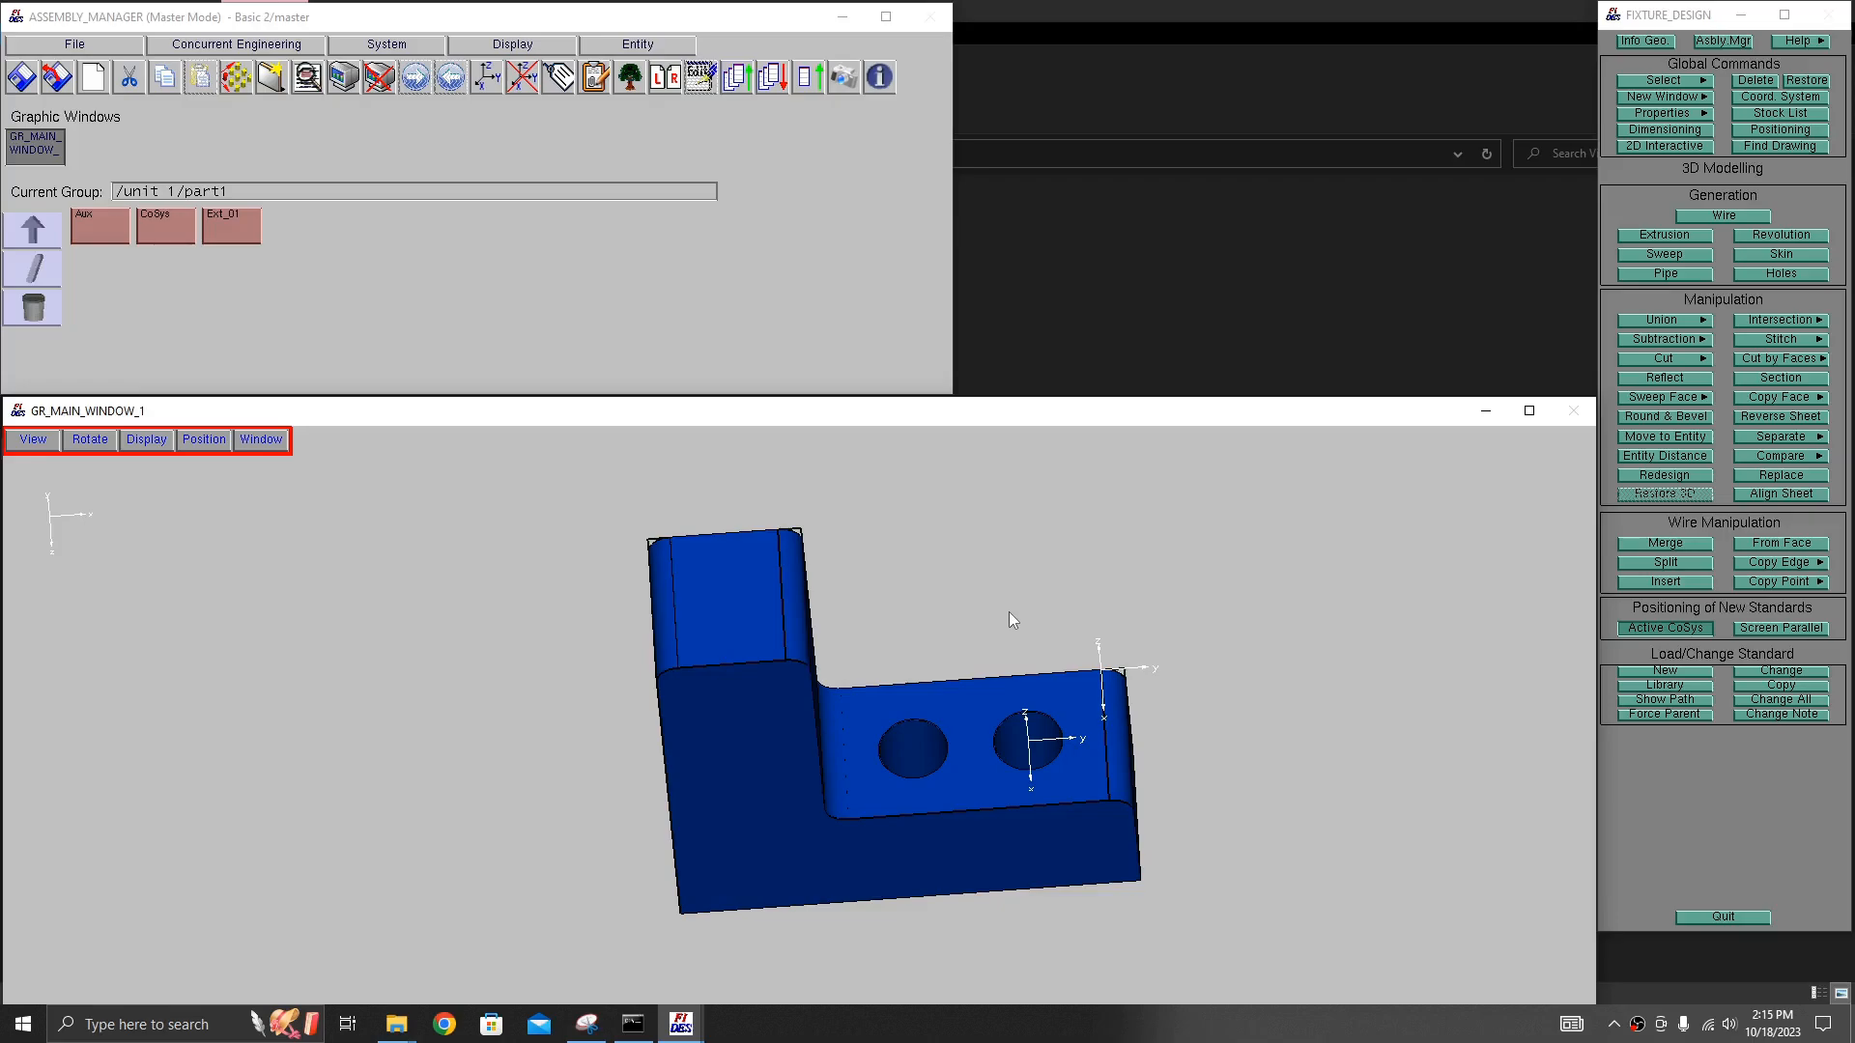
middle_drag(966, 682, 879, 710)
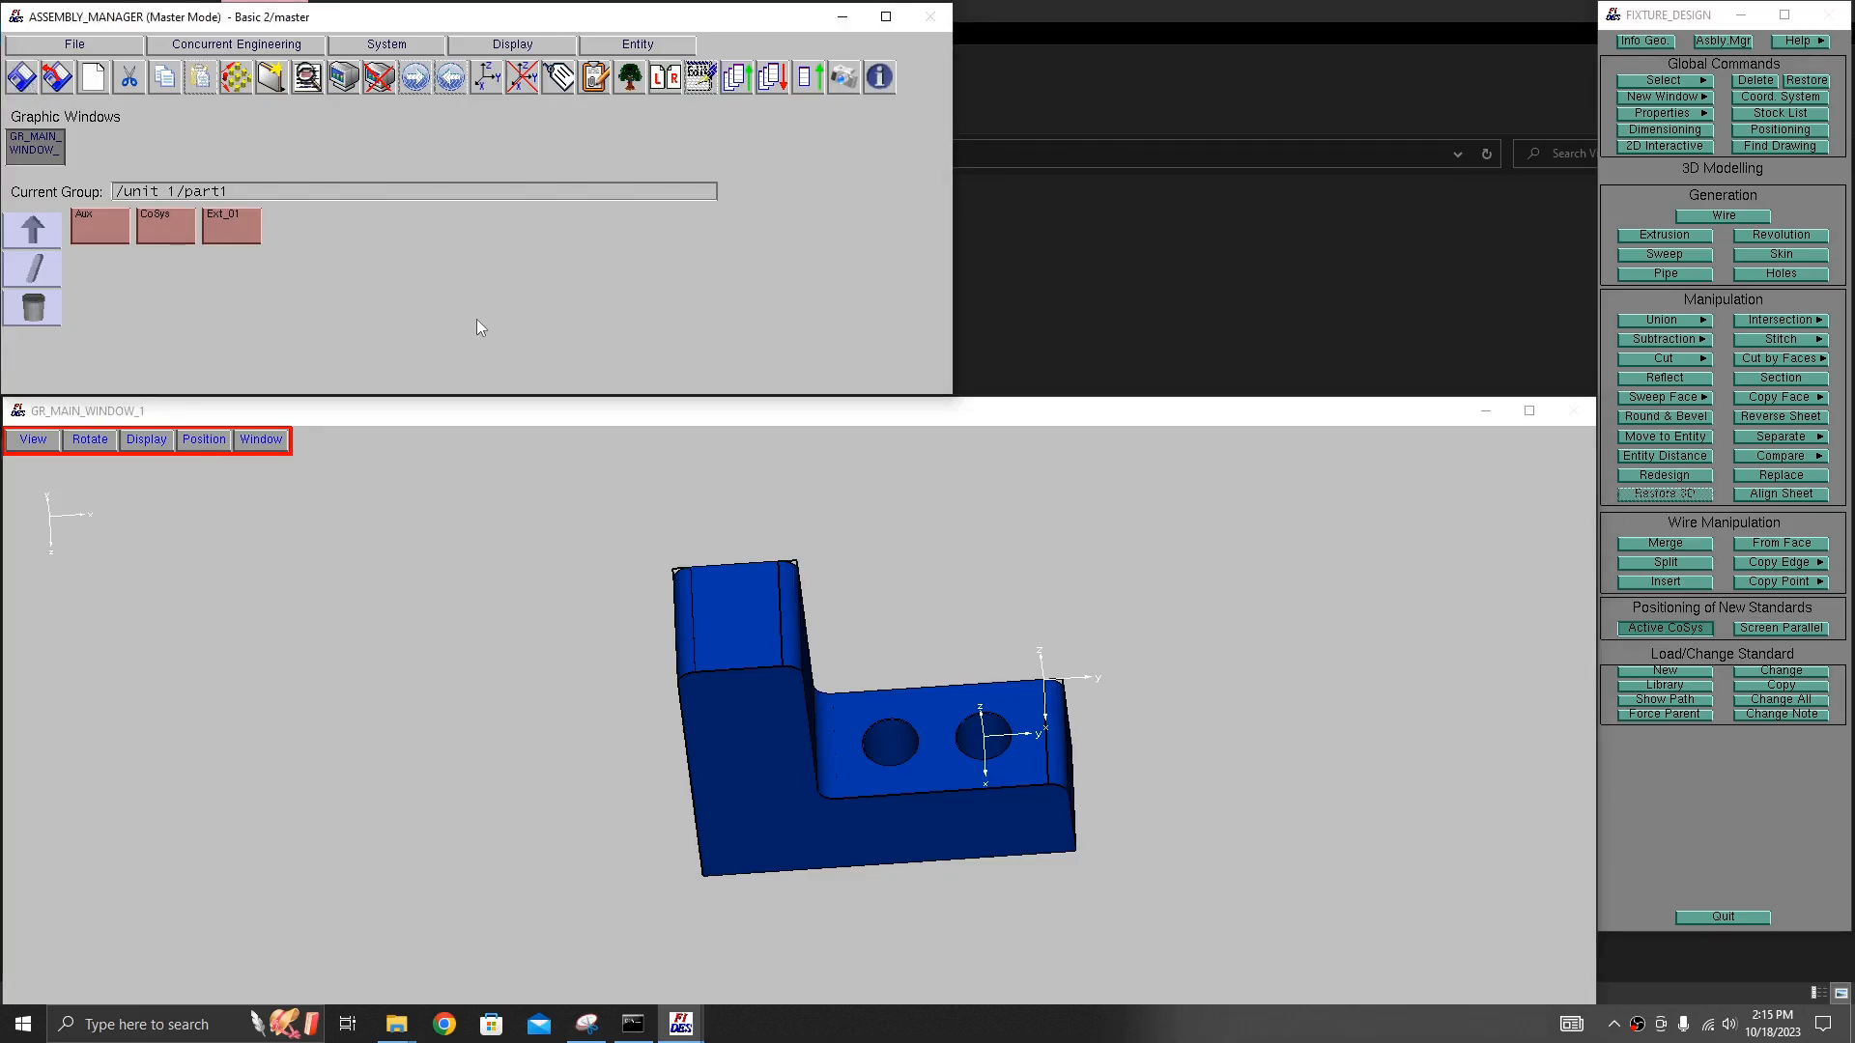
click(40, 238)
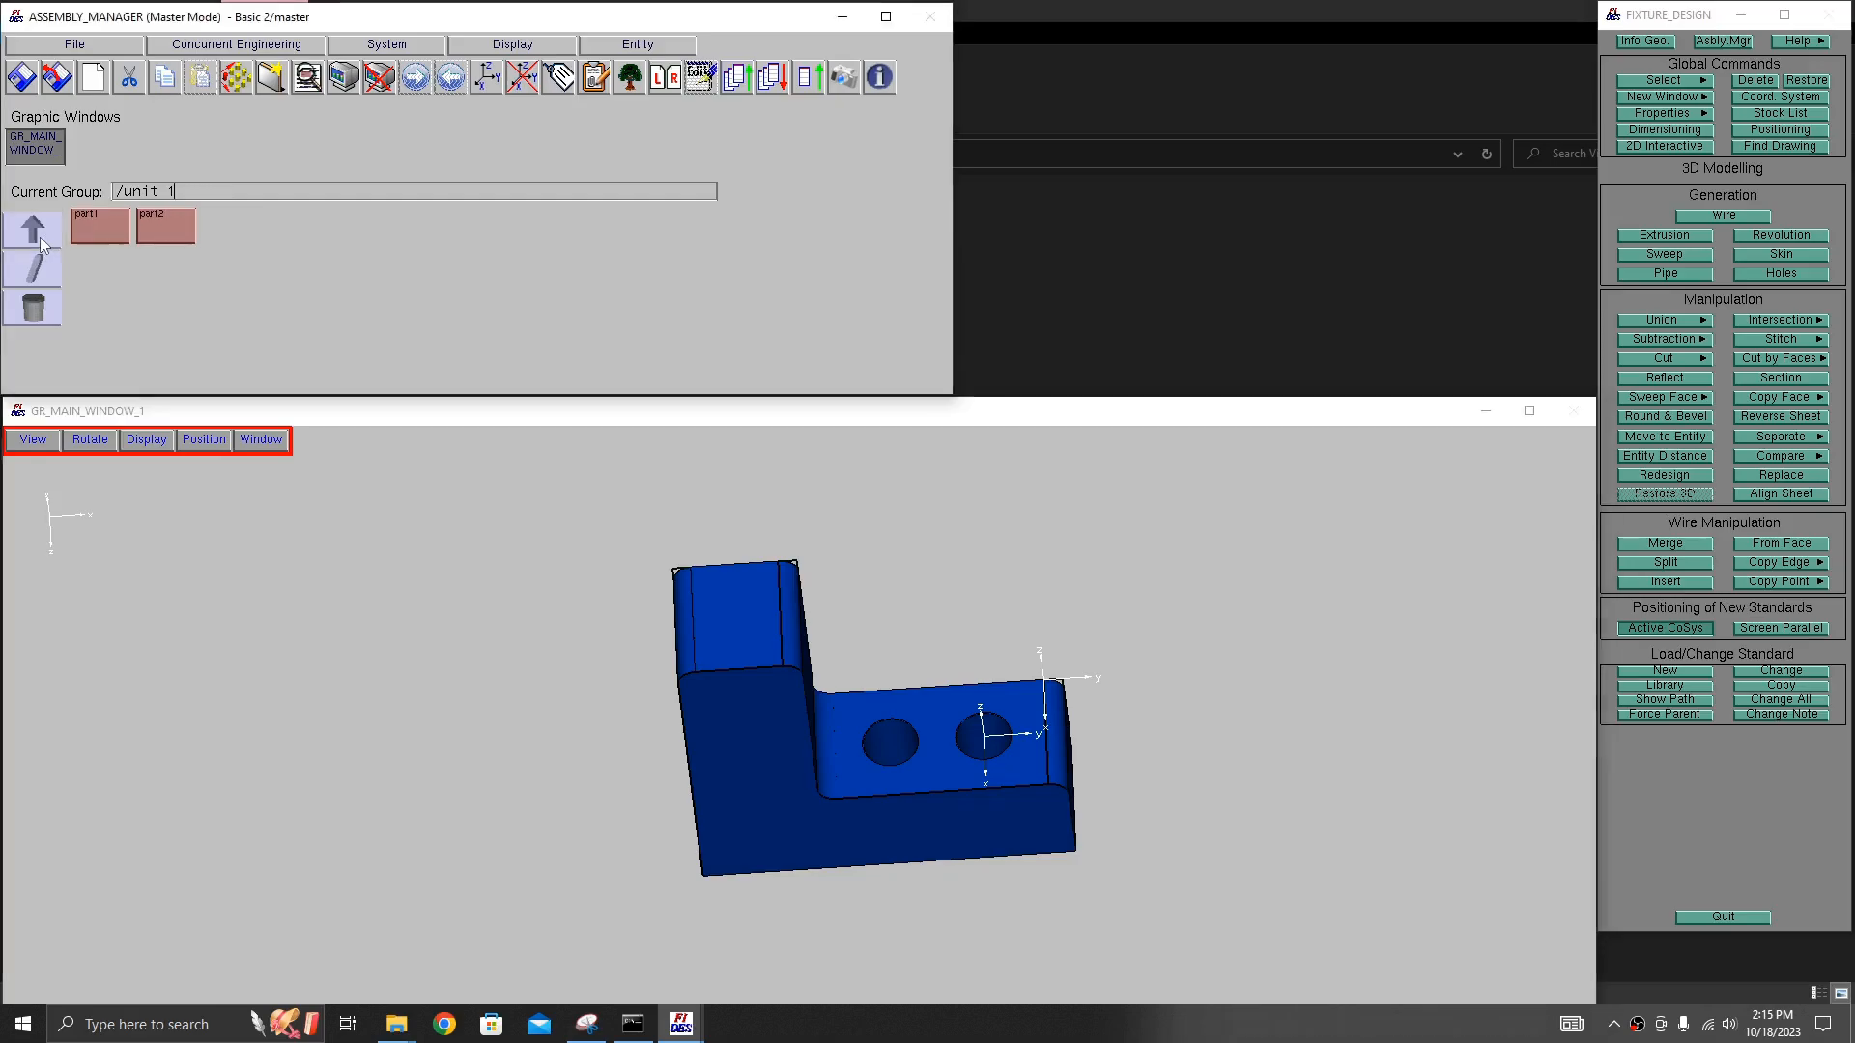
click(102, 227)
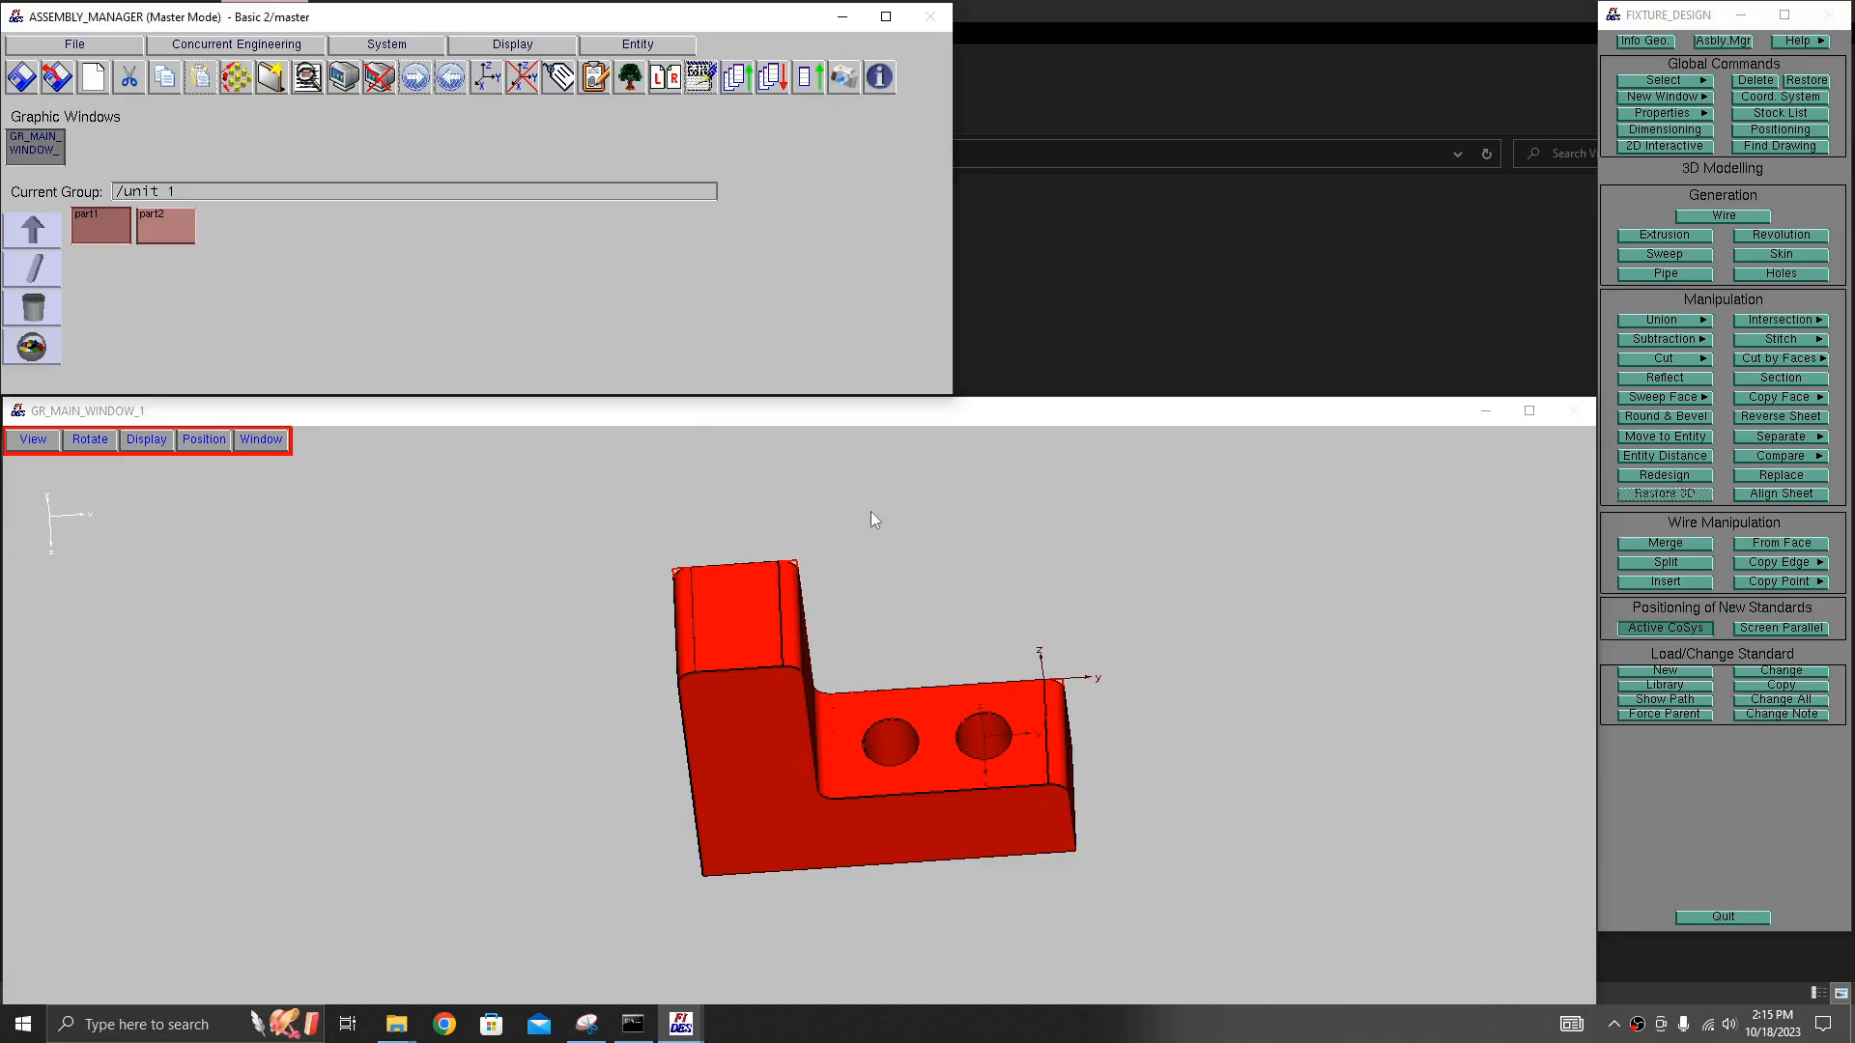
click(166, 232)
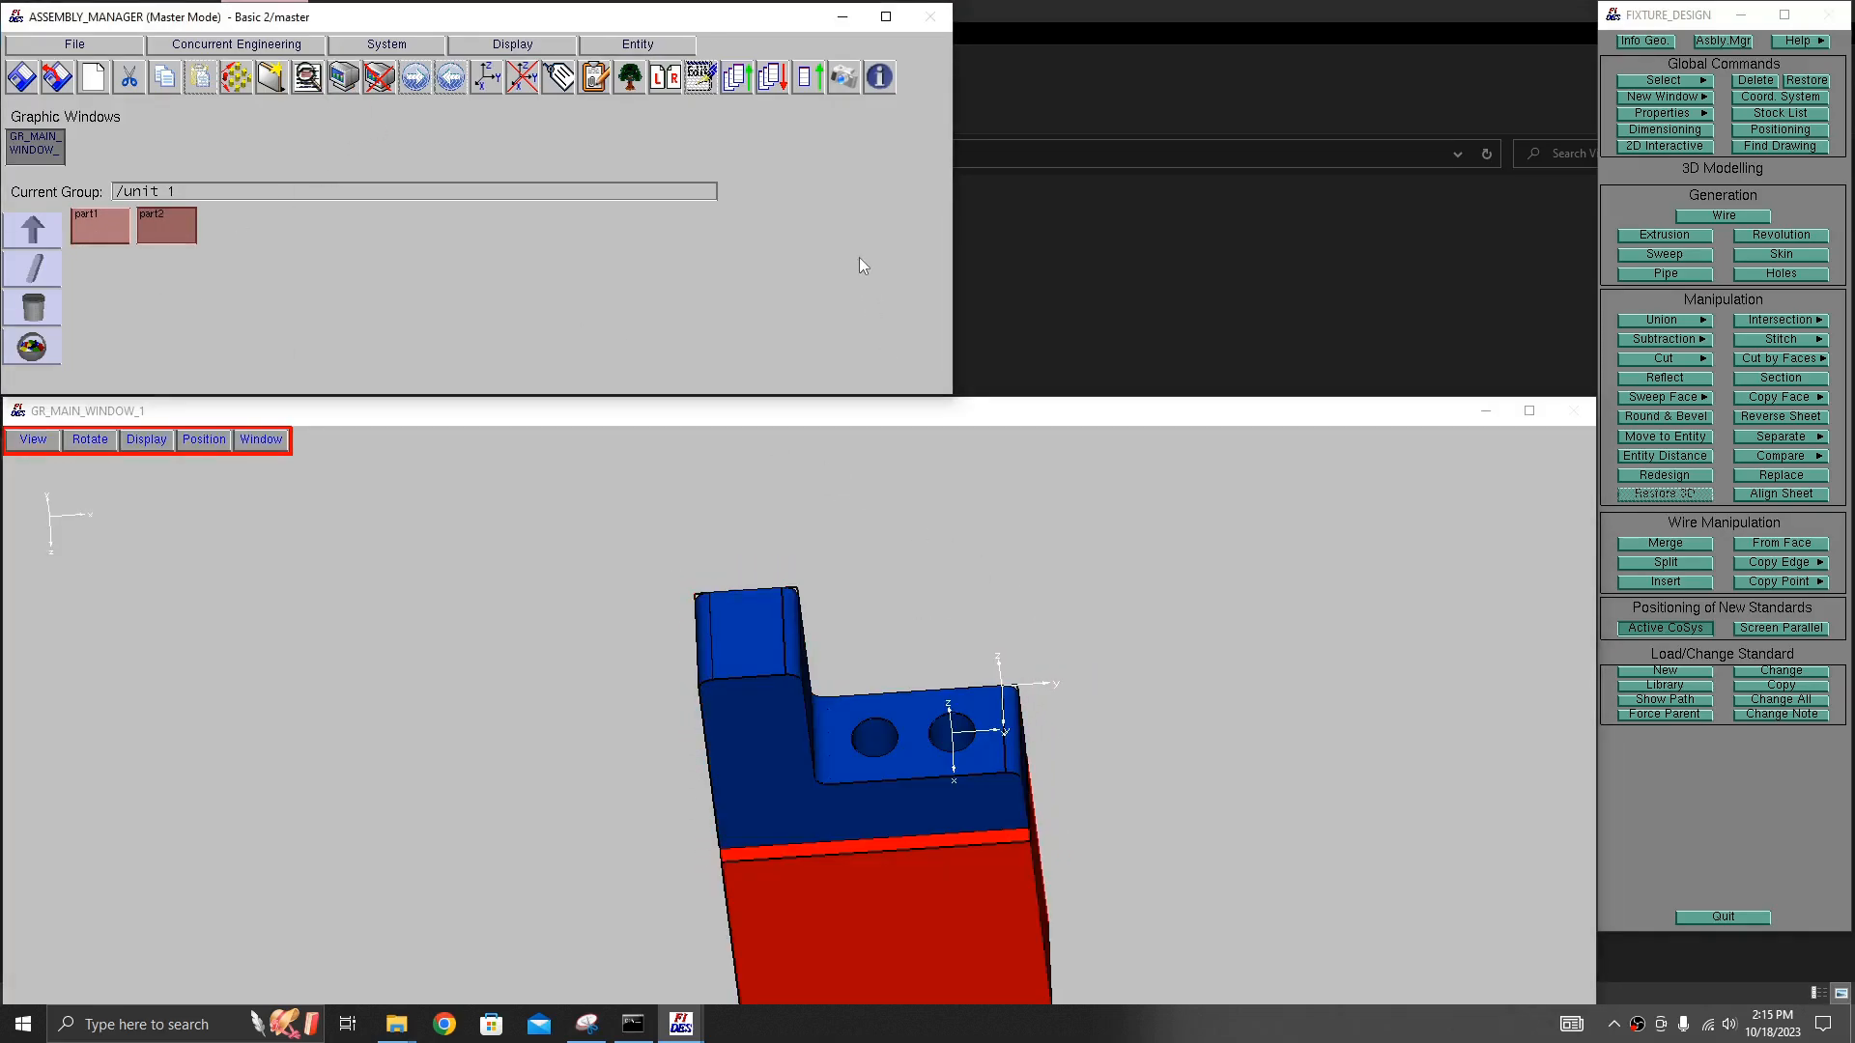
- Examine the assembled part1 and part2 from several angles, including where part1's holes sit above part2
right_drag(1017, 603, 947, 620)
middle_drag(901, 752, 885, 640)
right_drag(885, 640, 954, 750)
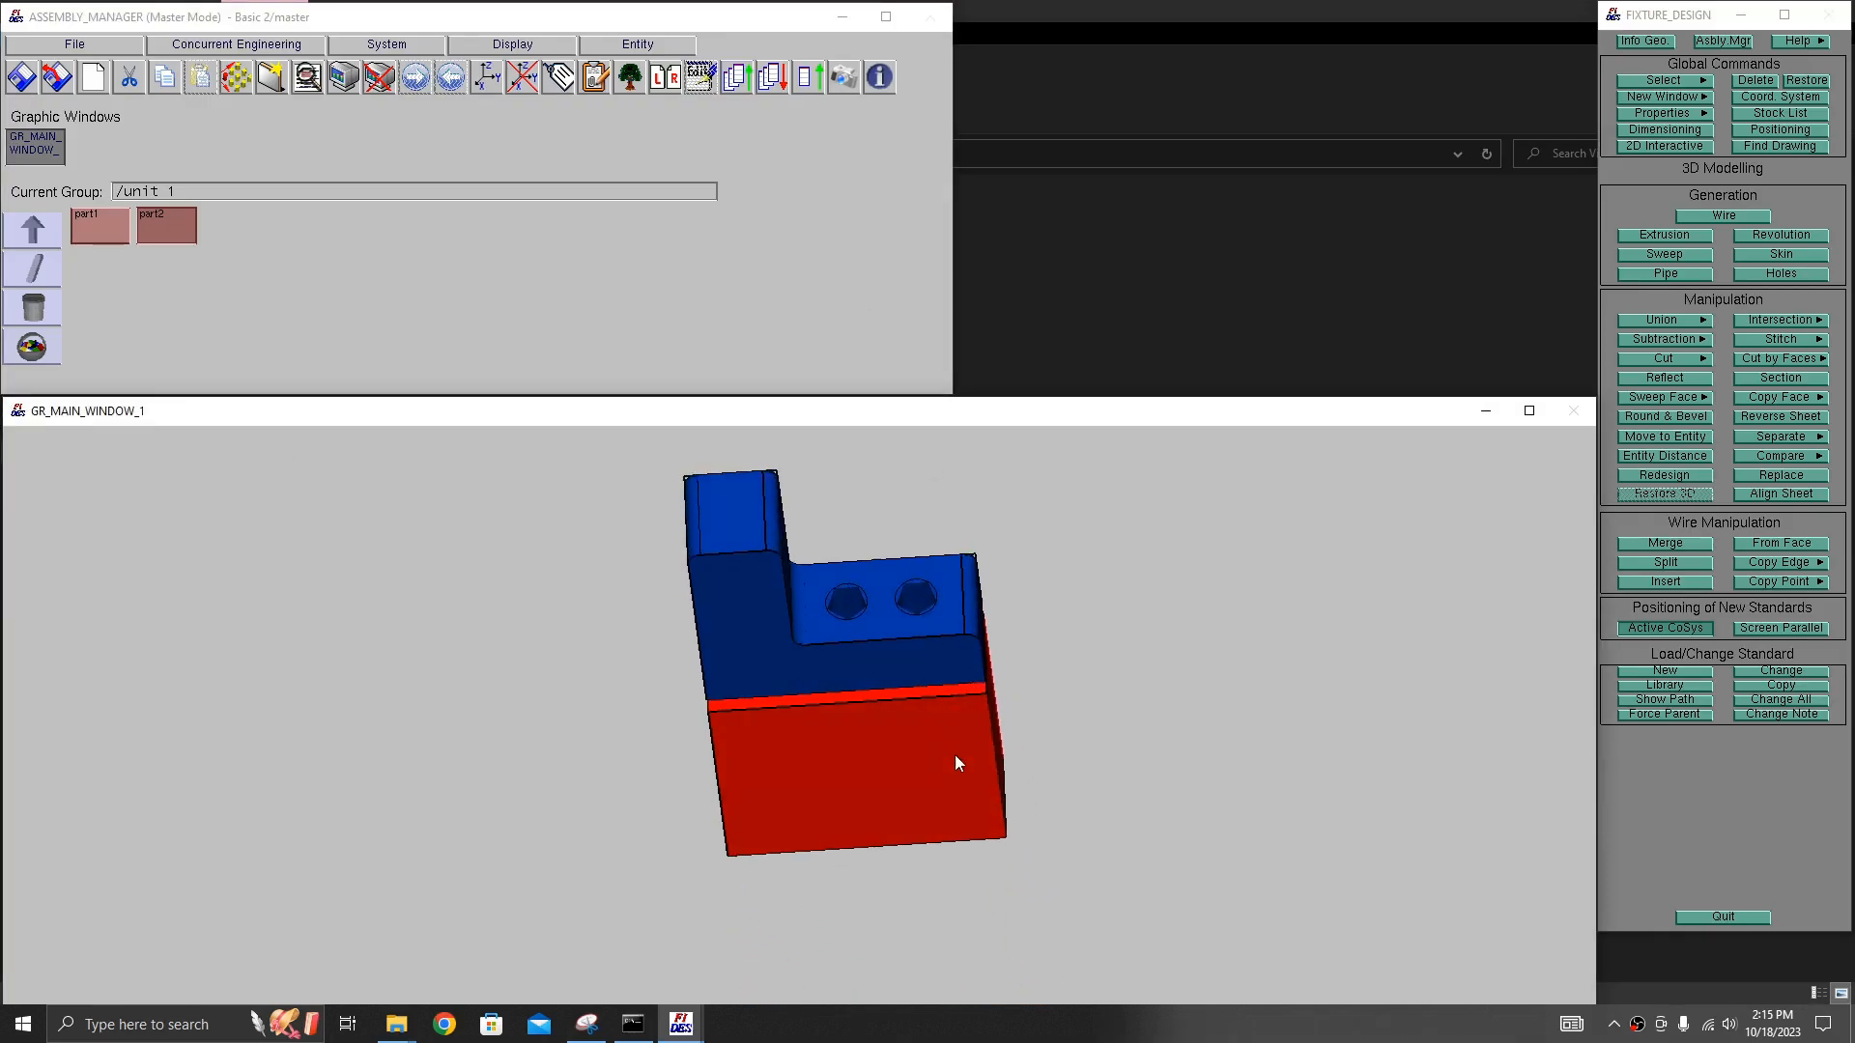
middle_drag(954, 751, 935, 758)
right_drag(935, 757, 889, 711)
middle_drag(889, 711, 978, 688)
click(858, 346)
right_drag(959, 732, 965, 719)
mouse_move(964, 719)
middle_down()
mouse_move(957, 697)
mouse_move(970, 704)
middle_up()
right_drag(970, 704, 1026, 769)
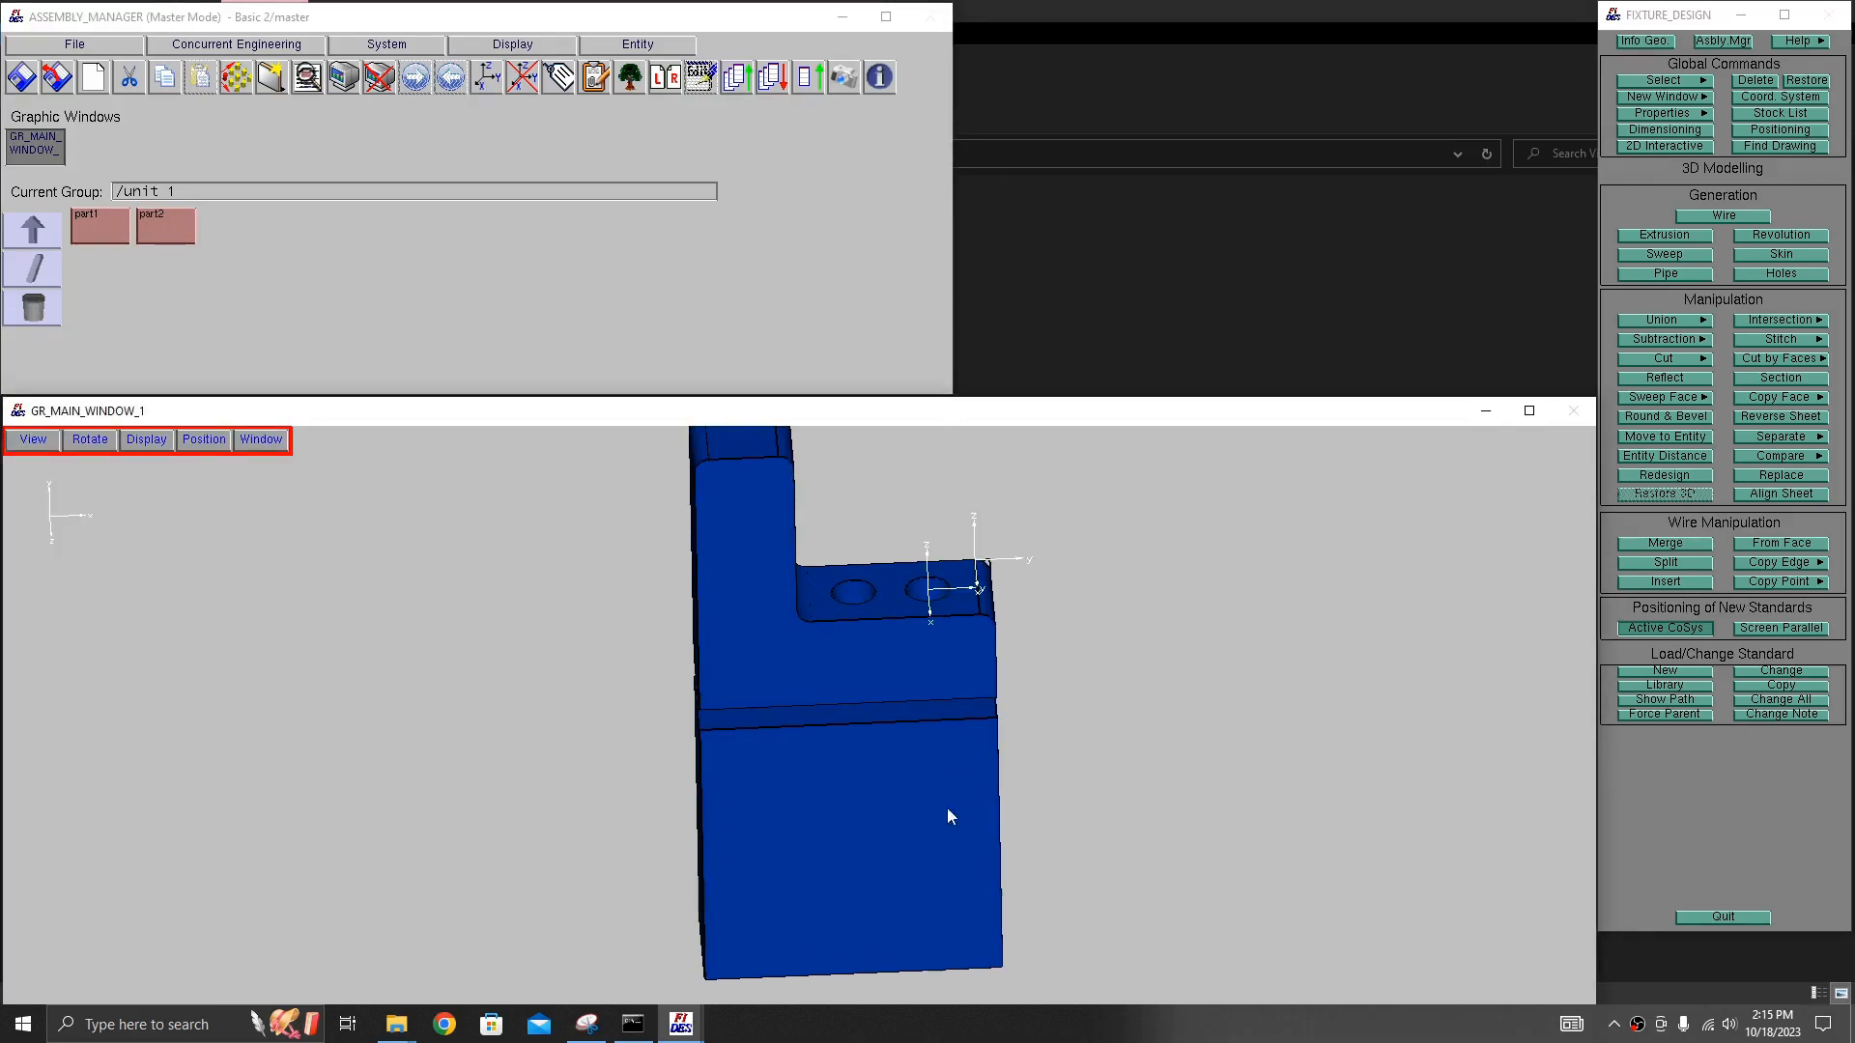
middle_drag(1067, 726, 995, 674)
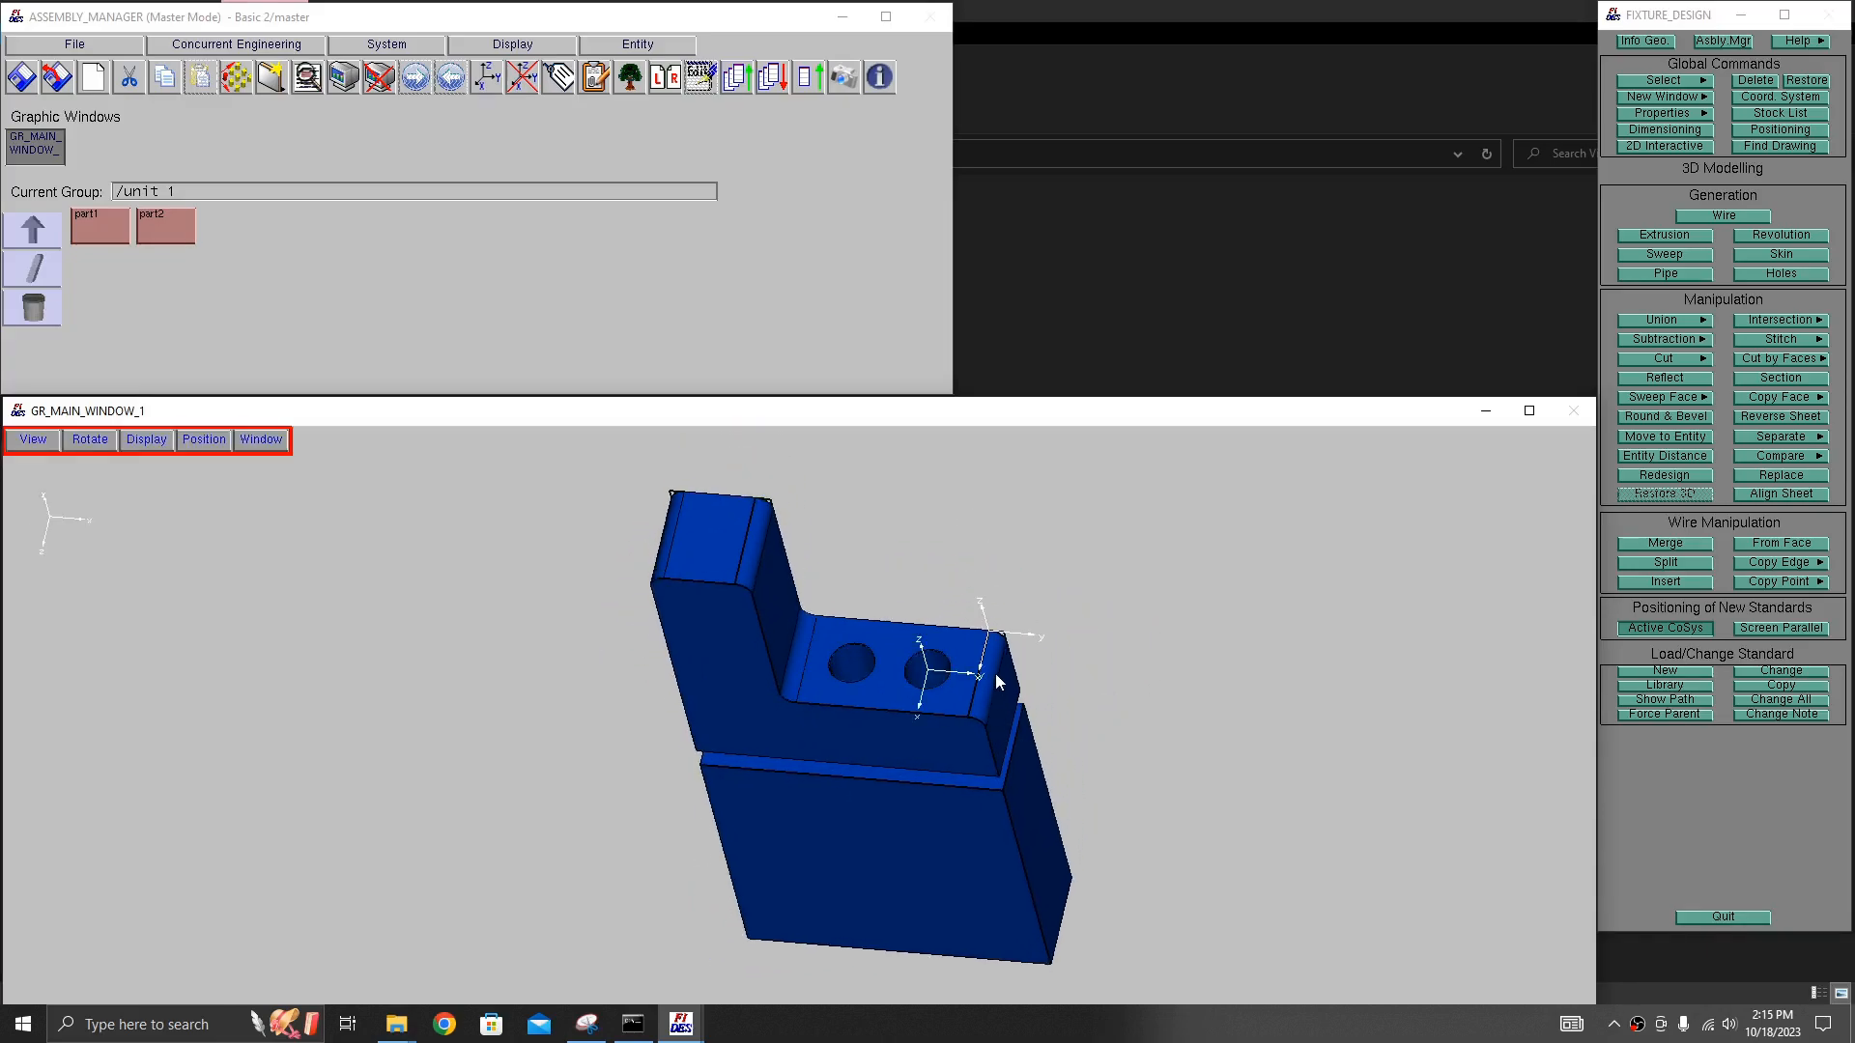
- Select part1 in the unit 1 group and hide it, leaving only part2 displayed
click(171, 238)
click(109, 218)
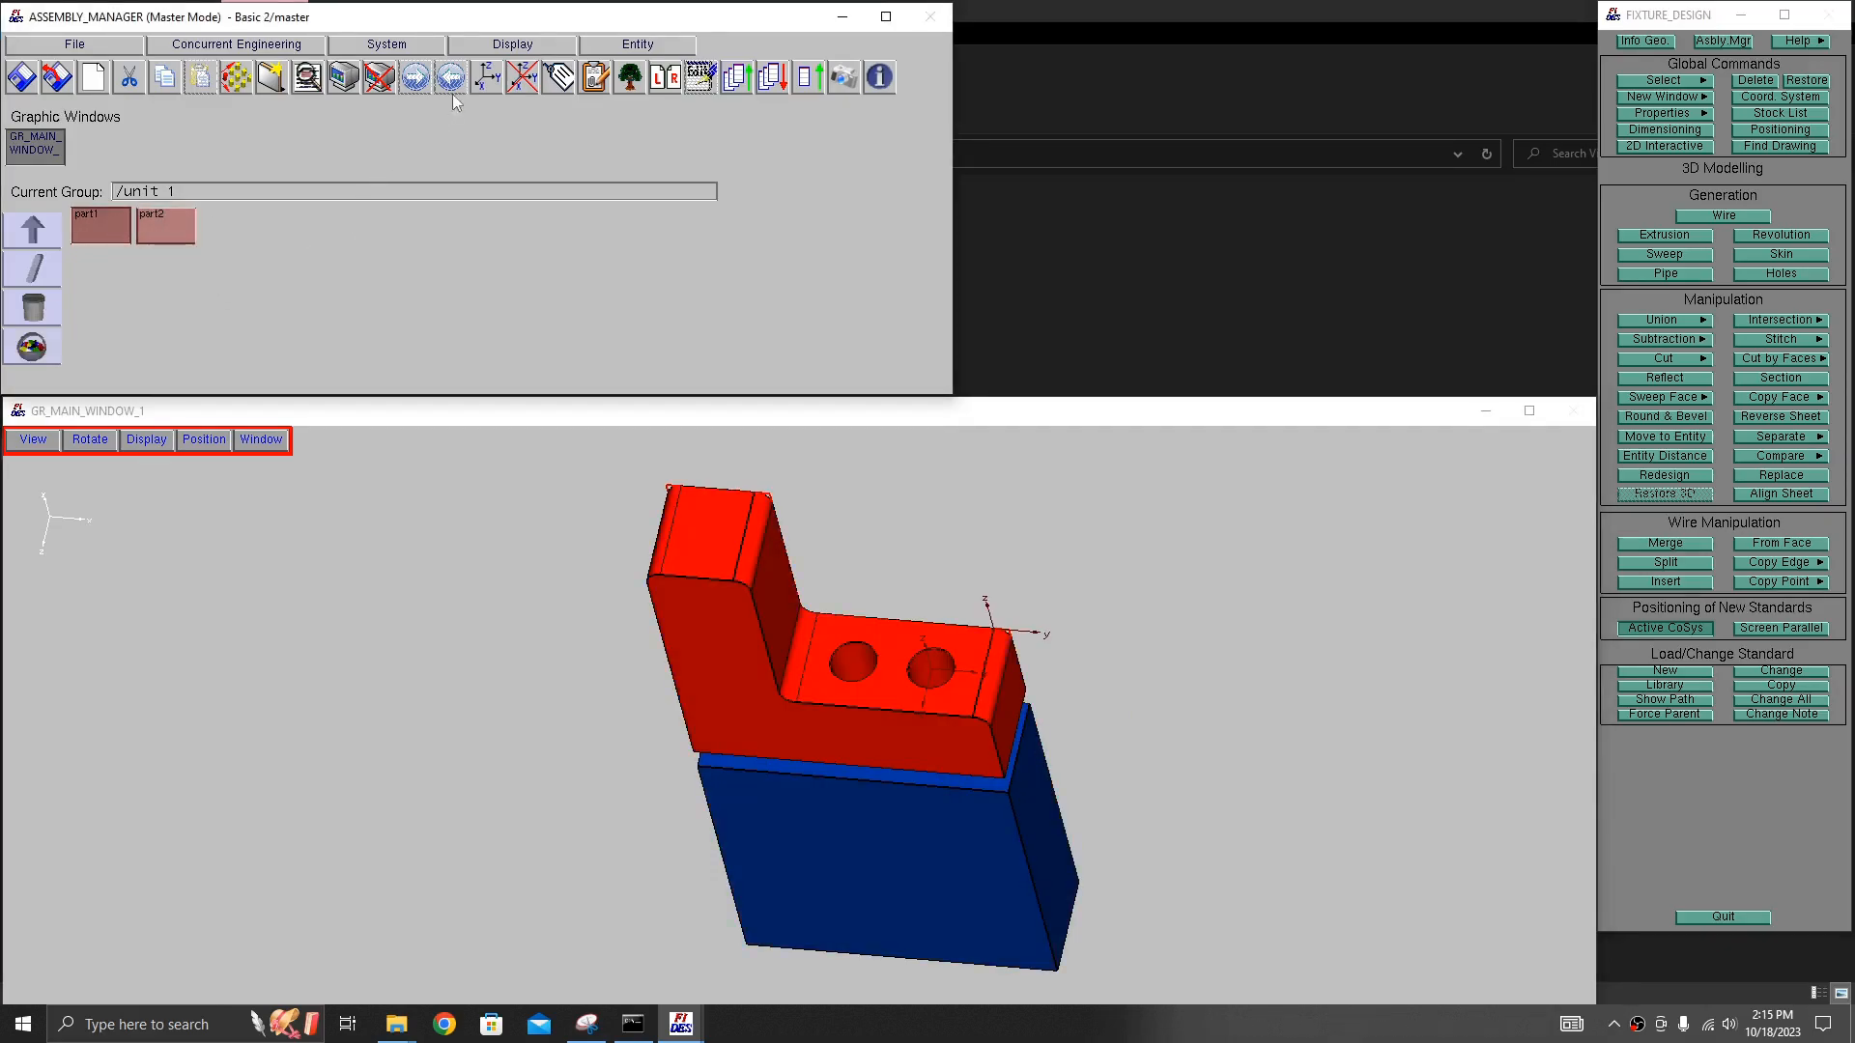
click(378, 77)
middle_drag(976, 707, 1018, 589)
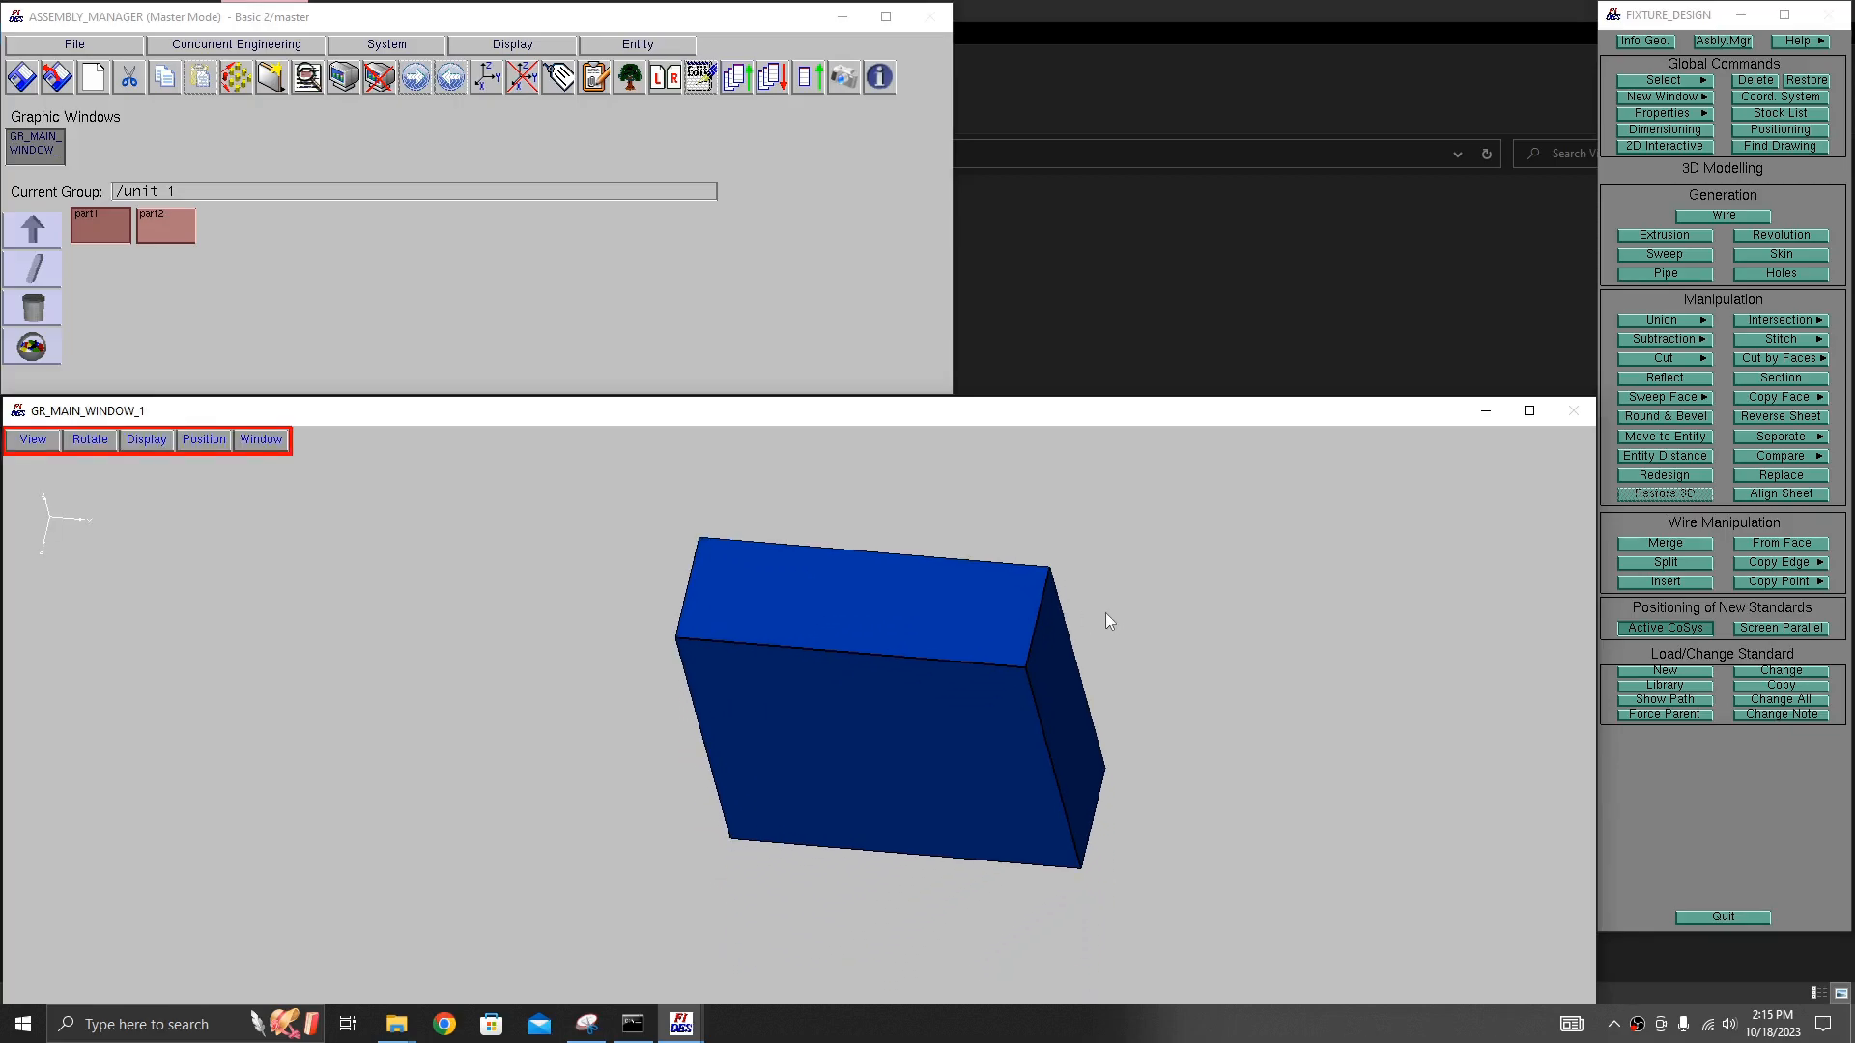
- Start a hole design on part2's solid and set the active coordinate system at the rear corner of its upper face
click(1772, 274)
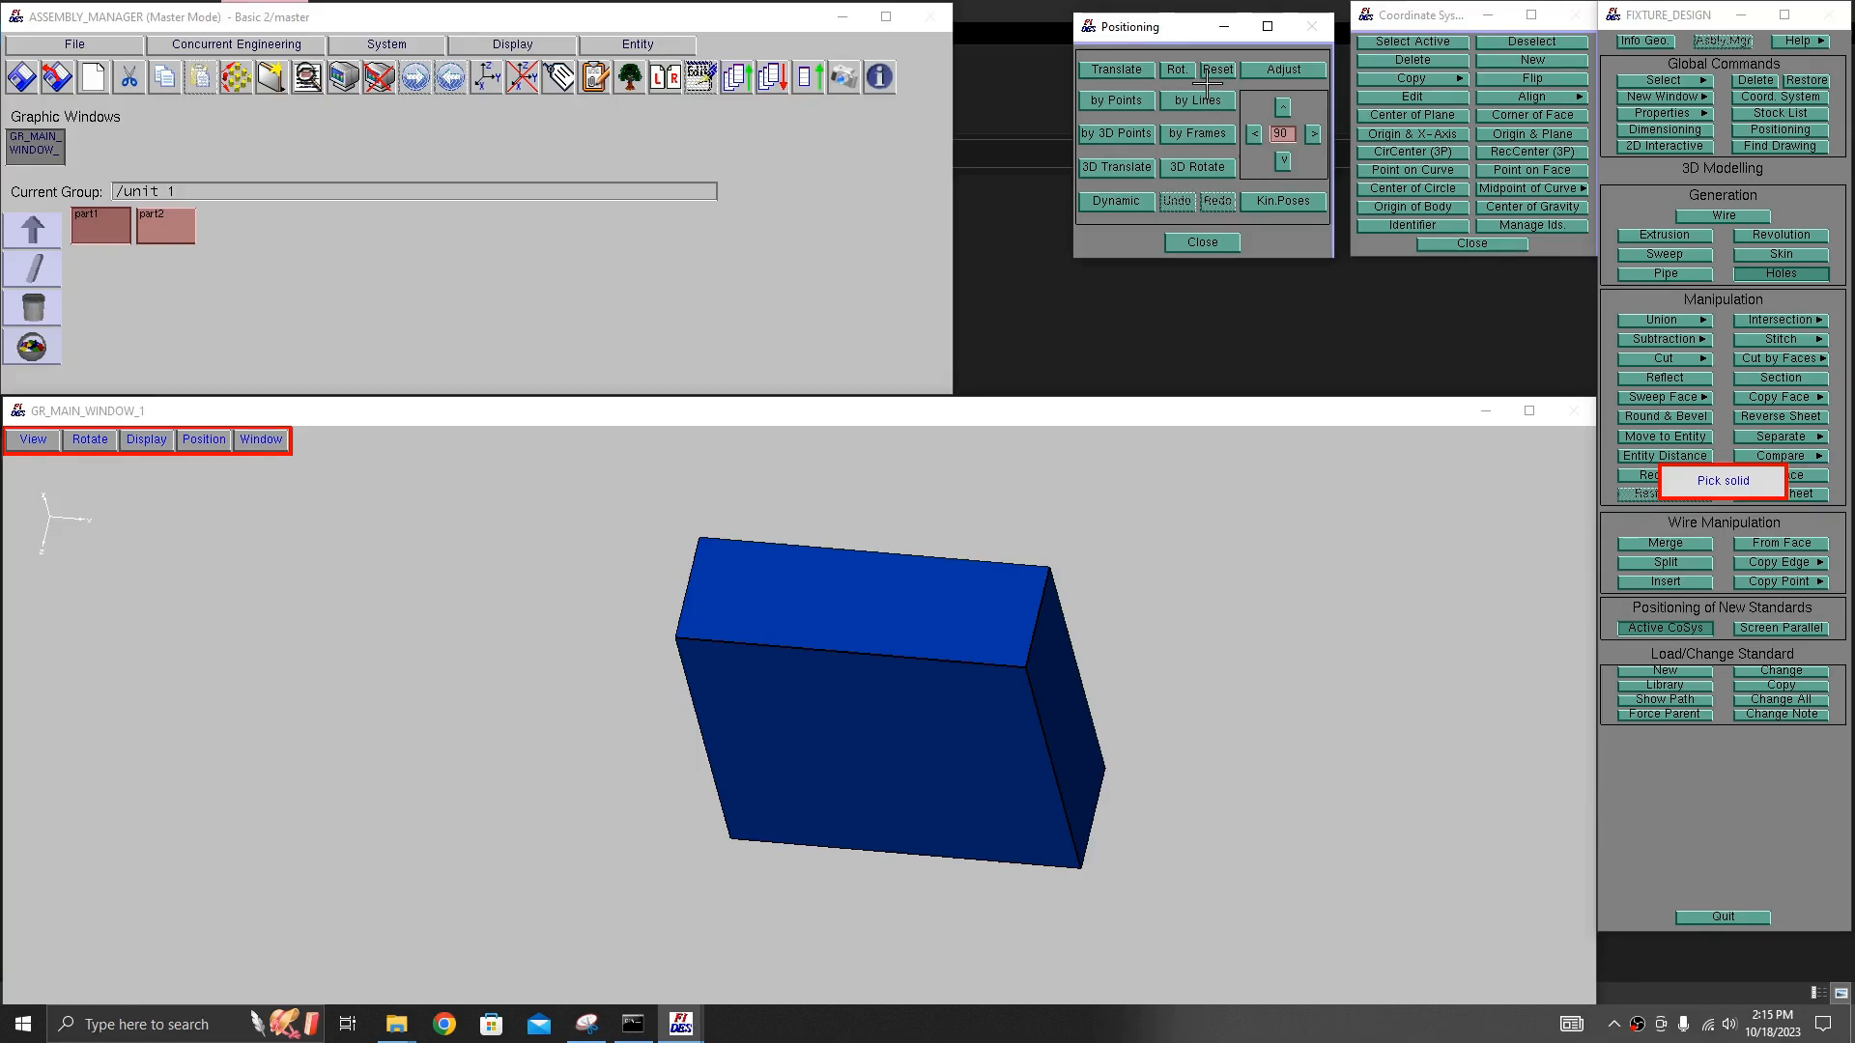
click(870, 640)
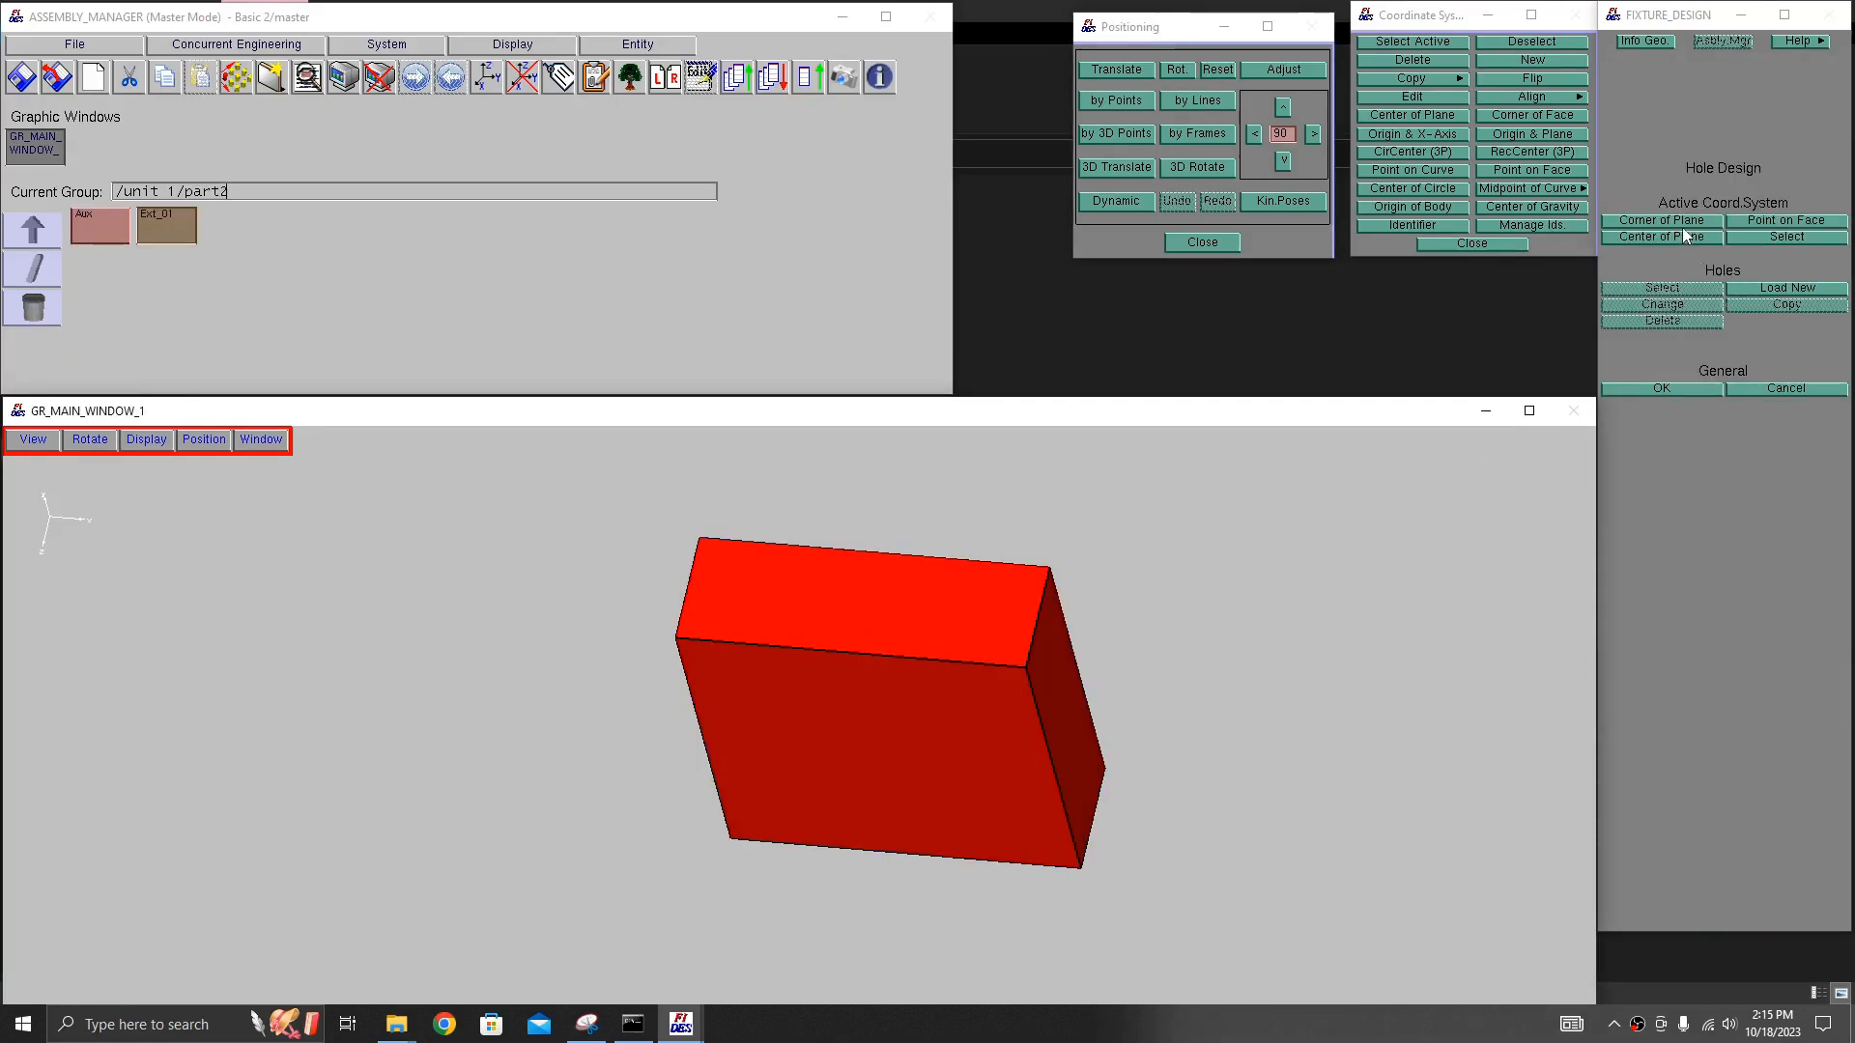
click(1010, 582)
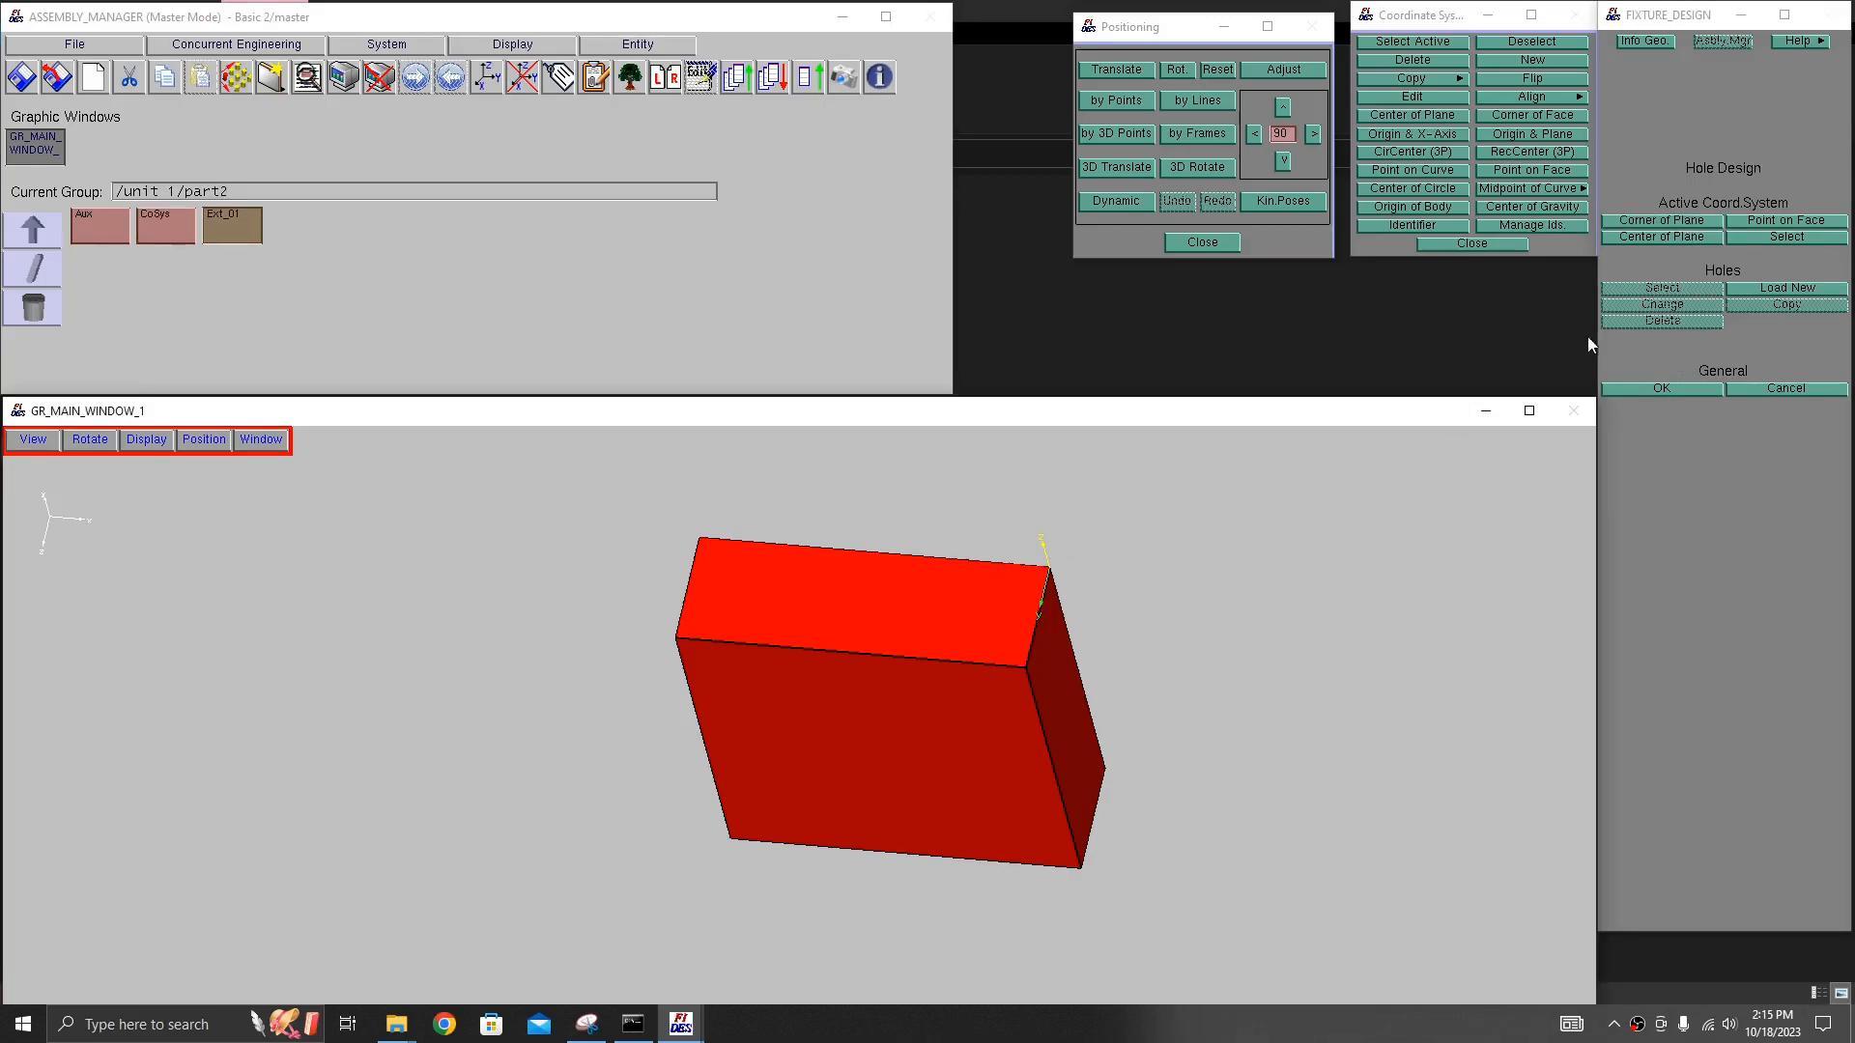
- Load HOLES.pdl as a new hole standard on part2, of type THREAD-metric with diameter M8, at the active coordinate system
click(1787, 287)
double_click(1773, 353)
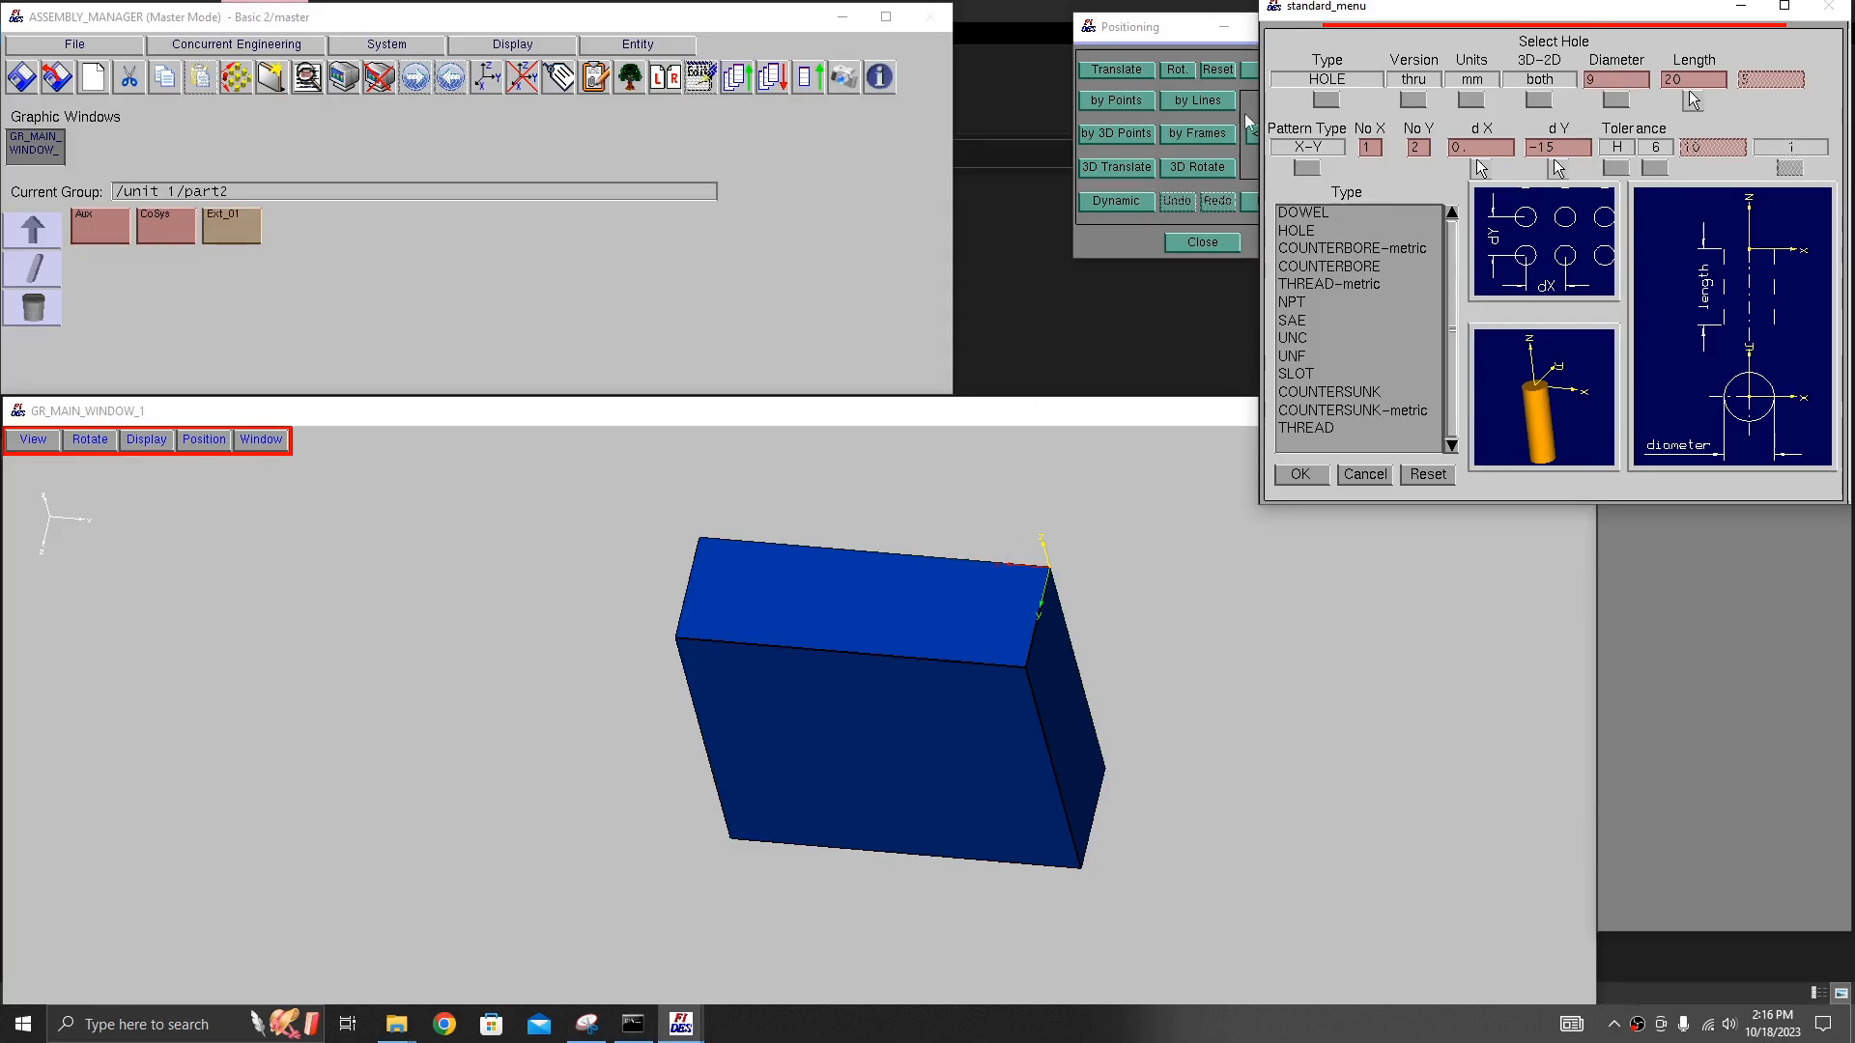
click(1322, 284)
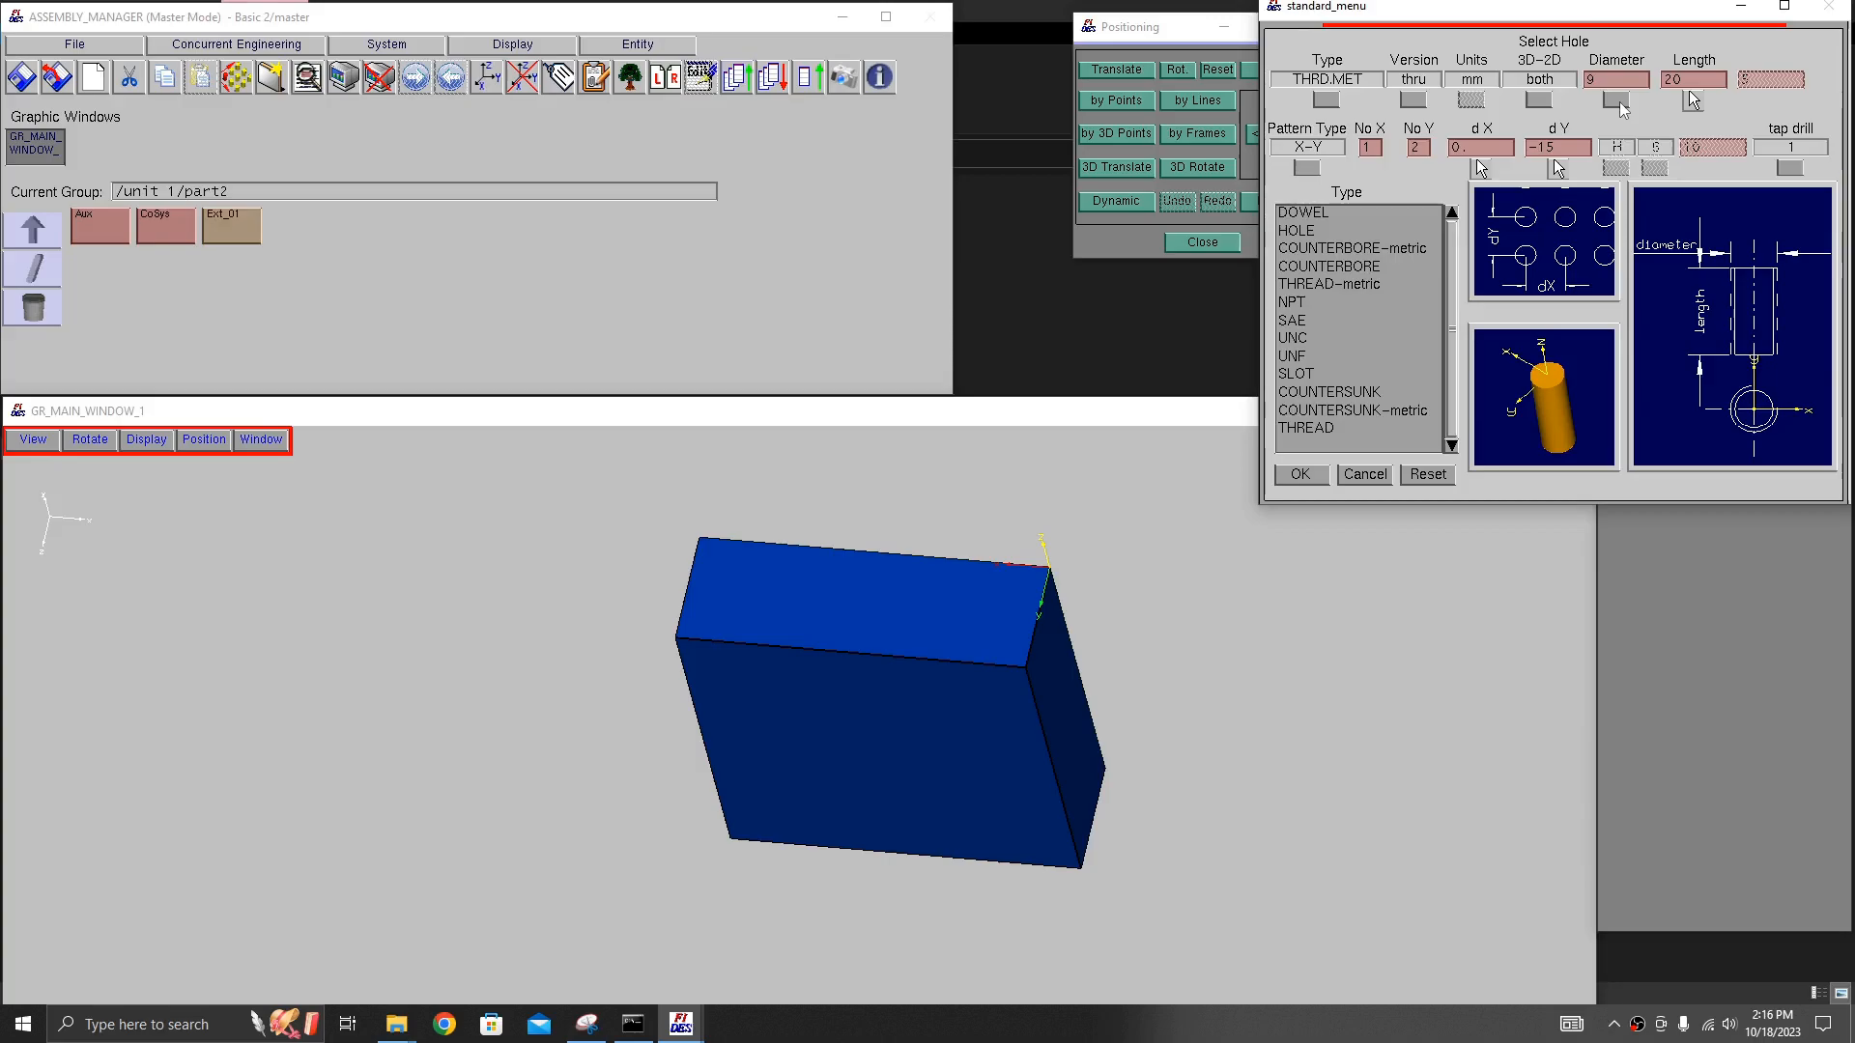
click(1619, 100)
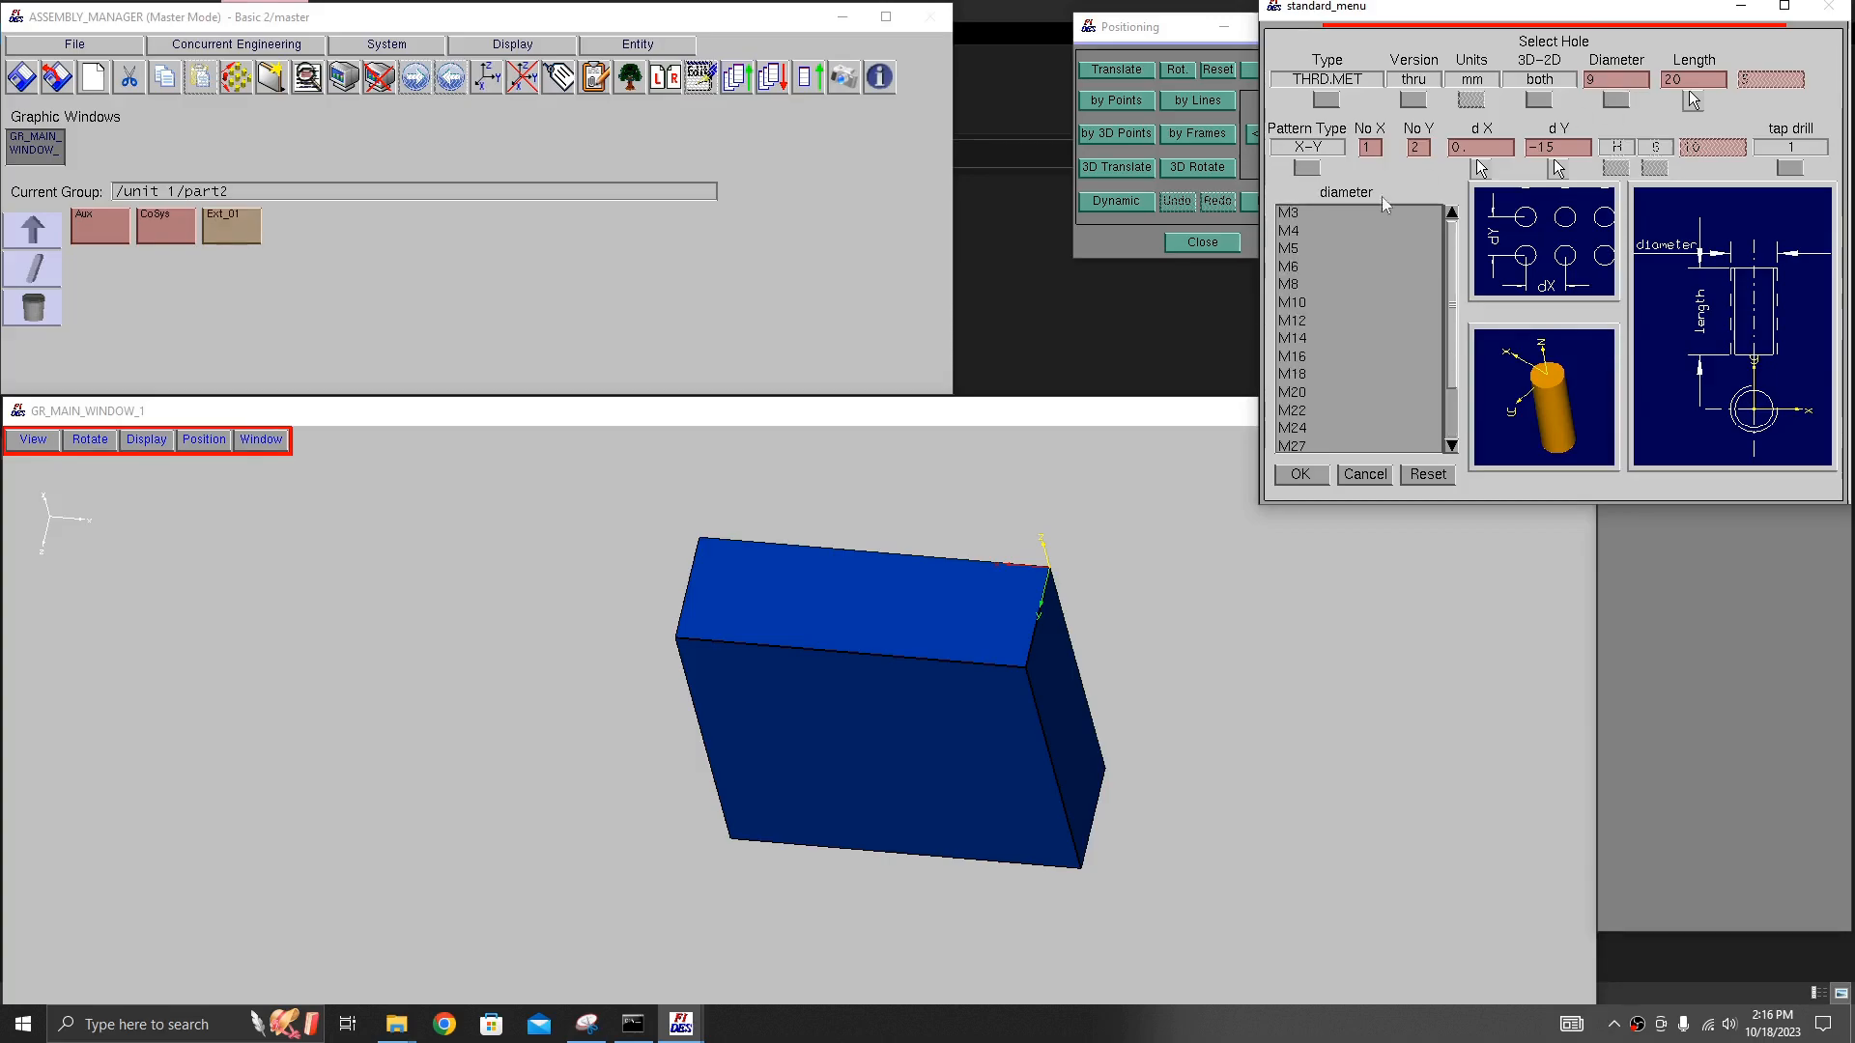
click(1293, 284)
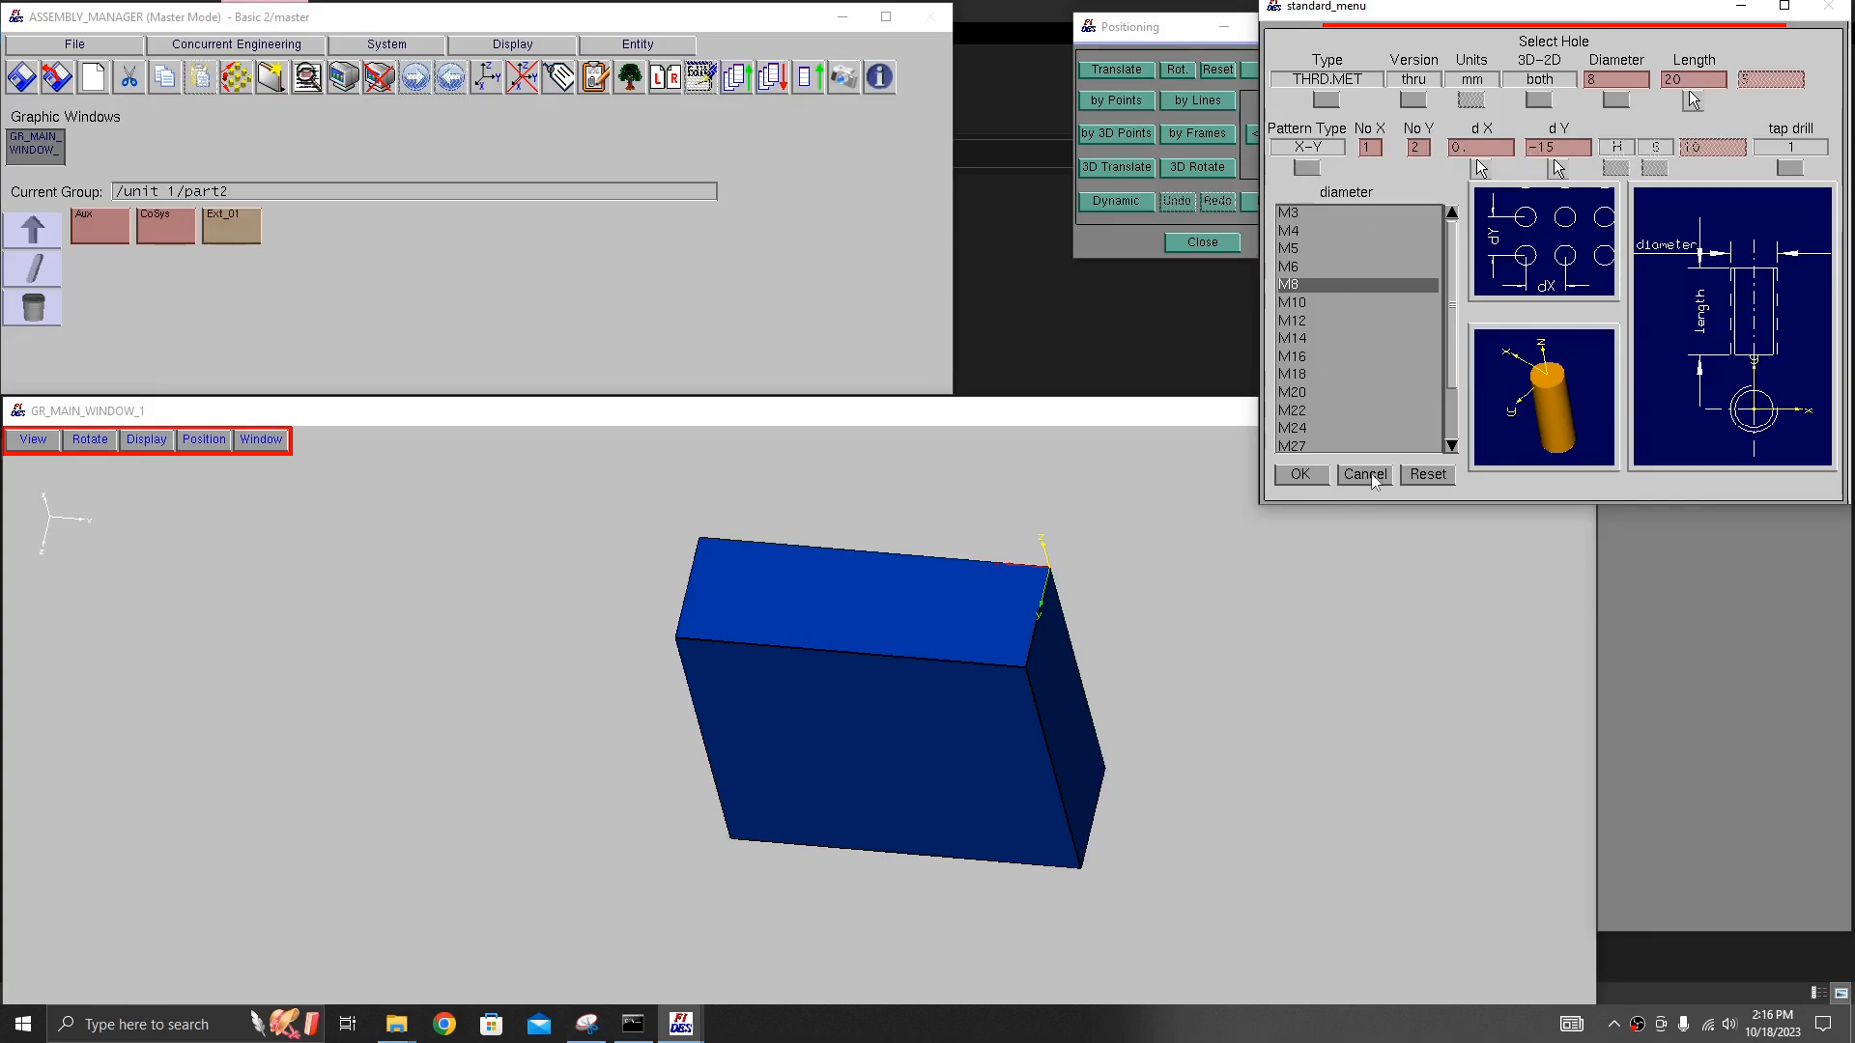
click(1301, 475)
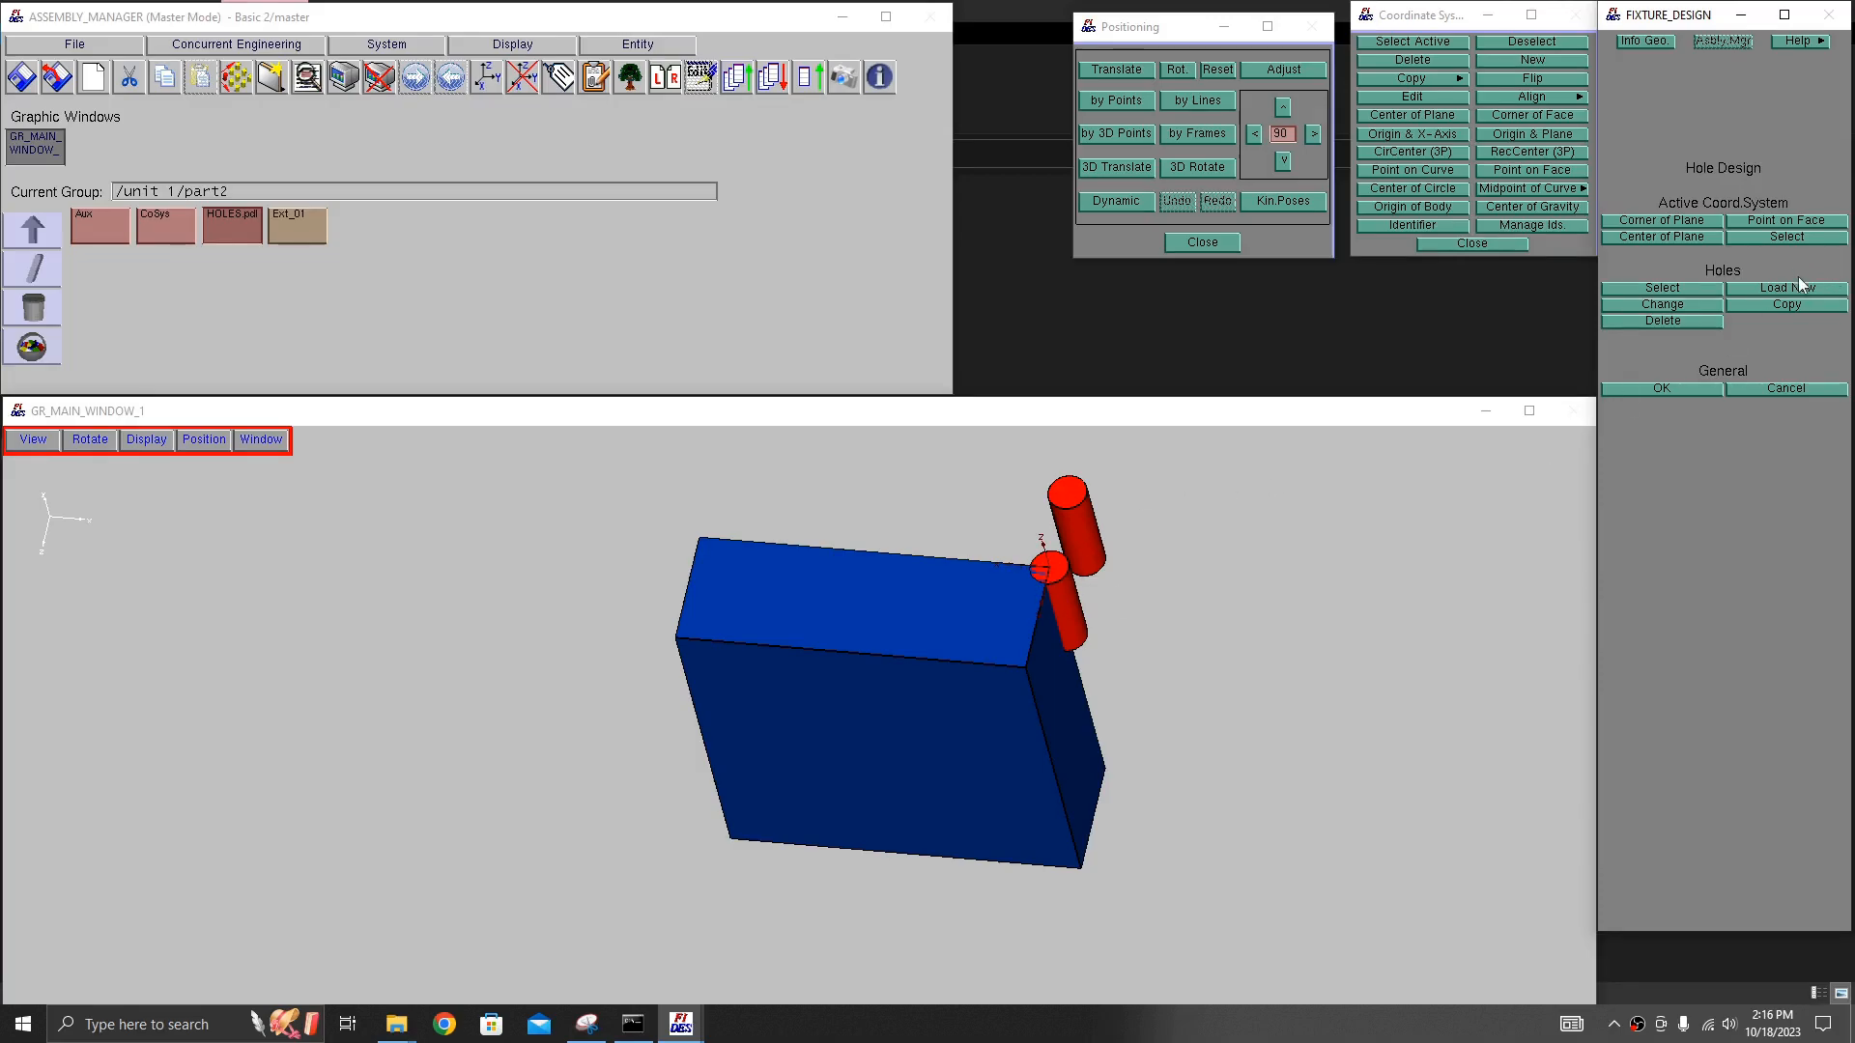
- Change the threaded hole pattern on part2 to 2 holes in X and 1 in Y, with an X spacing of 15 mm
click(1690, 304)
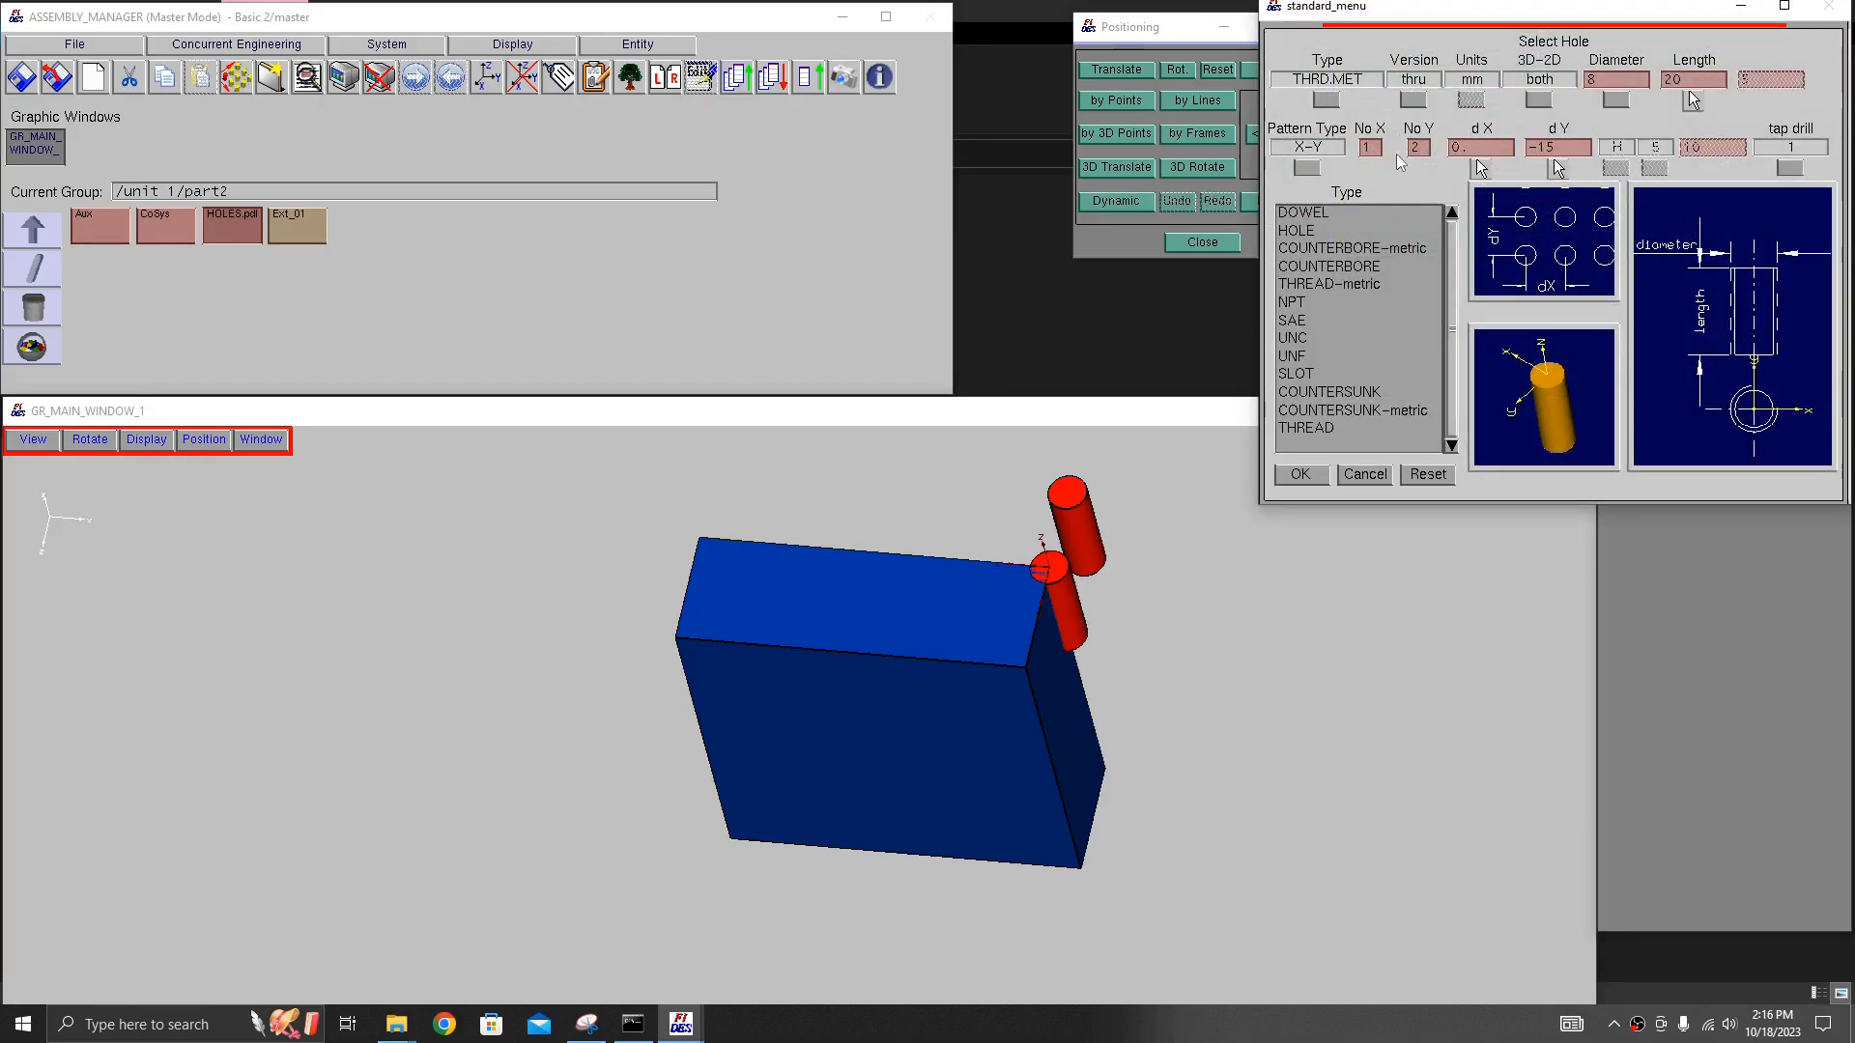
key(BackSpace)
text(2)
click(1421, 150)
key(BackSpace)
text(1)
click(1479, 153)
key(BackSpace)
key(BackSpace)
text(15)
key(BackSpace)
text(0)
click(1493, 149)
click(1301, 475)
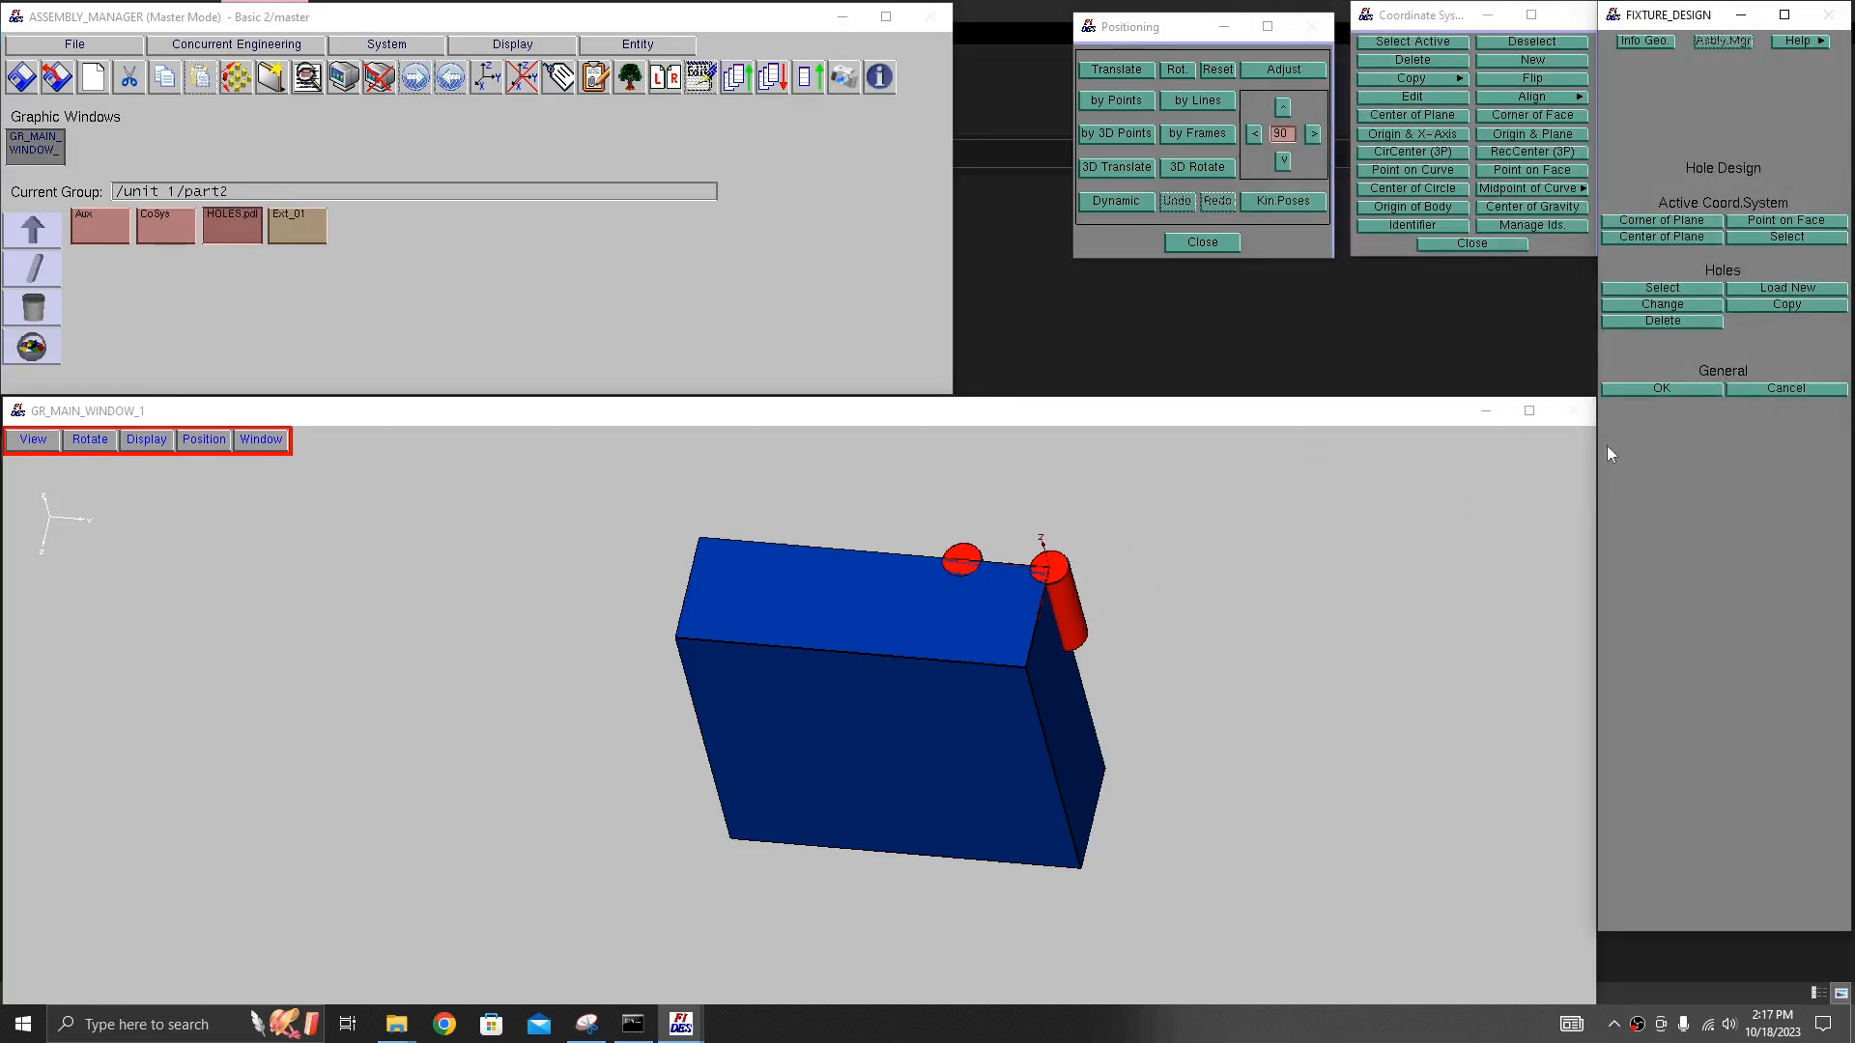
- Translate the hole pattern in the top view by -10 mm horizontally and -10 mm vertically, and complete the hole design
click(1028, 495)
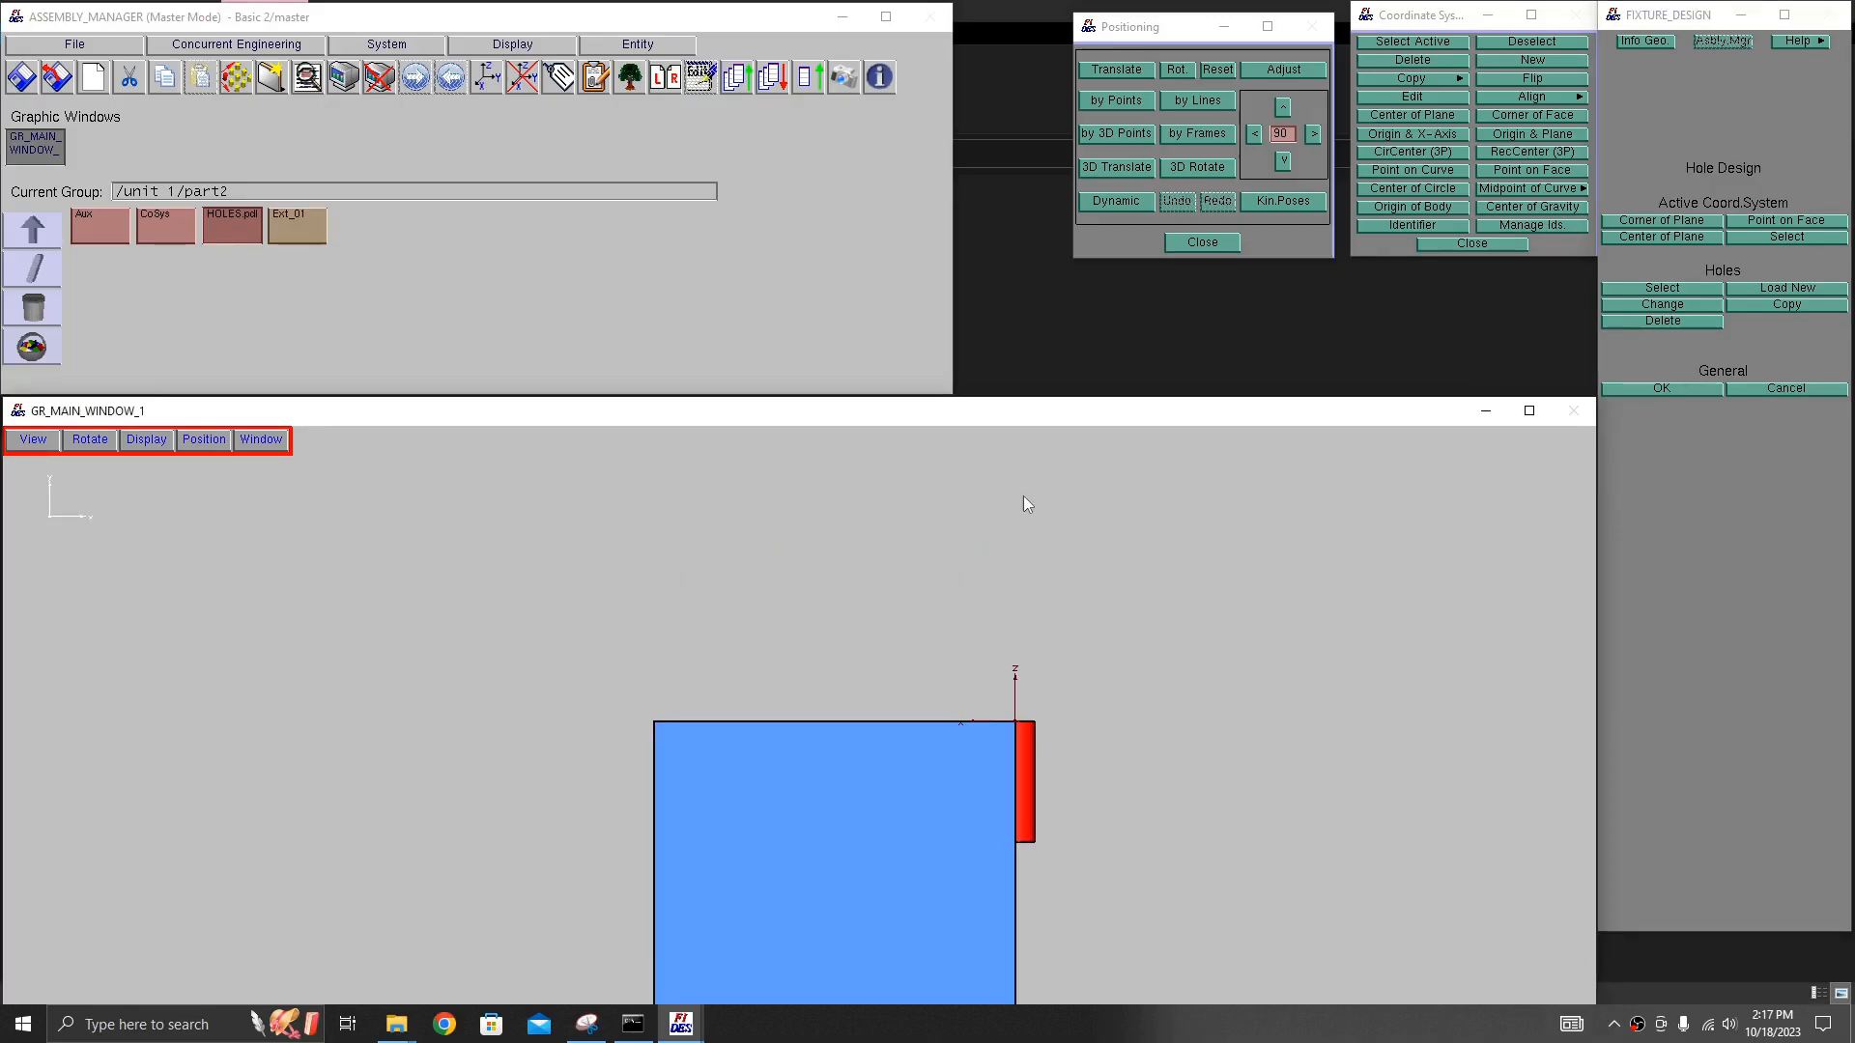
key(Down)
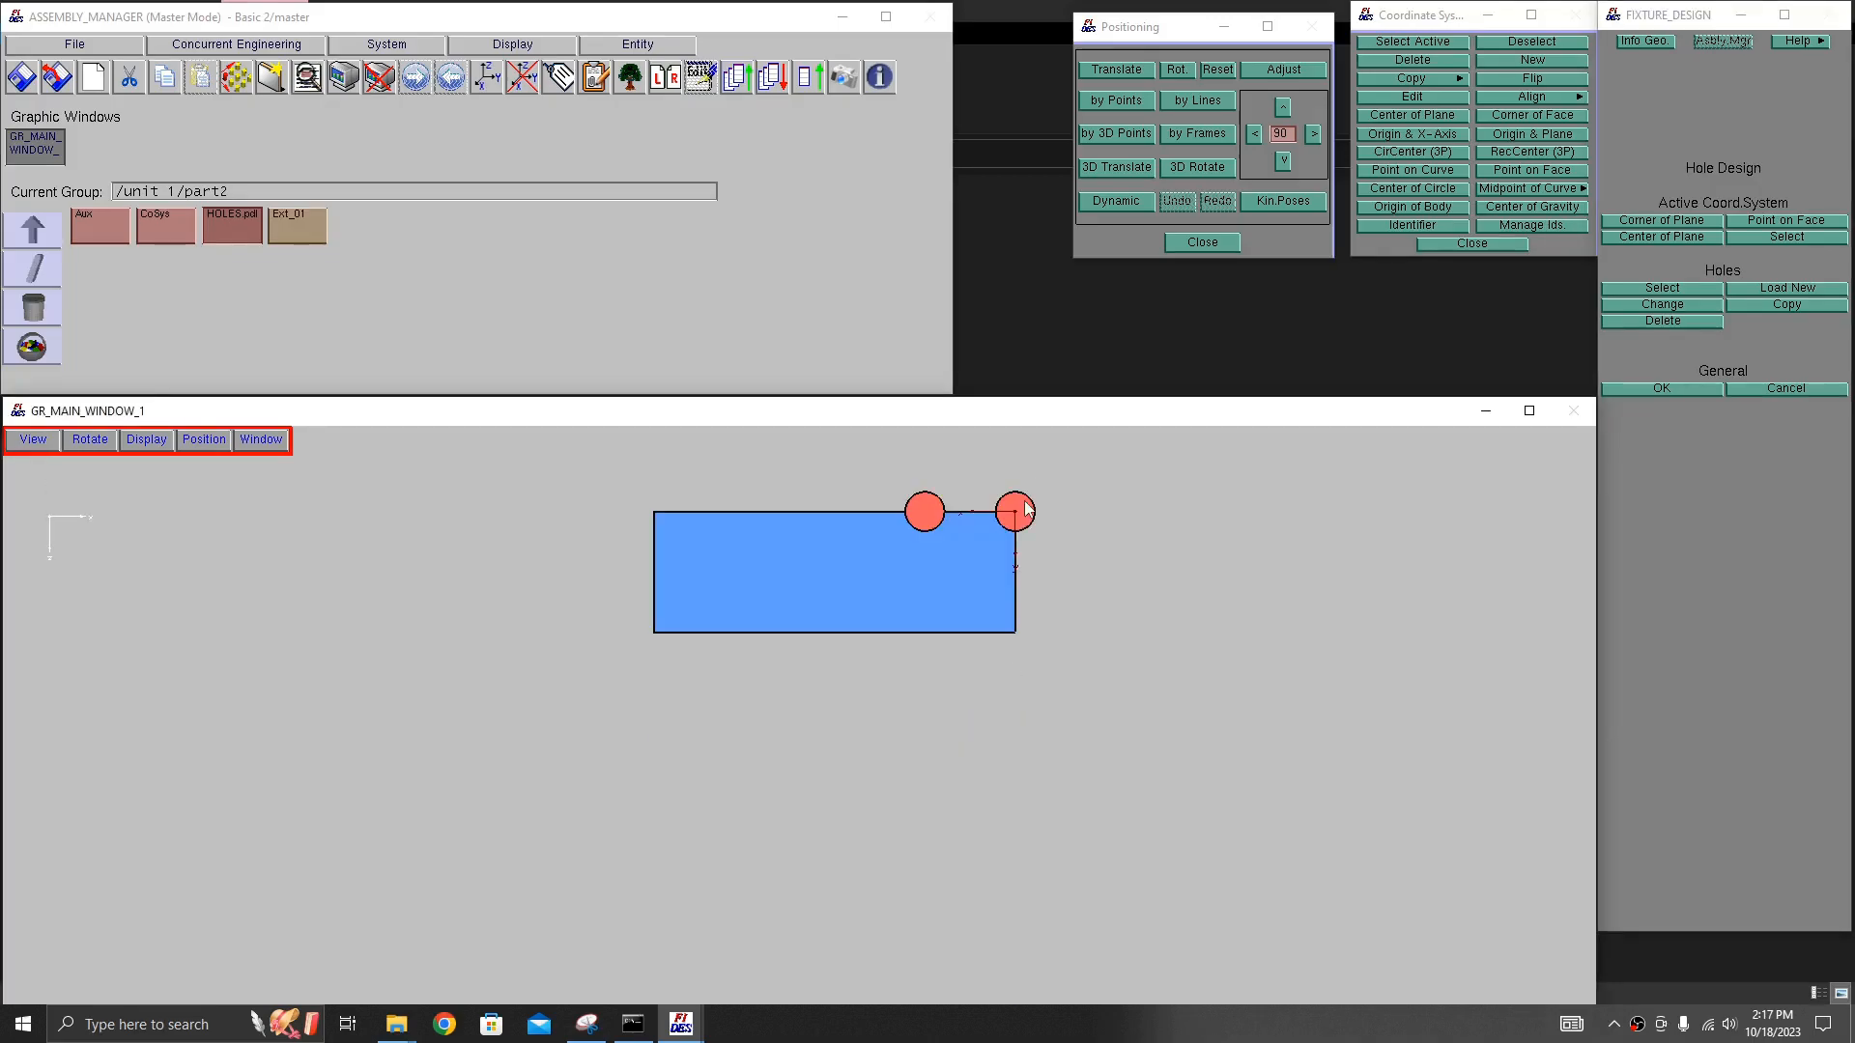
click(1139, 71)
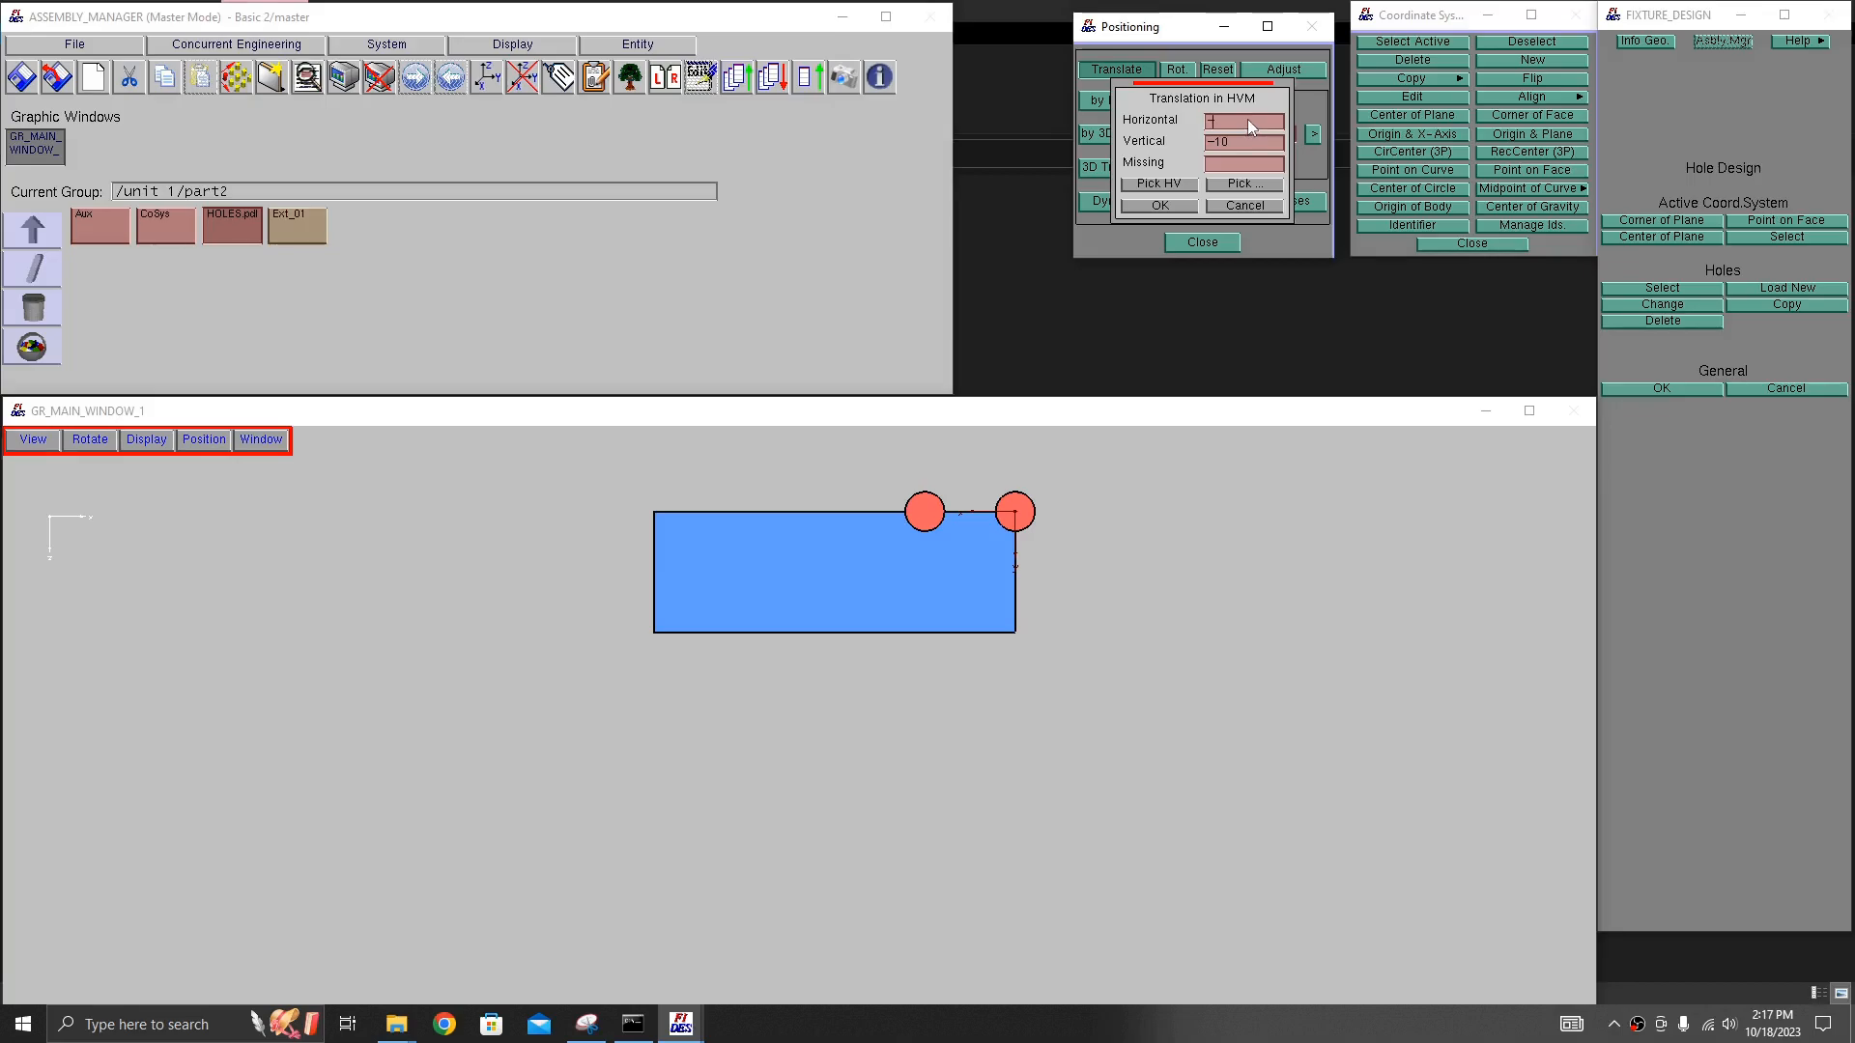
click(1169, 207)
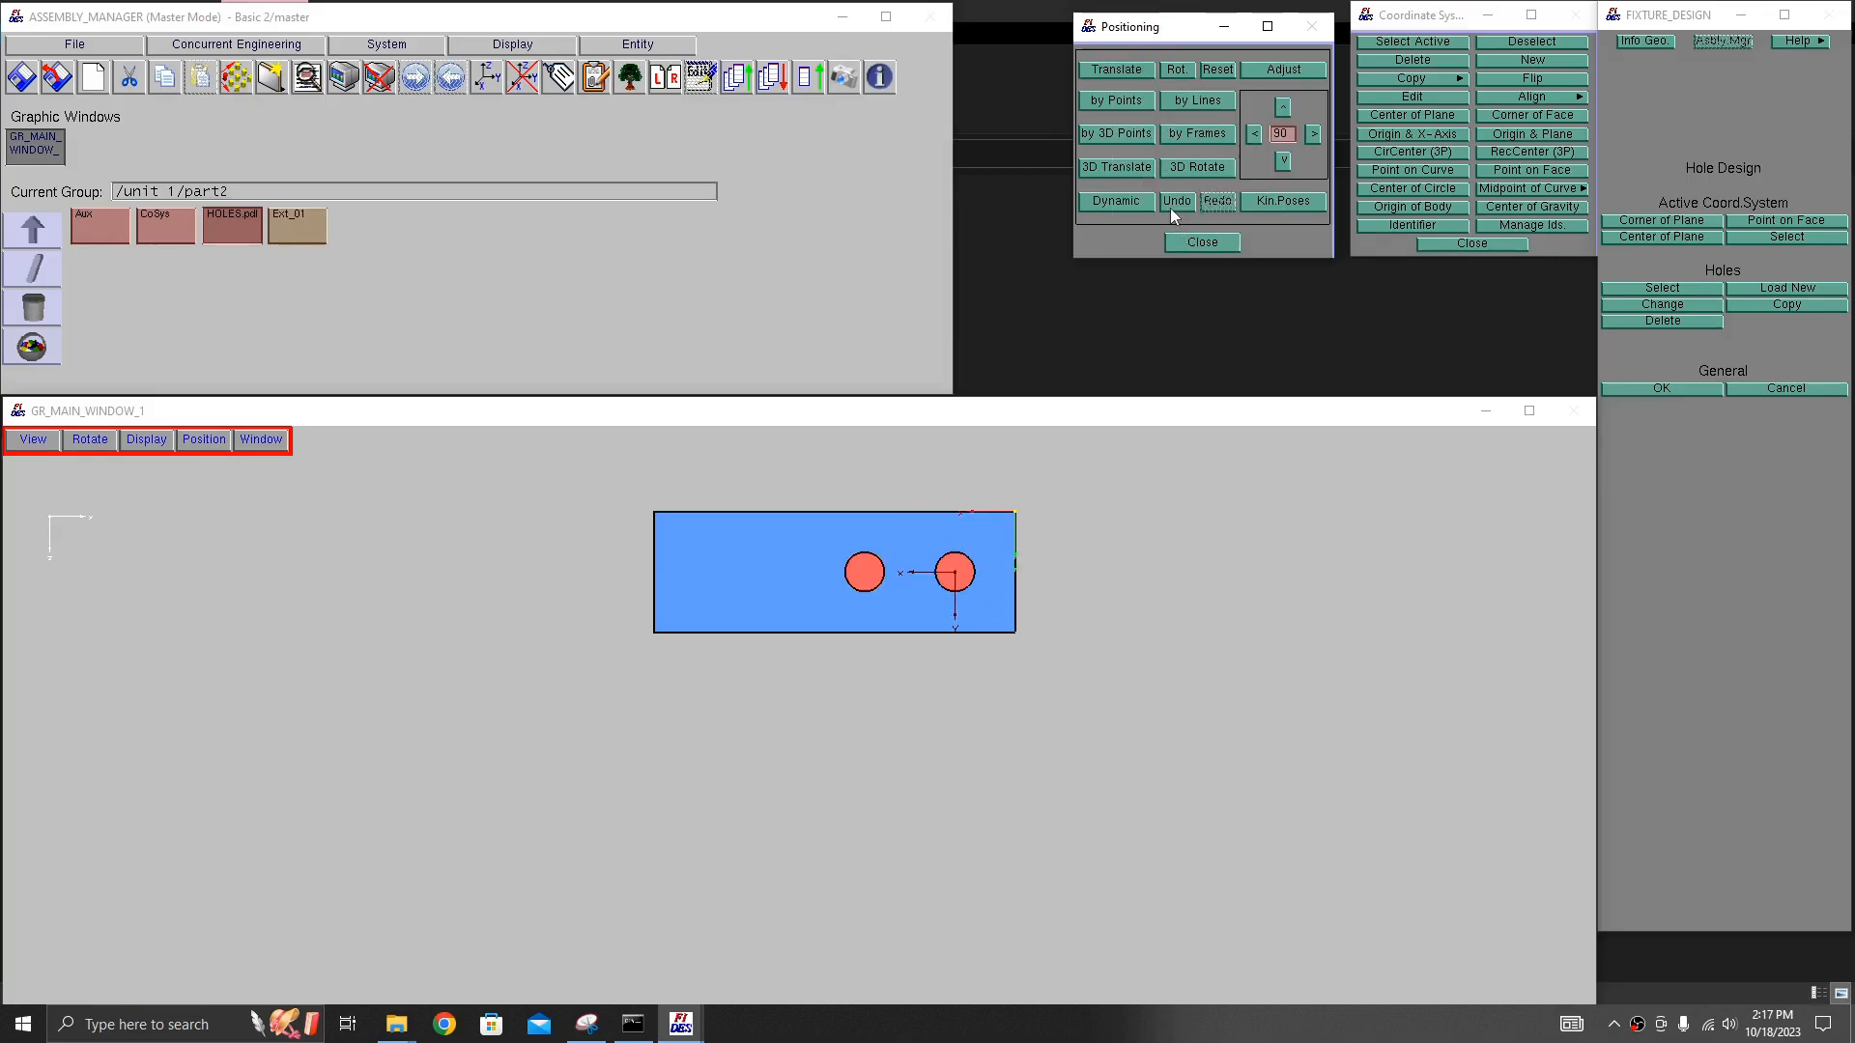
click(1662, 388)
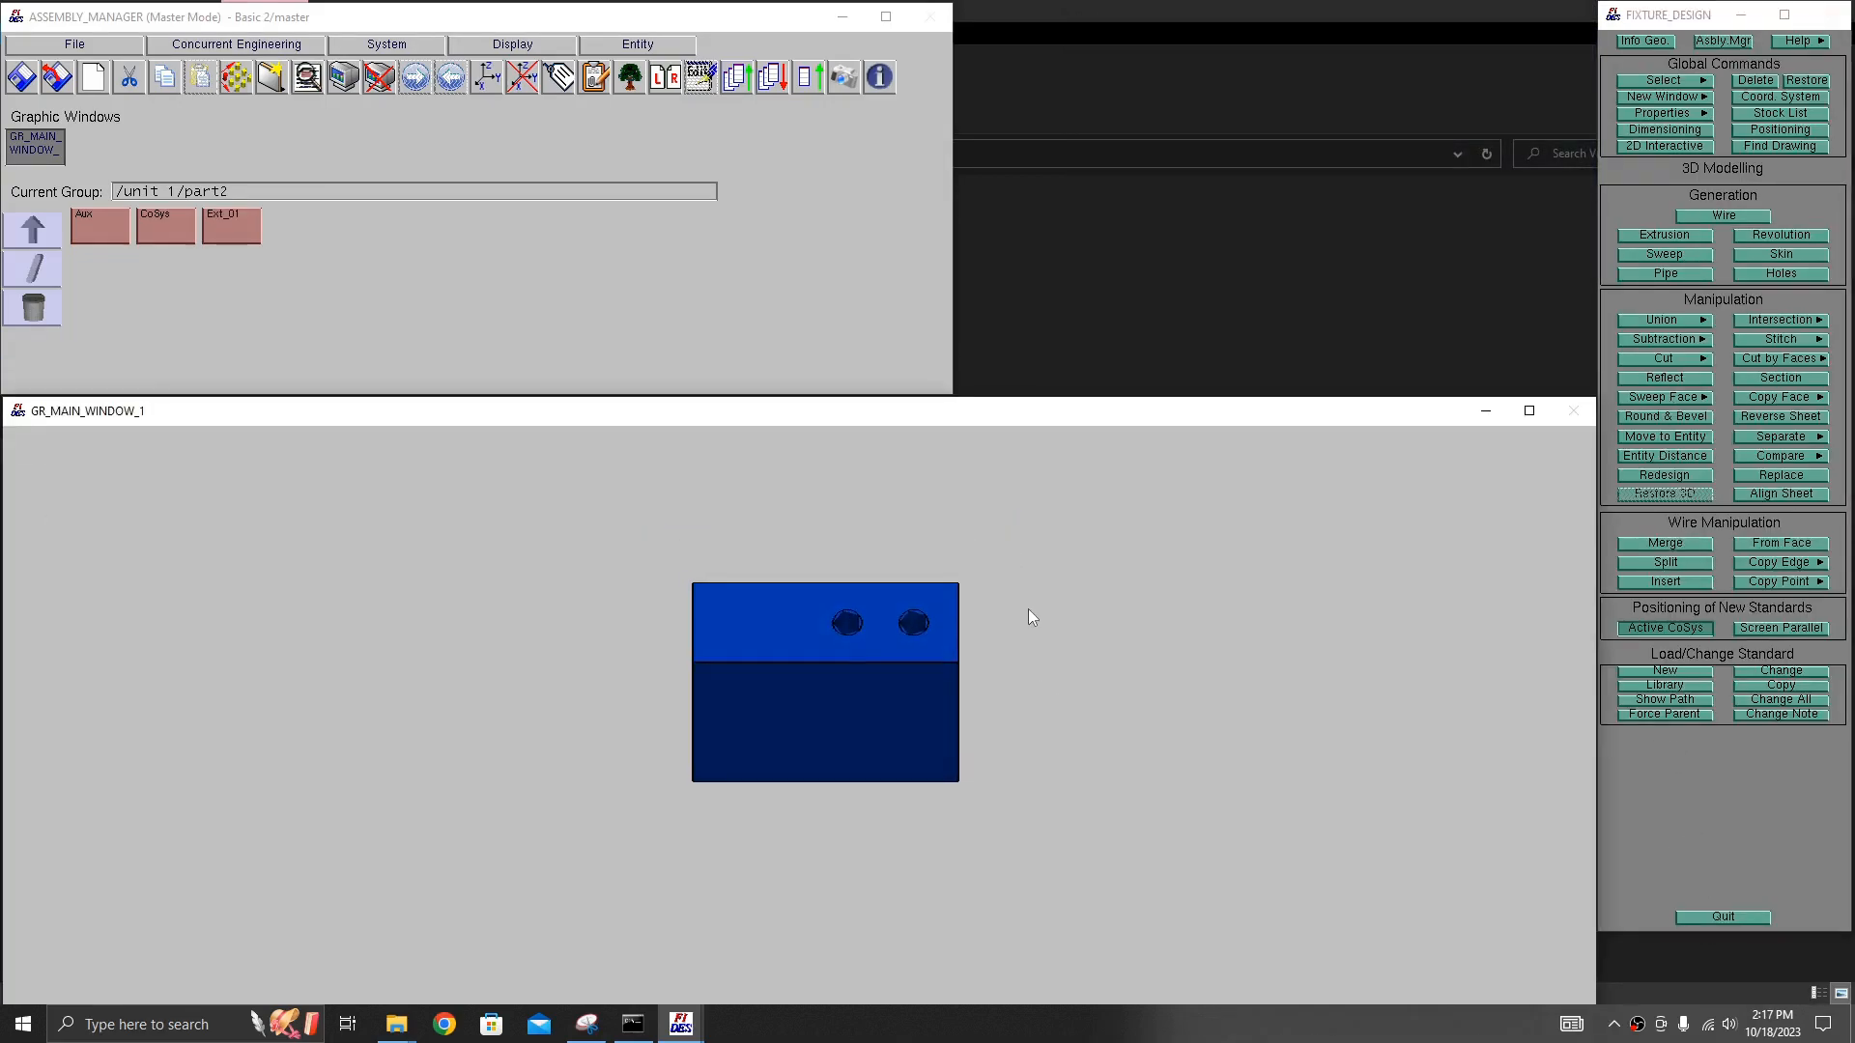
- Go up to the unit 1 group and display part1 together with part2
middle_drag(1013, 676, 1064, 607)
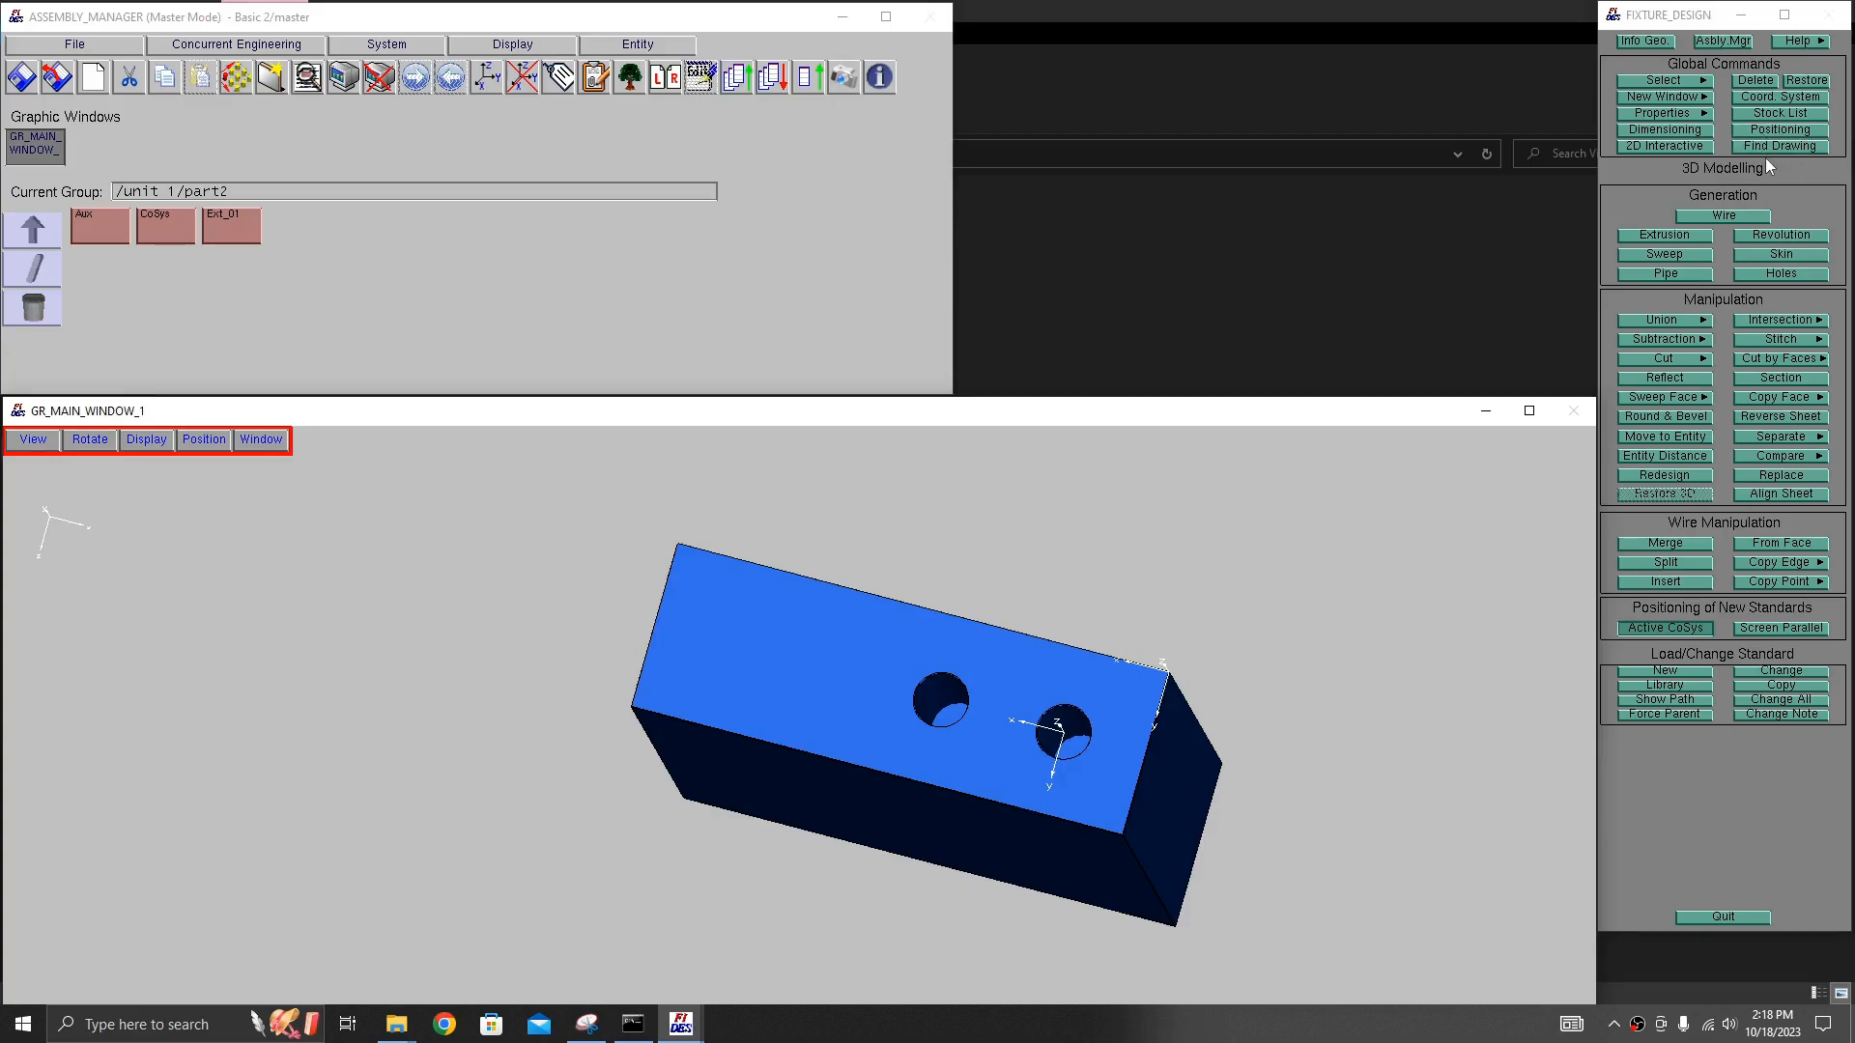
middle_drag(1076, 715, 1061, 576)
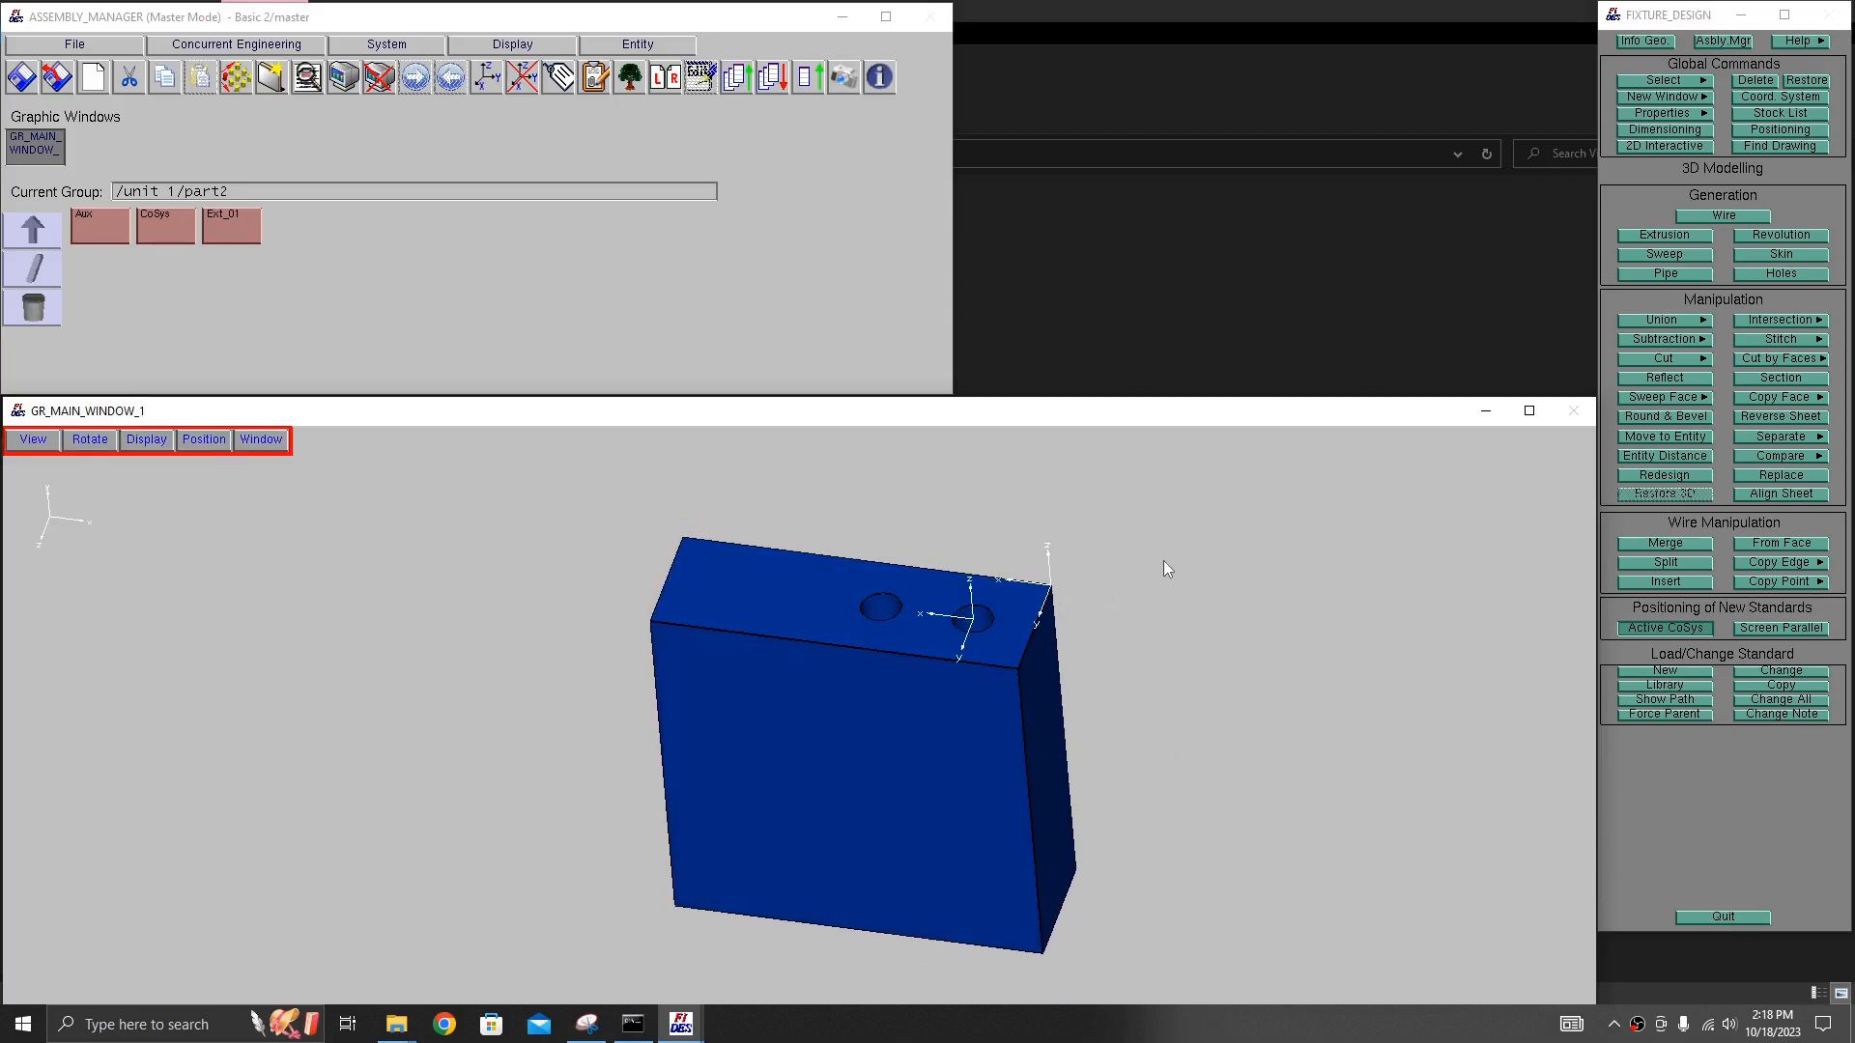
click(33, 262)
double_click(96, 229)
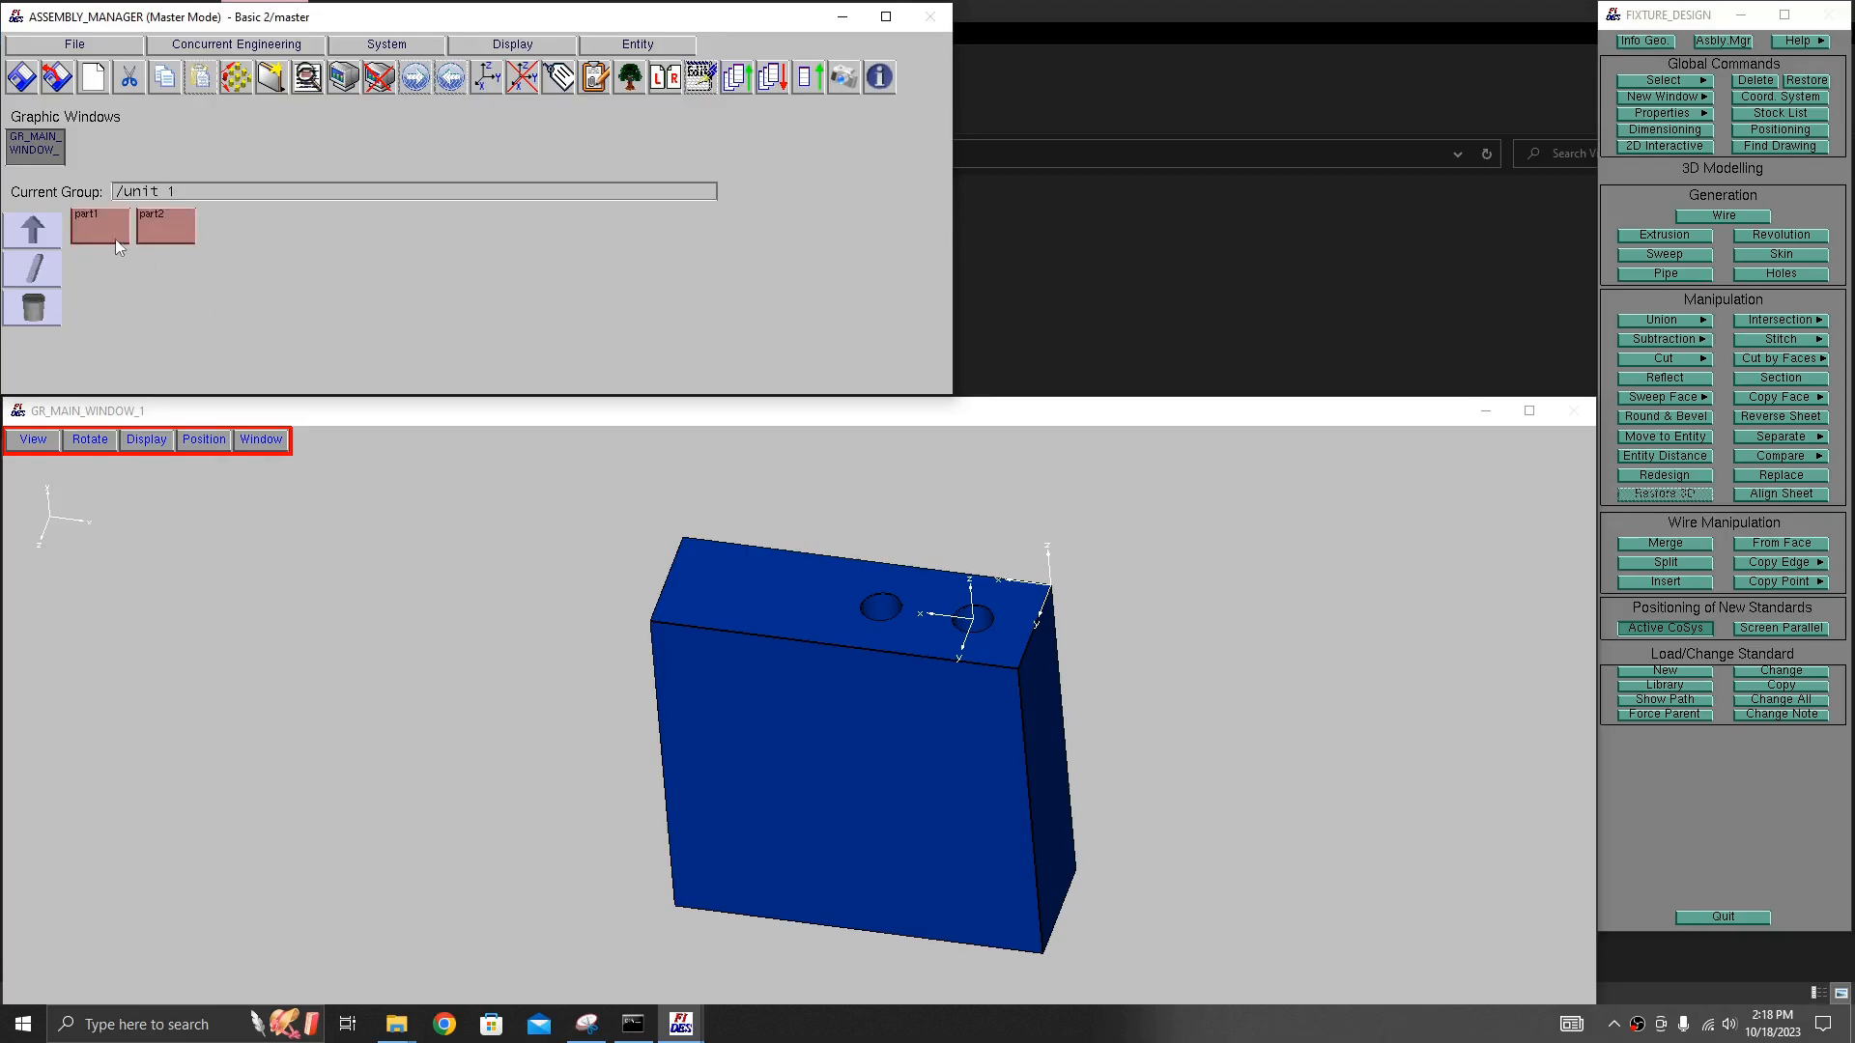
click(343, 77)
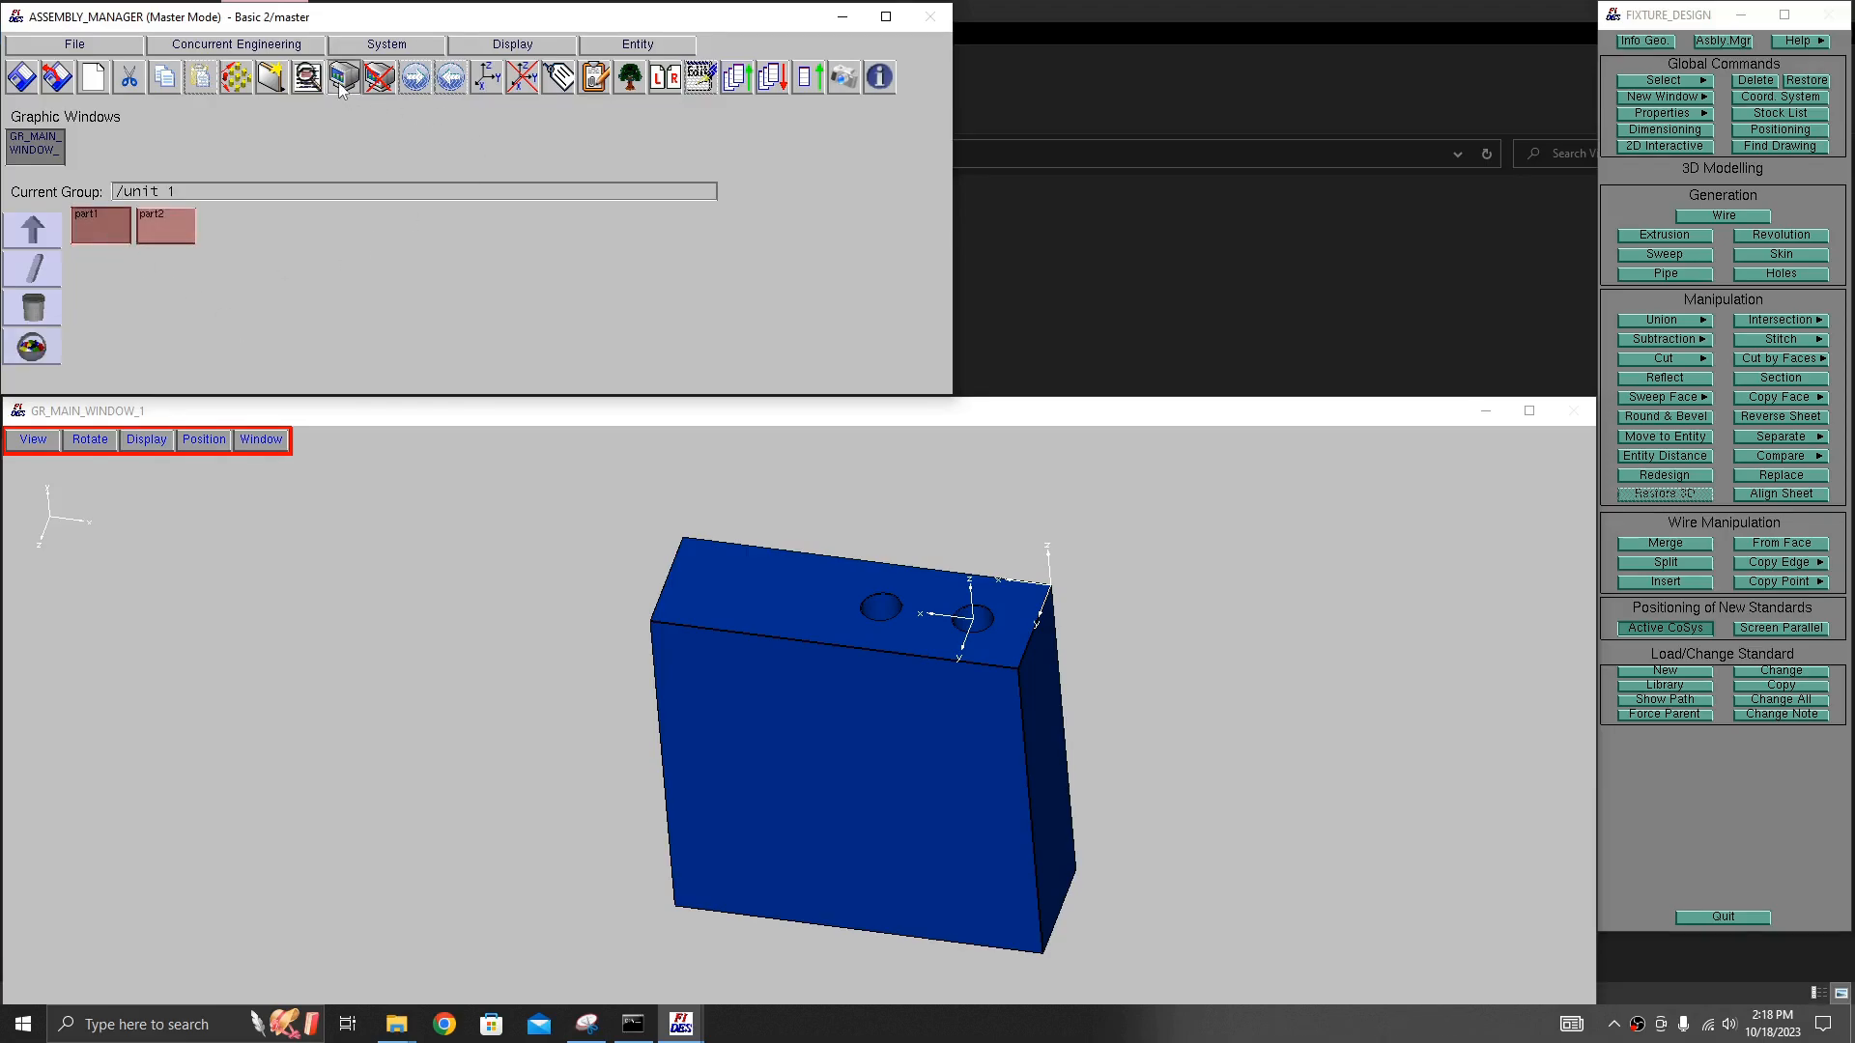
click(855, 242)
- Examine the assembled part1 and part2 and compare them with the dimensioned hand sketch in Snipping Tool
scroll(1037, 619, down, 3)
scroll(1037, 618, down, 2)
middle_drag(1052, 521, 1143, 650)
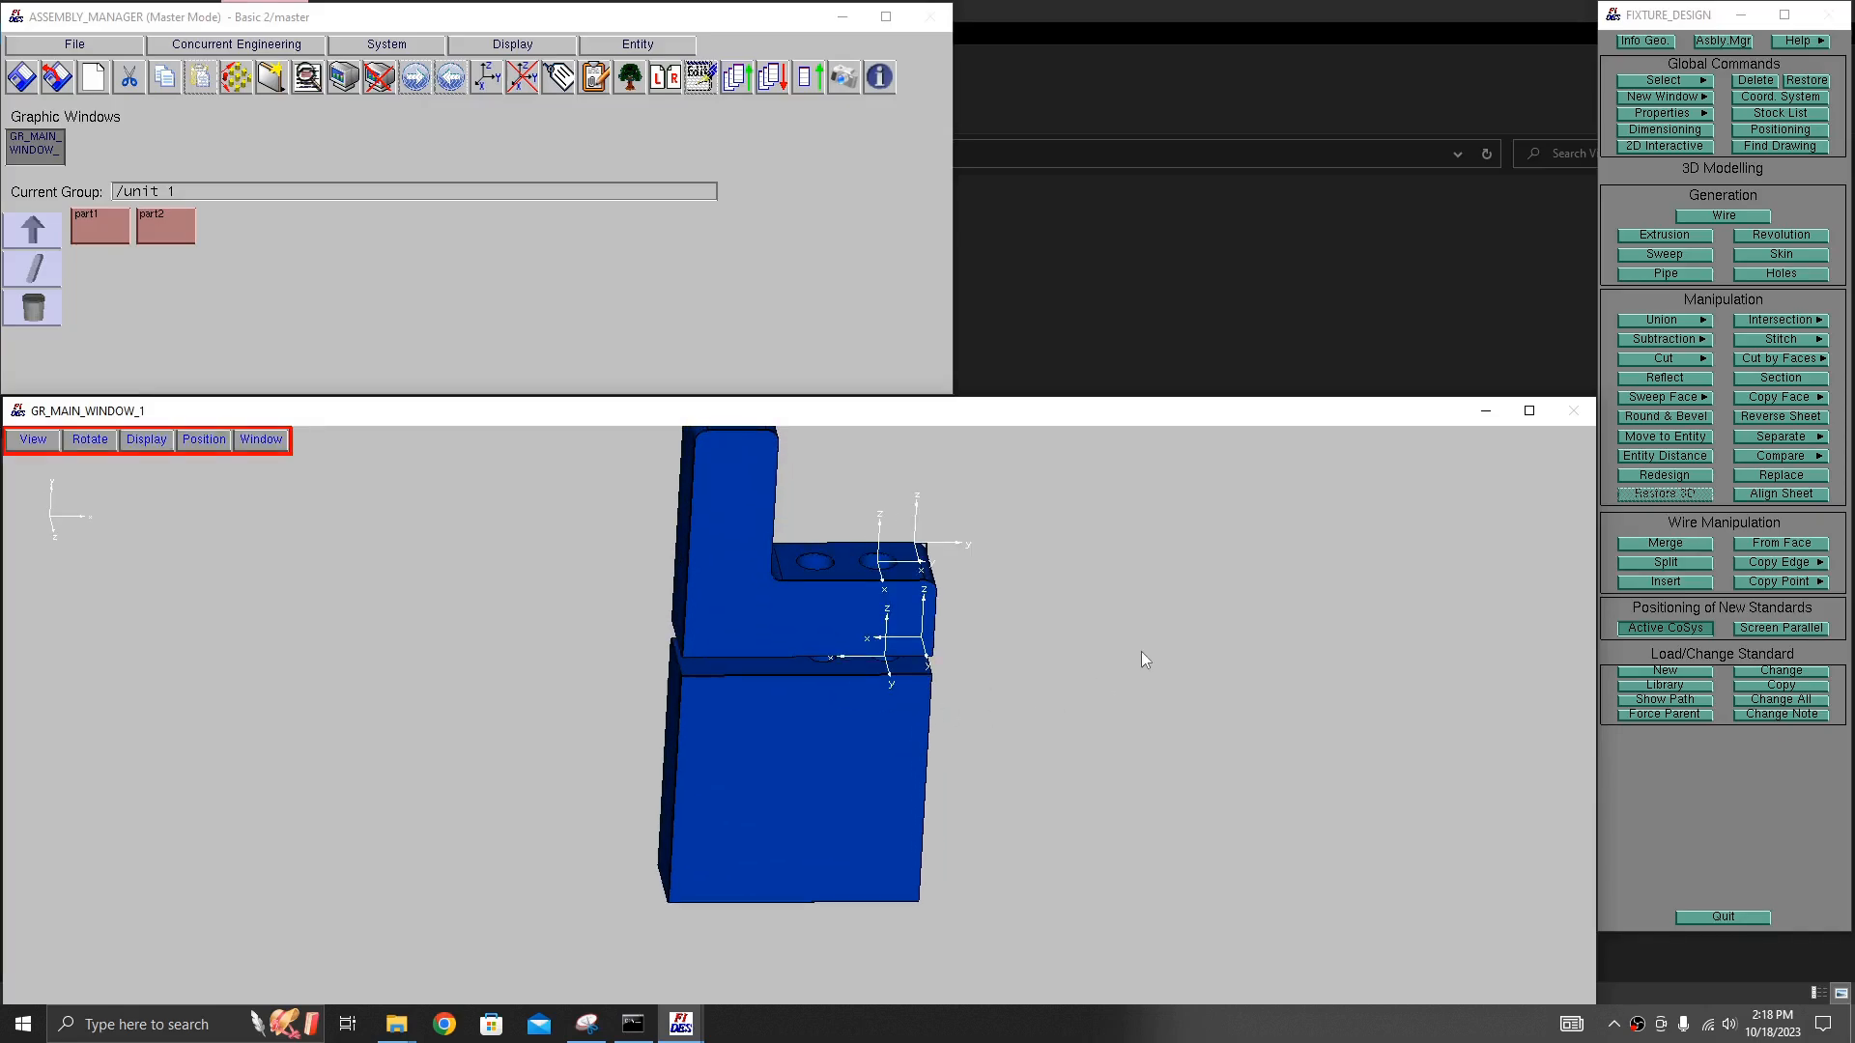
click(583, 1028)
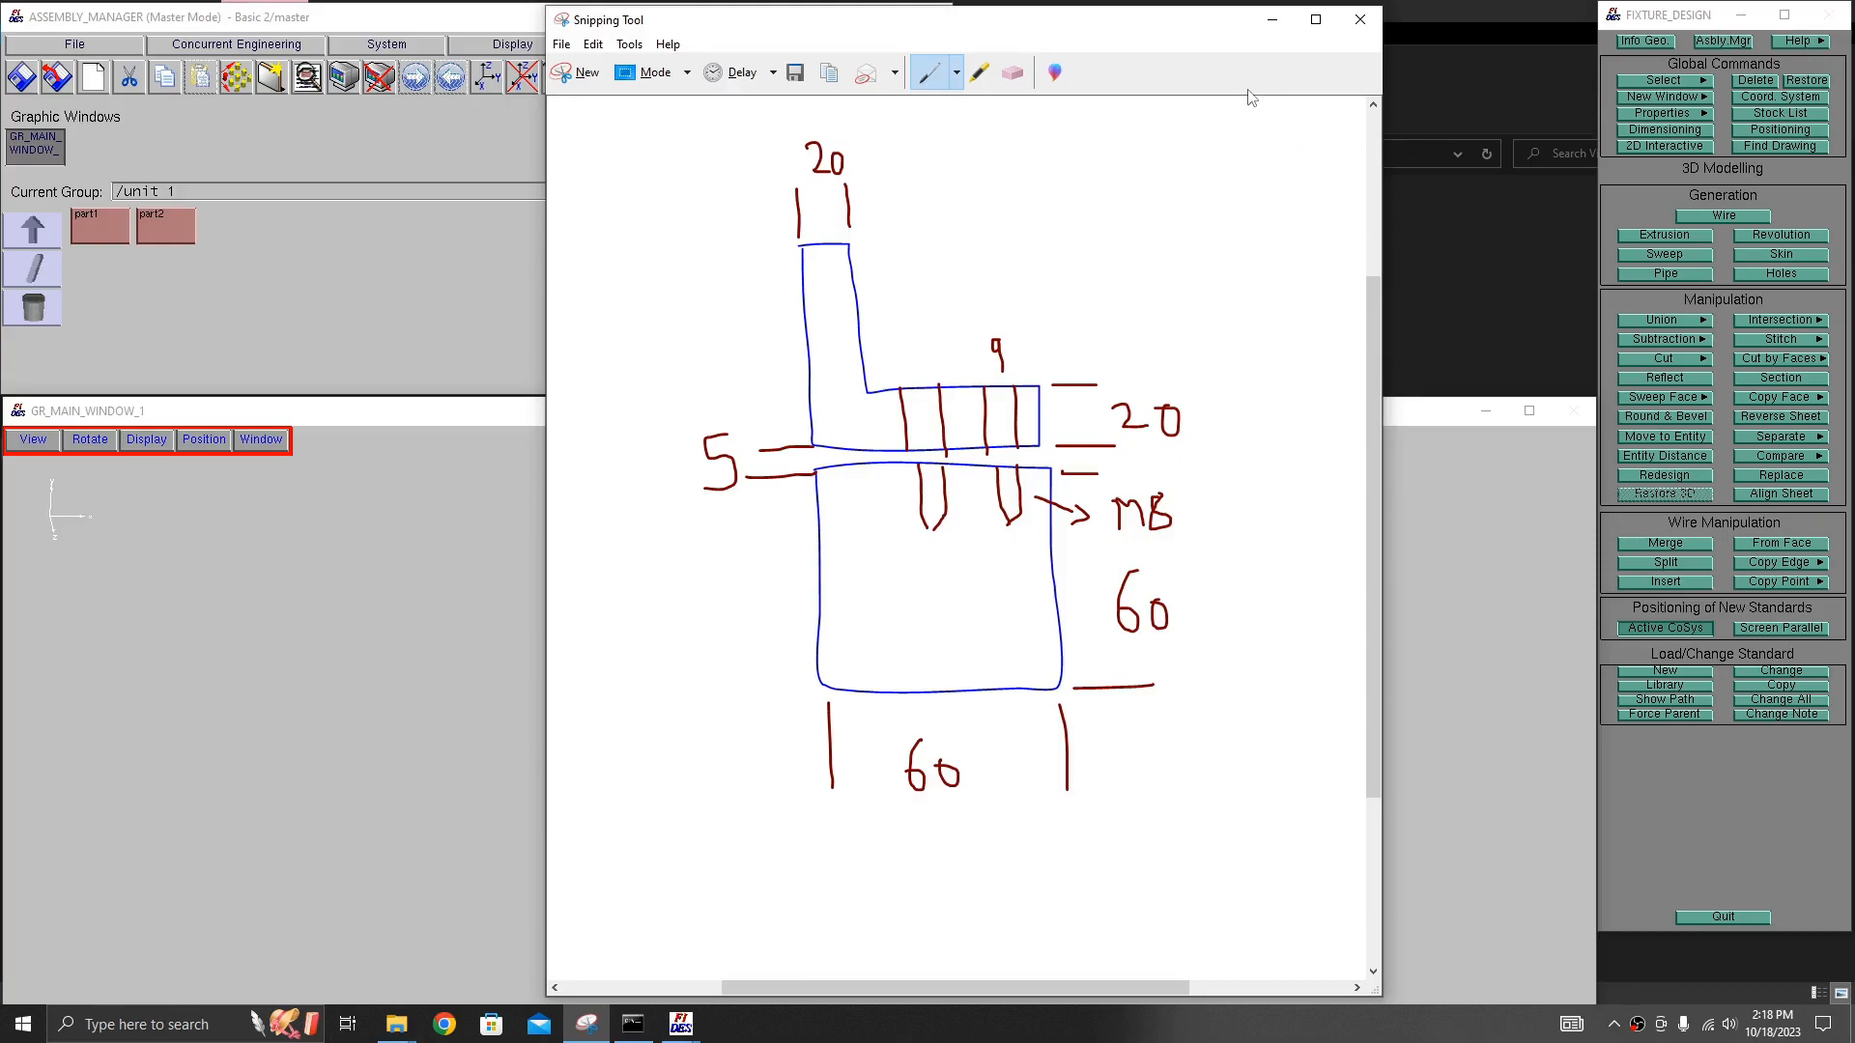
click(1272, 19)
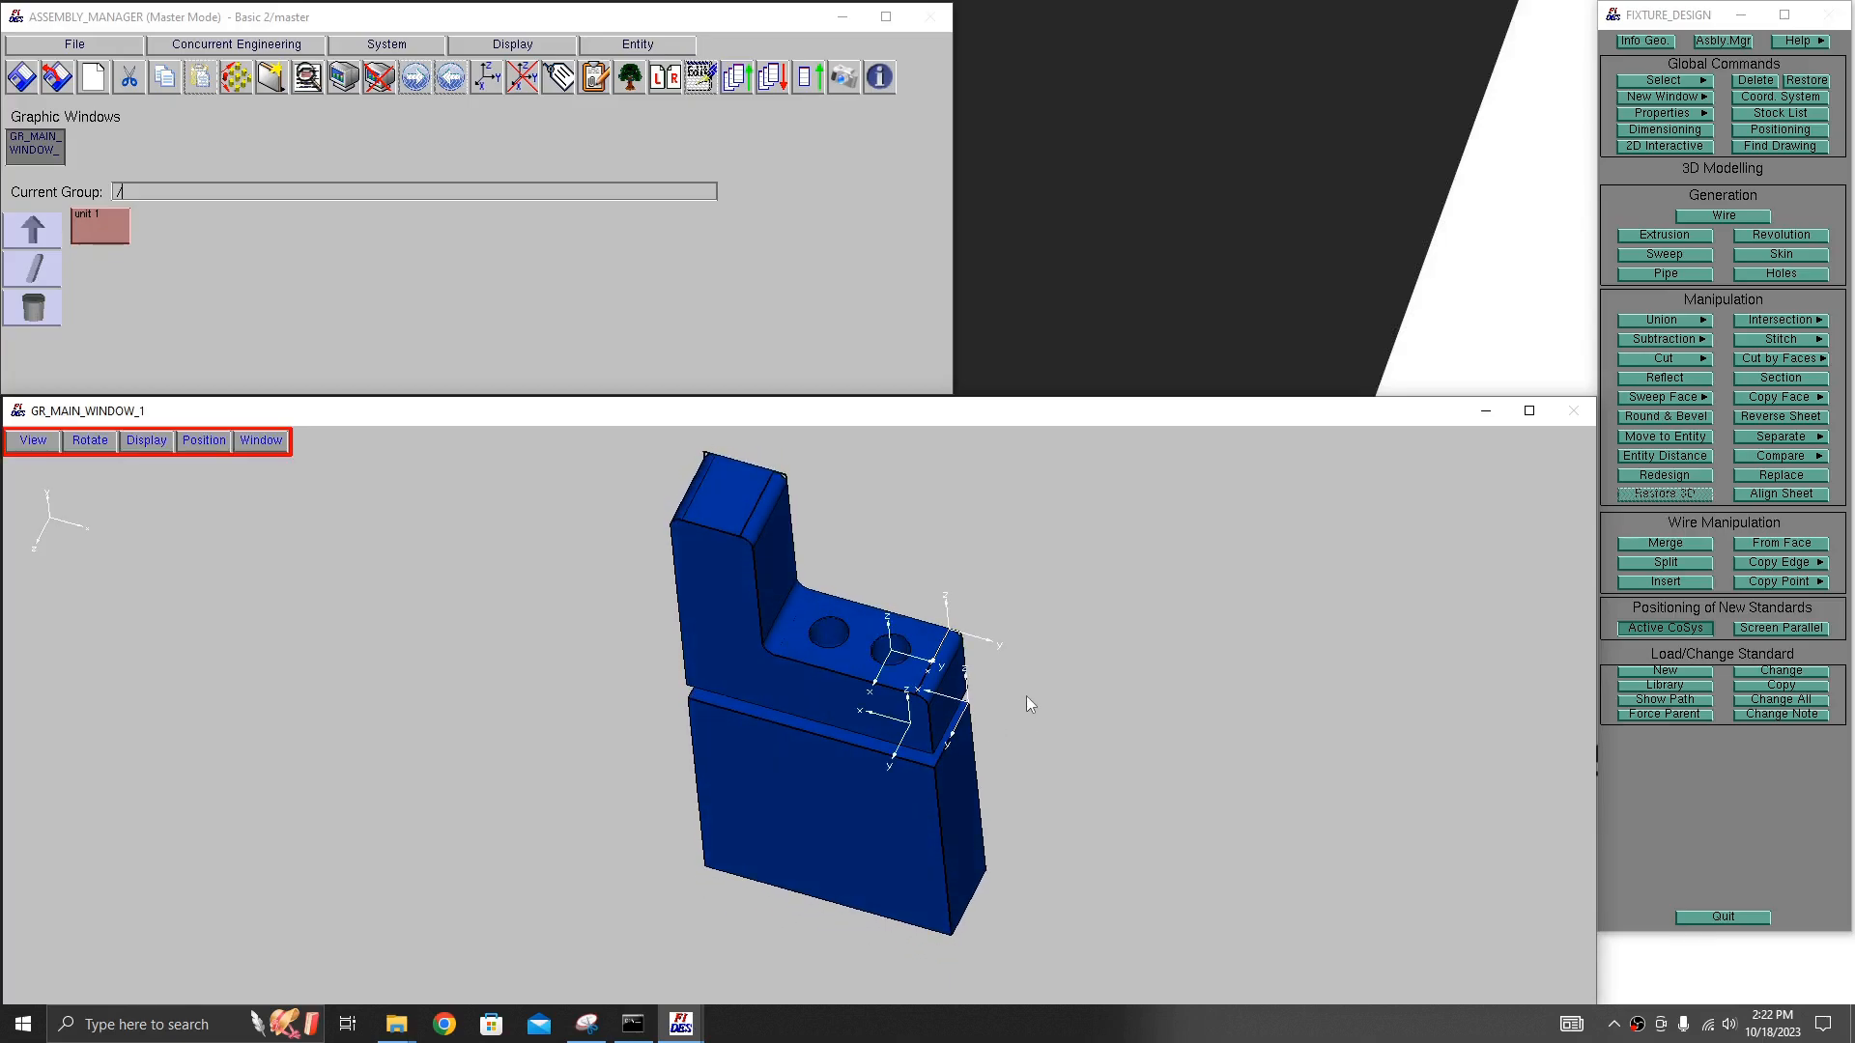
mouse_move(1026, 696)
middle_down()
mouse_move(976, 722)
mouse_move(1005, 723)
mouse_move(995, 704)
middle_up()
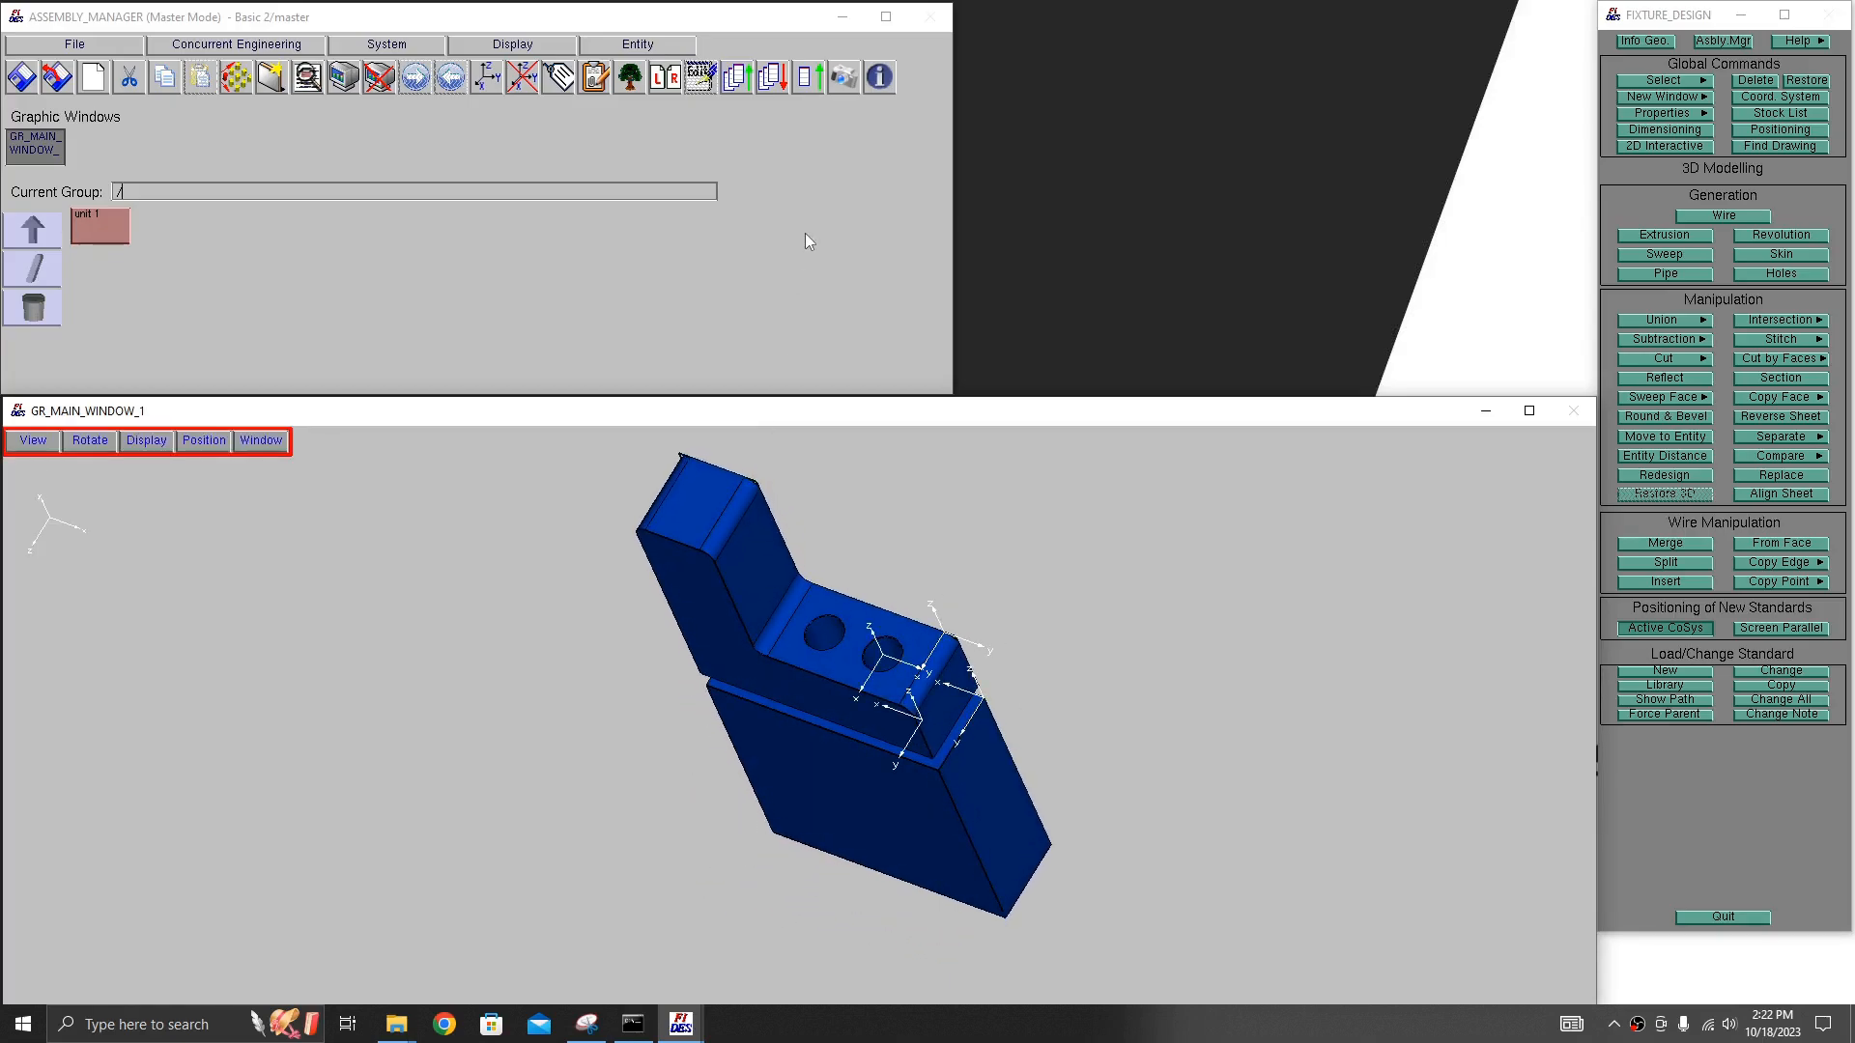
click(775, 83)
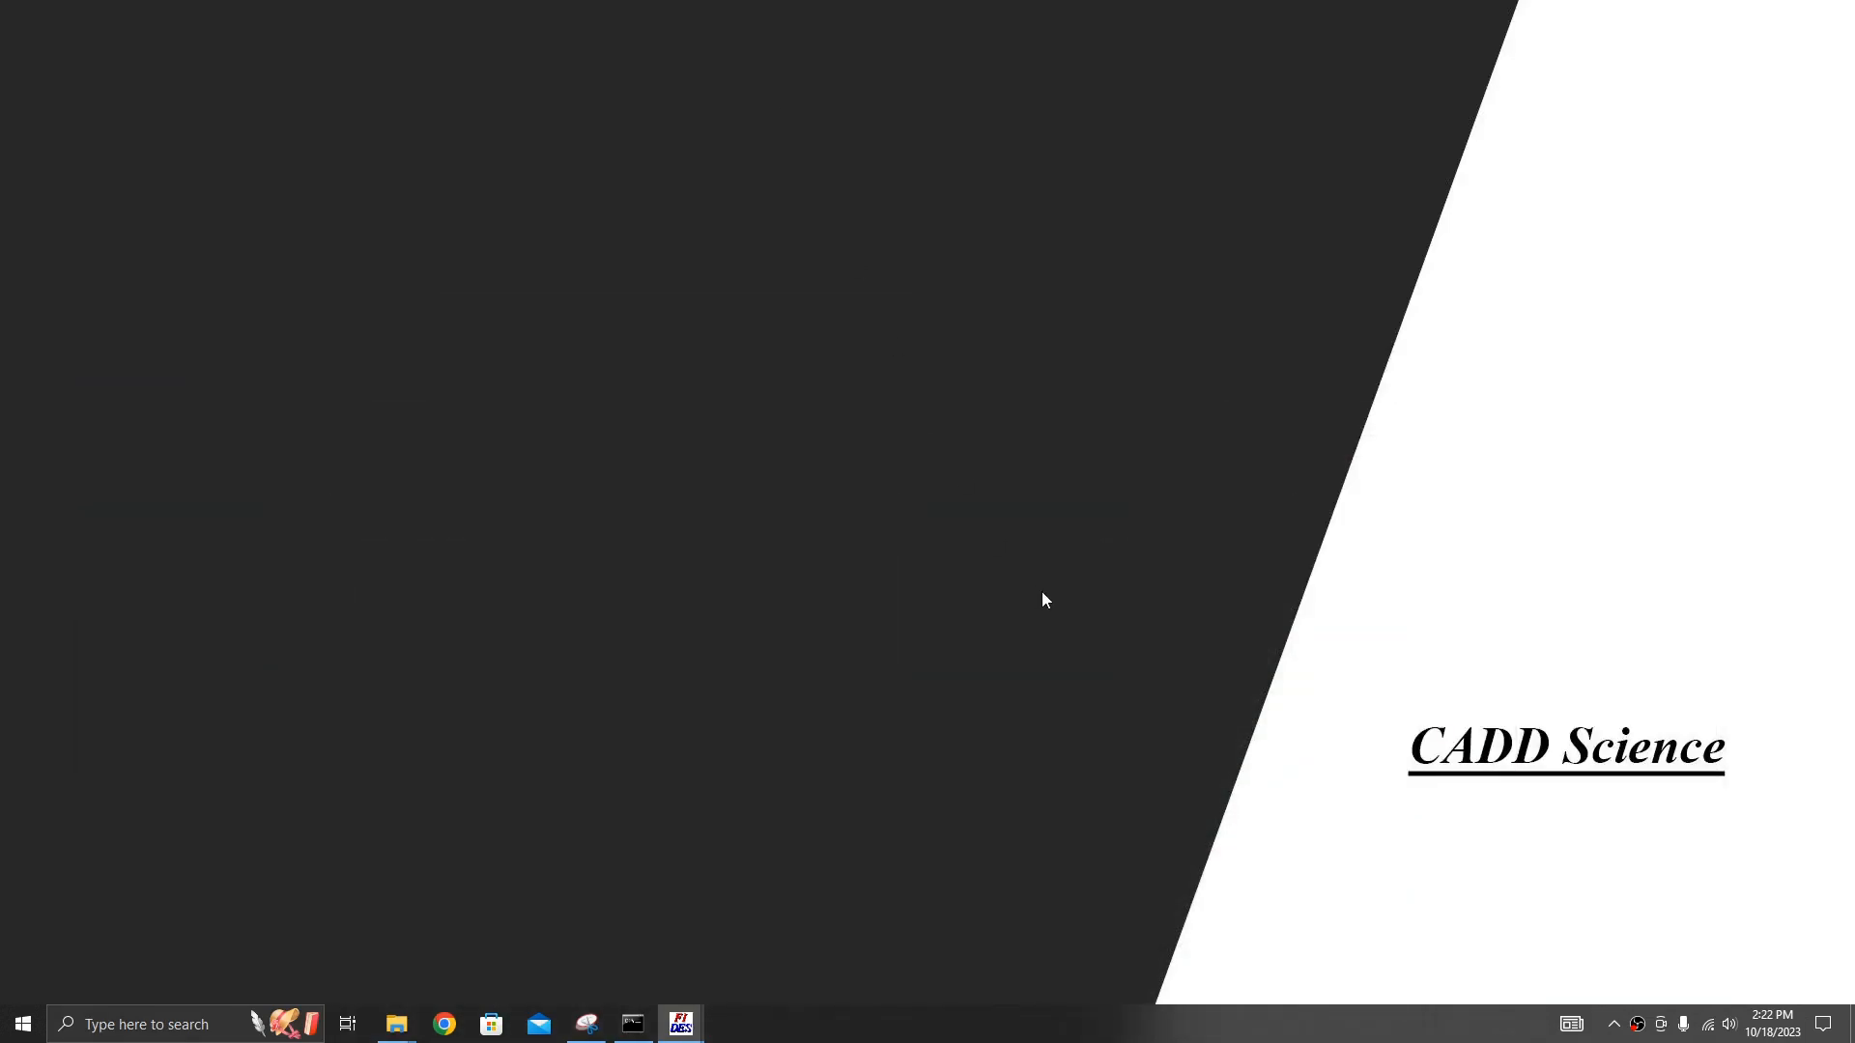